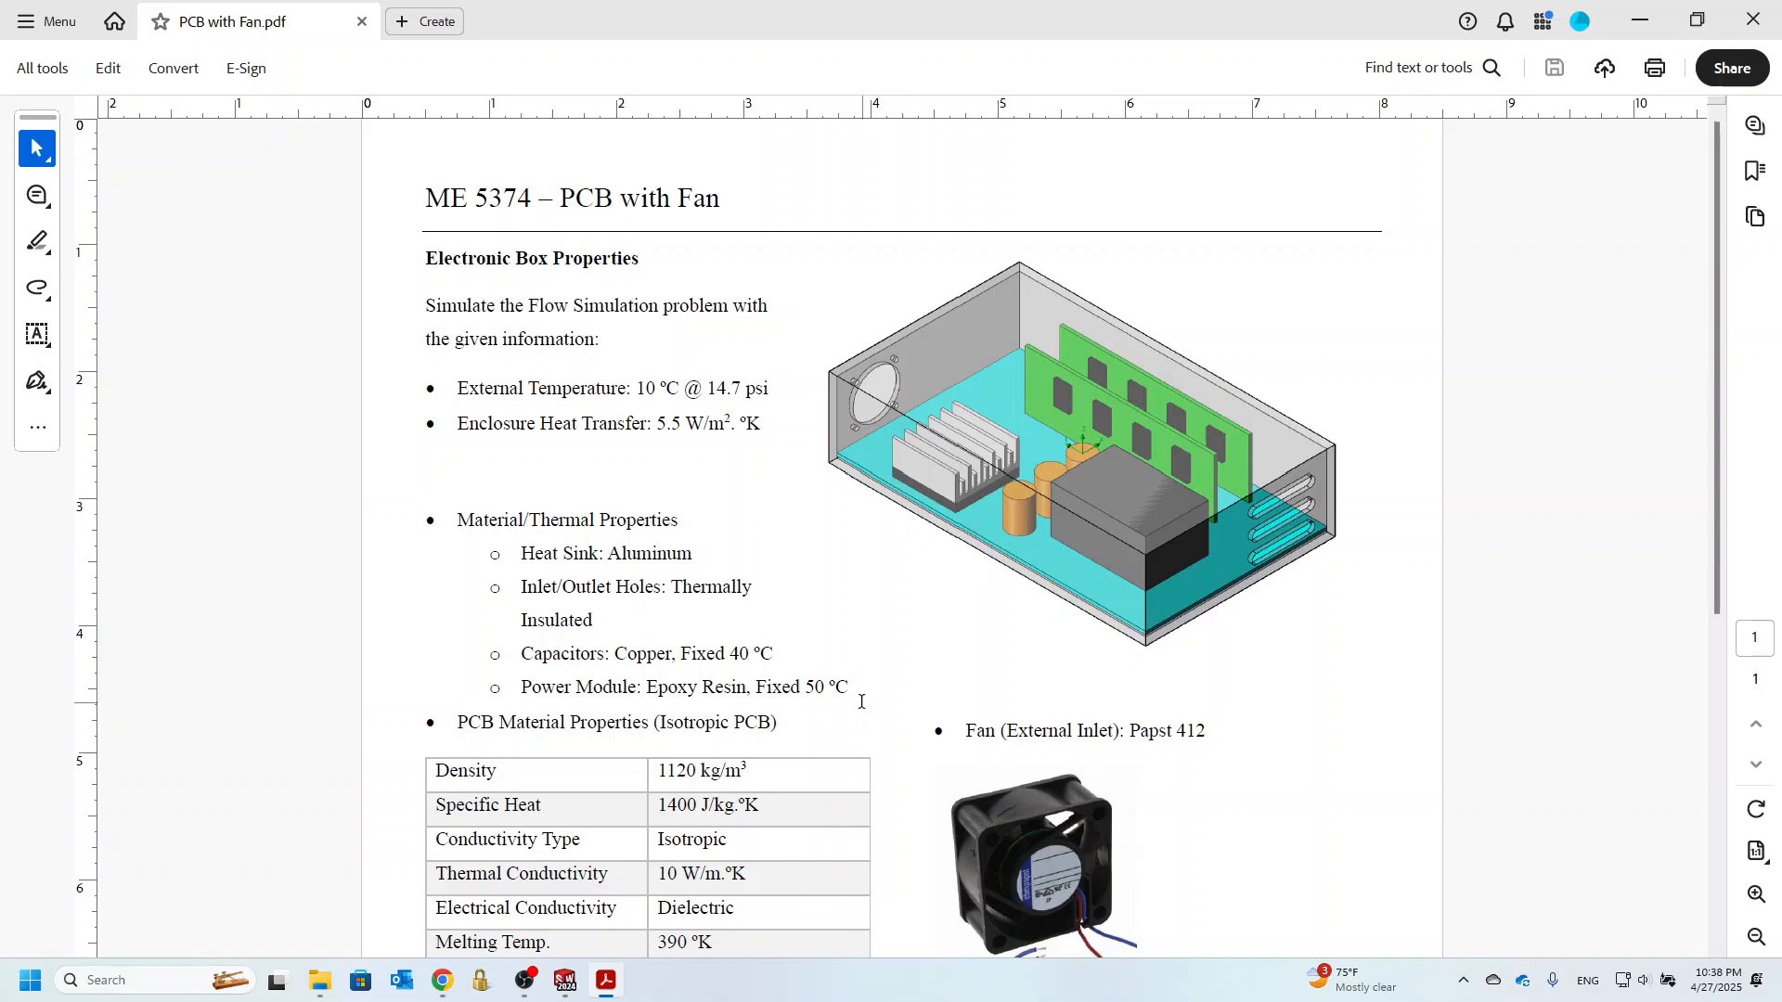
- Read through the PCB with Fan assignment, covering the thermal conditions, material tables, fan model and requested results
scroll(861, 701, down, 1)
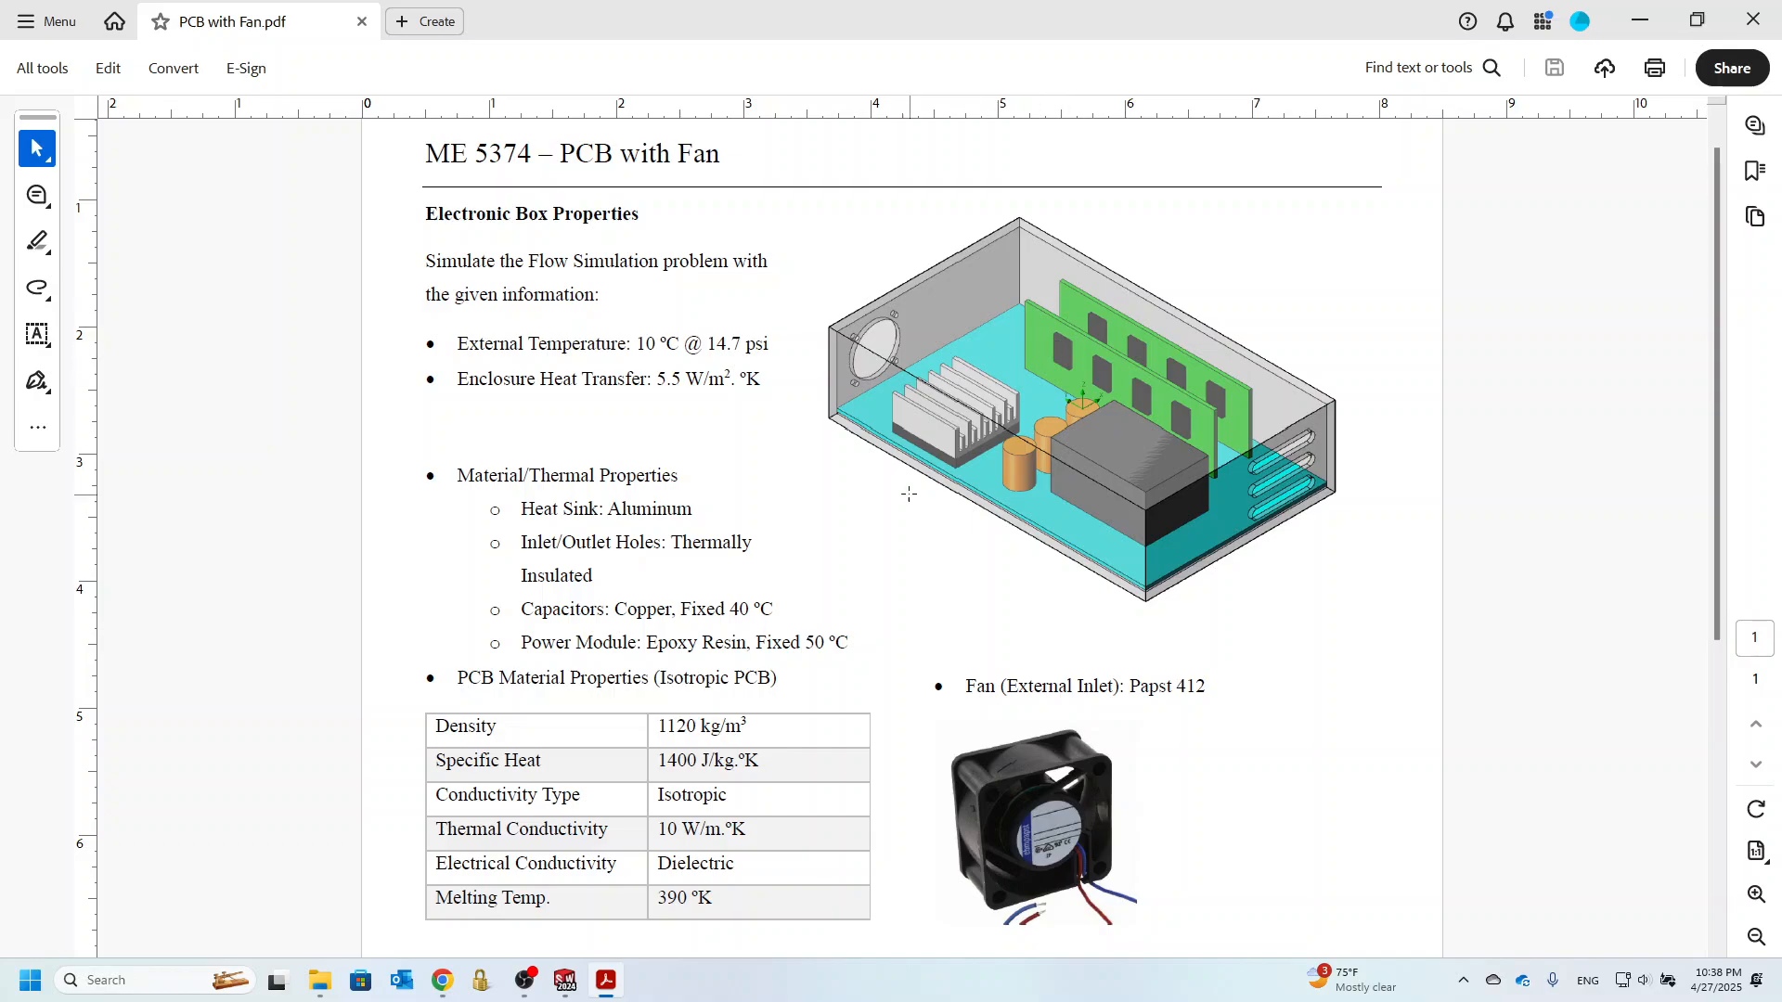
scroll(594, 737, down, 3)
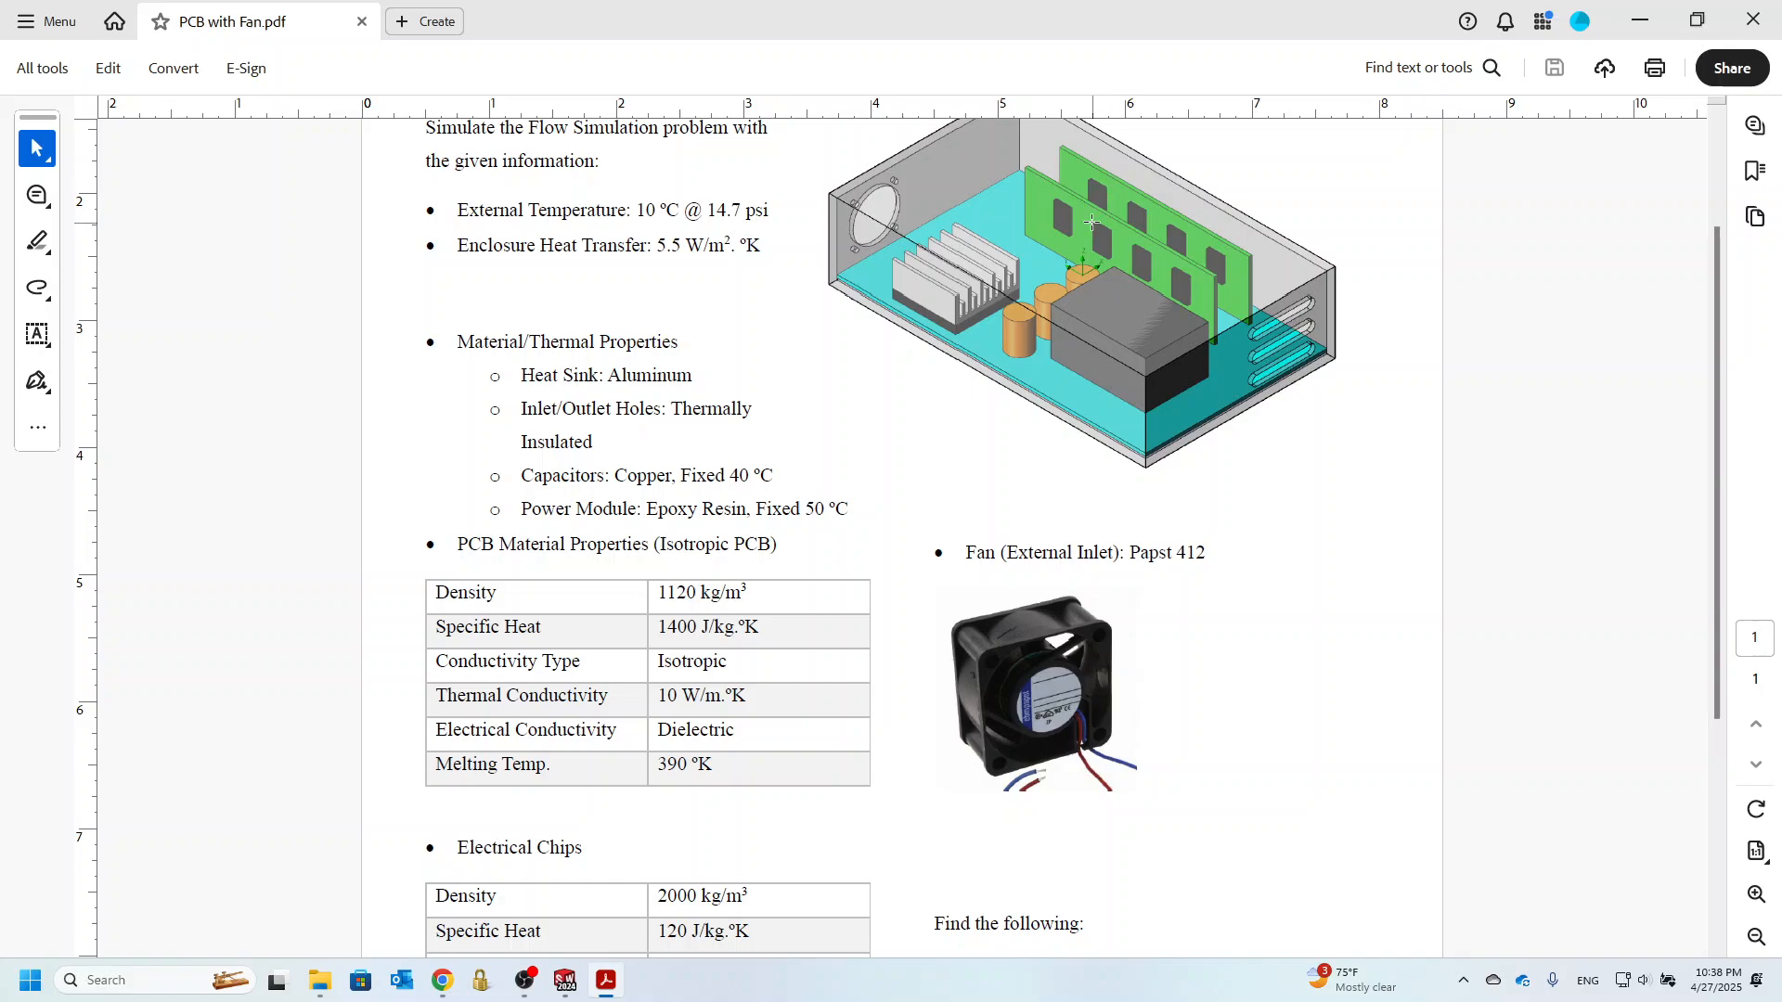
scroll(815, 605, down, 1)
scroll(815, 605, up, 1)
scroll(923, 437, down, 5)
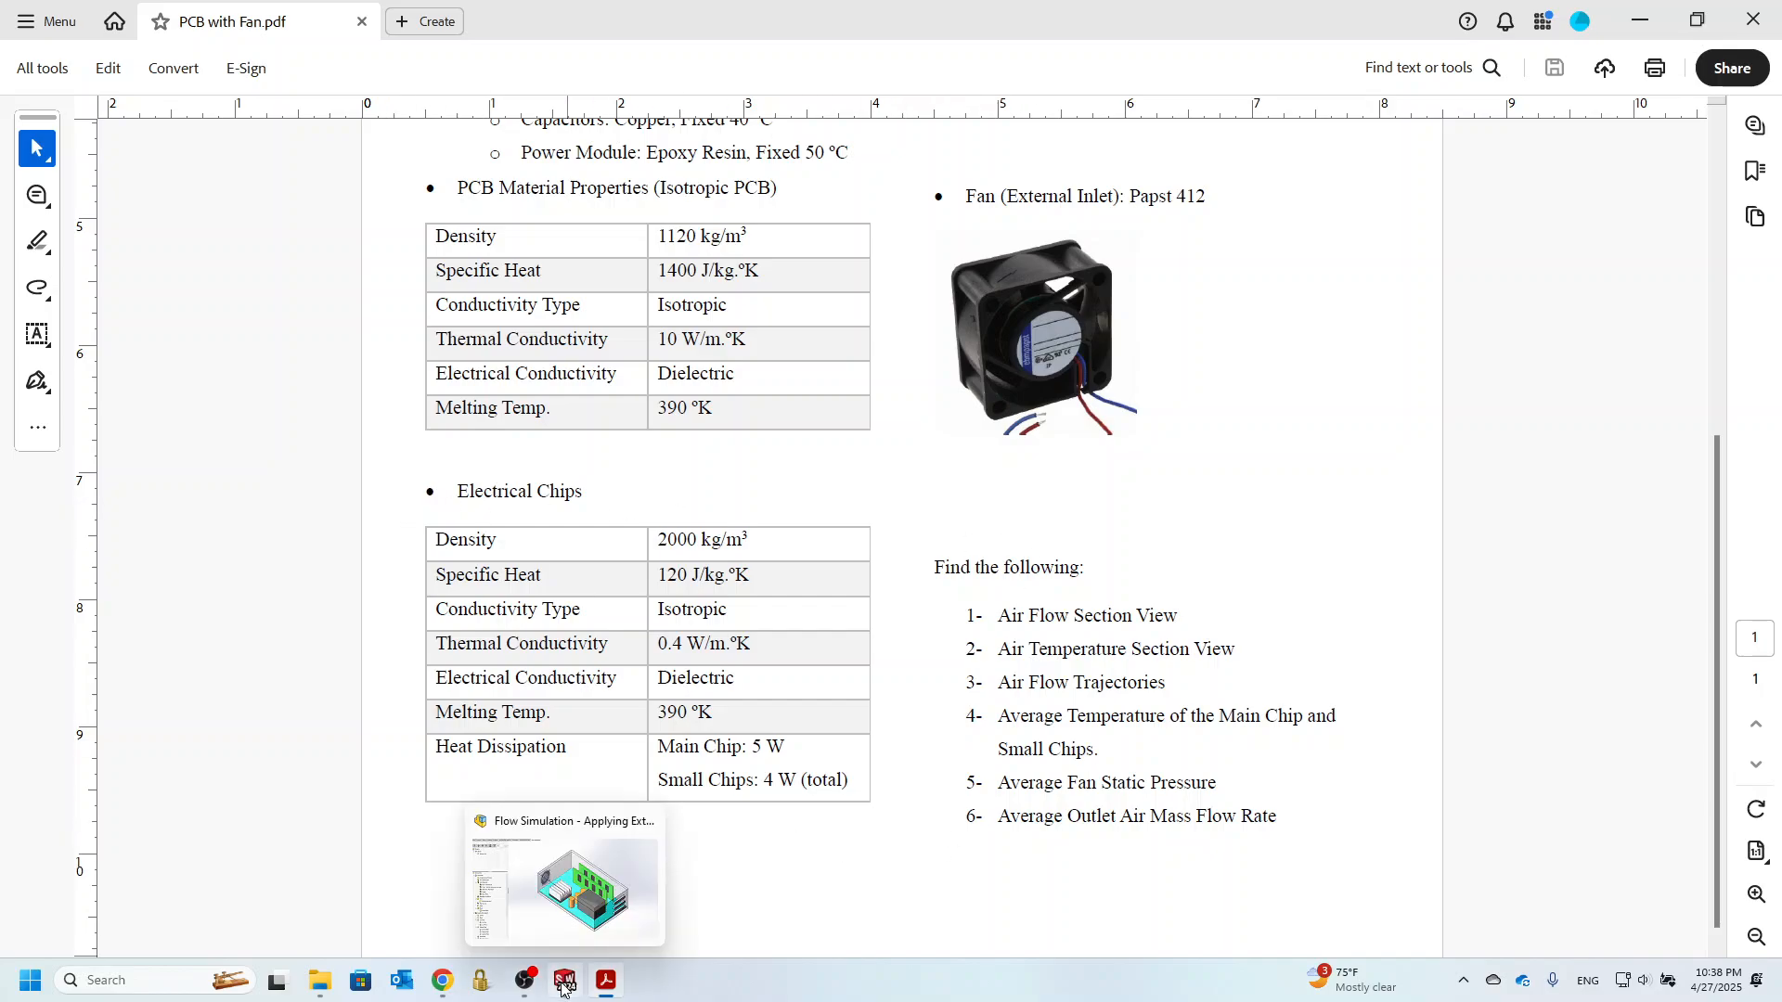
scroll(832, 696, up, 3)
scroll(829, 687, up, 4)
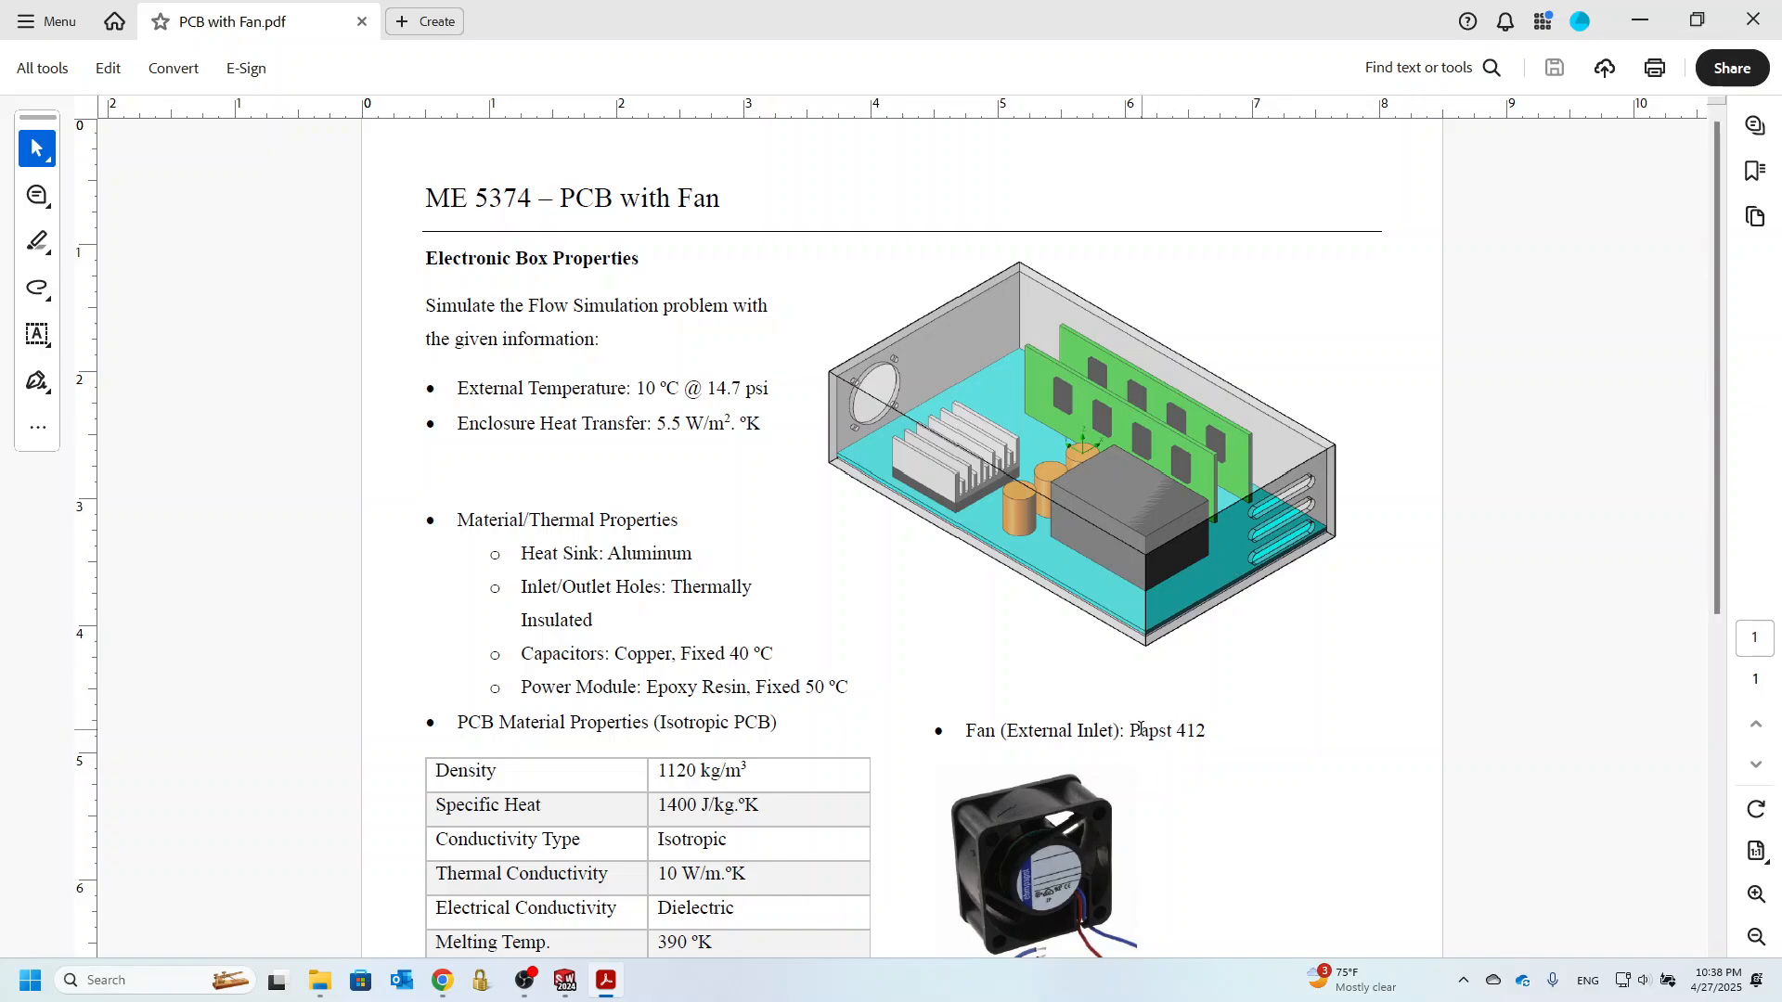
- Switch to SOLIDWORKS and review the analysis type and project fluids in the External Fan project's general settings
click(566, 981)
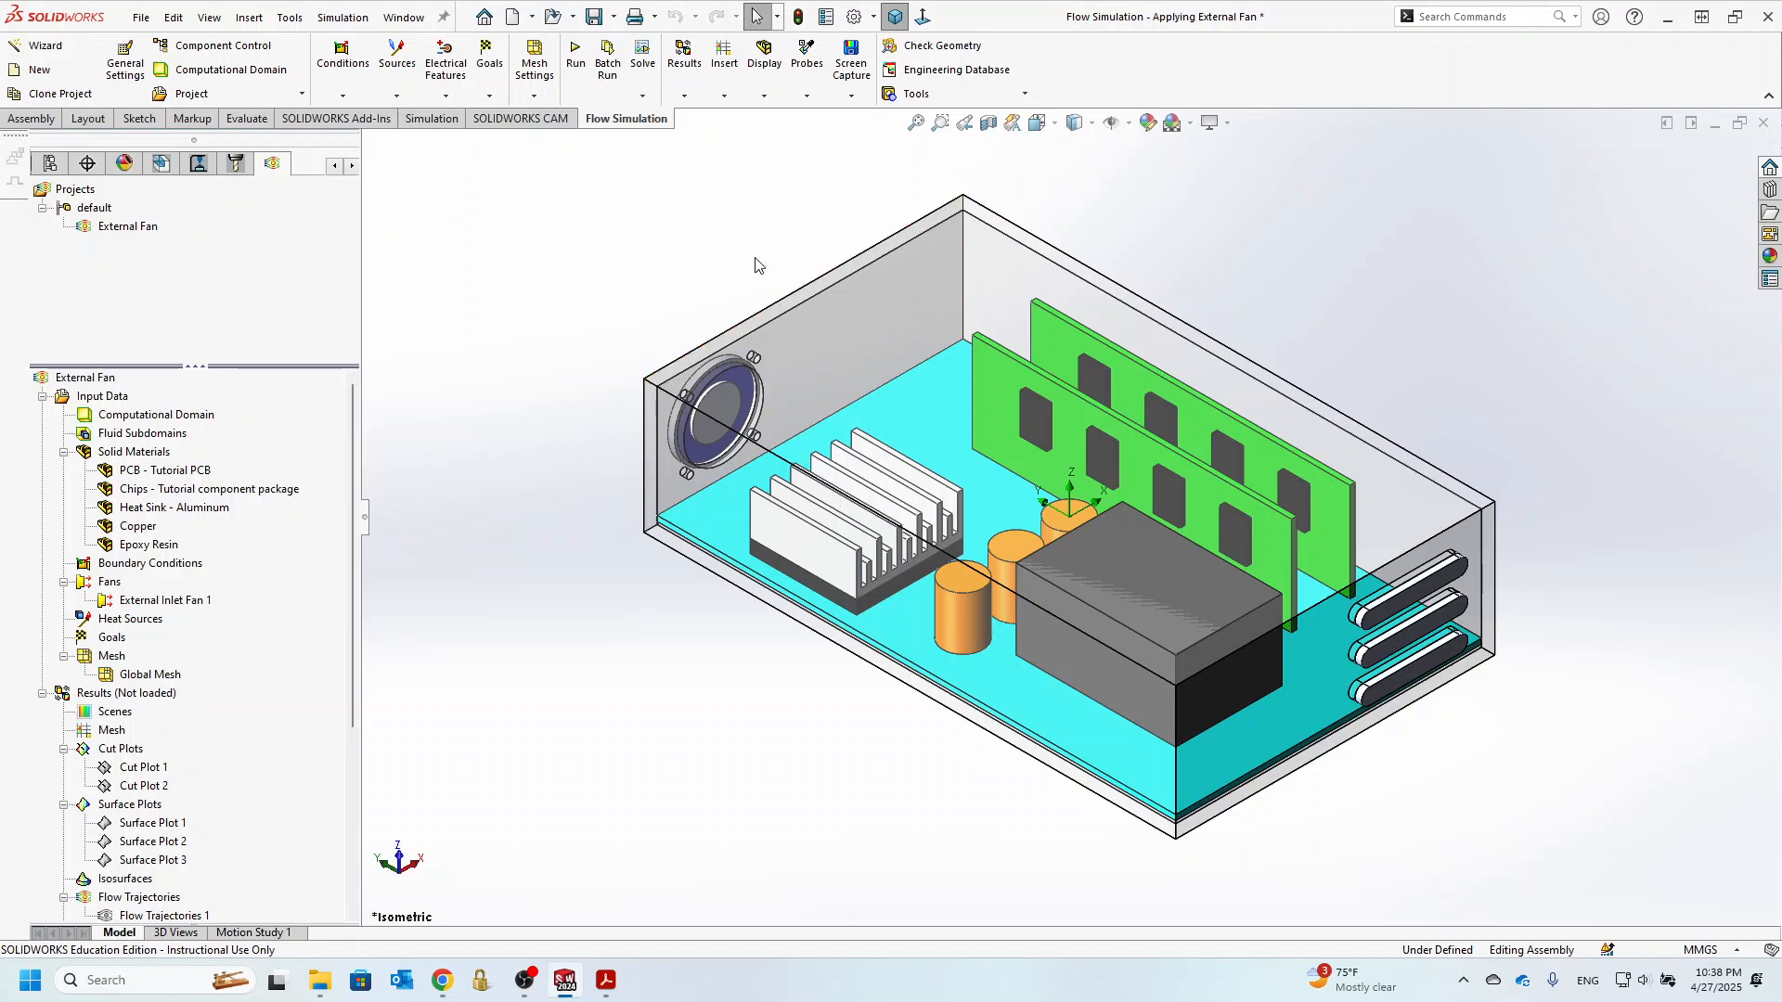
right_click(93, 378)
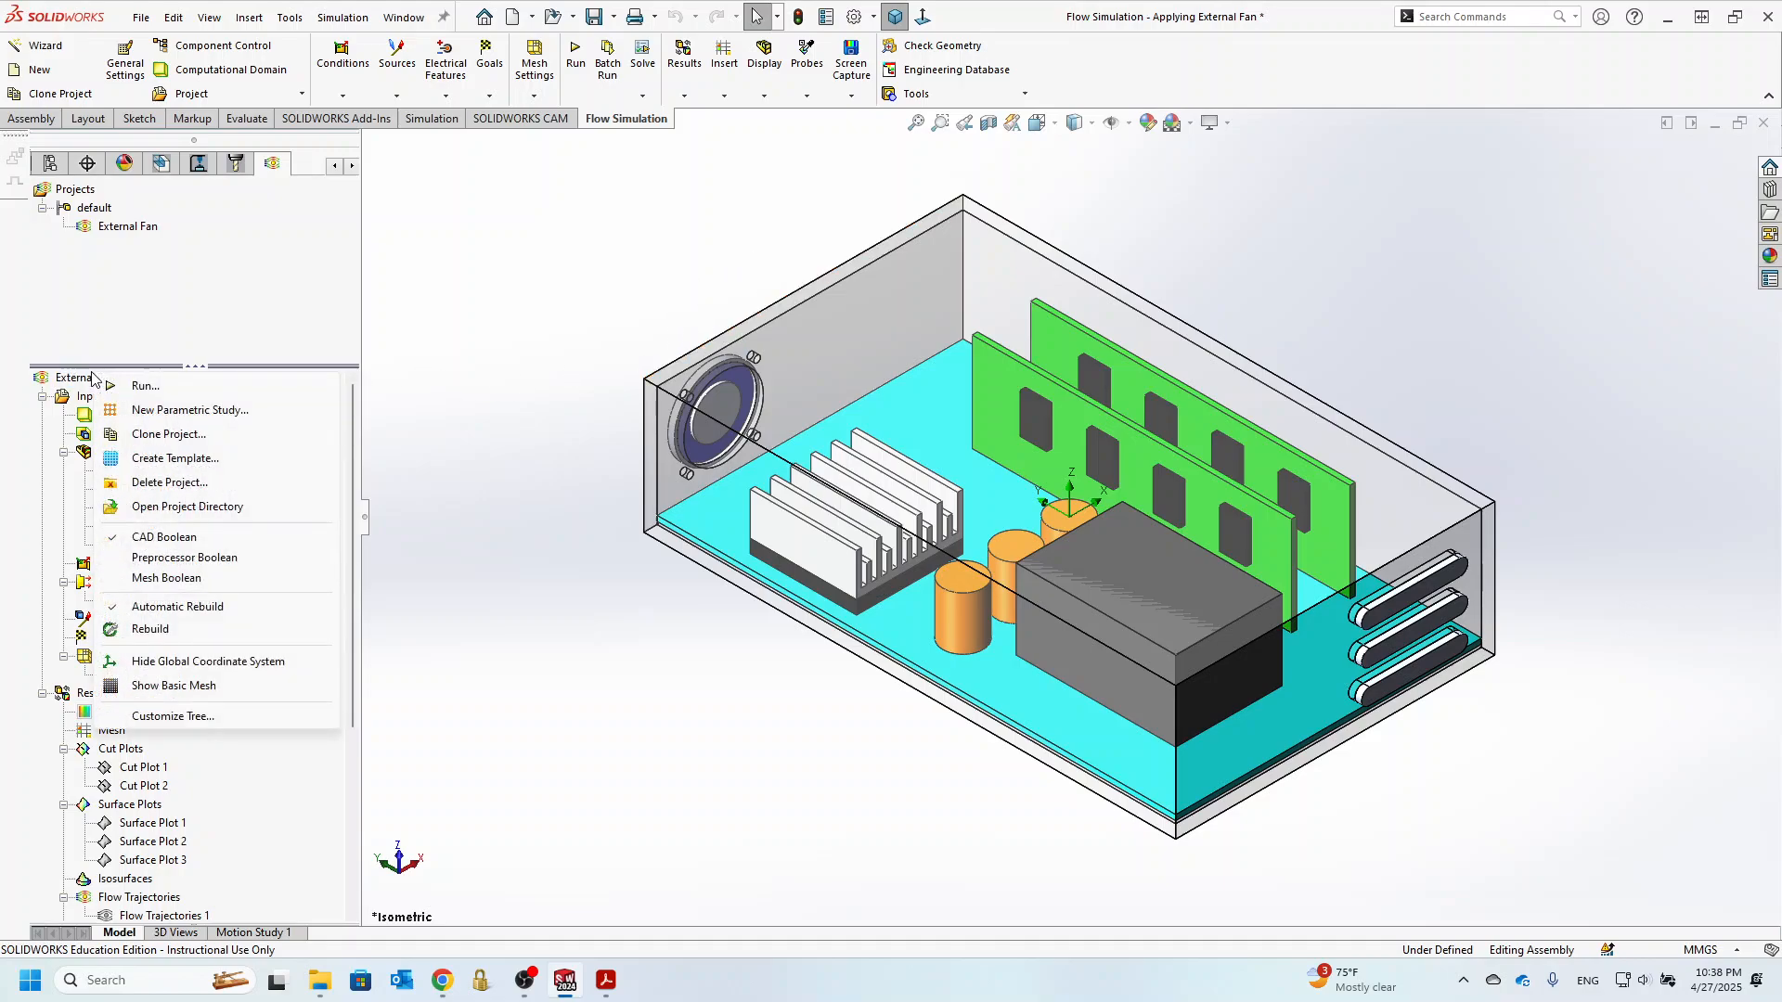
click(452, 458)
right_click(104, 397)
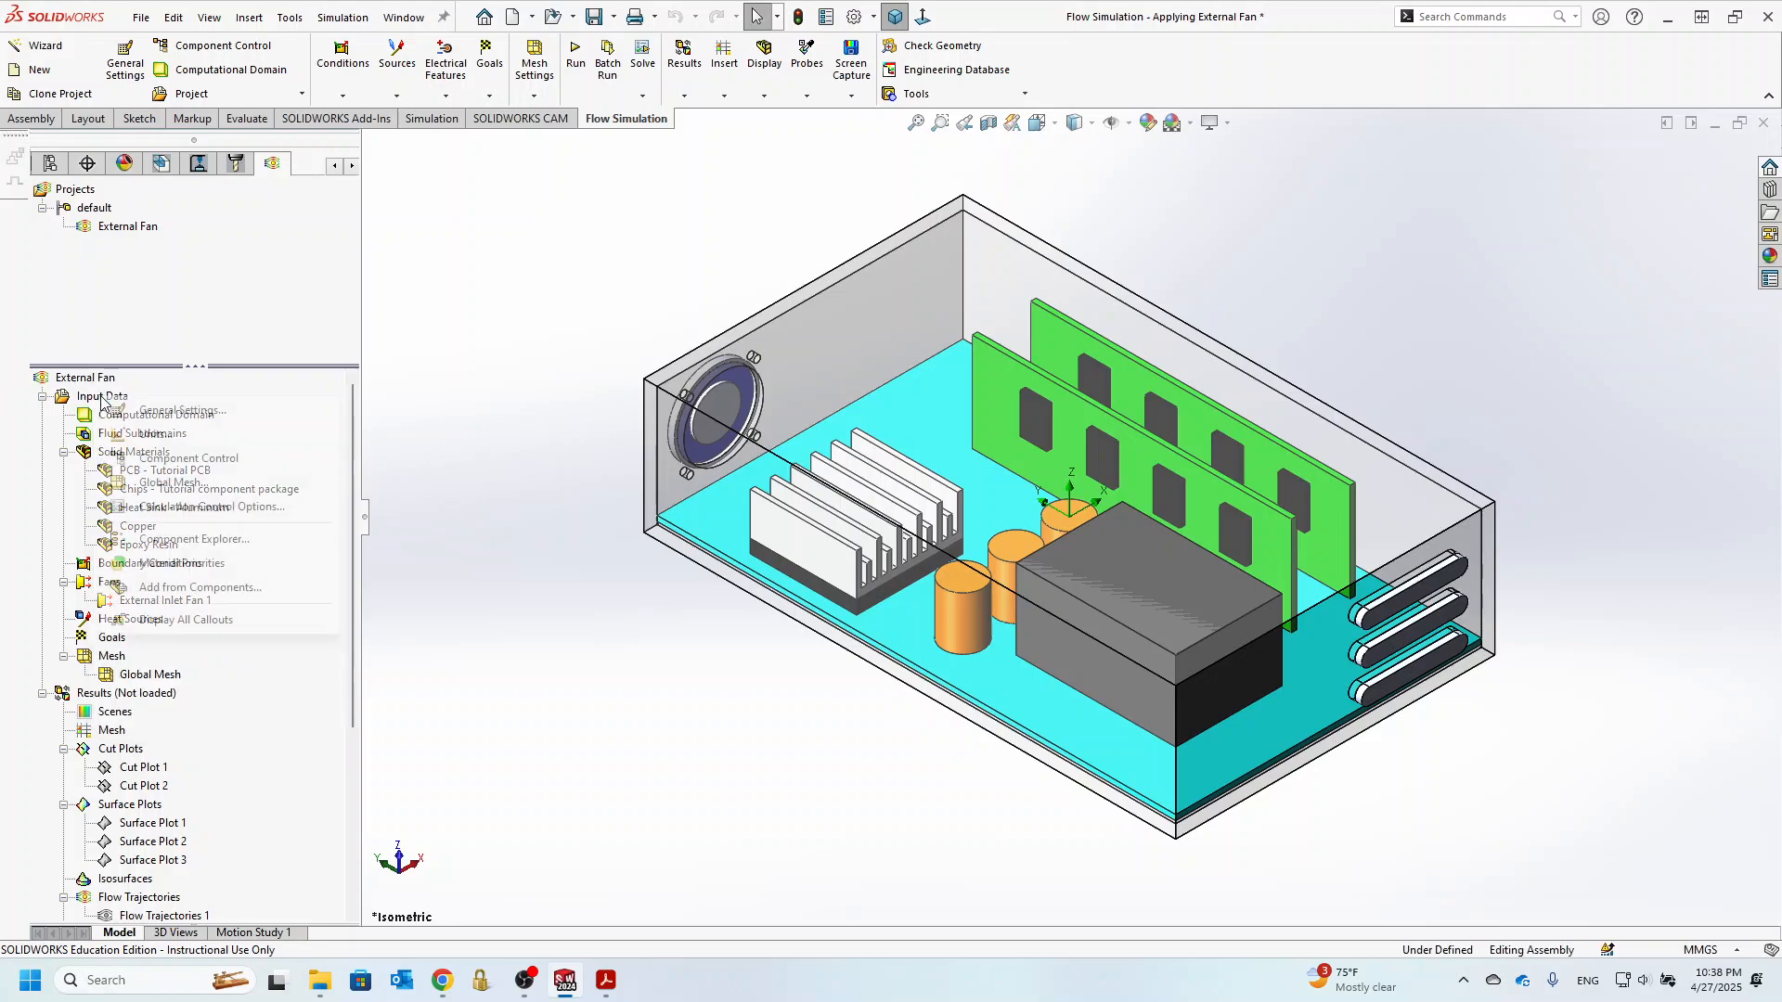
click(158, 411)
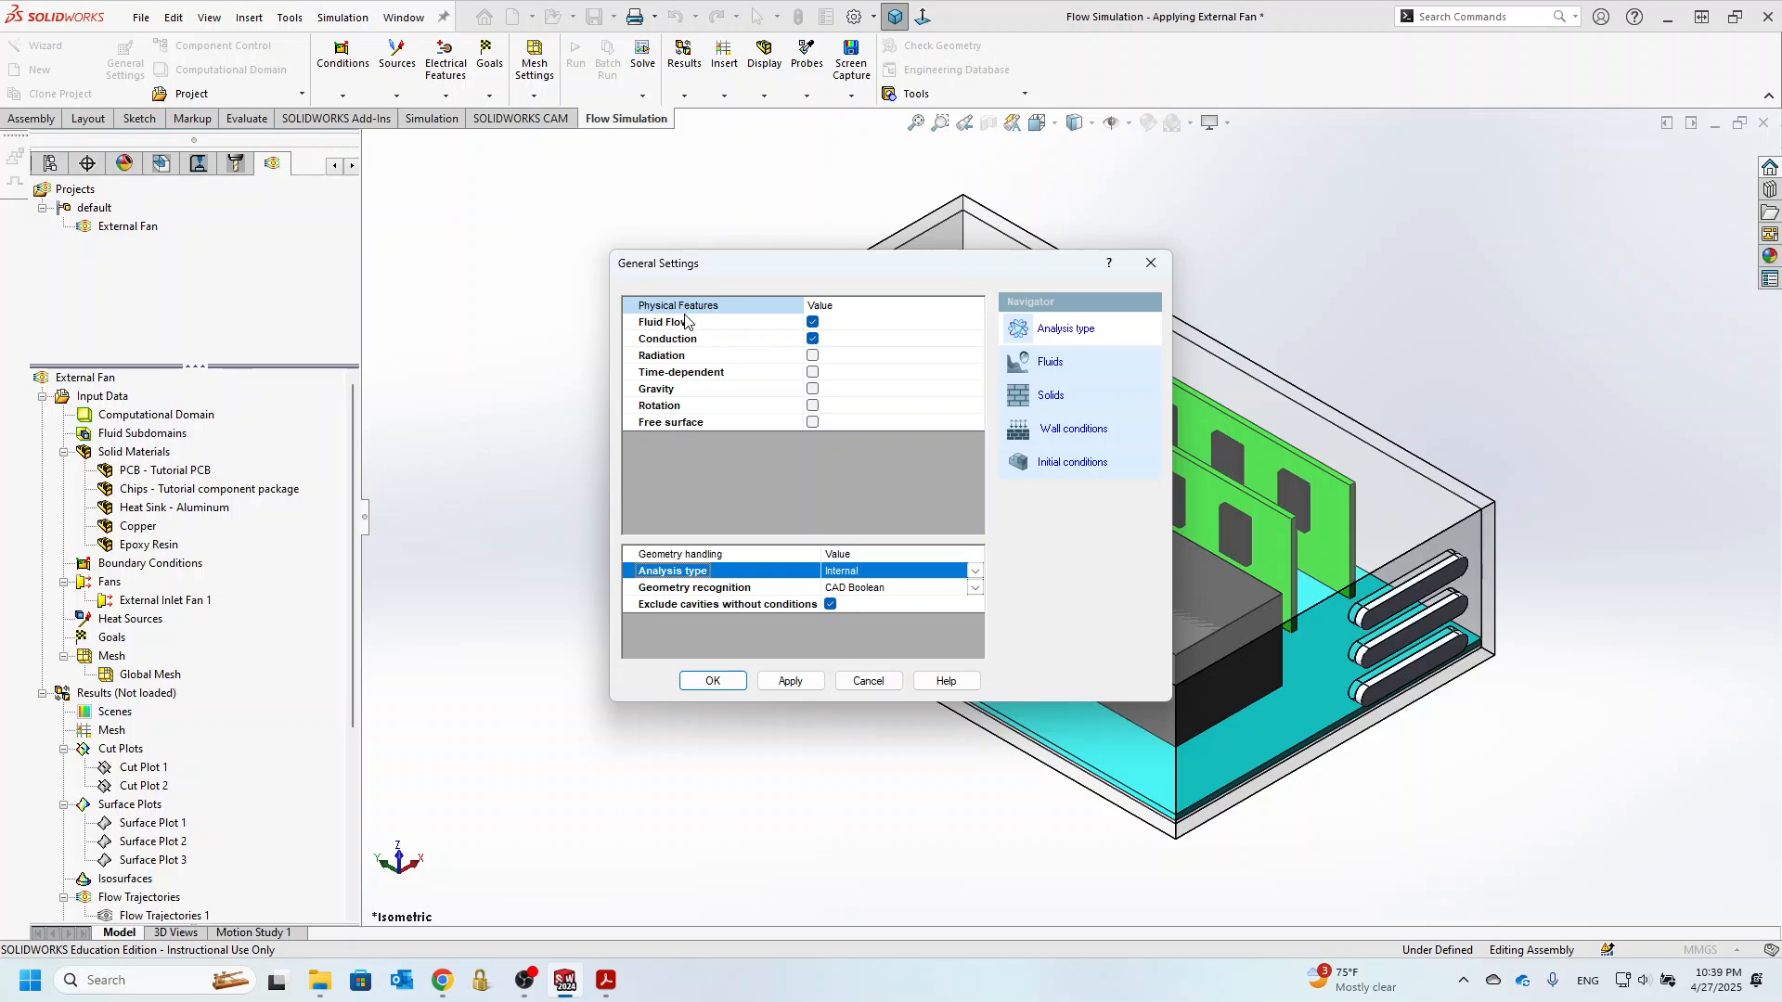
drag(704, 265, 555, 260)
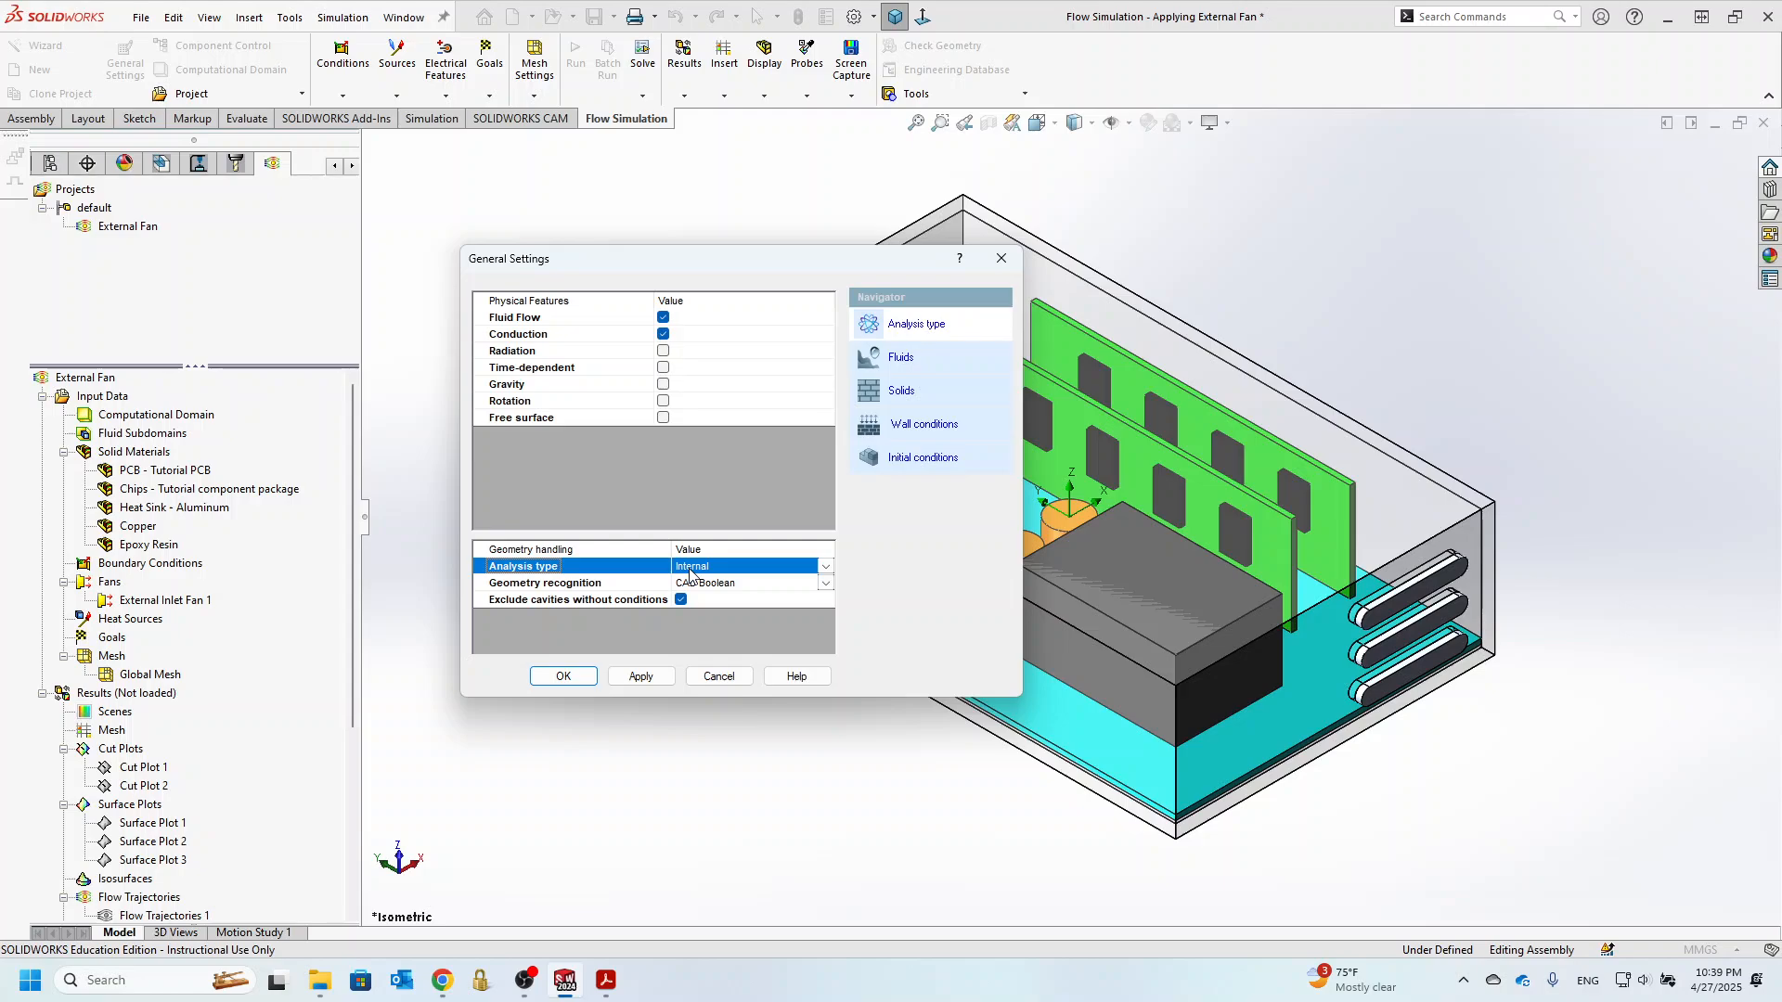
drag(847, 260, 707, 344)
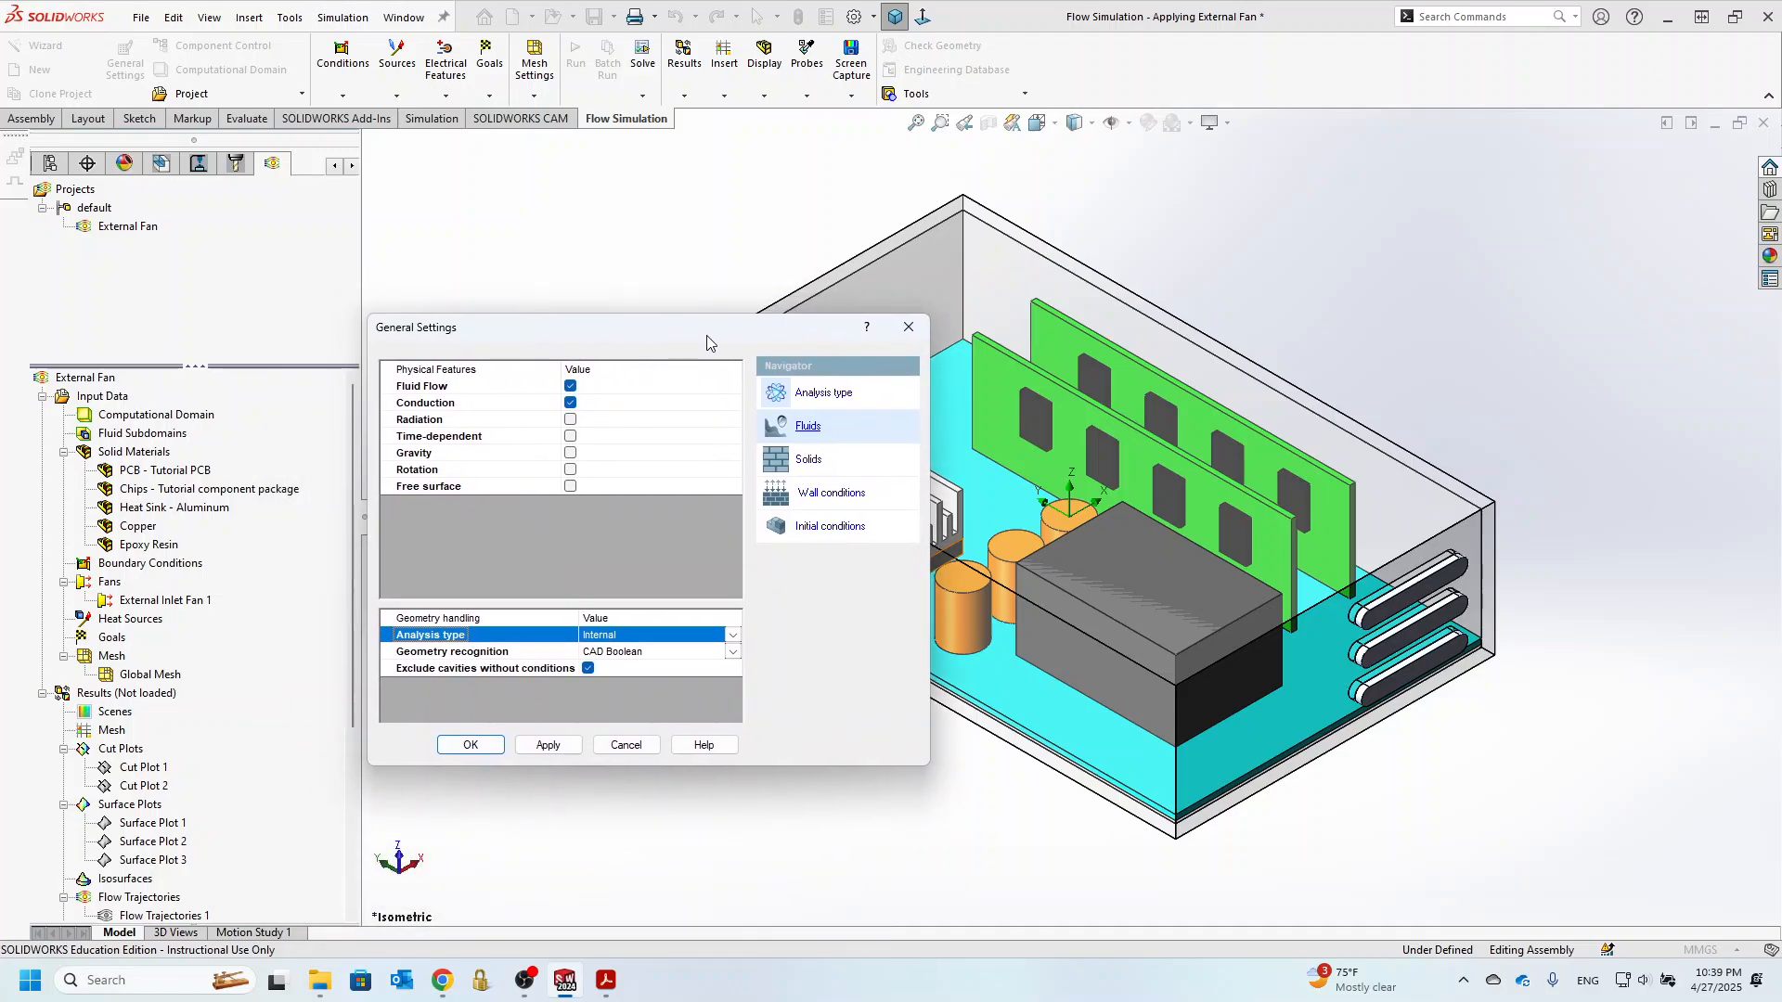
click(815, 436)
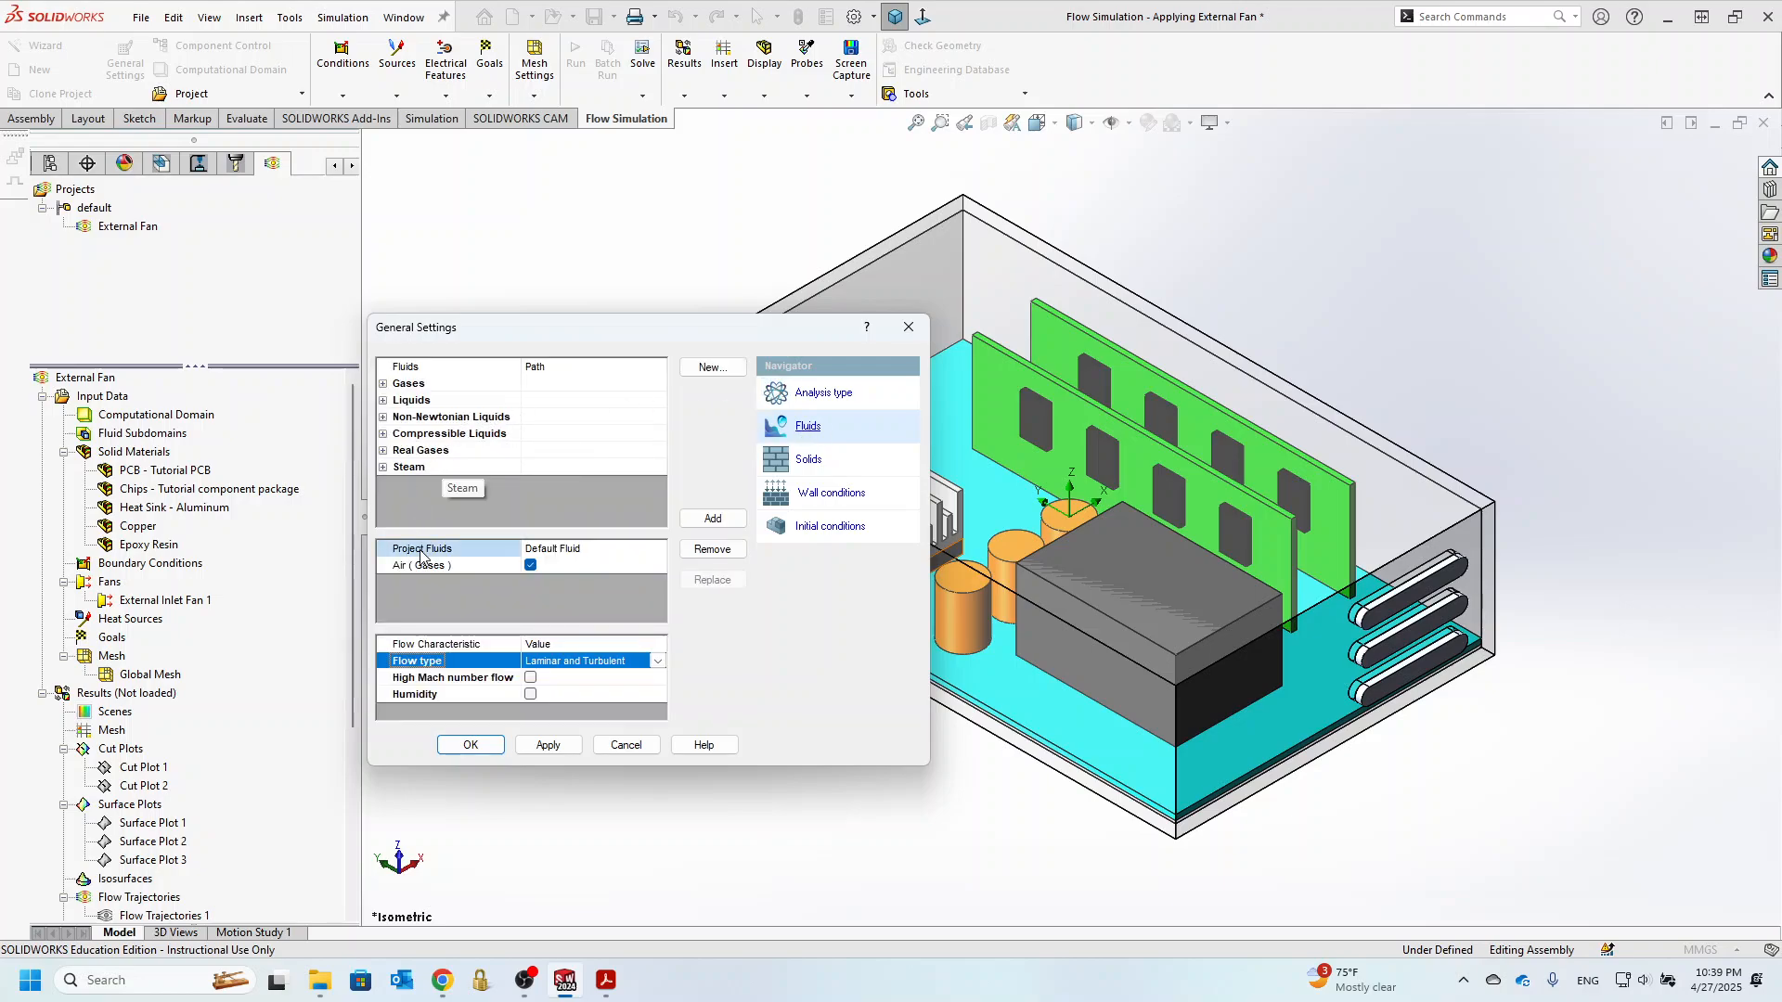
- Set the project's default solid to the pre-defined alloy Aluminum 6061 and apply the general settings
click(813, 462)
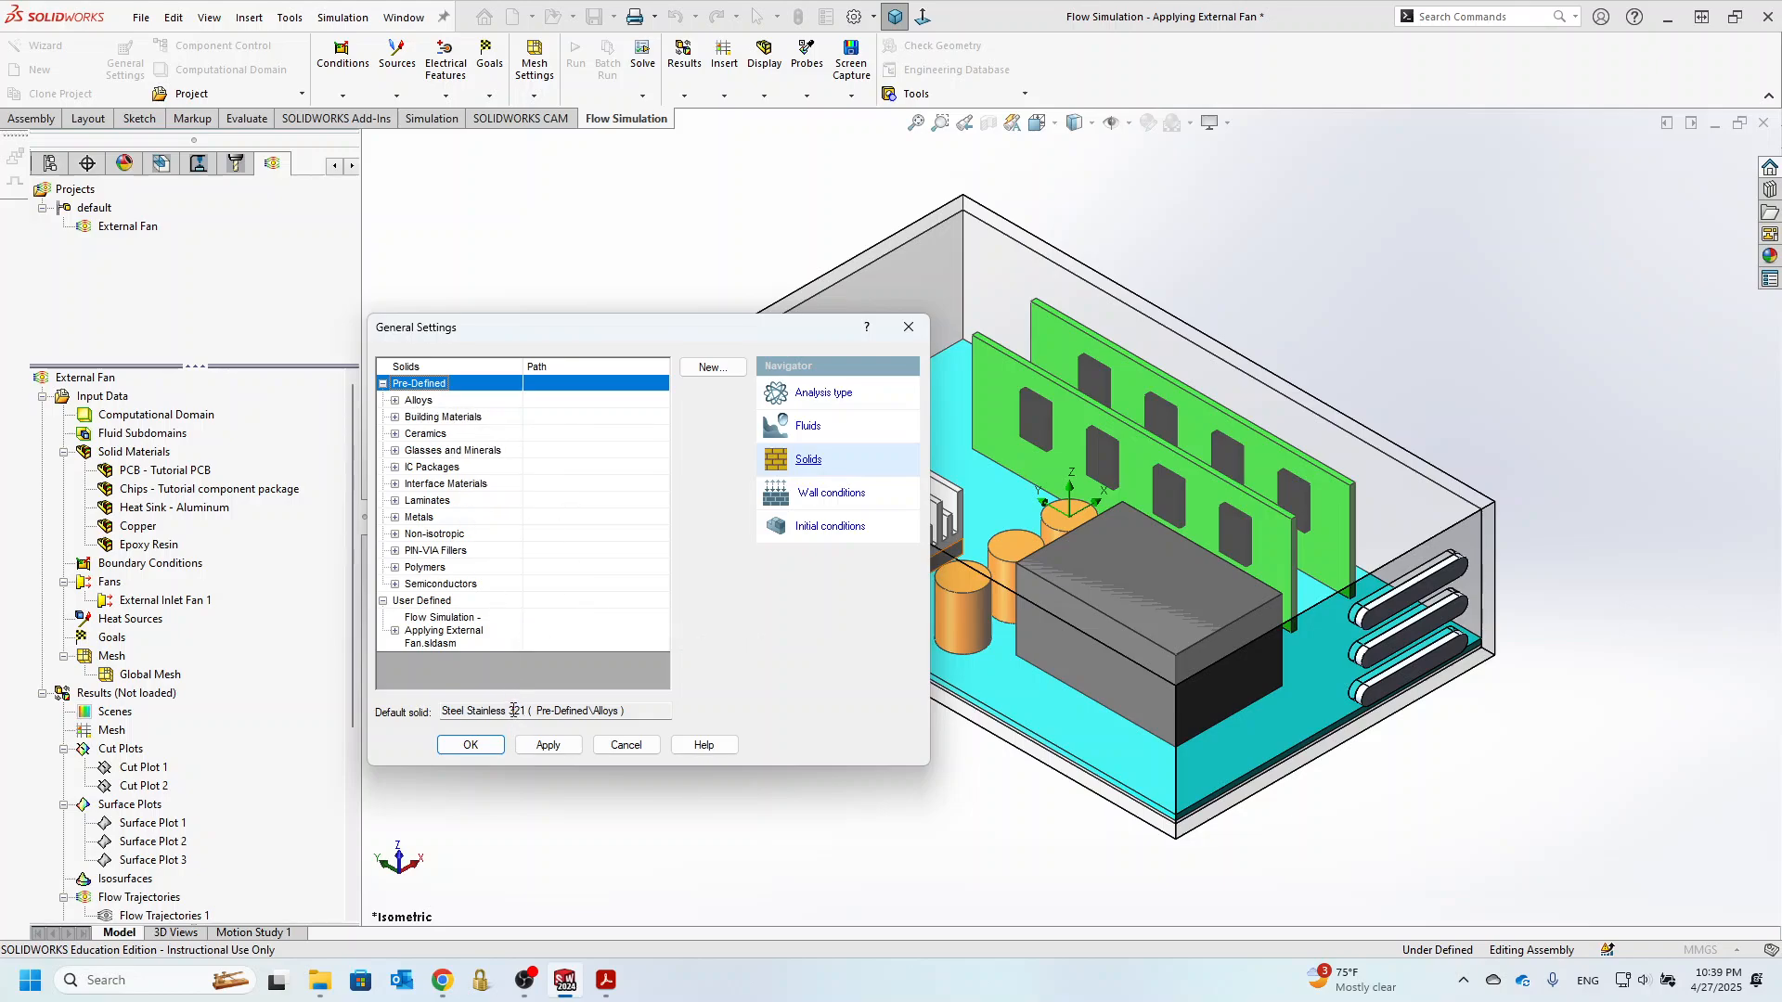
click(397, 401)
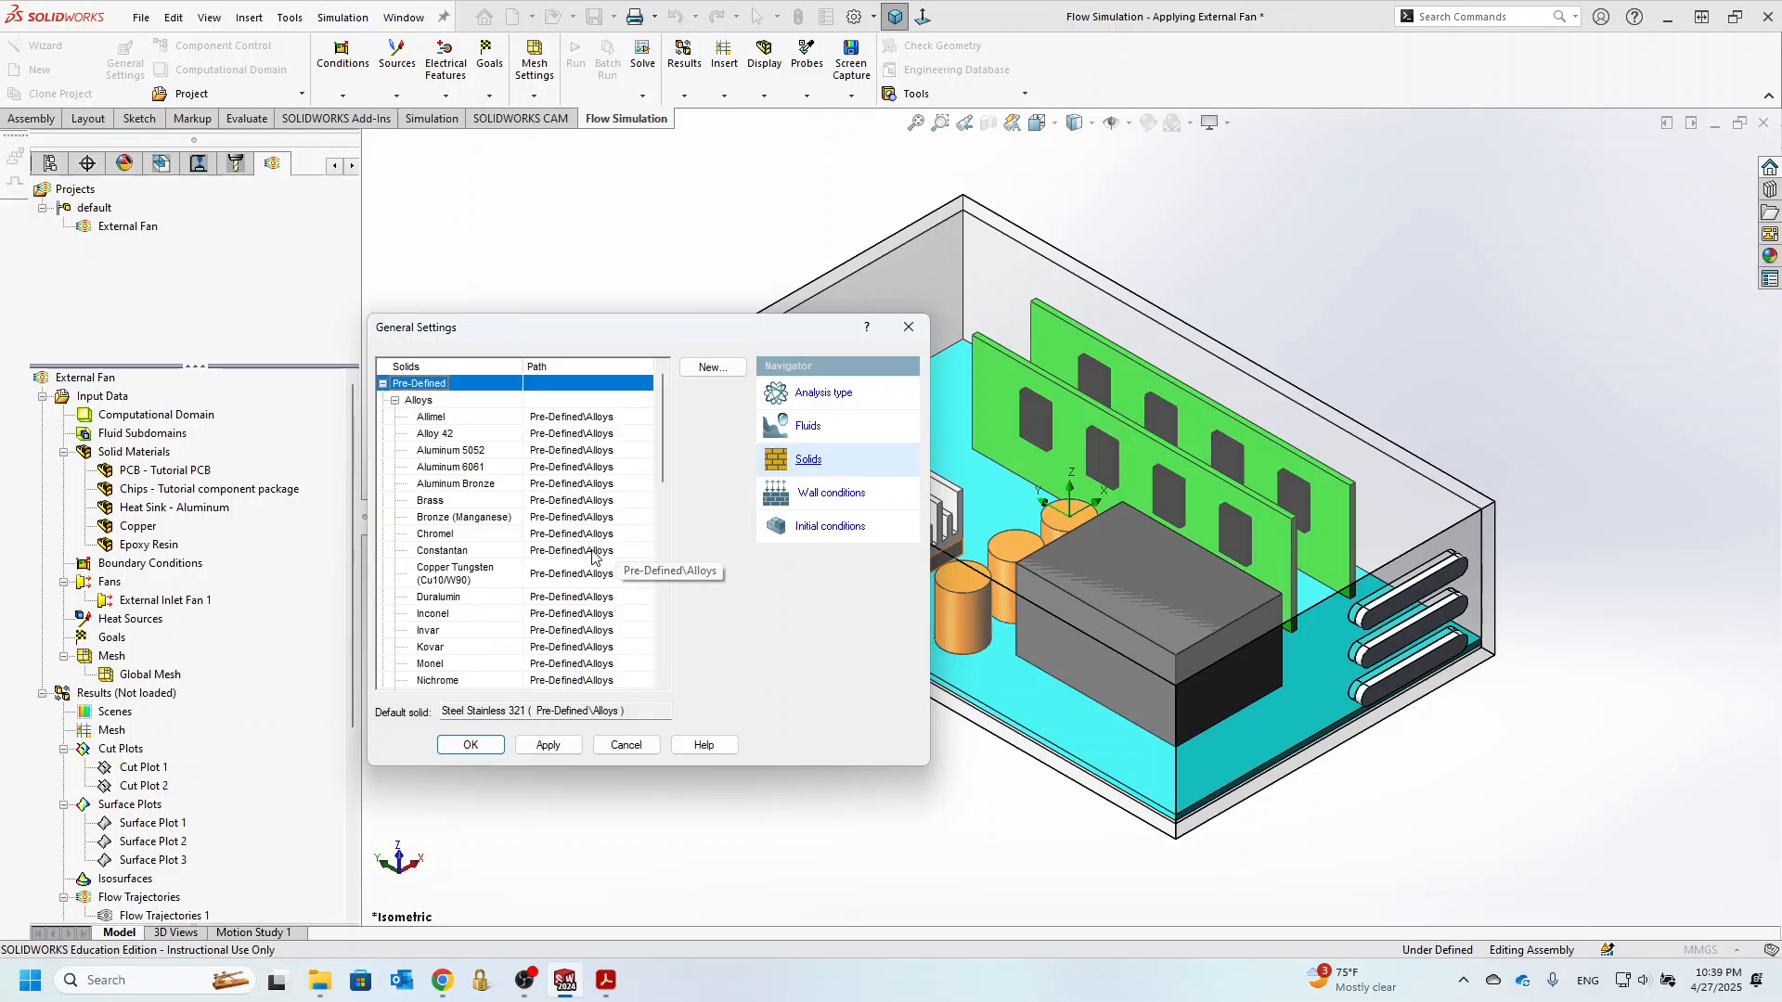
click(446, 470)
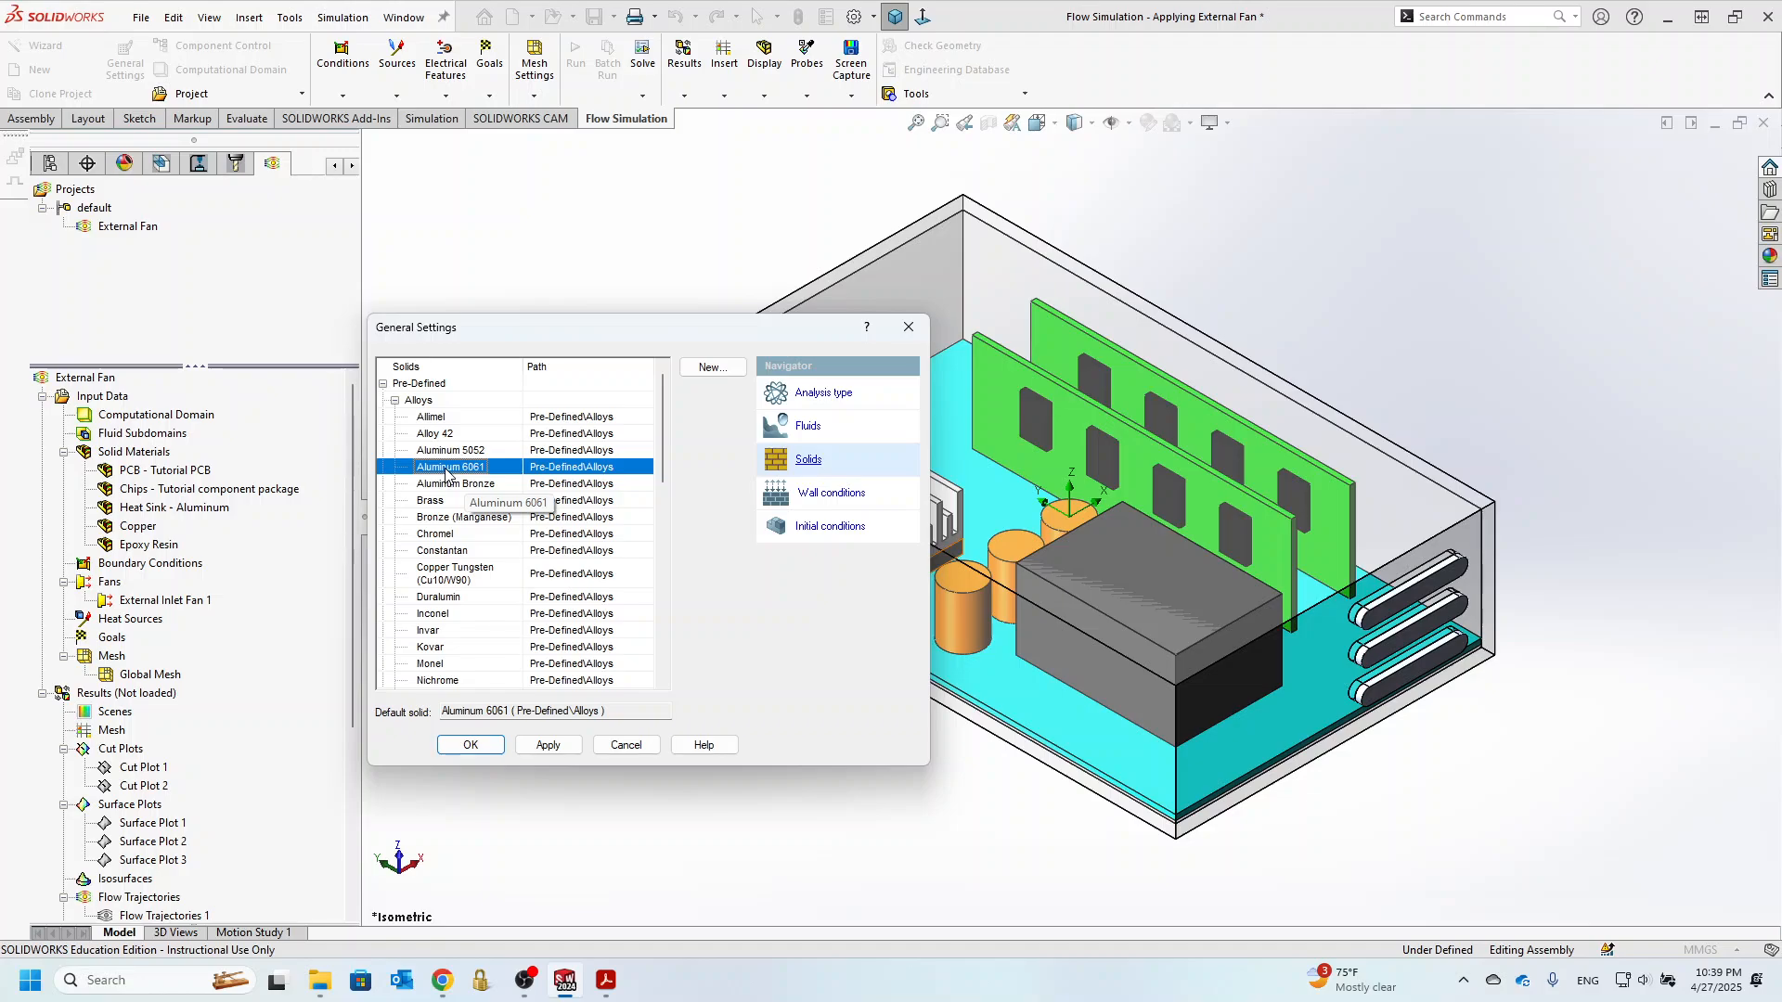
click(545, 747)
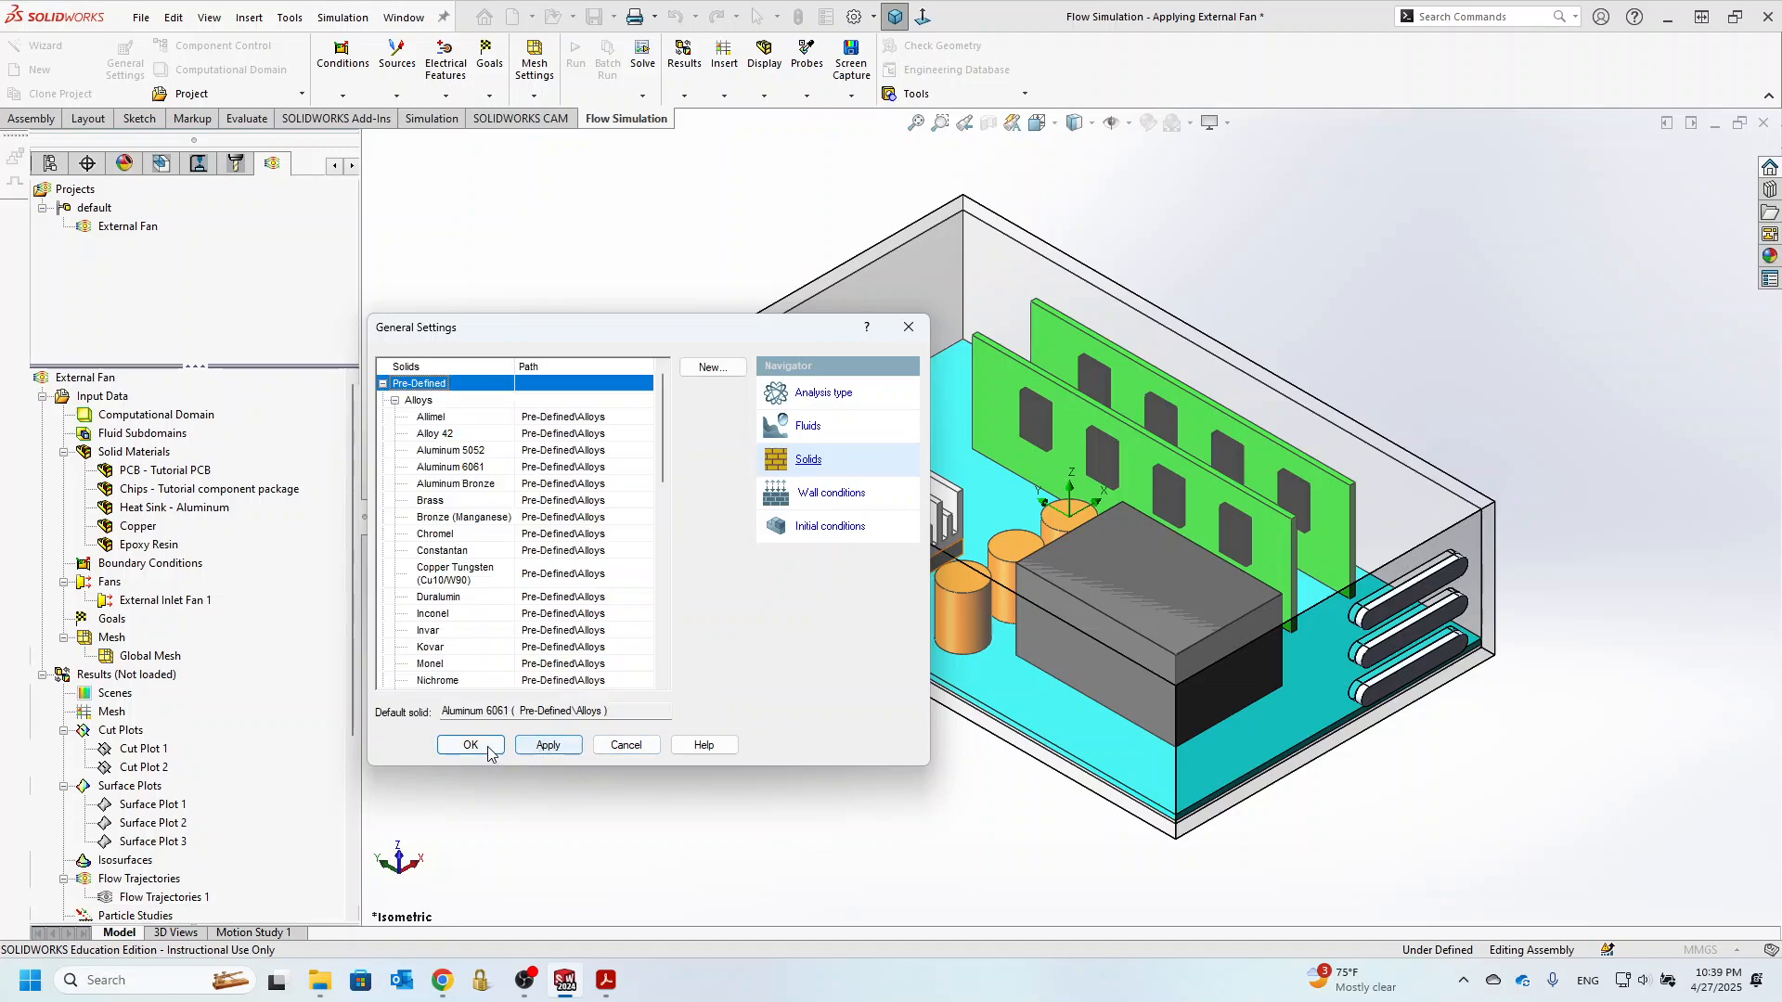
click(471, 745)
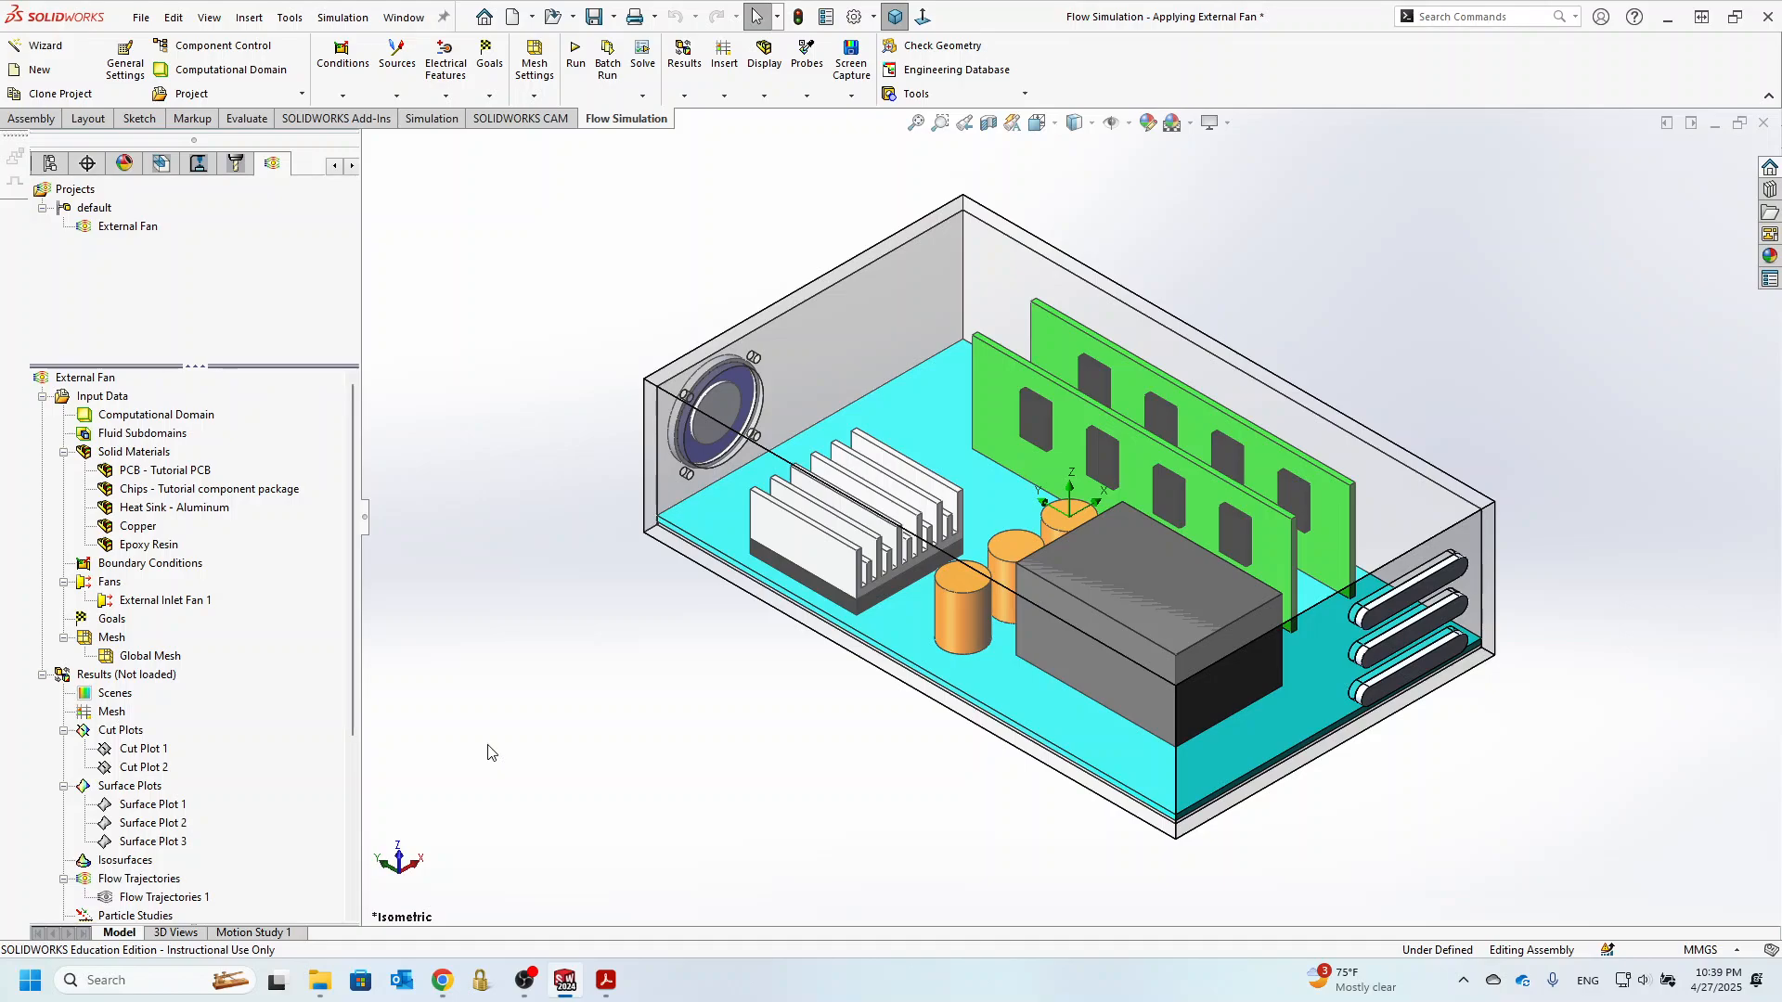
- Check the default outer wall thermal condition's heat transfer coefficient and external fluid temperature in the general settings against the assignment PDF
right_click(61, 381)
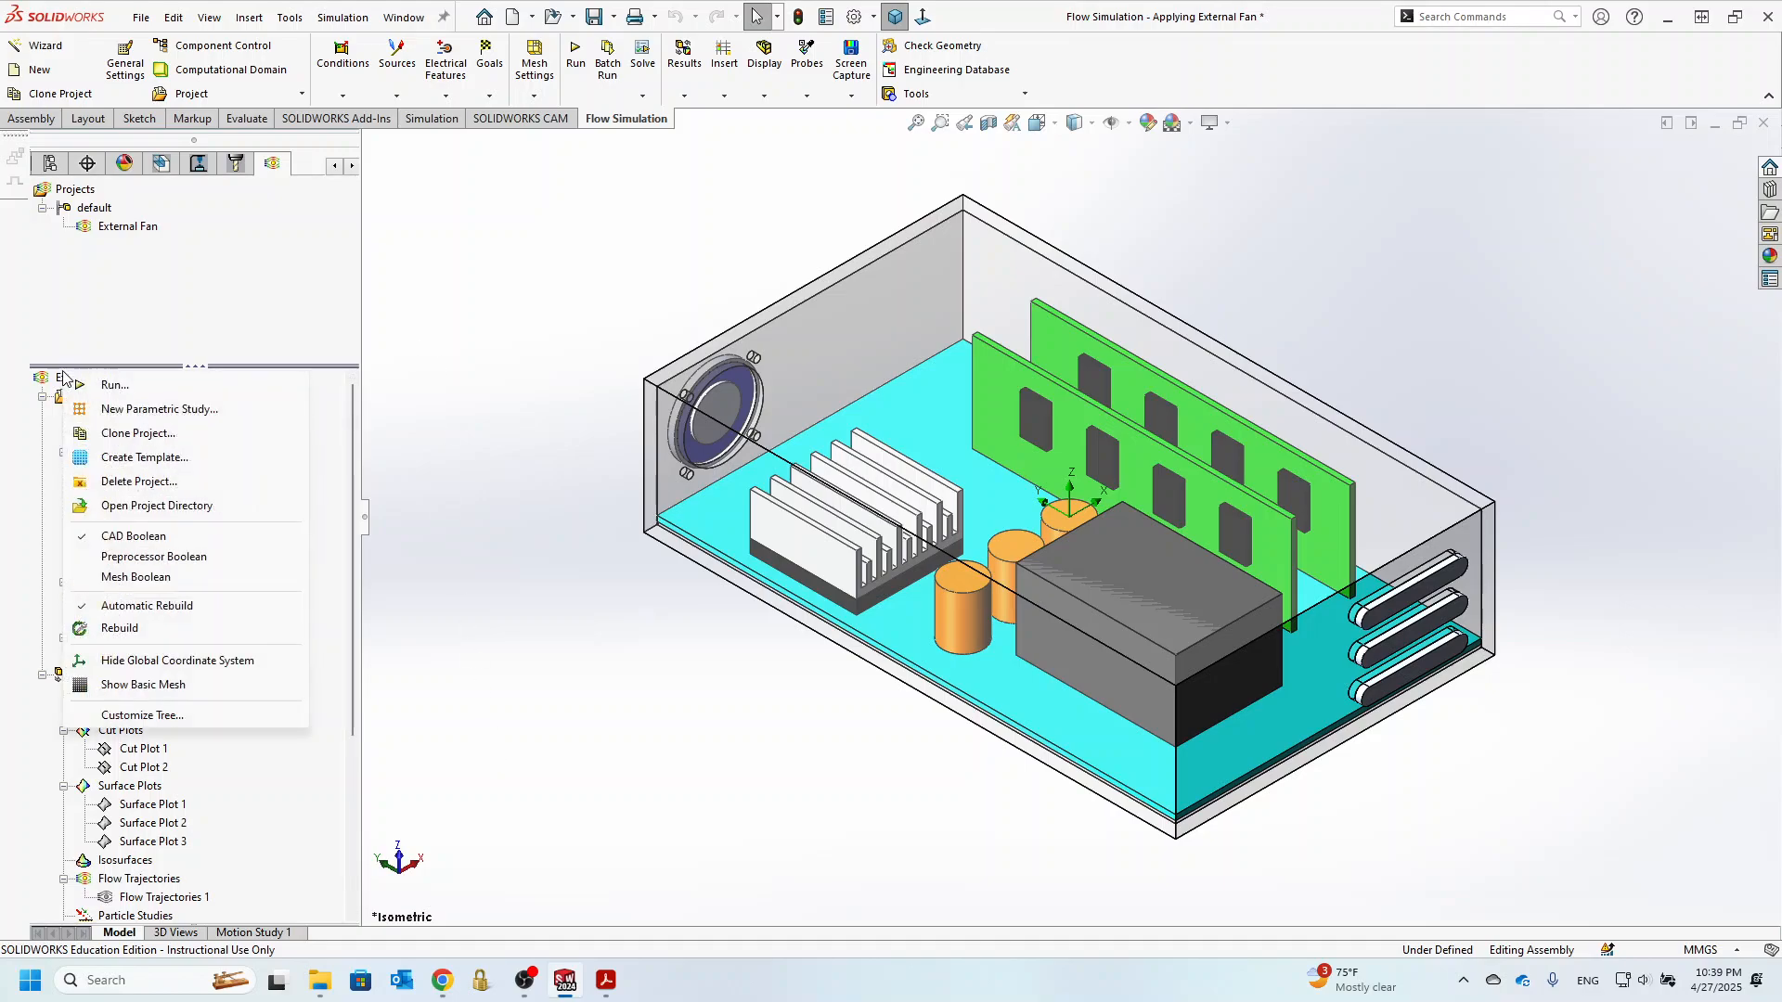
click(44, 396)
right_click(67, 397)
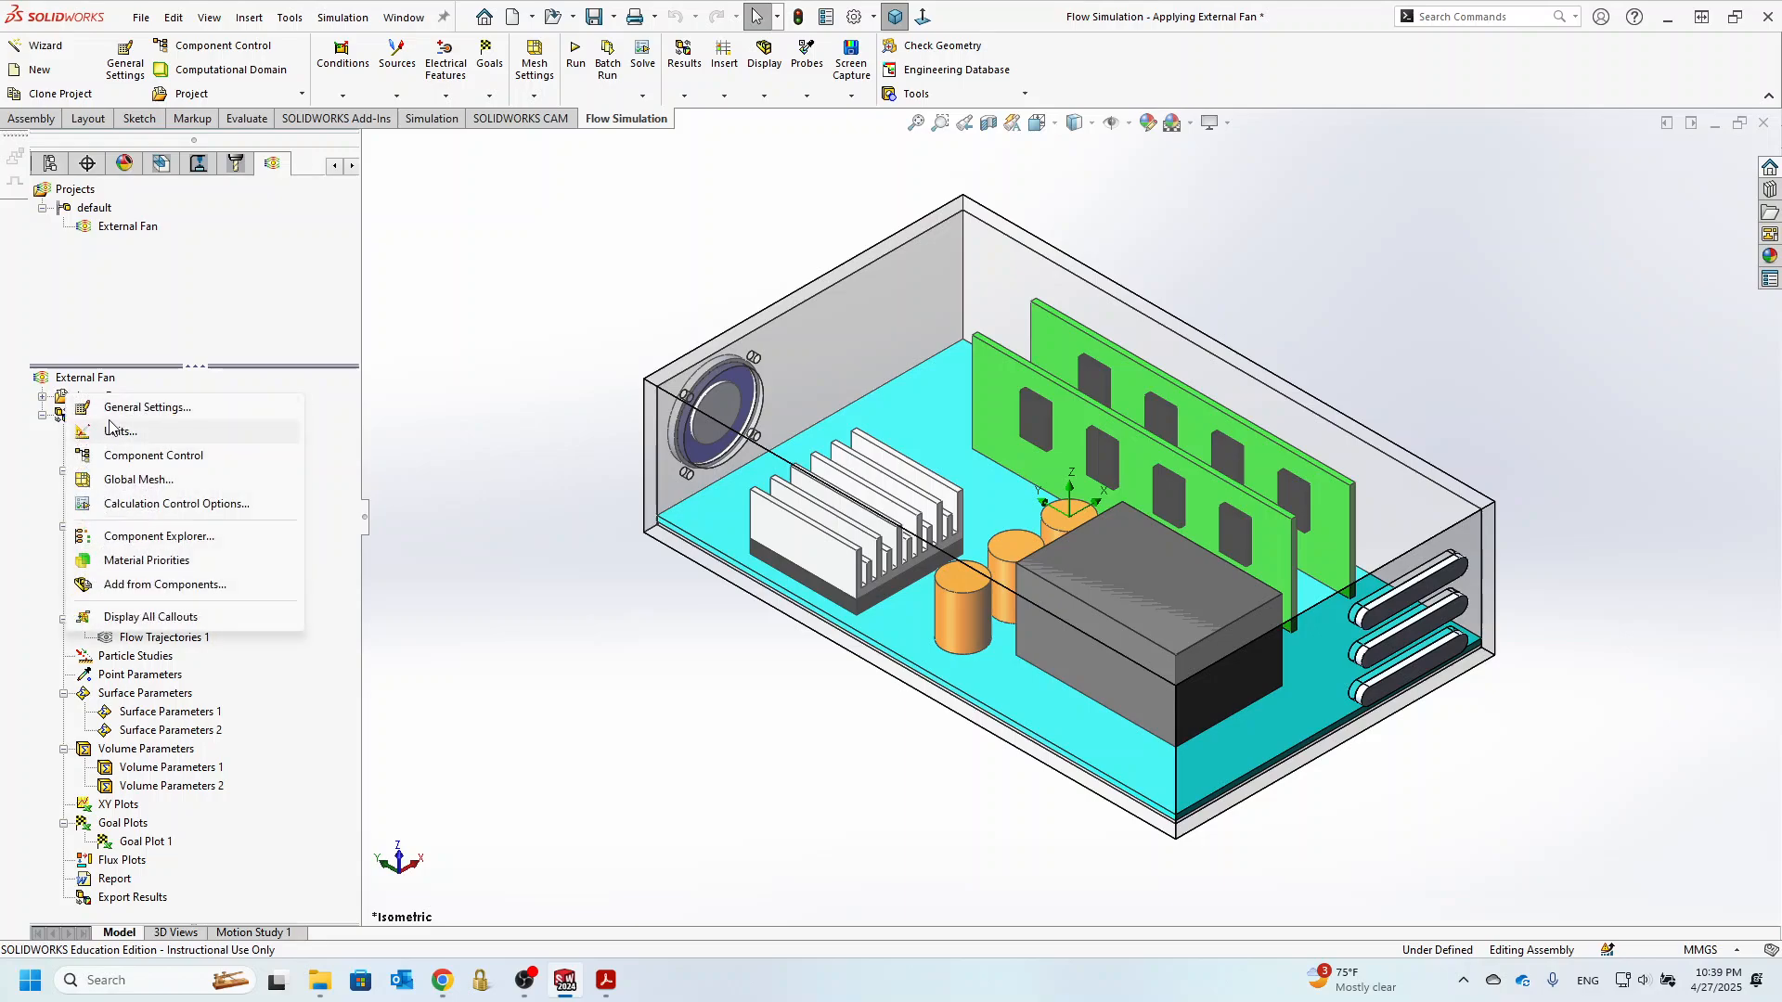
click(118, 408)
click(1052, 395)
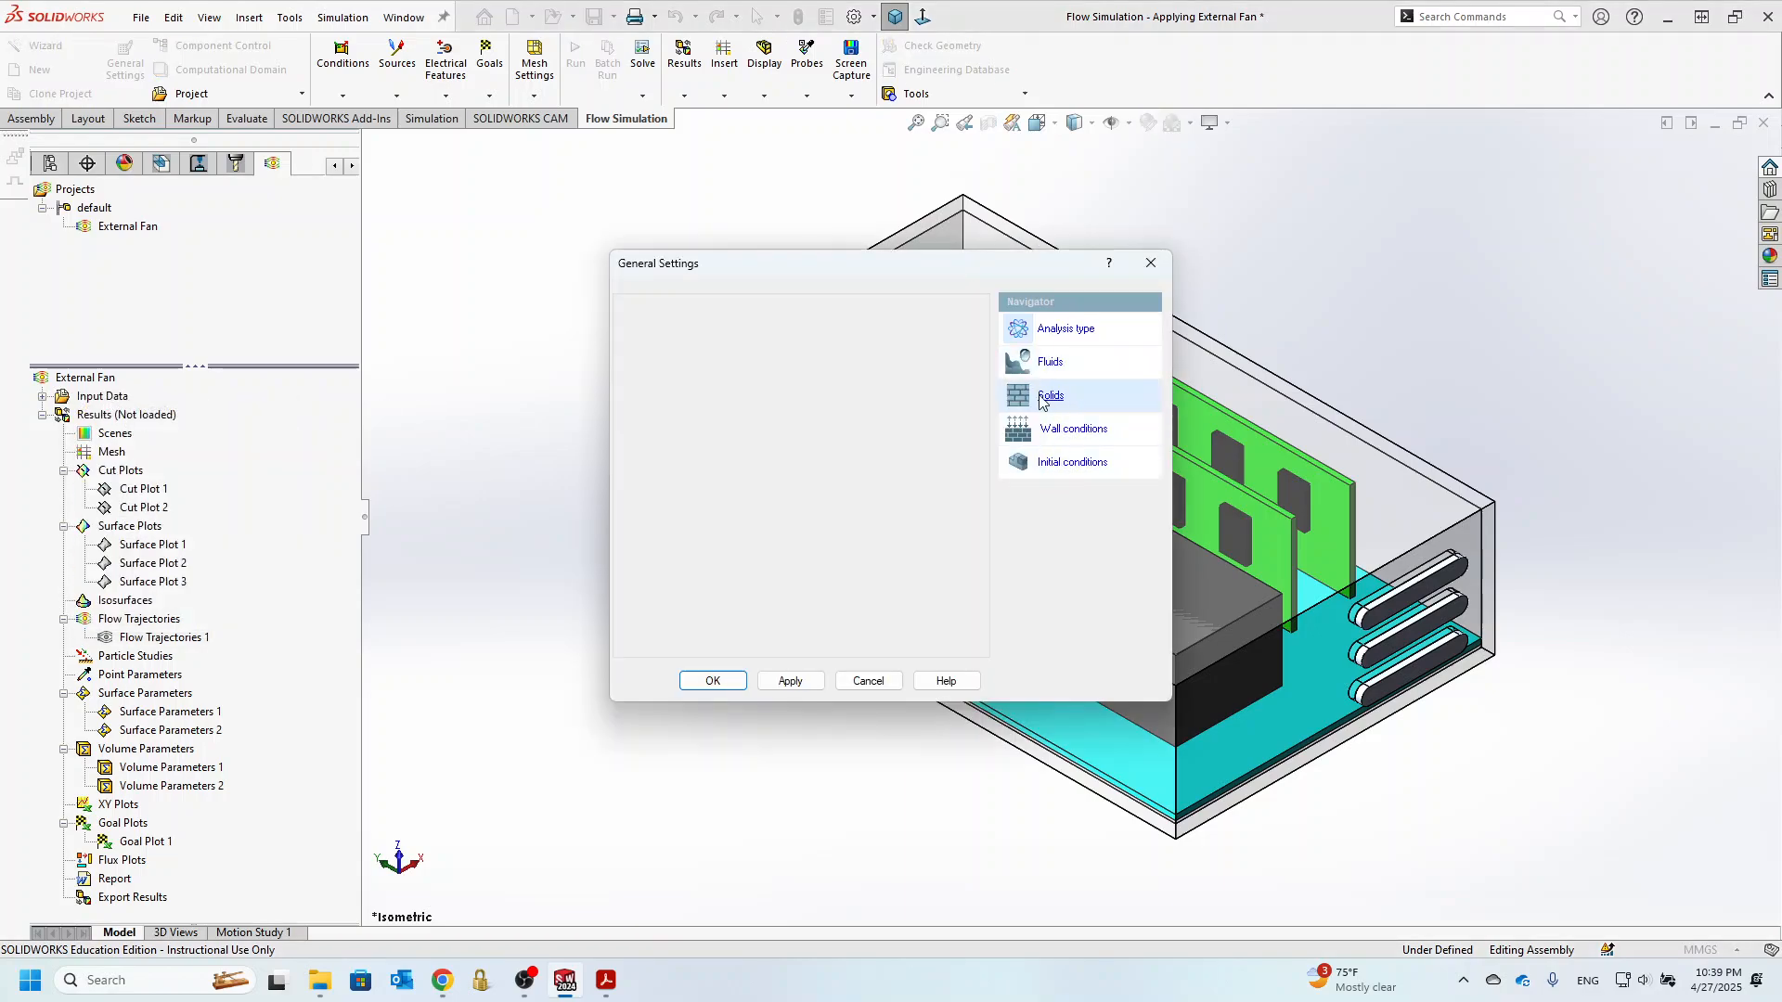
click(1063, 431)
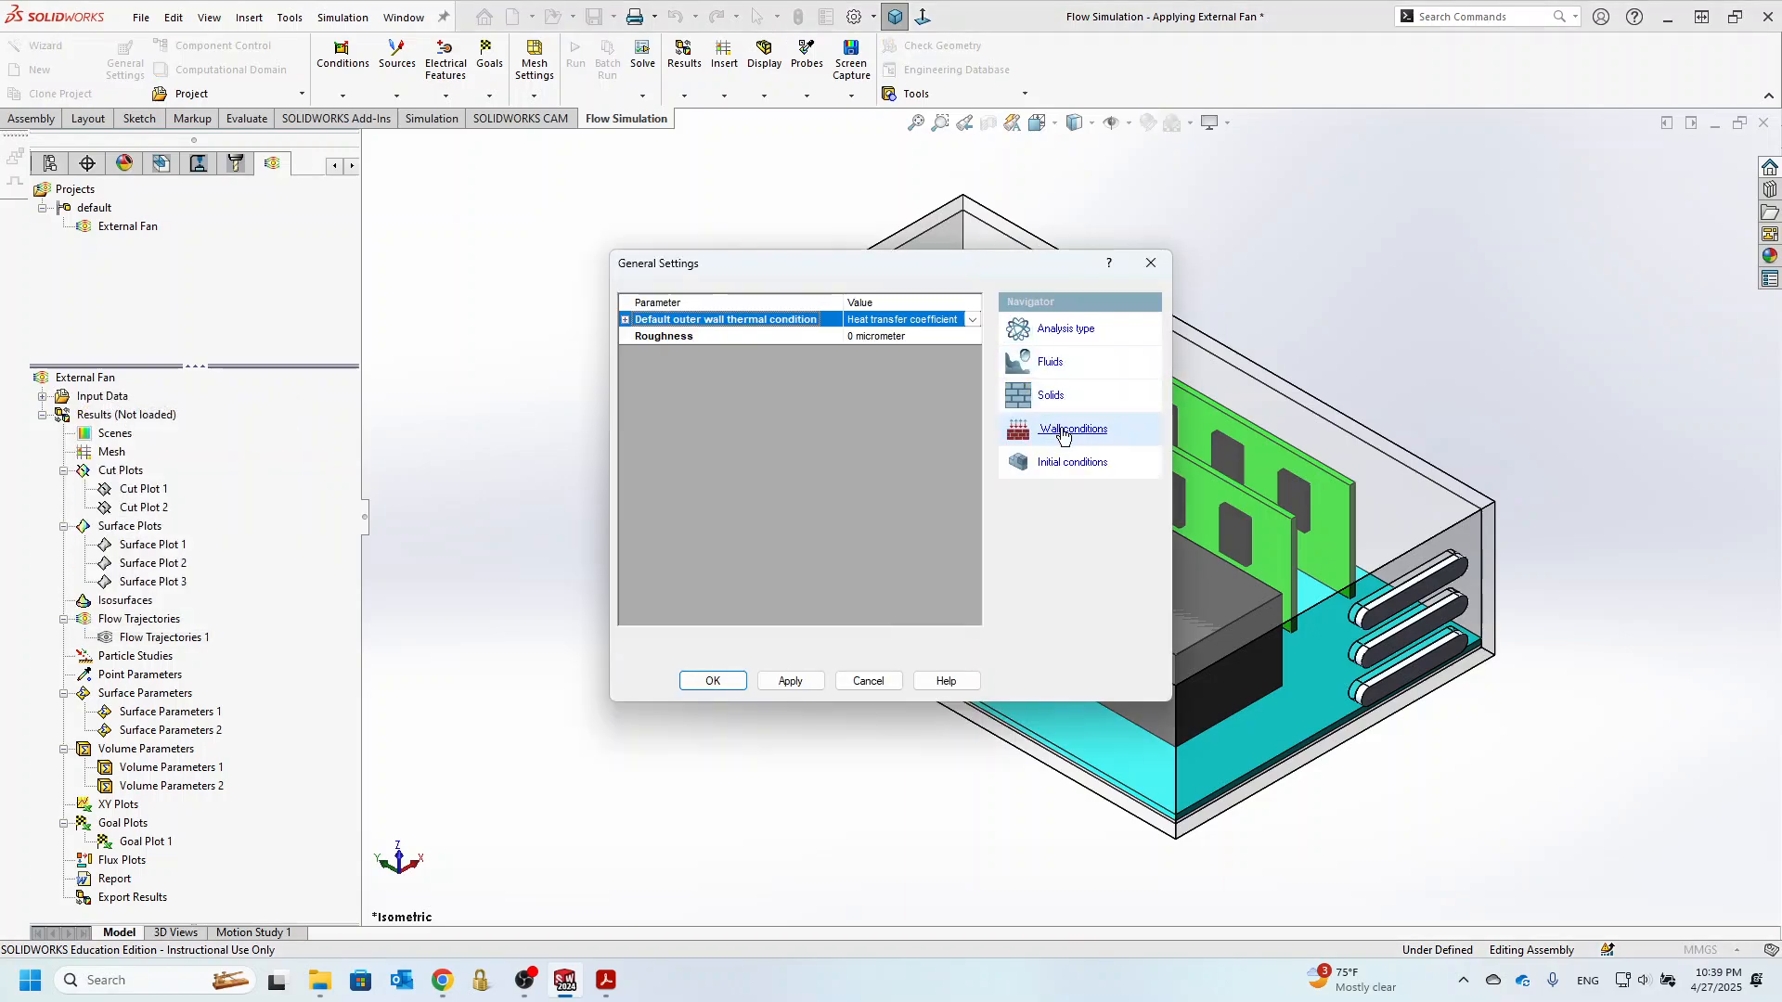
click(972, 321)
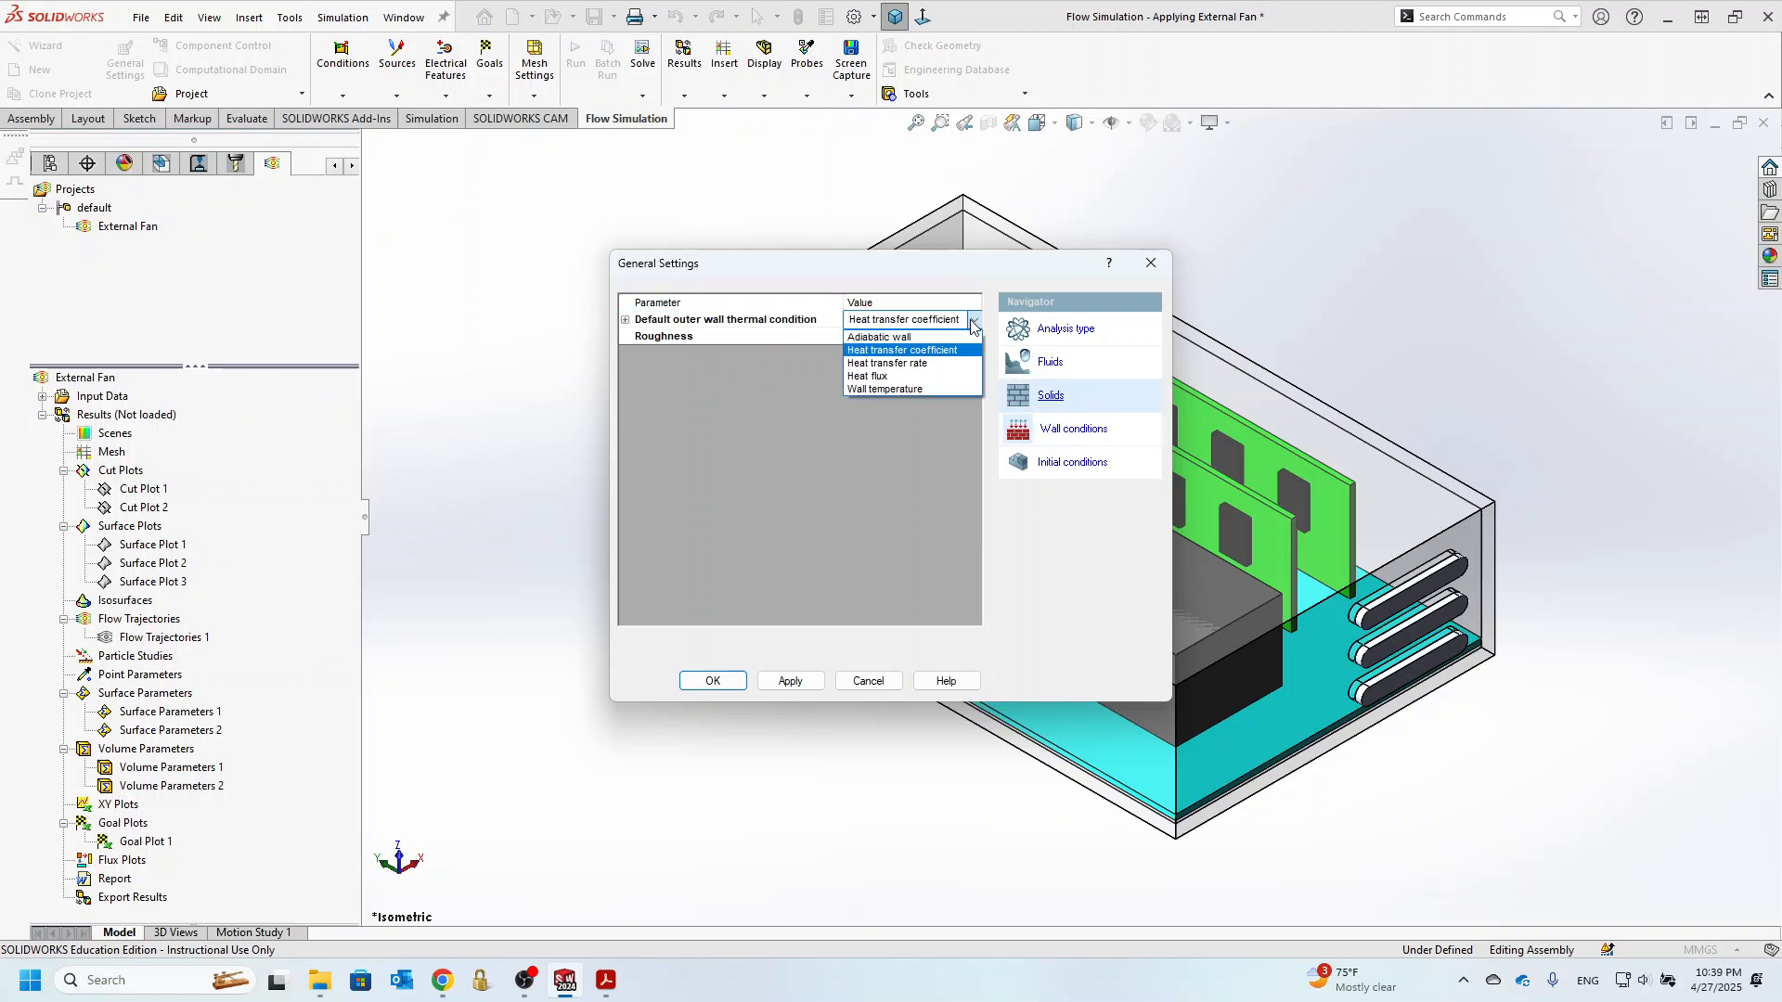
click(955, 350)
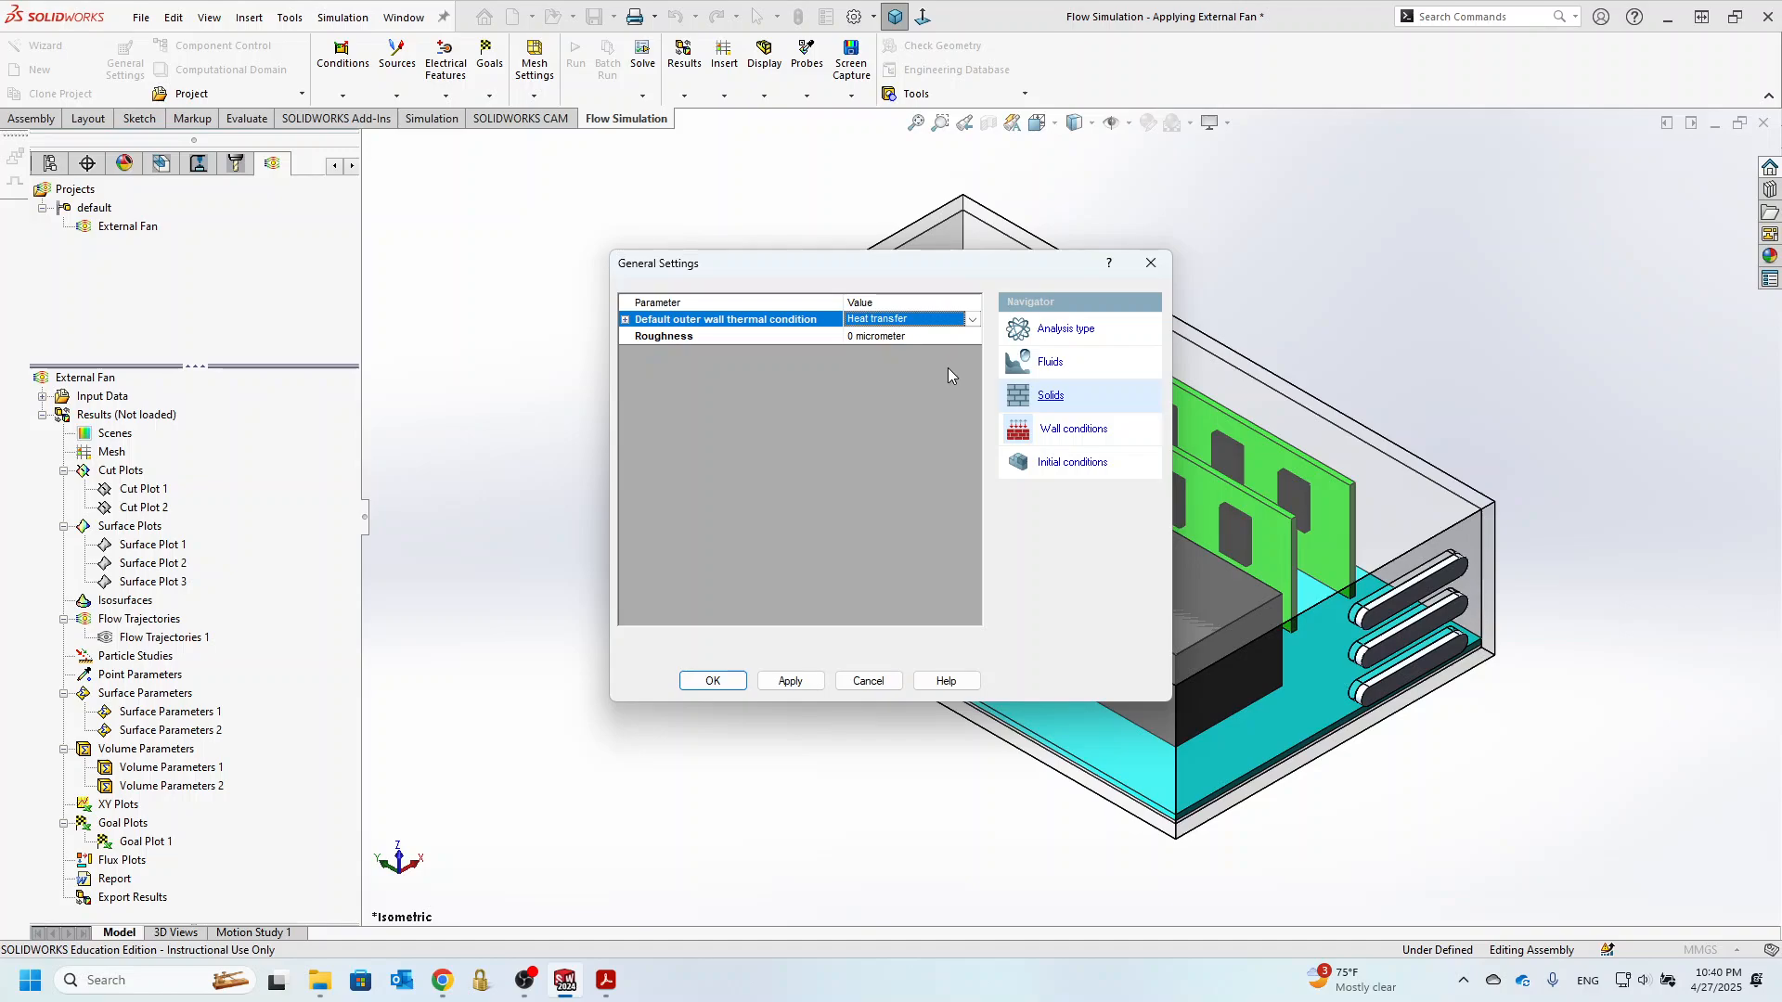
click(624, 319)
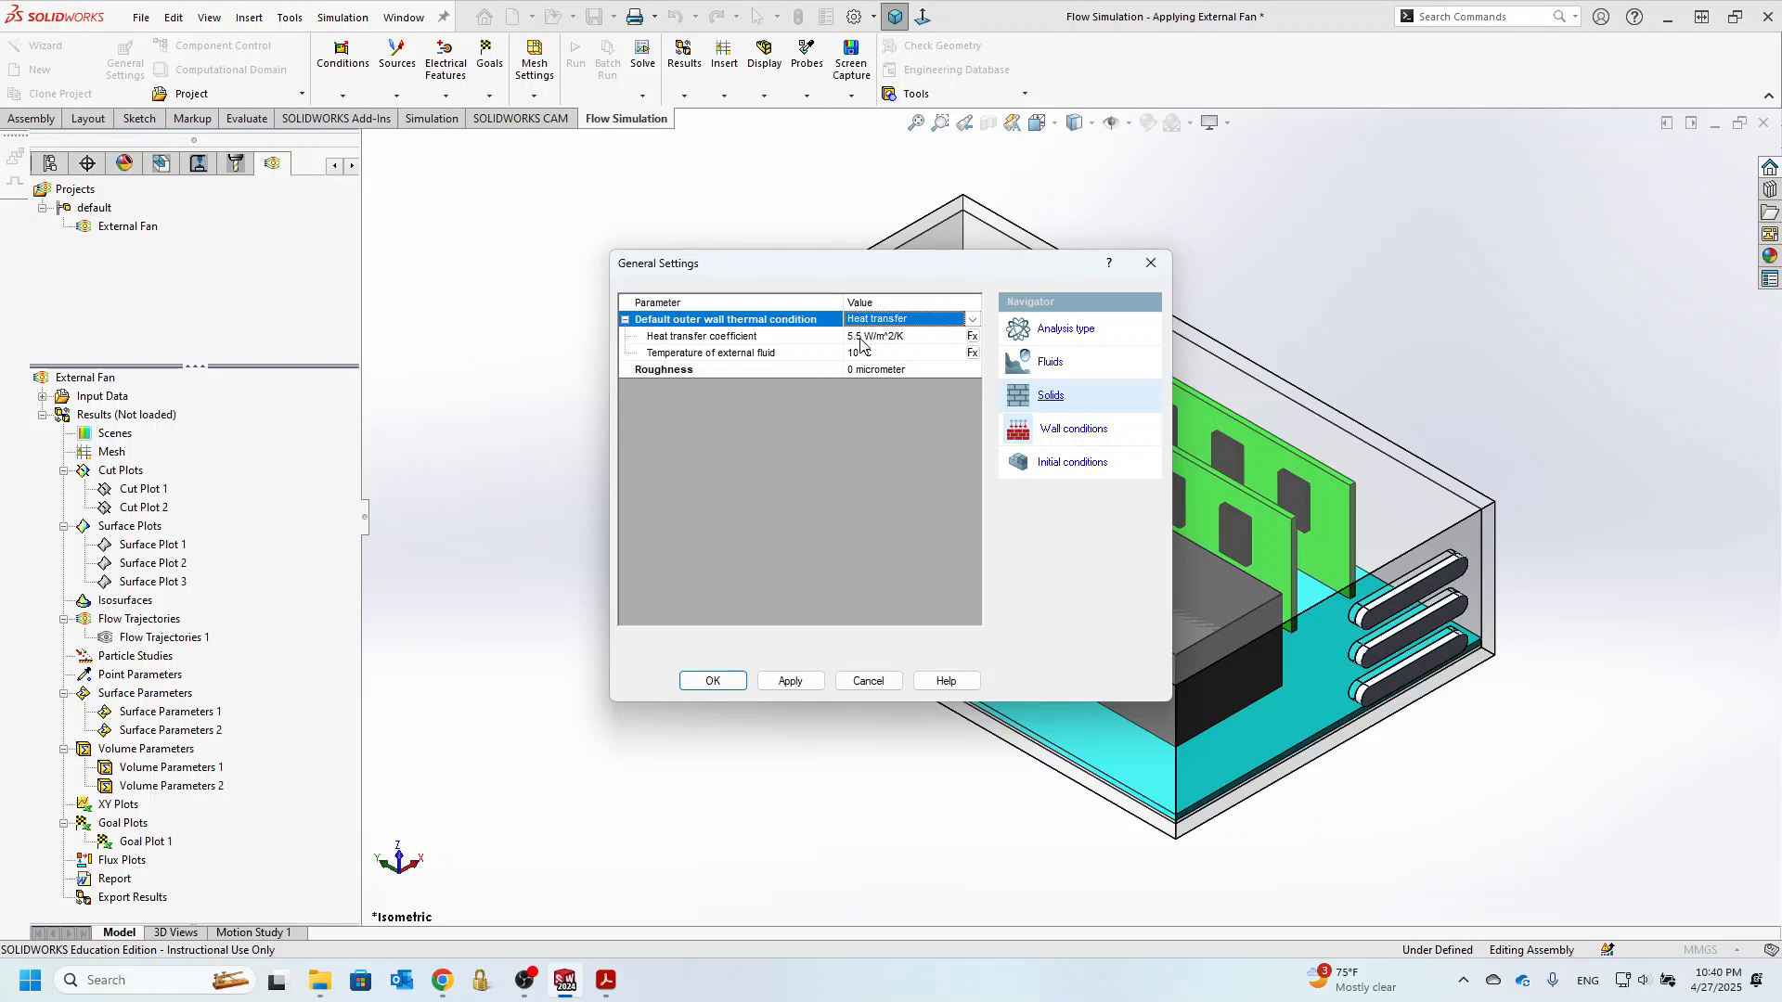
click(607, 981)
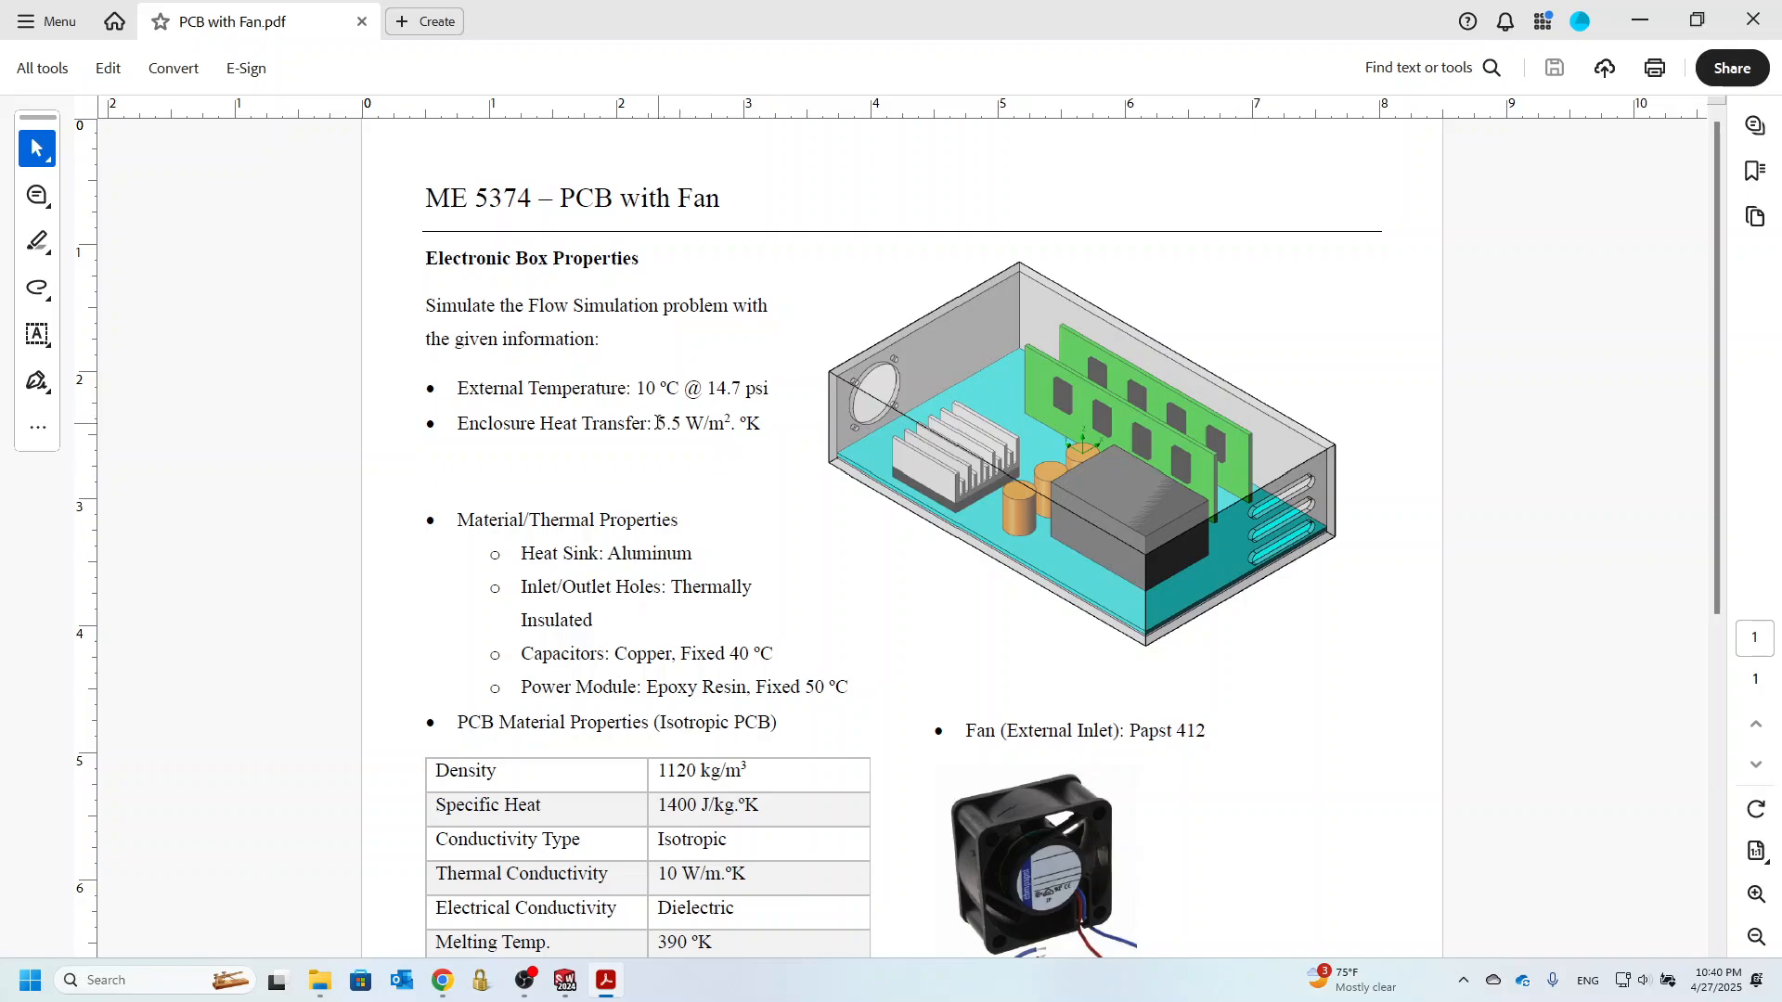
click(1639, 20)
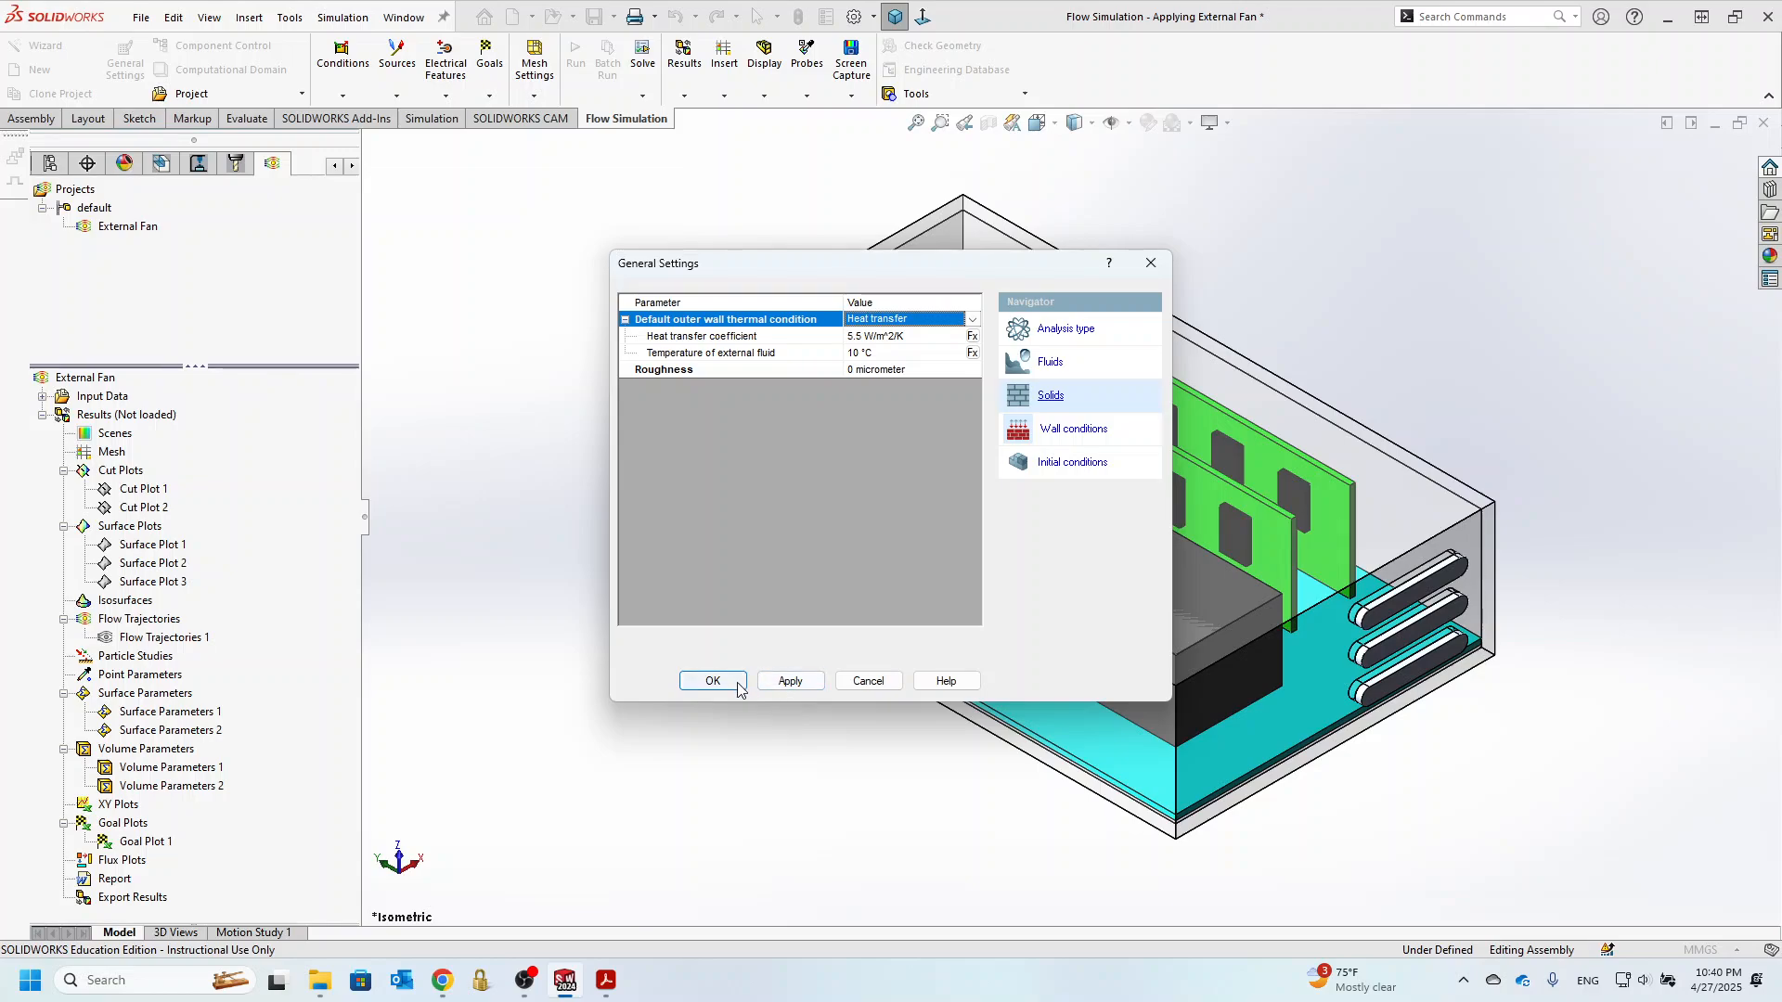
click(1073, 430)
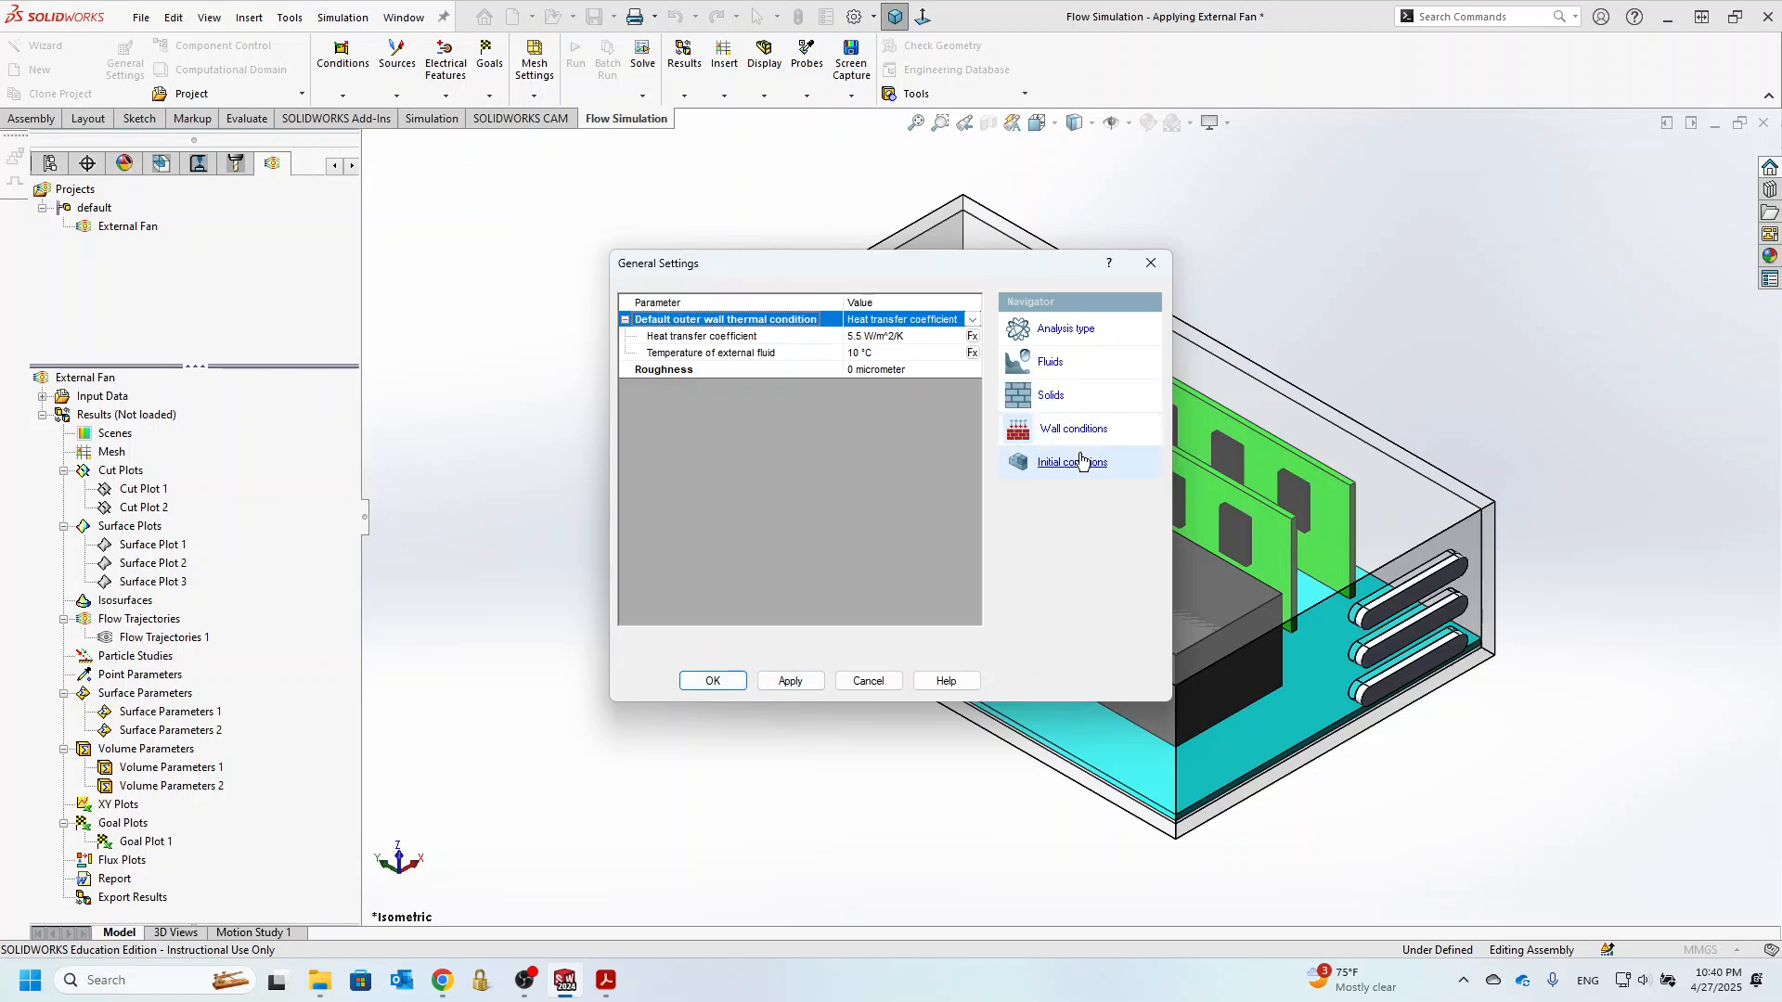
- Review the initial thermodynamic, velocity and solid parameters, and close the general settings without saving
click(1081, 462)
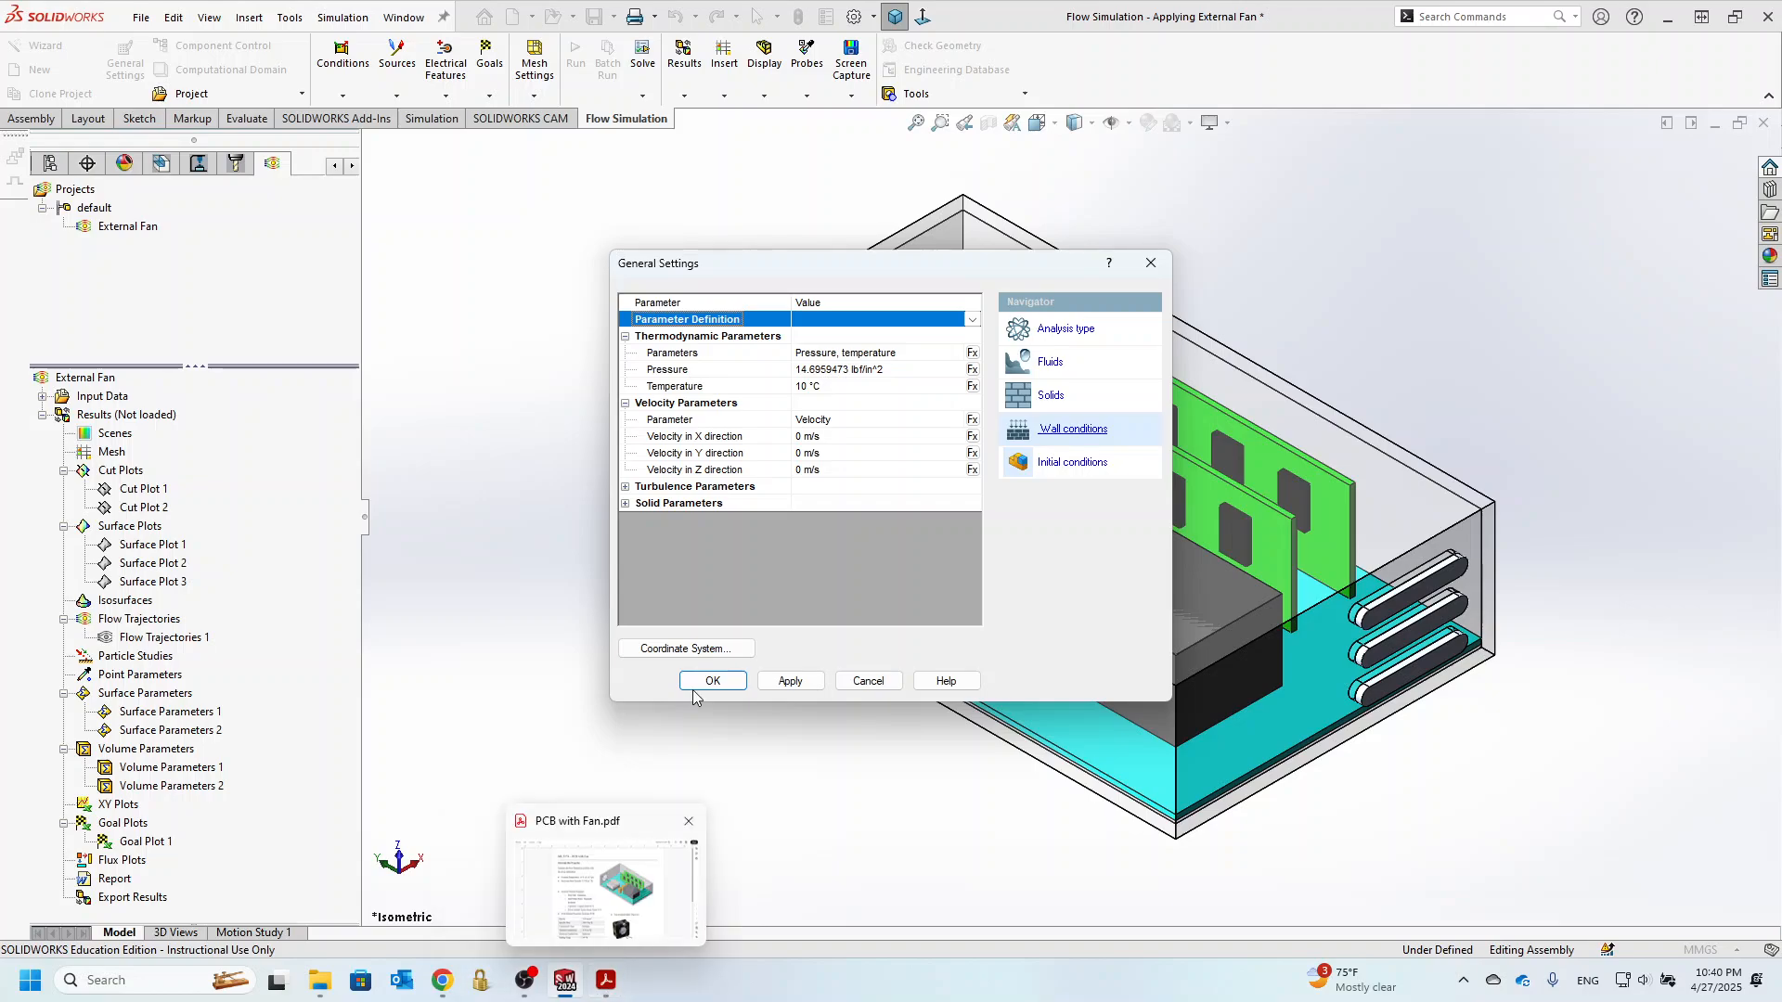
click(626, 503)
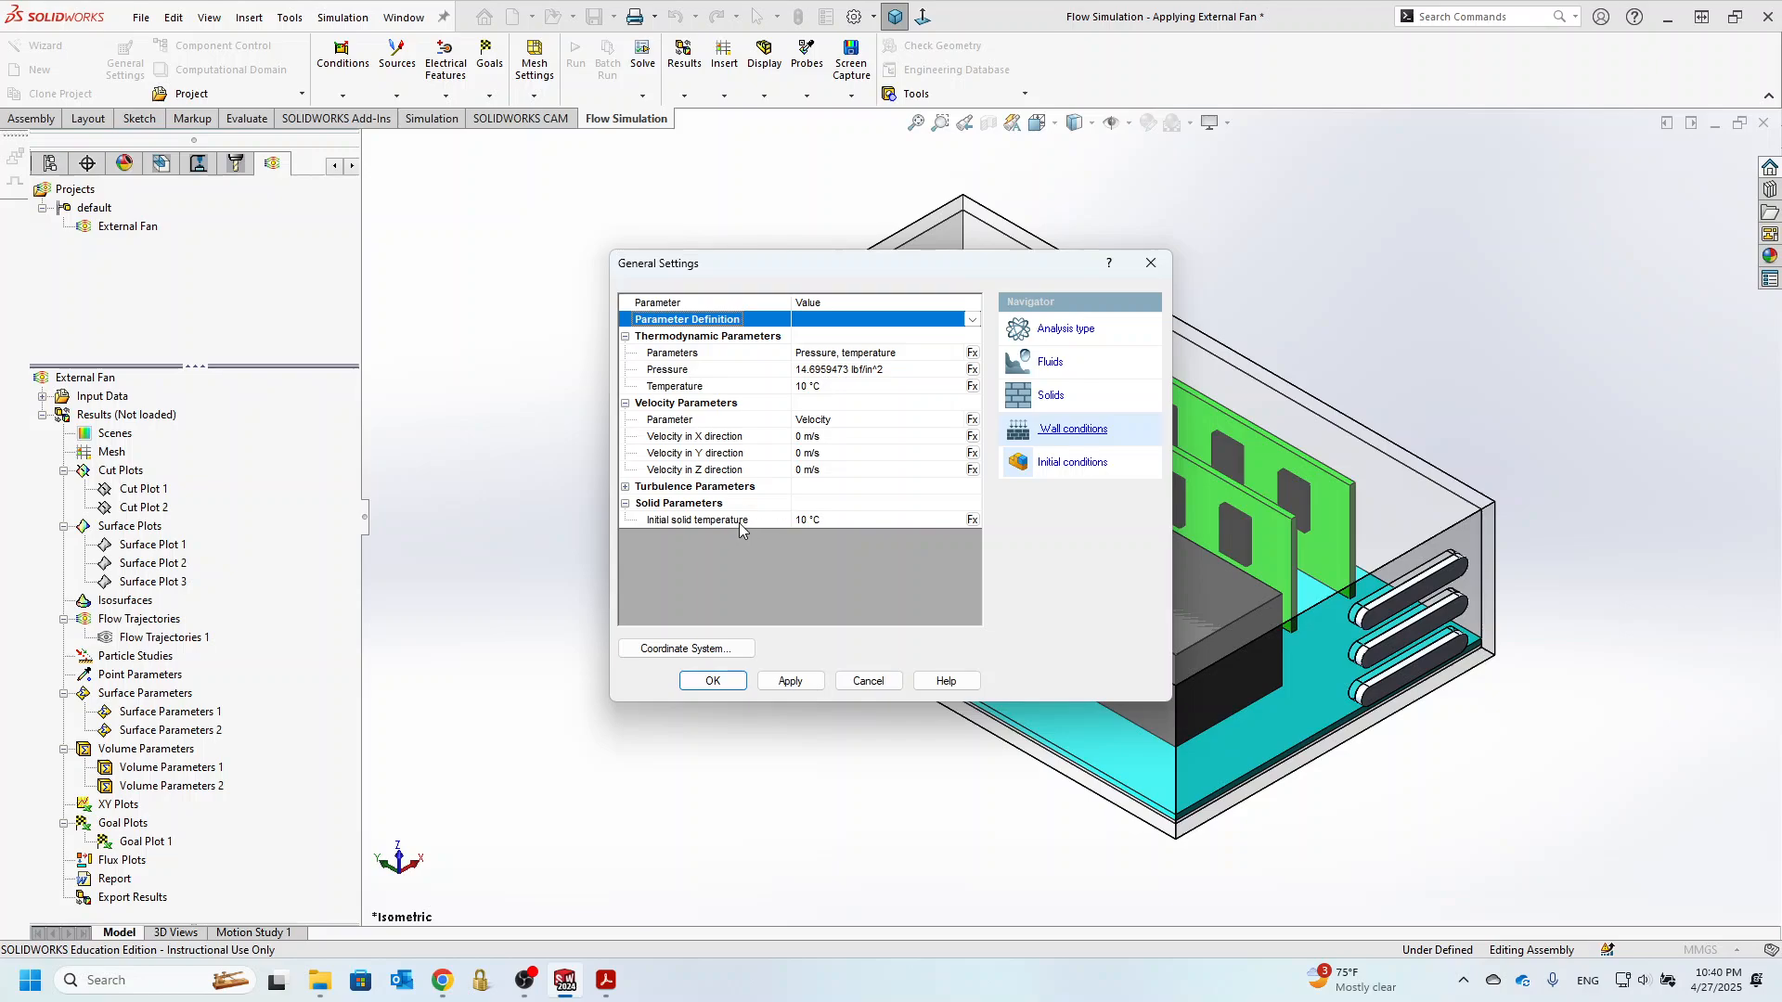
click(875, 680)
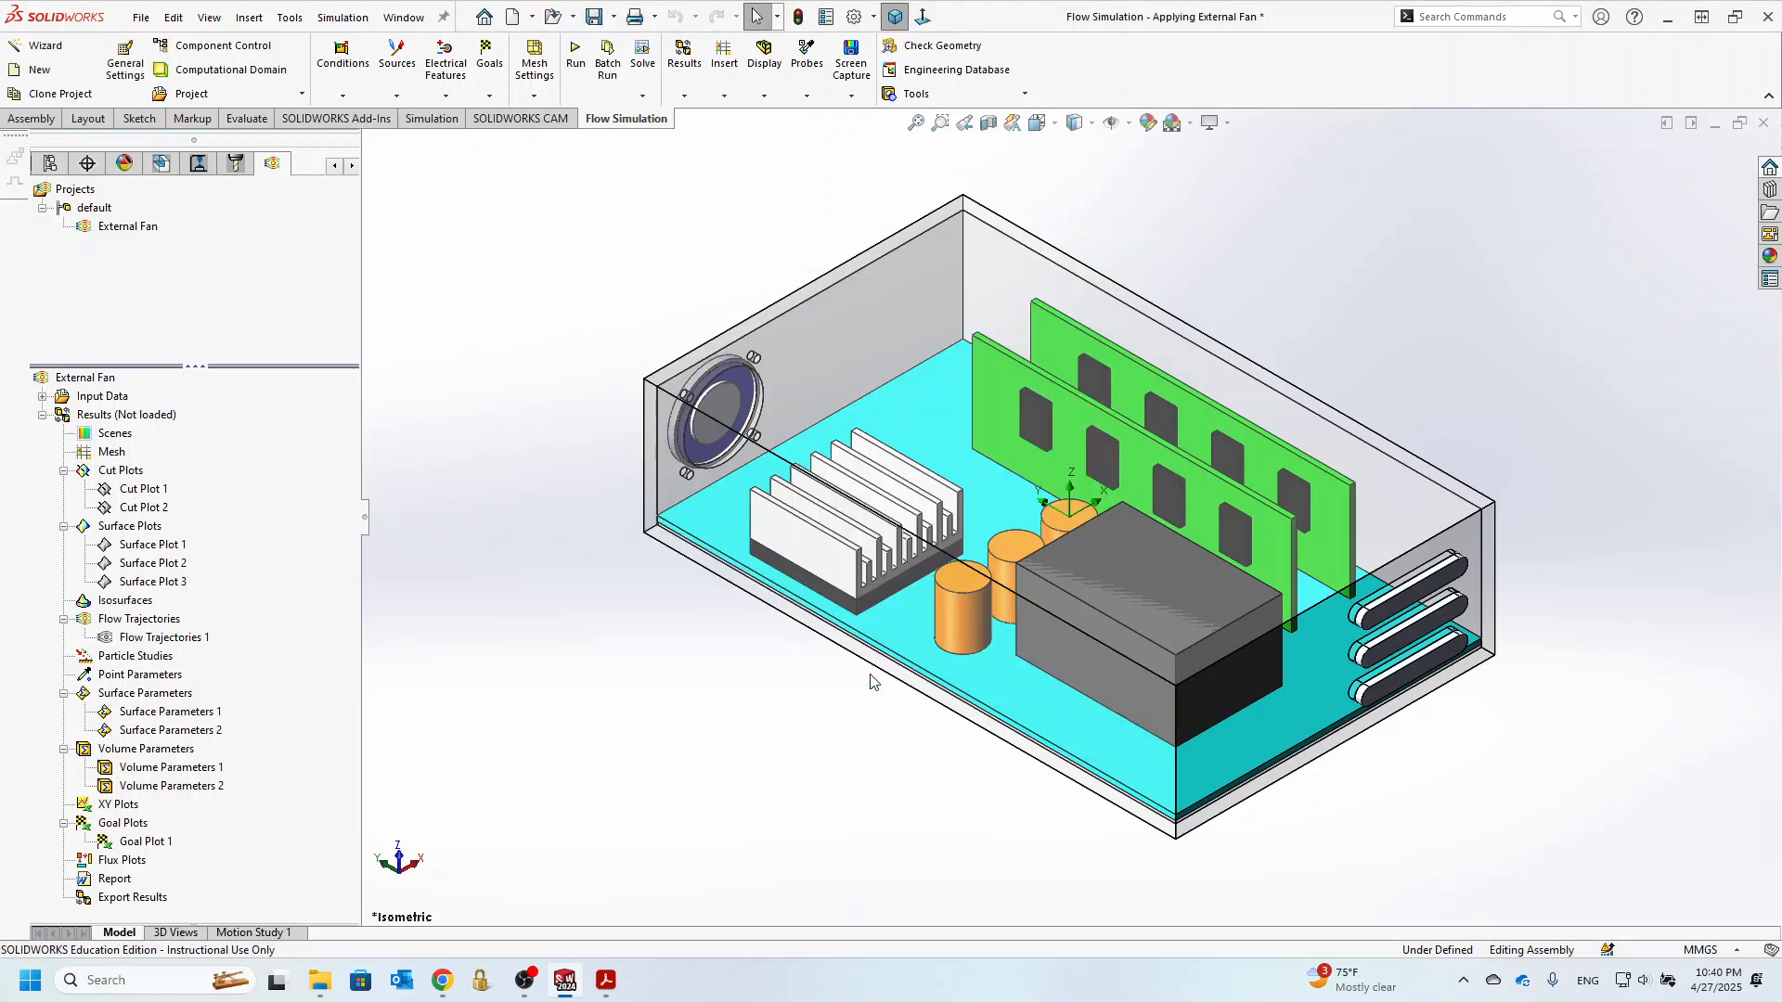
- Expand the project's input data, highlight the PCB material's components, and open the user-defined solids in the Engineering Database
click(42, 396)
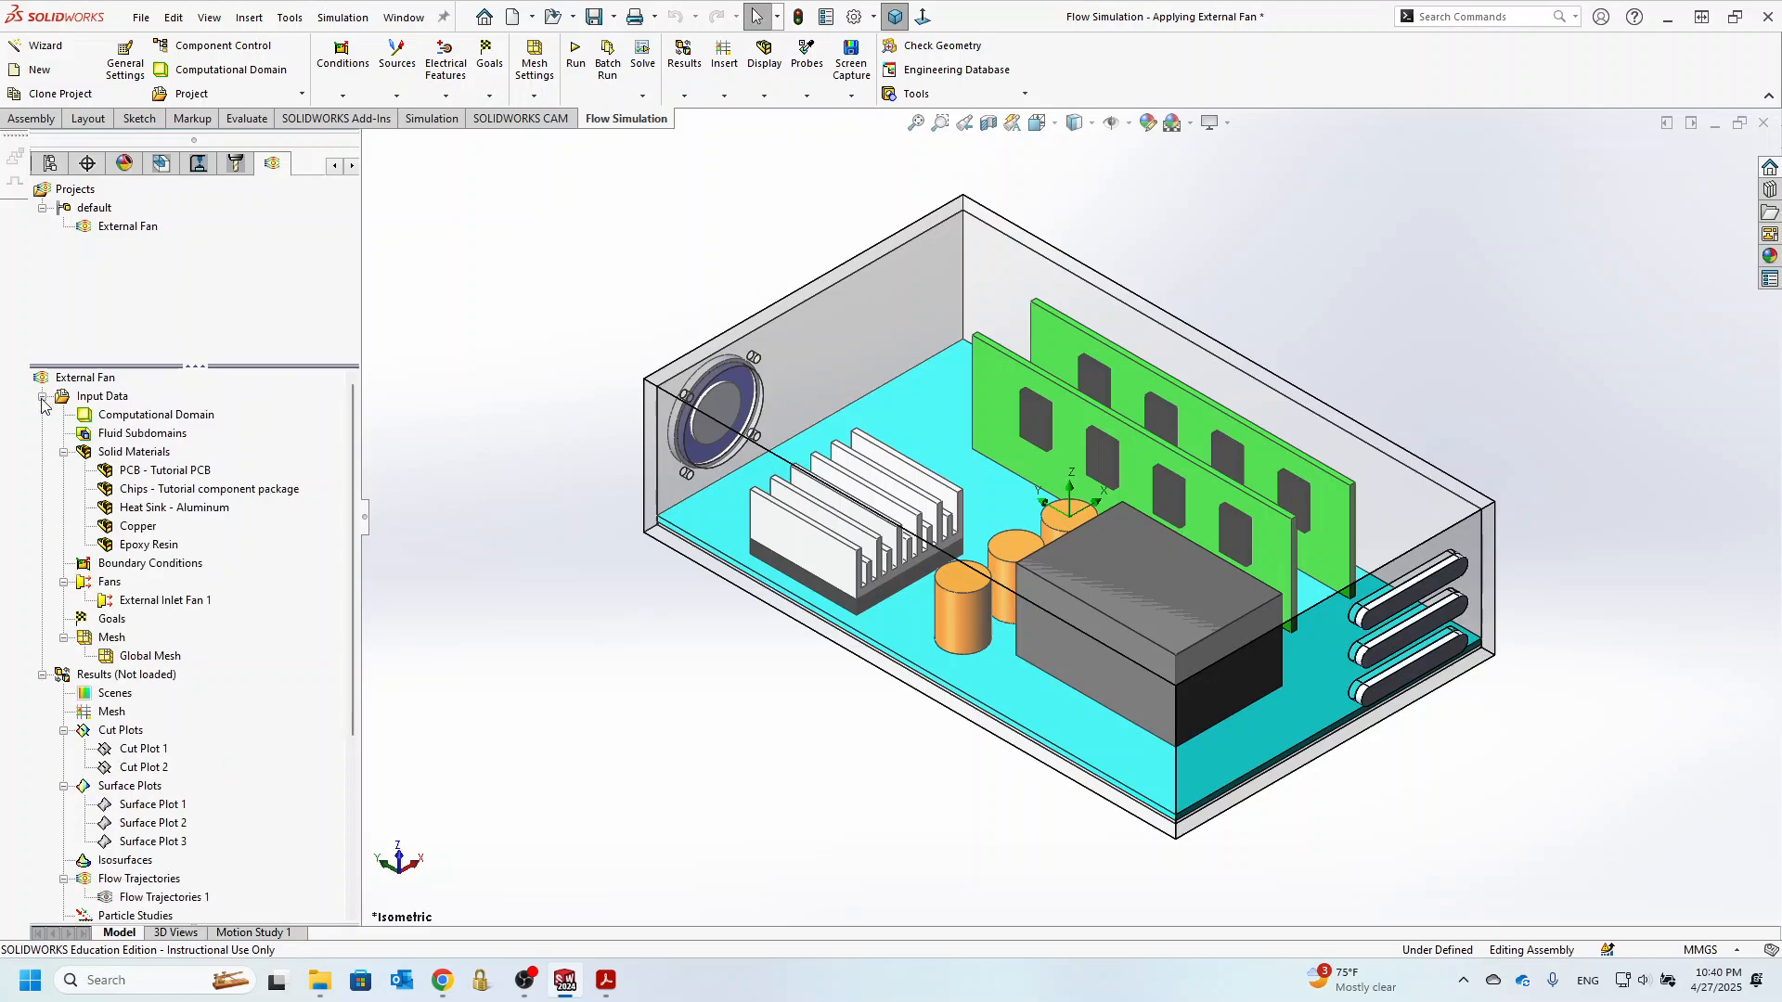
click(160, 471)
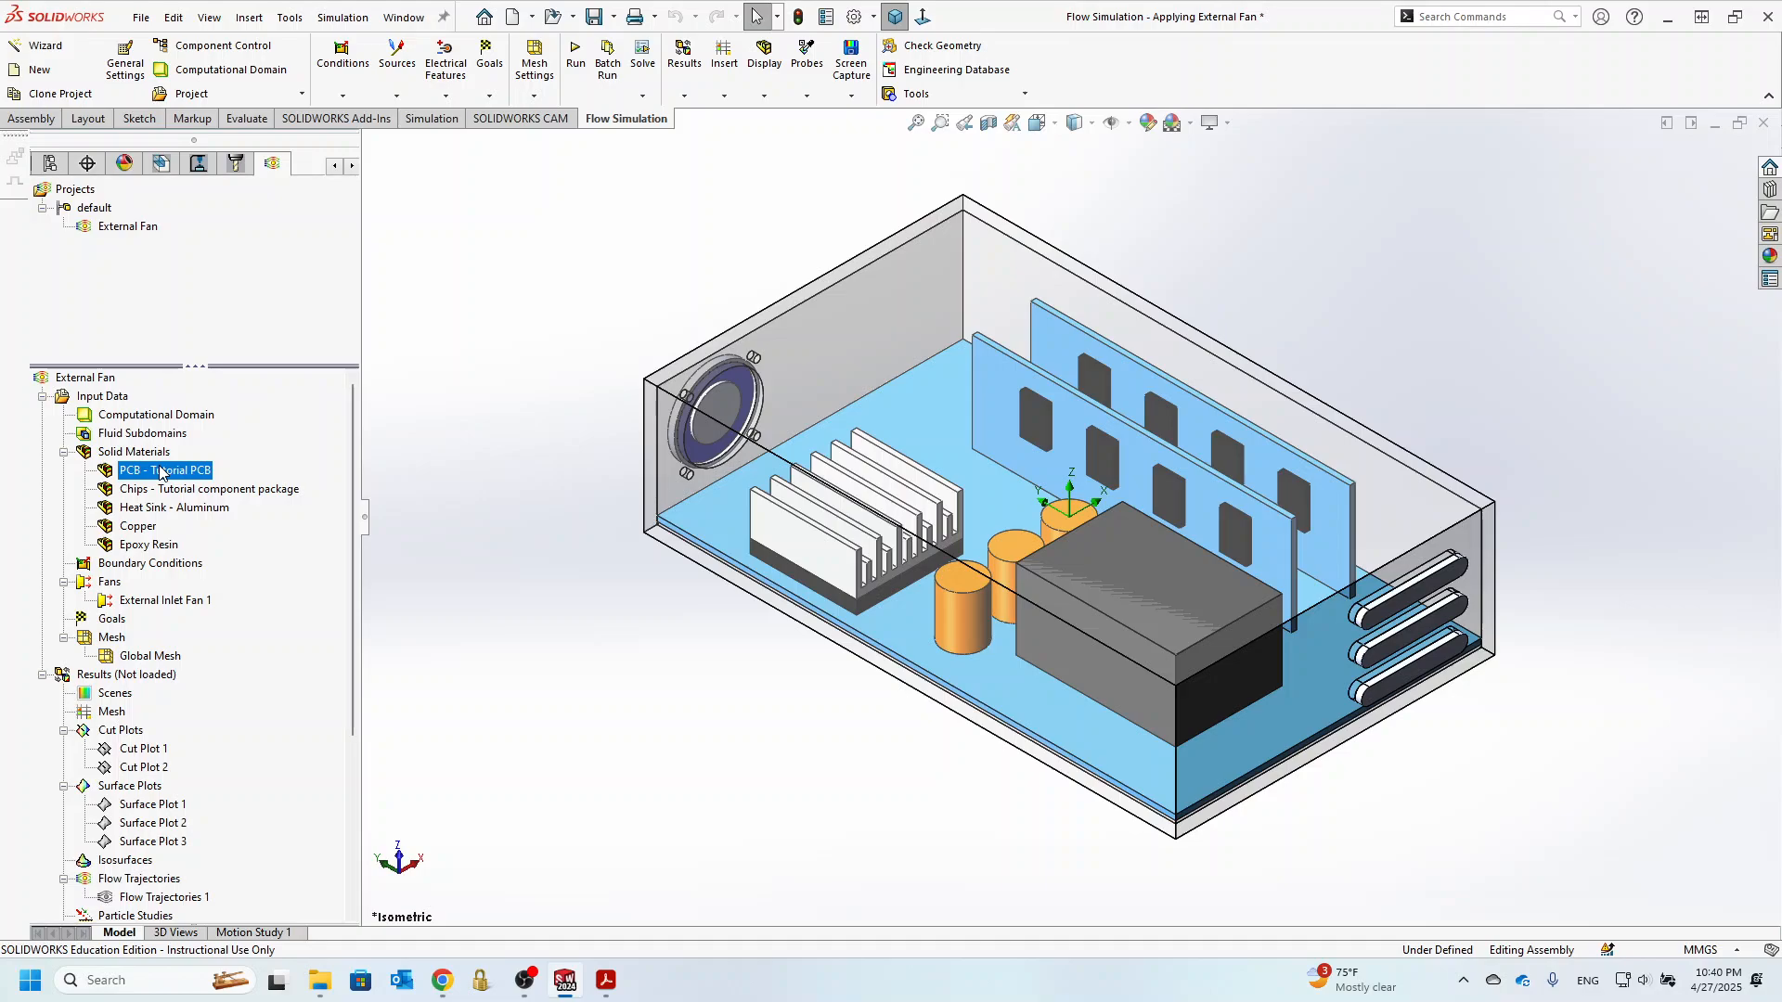
click(917, 74)
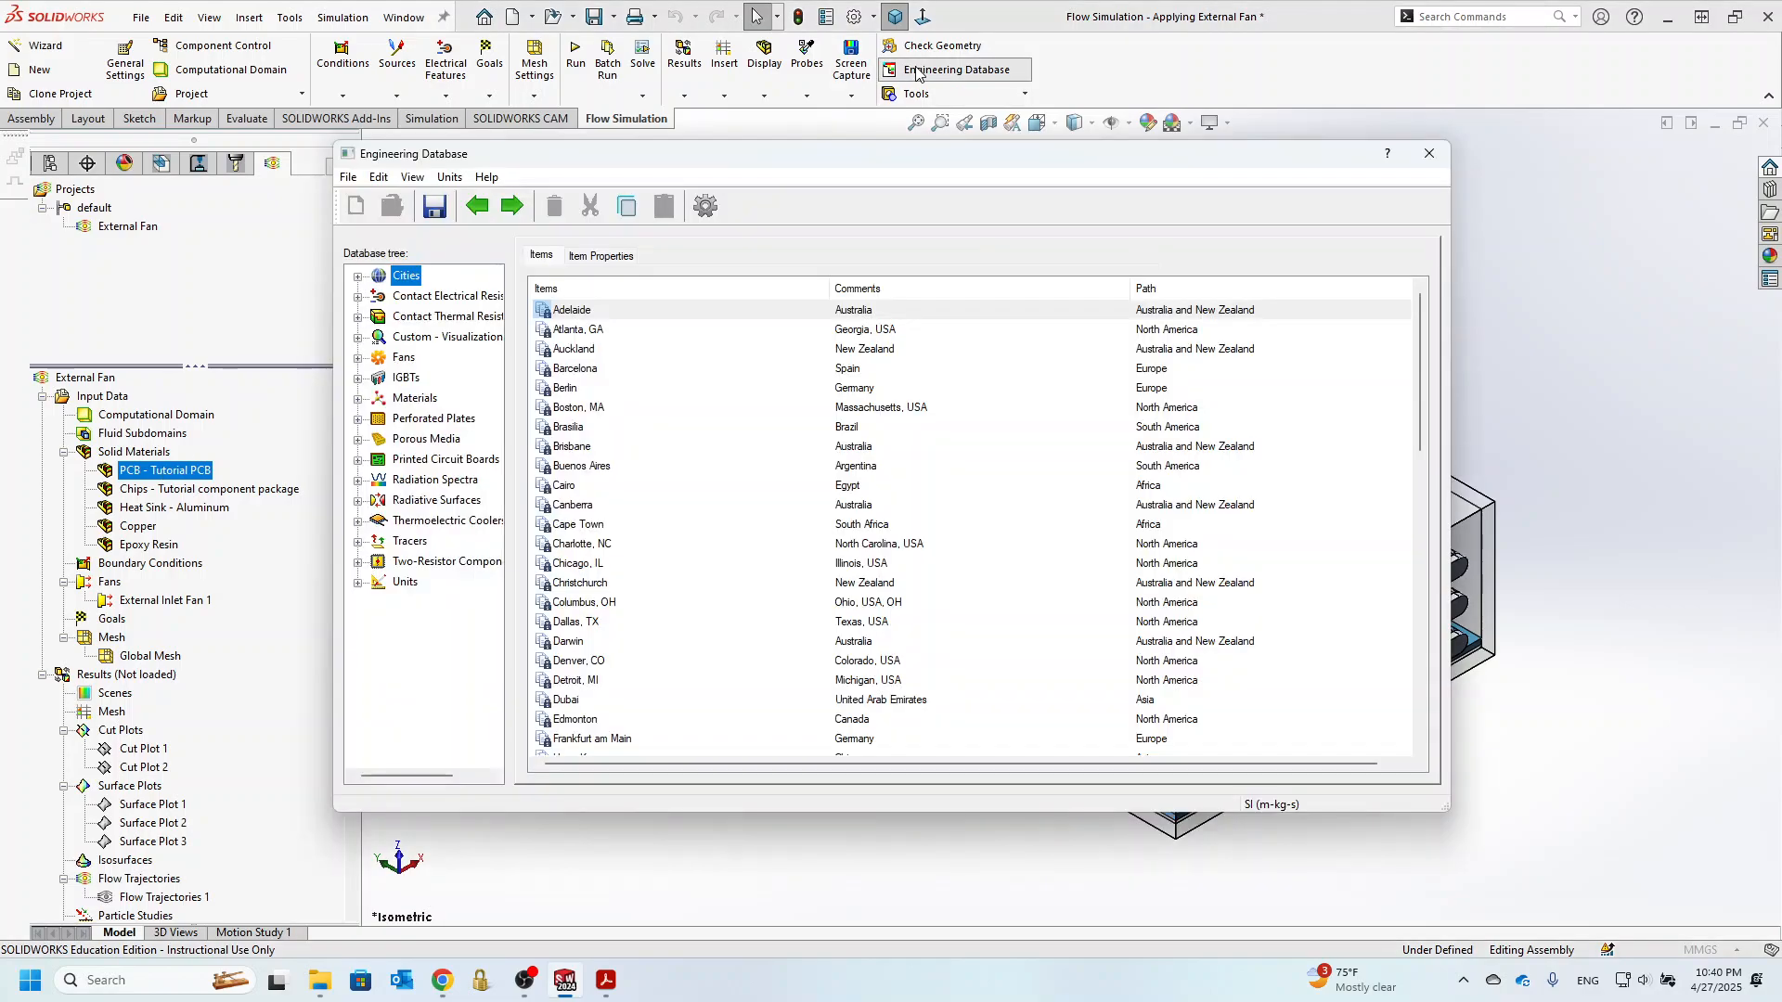
click(357, 400)
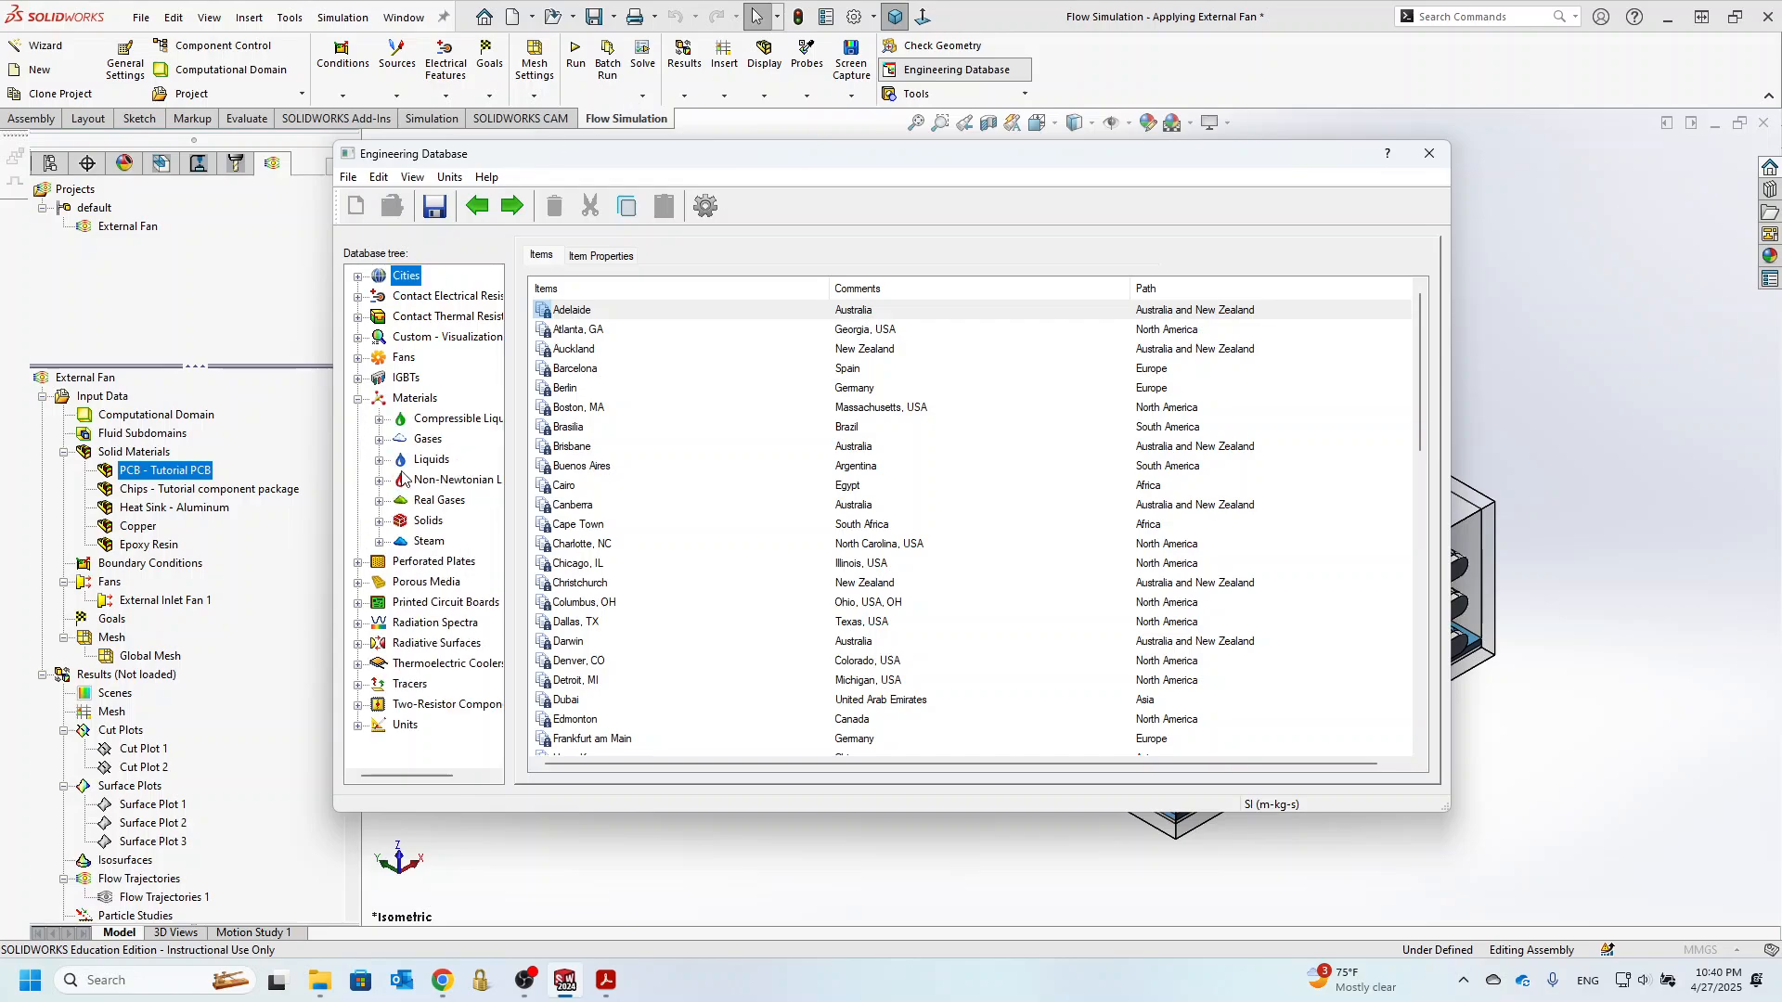
click(378, 521)
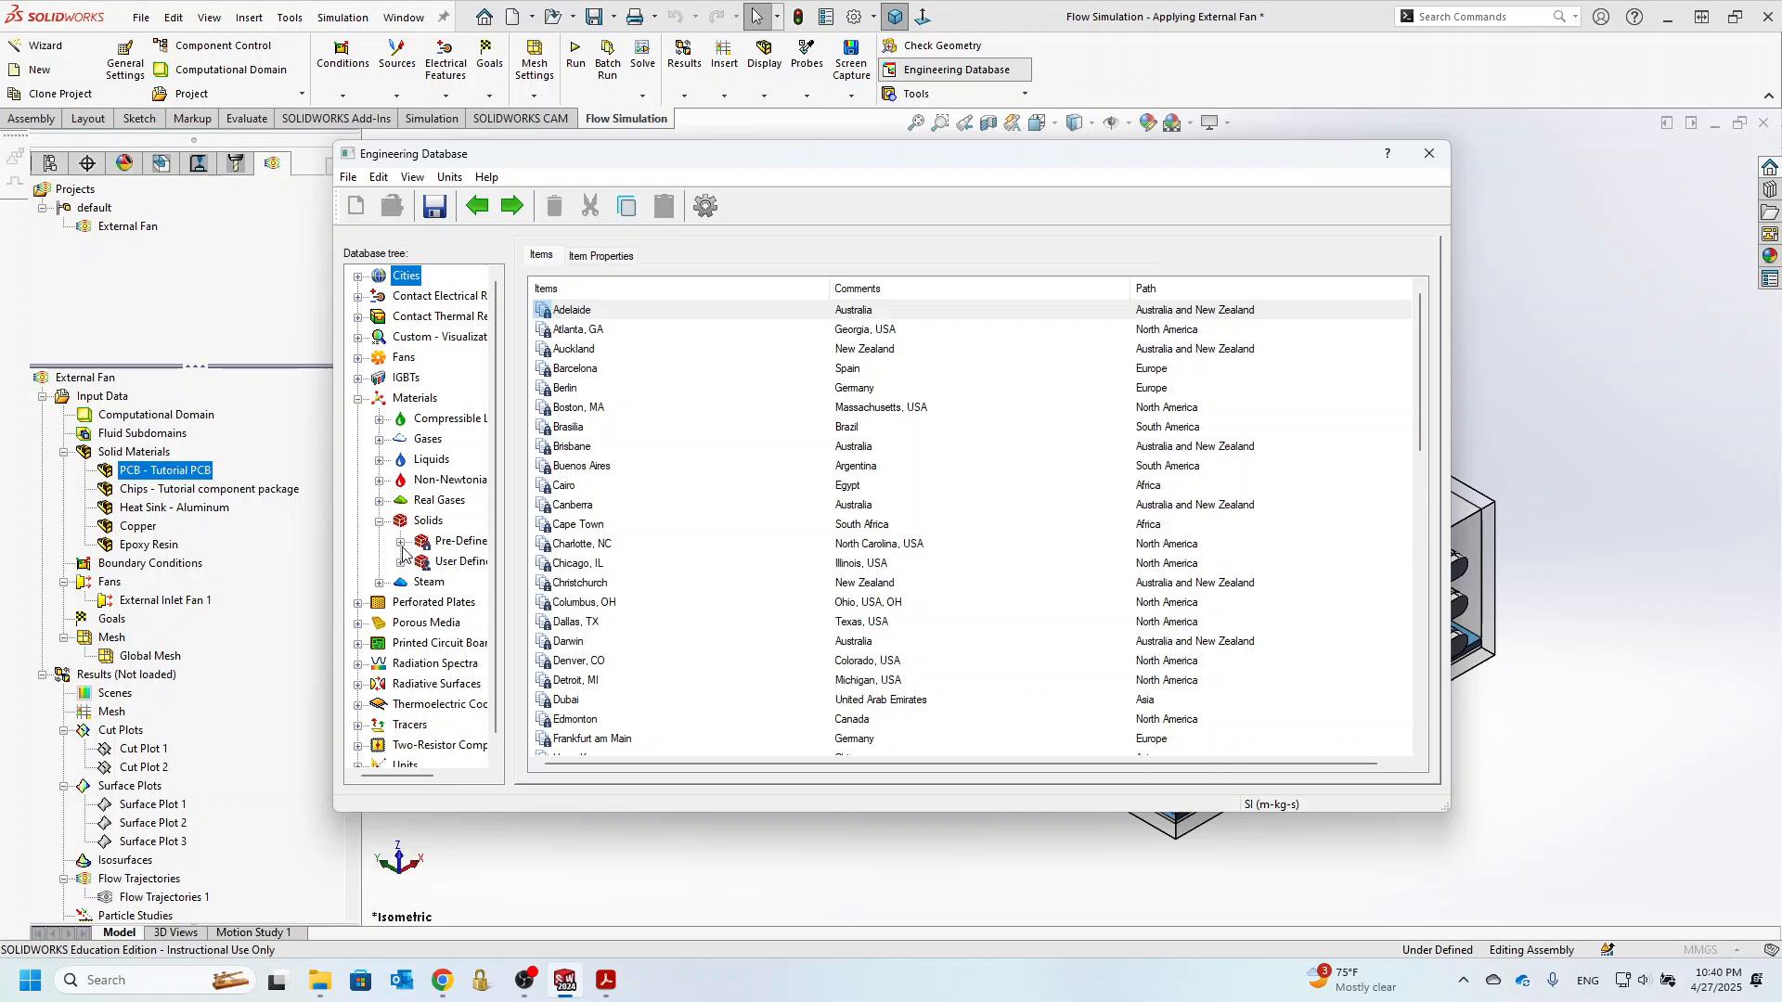
click(443, 562)
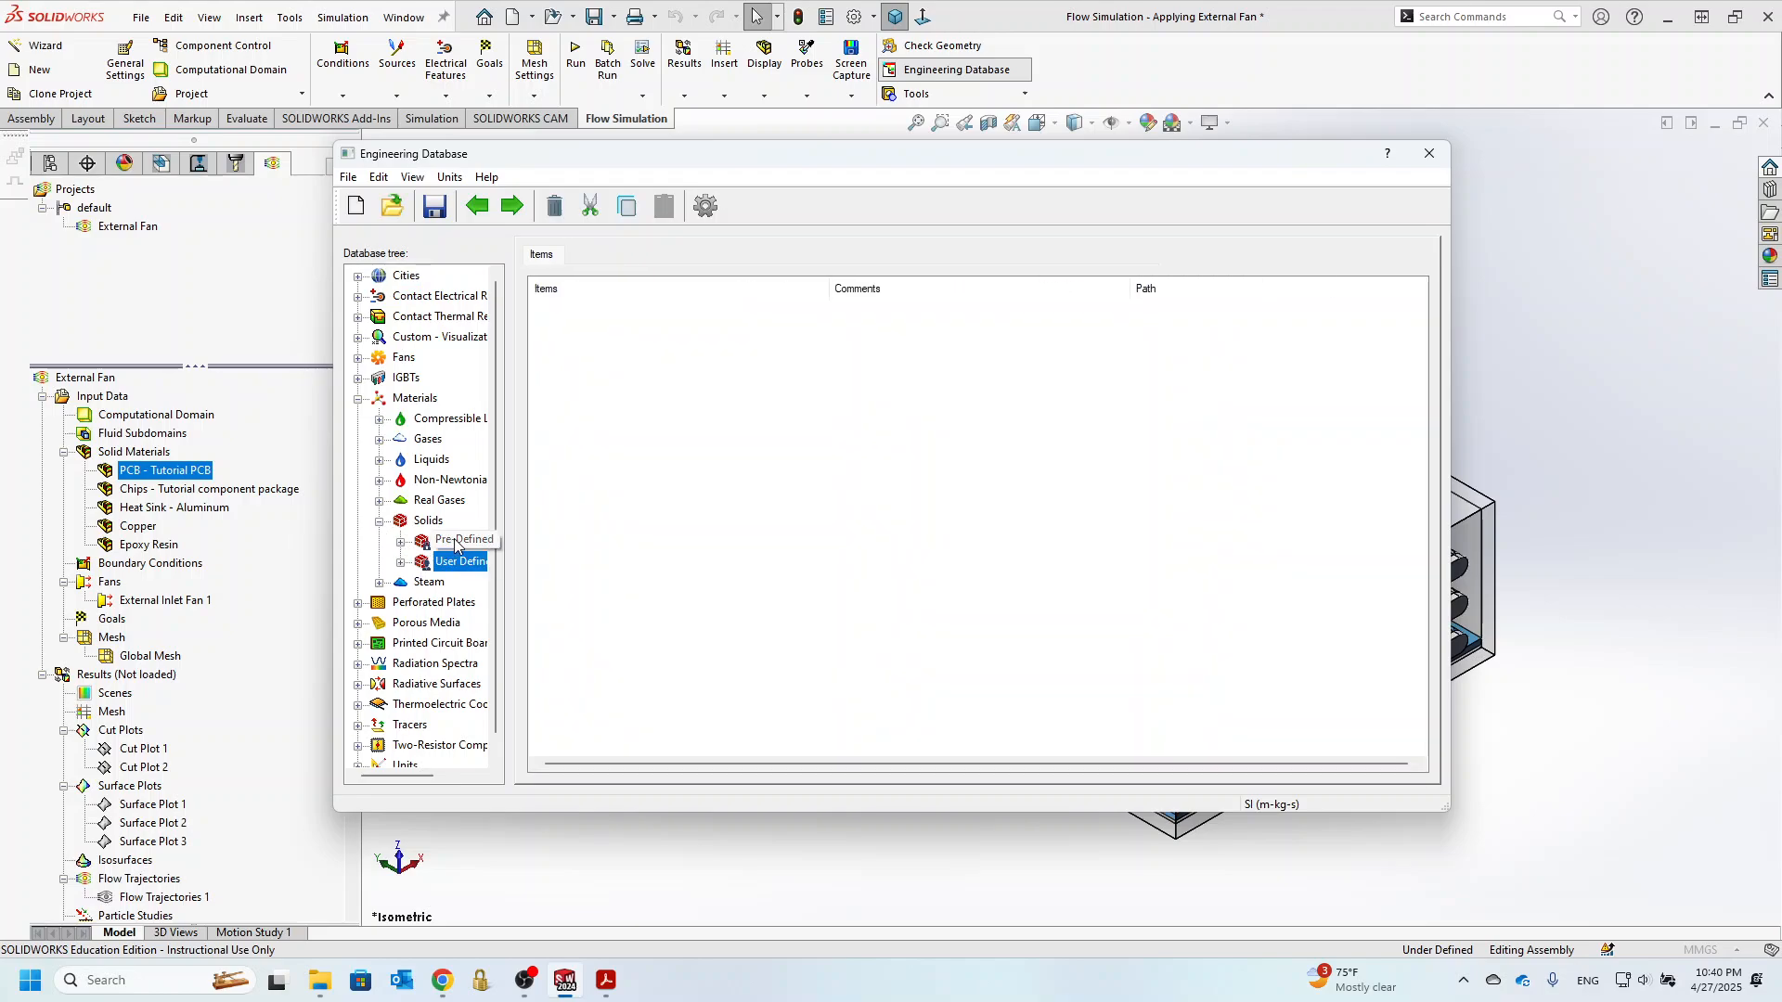
- Look up the Tutorial PCB and Tutorial component package entries in the assembly's default folder and close the Engineering Database
drag(513, 597, 641, 596)
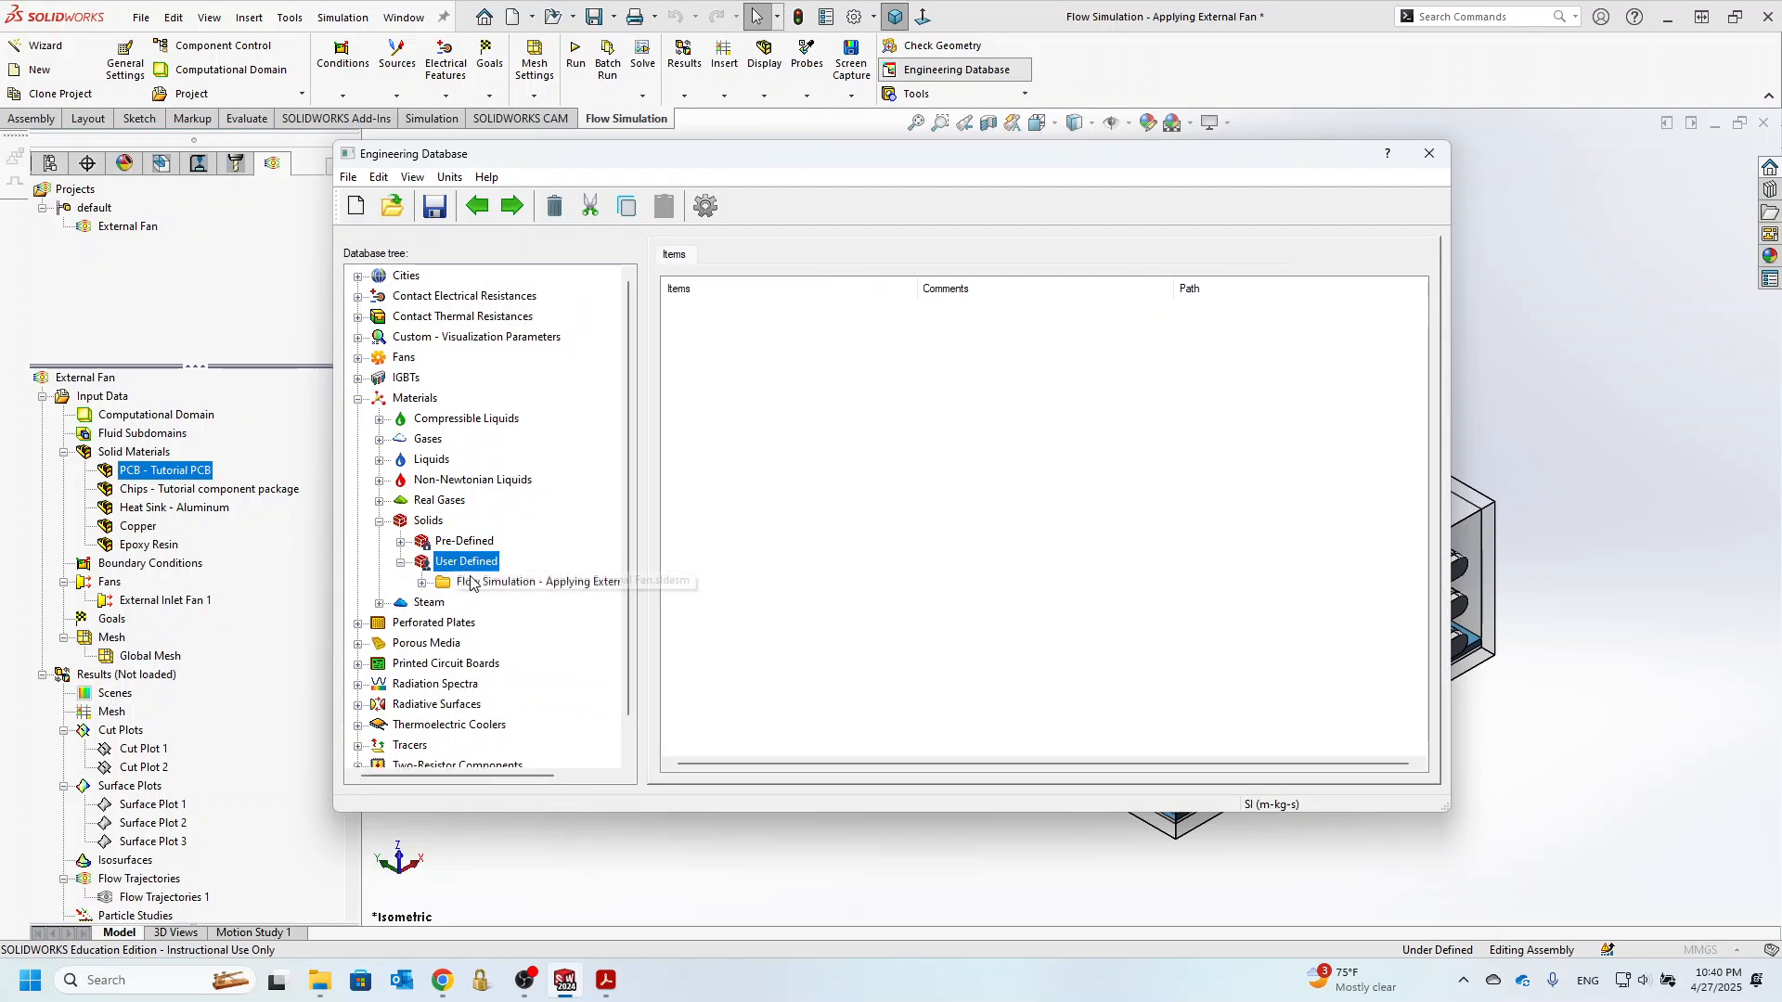
click(441, 583)
click(422, 583)
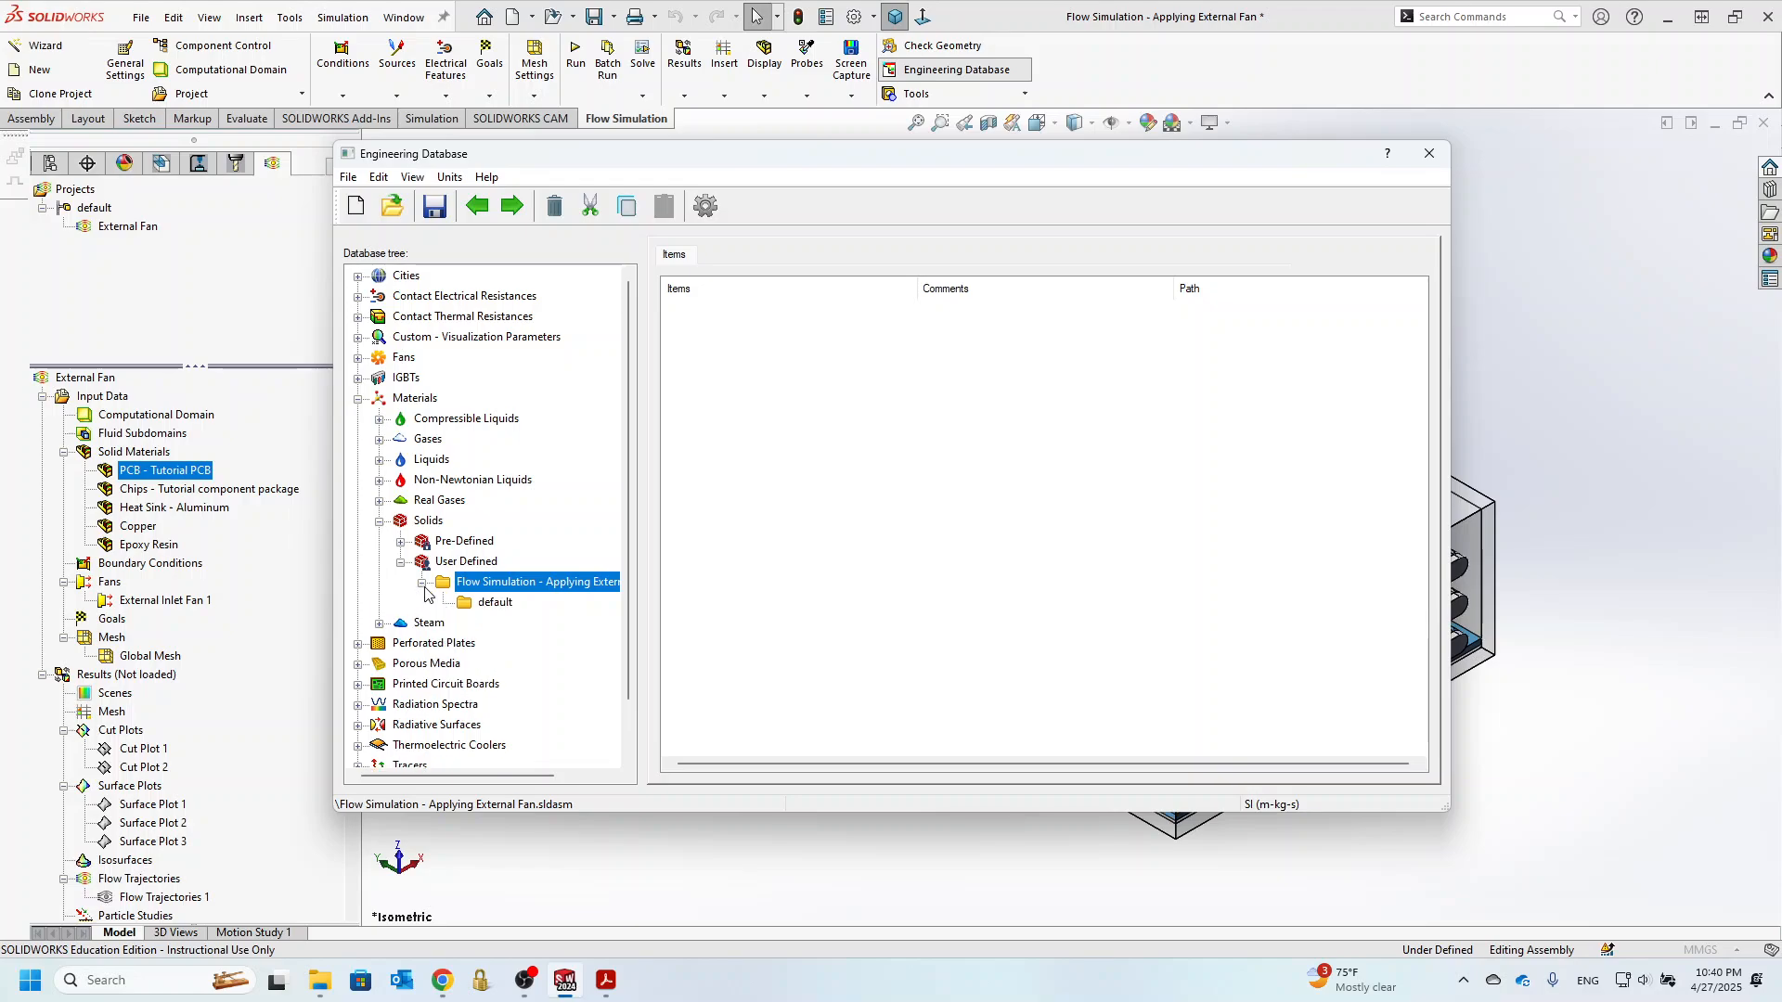
click(475, 602)
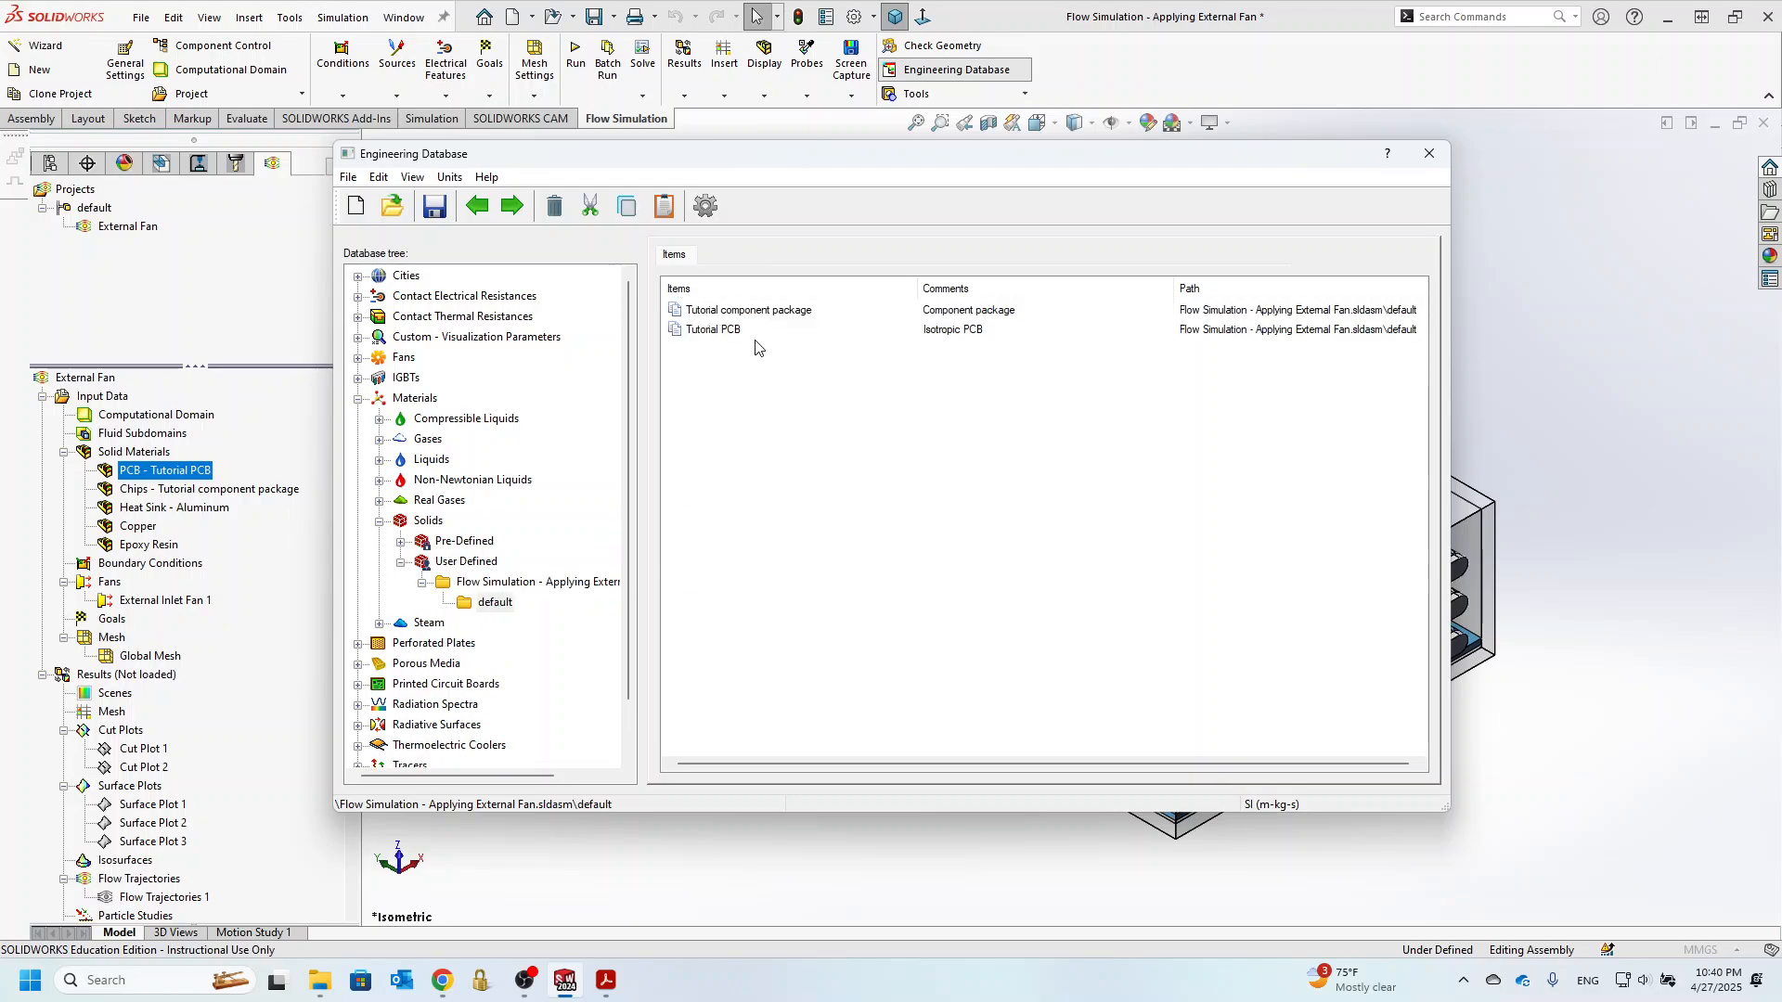
click(731, 332)
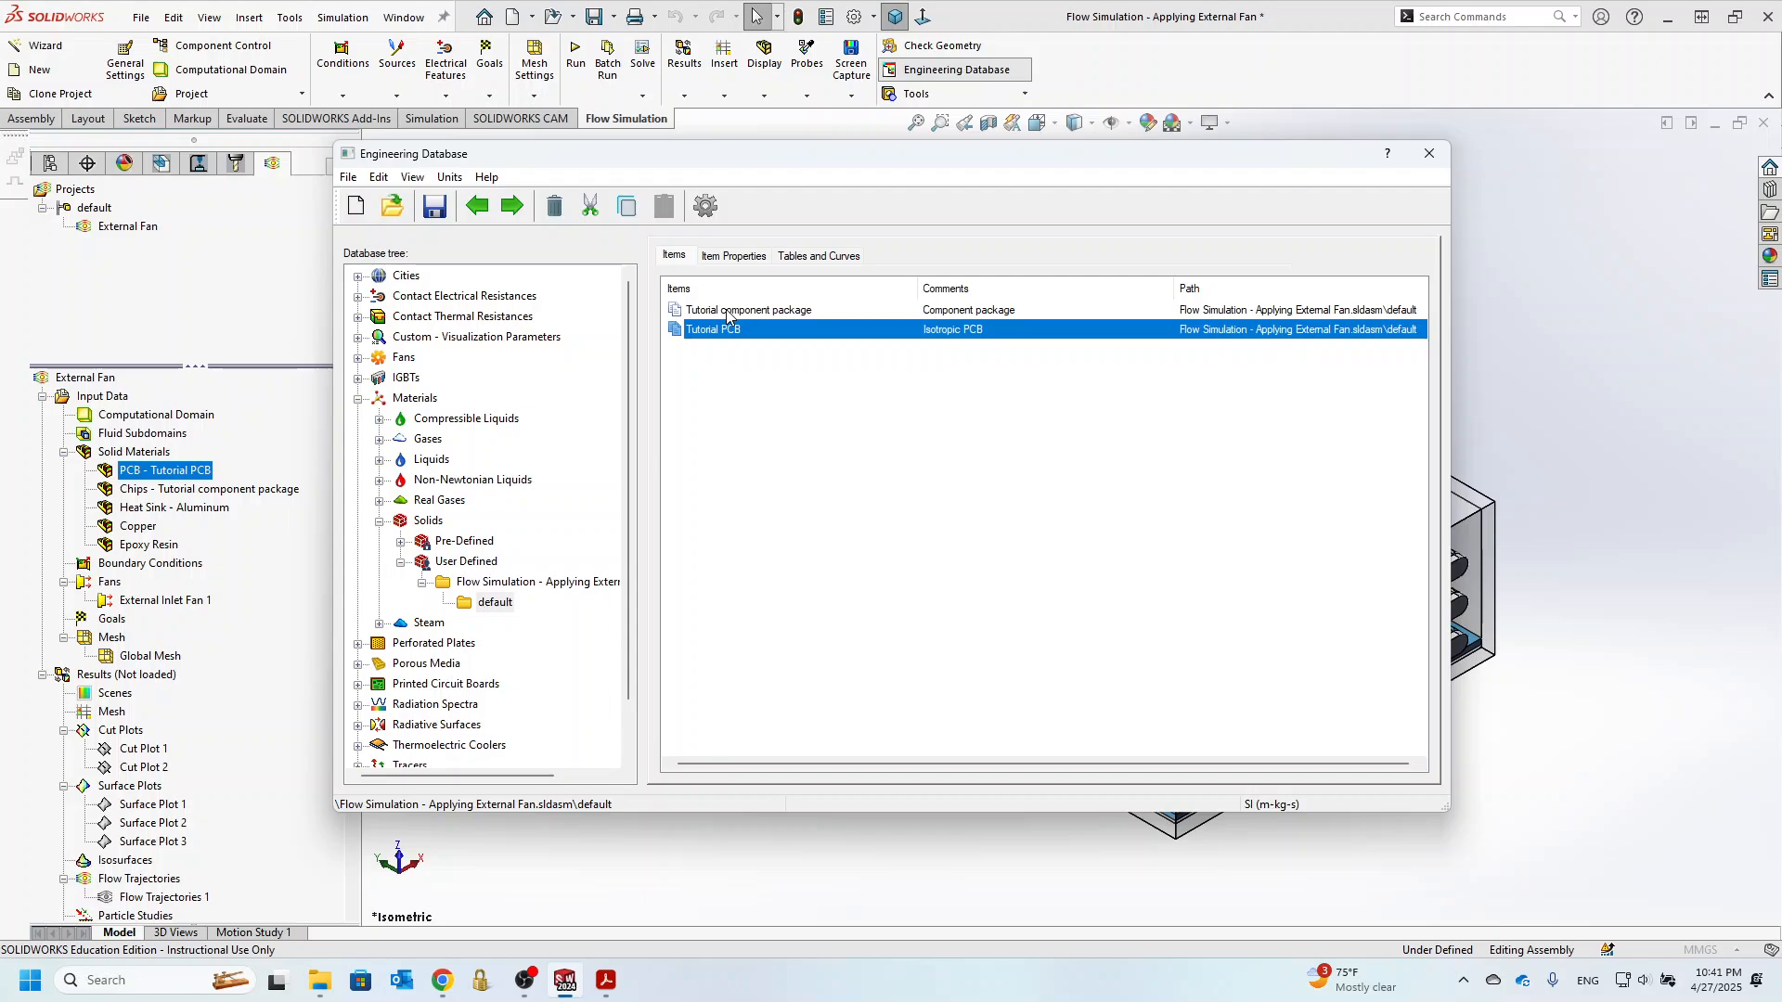
click(731, 312)
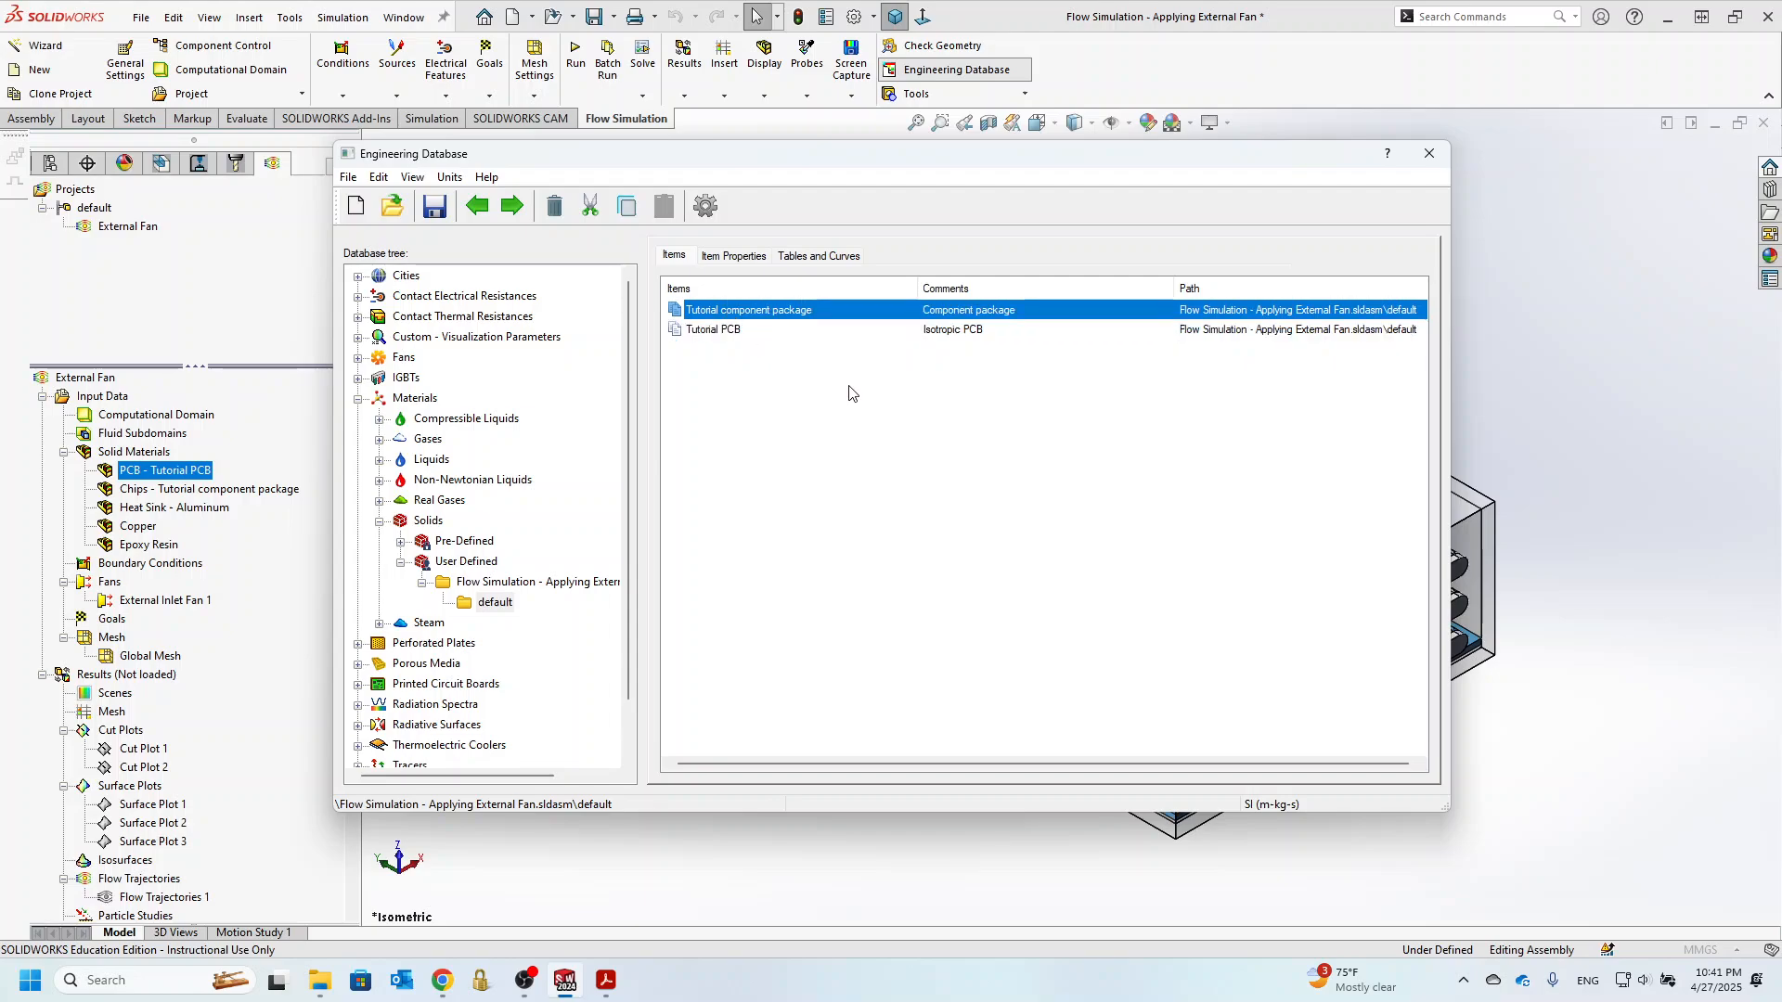
click(1429, 154)
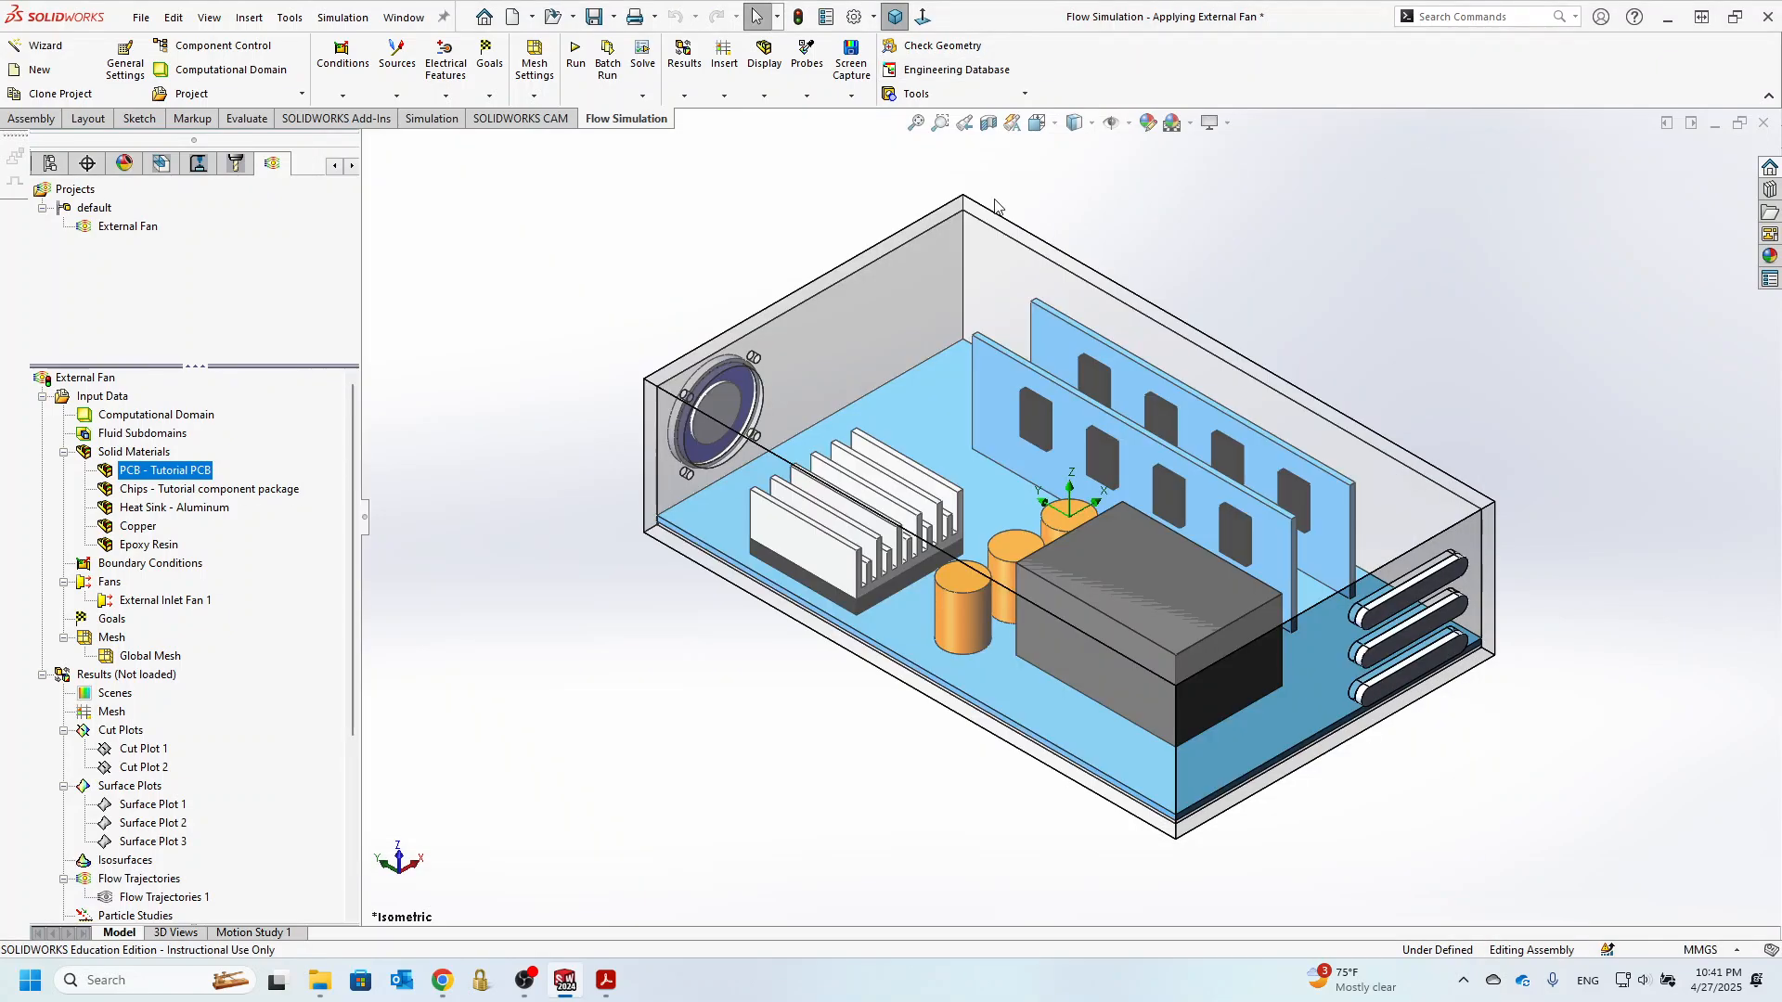
- Check which components the chips, heat sink, copper and epoxy resin solid materials are assigned to
click(177, 490)
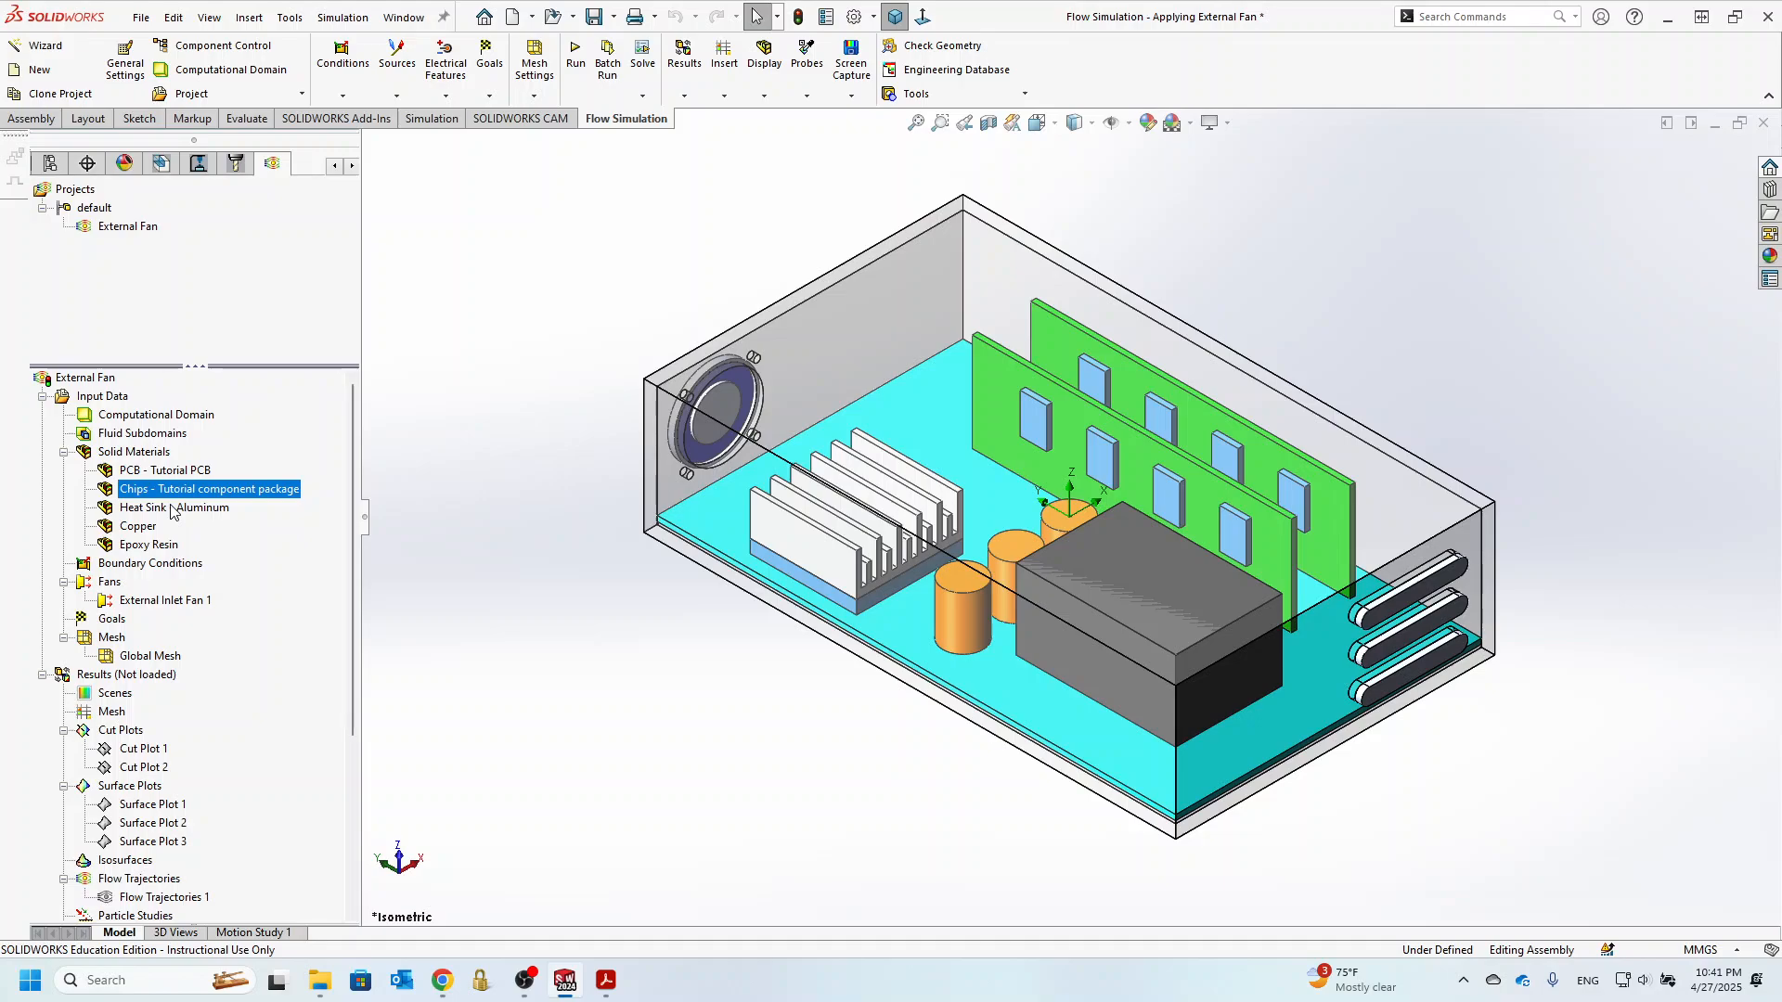
click(174, 510)
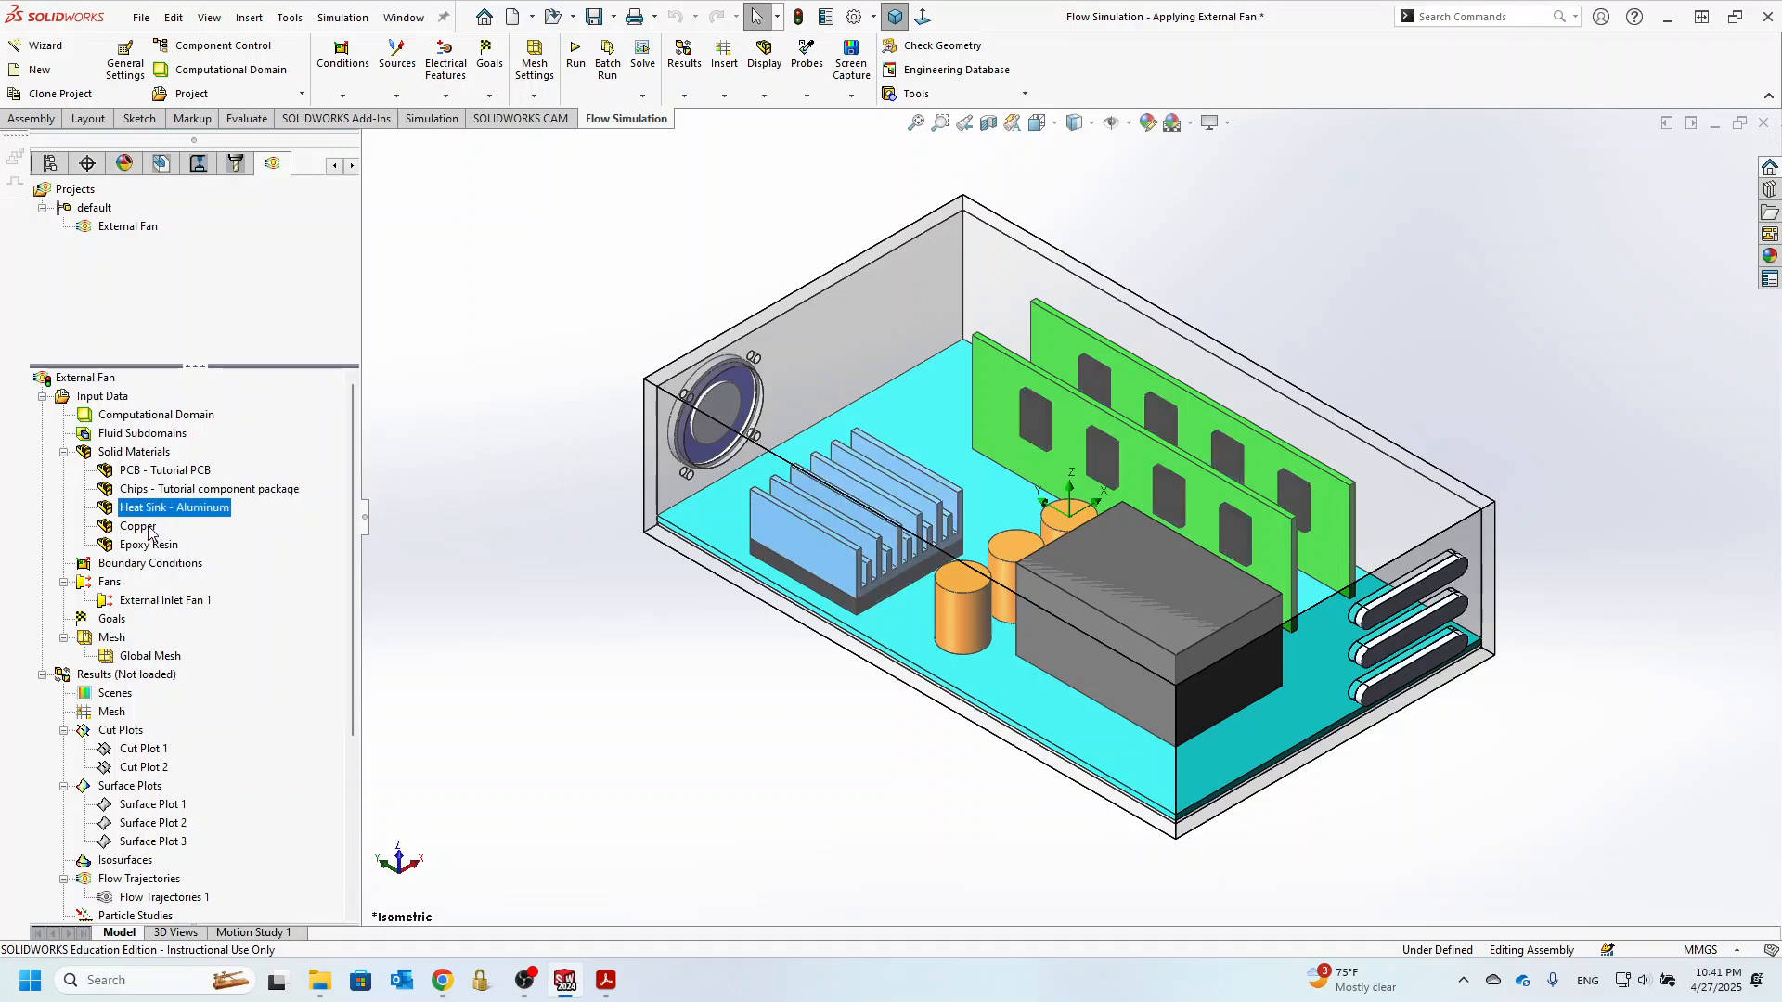
click(149, 527)
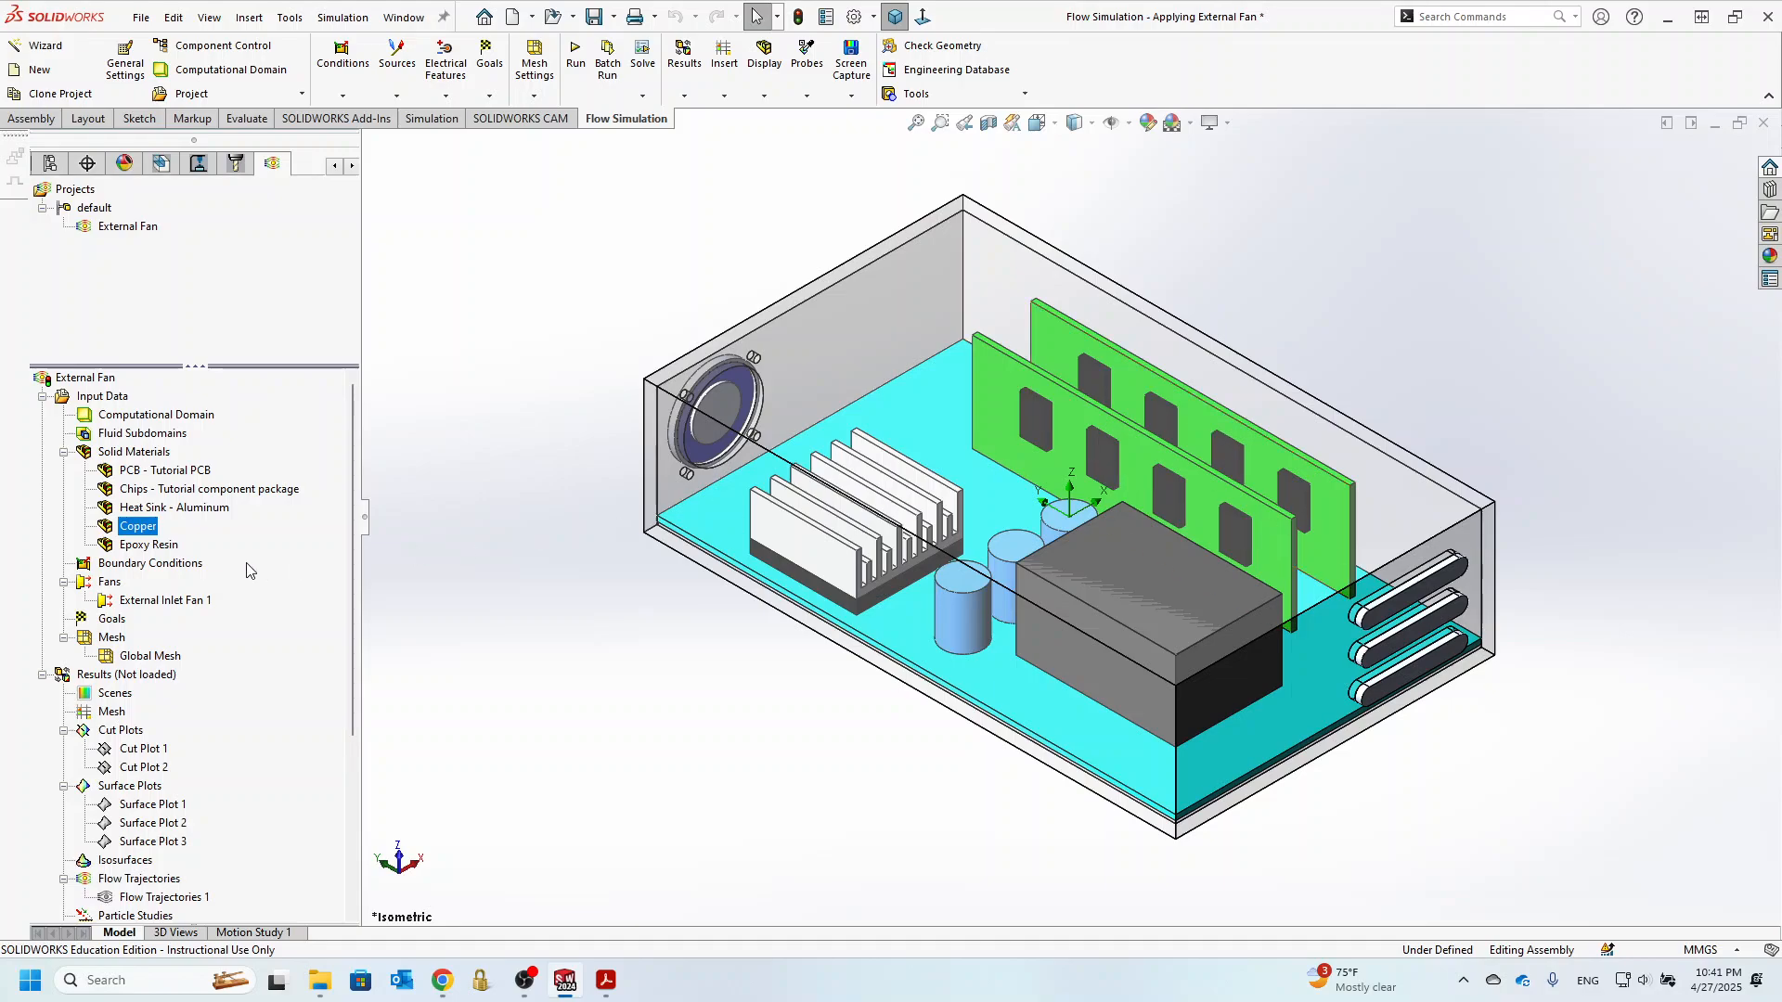
click(160, 548)
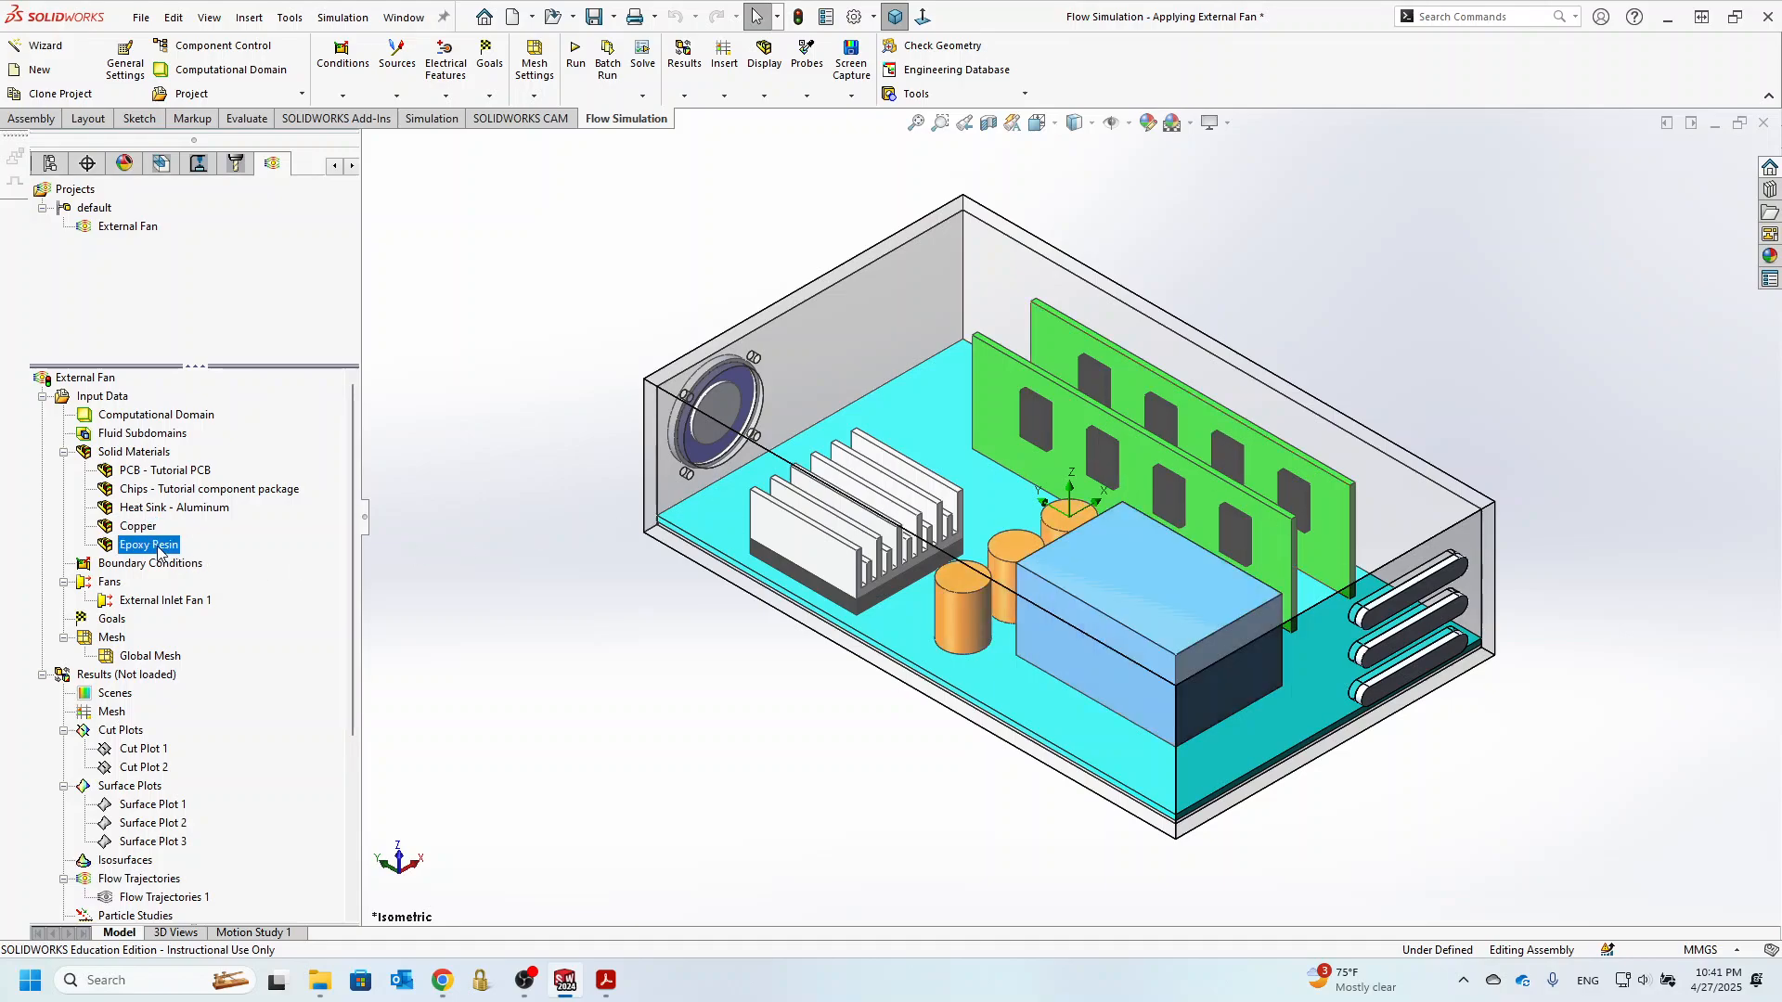
- Switch to the assignment PDF and review the heat sink material and the thermal requirement for the inlet and outlet holes
click(601, 984)
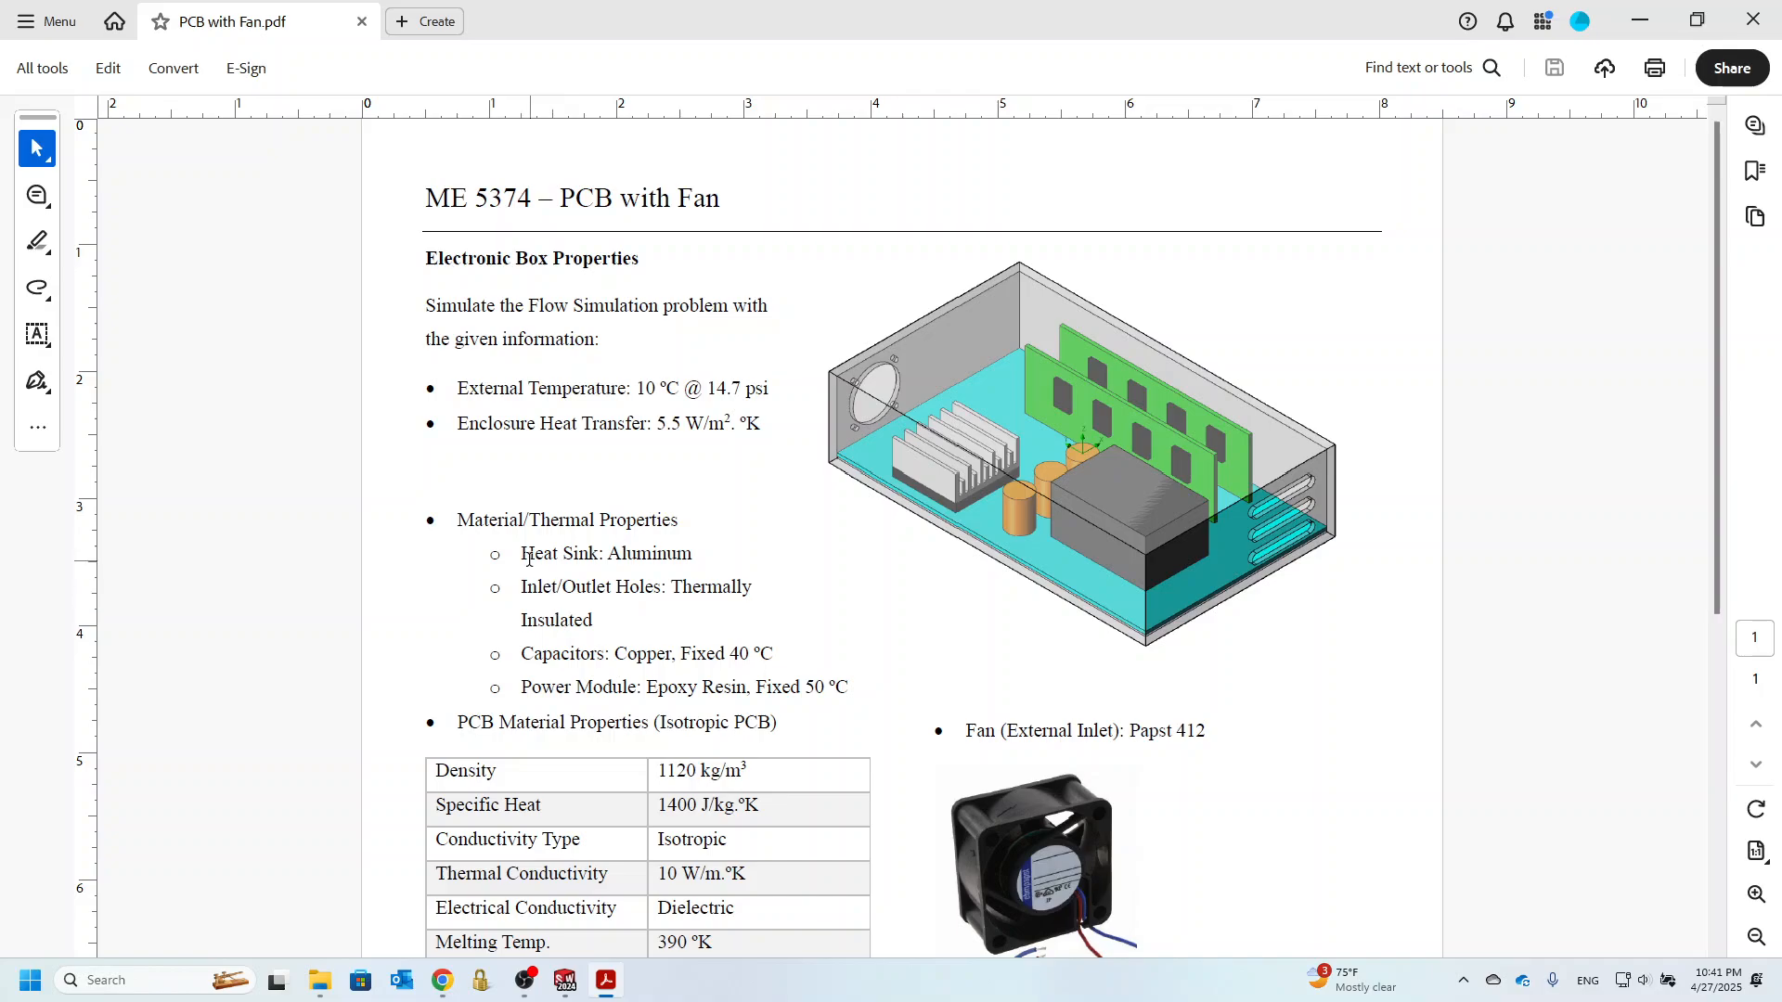
drag(528, 558, 694, 555)
click(569, 588)
scroll(615, 618, down, 5)
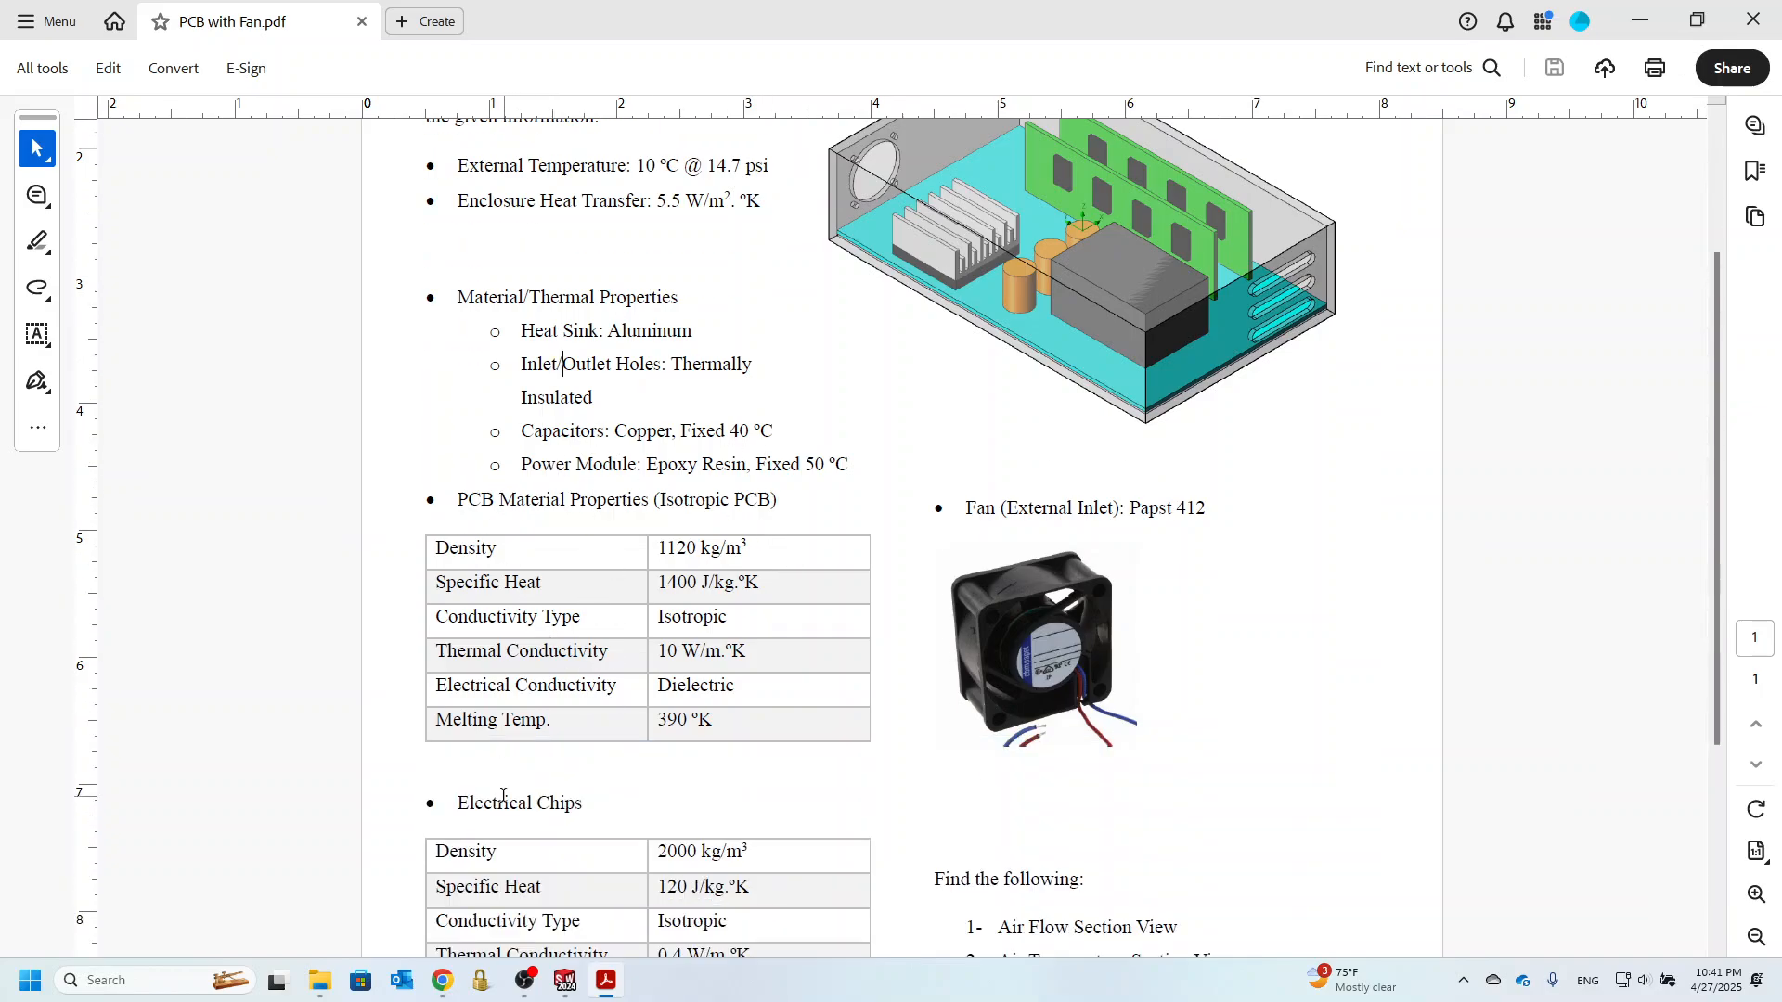
scroll(556, 575, up, 2)
scroll(569, 548, up, 1)
drag(594, 534, 524, 499)
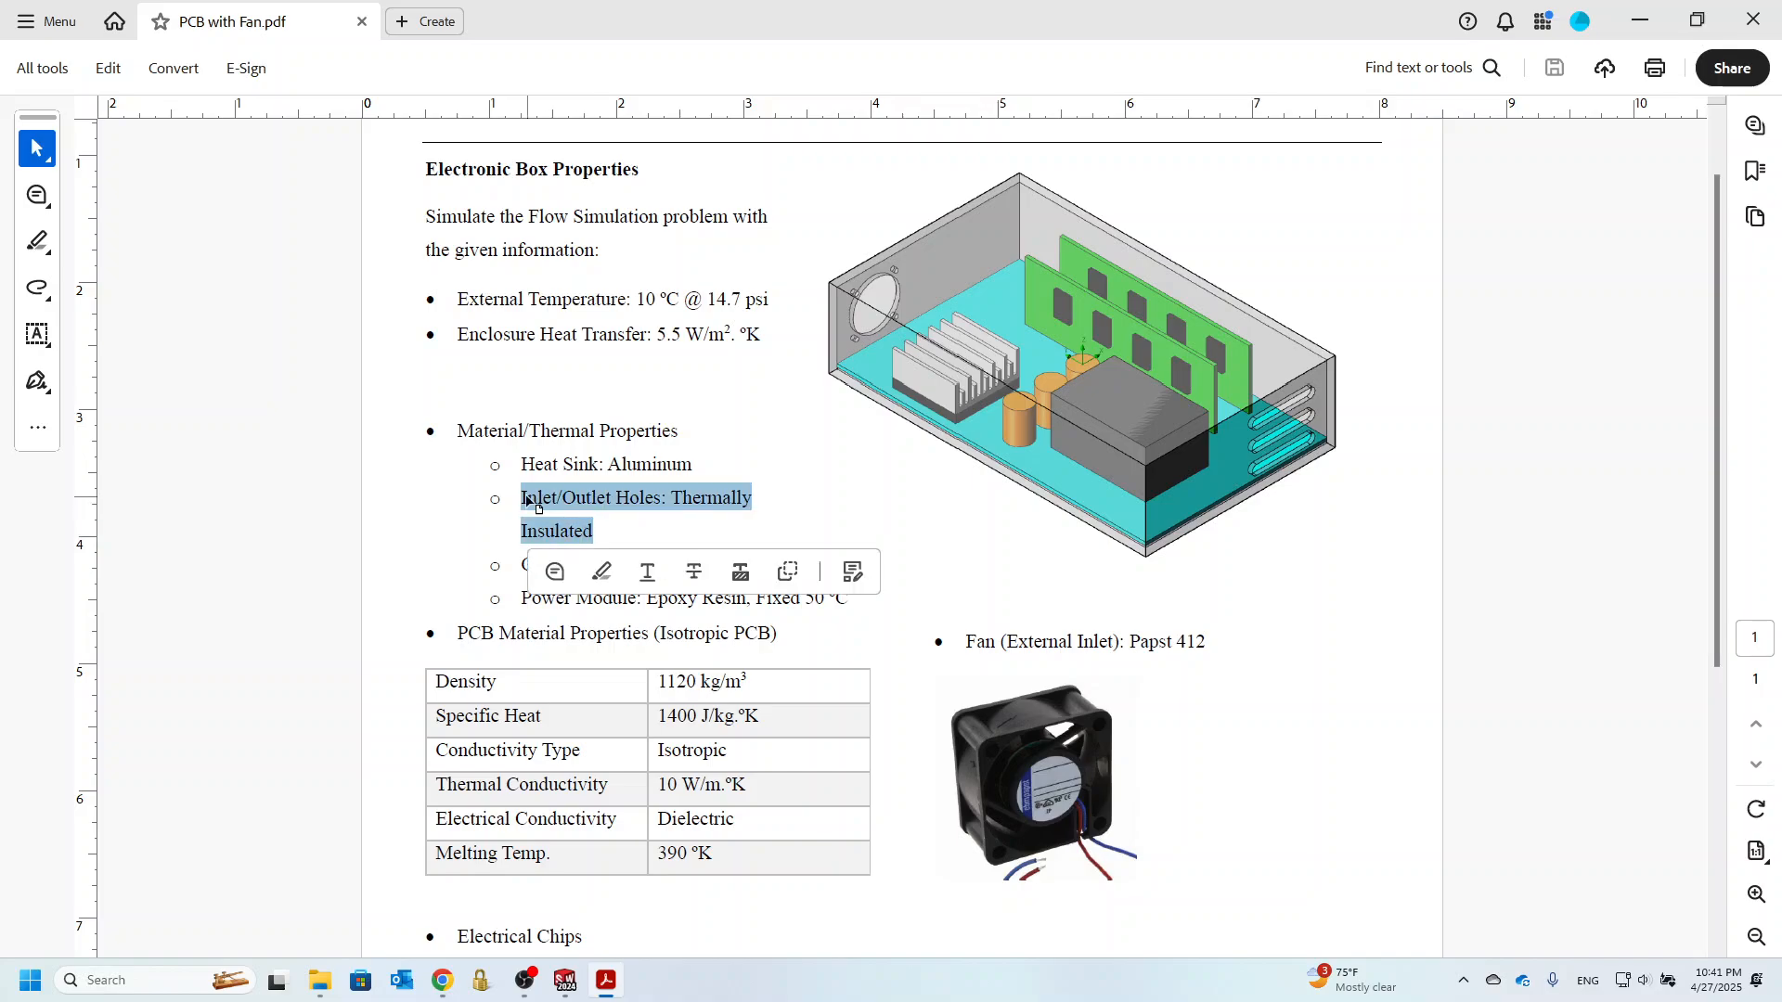
- Switch back to SOLIDWORKS and start a new solid material with the three outlet slot lids selected
click(568, 985)
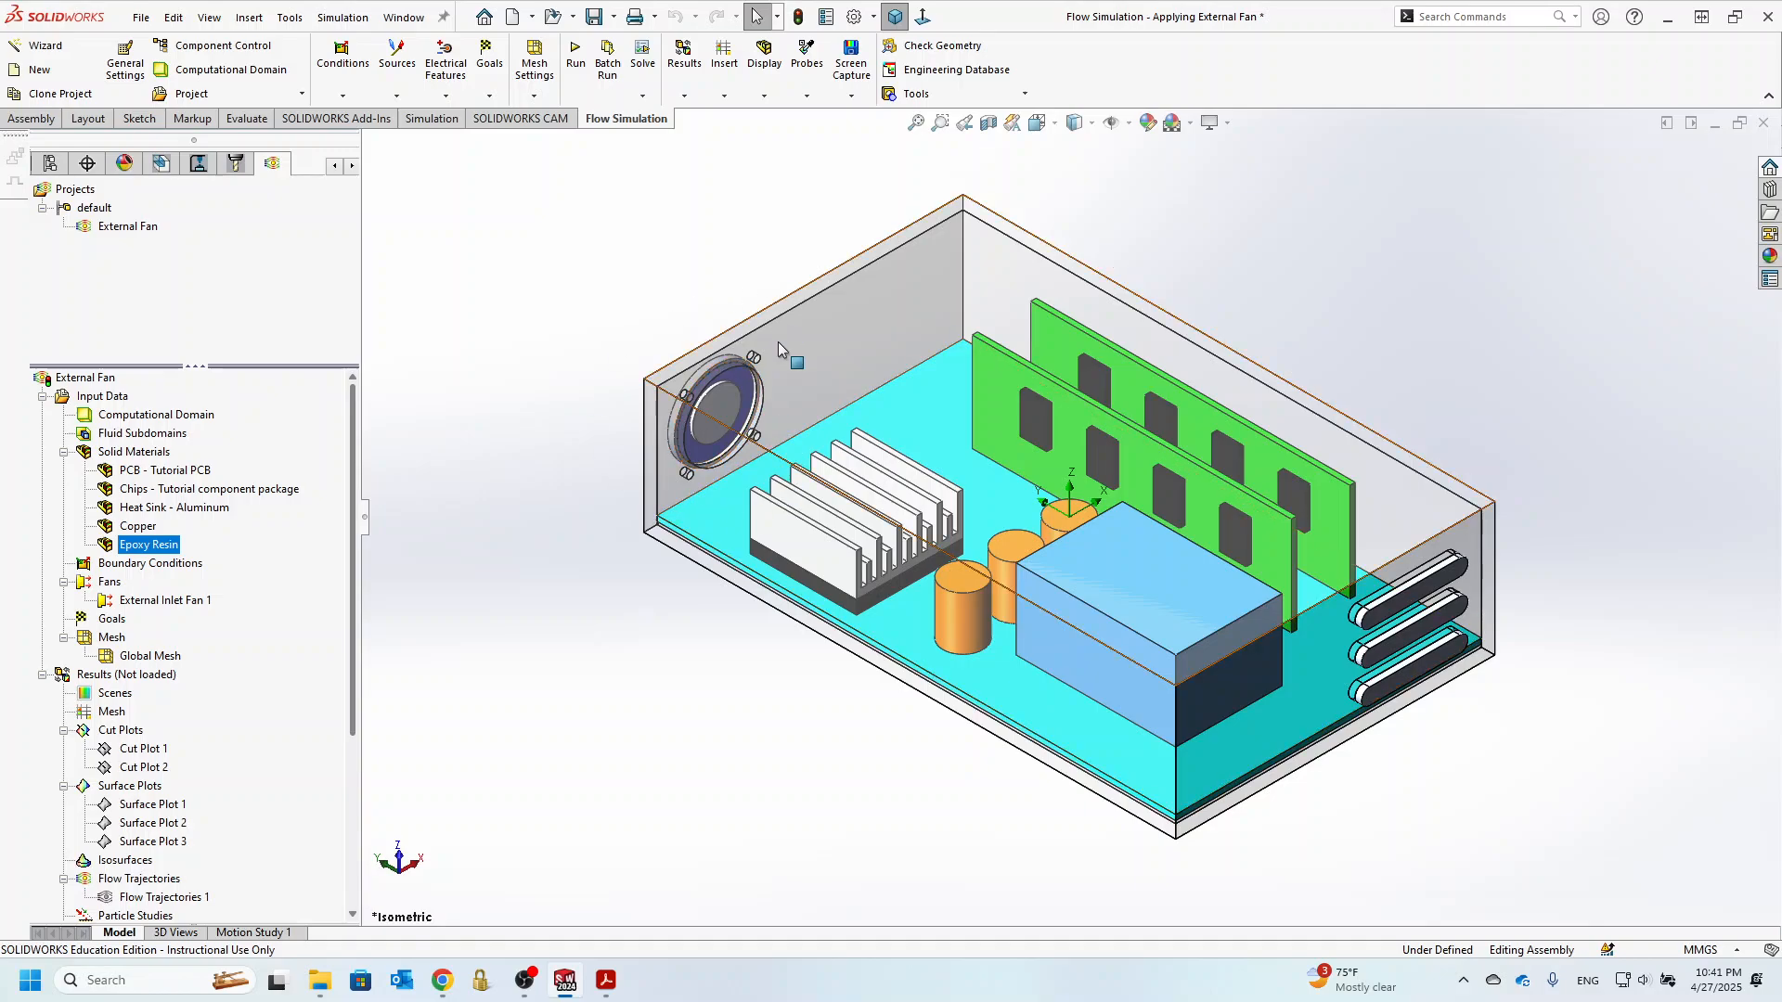
click(1430, 755)
scroll(1421, 663, down, 3)
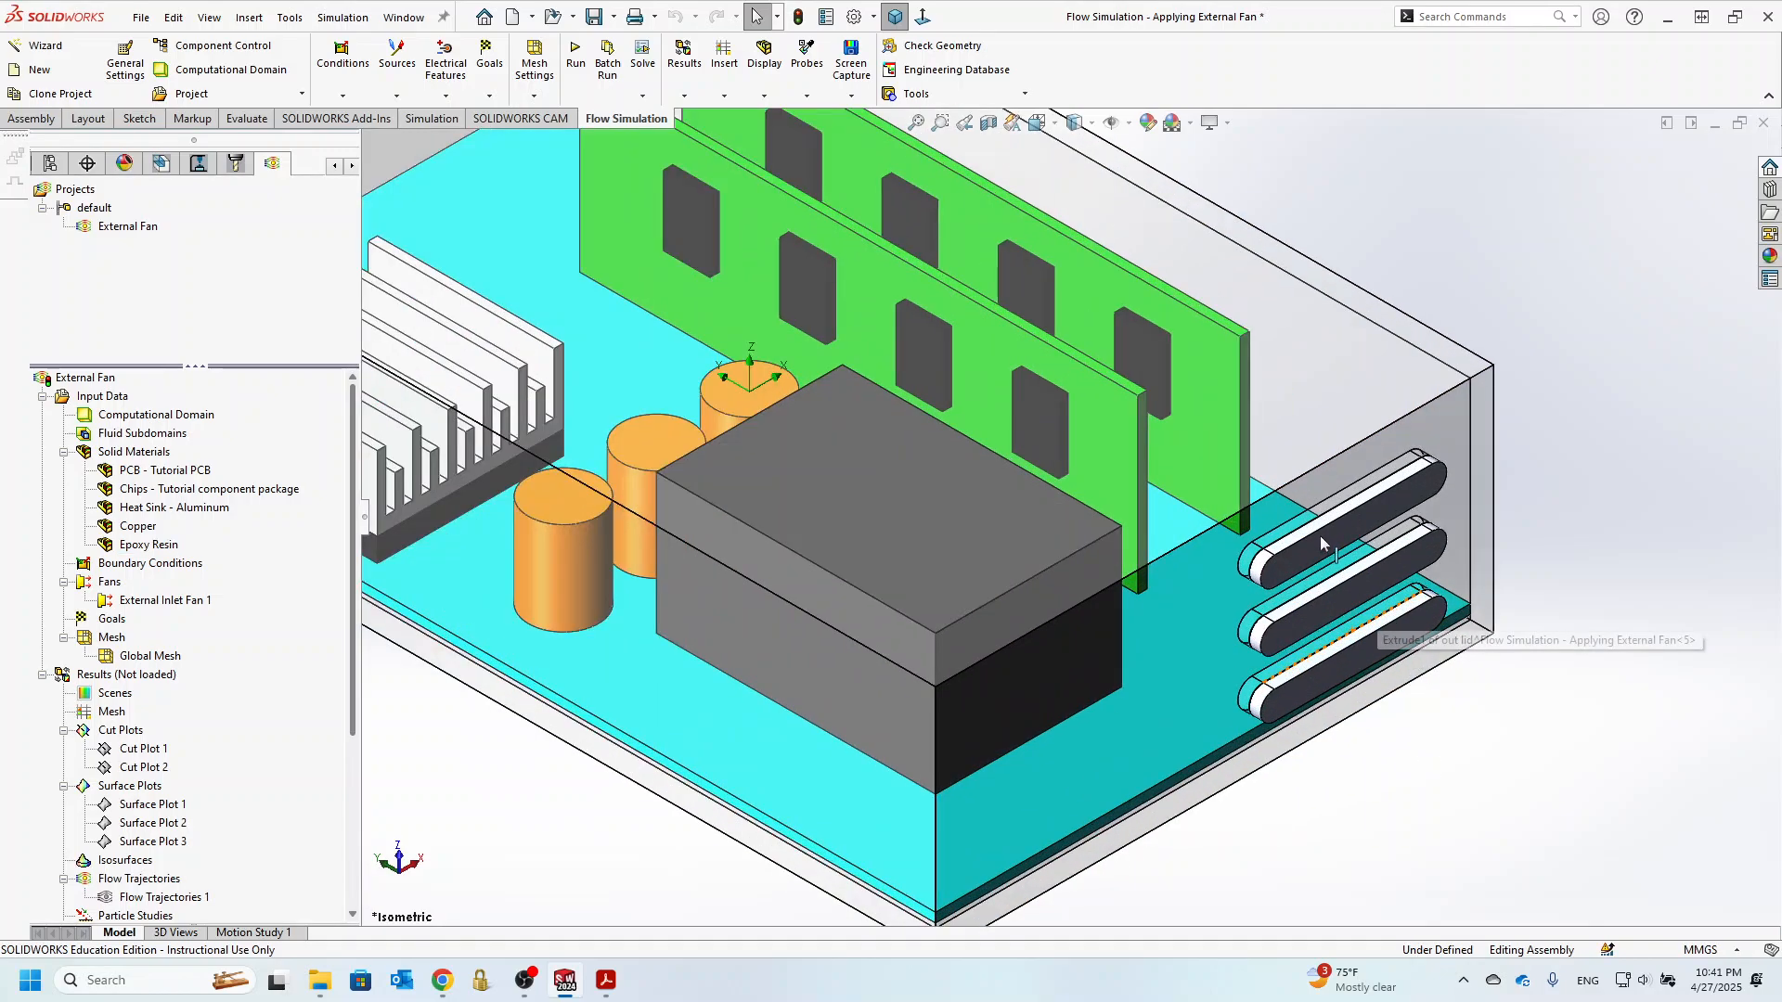
middle_drag(1320, 531, 1312, 576)
scroll(1312, 575, up, 3)
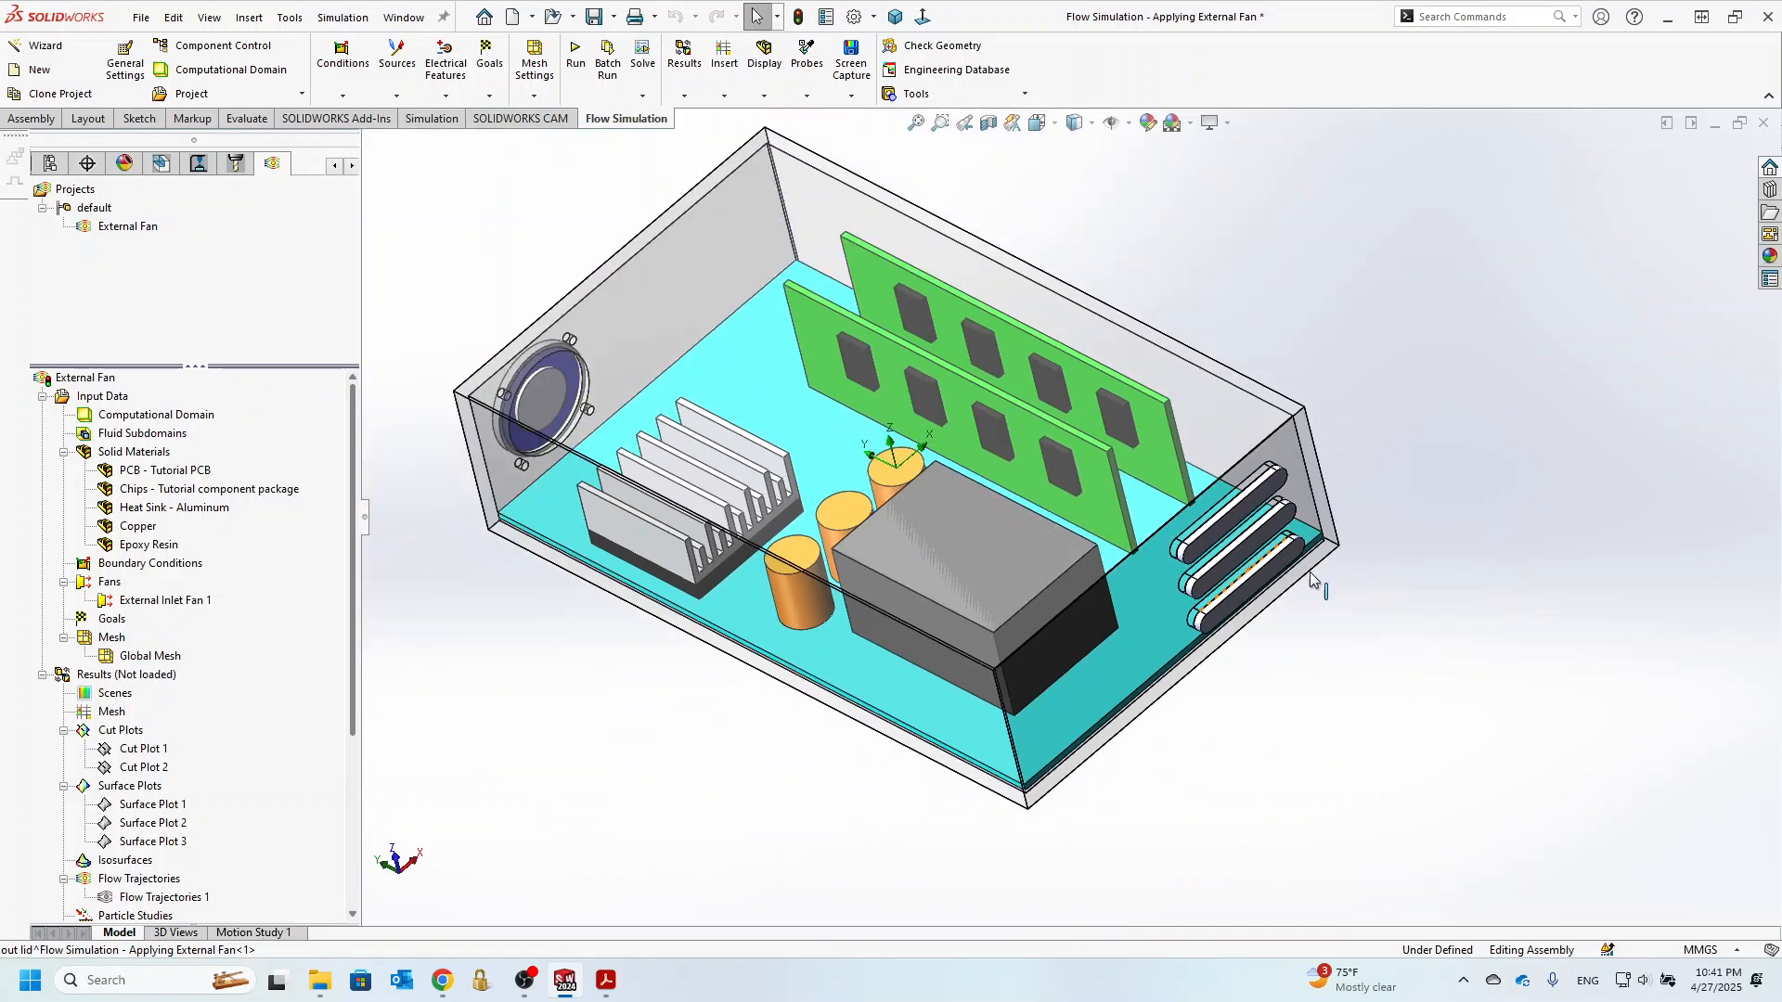
right_click(130, 452)
click(158, 470)
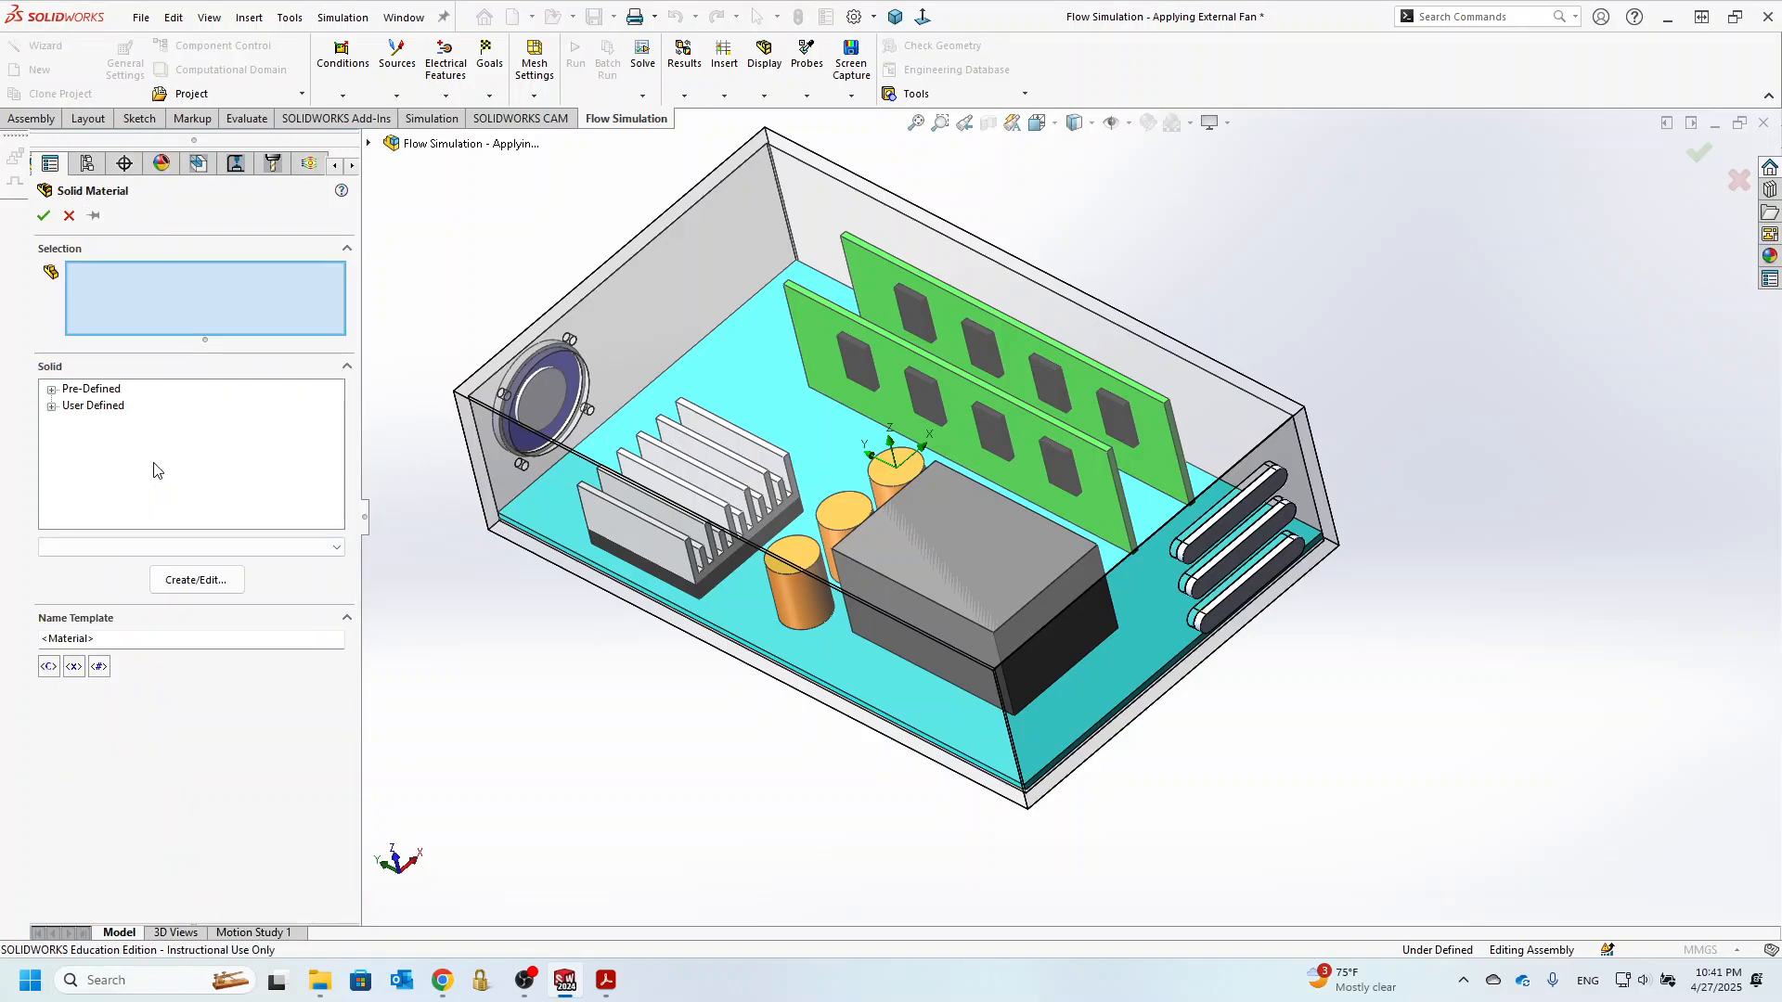
scroll(1301, 570, down, 3)
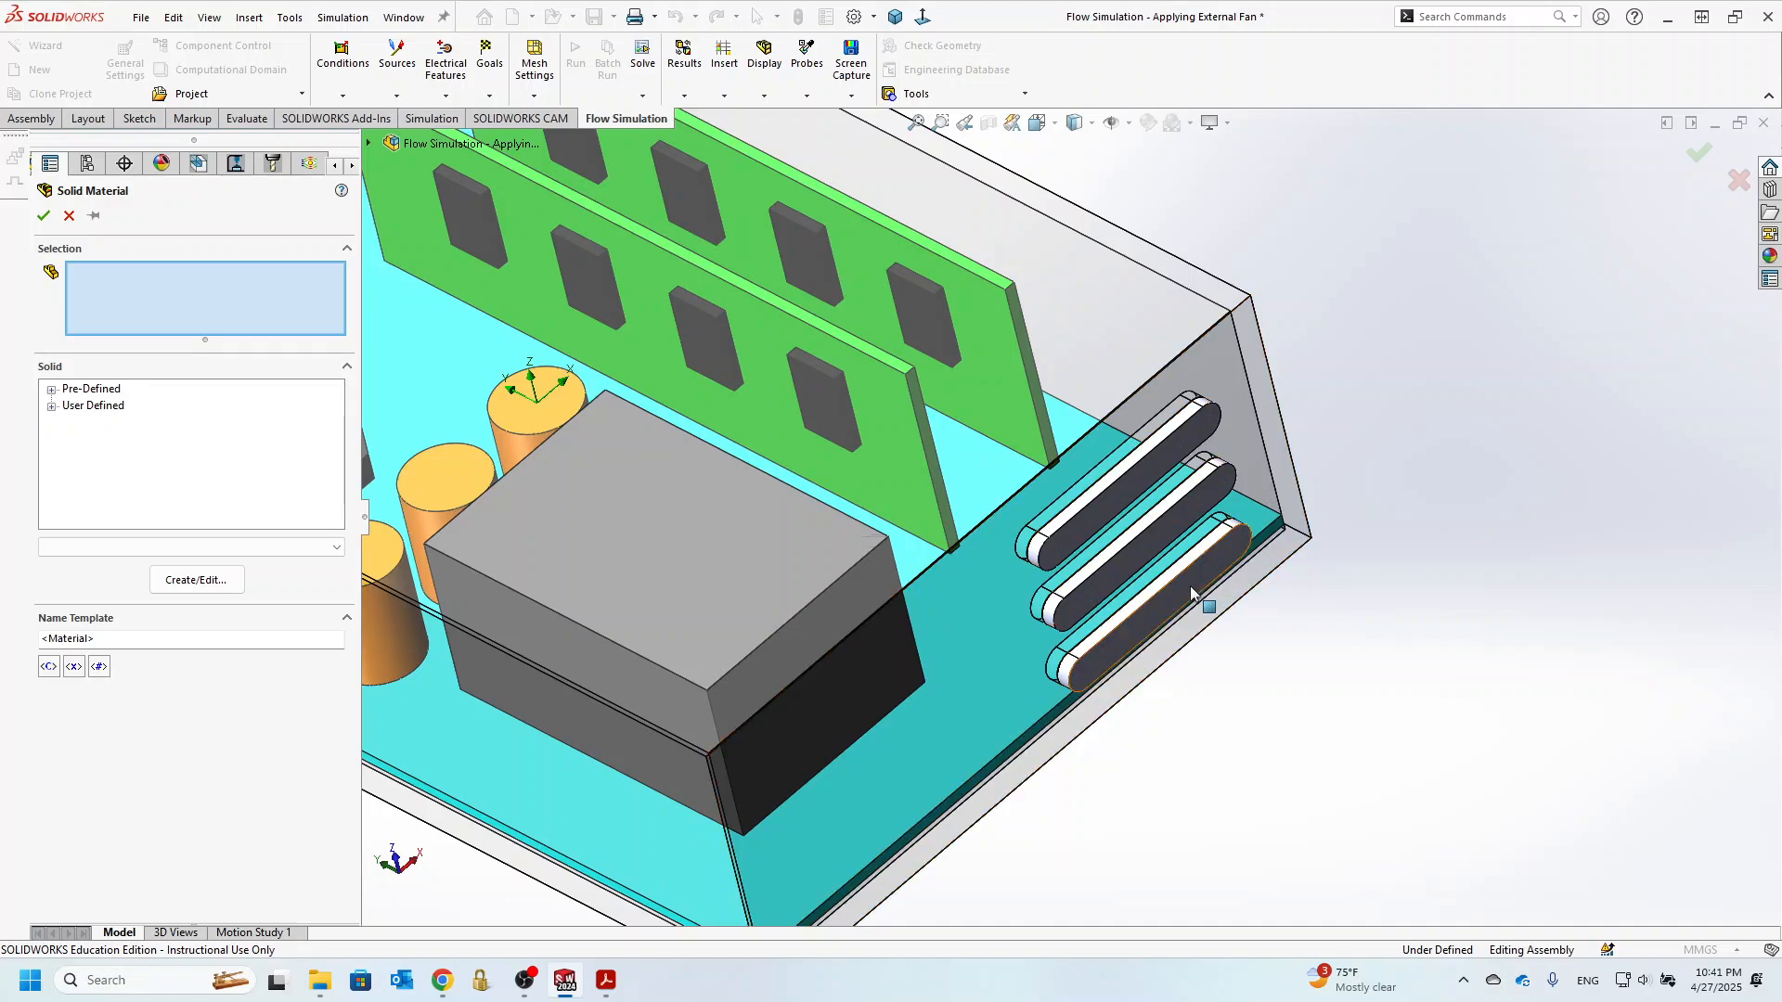
click(1181, 546)
click(1173, 524)
click(1165, 464)
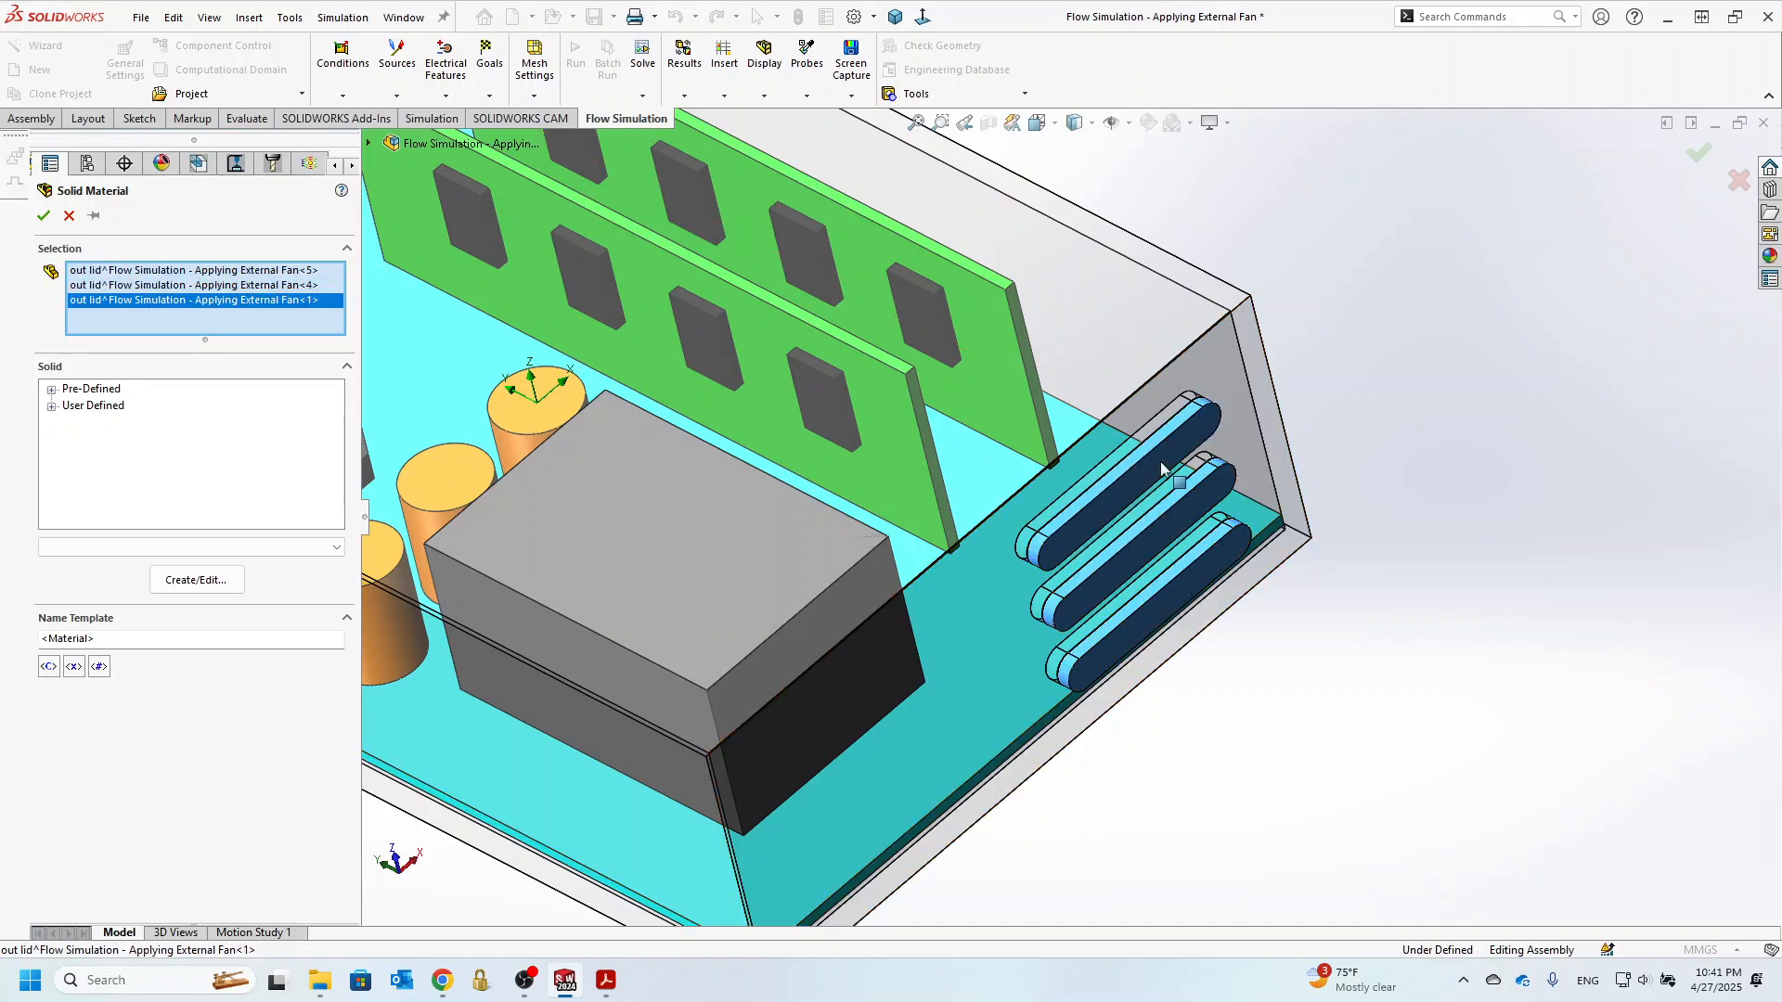
- Add the round inlet lid at the fan opening to the solid material's selection
scroll(1253, 663, up, 6)
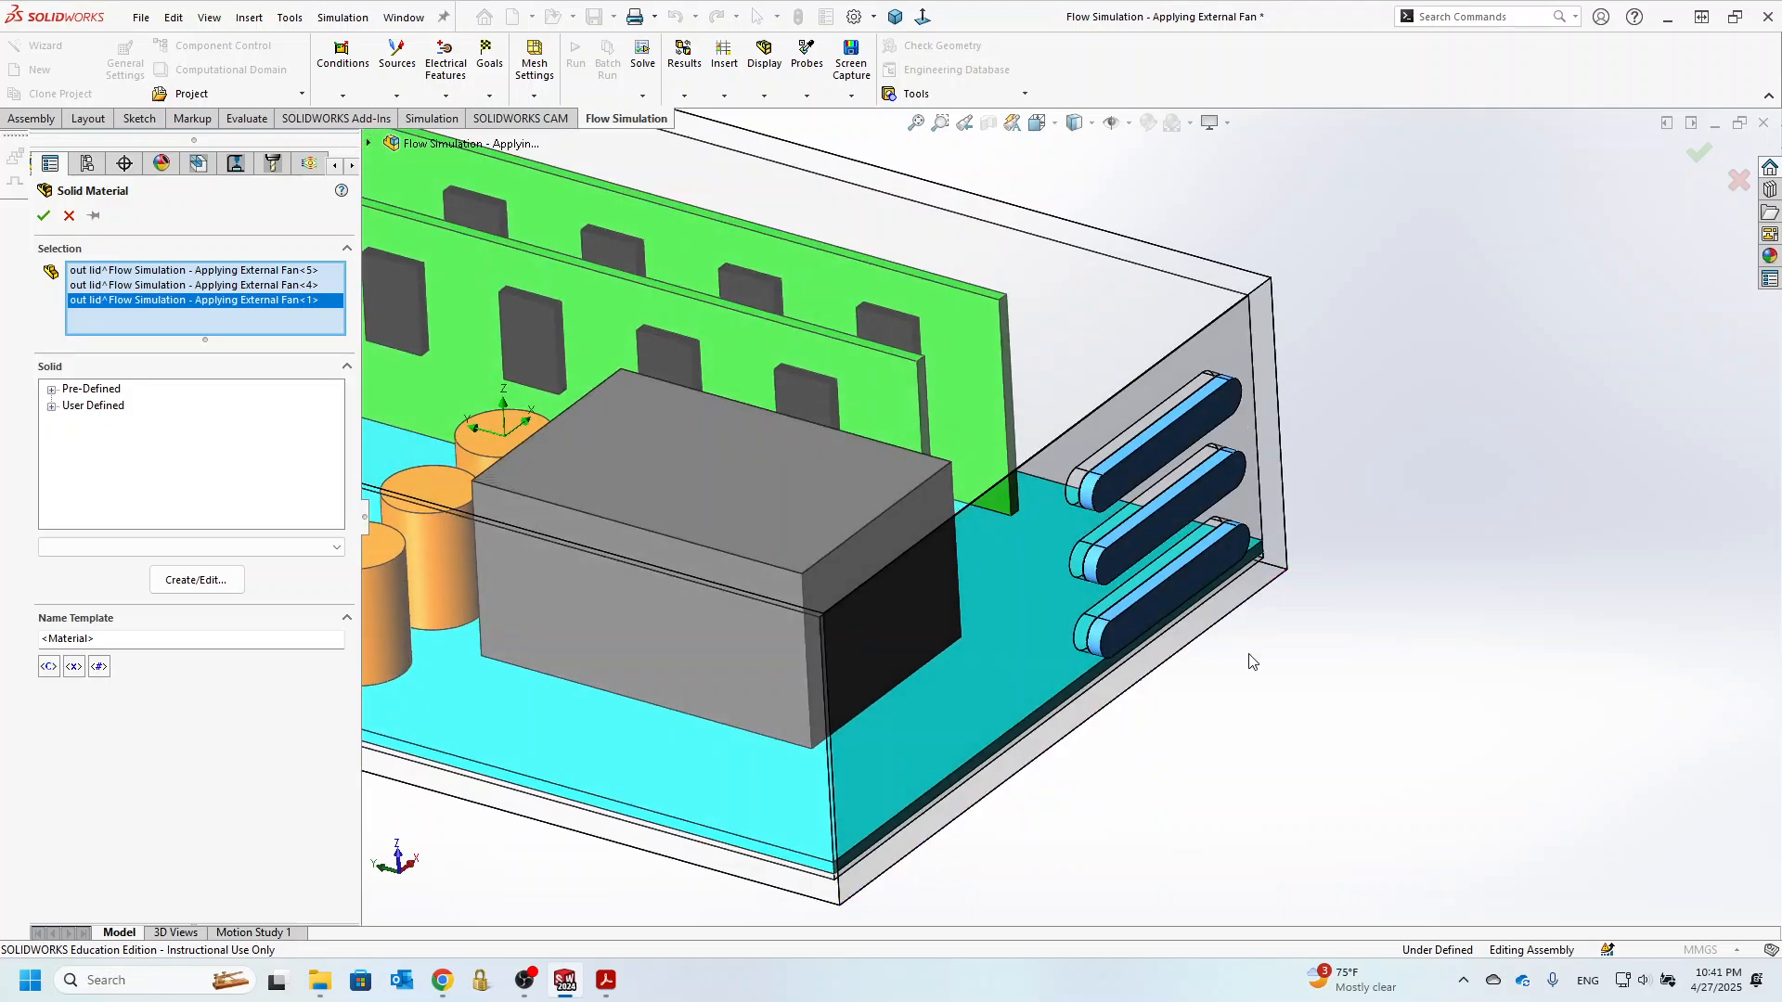
middle_drag(572, 521, 650, 454)
scroll(661, 444, down, 3)
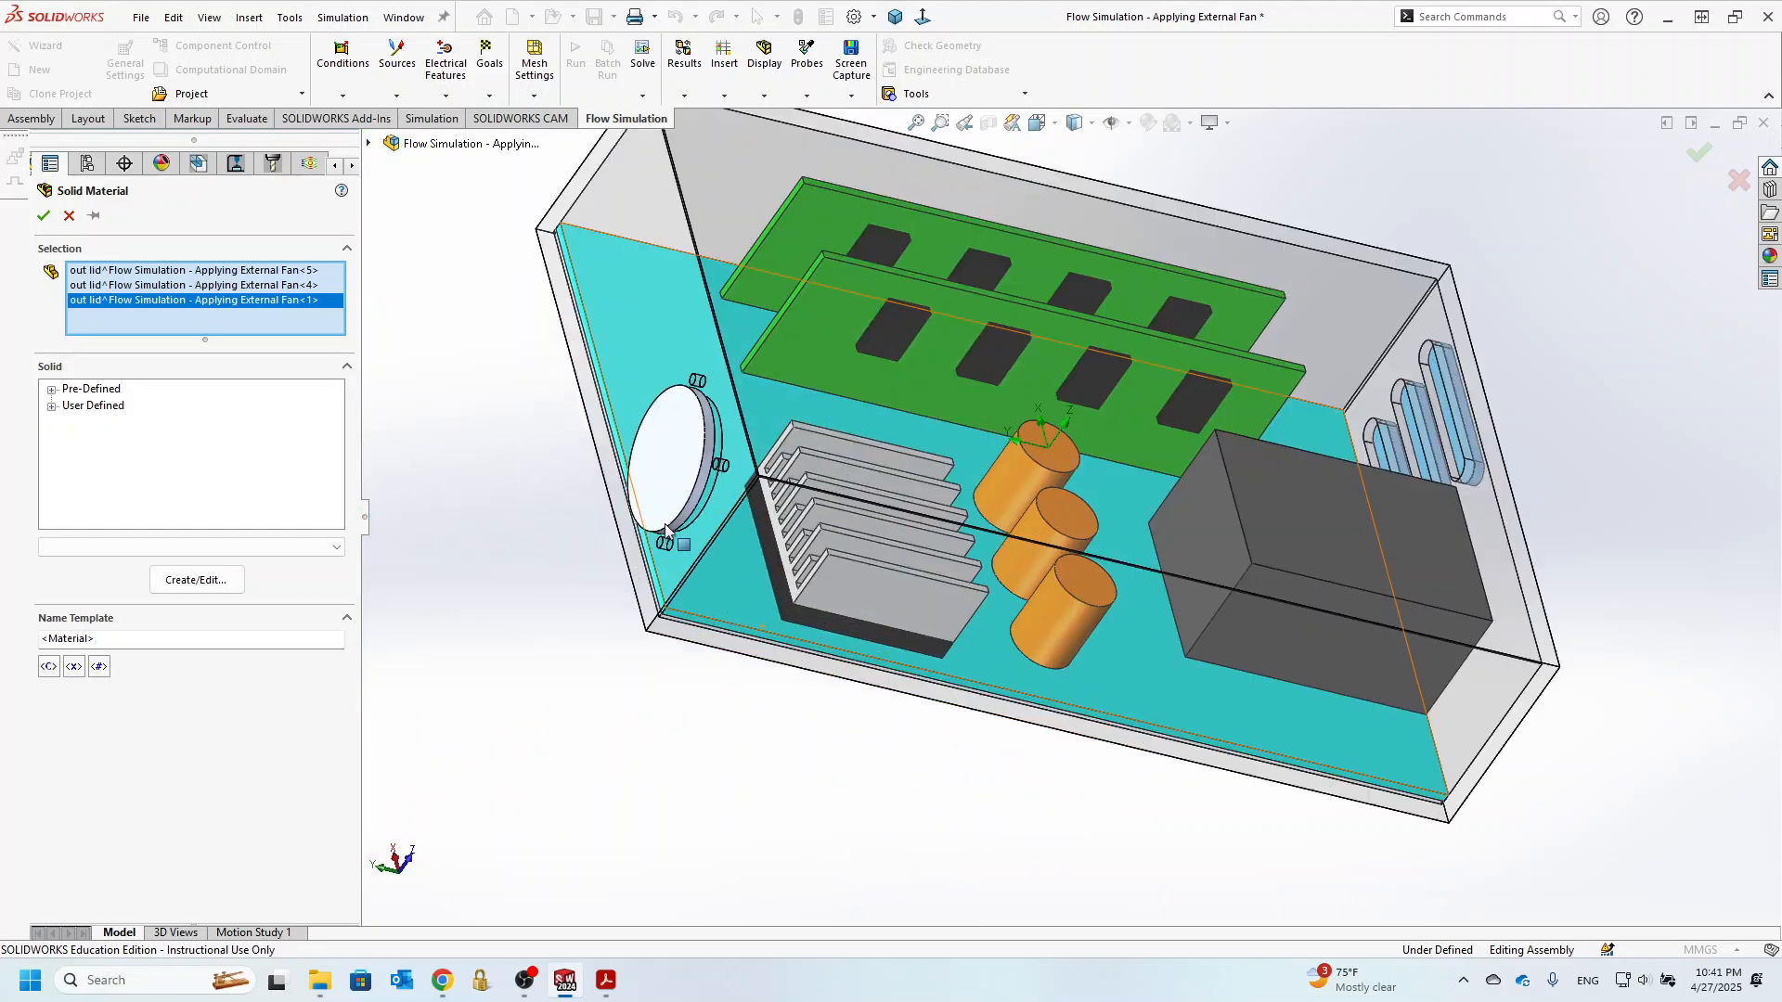
click(668, 434)
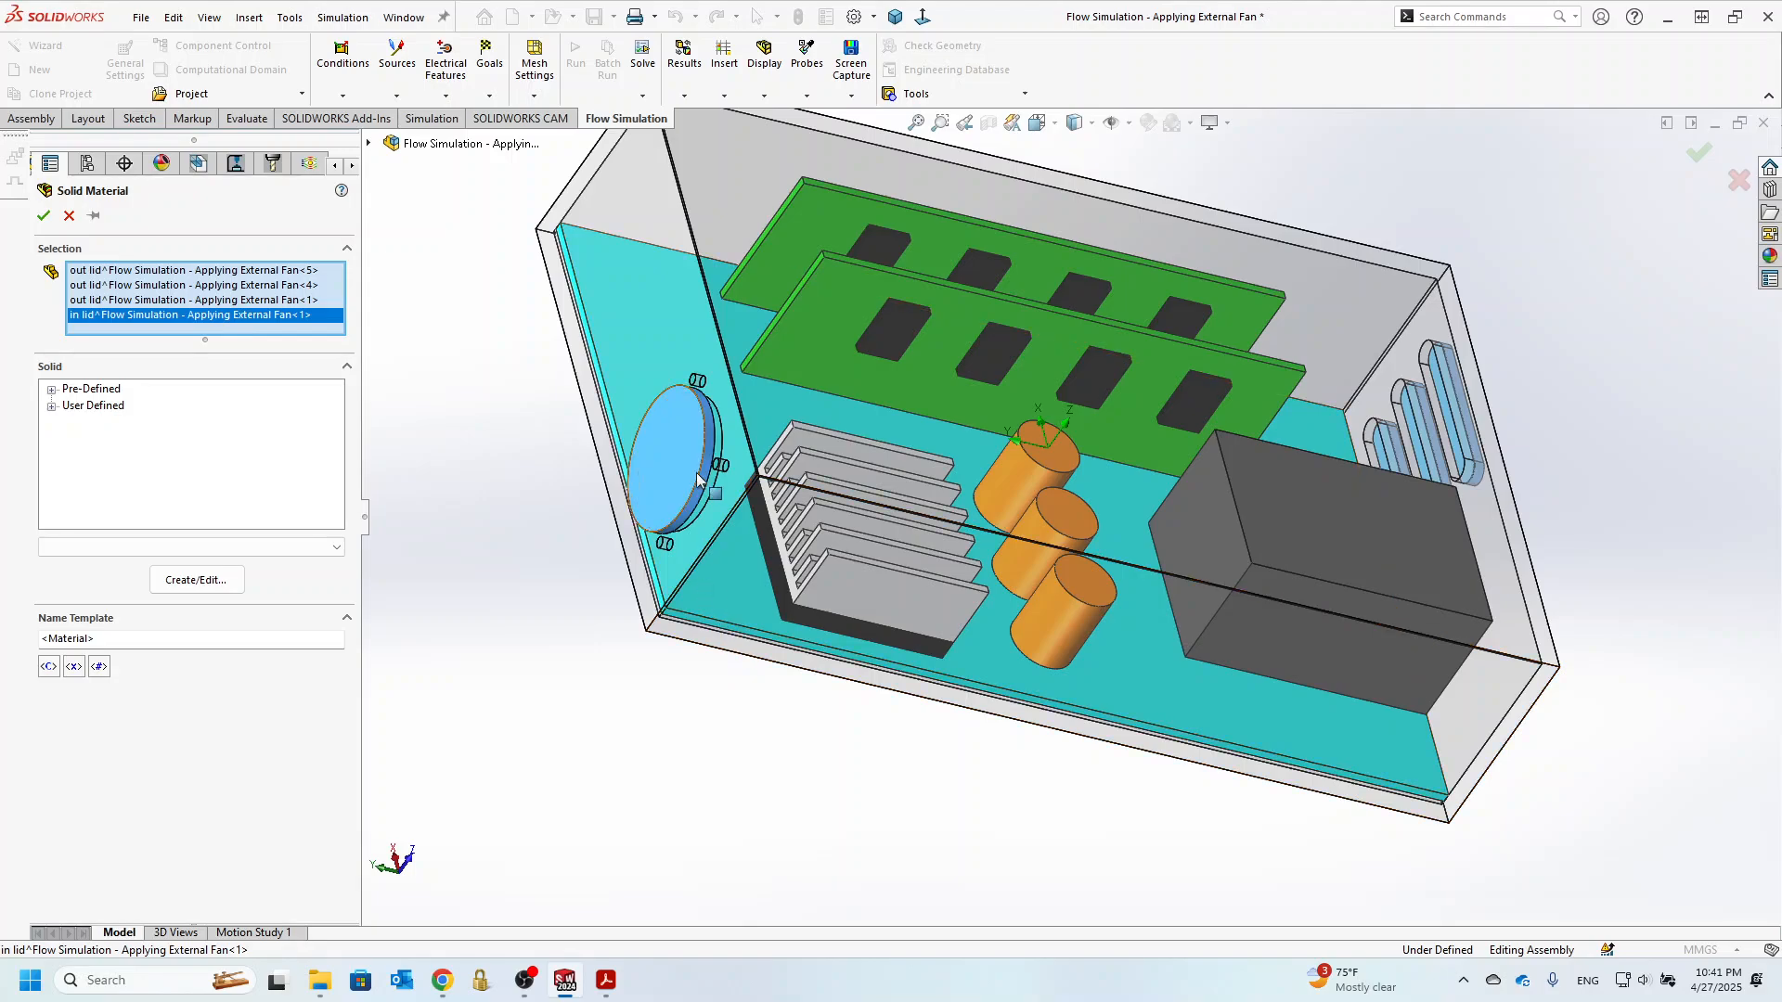
middle_drag(671, 431, 688, 566)
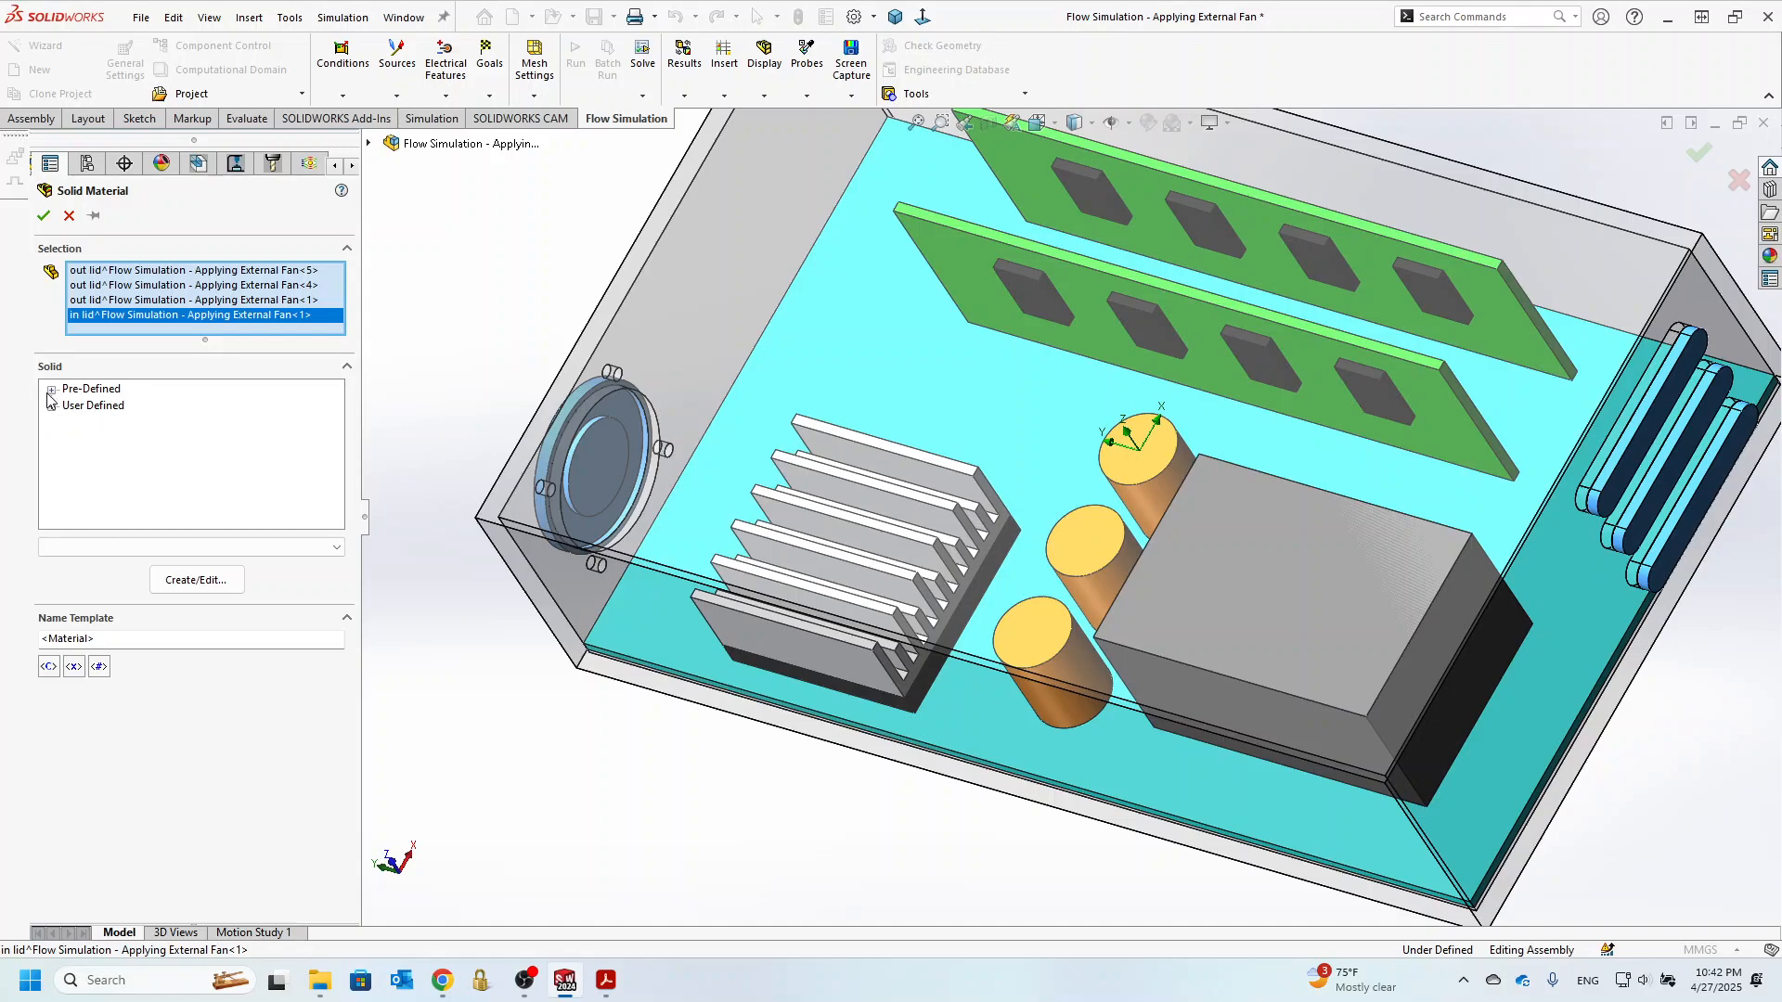
- Assign the pre-defined Insulator from Glasses and Minerals to the selected lids and confirm the solid material
click(51, 390)
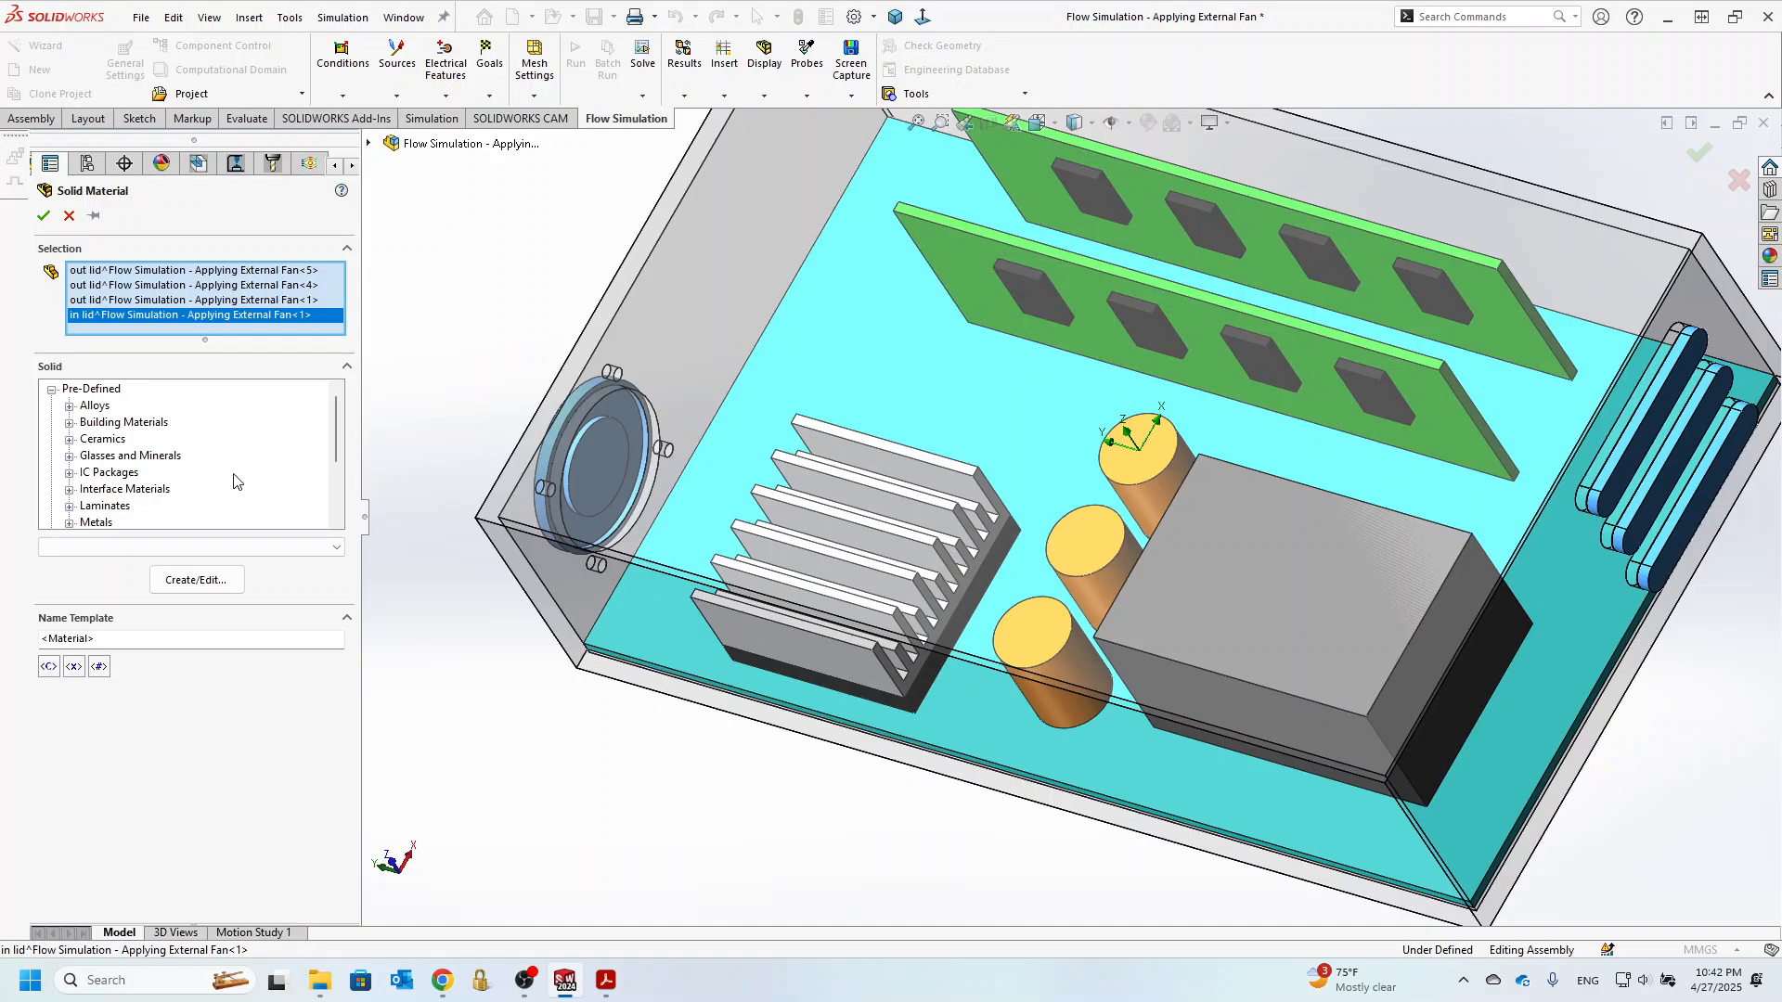
scroll(233, 481, down, 1)
scroll(233, 481, down, 1)
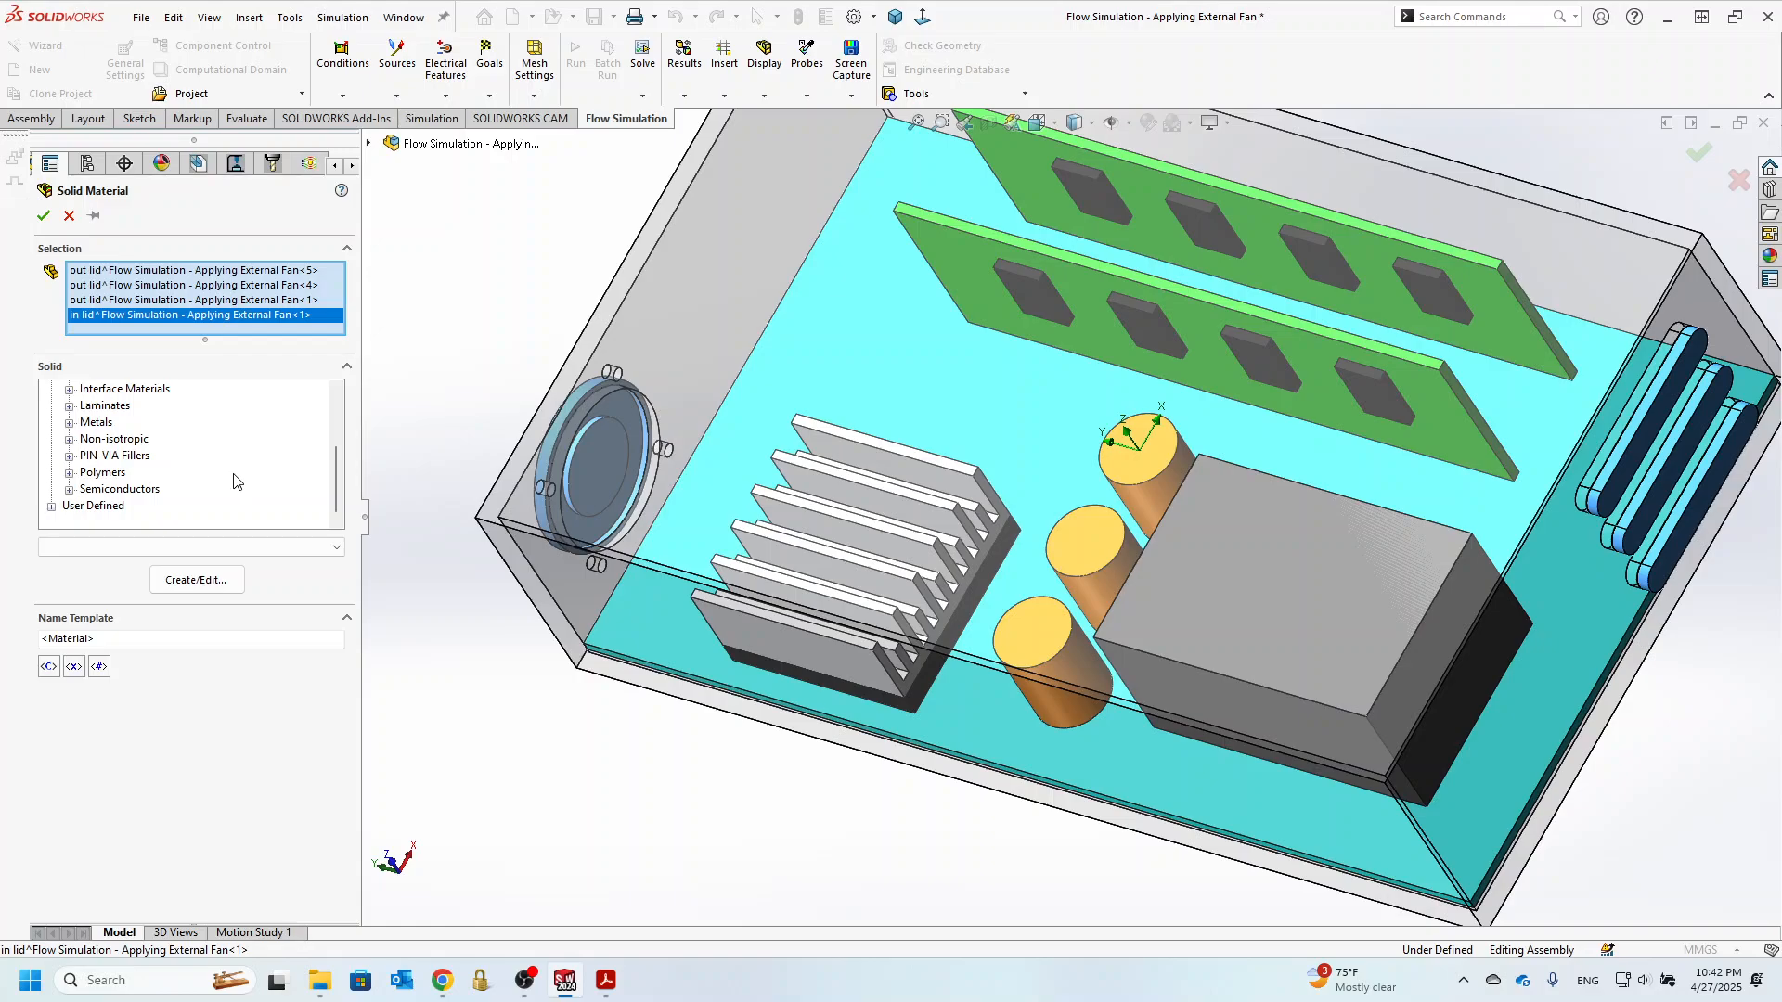
scroll(110, 480, up, 1)
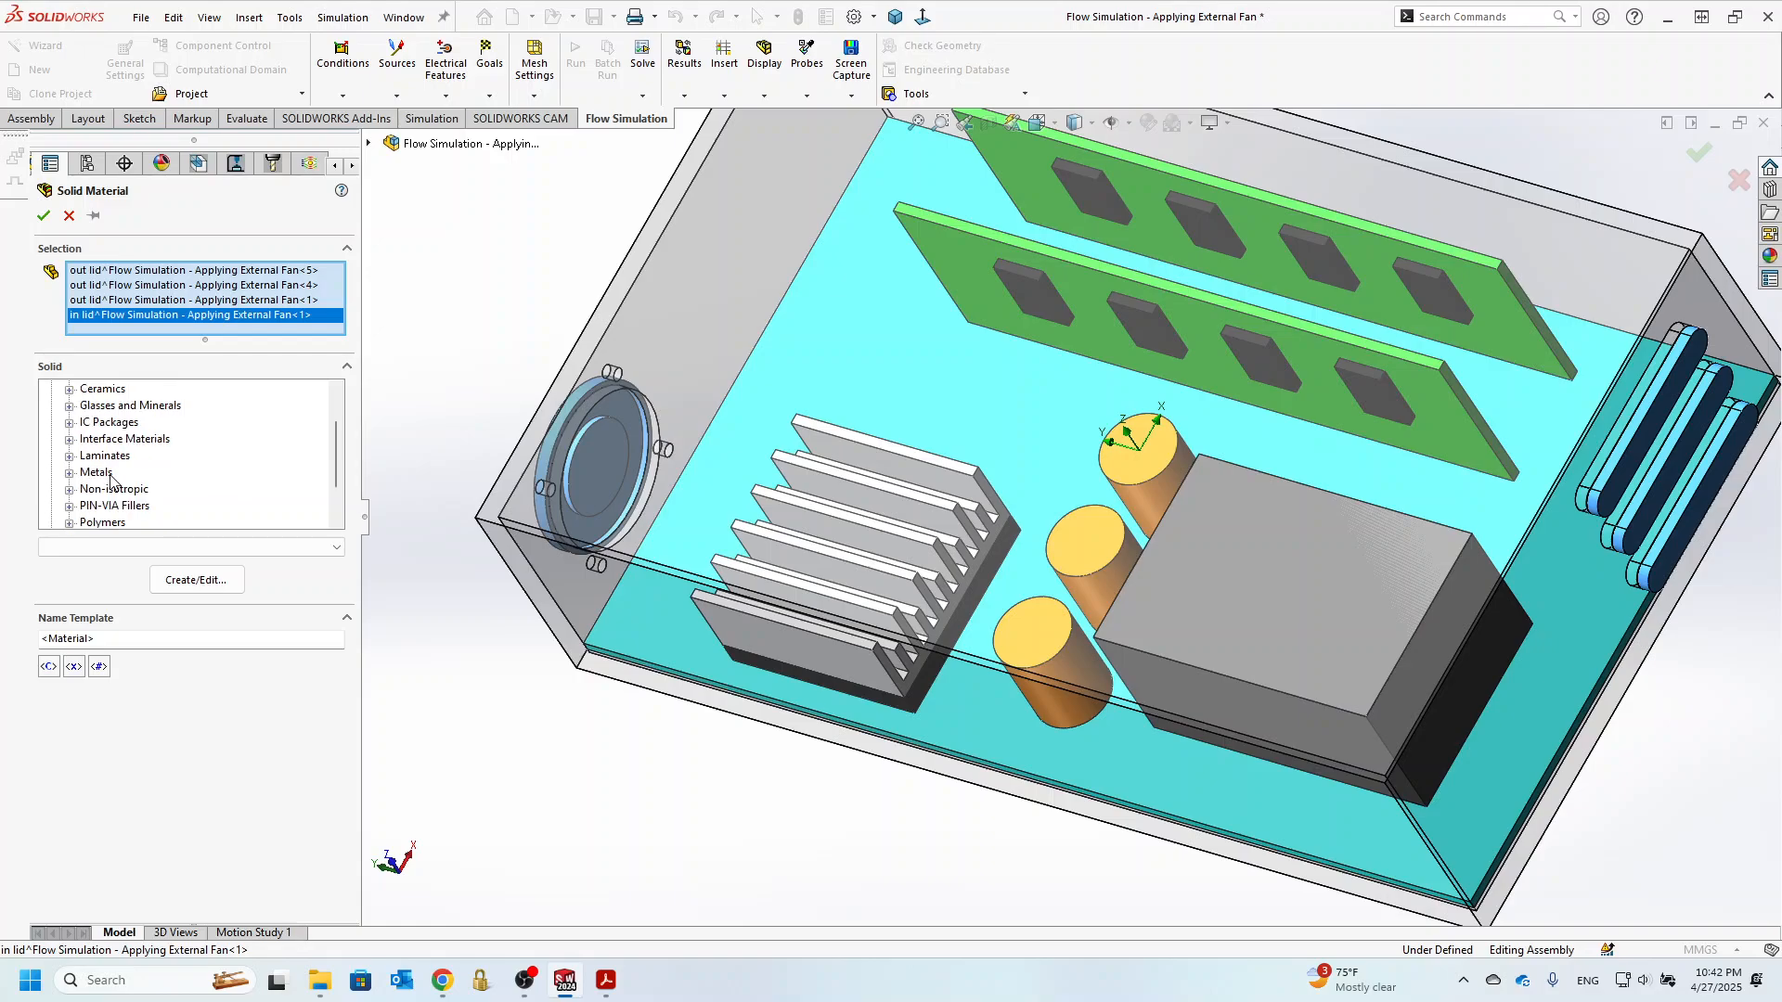
click(68, 406)
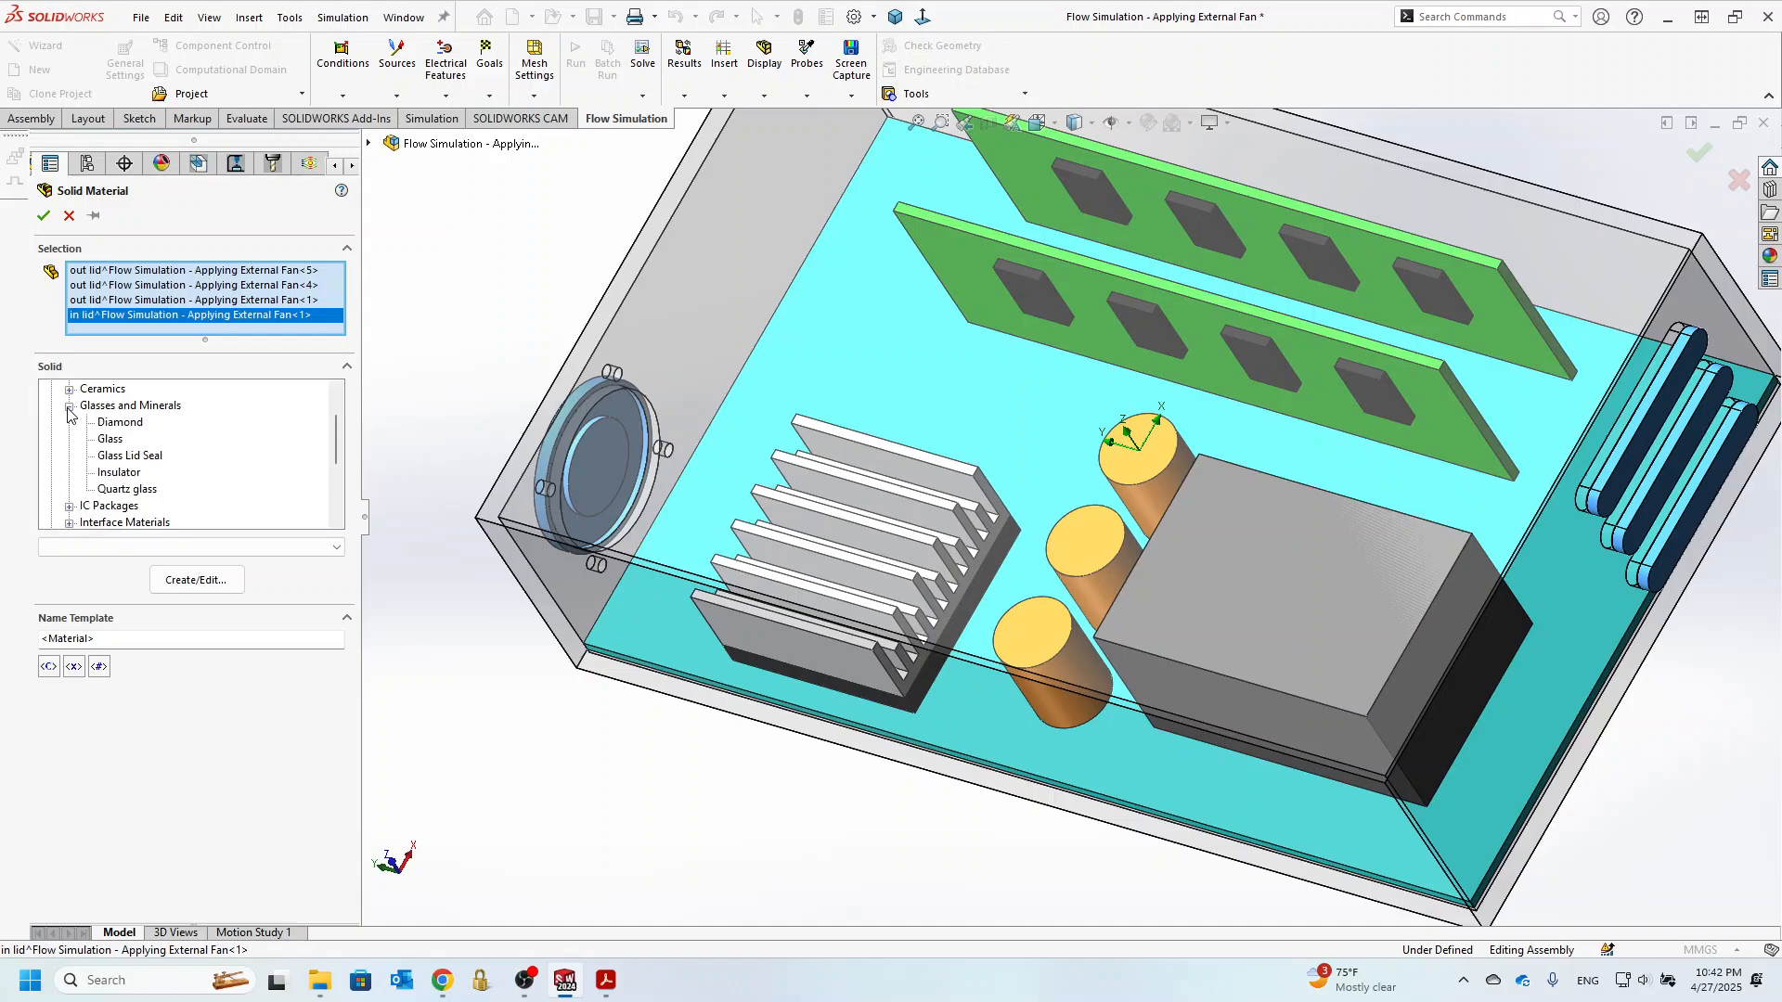
click(121, 473)
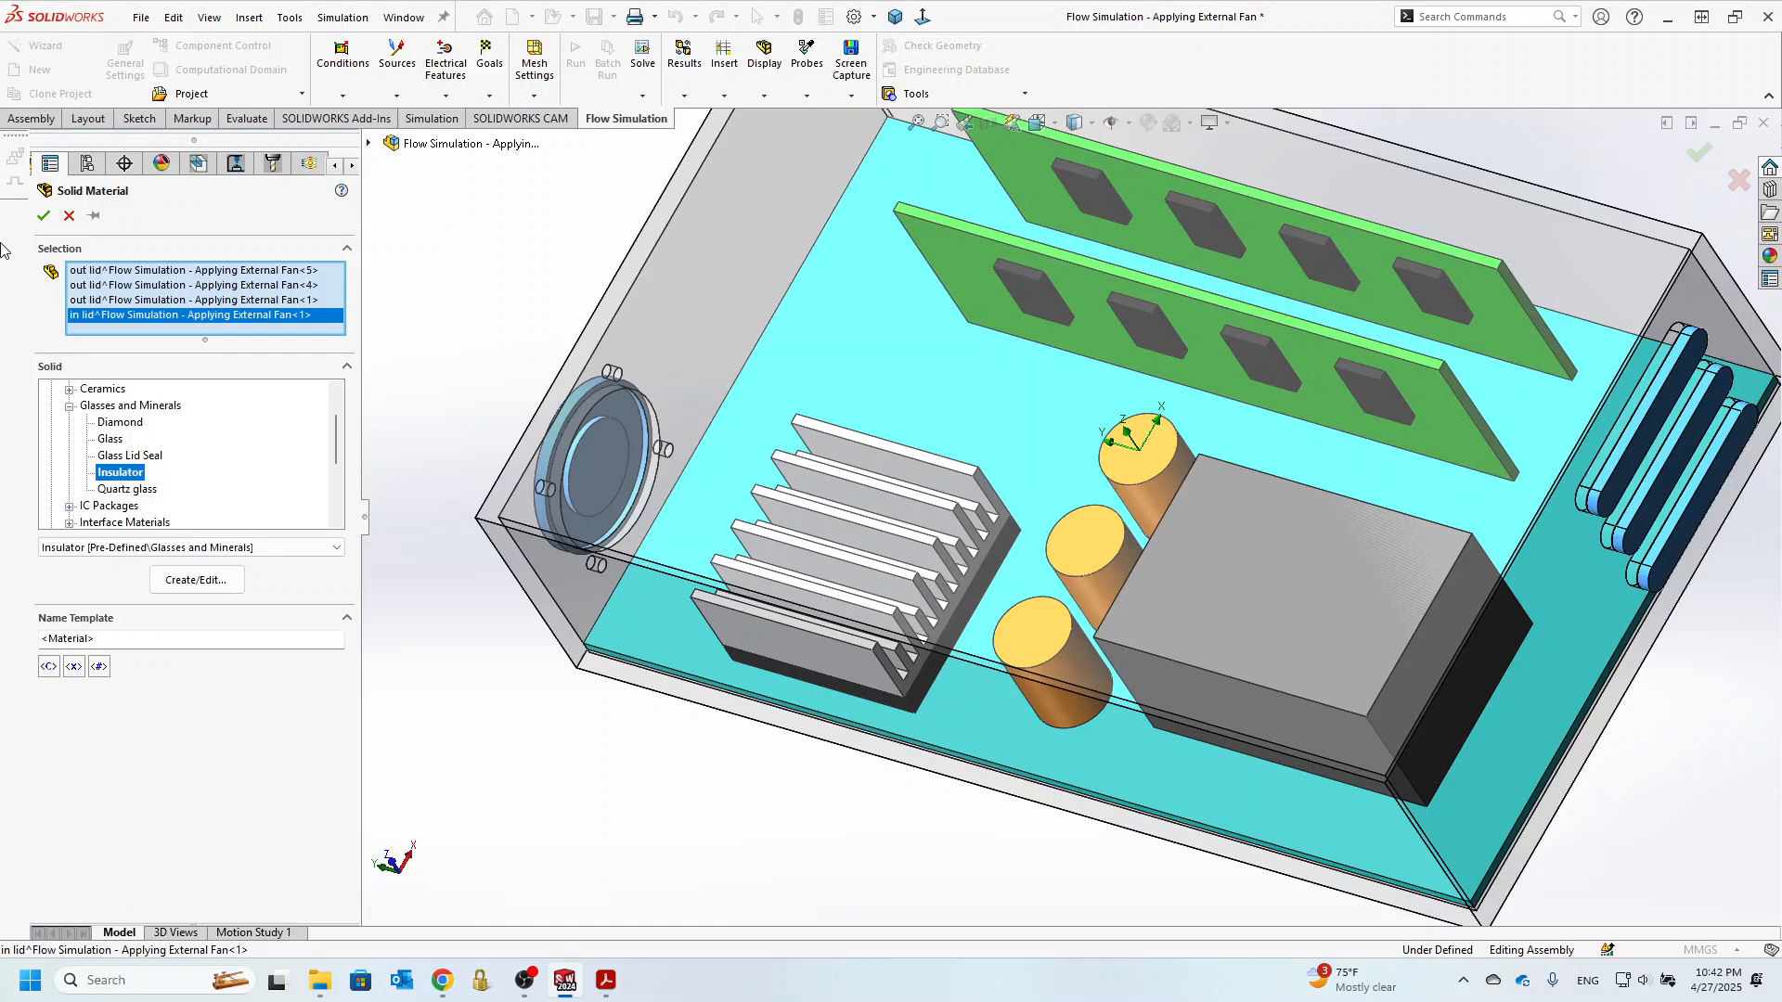
click(42, 216)
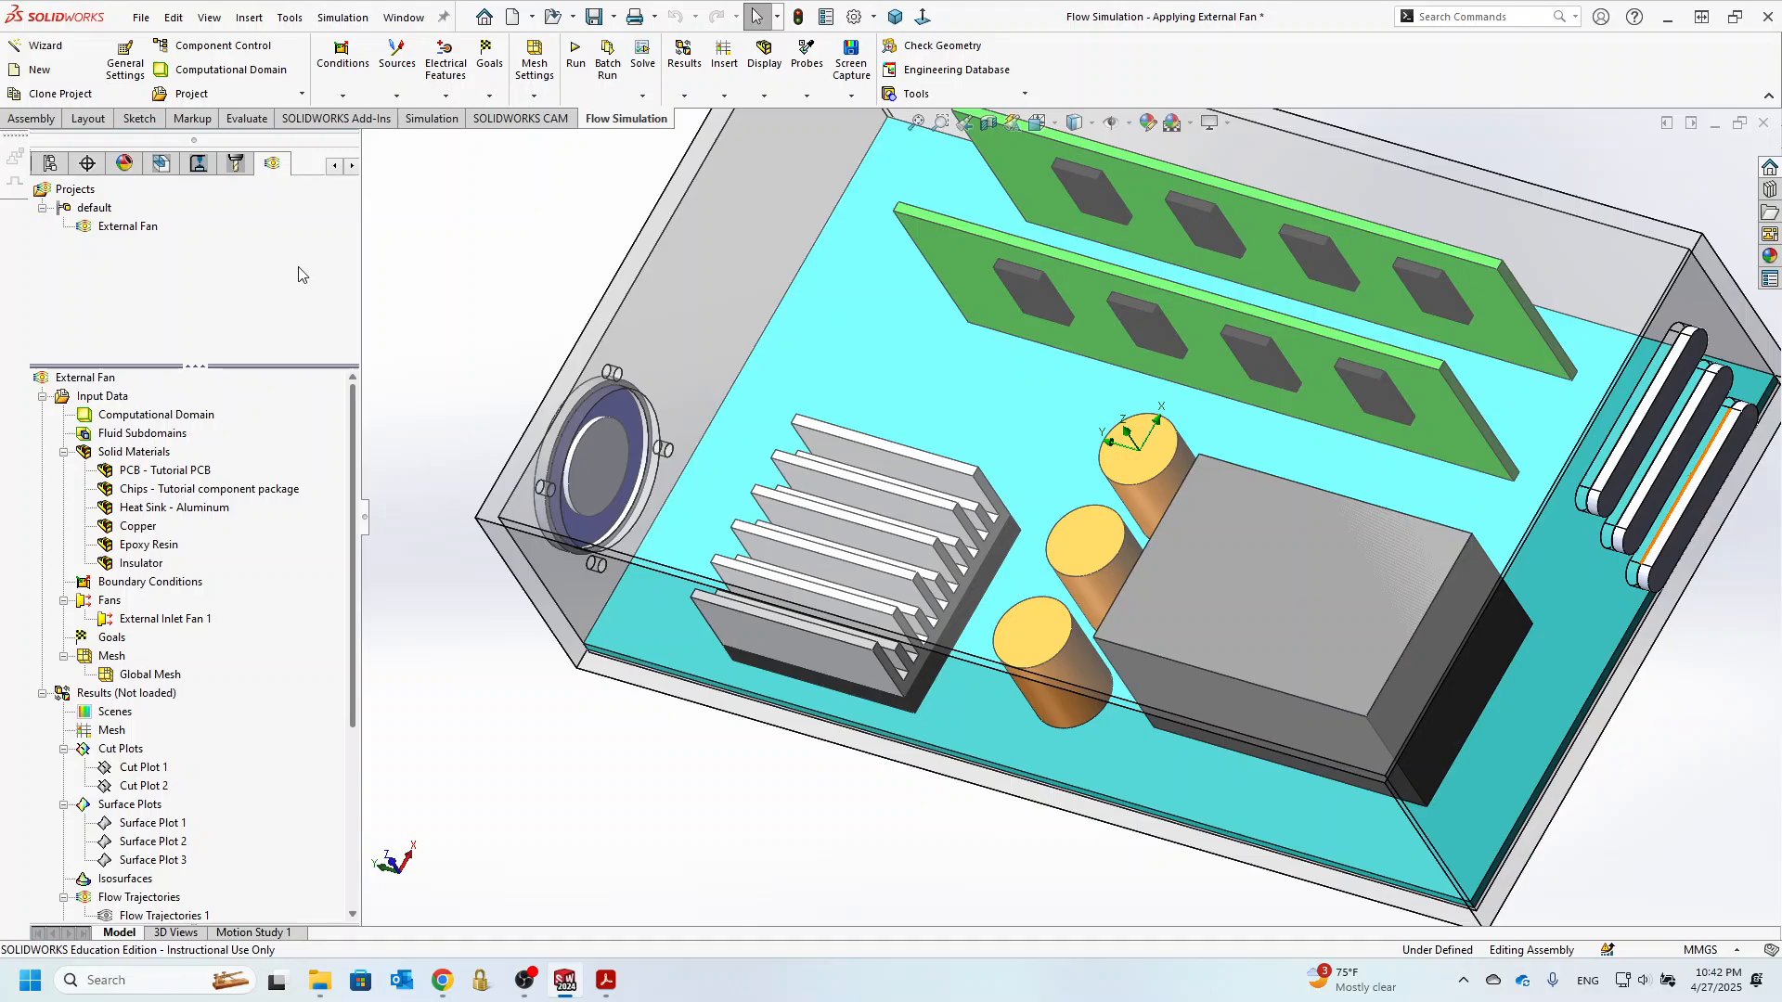
scroll(552, 640, up, 2)
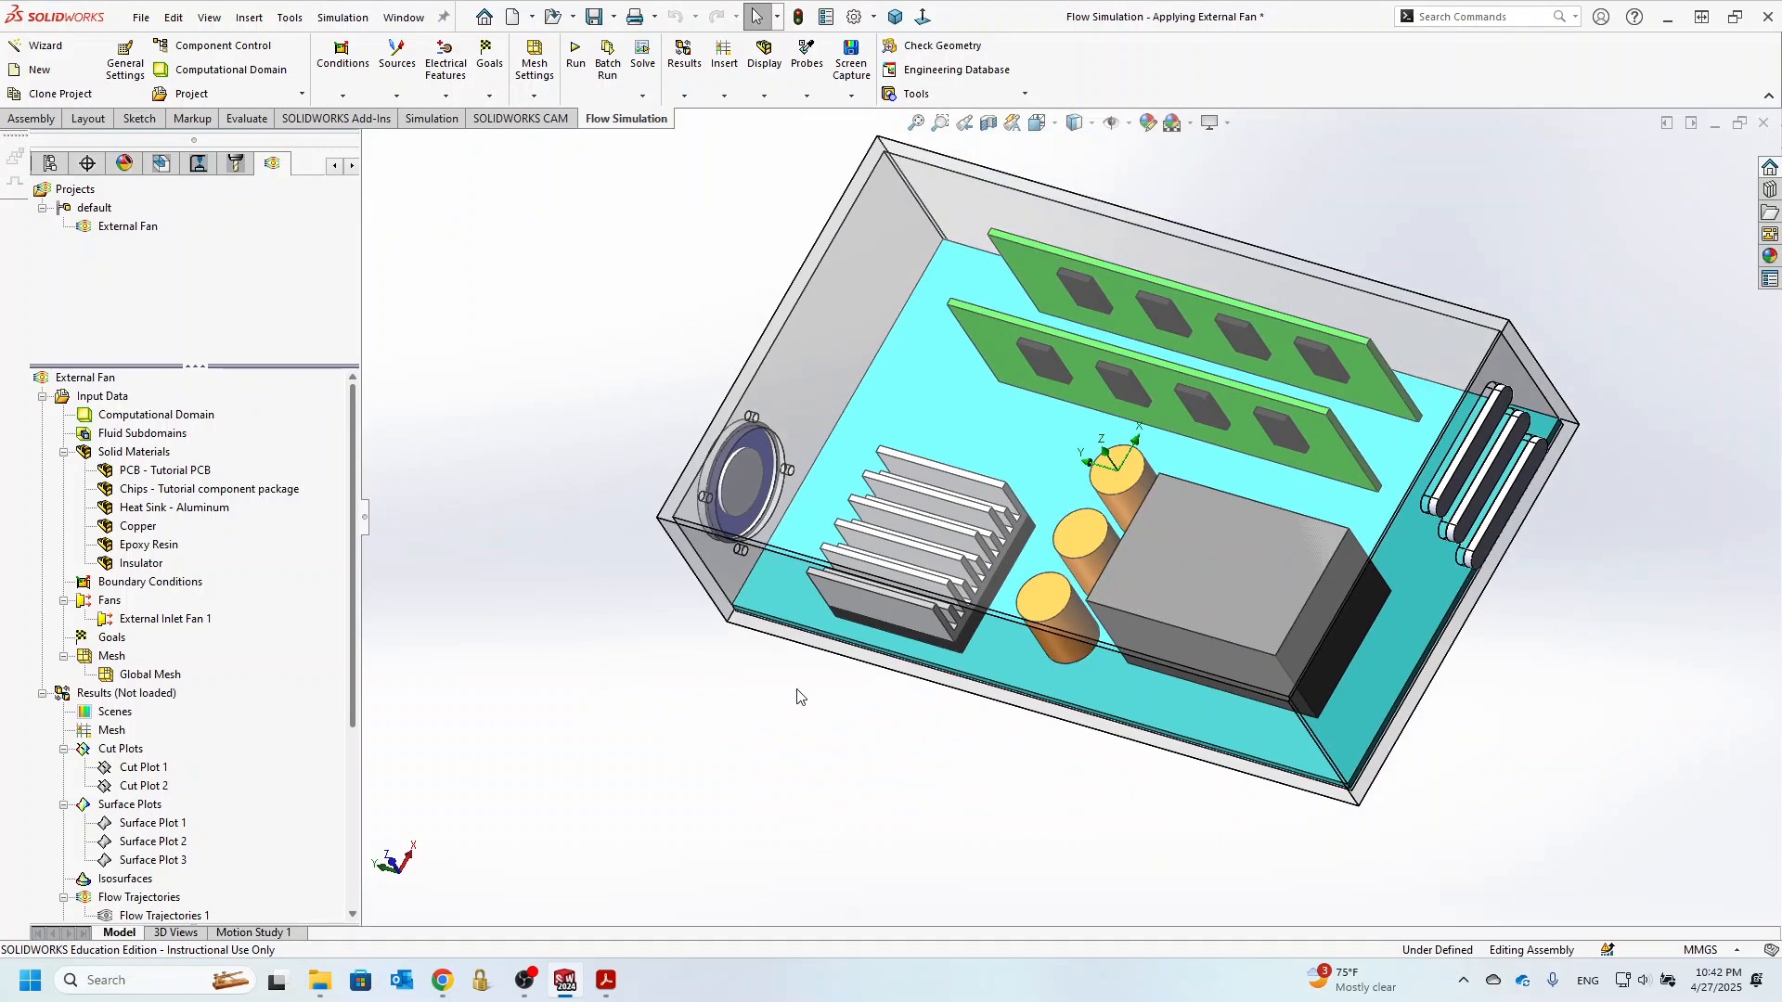
middle_drag(802, 696, 759, 634)
scroll(759, 634, down, 3)
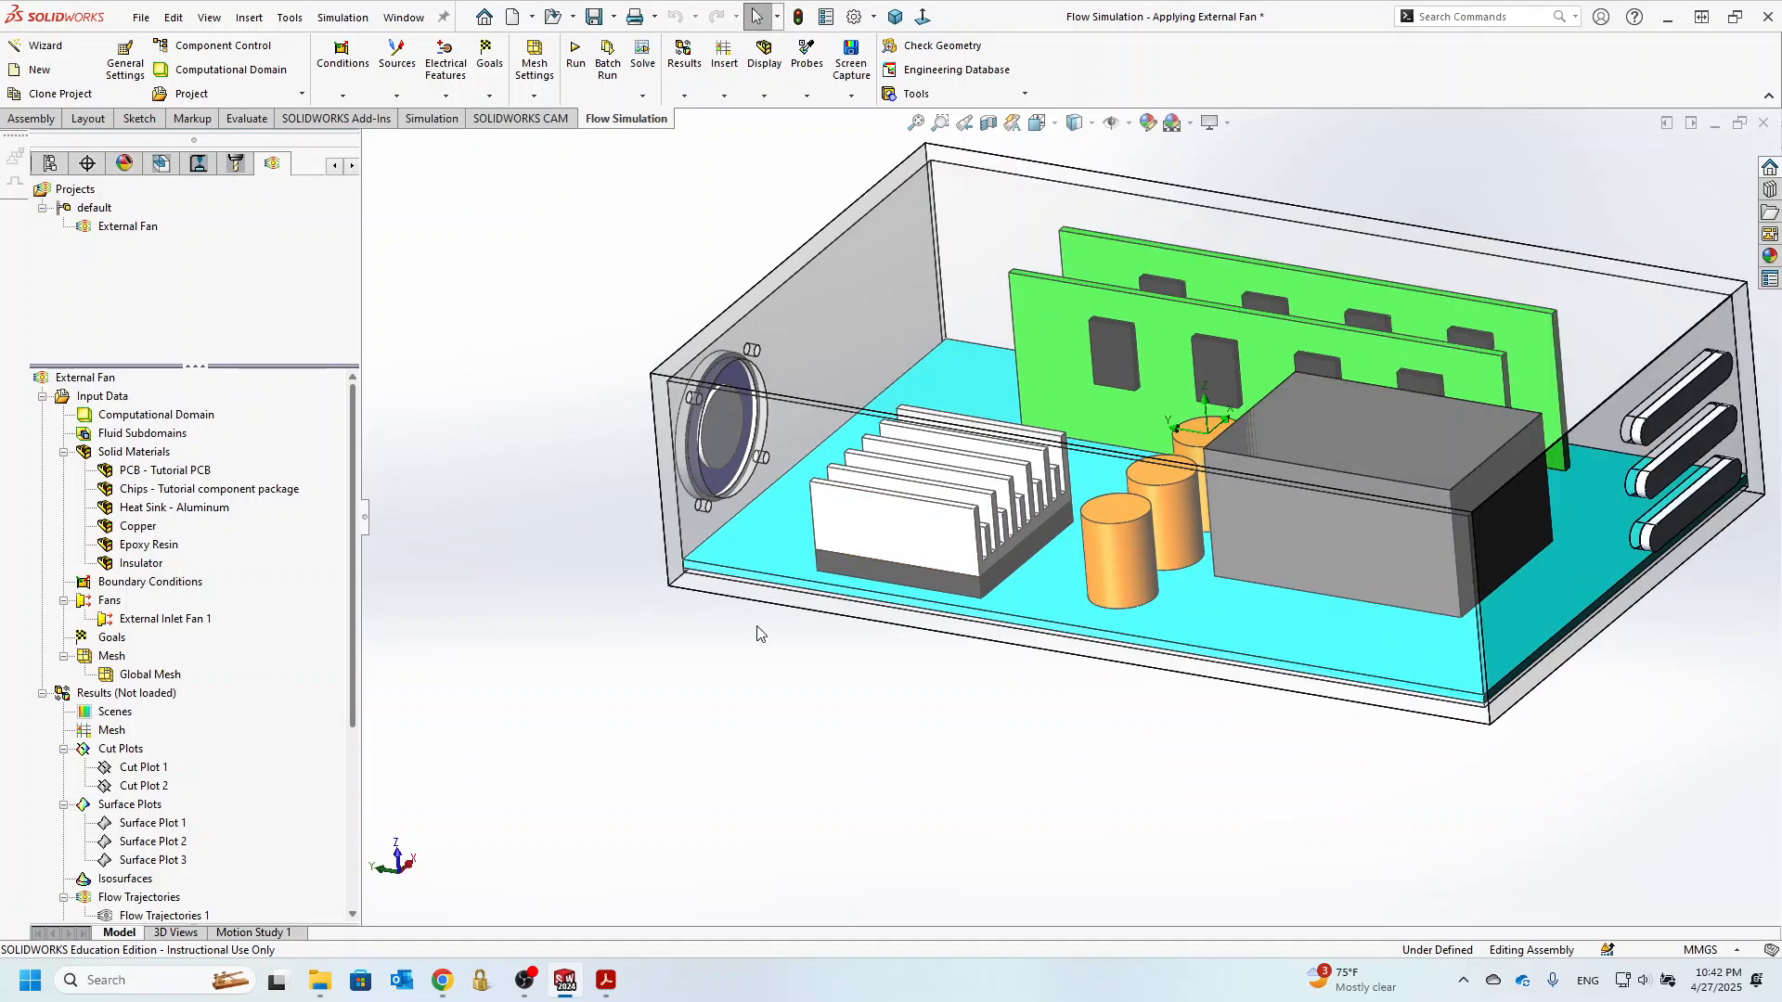
scroll(752, 597, down, 2)
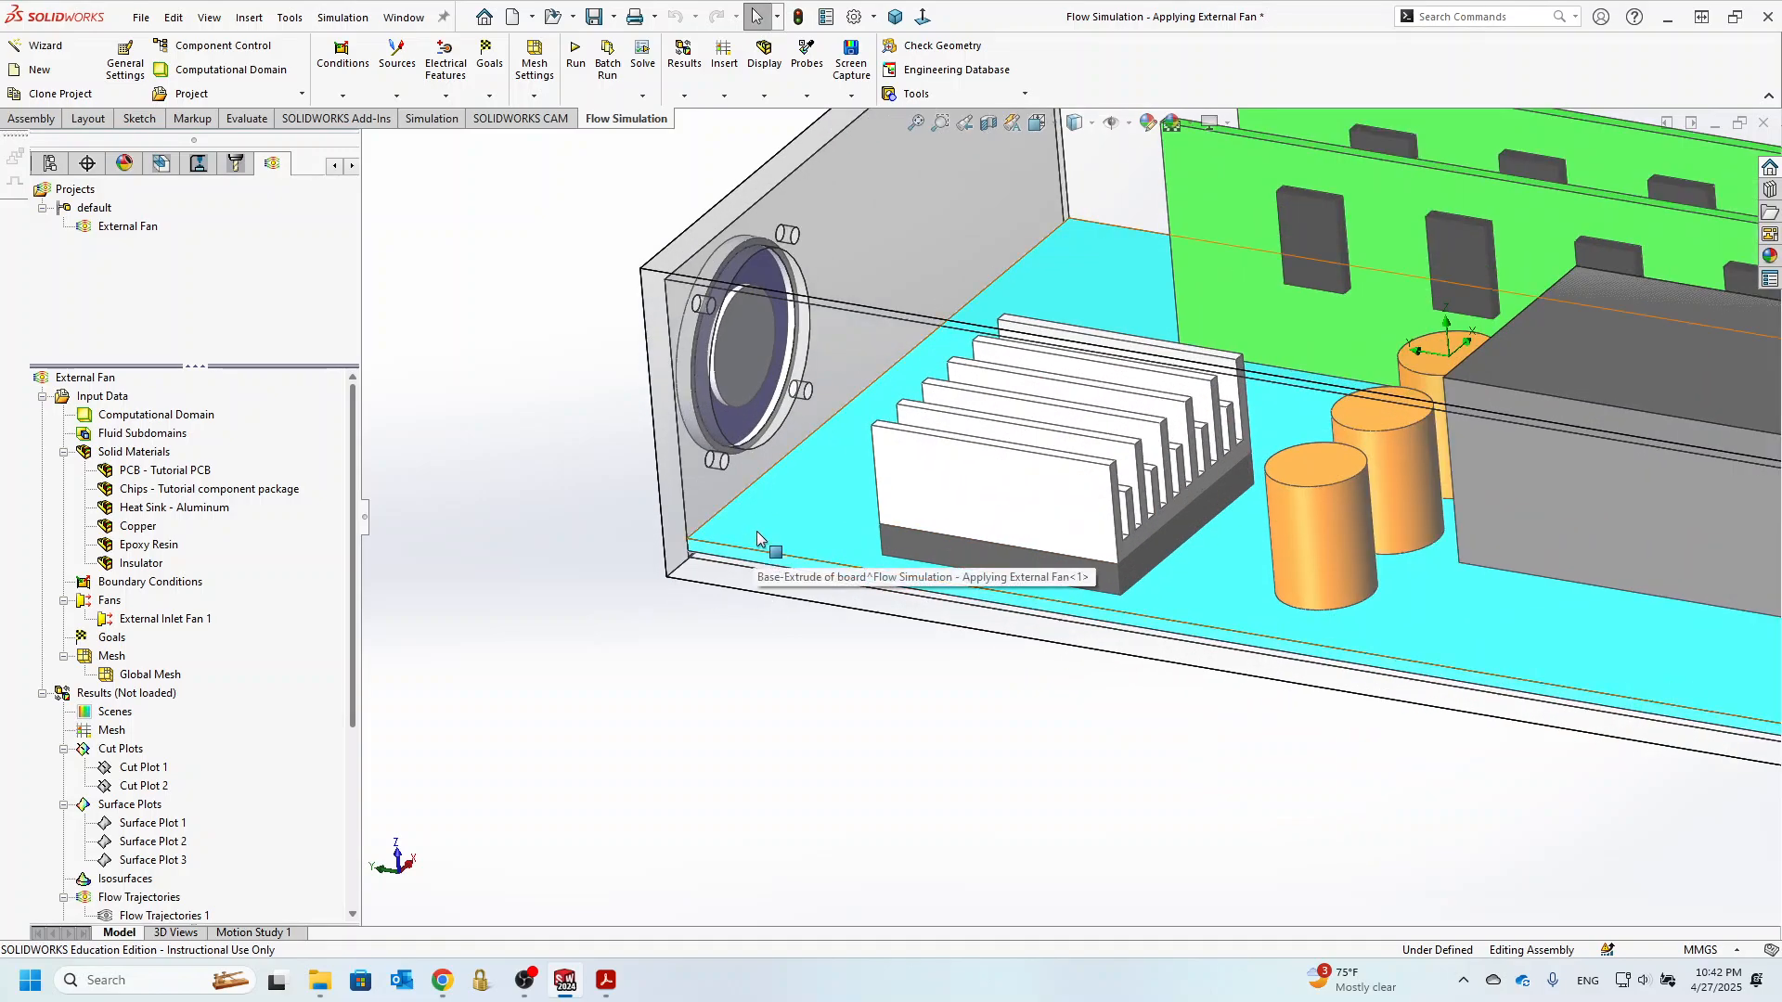
scroll(756, 536, up, 3)
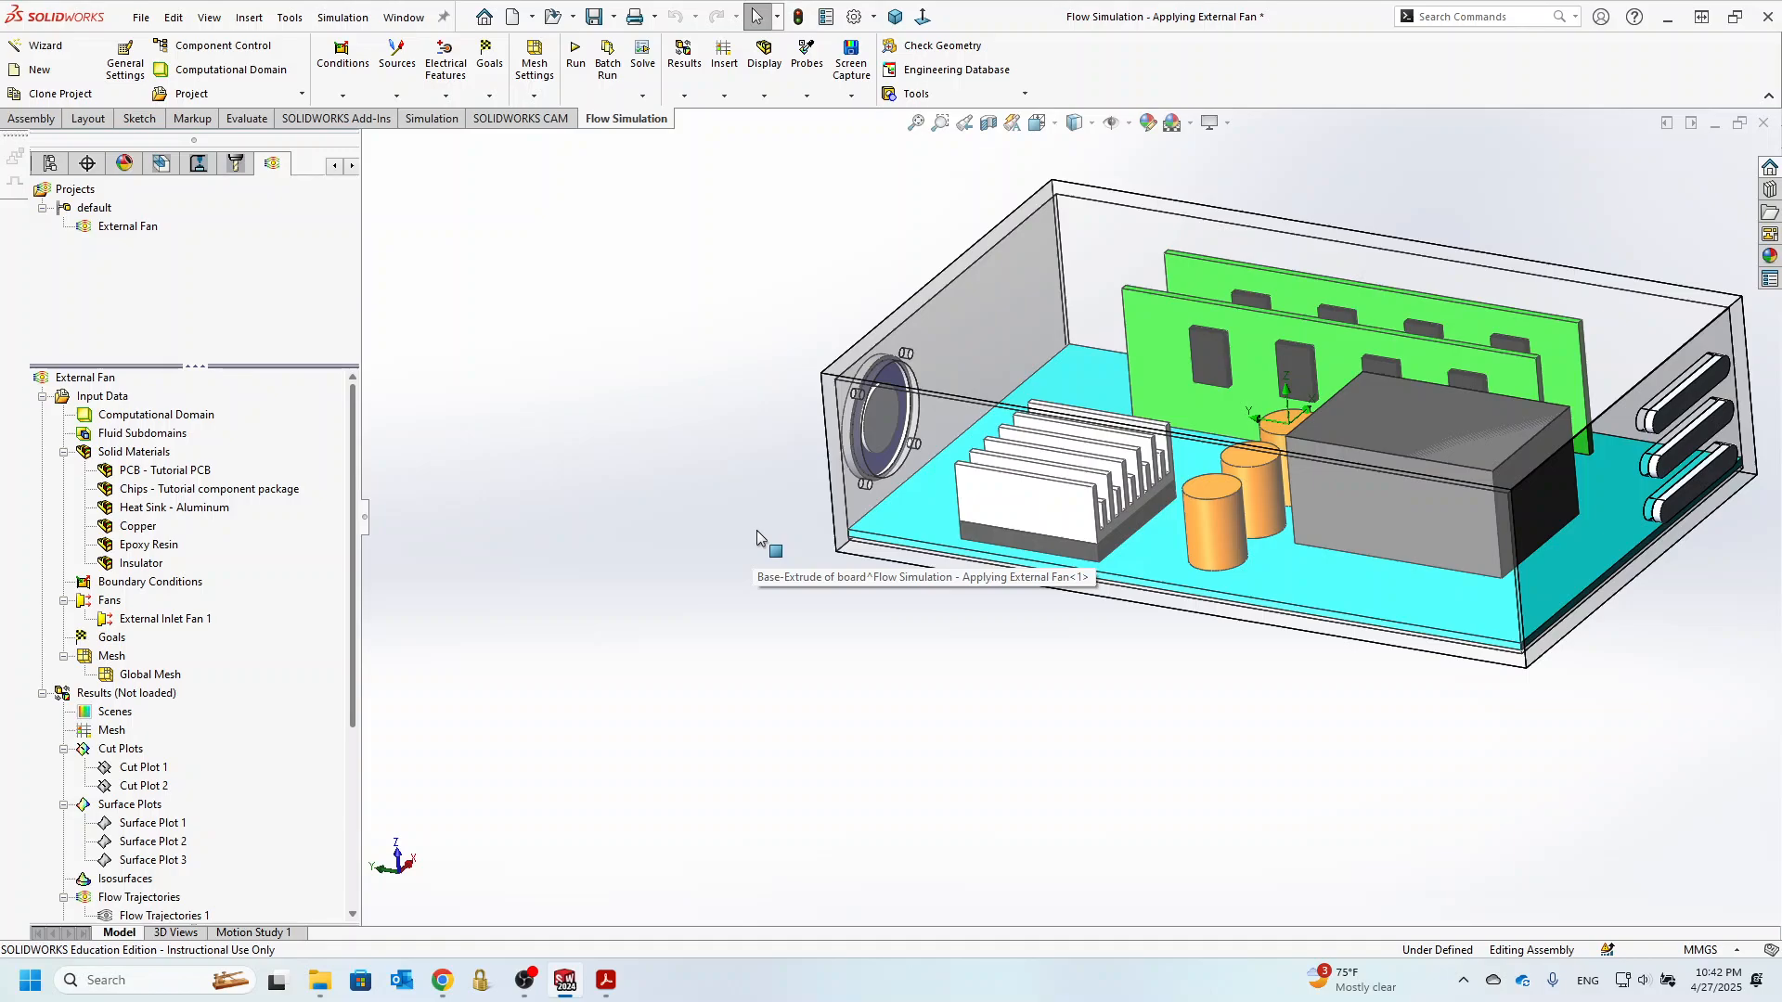
scroll(1184, 598, up, 2)
middle_drag(1249, 550, 1243, 590)
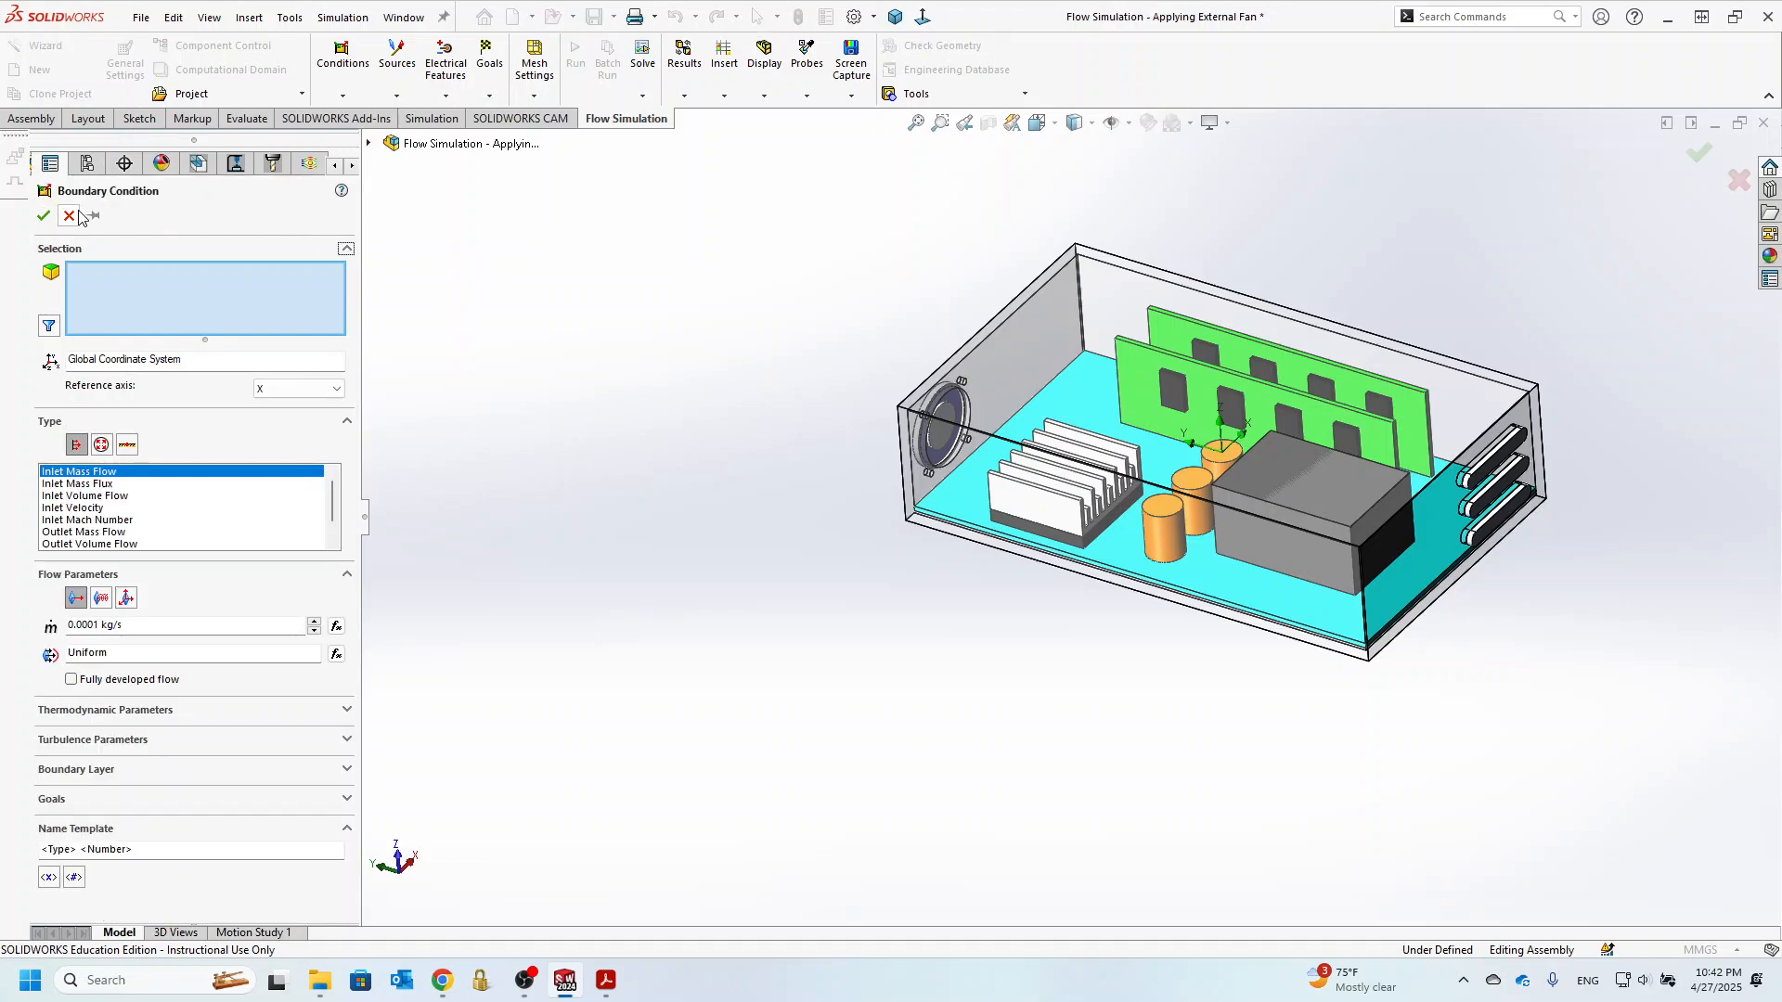
click(70, 213)
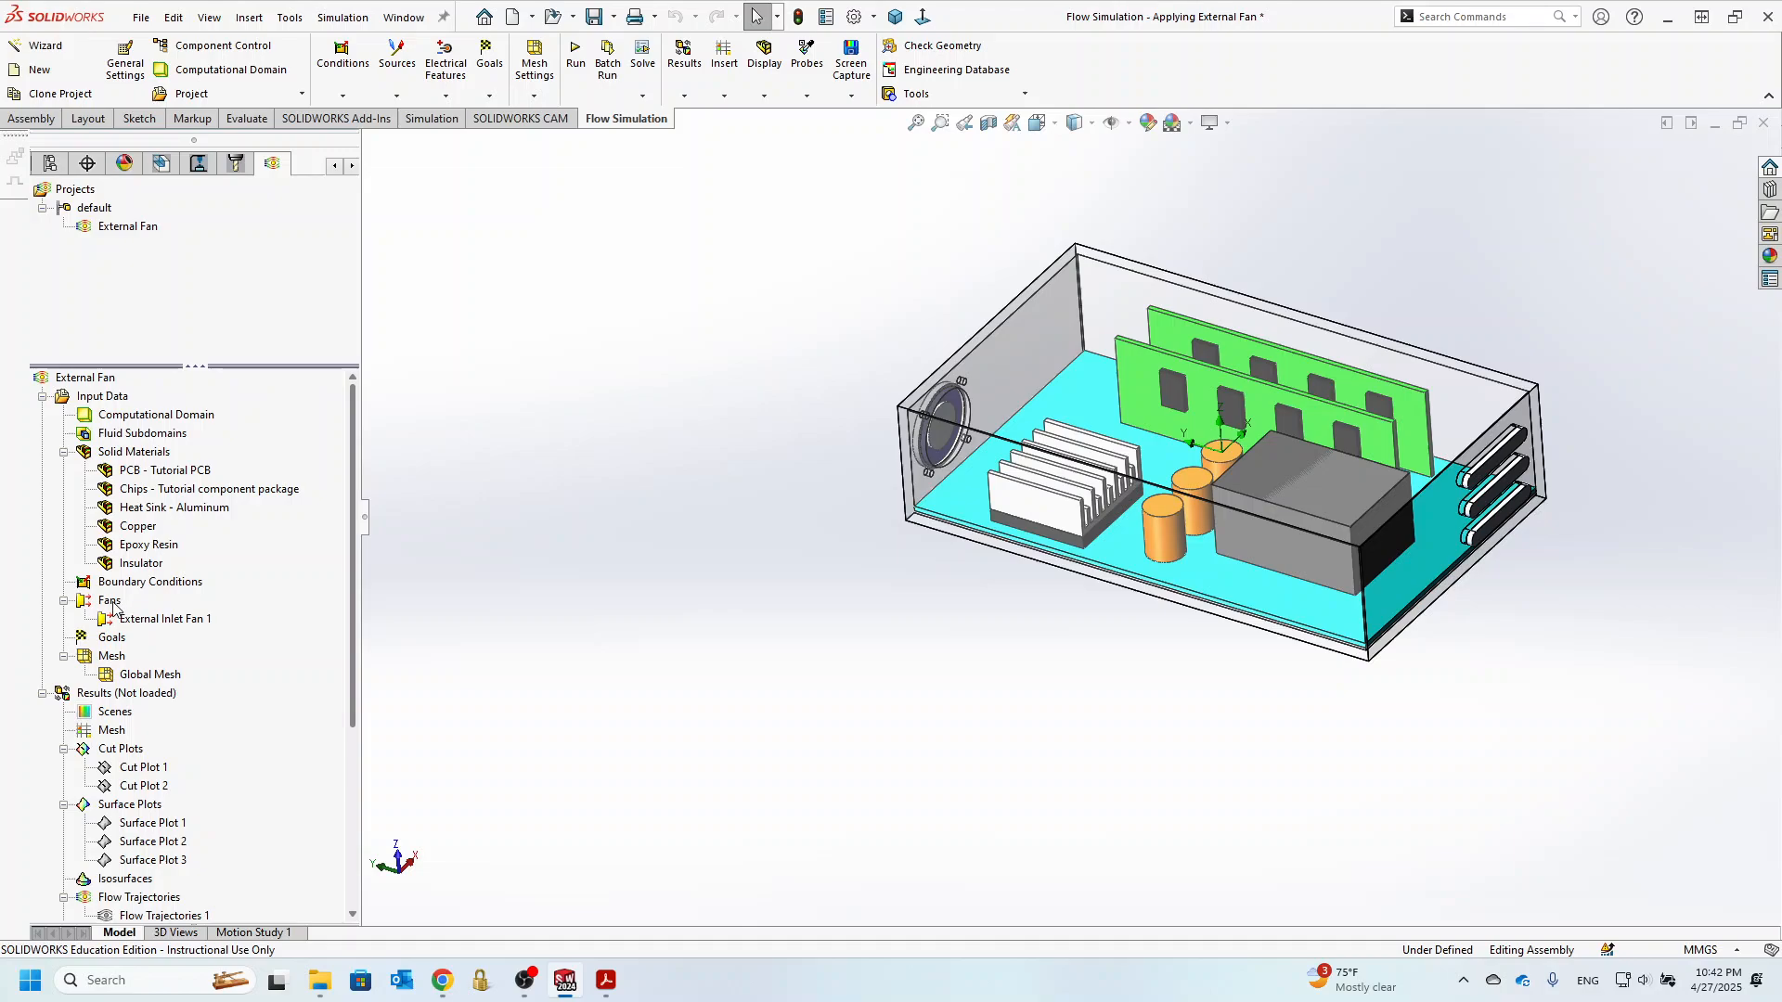
- Open the existing external inlet fan's definition and review its type, fluid exit face and selected fan model
click(135, 620)
right_click(136, 622)
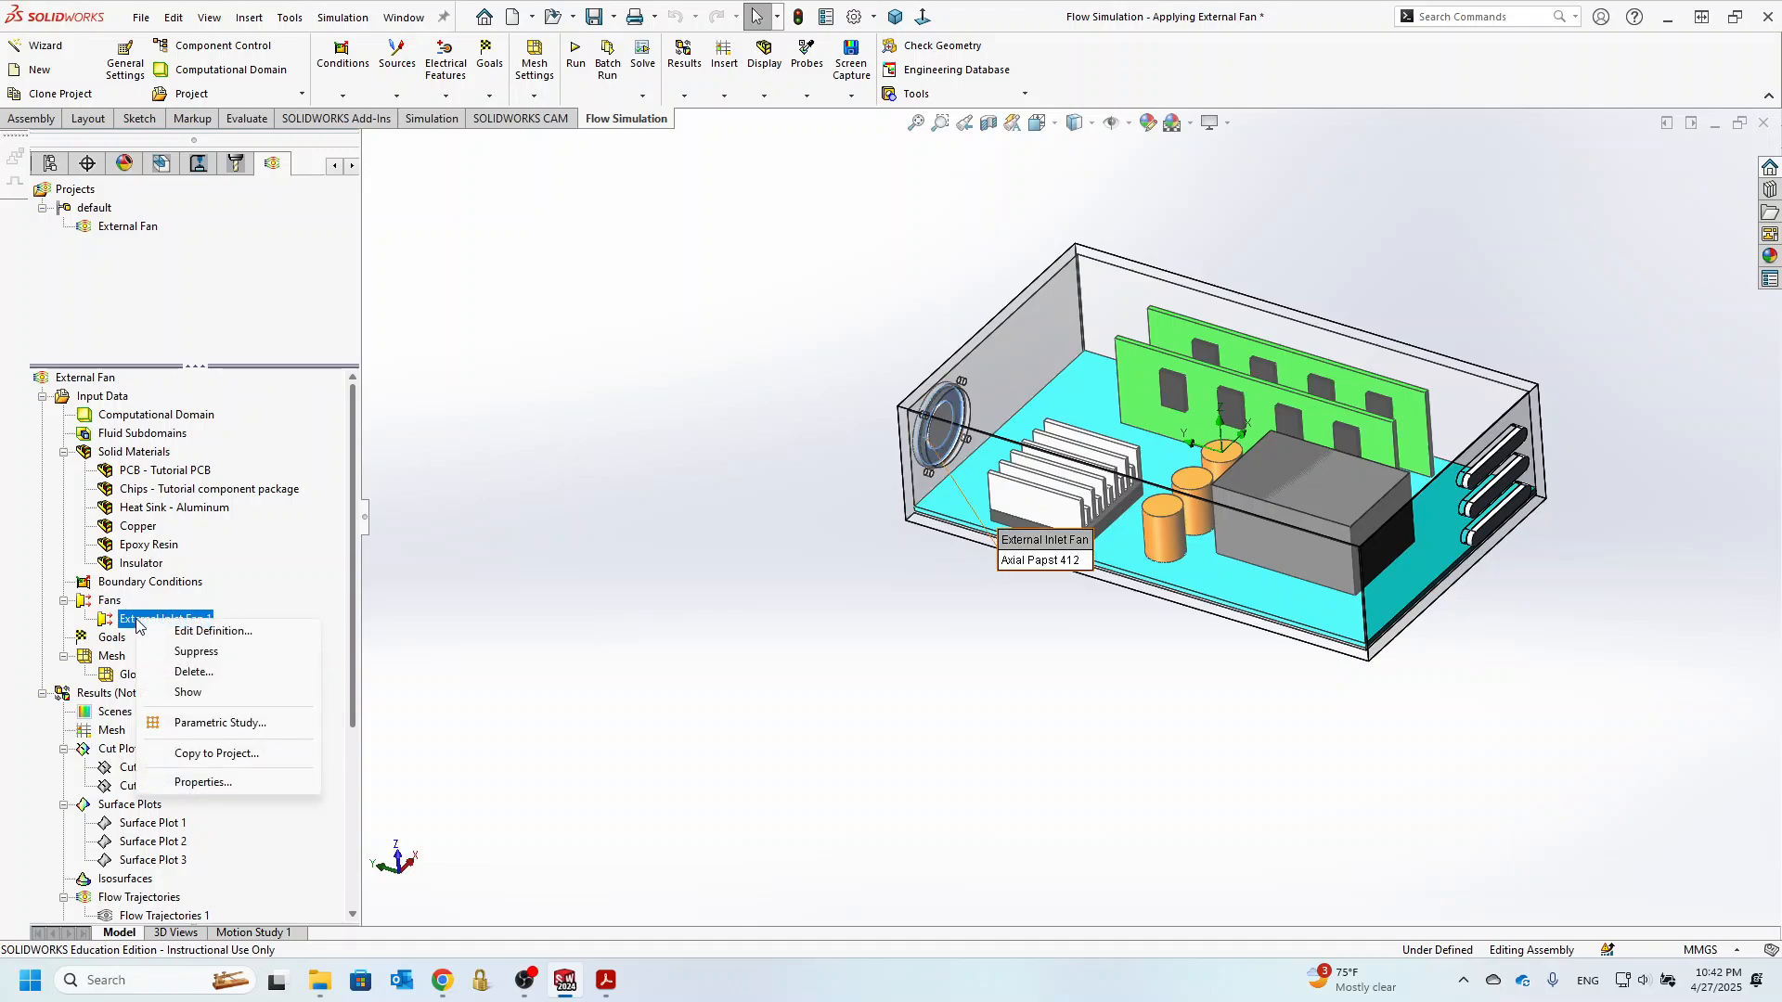
click(176, 634)
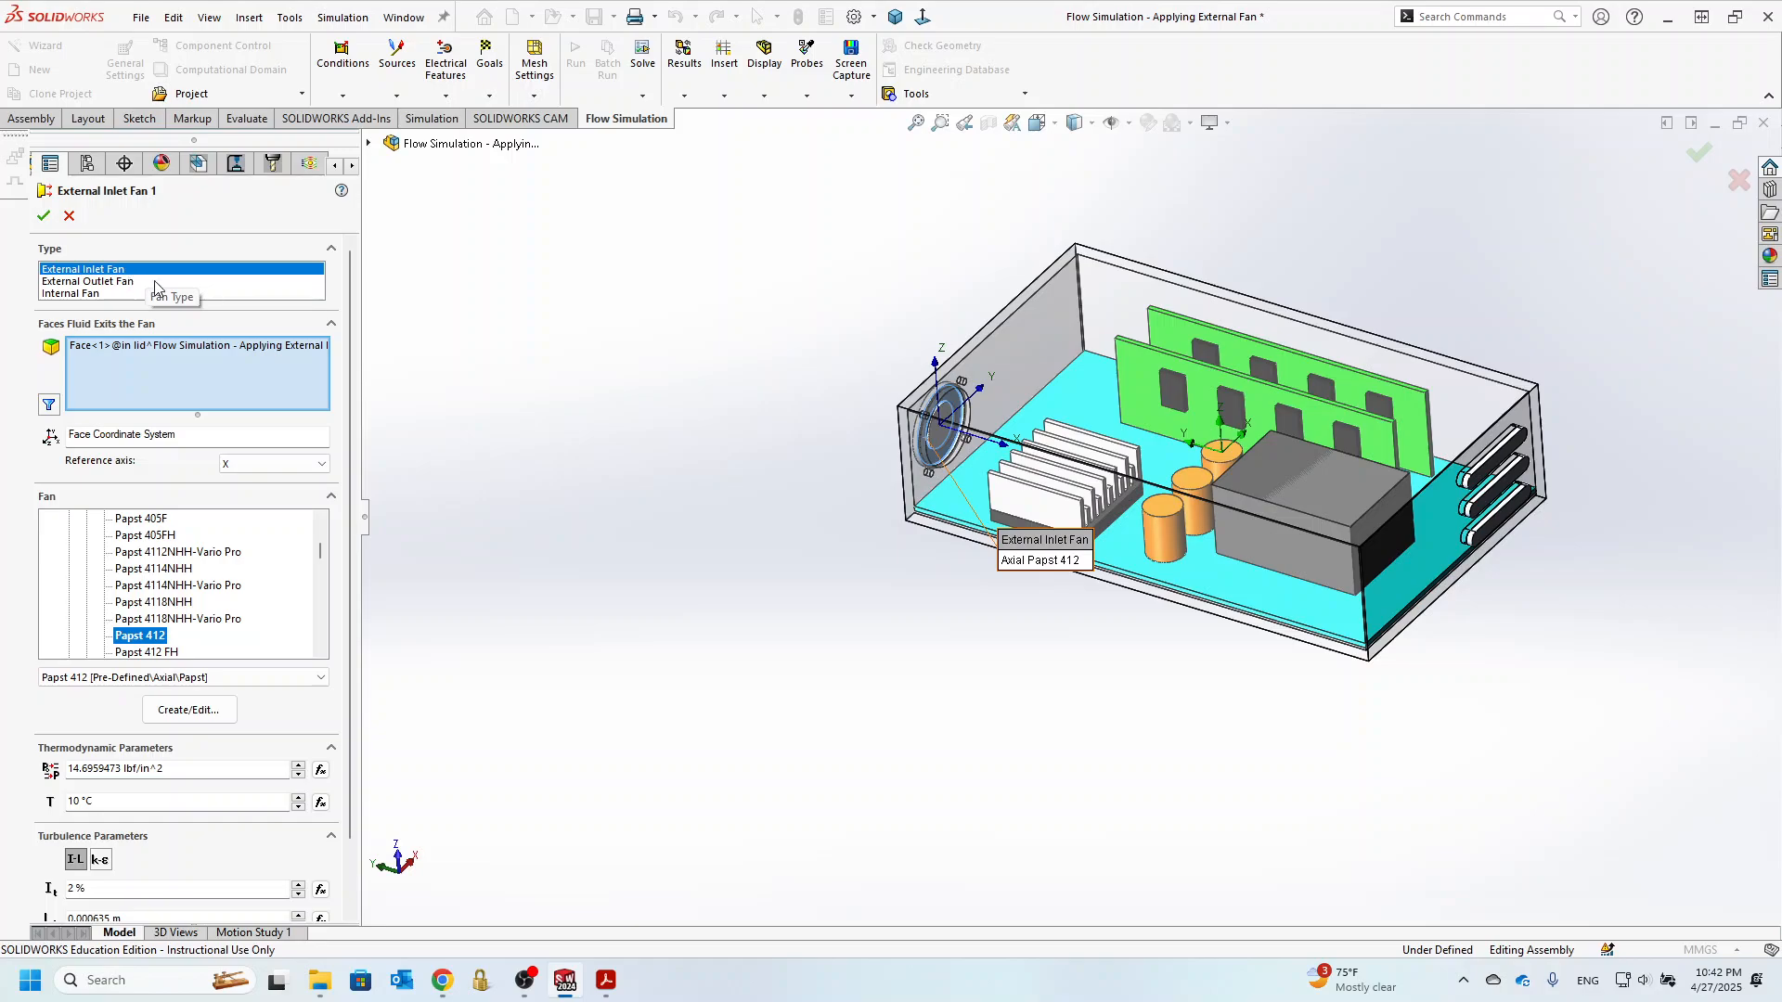
scroll(937, 422, down, 3)
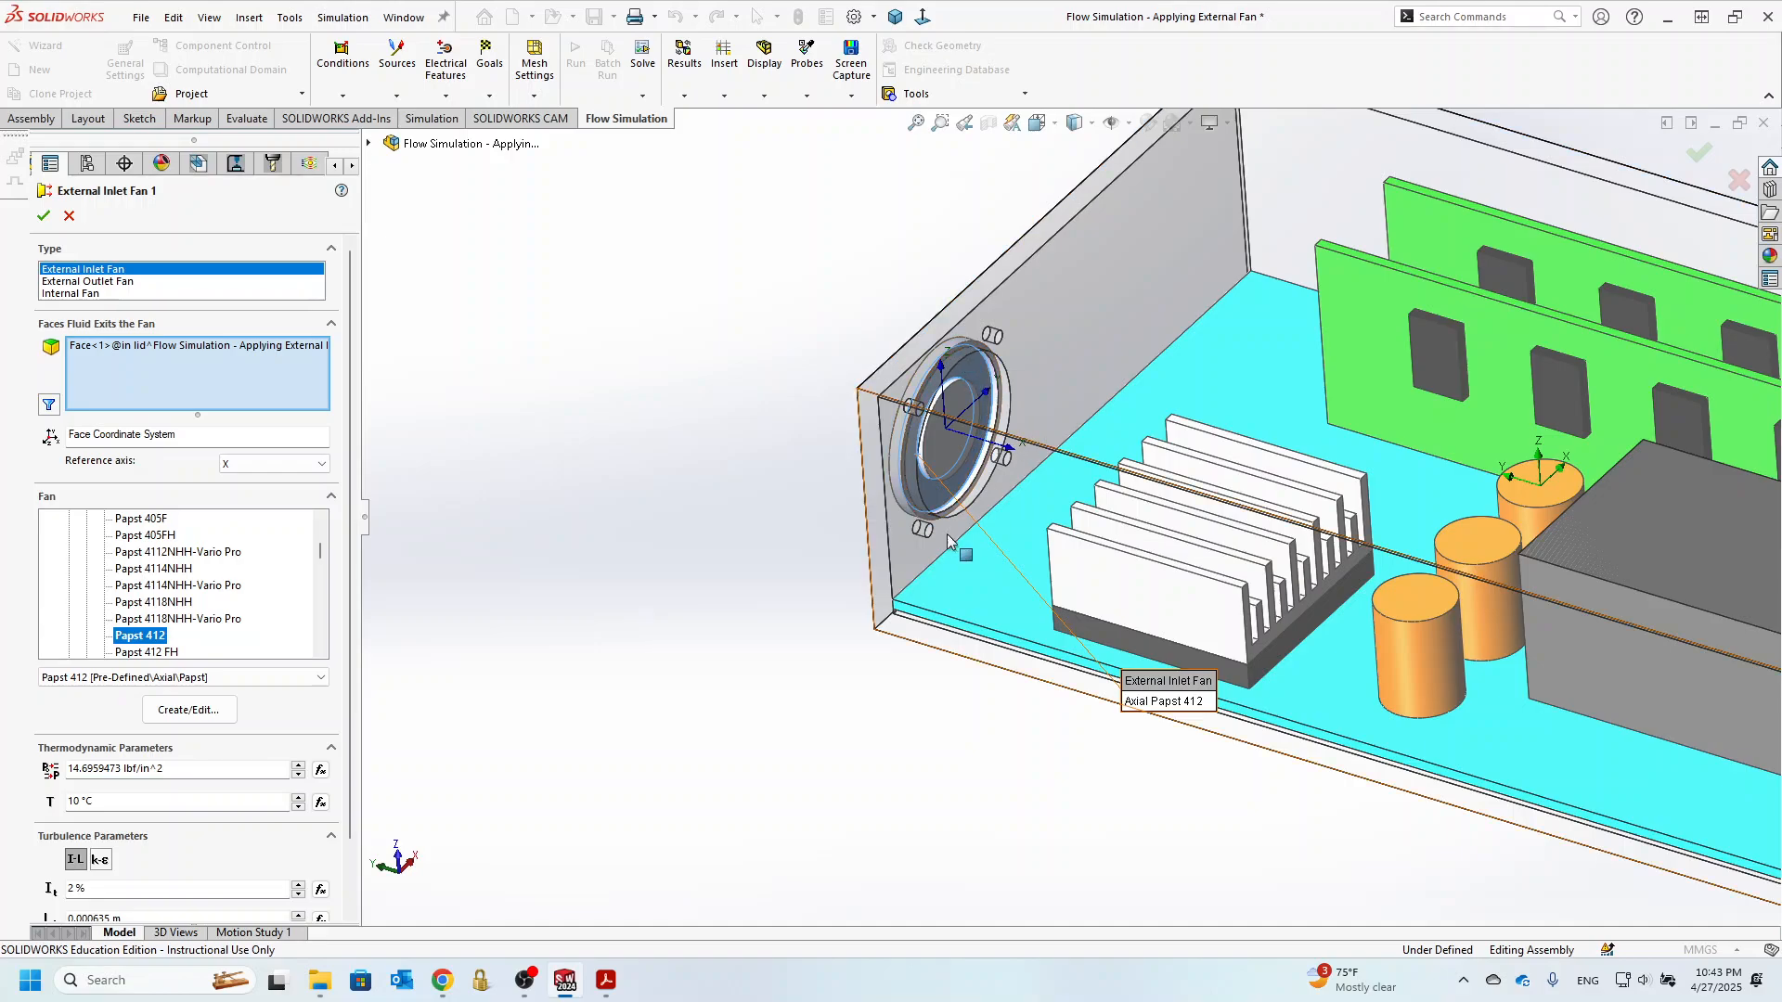
scroll(1021, 397, down, 3)
middle_drag(1009, 396, 882, 382)
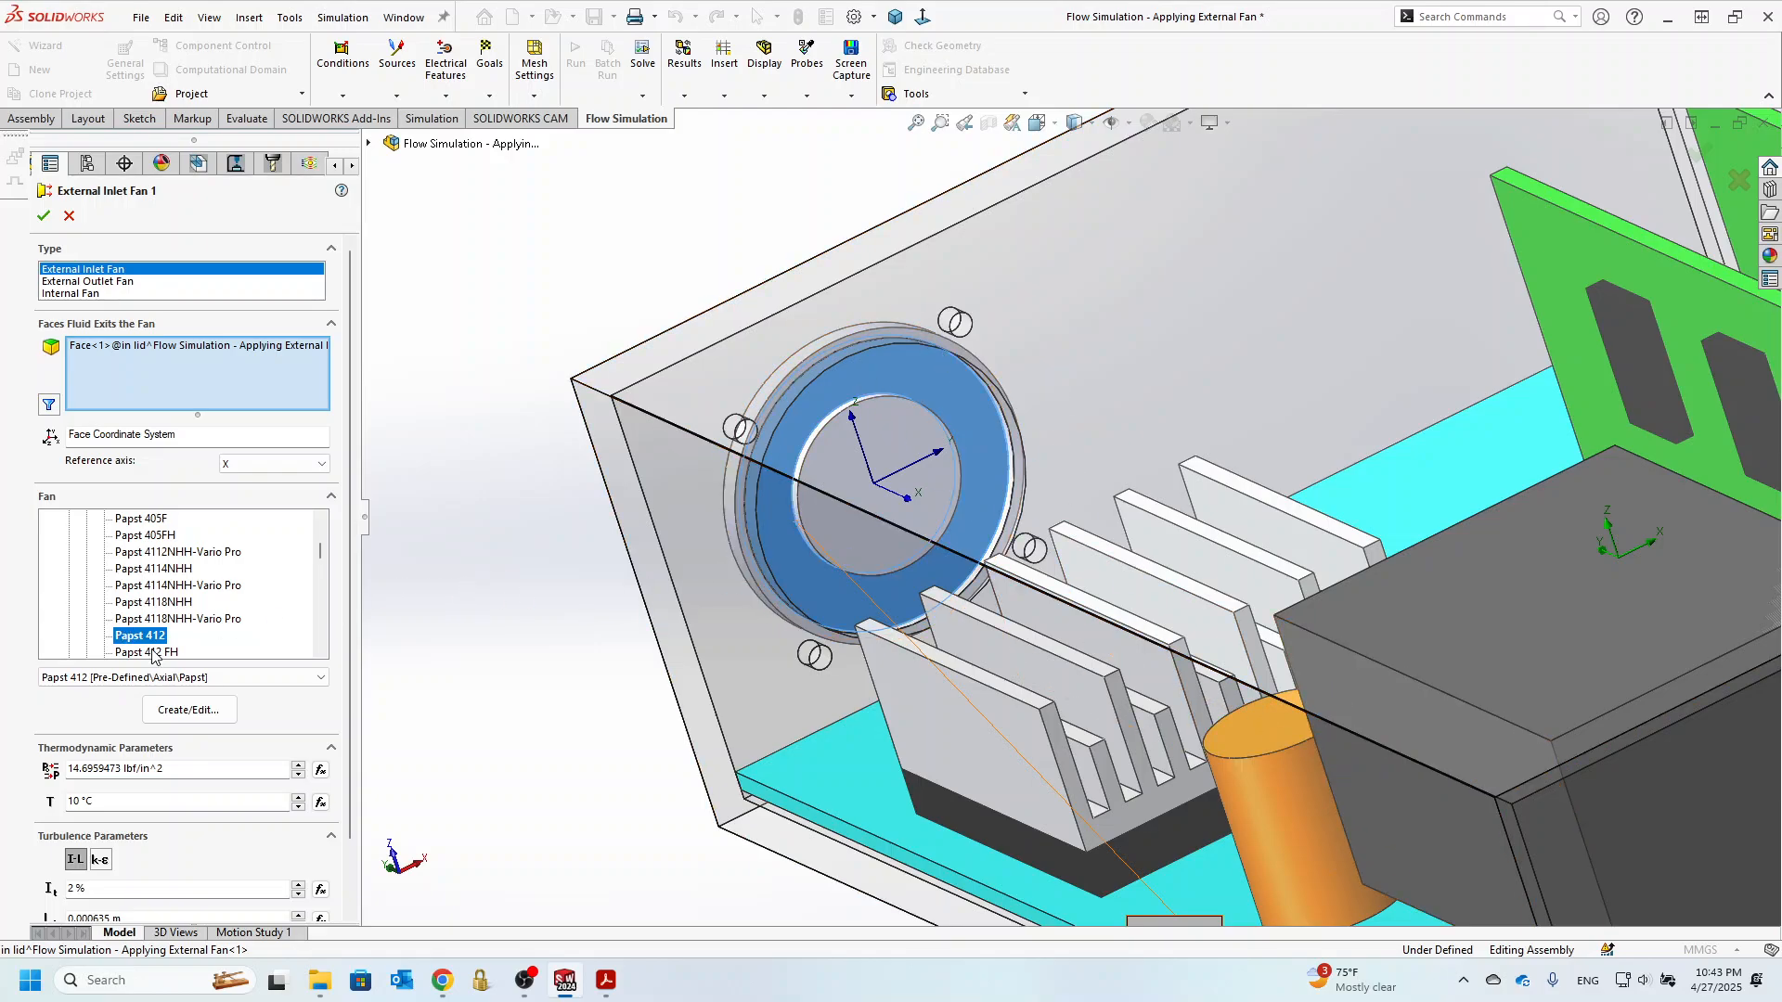
scroll(160, 561, up, 10)
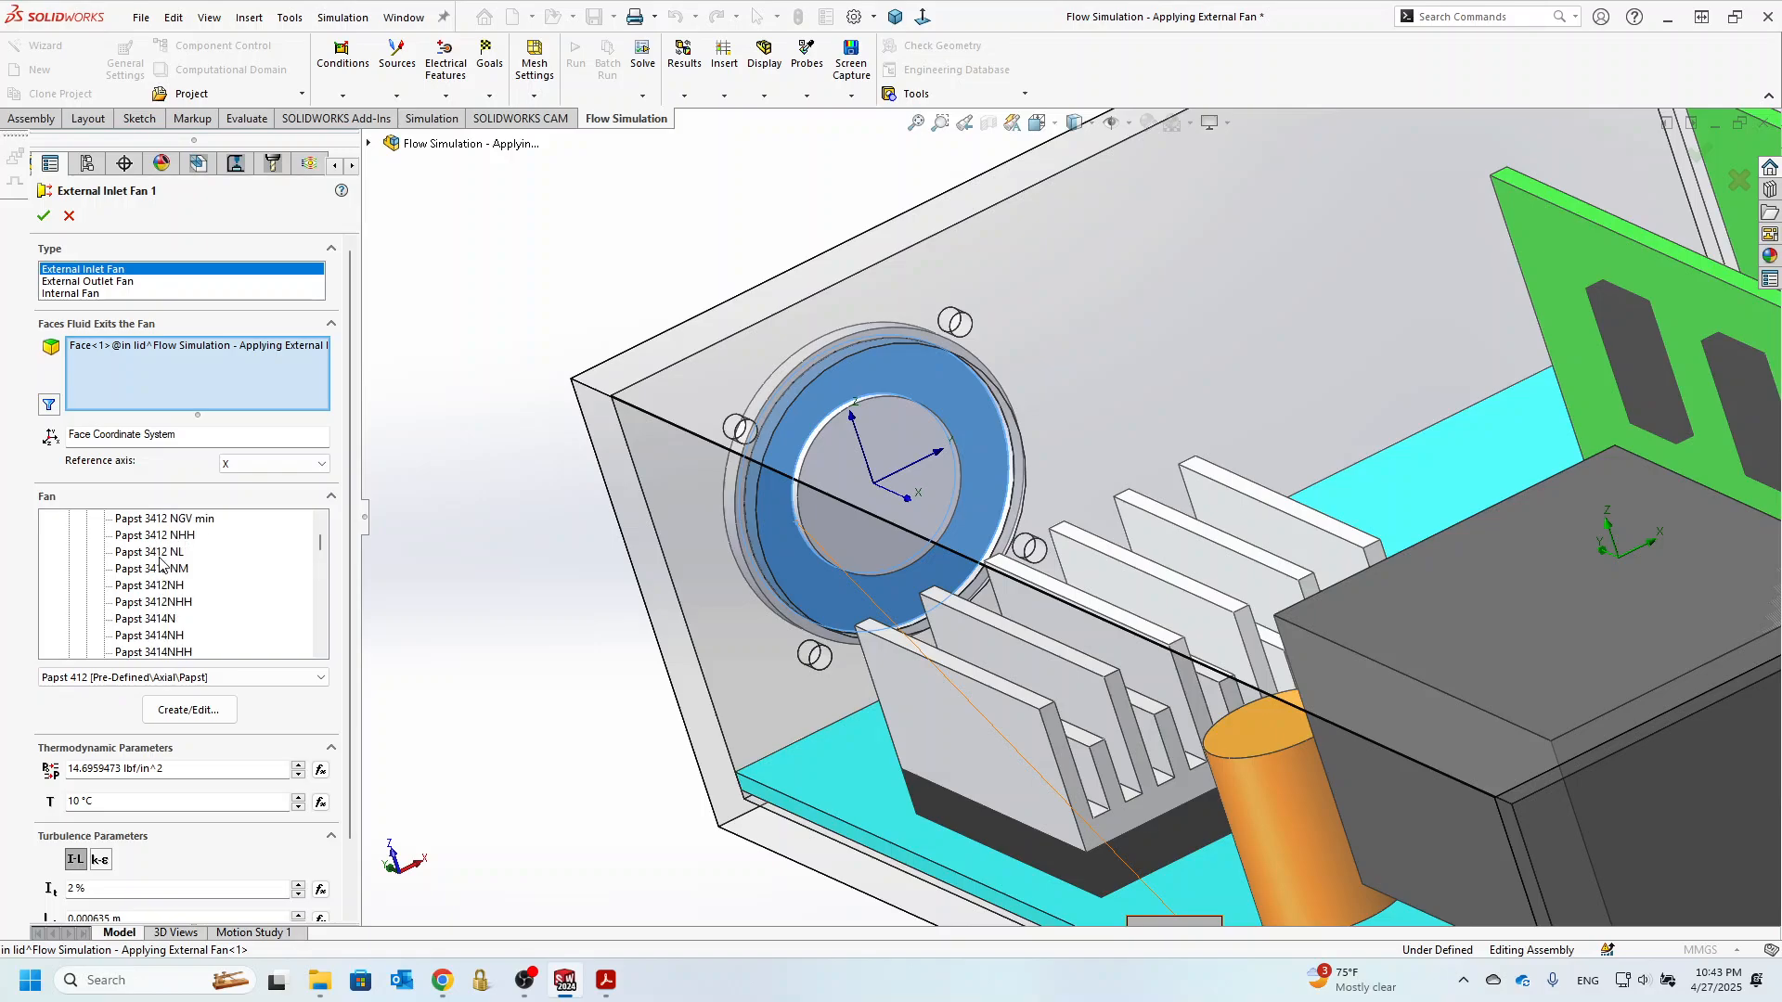
scroll(154, 561, down, 3)
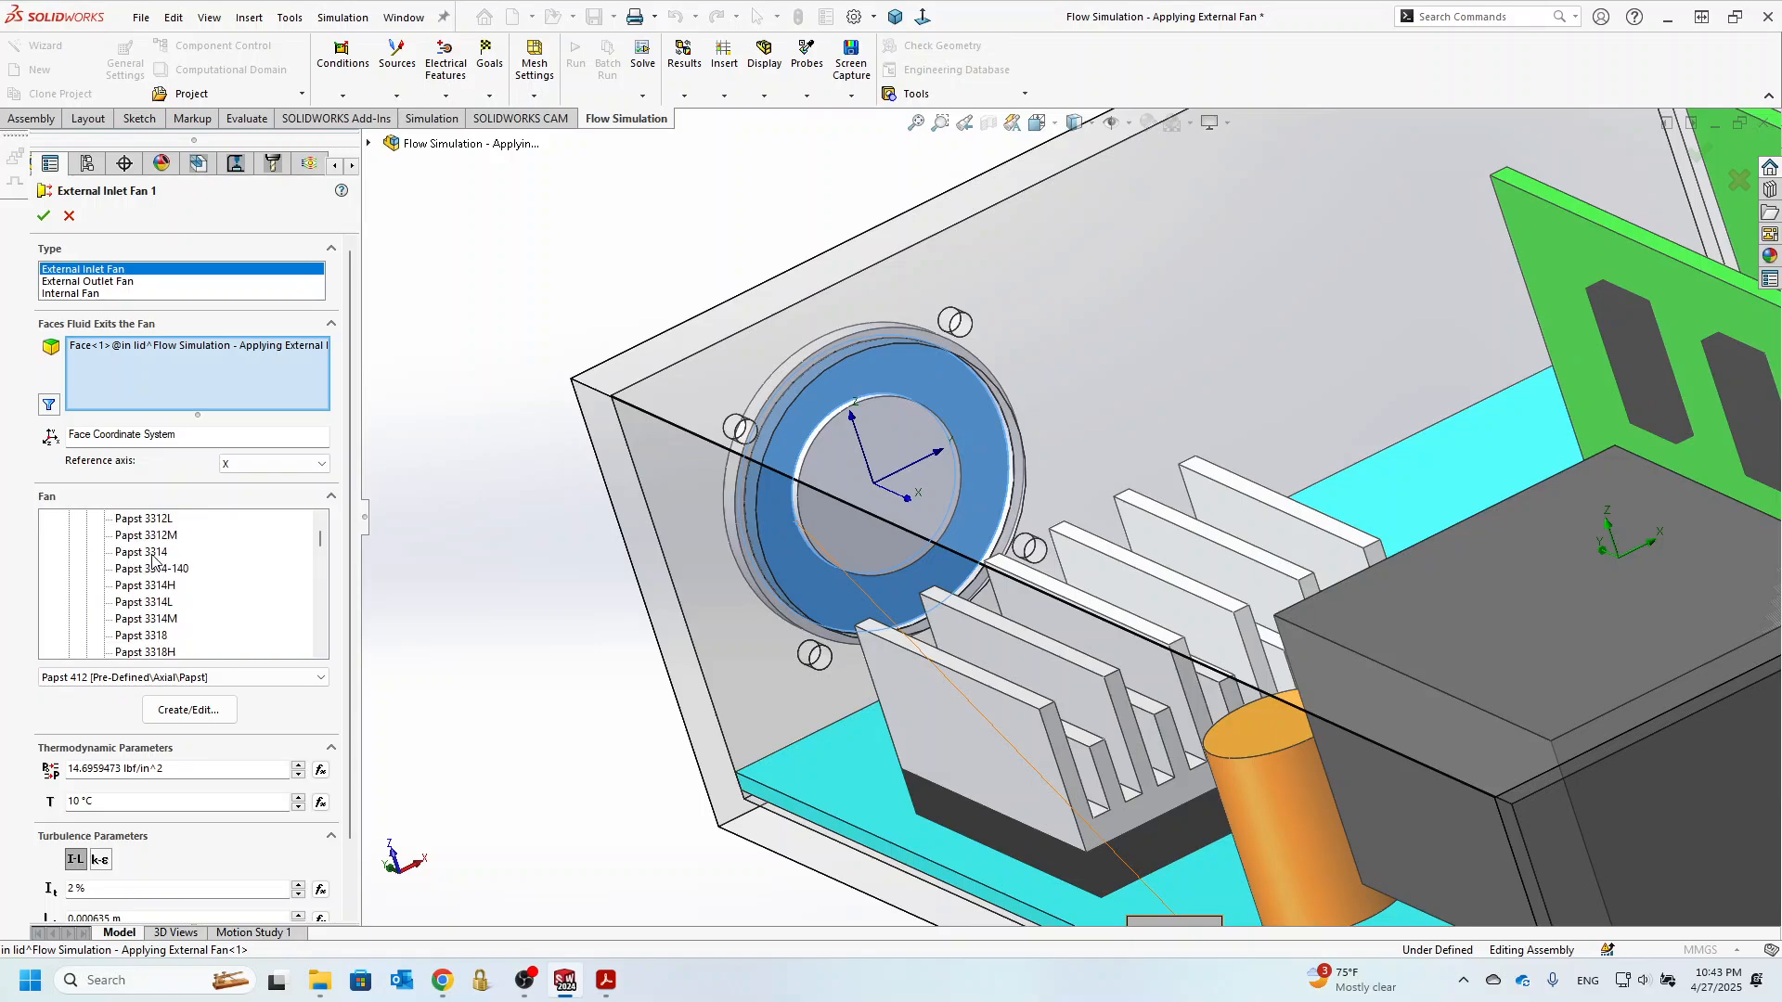
scroll(128, 547, down, 5)
scroll(131, 555, down, 2)
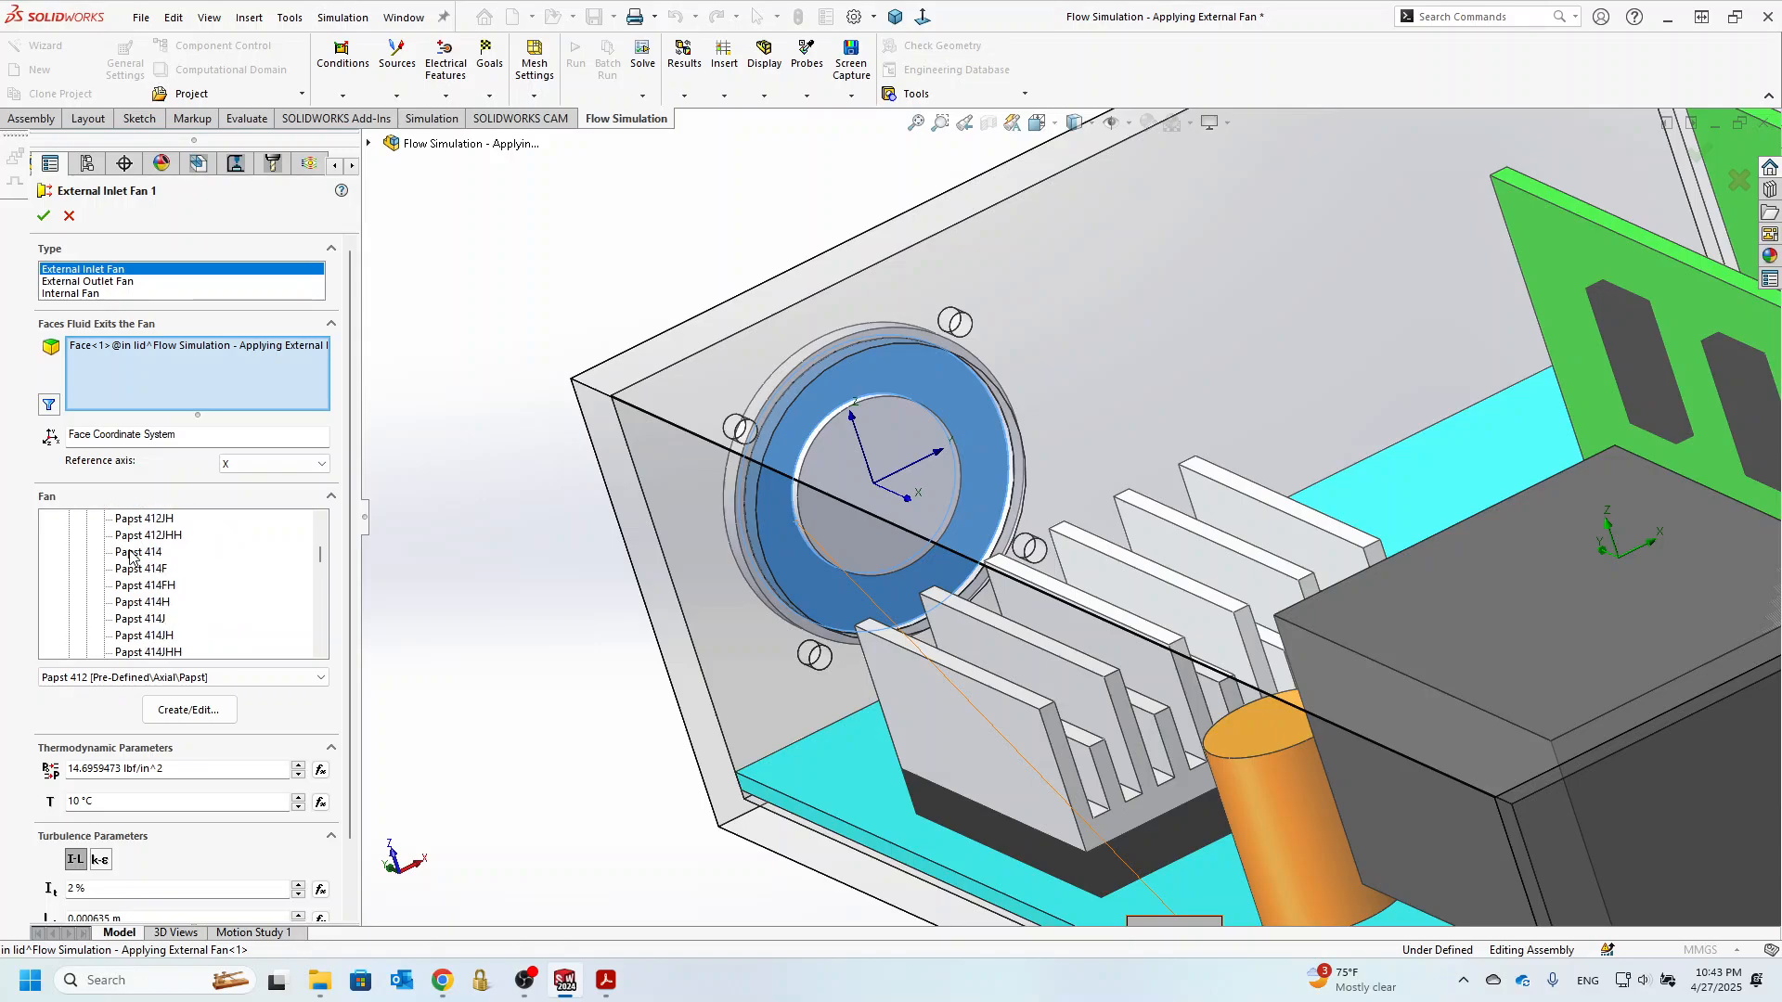
- Check the fan specification in the assignment PDF, then switch back to SOLIDWORKS and close the fan definition
click(604, 982)
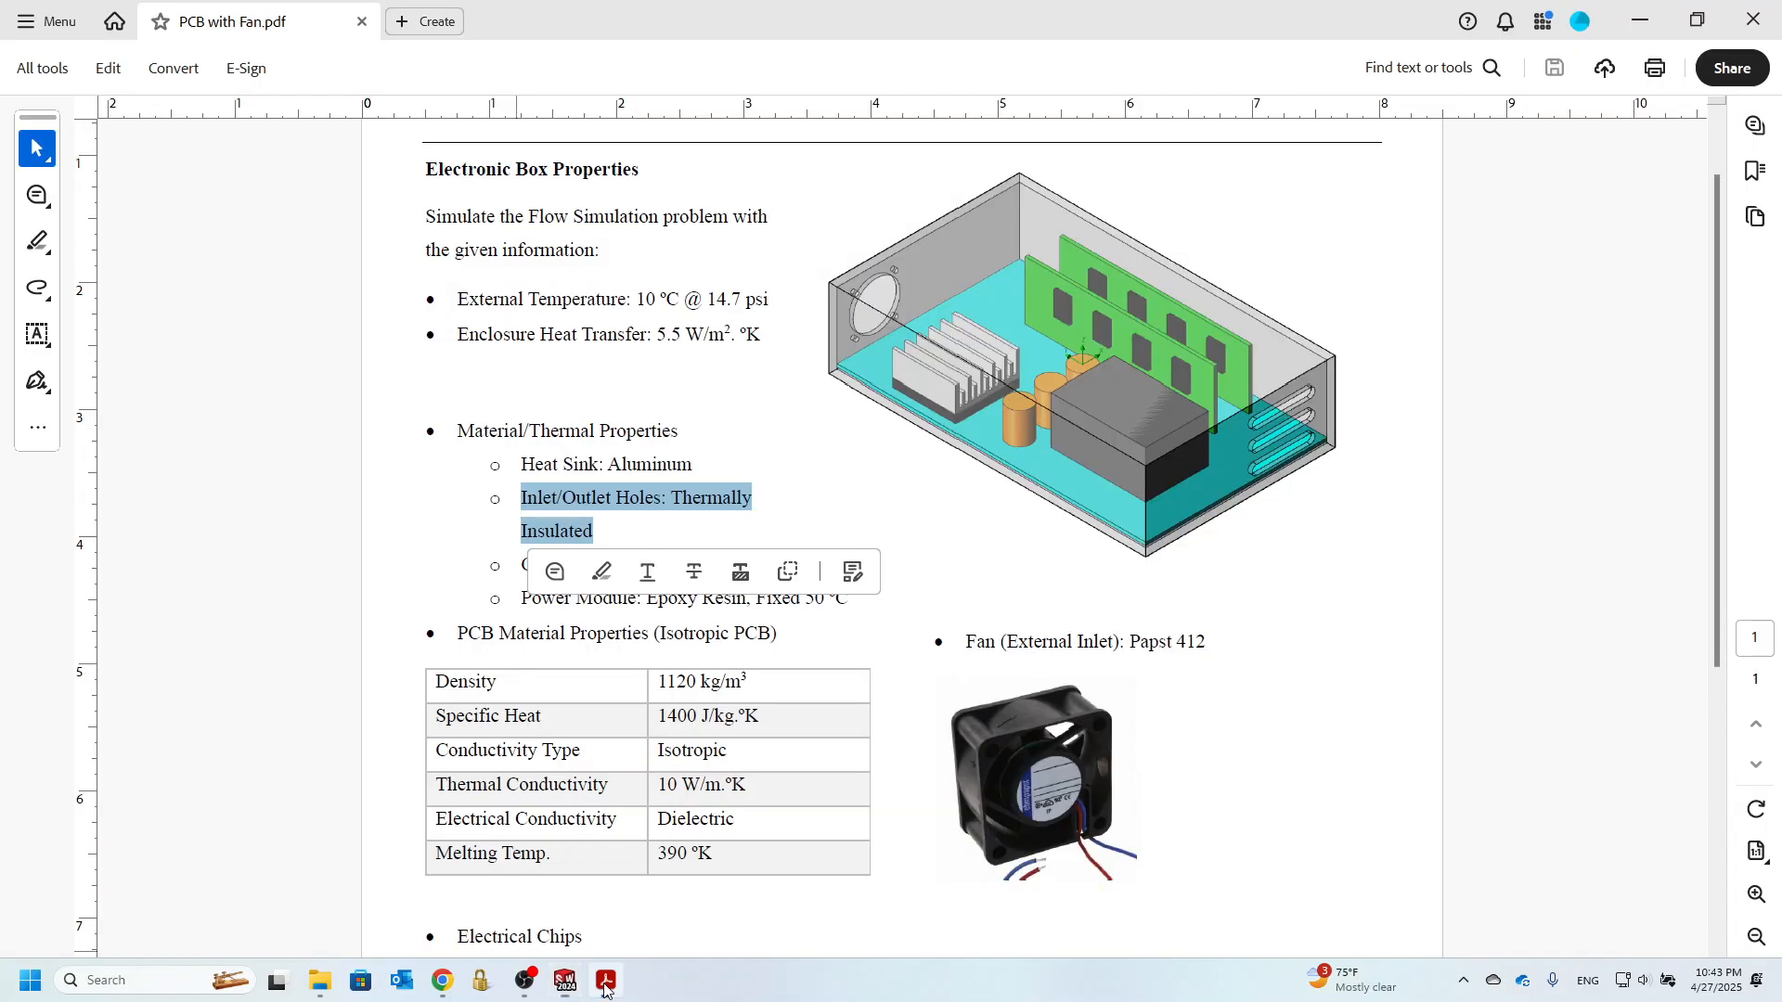
scroll(1081, 688, down, 2)
scroll(1081, 688, down, 1)
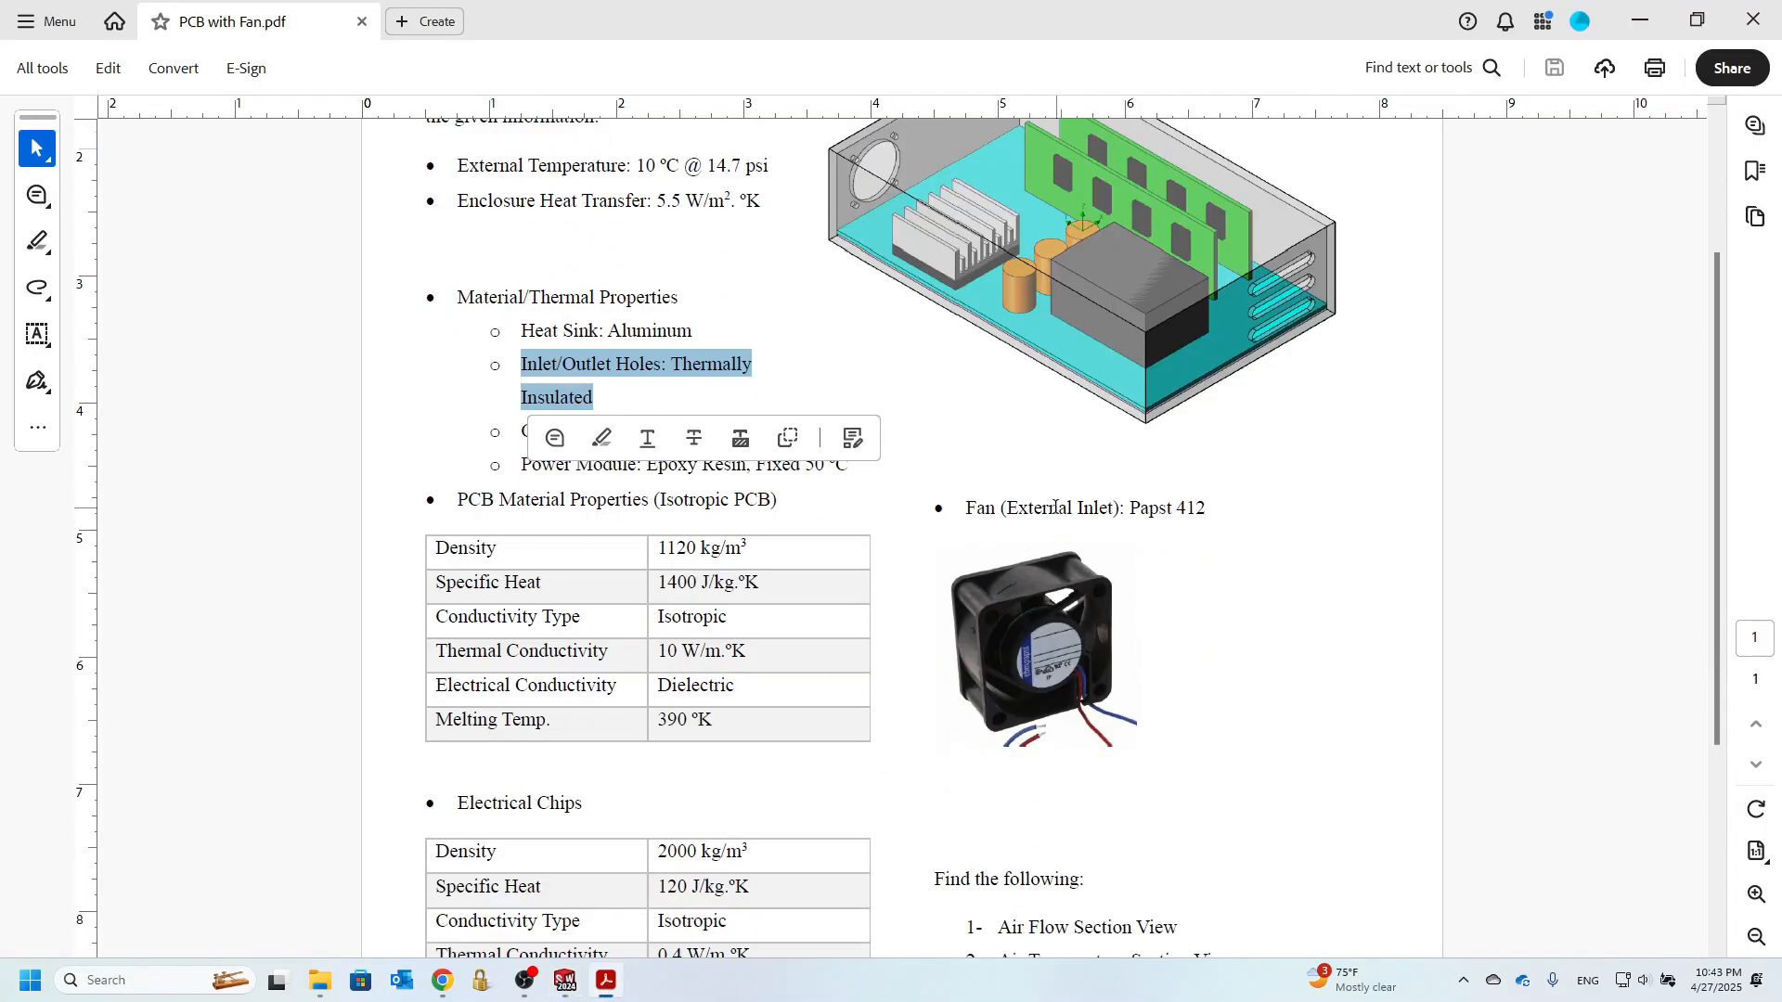
scroll(1135, 631, down, 3)
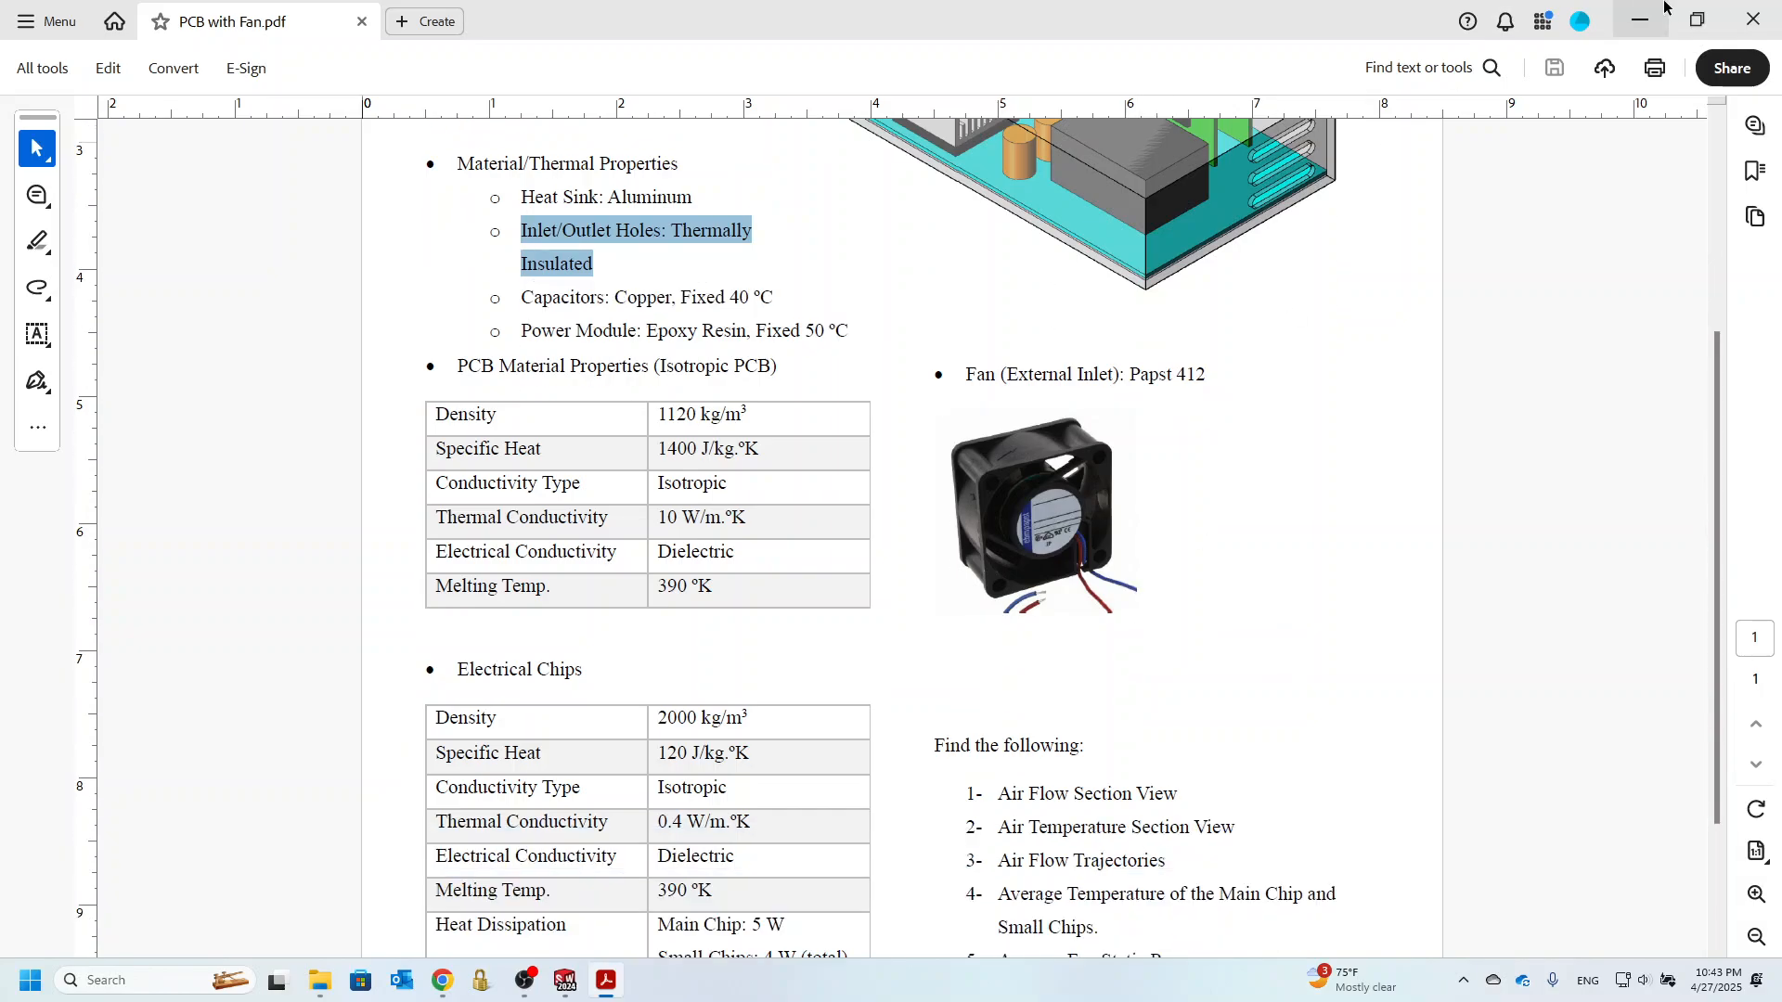
click(1639, 20)
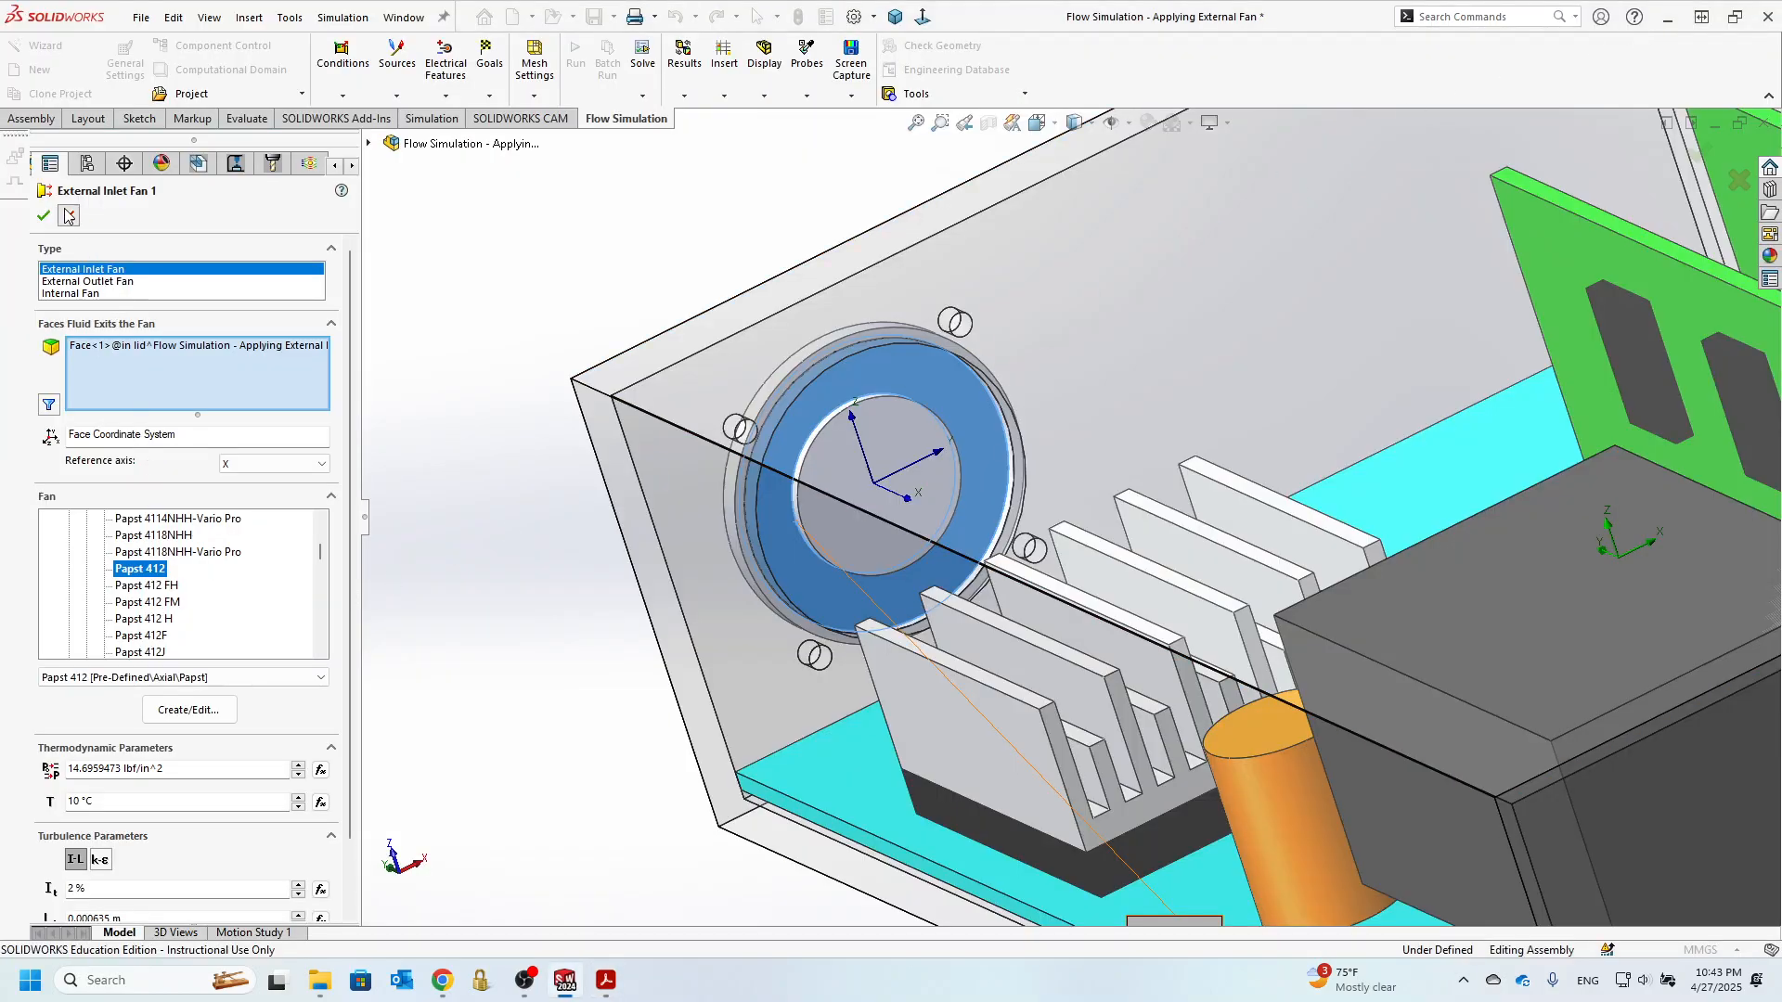
key(Return)
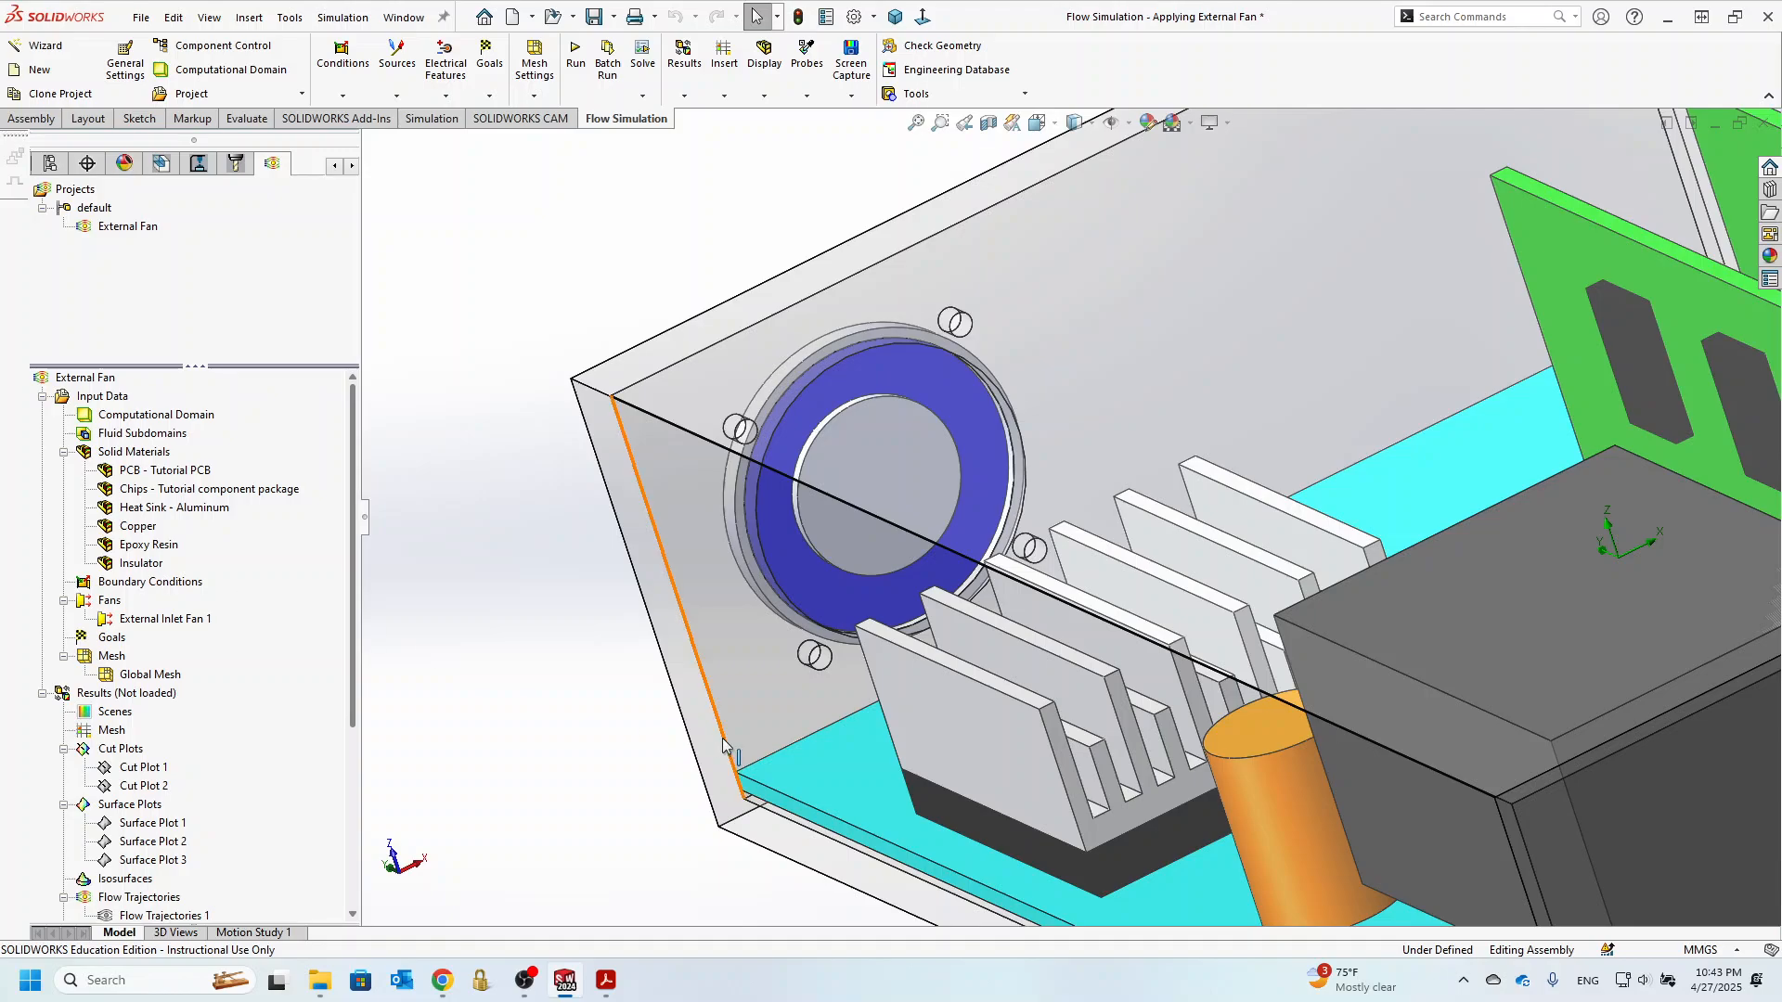
- Apply an Environment Pressure boundary condition to the inner faces of the three outlet slot lids
scroll(993, 621, up, 5)
scroll(993, 622, down, 1)
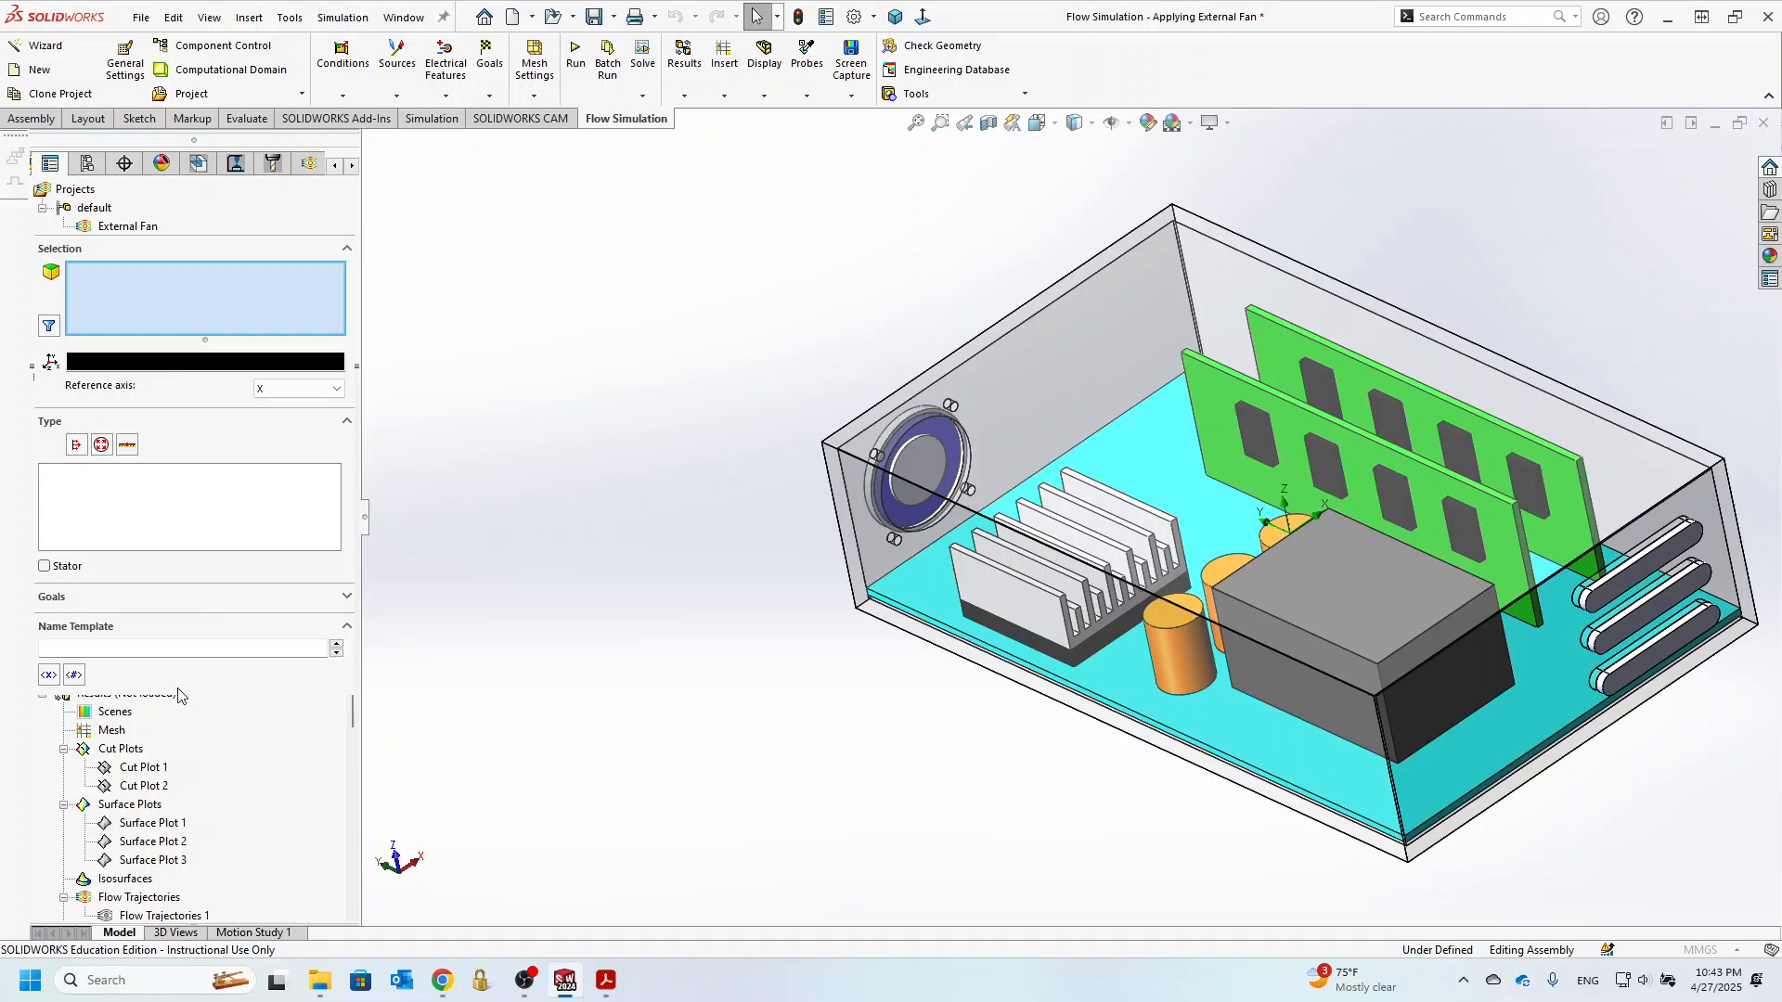
middle_drag(1459, 606, 1602, 696)
scroll(1712, 605, down, 4)
middle_drag(1491, 549, 1526, 583)
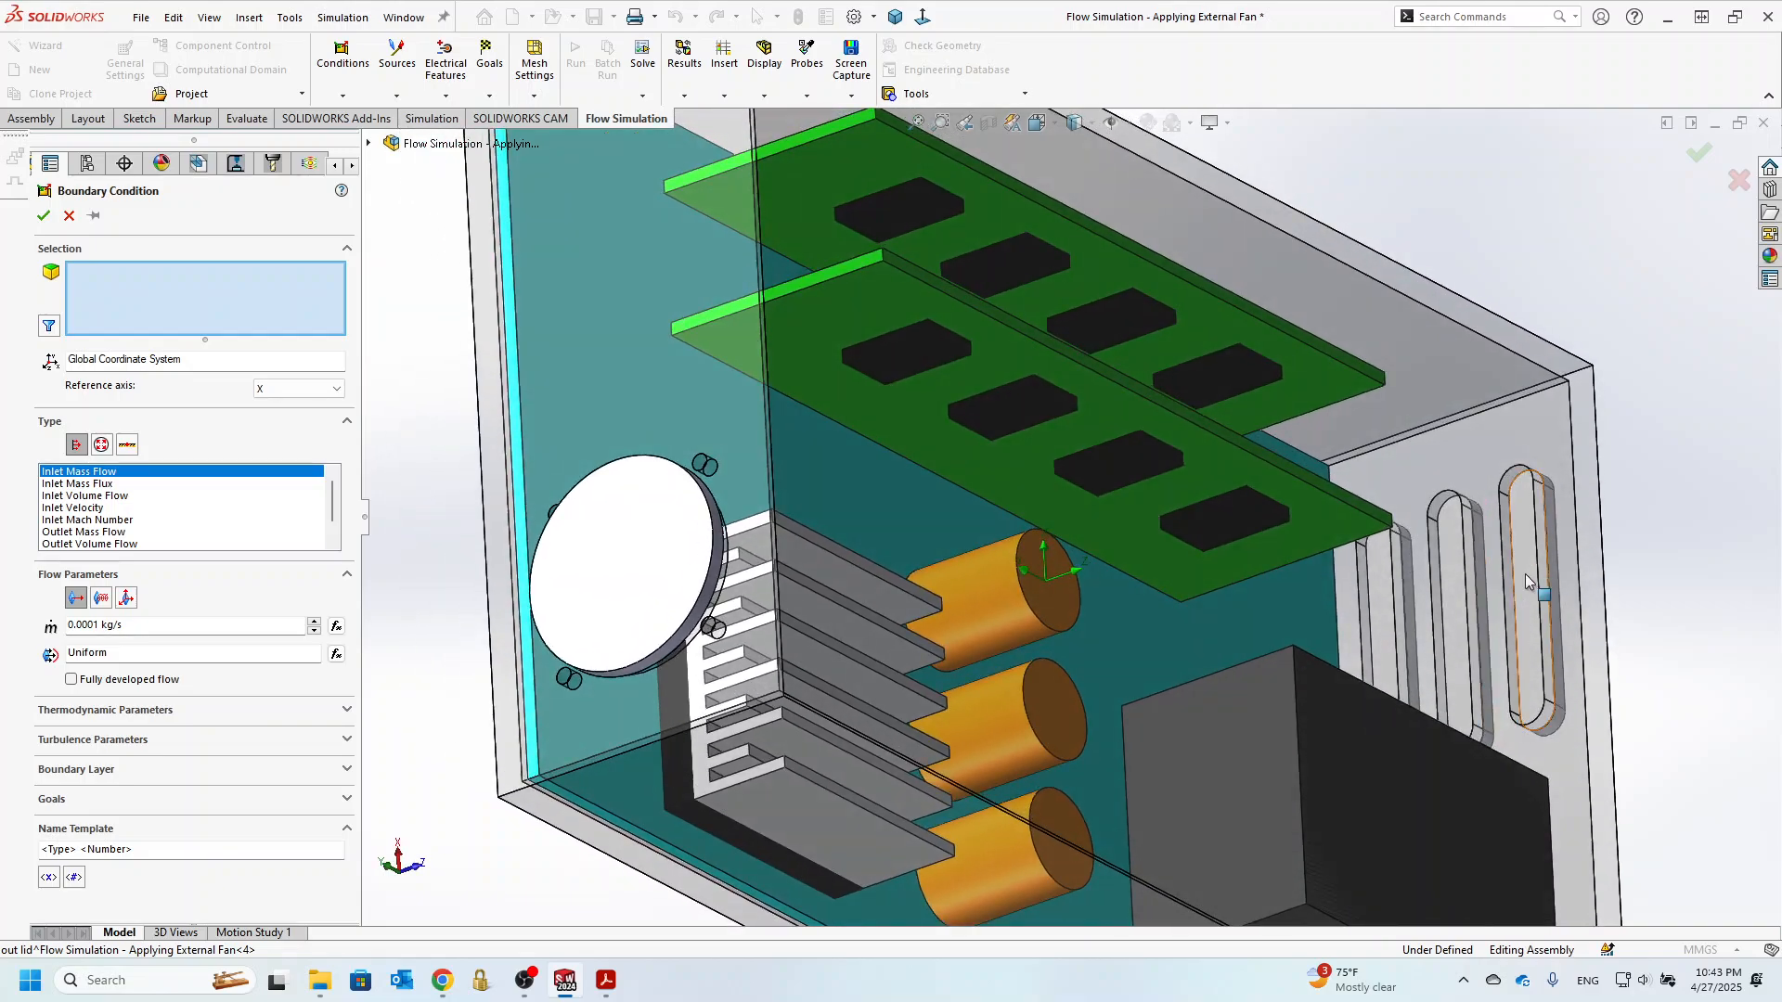
click(1533, 538)
click(1462, 586)
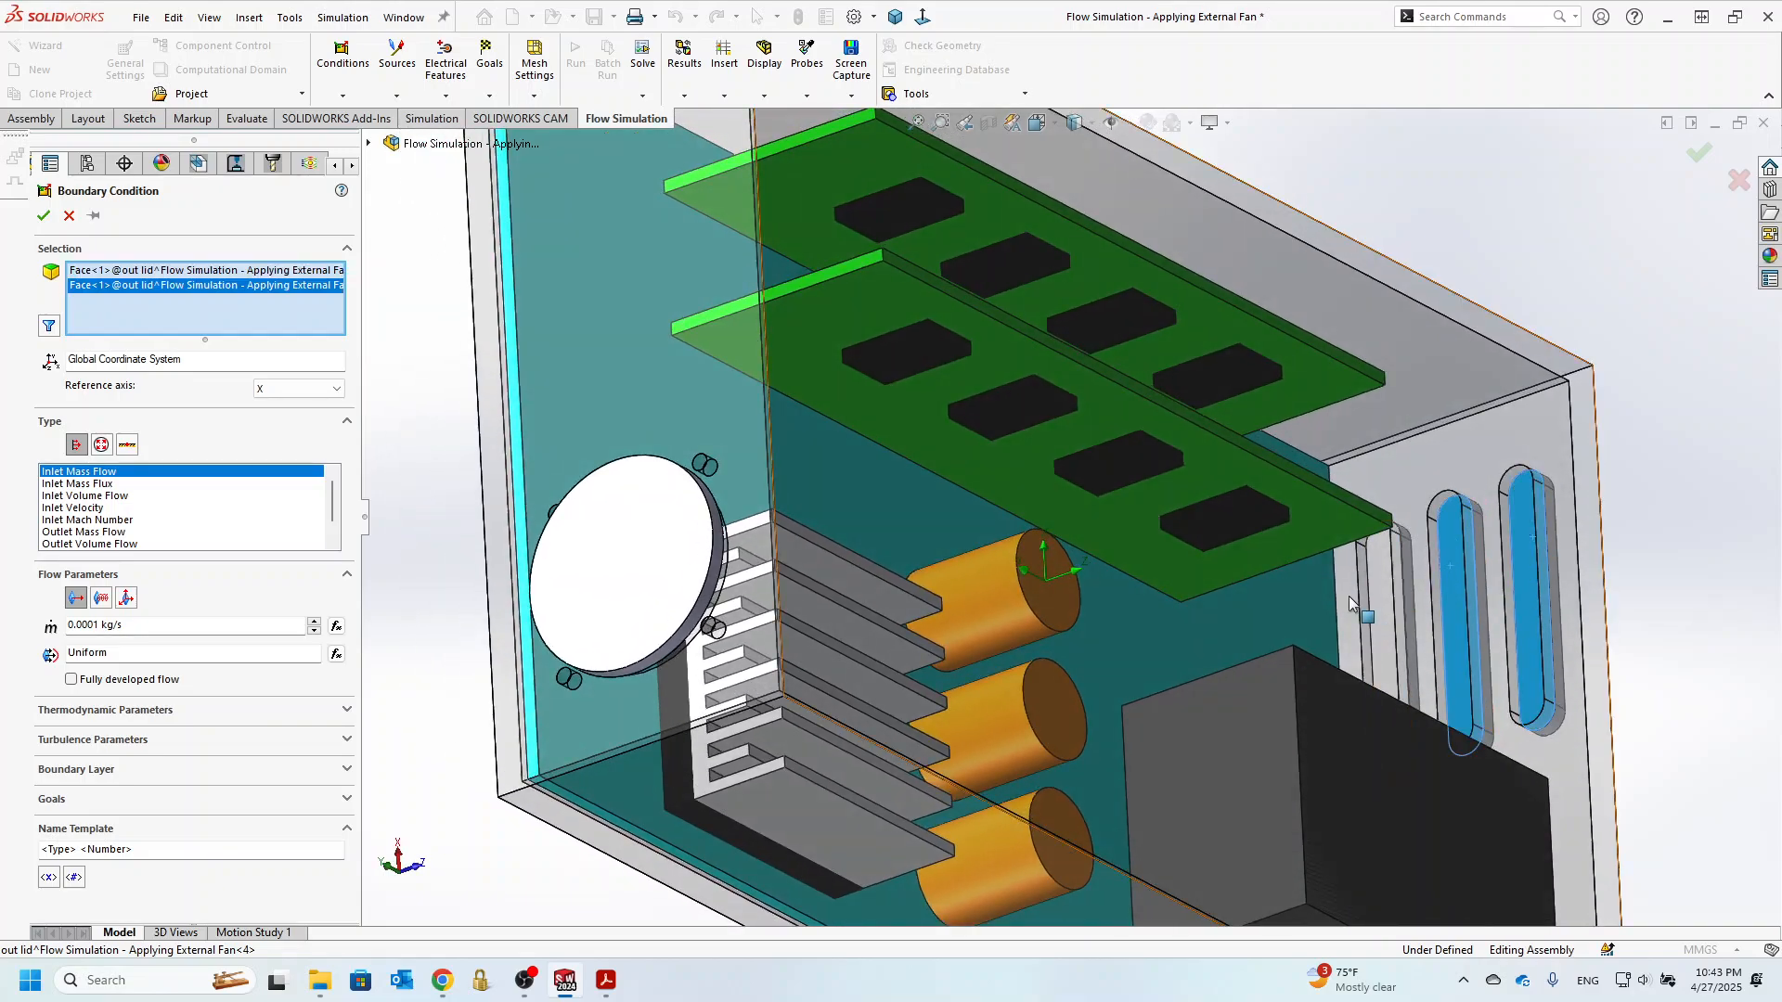
click(1383, 593)
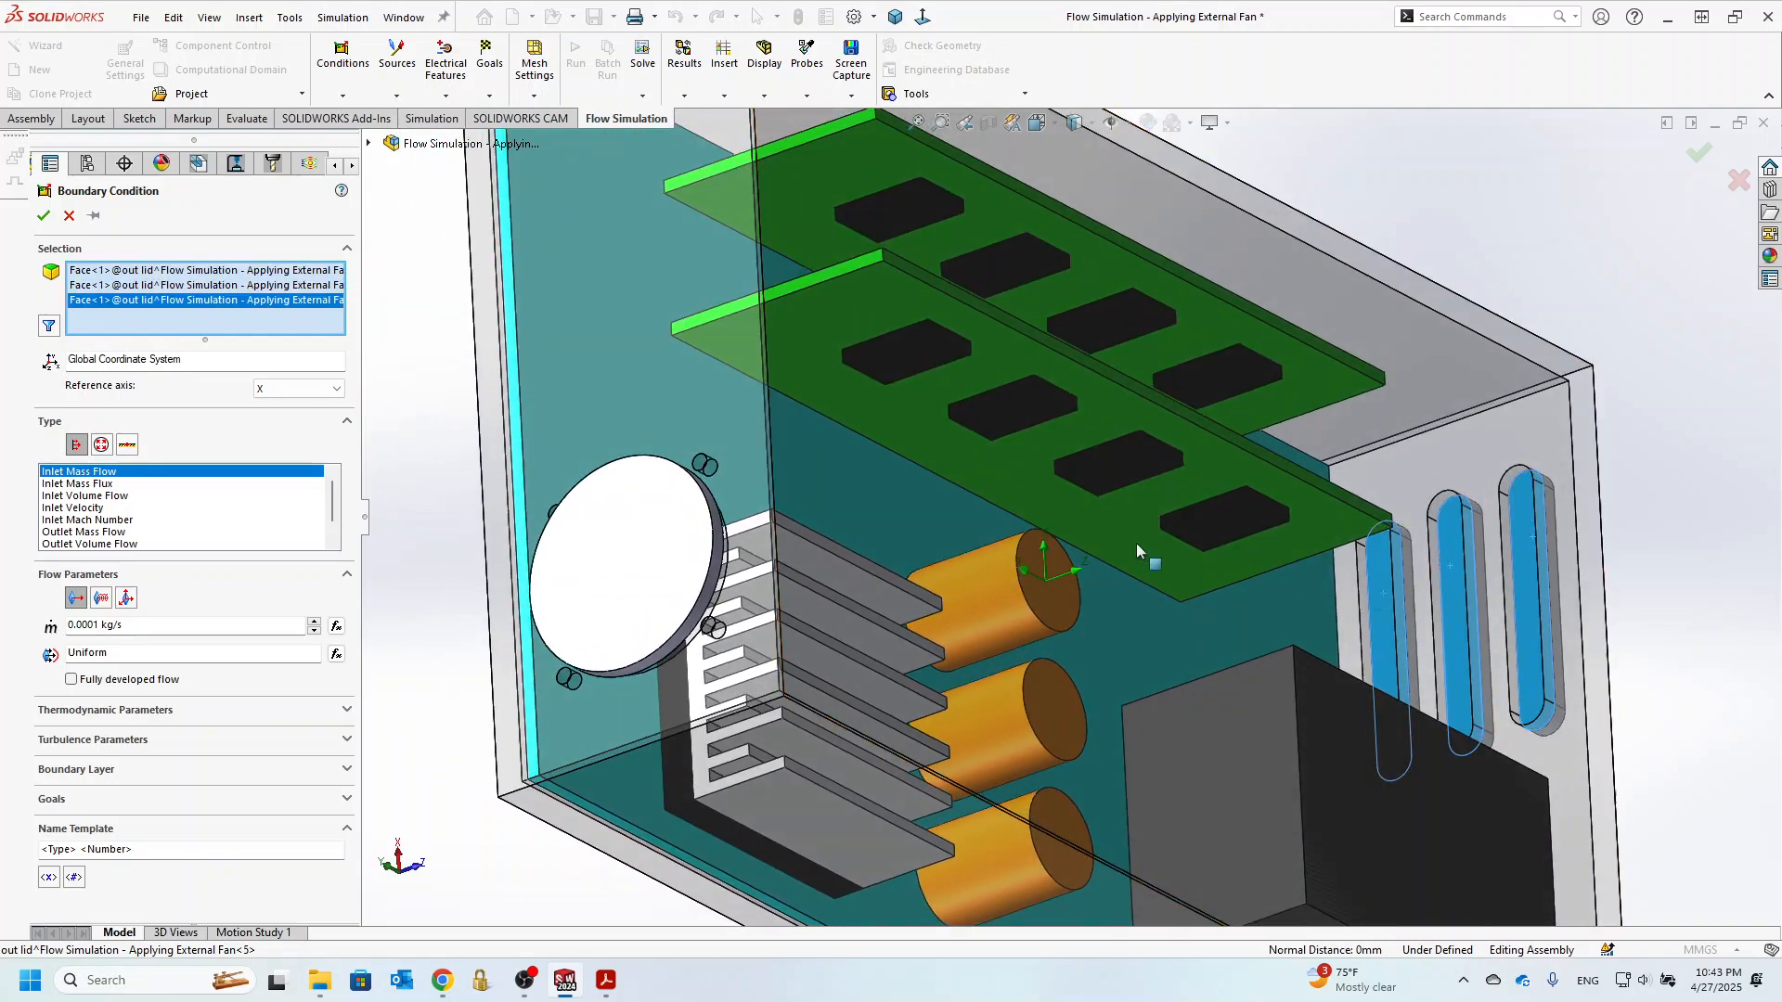
click(102, 444)
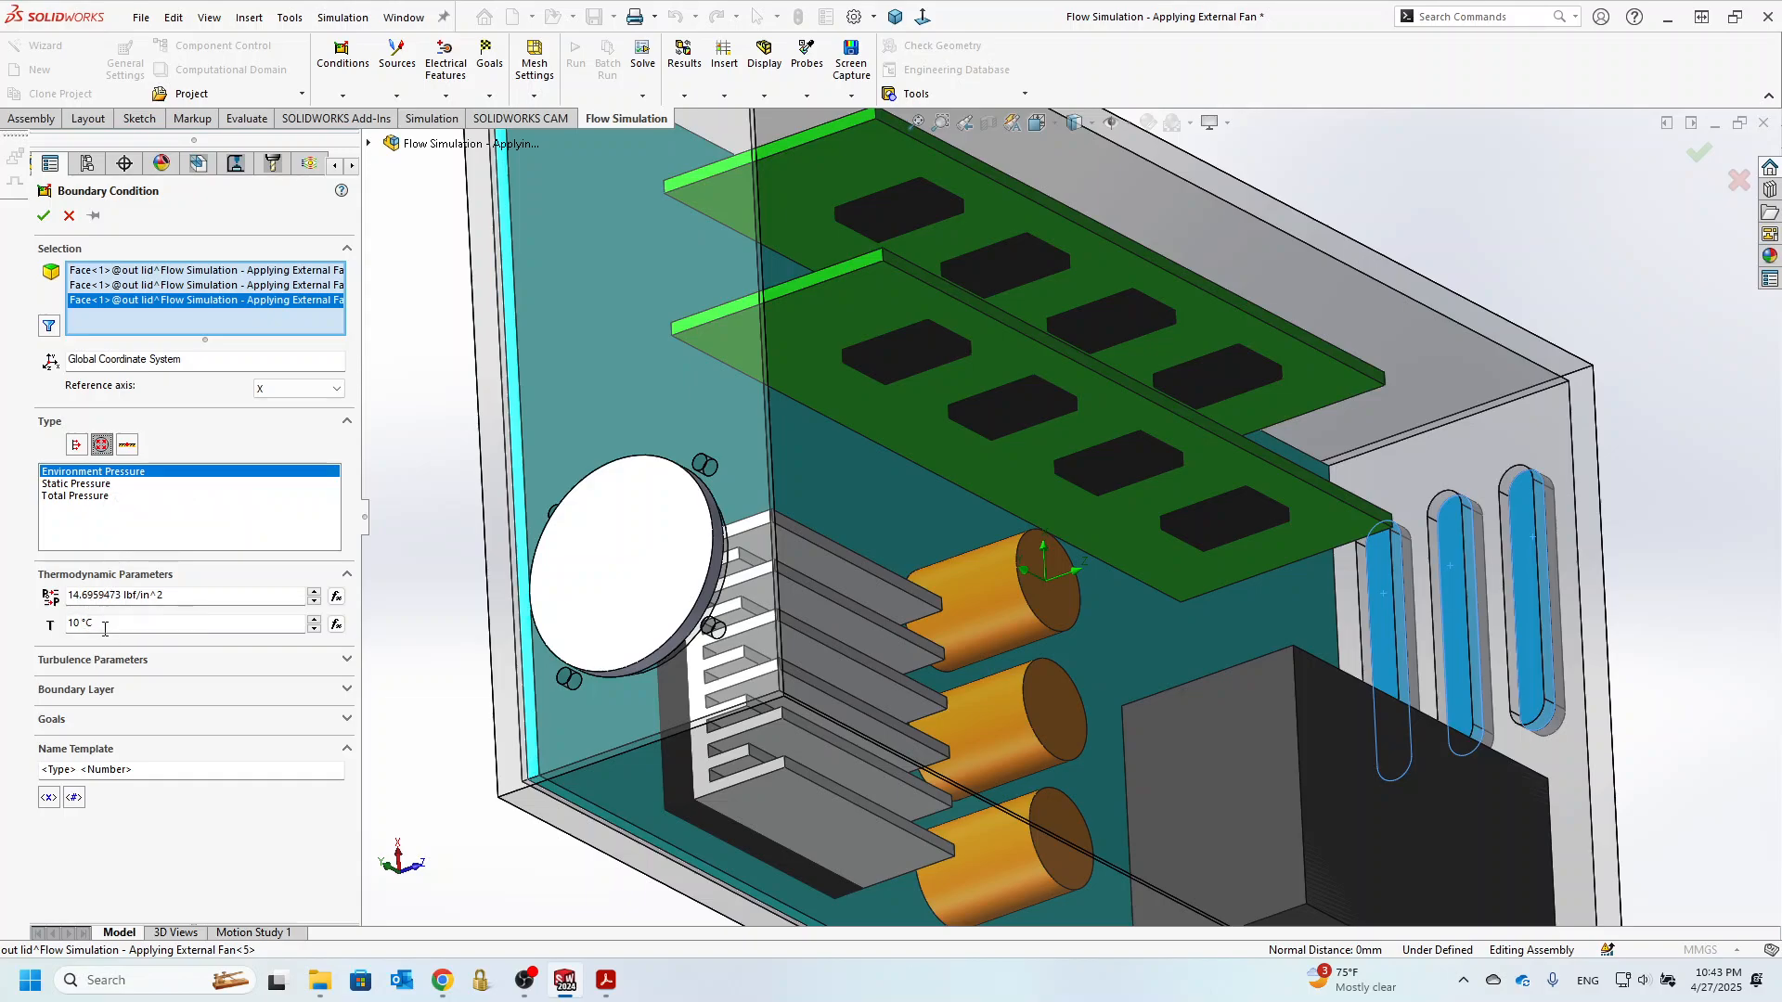
click(44, 215)
- Start a set of global goals with the average values of Total Pressure, Temperature (Fluid) and Velocity
scroll(1186, 681, up, 4)
middle_drag(1148, 655, 1000, 451)
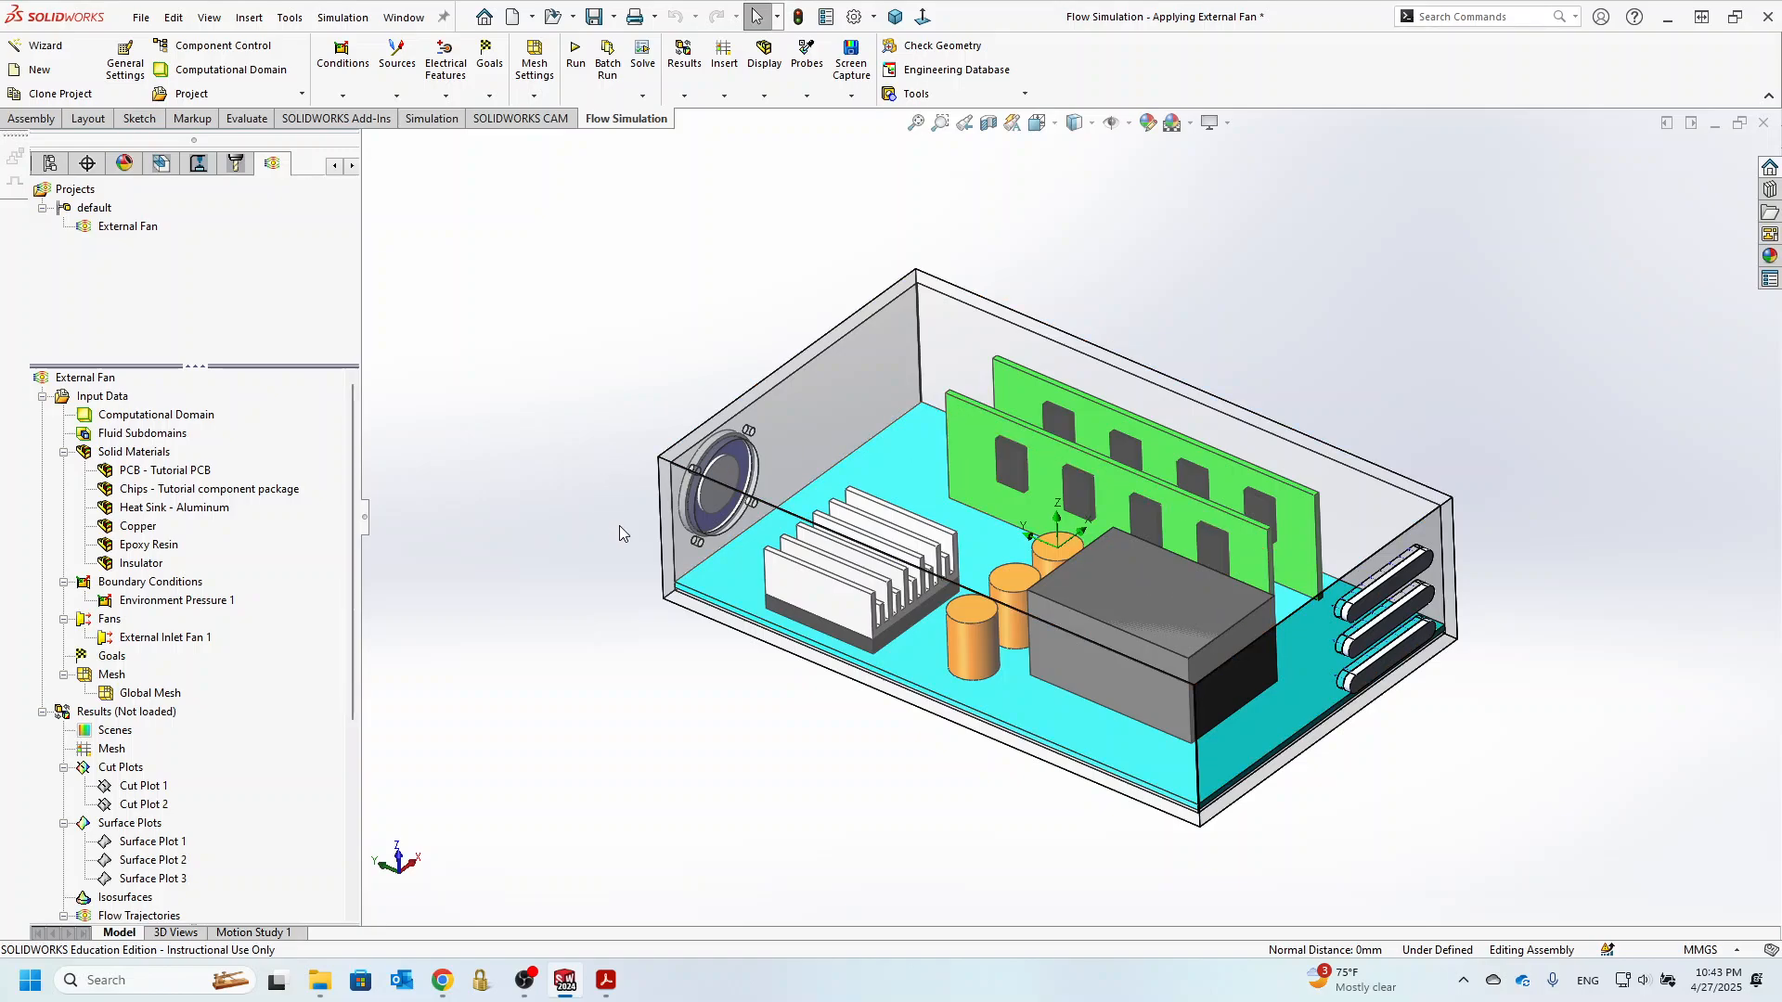
scroll(743, 478, down, 3)
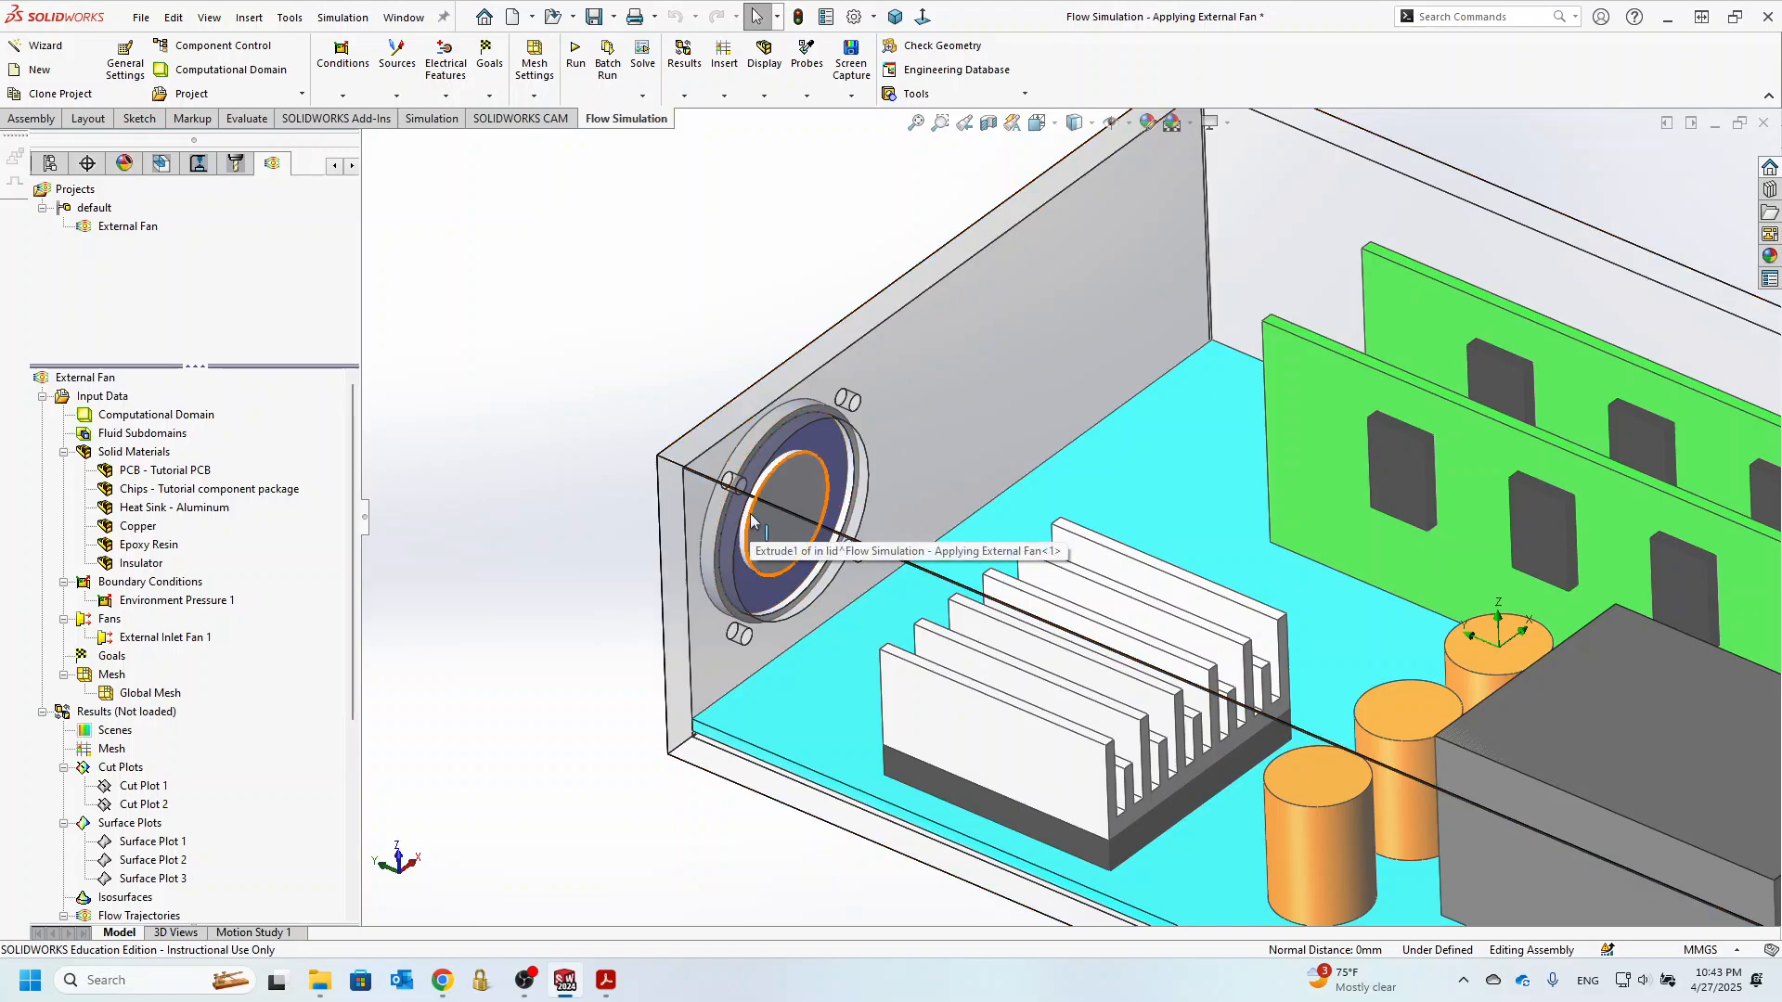
right_click(112, 659)
click(138, 675)
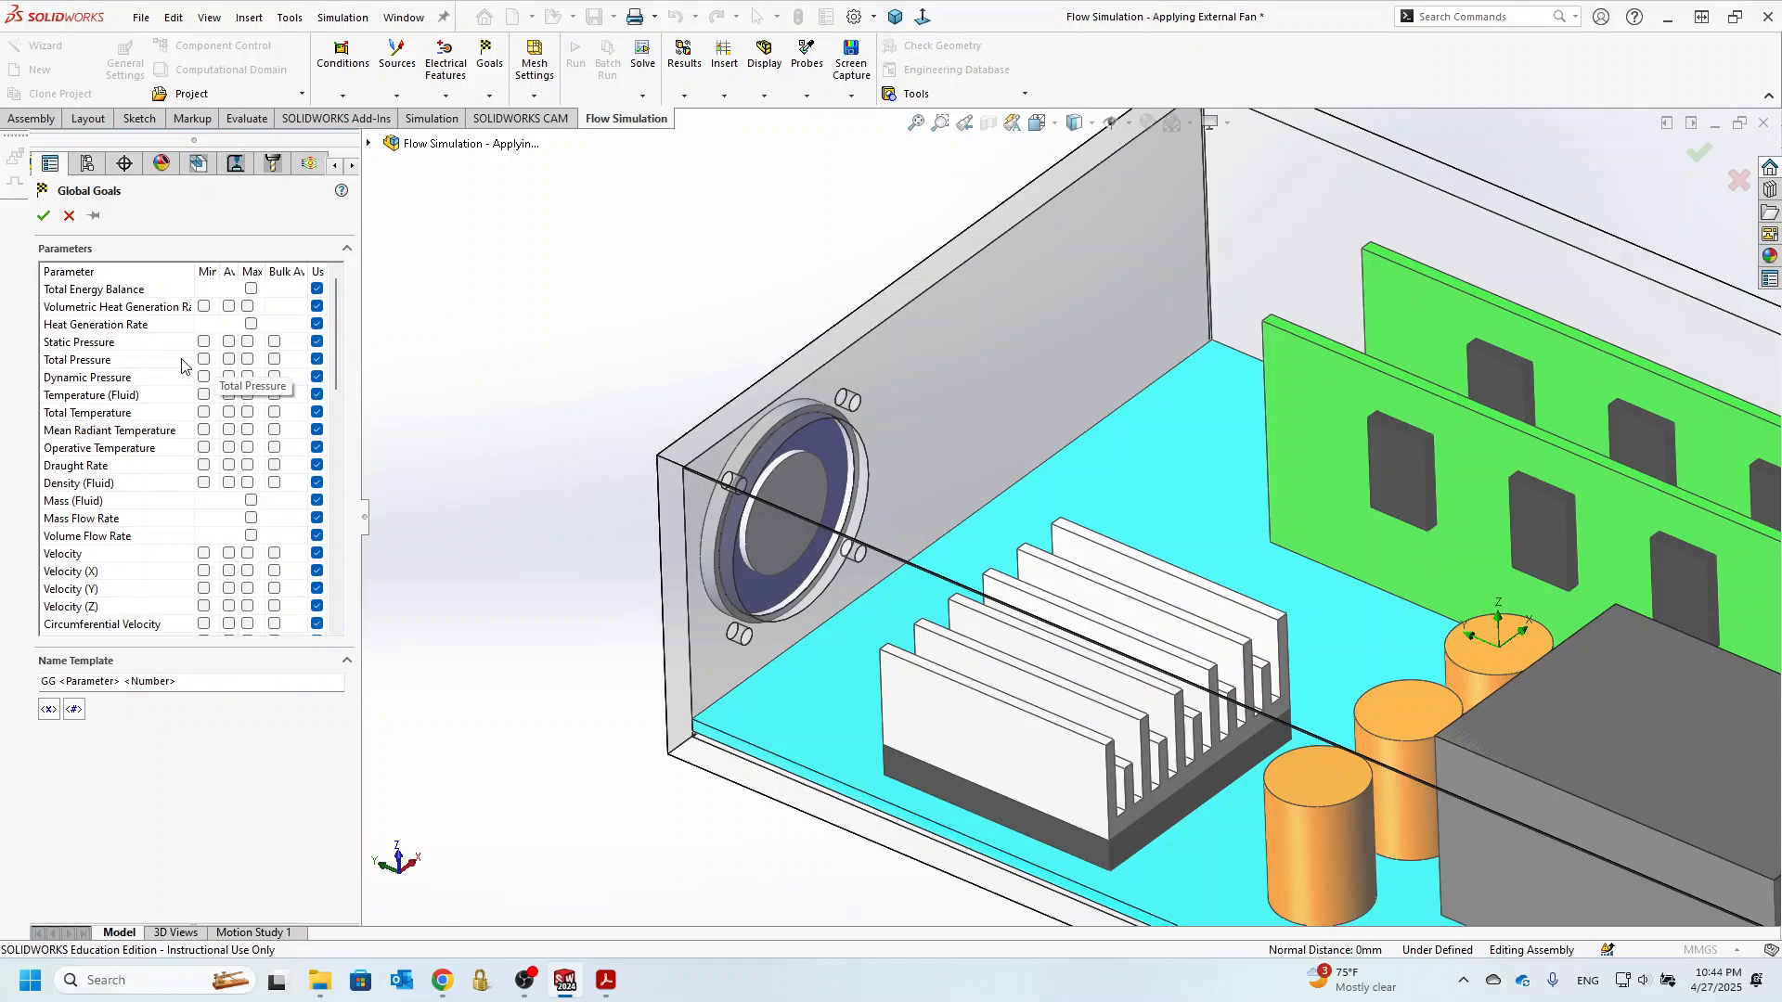
click(229, 377)
click(228, 377)
click(228, 359)
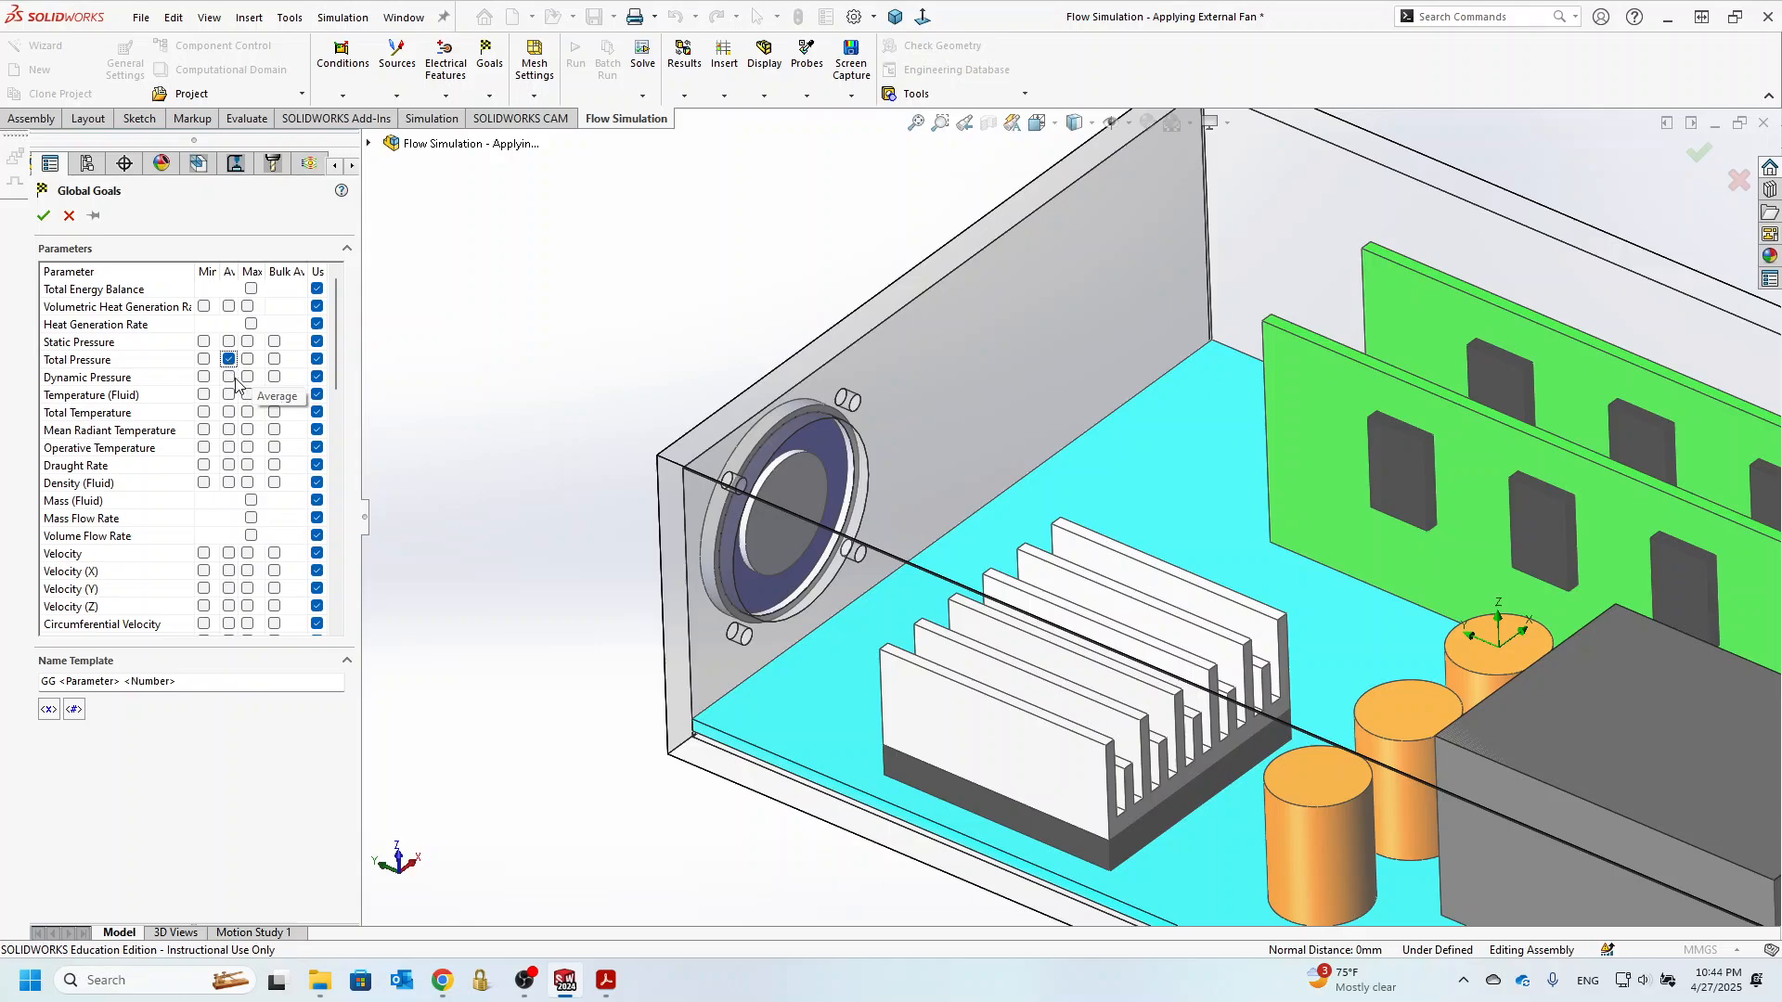
click(229, 395)
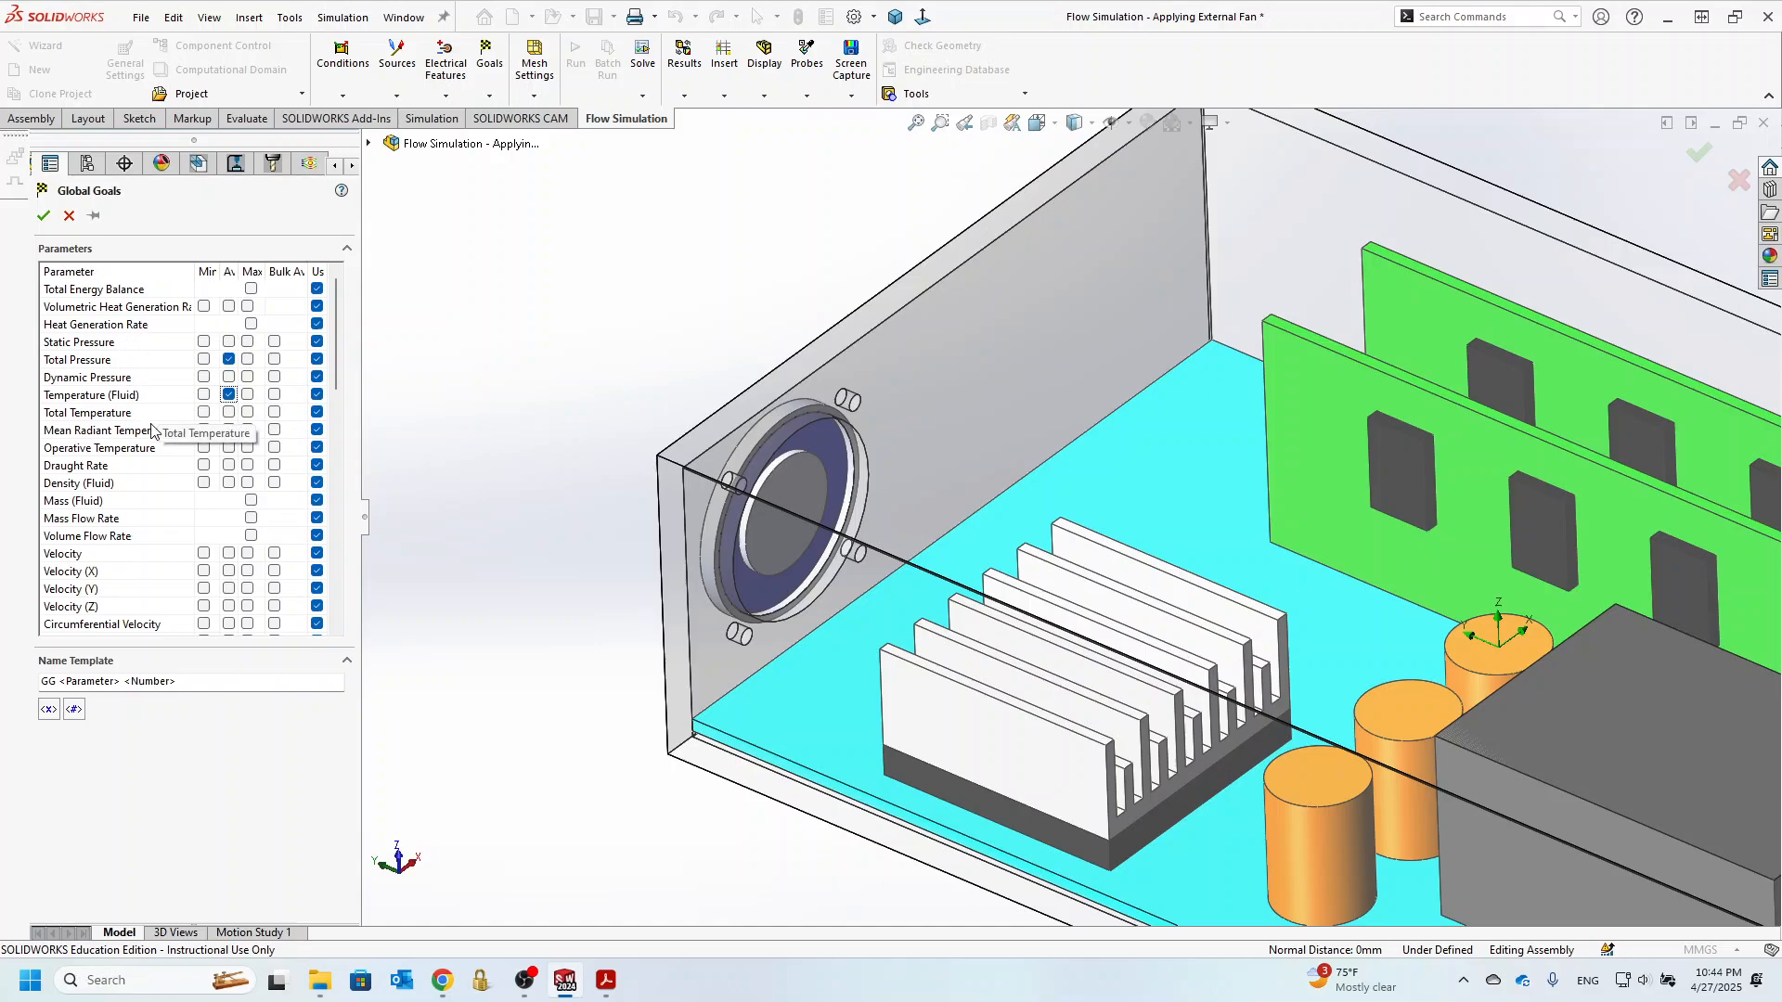
click(229, 553)
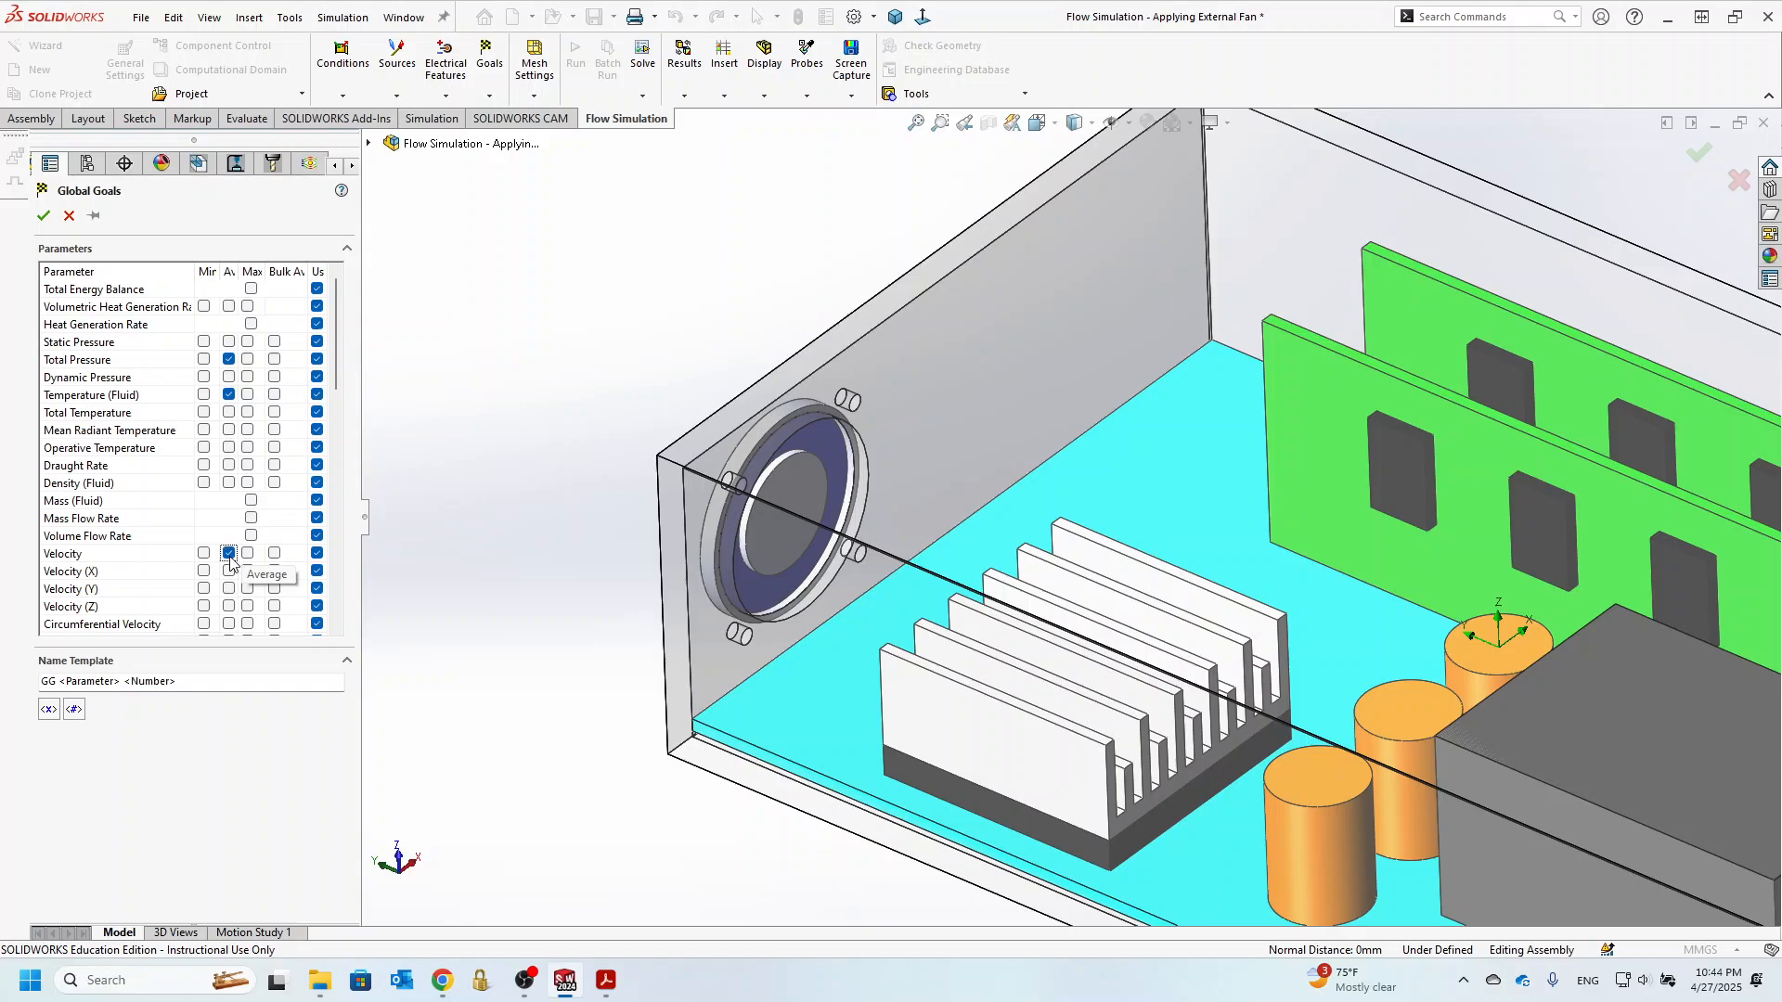
- Add the average Turbulent Energy to the set of global goals
scroll(231, 562, down, 1)
scroll(231, 562, down, 1)
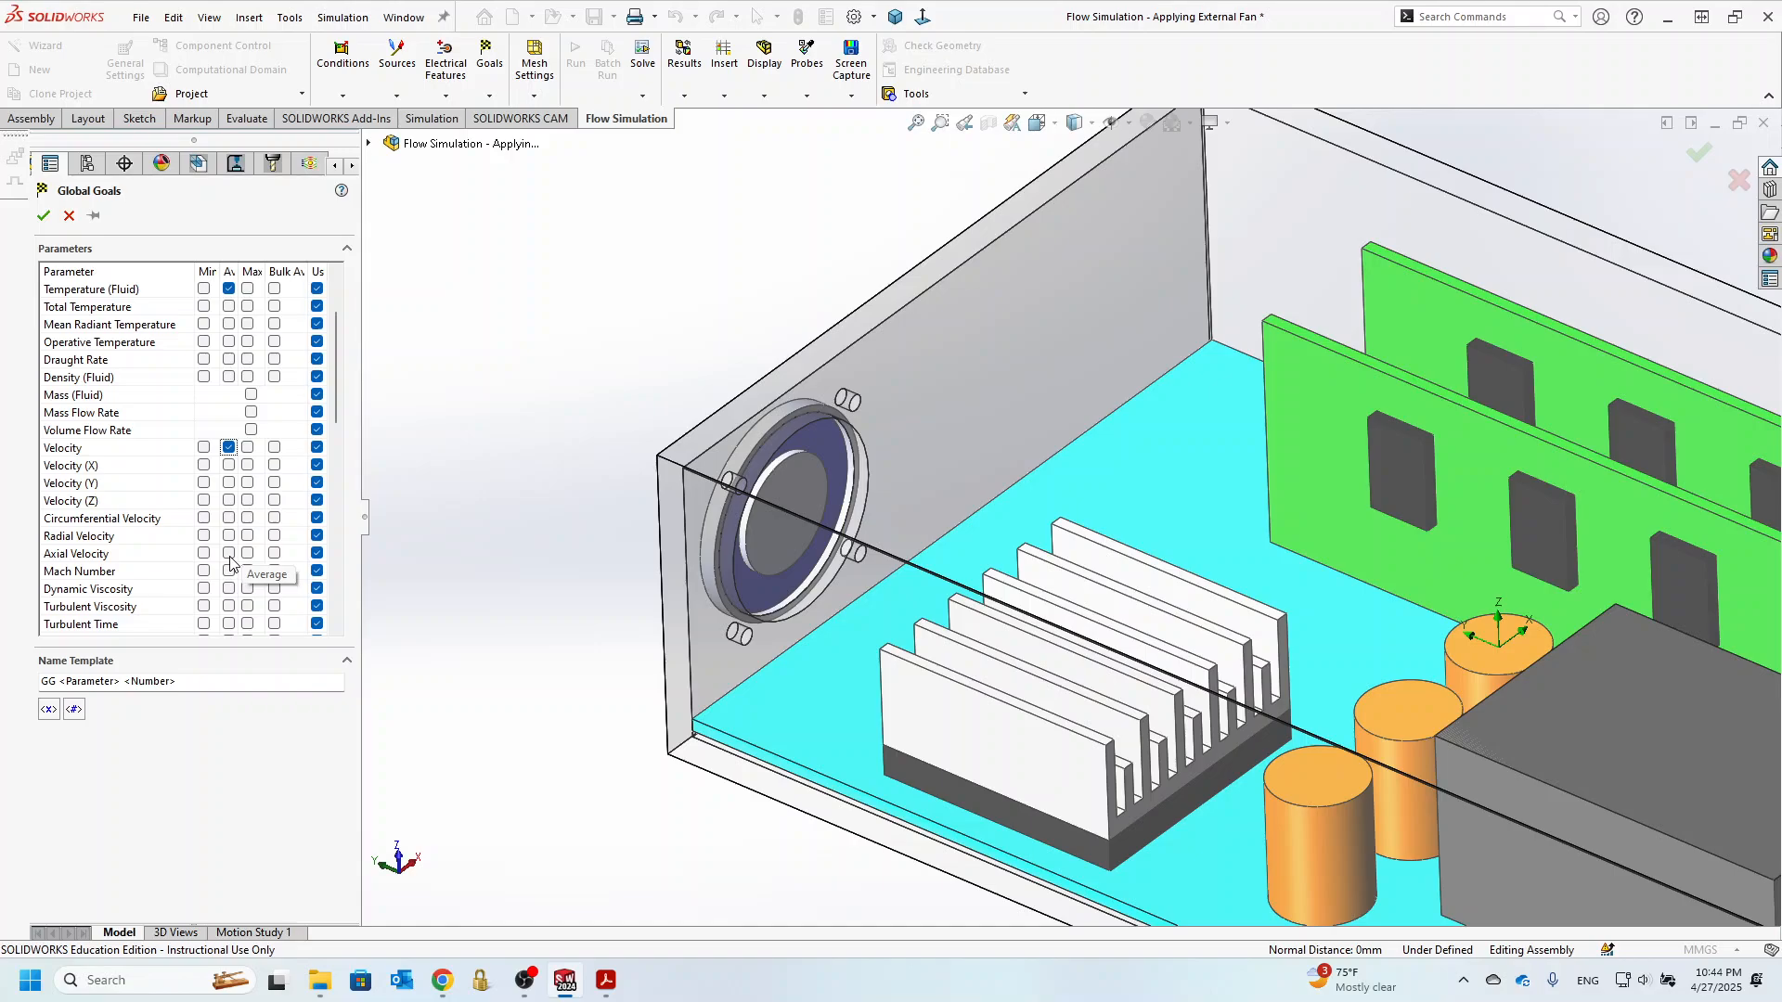
scroll(231, 562, down, 1)
scroll(232, 563, down, 1)
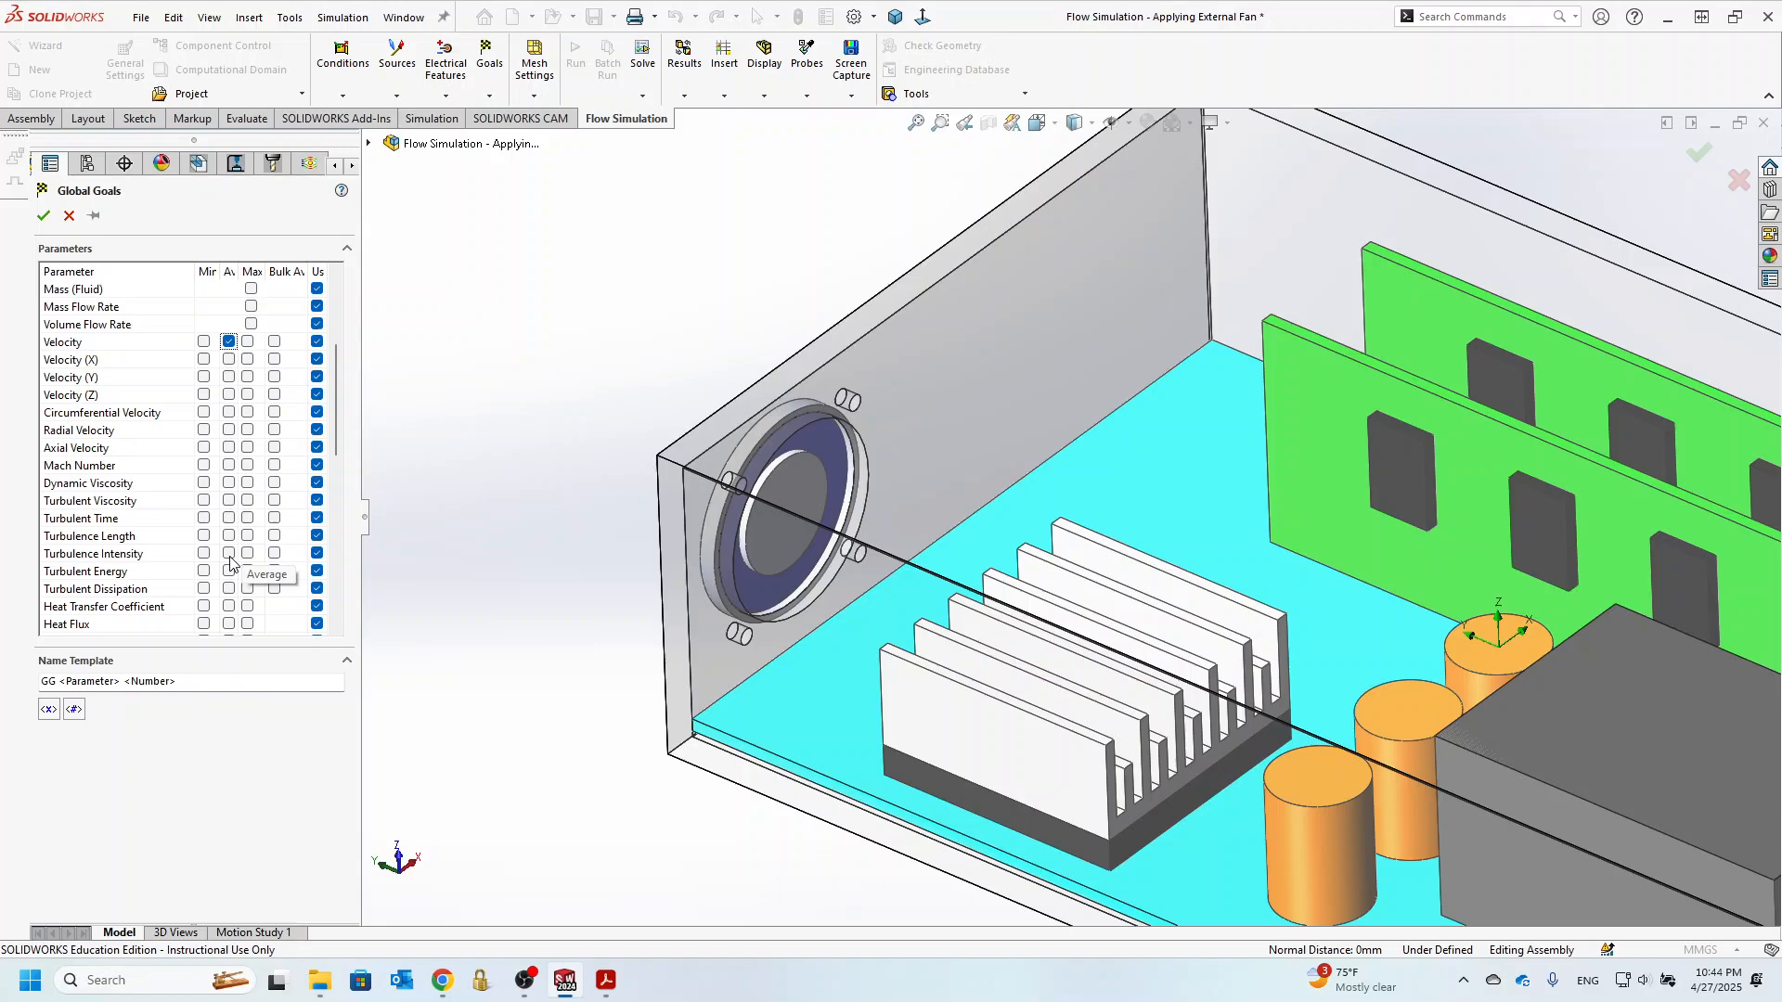
scroll(231, 563, down, 1)
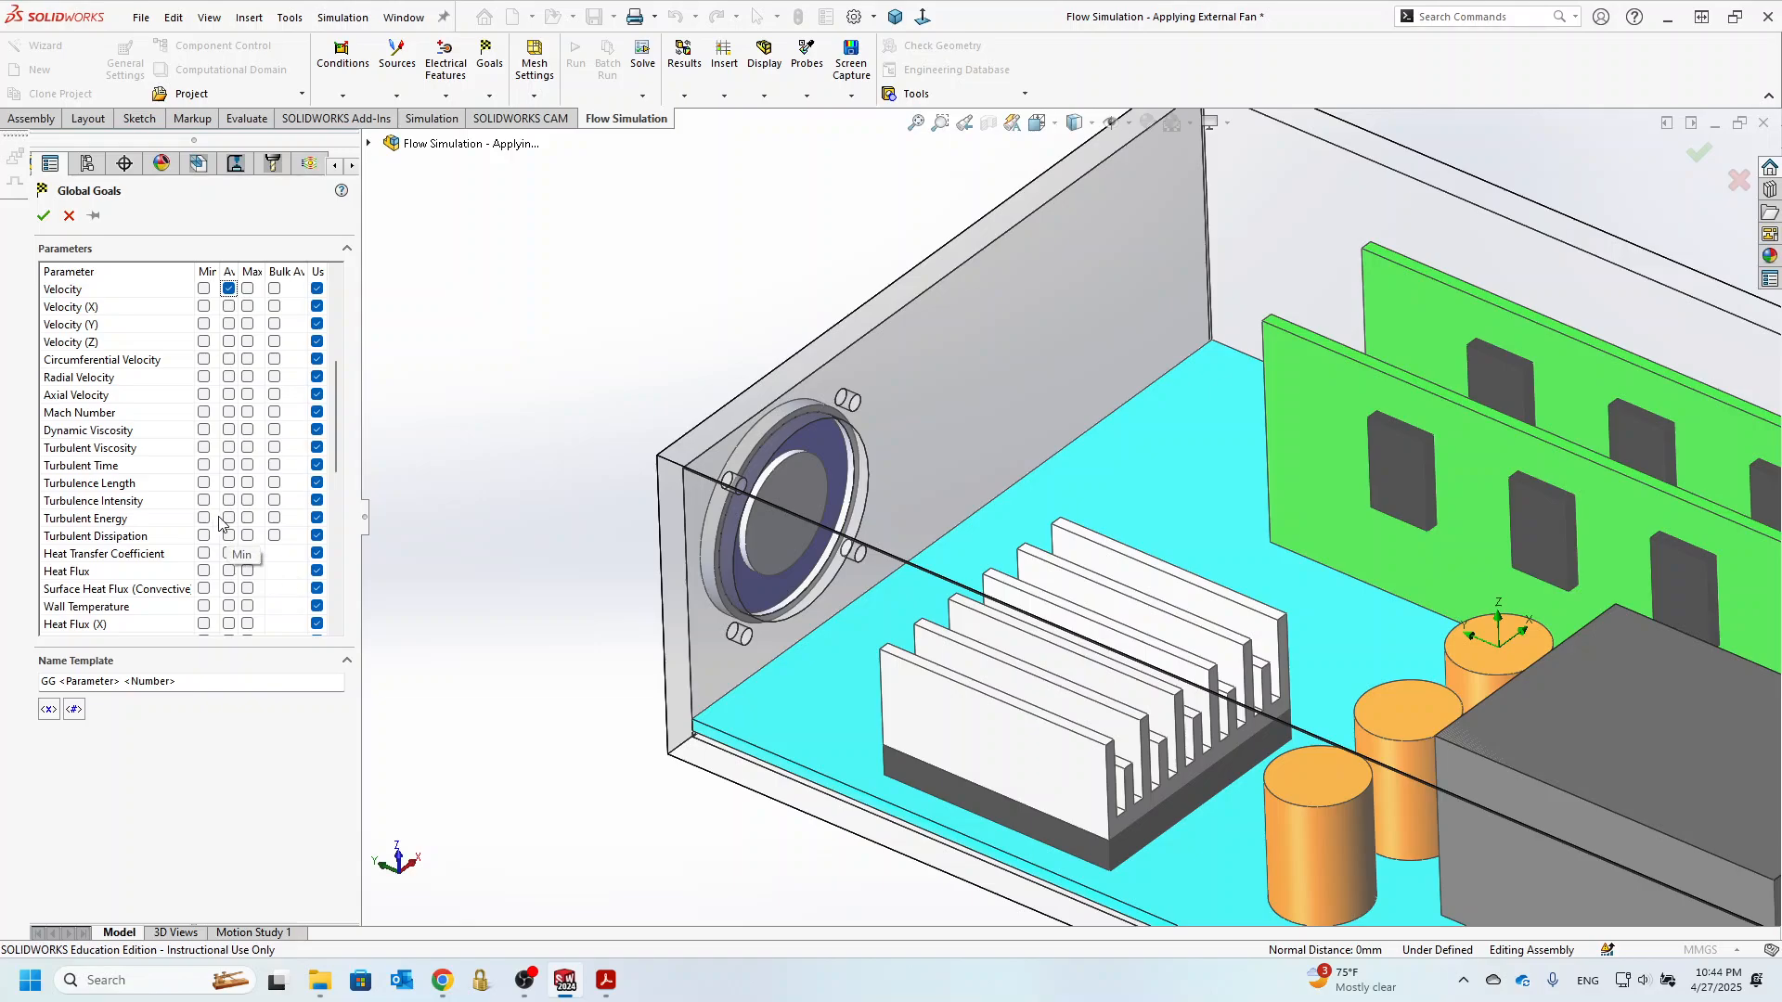
click(228, 518)
- Include the average Temperature (Solid) as well, check the selected parameters, and create the global goals
scroll(232, 522, down, 3)
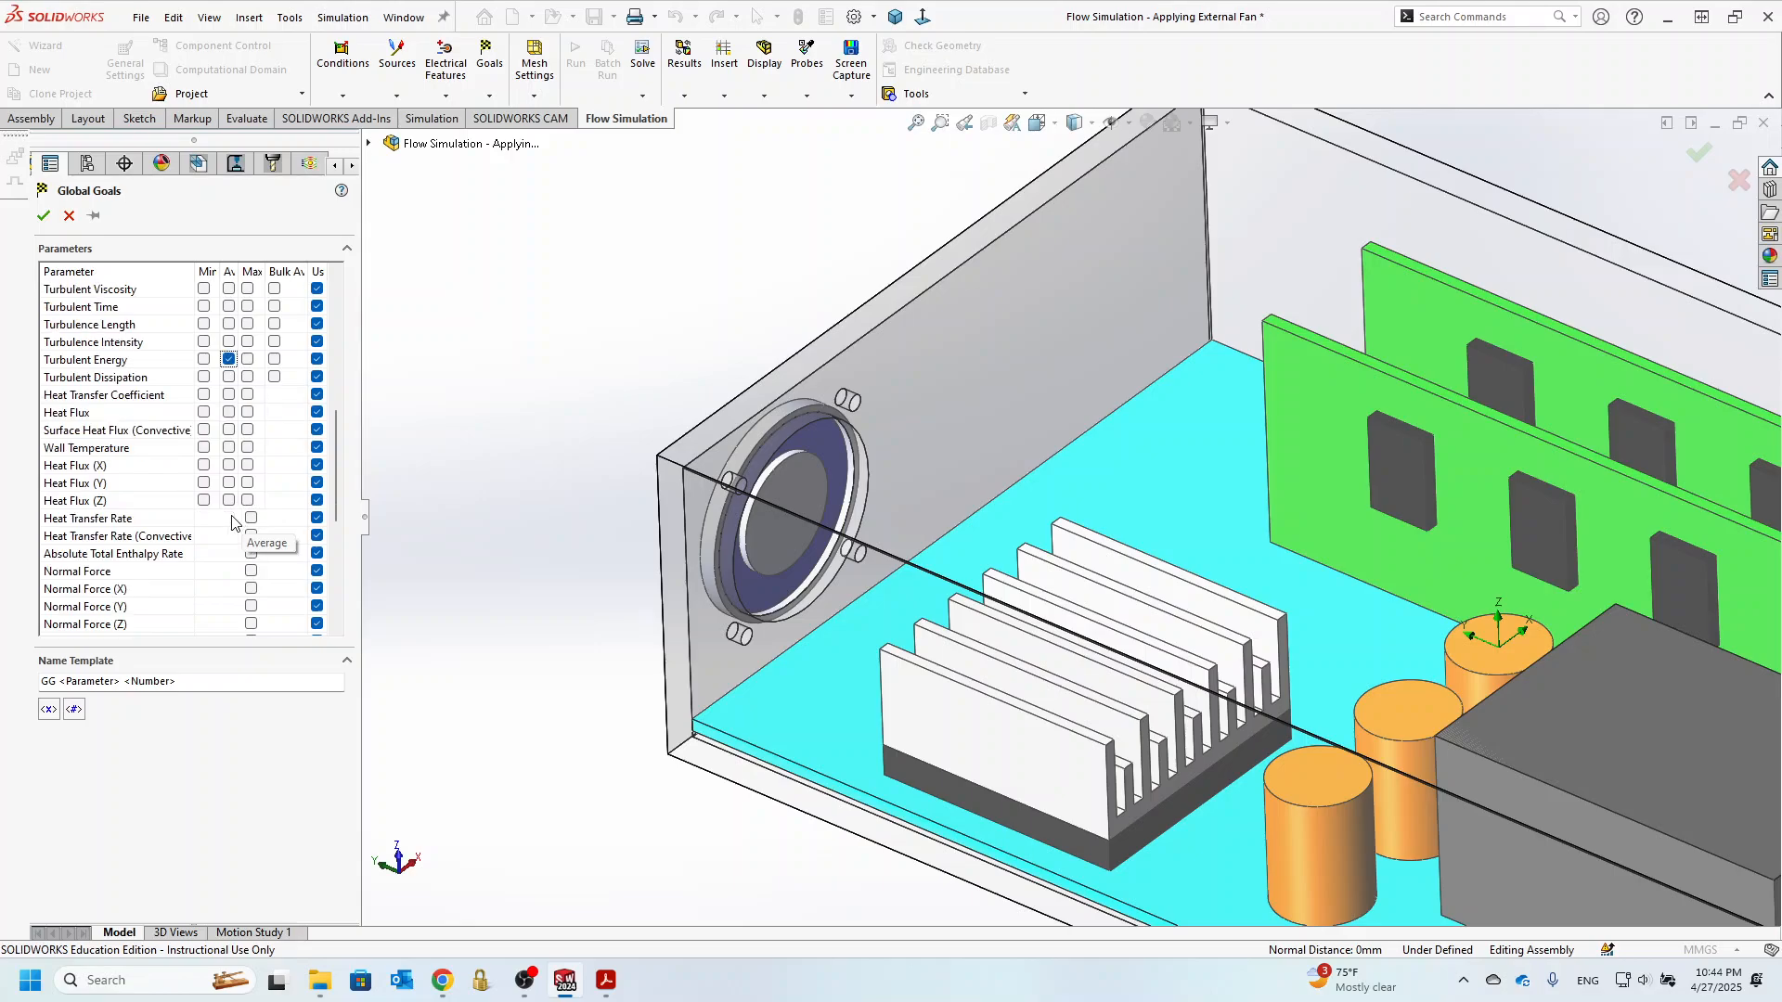
scroll(232, 523, up, 2)
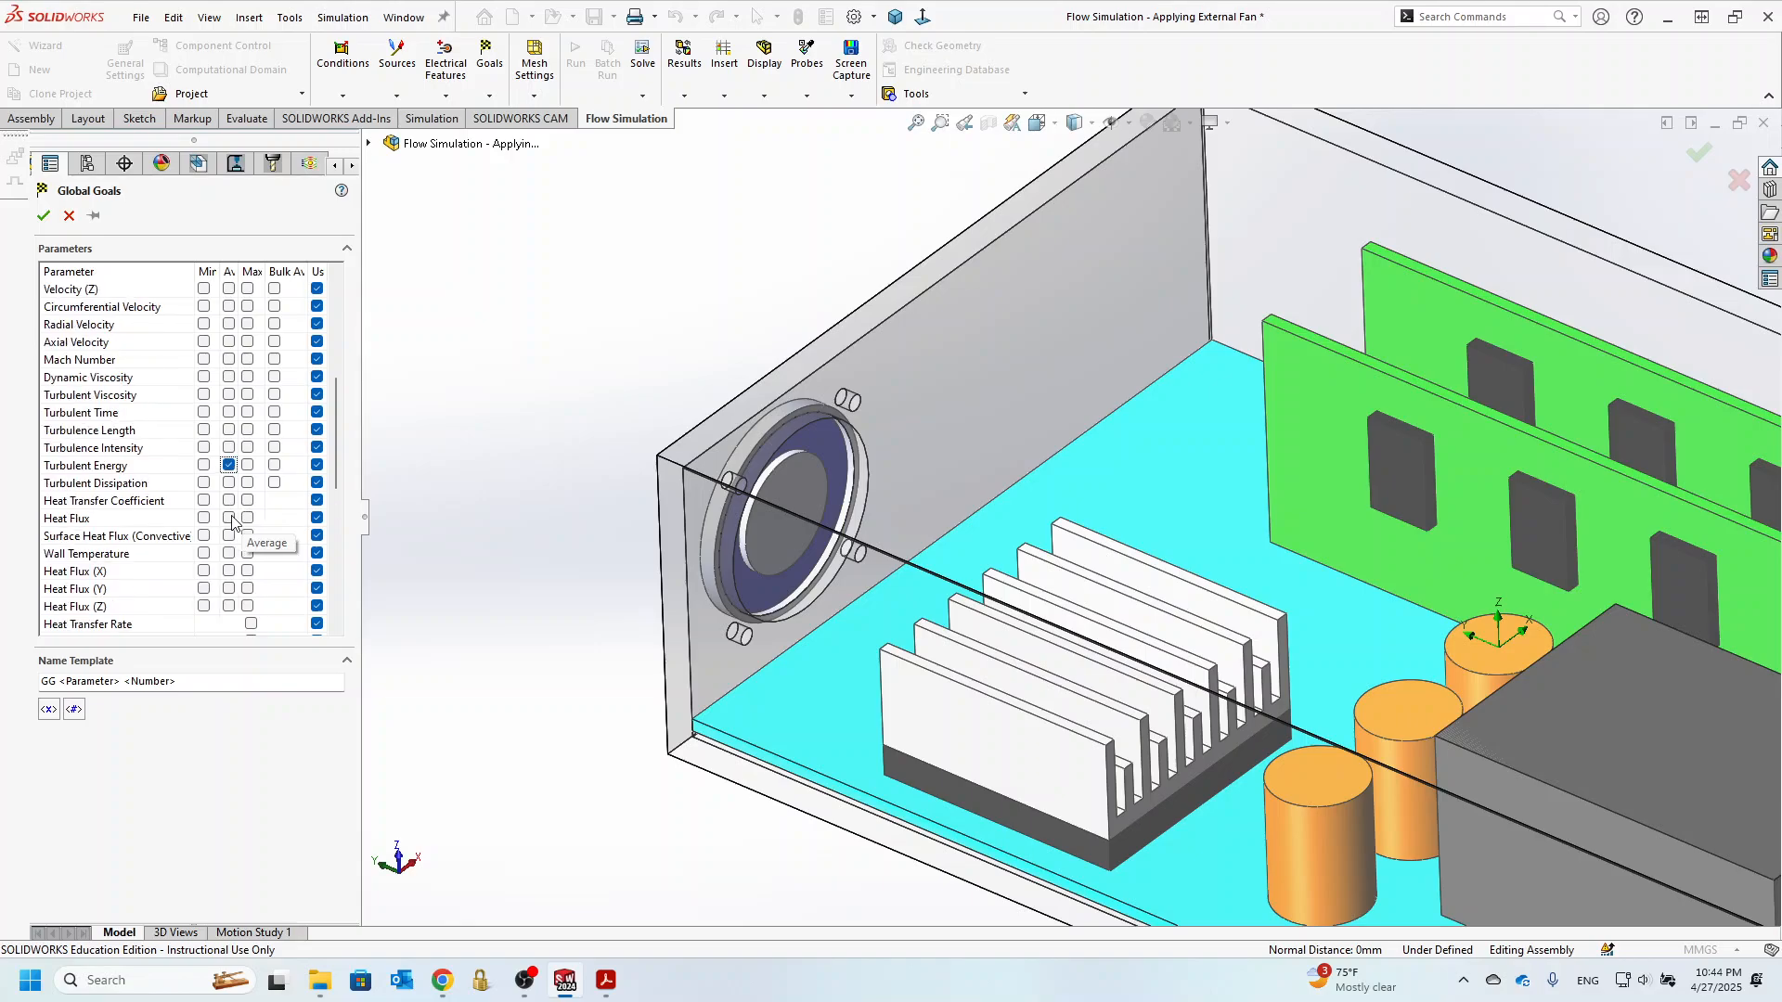
scroll(232, 523, up, 6)
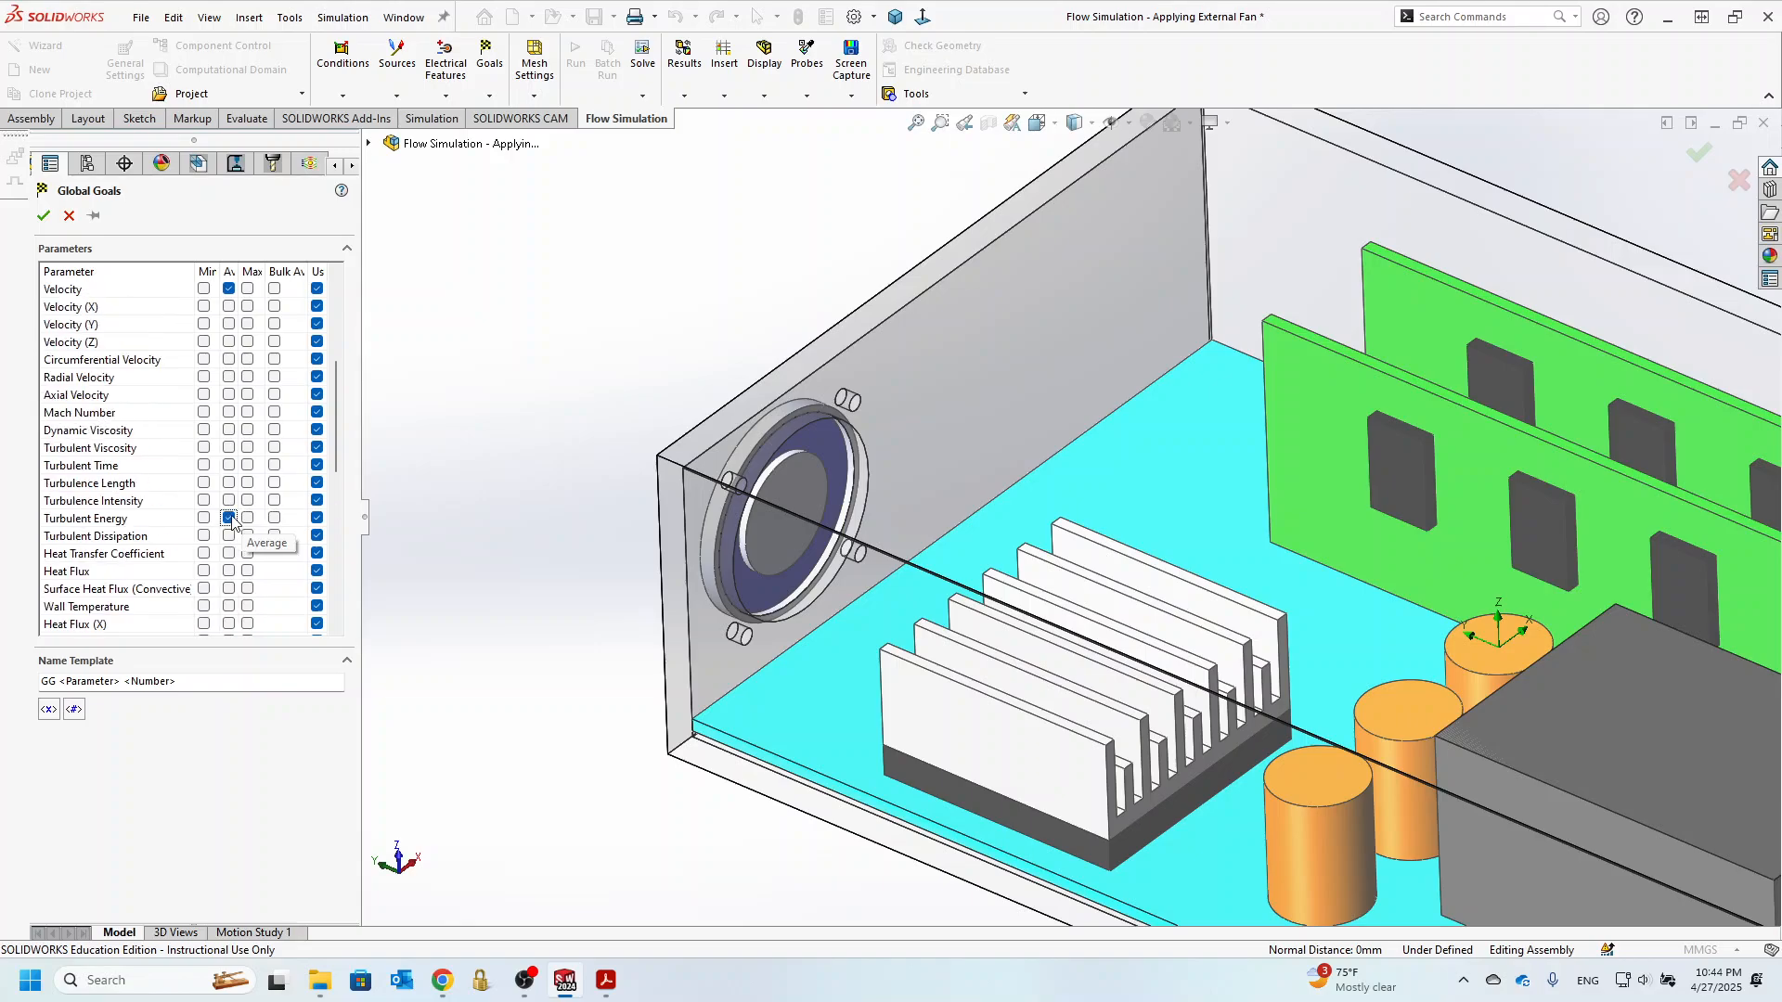
scroll(232, 522, down, 10)
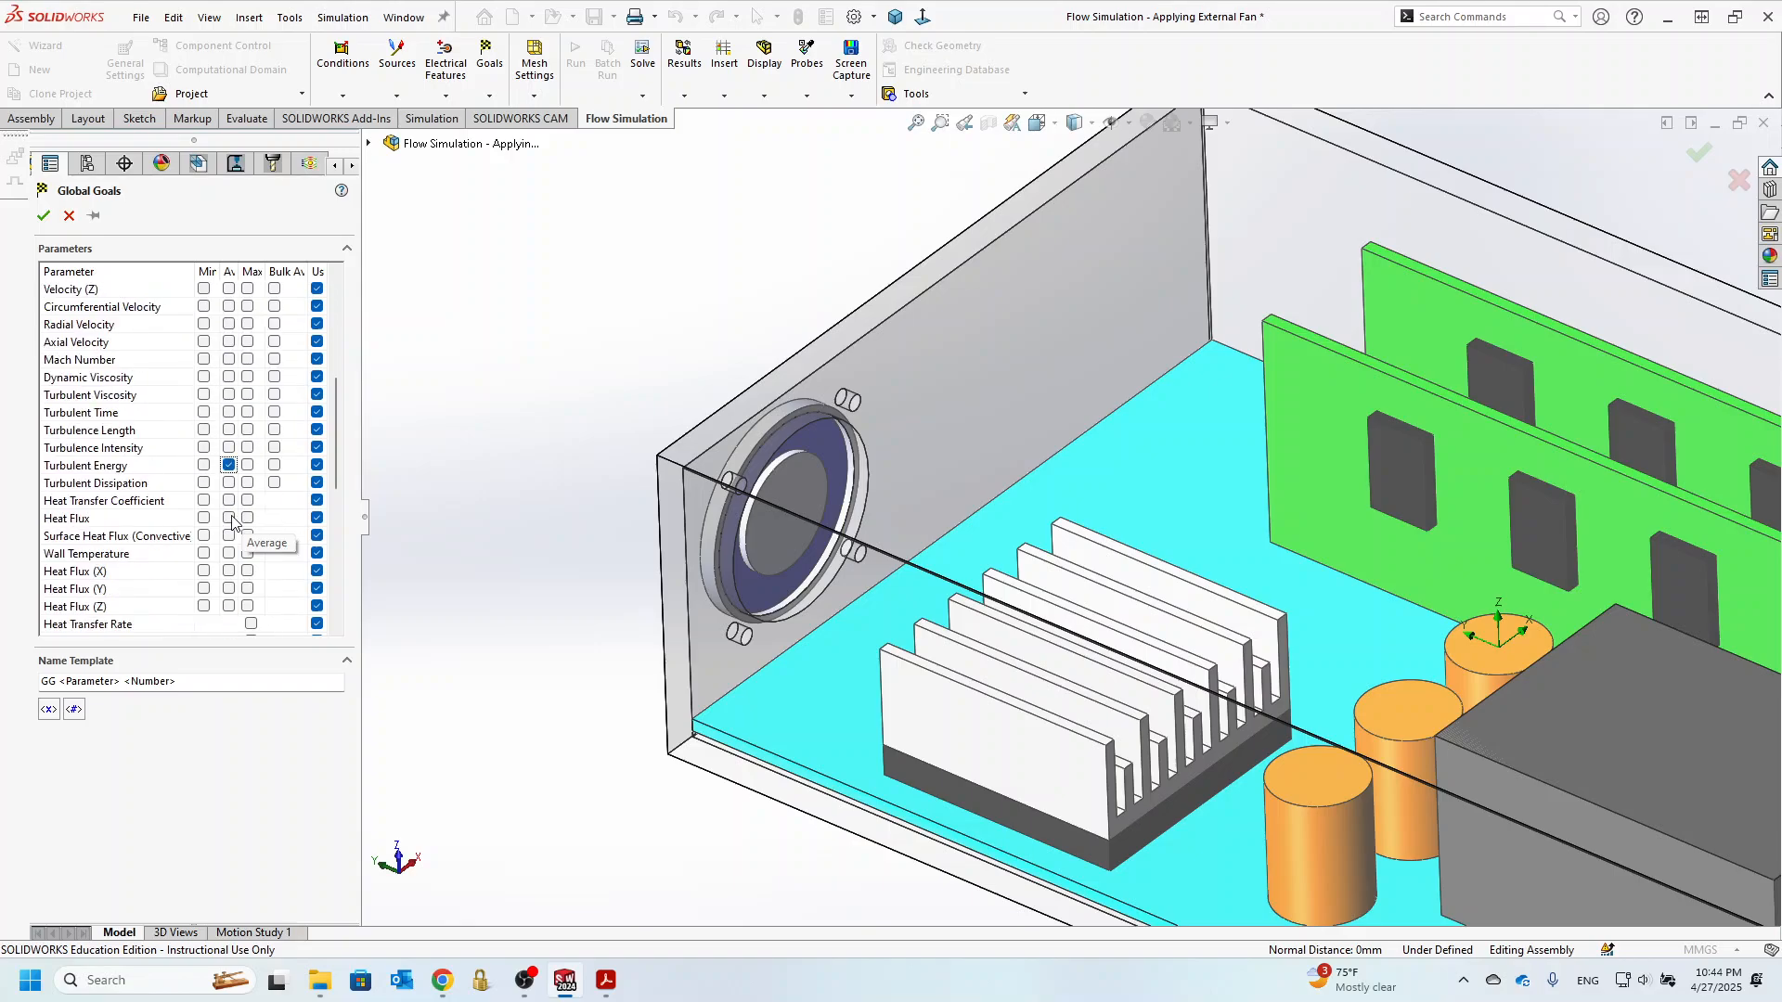
scroll(232, 523, down, 2)
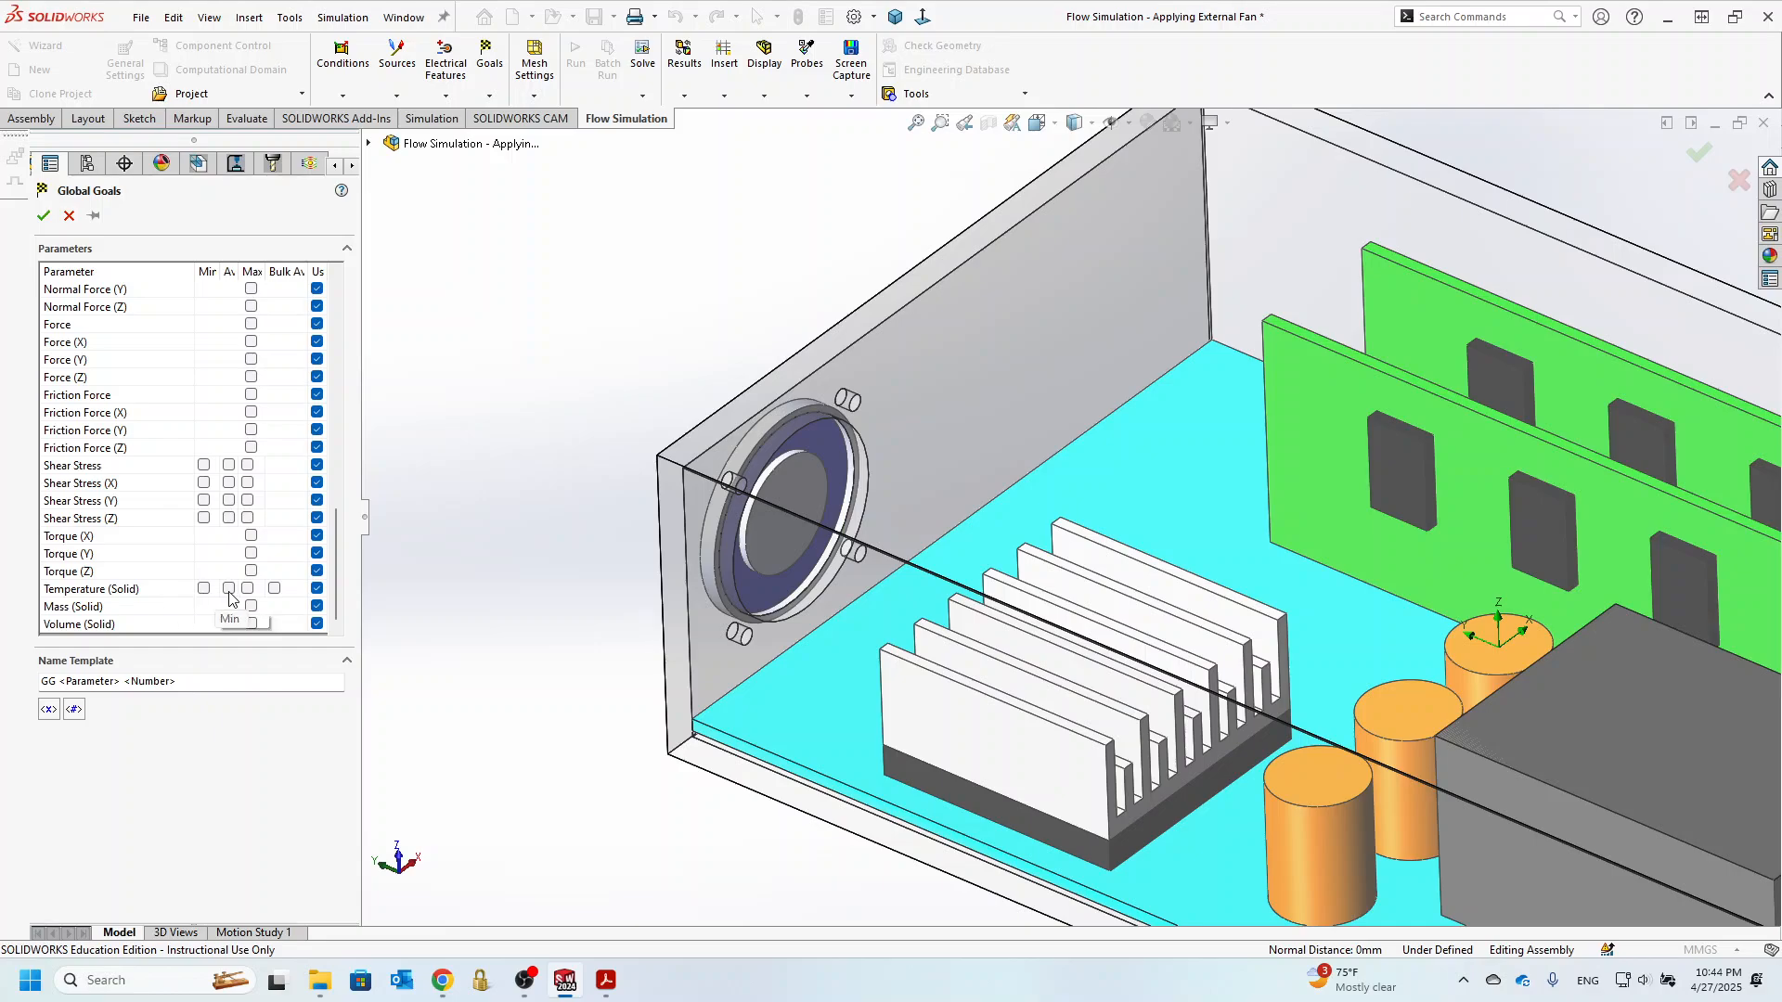
click(229, 589)
scroll(230, 566, up, 5)
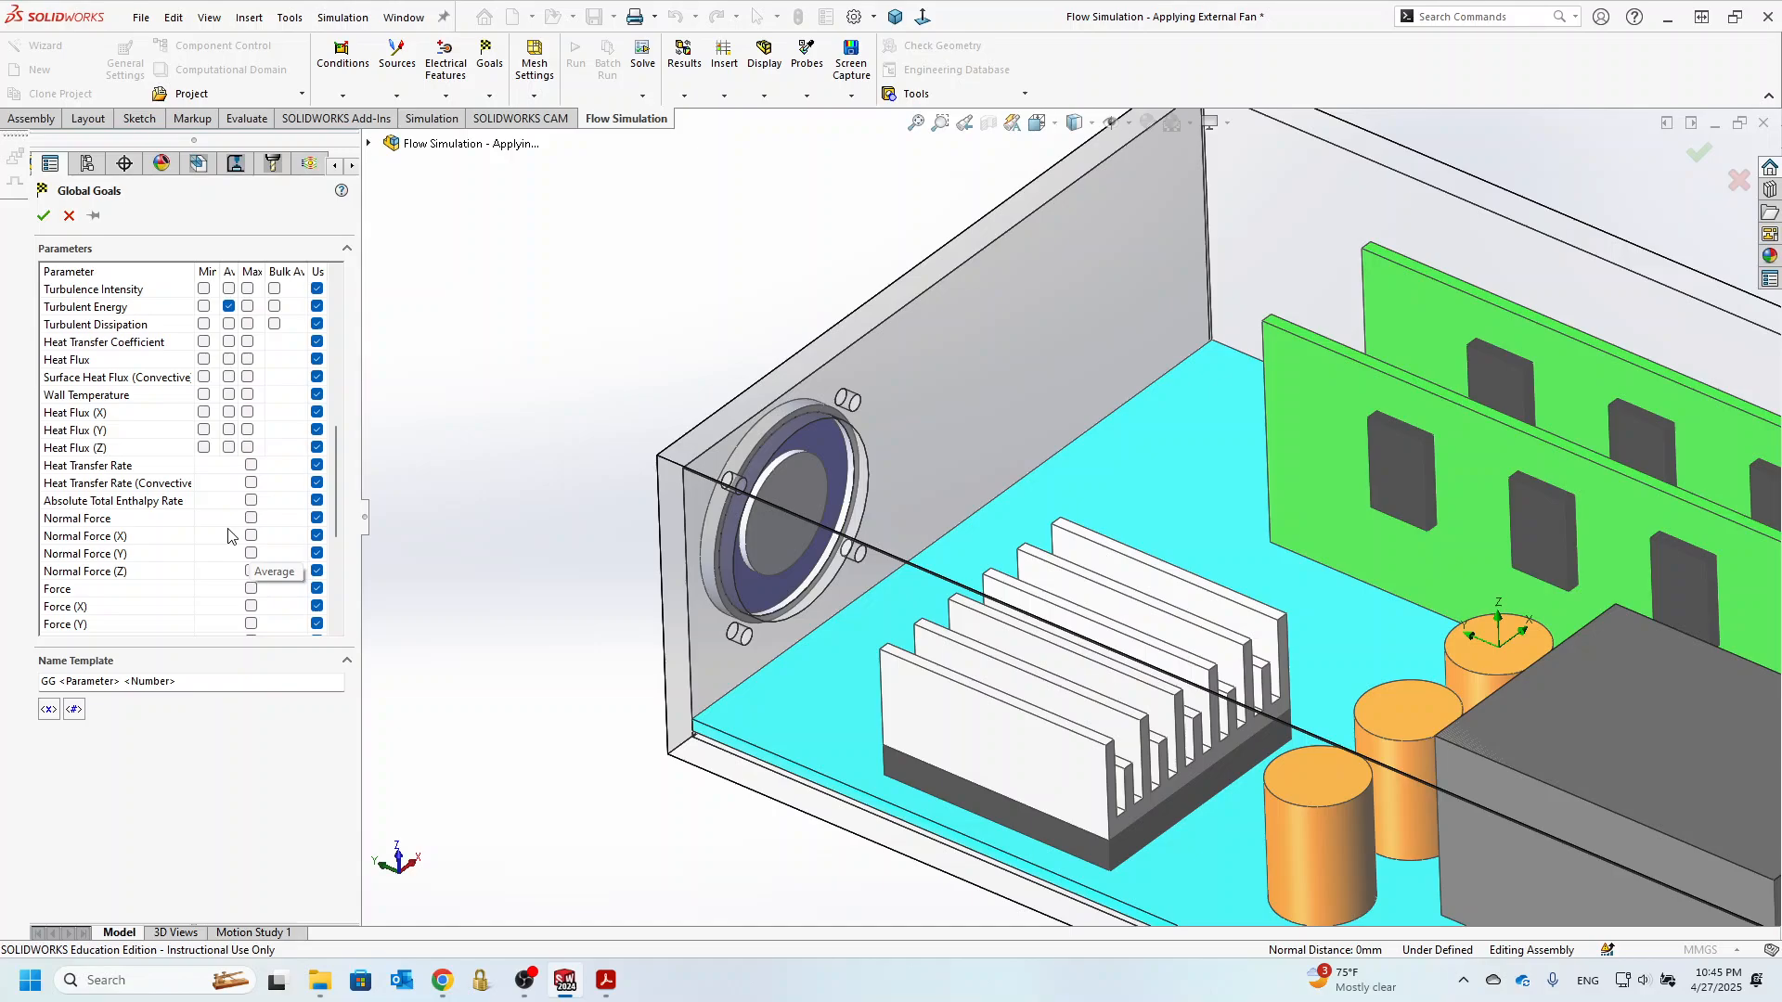
scroll(230, 536, up, 4)
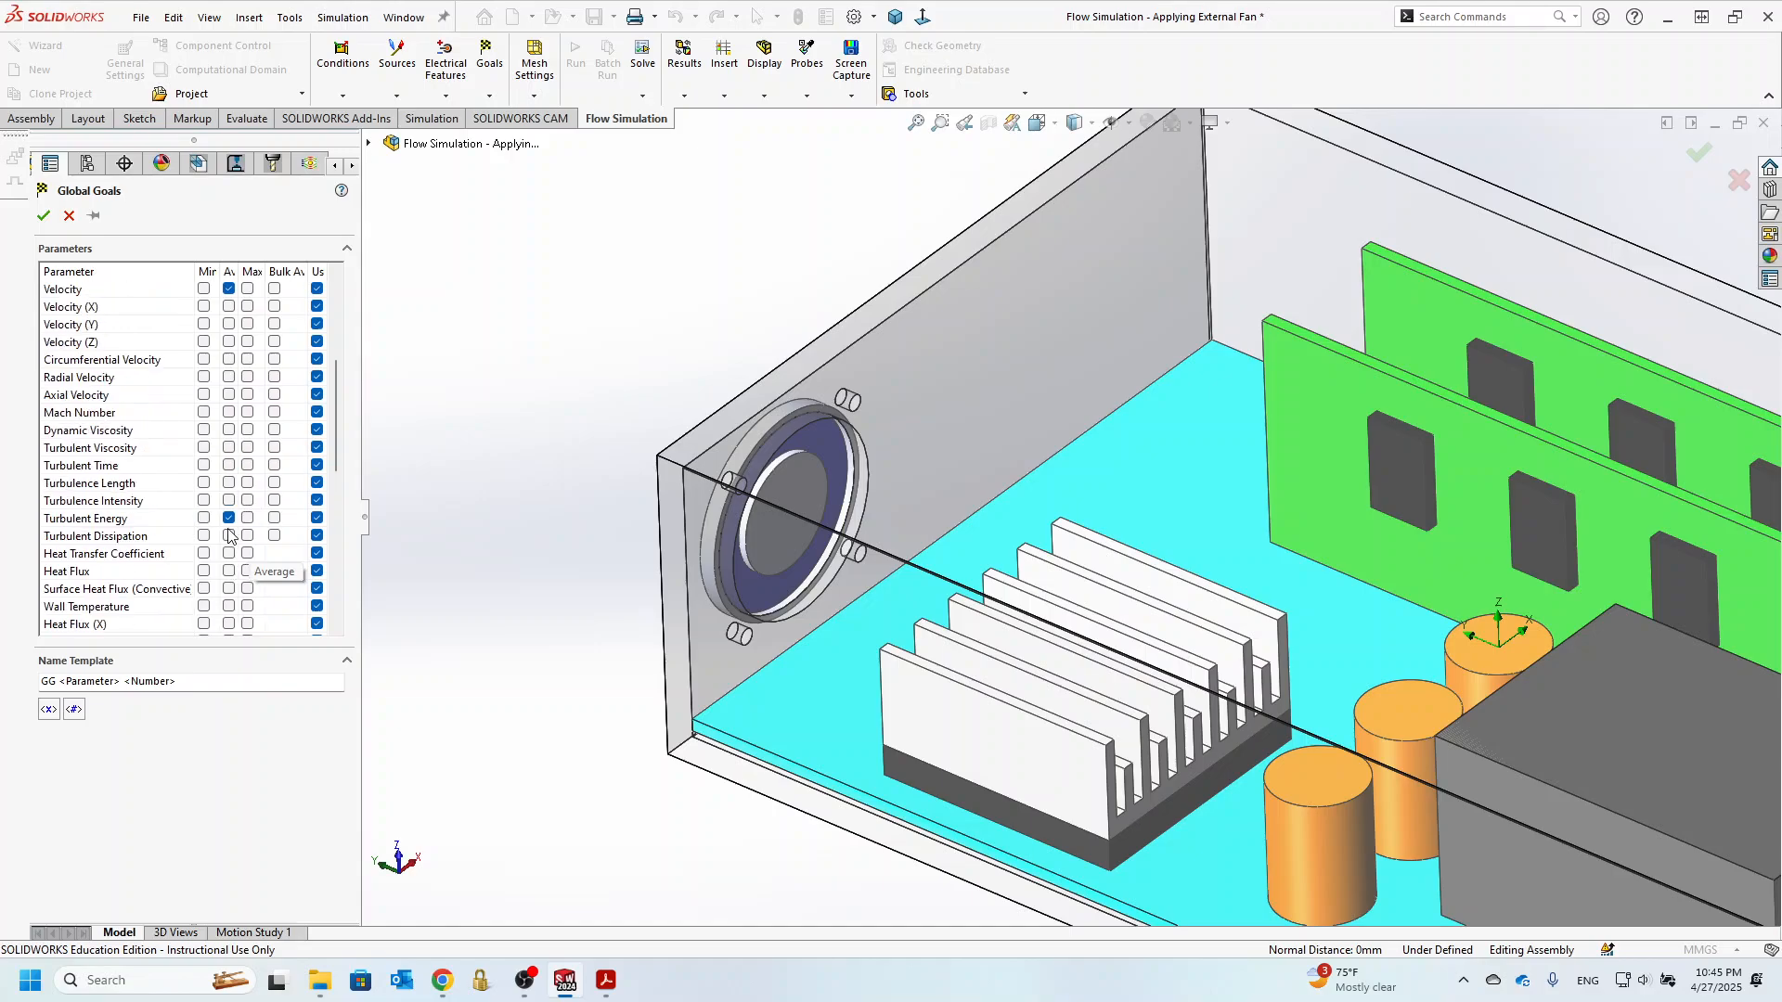
scroll(230, 536, up, 4)
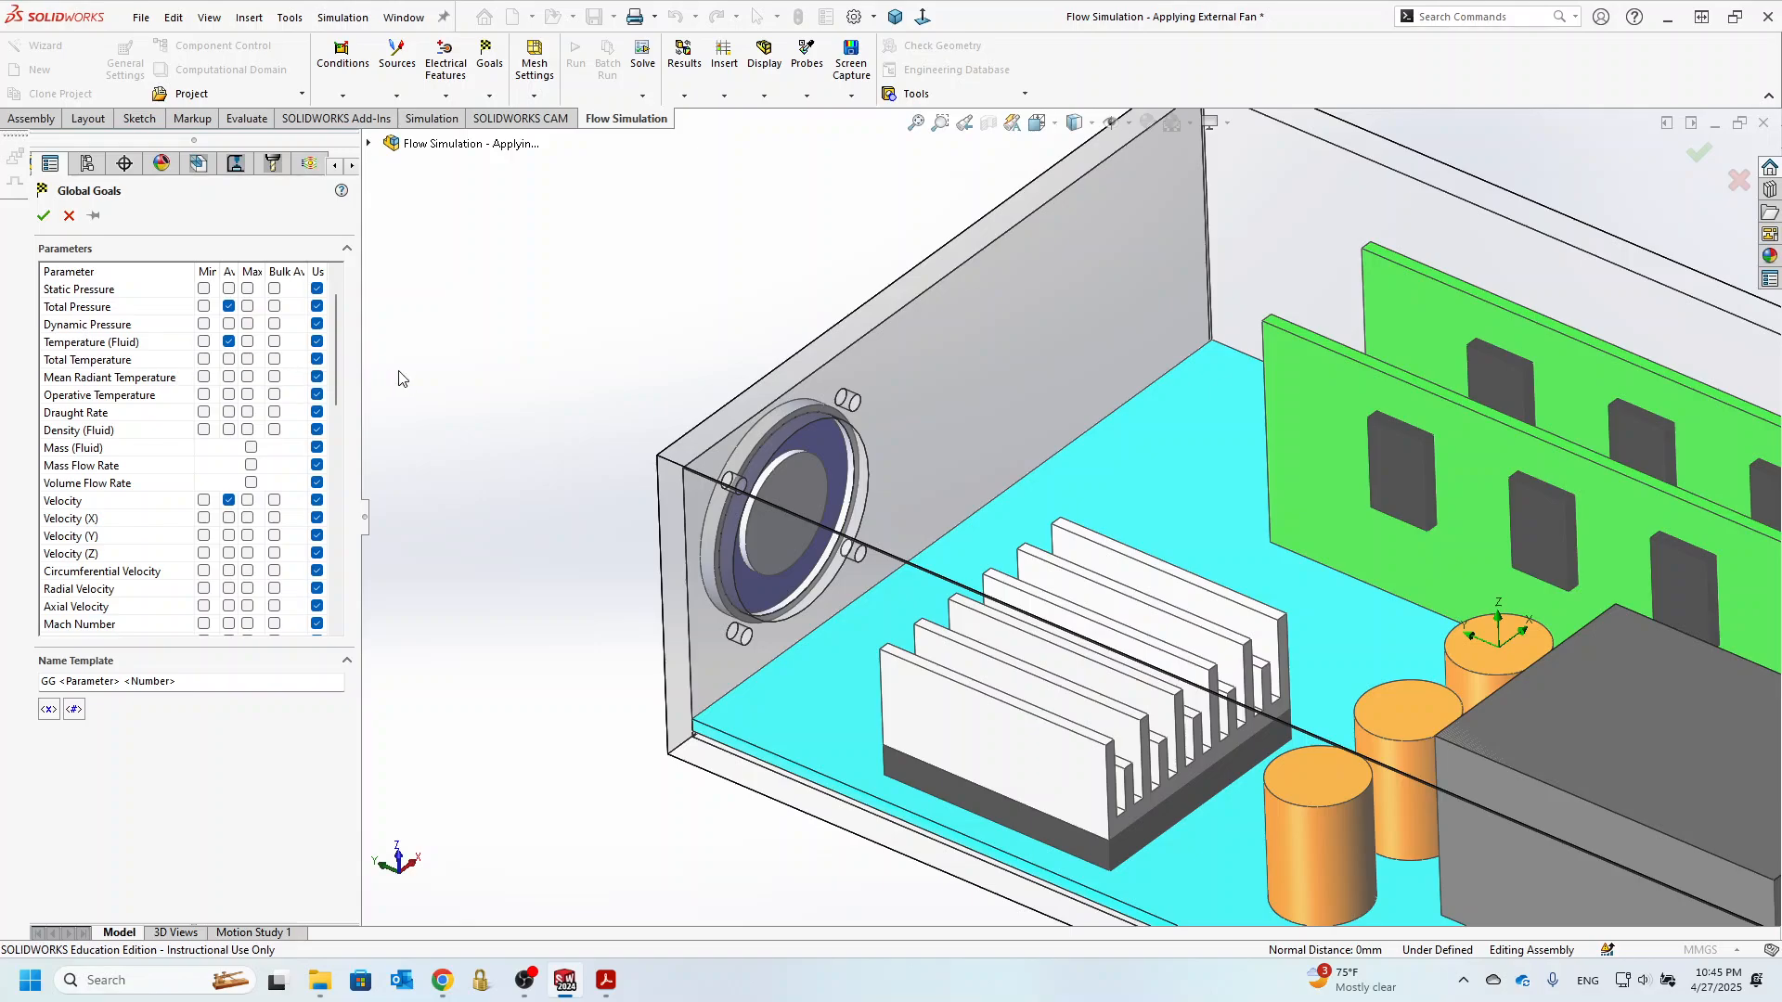
click(43, 216)
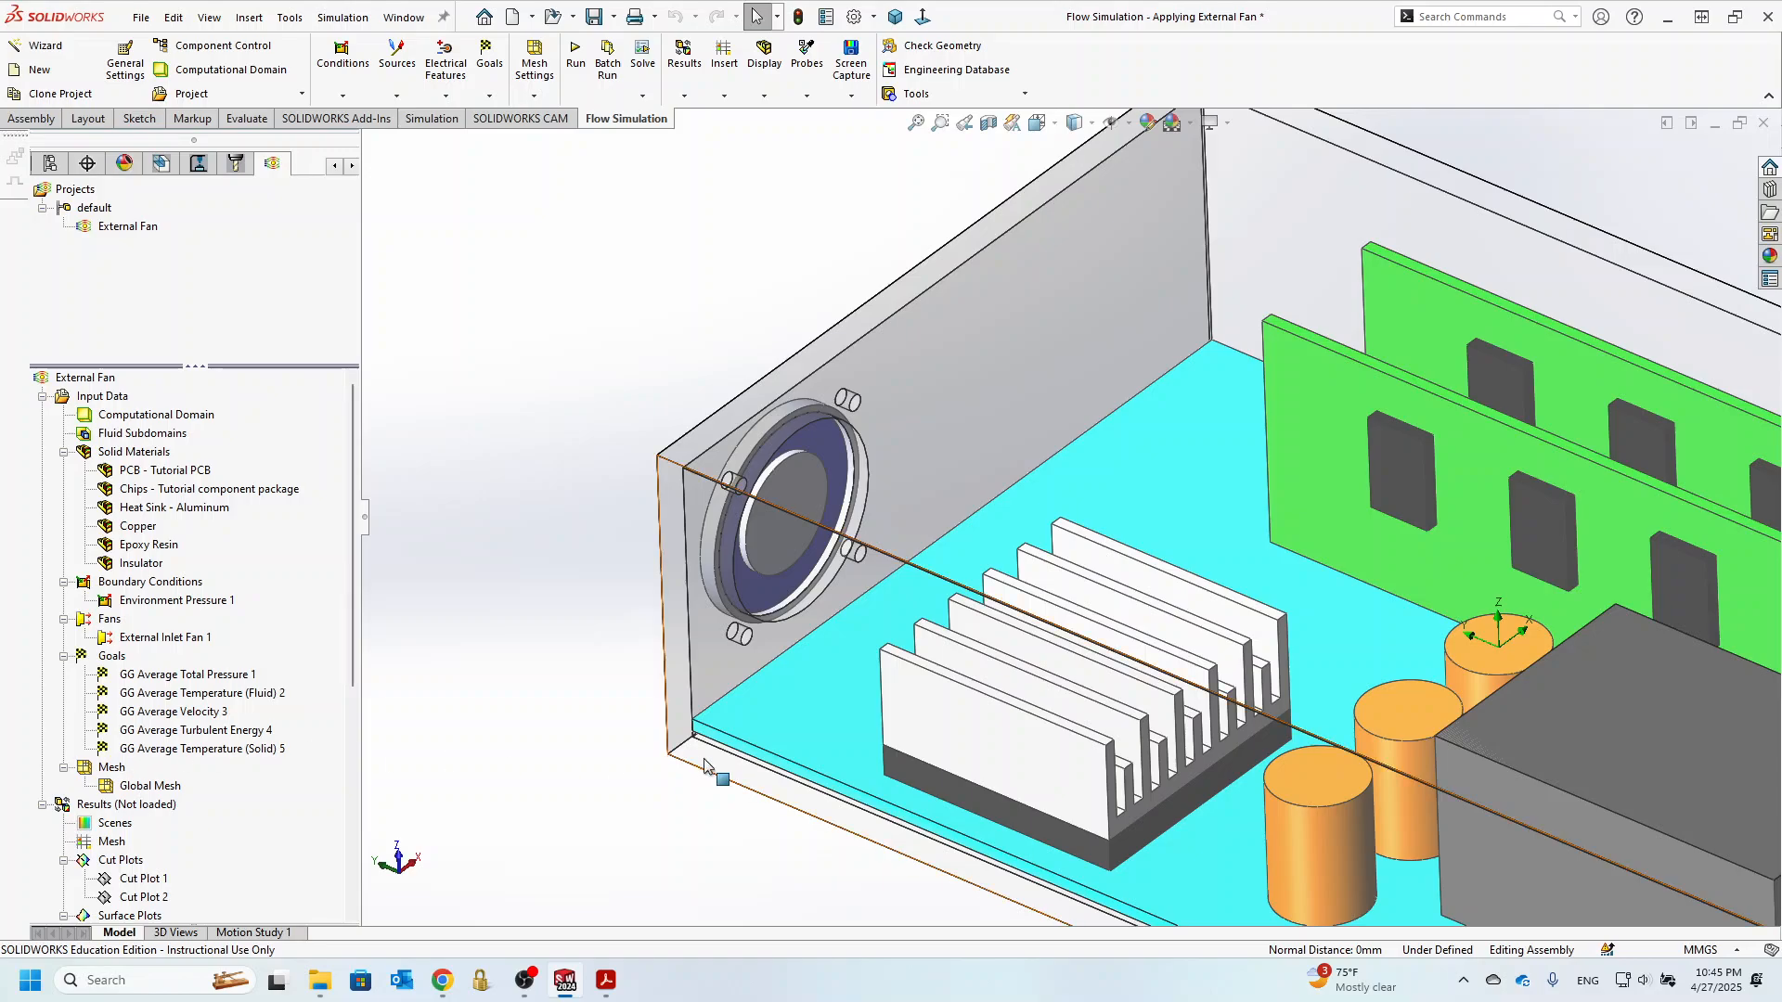
- Review the Global Mesh definition's automatic type and refinement level, and accept the settings
right_click(139, 786)
click(163, 798)
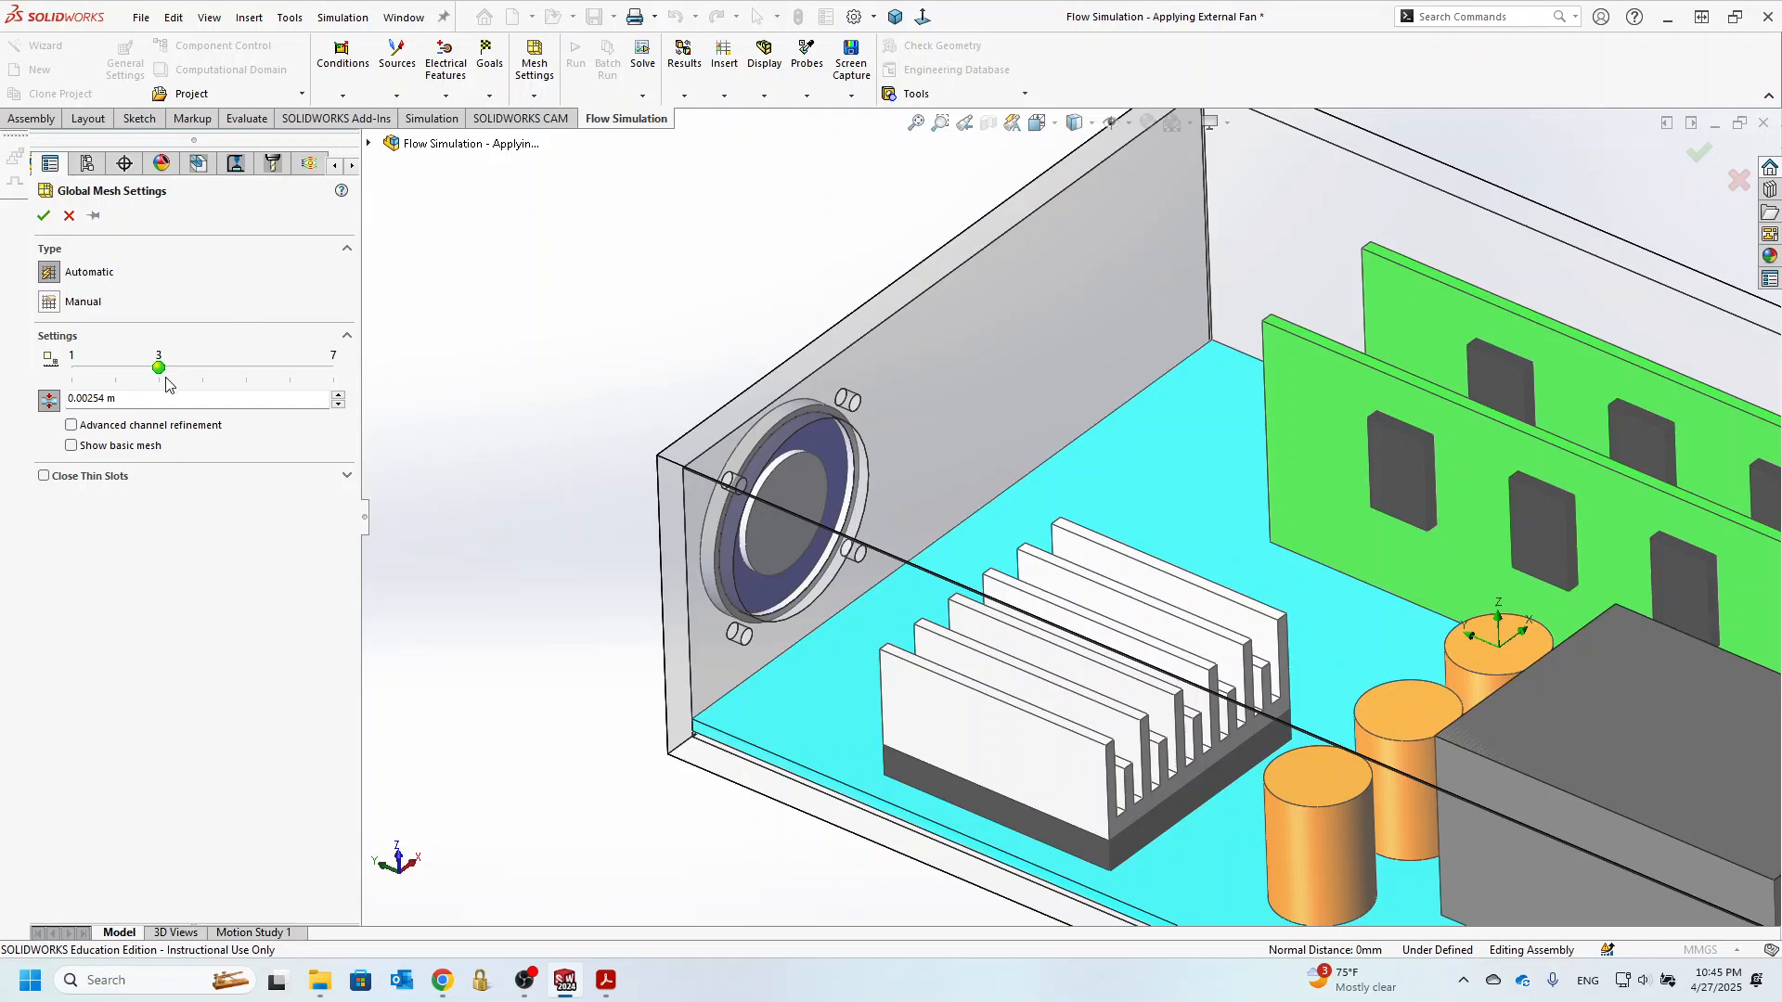
click(43, 215)
- Run a new calculation of the External Fan project with the results loaded on completion
scroll(137, 694, down, 6)
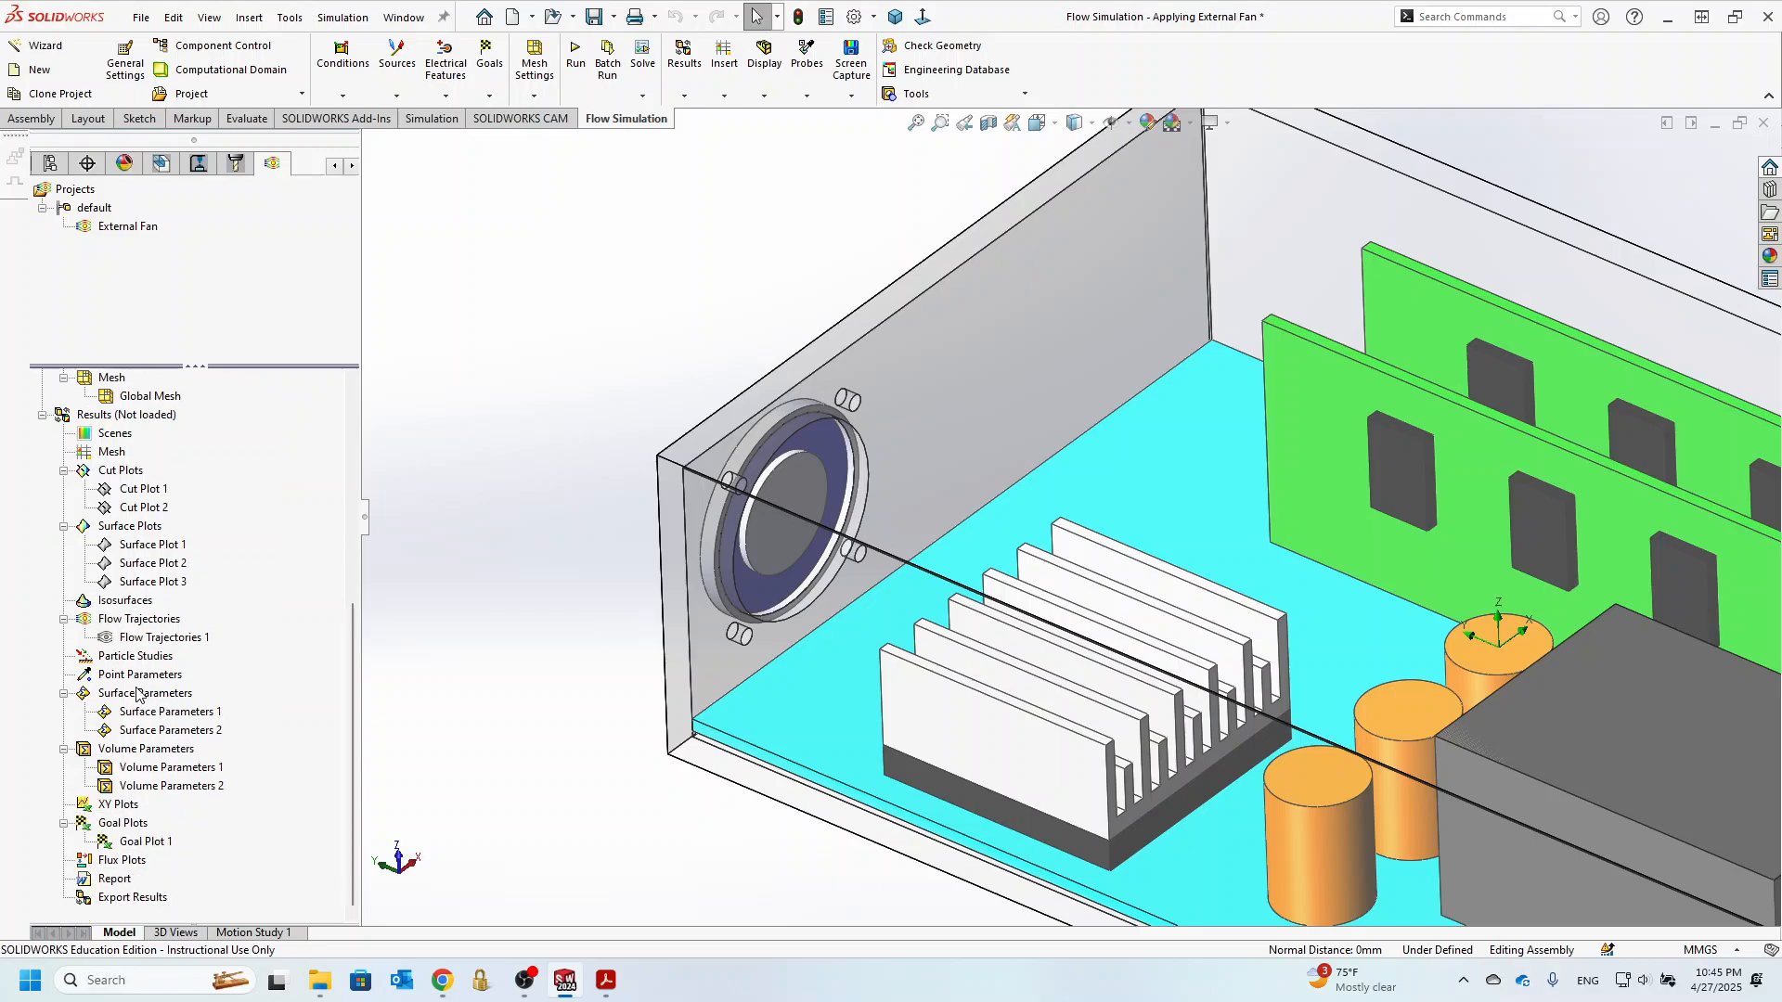
scroll(137, 695, up, 6)
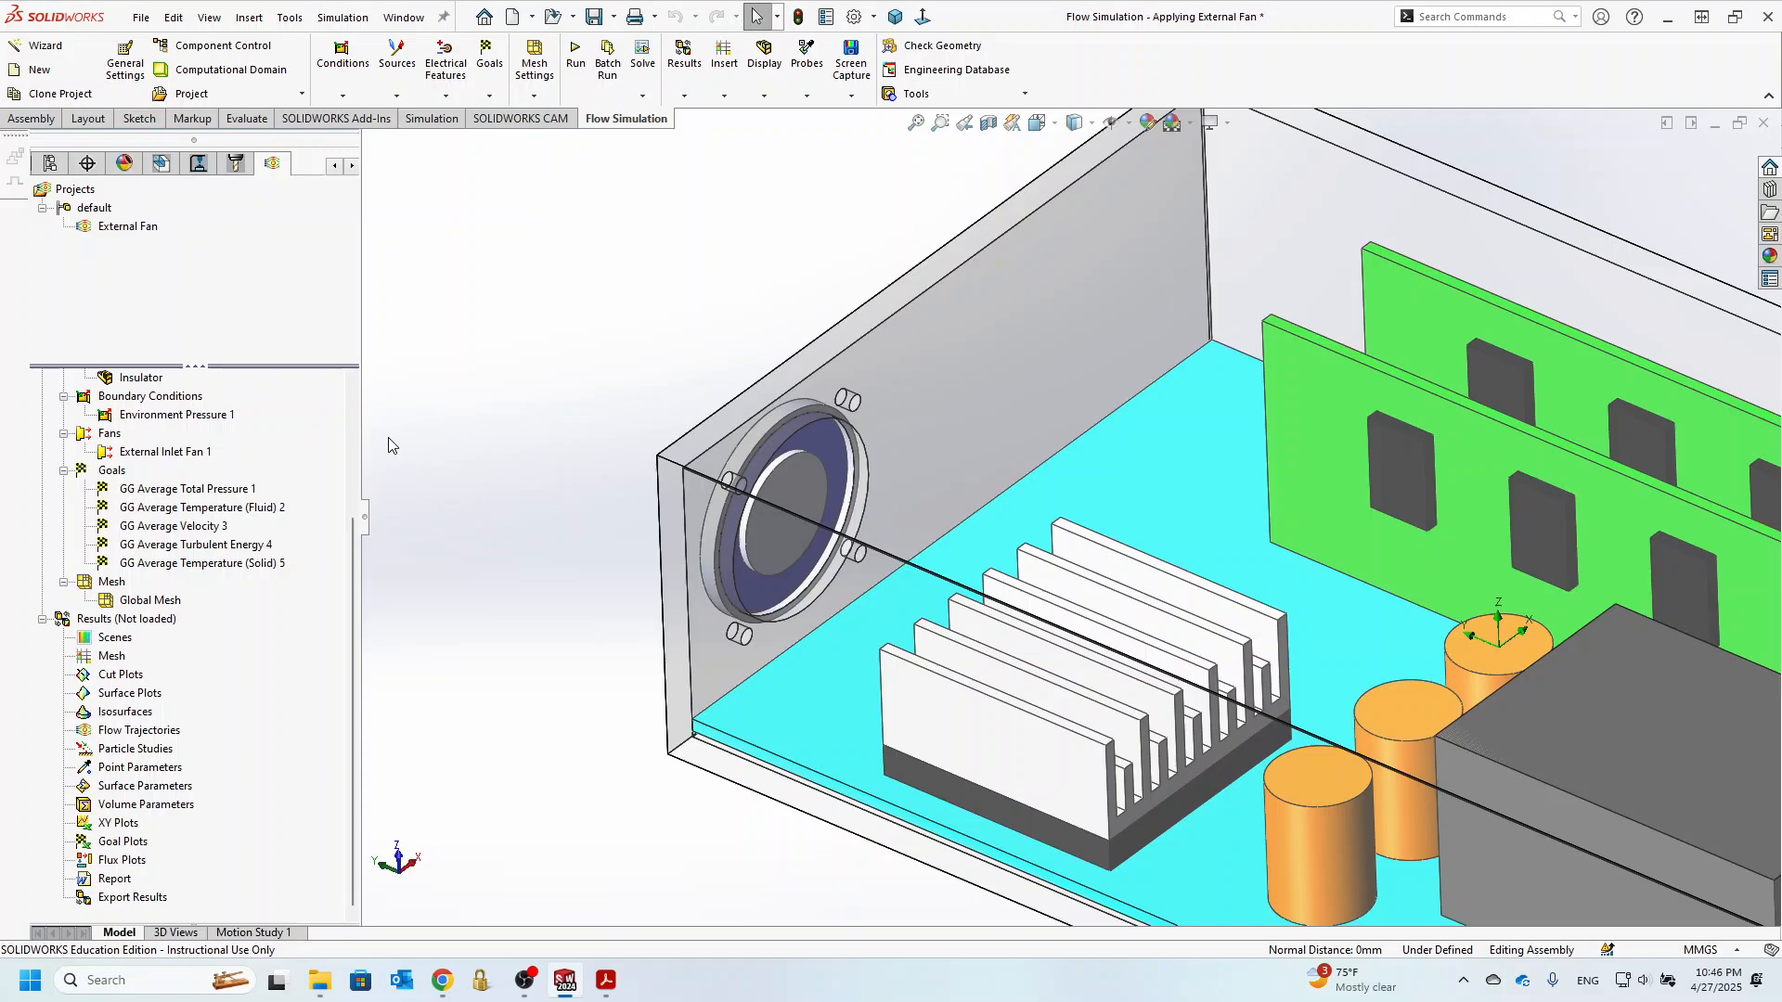
scroll(291, 489, up, 4)
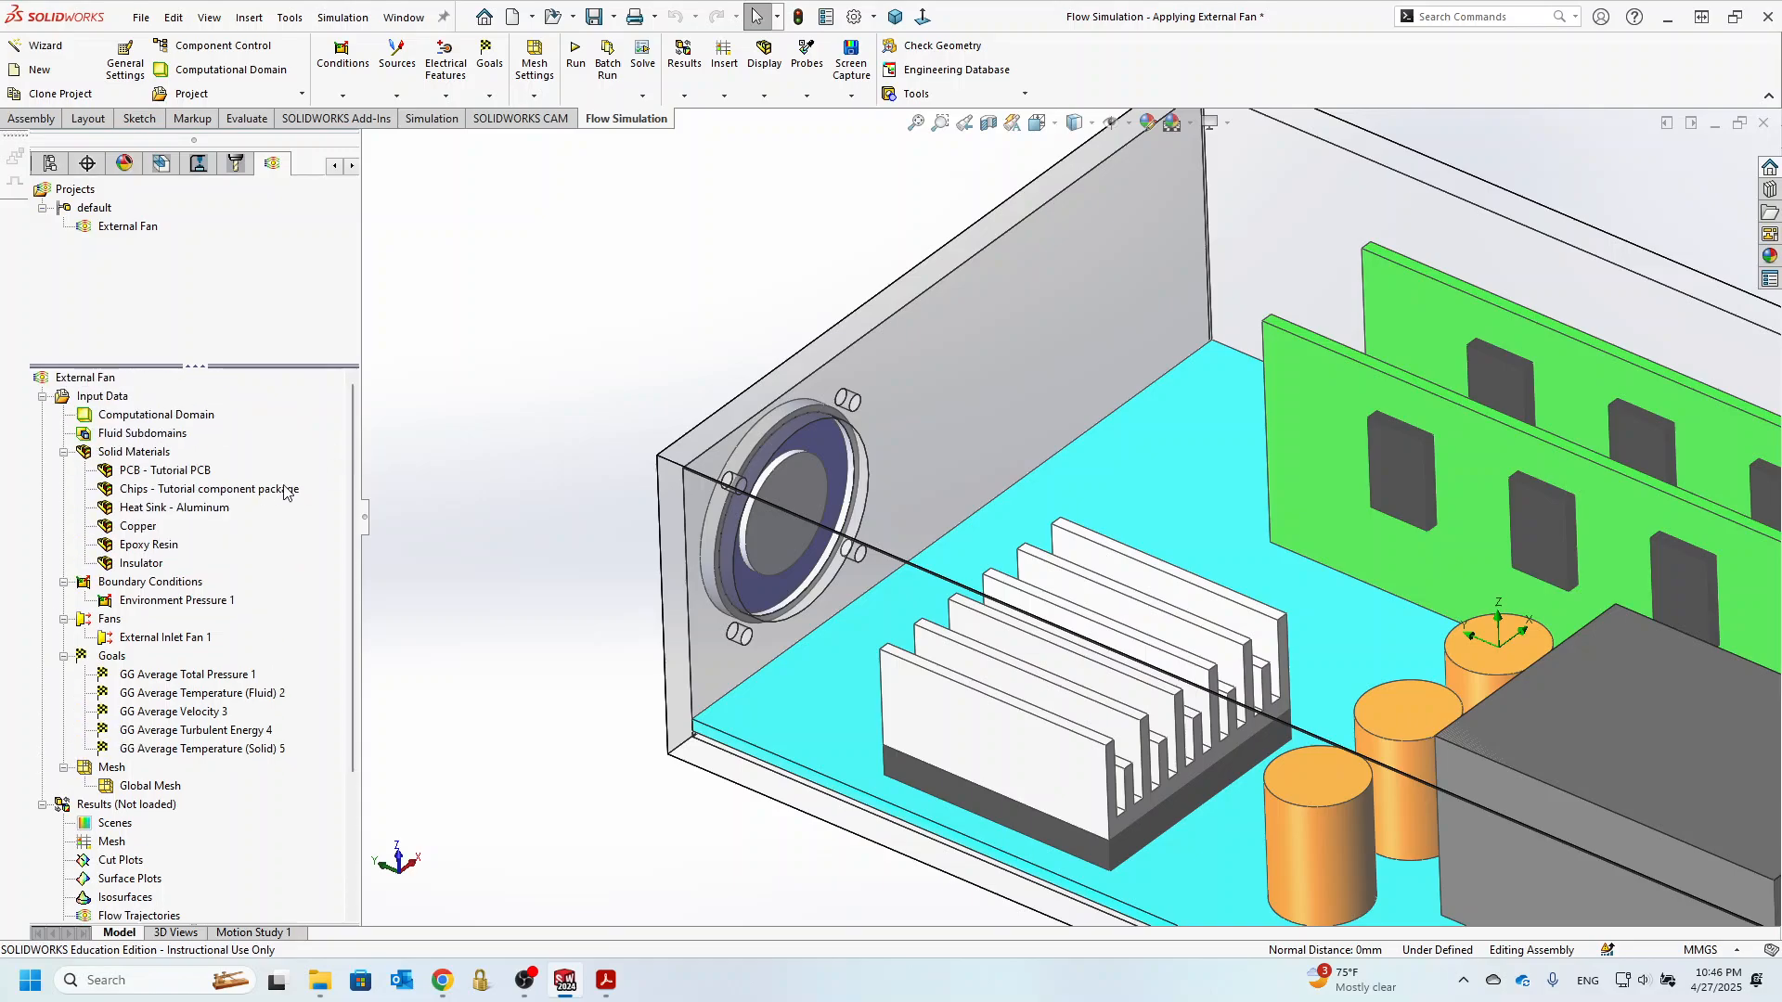
click(570, 77)
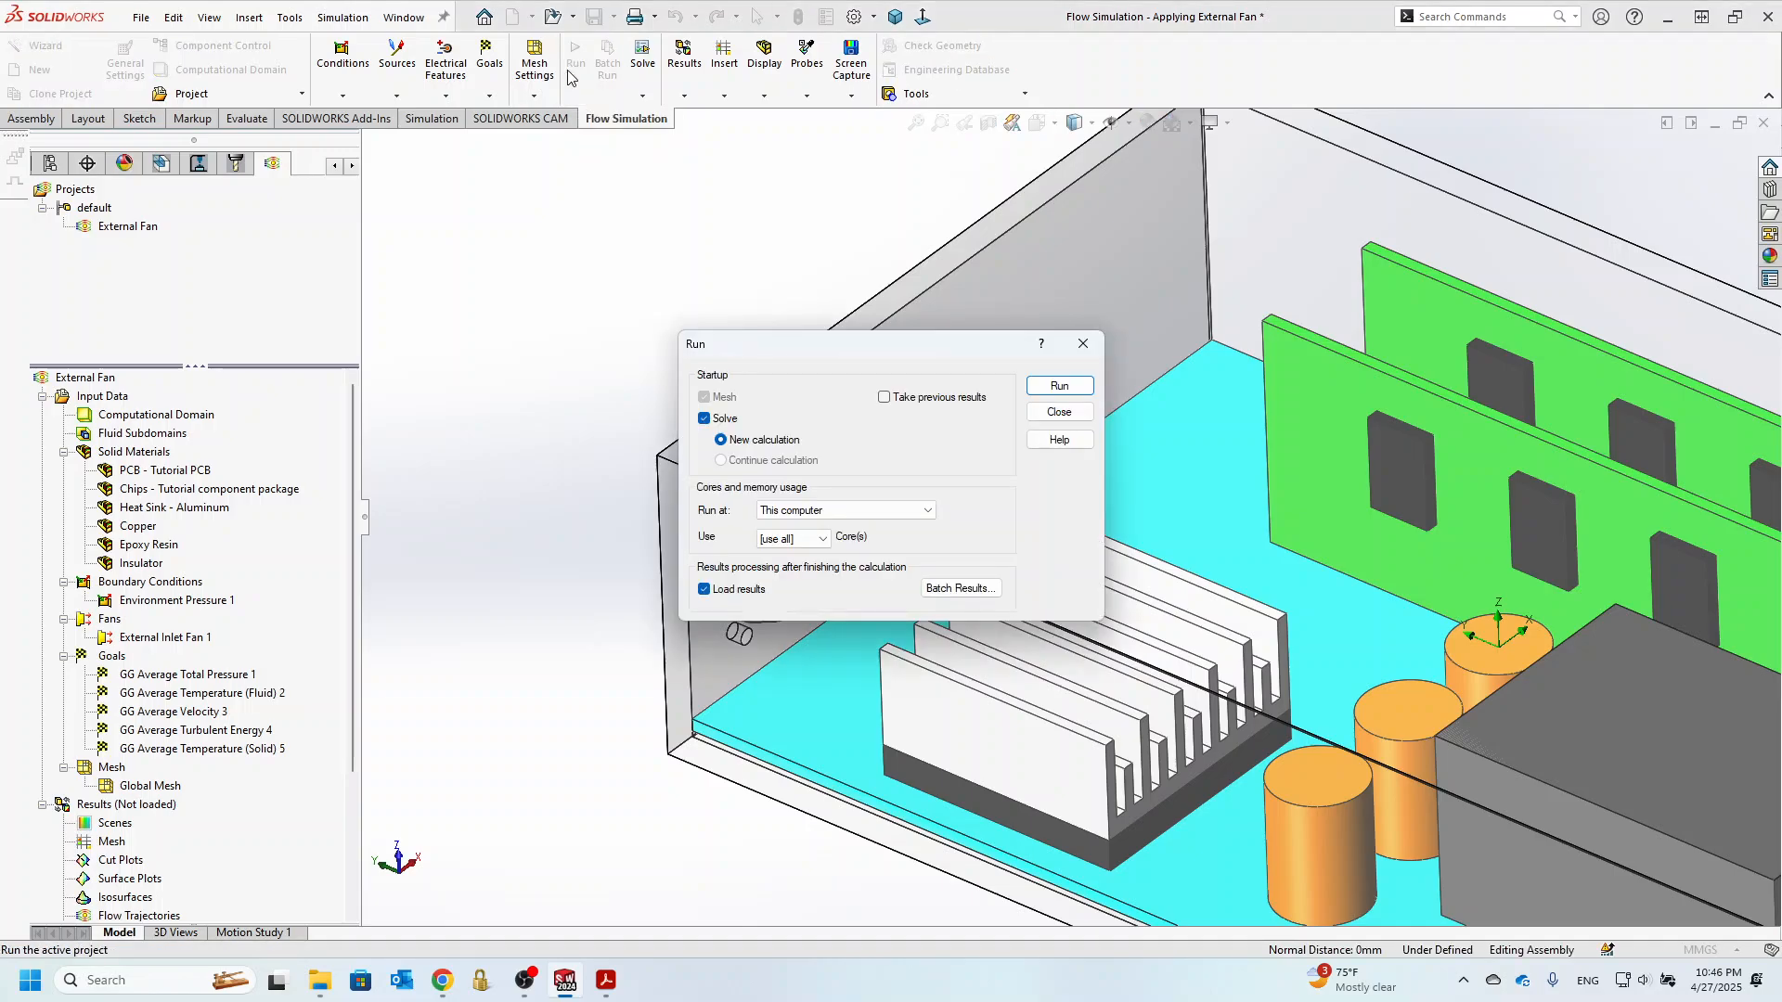
click(1058, 387)
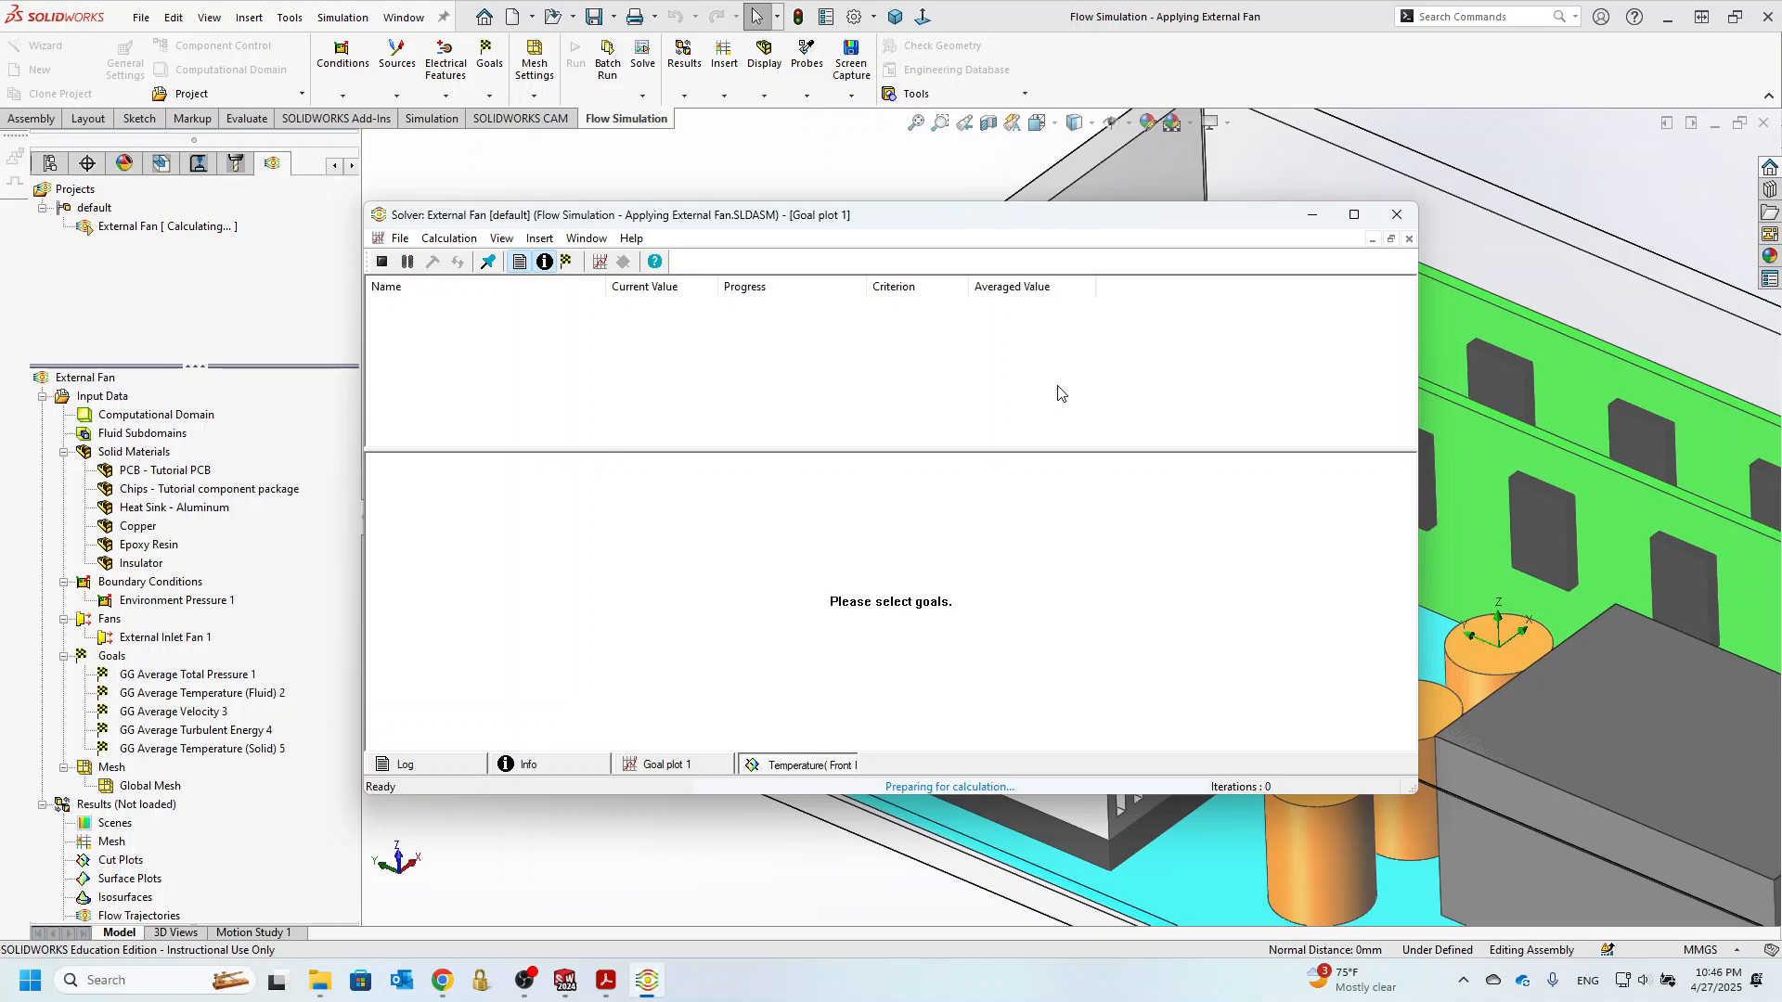
- Insert a goal plot in the solver that includes all the global goals
click(641, 767)
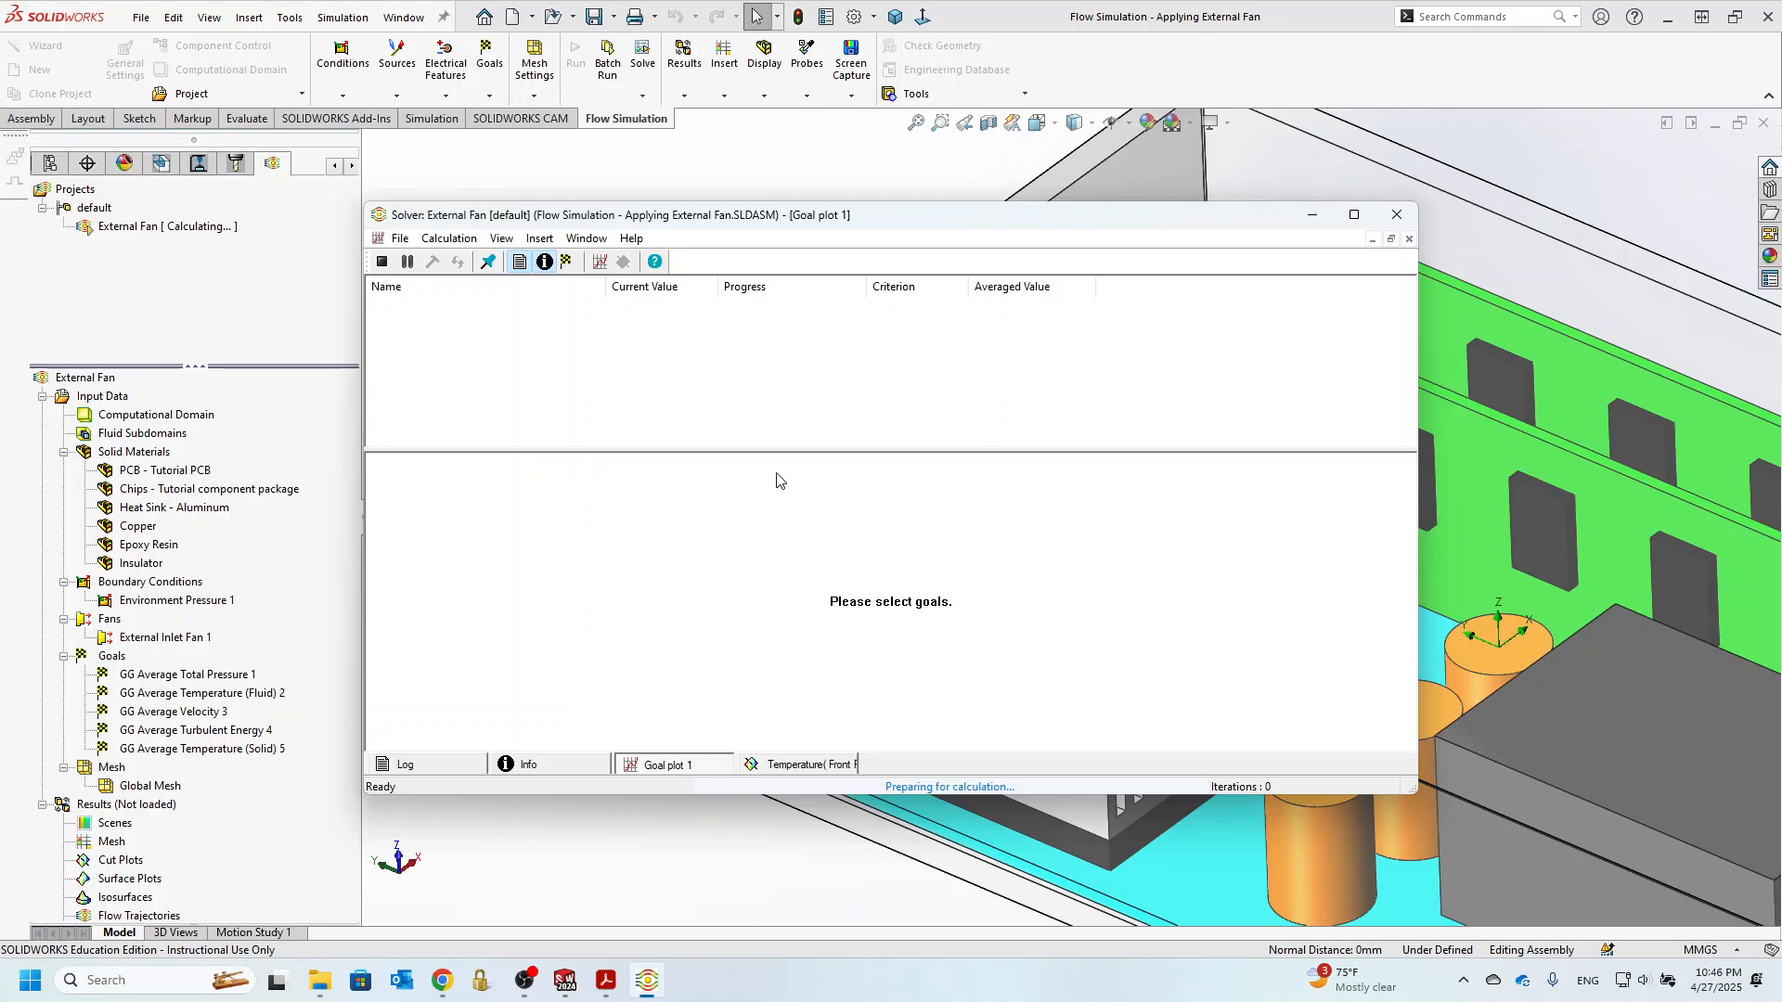
click(602, 266)
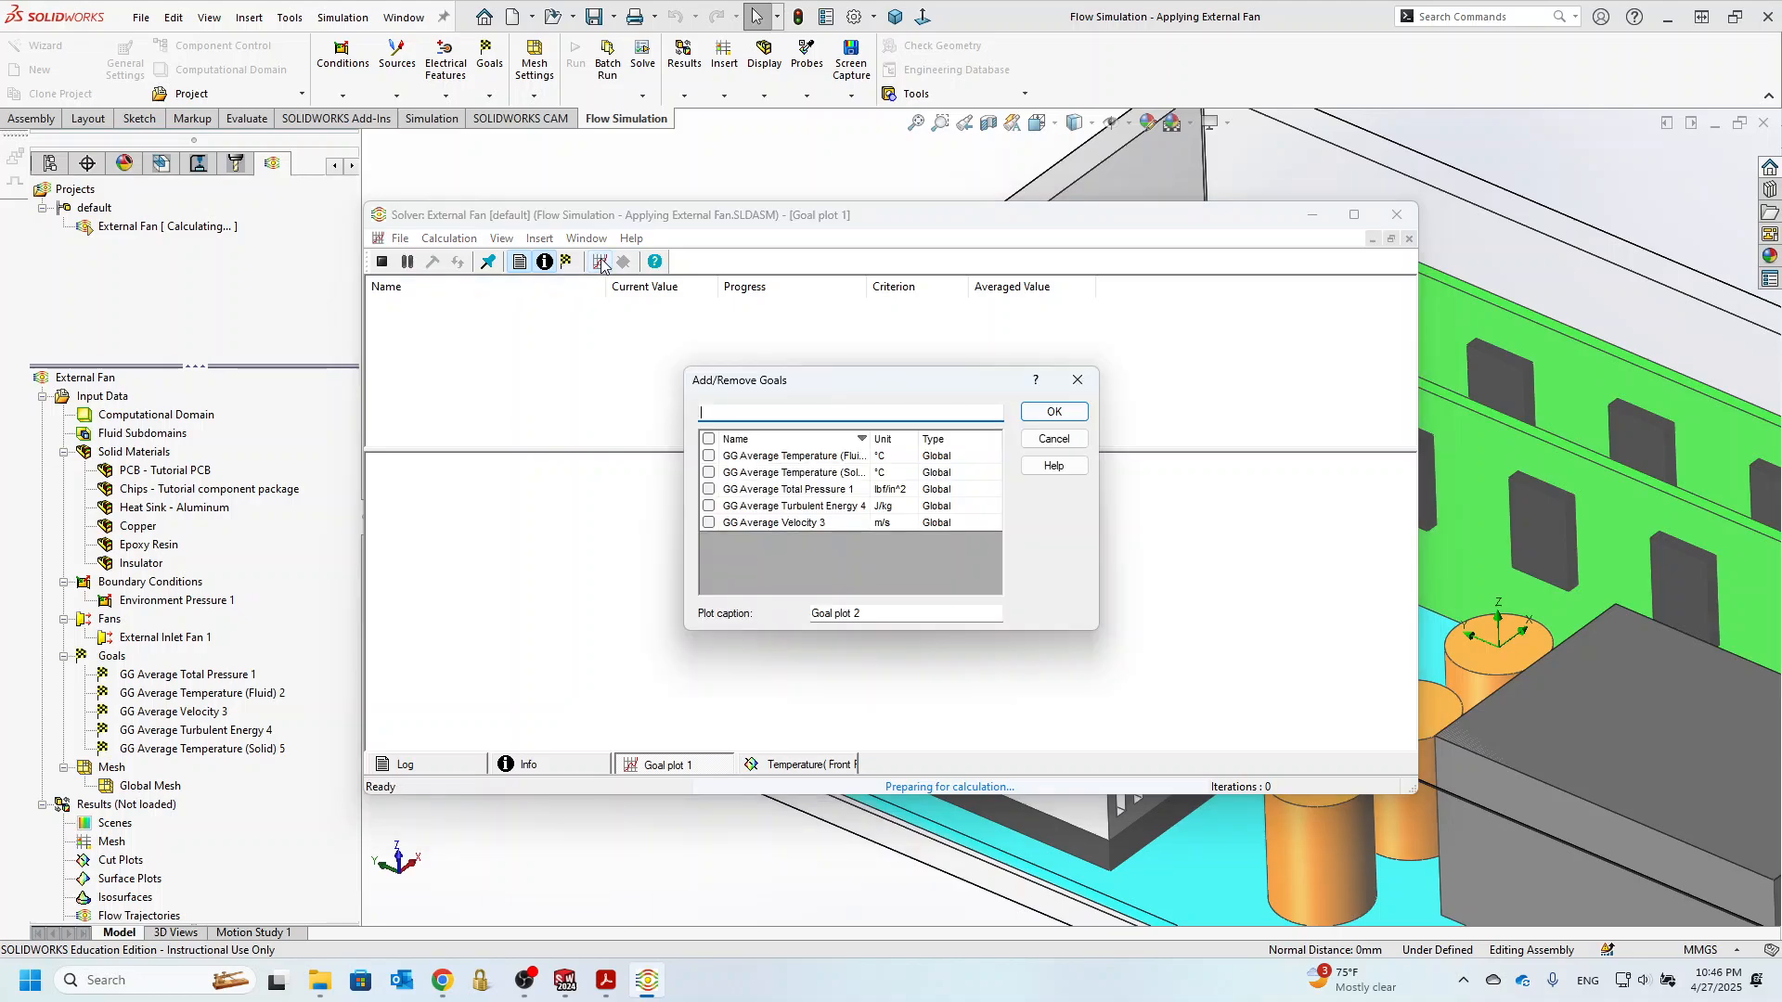
click(708, 439)
click(1034, 410)
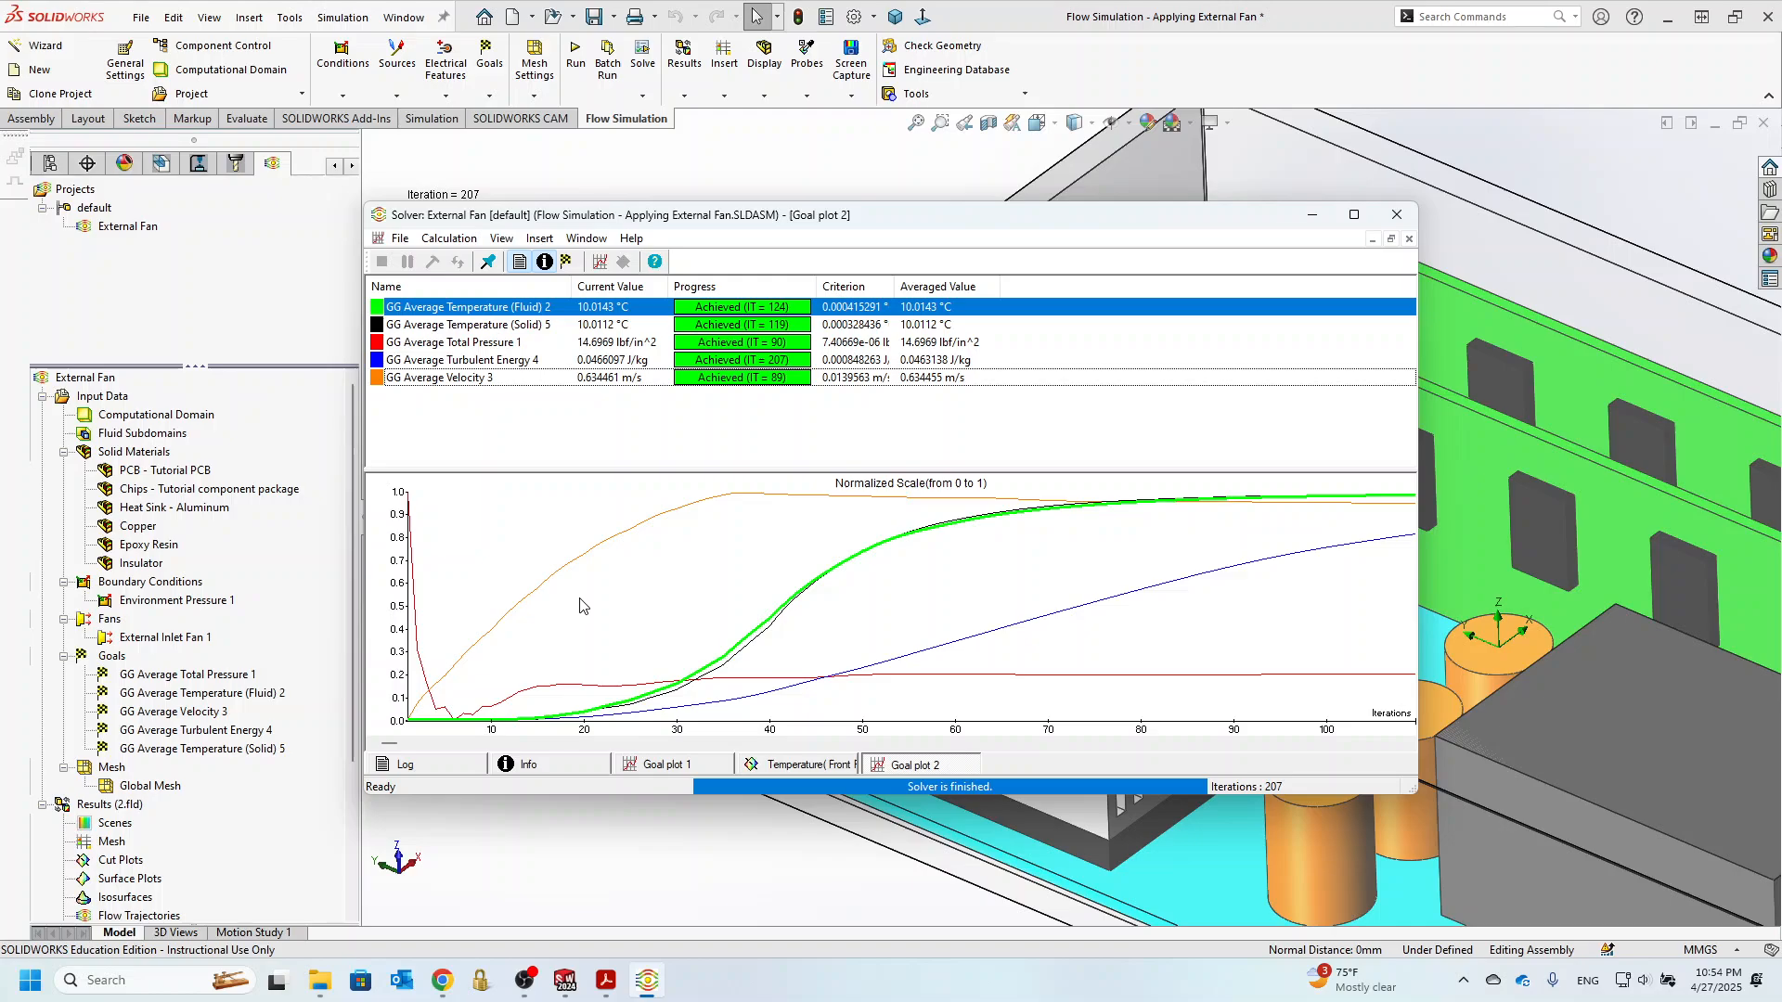
- Examine the goals' progress and convergence curves in the goal plot, and close the solver window
drag(948, 594, 640, 614)
drag(955, 623, 692, 644)
drag(1193, 638, 737, 642)
drag(1140, 630, 1301, 631)
drag(820, 635, 966, 624)
drag(661, 633, 1020, 622)
drag(789, 628, 1049, 624)
drag(729, 627, 972, 621)
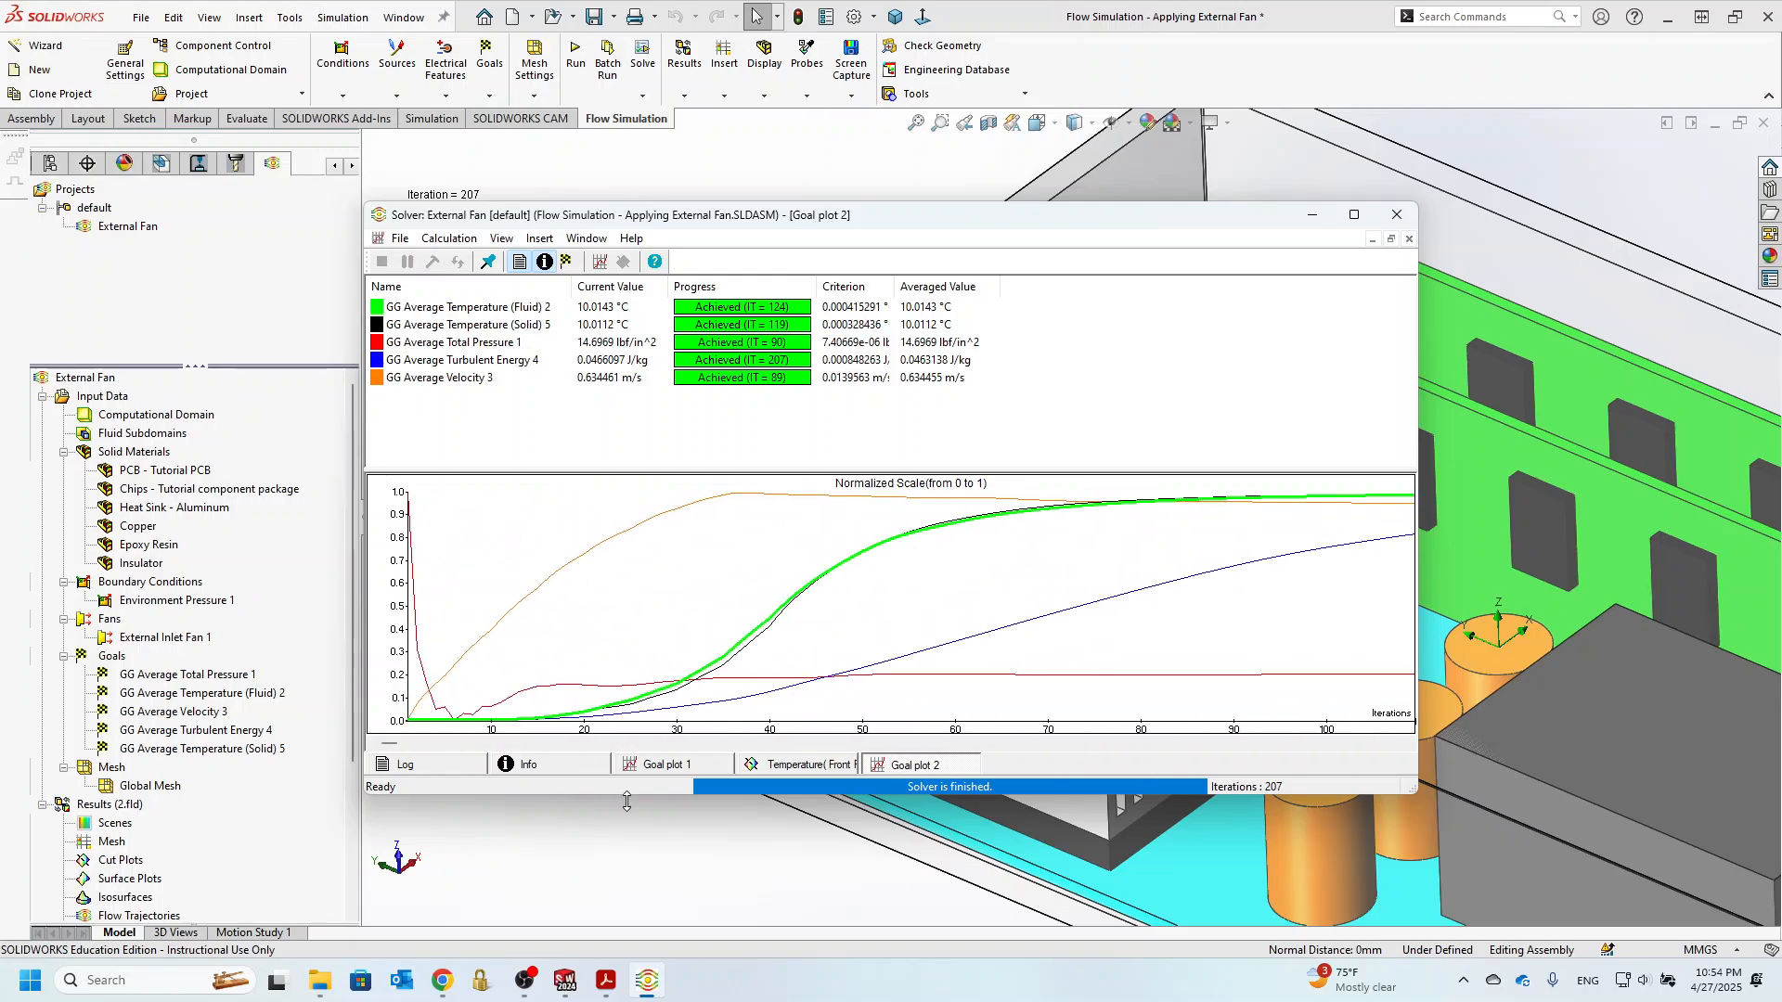
click(1396, 214)
scroll(1201, 610, down, 5)
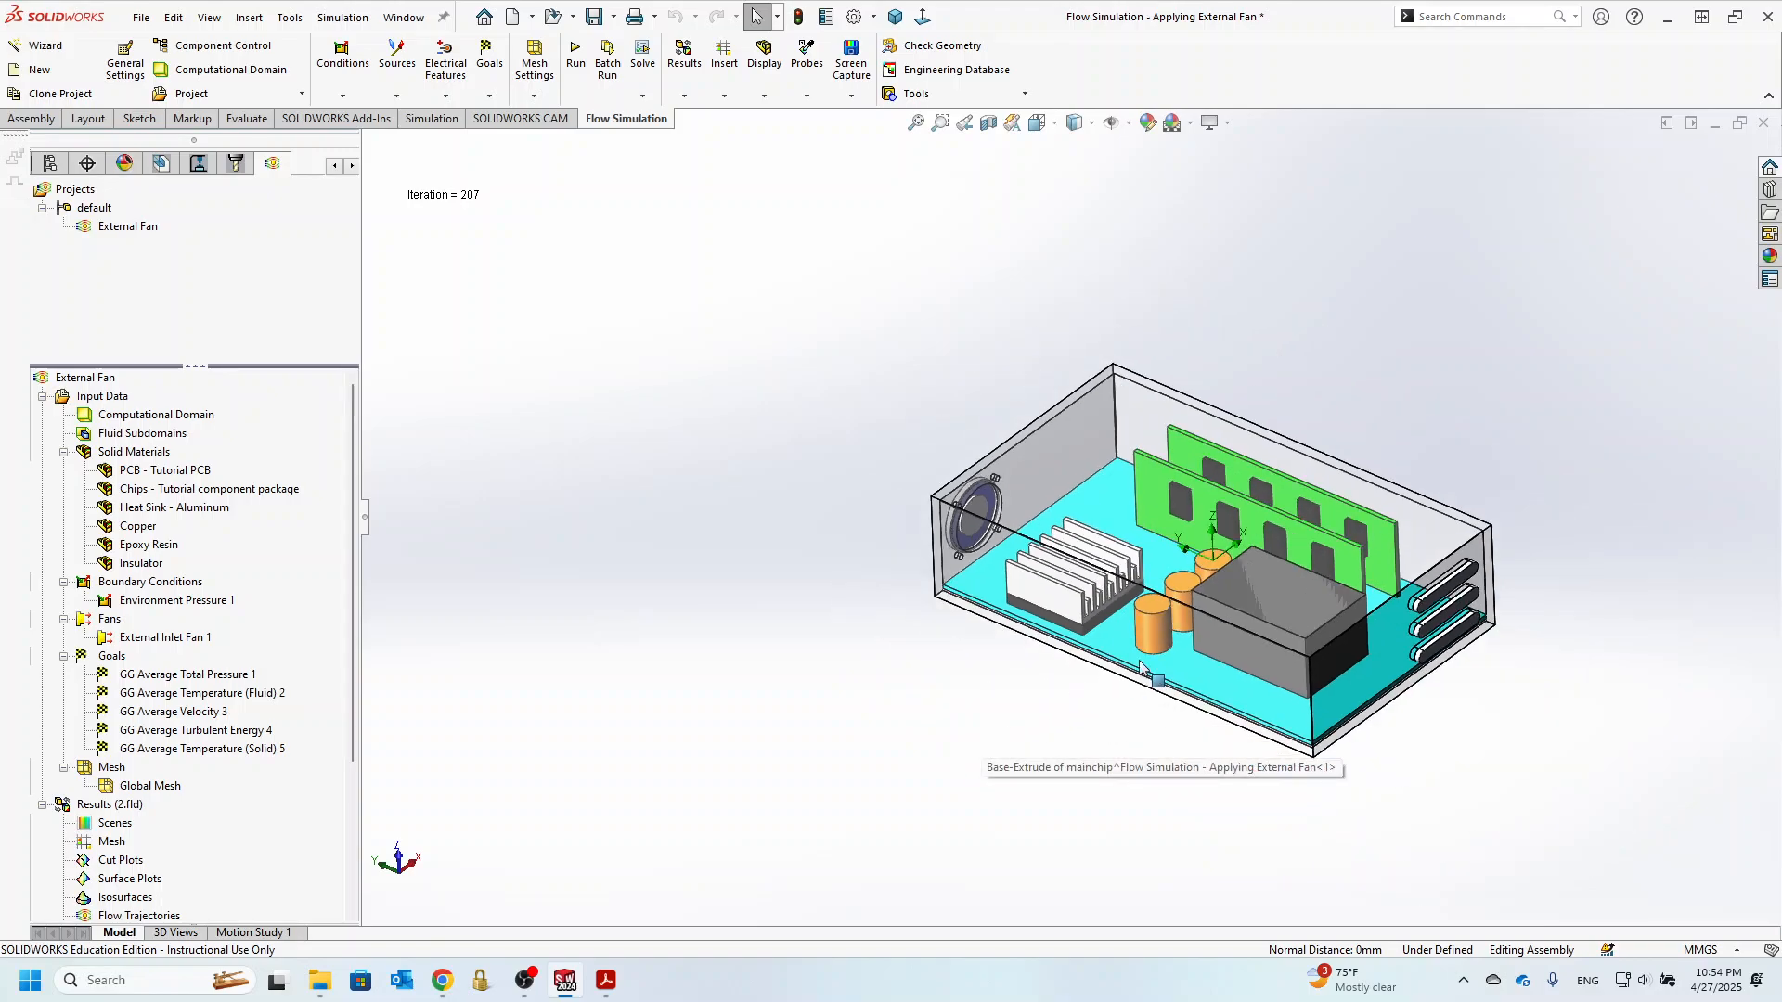
scroll(1201, 610, up, 2)
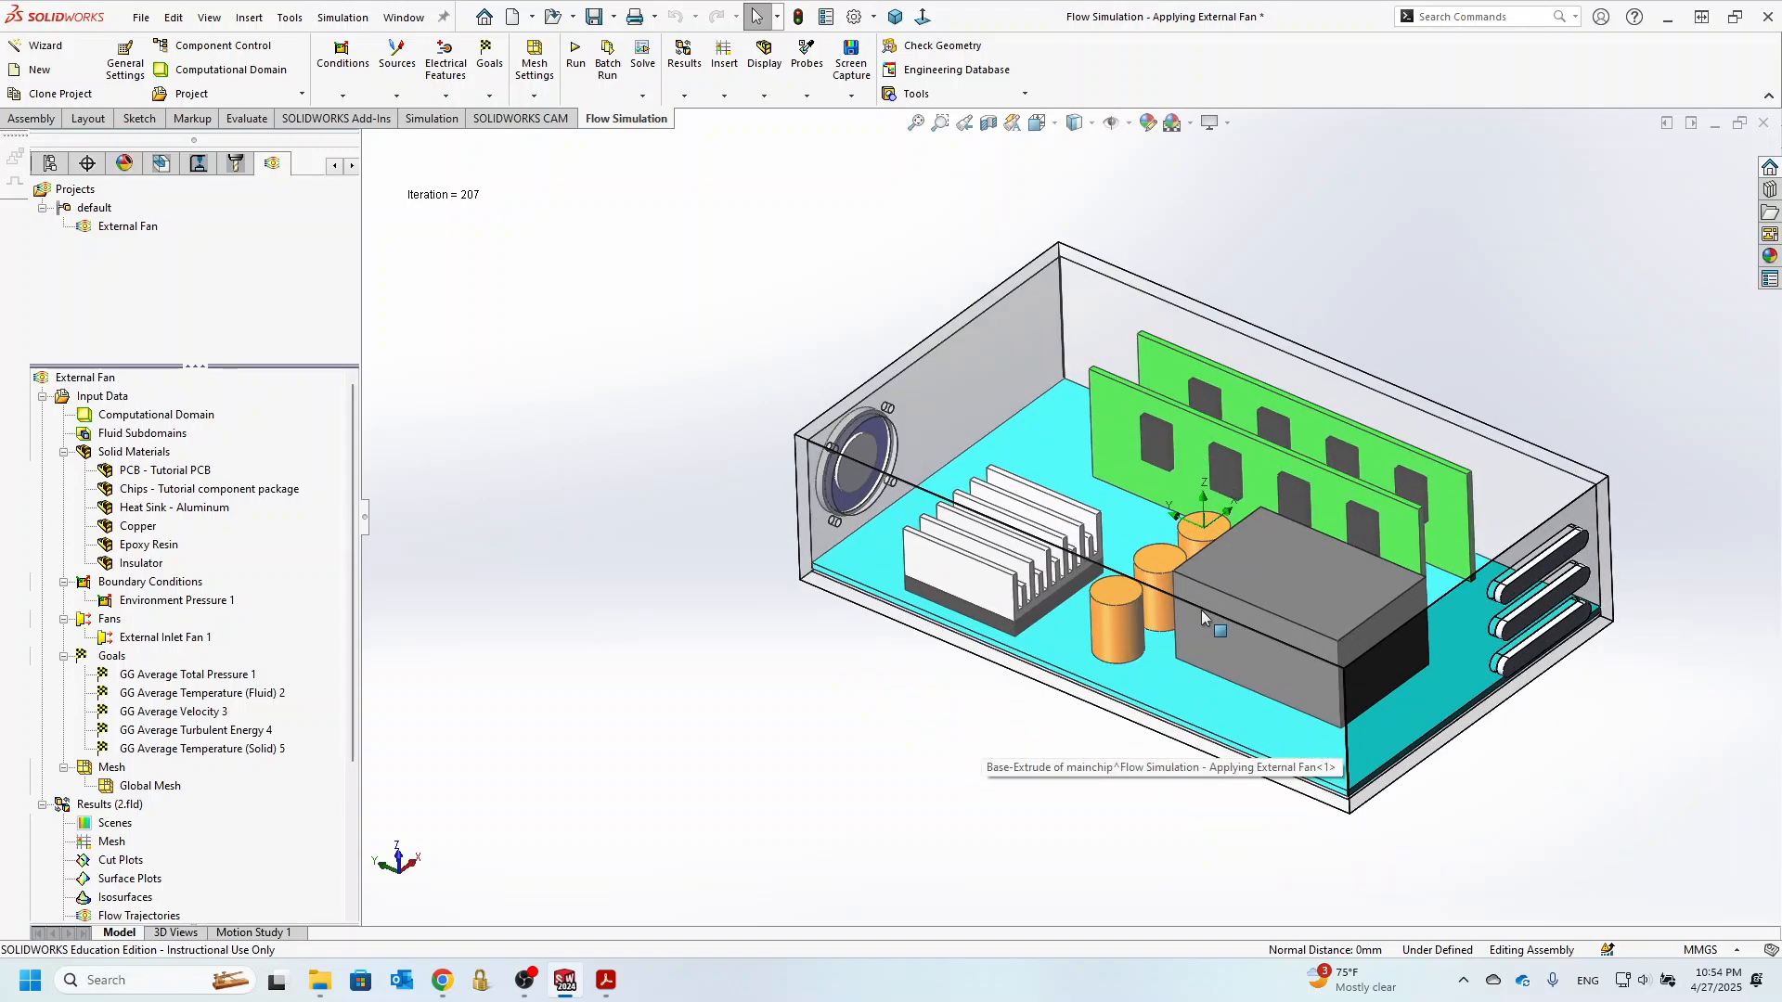
- Check the list of required results in the PCB with Fan assignment PDF, then return to SOLIDWORKS
click(605, 981)
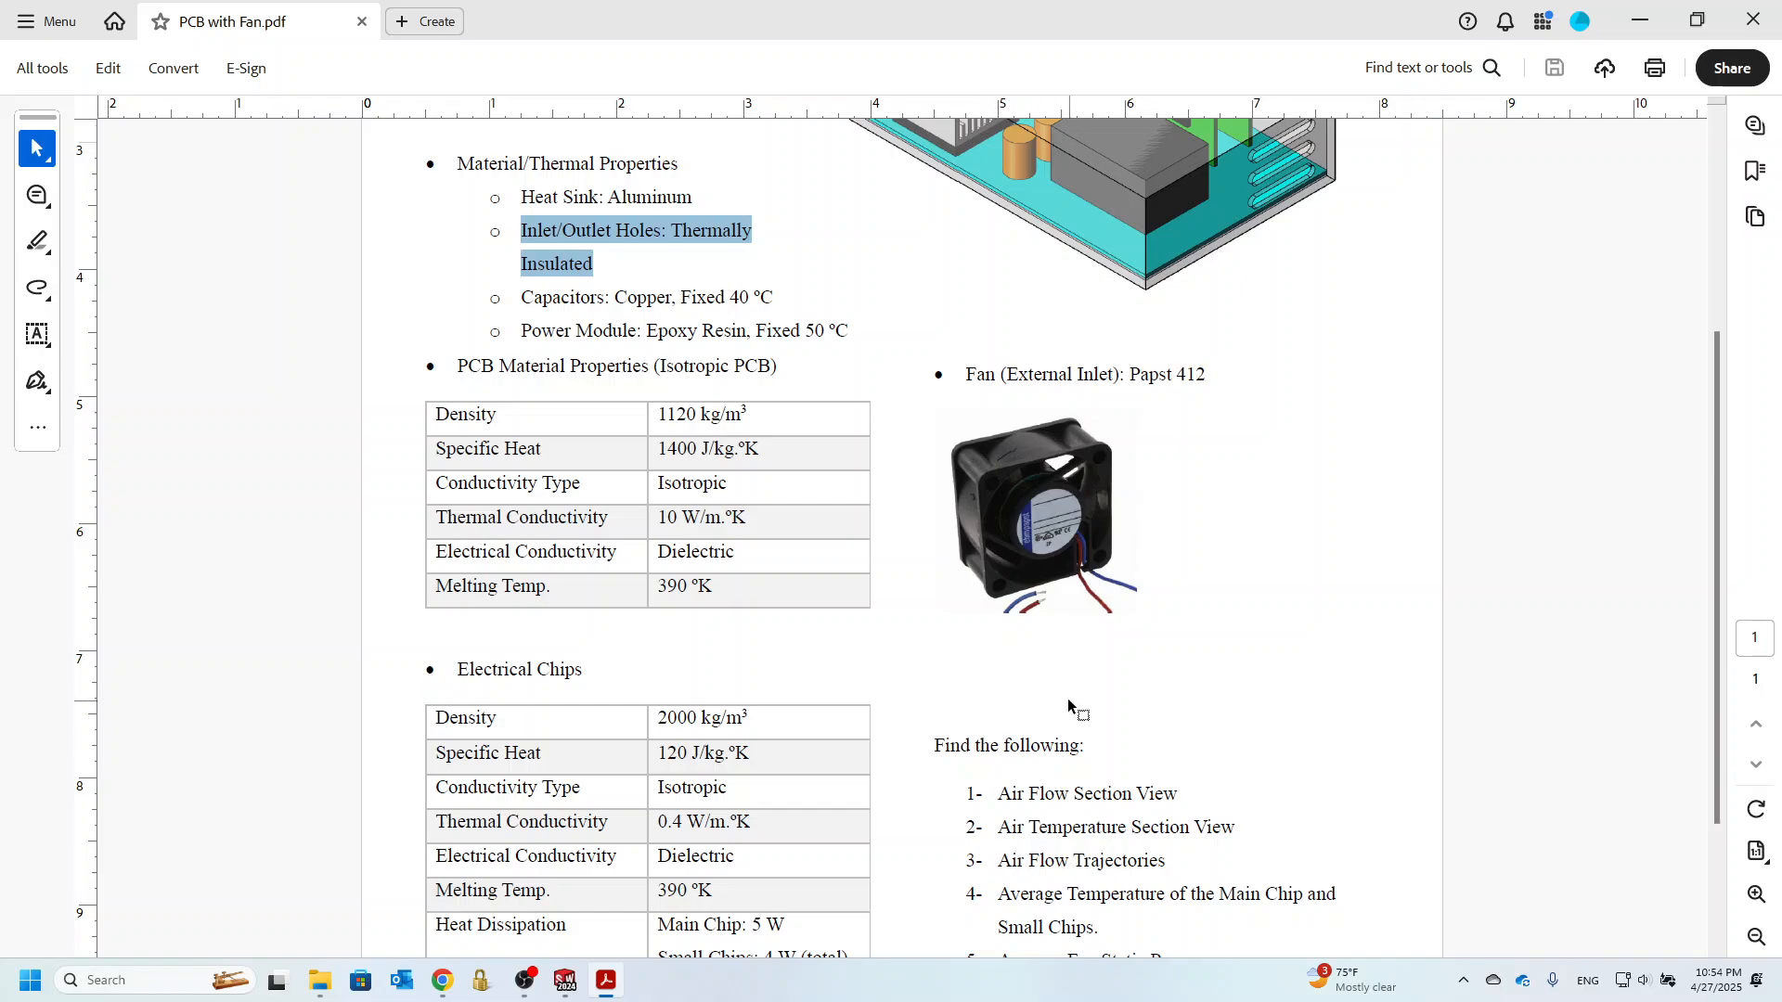
scroll(1068, 702, down, 4)
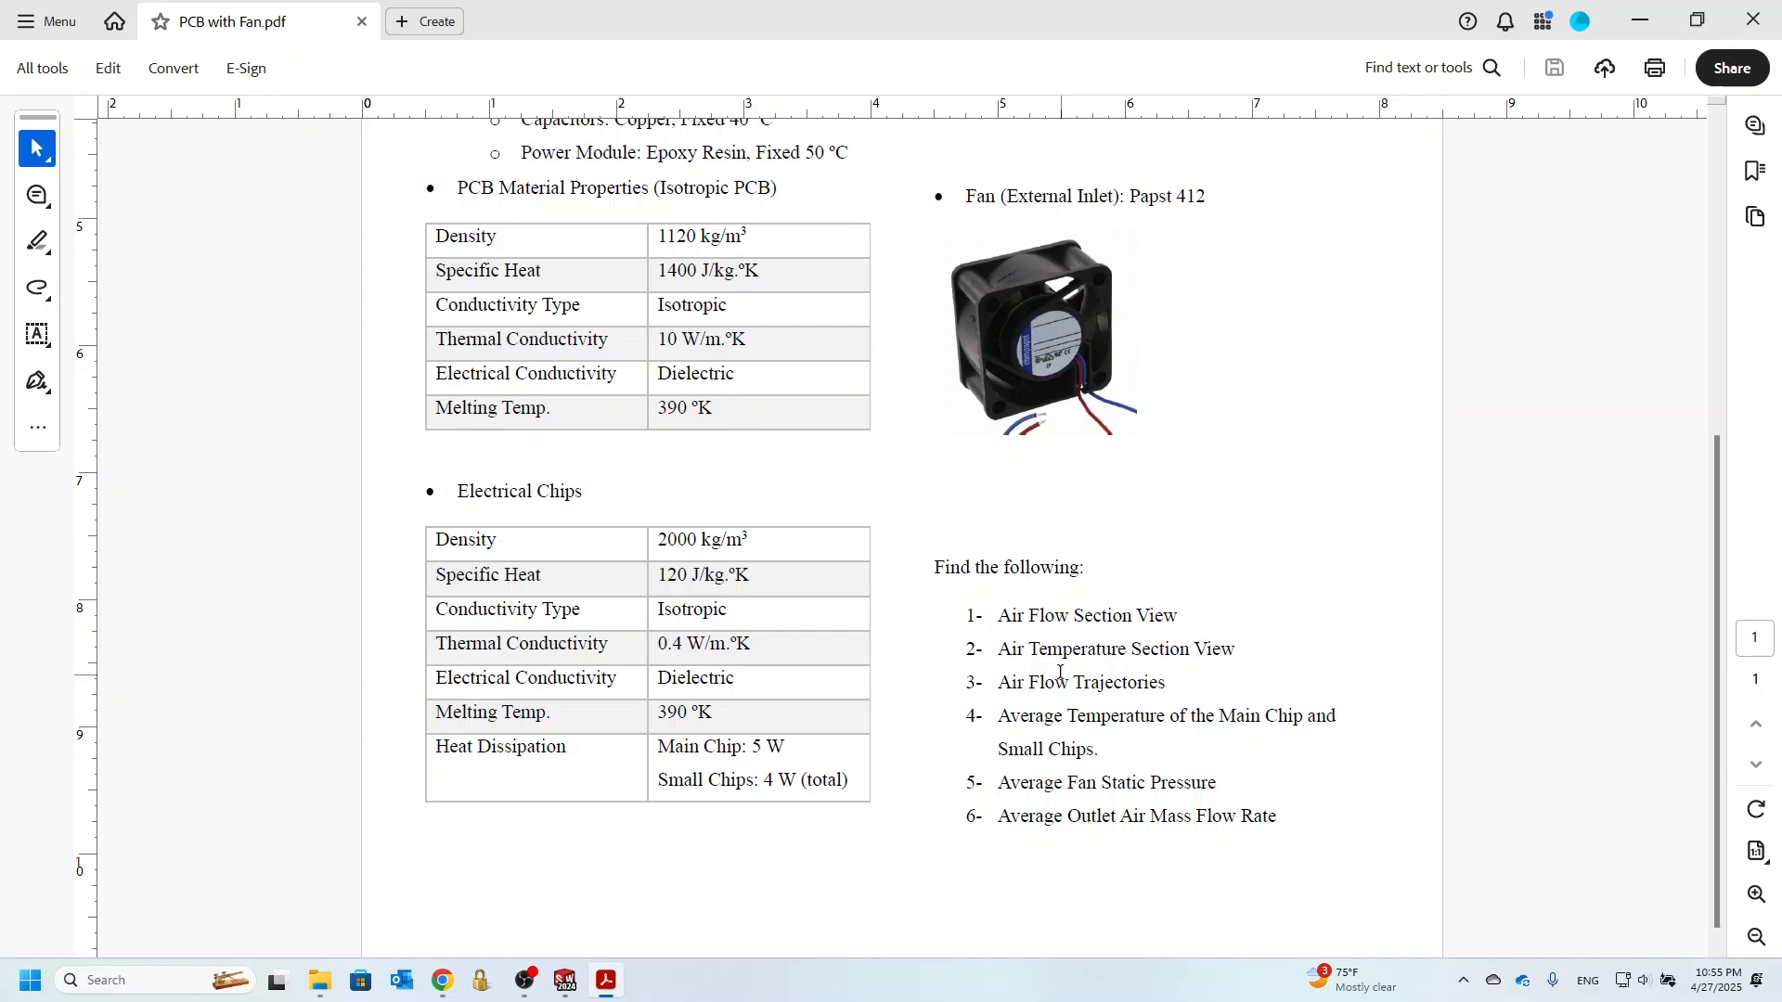
click(1640, 20)
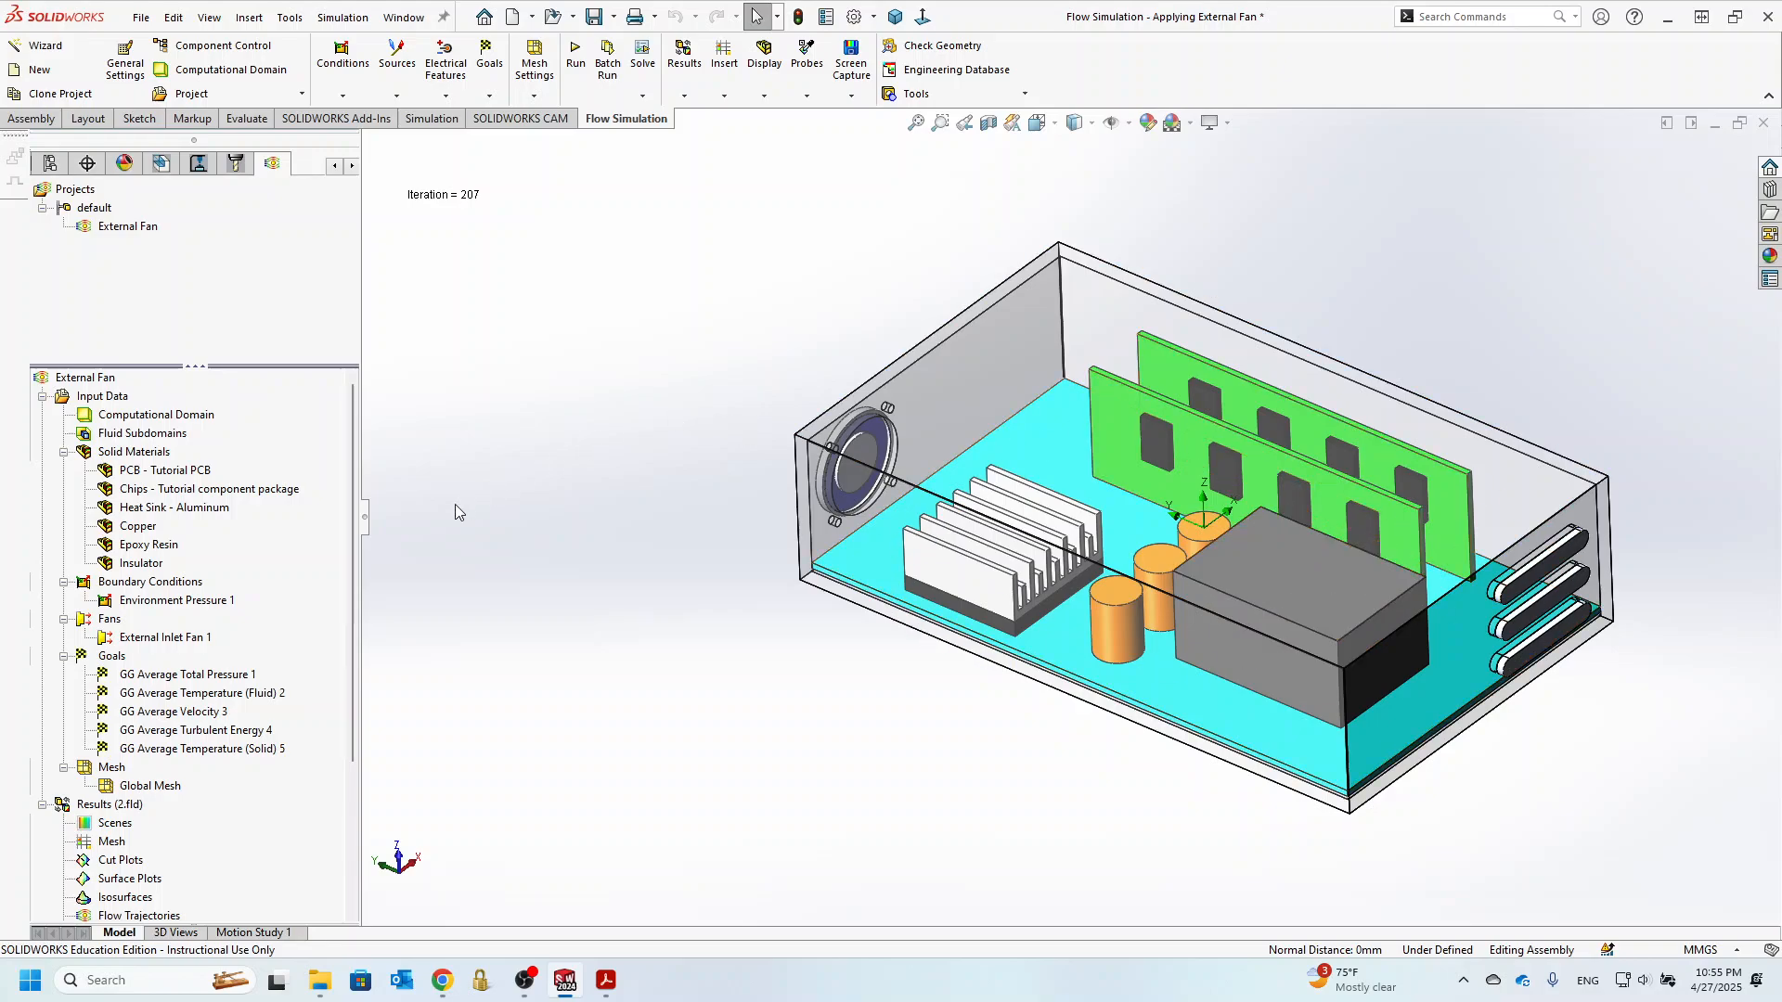
- Start a new cut plot on the Front plane of the enclosure
scroll(222, 701, down, 2)
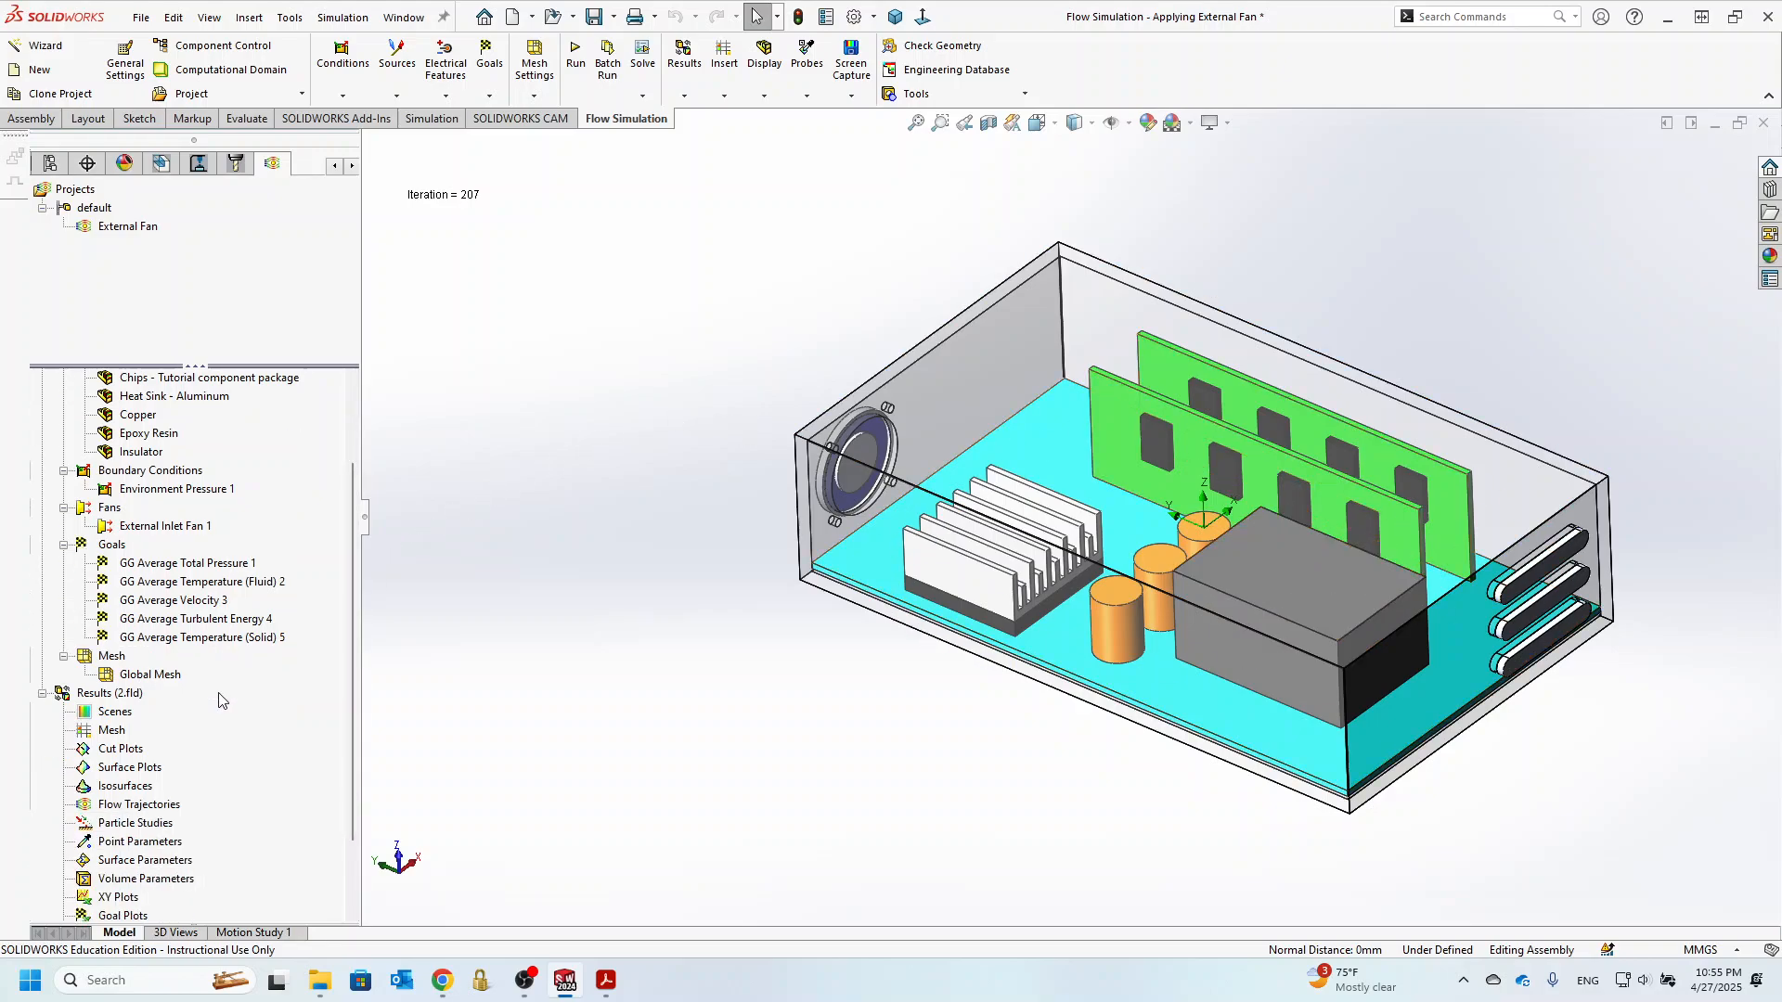
right_click(119, 751)
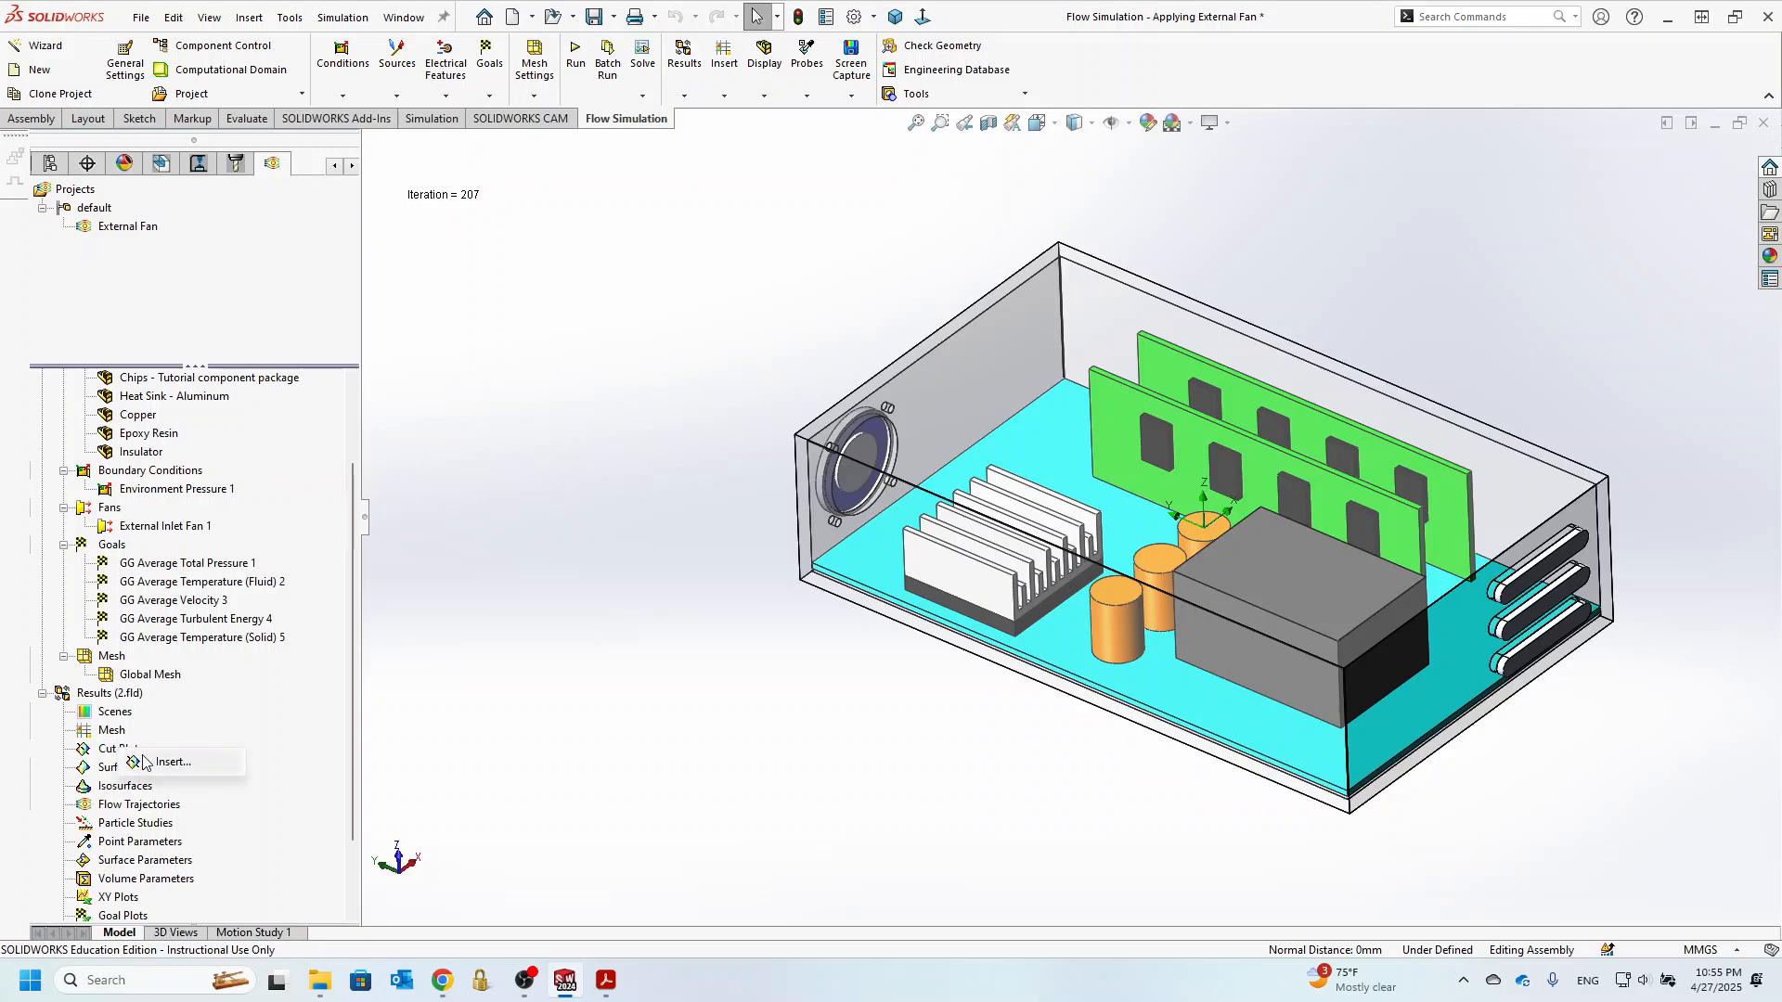
click(167, 762)
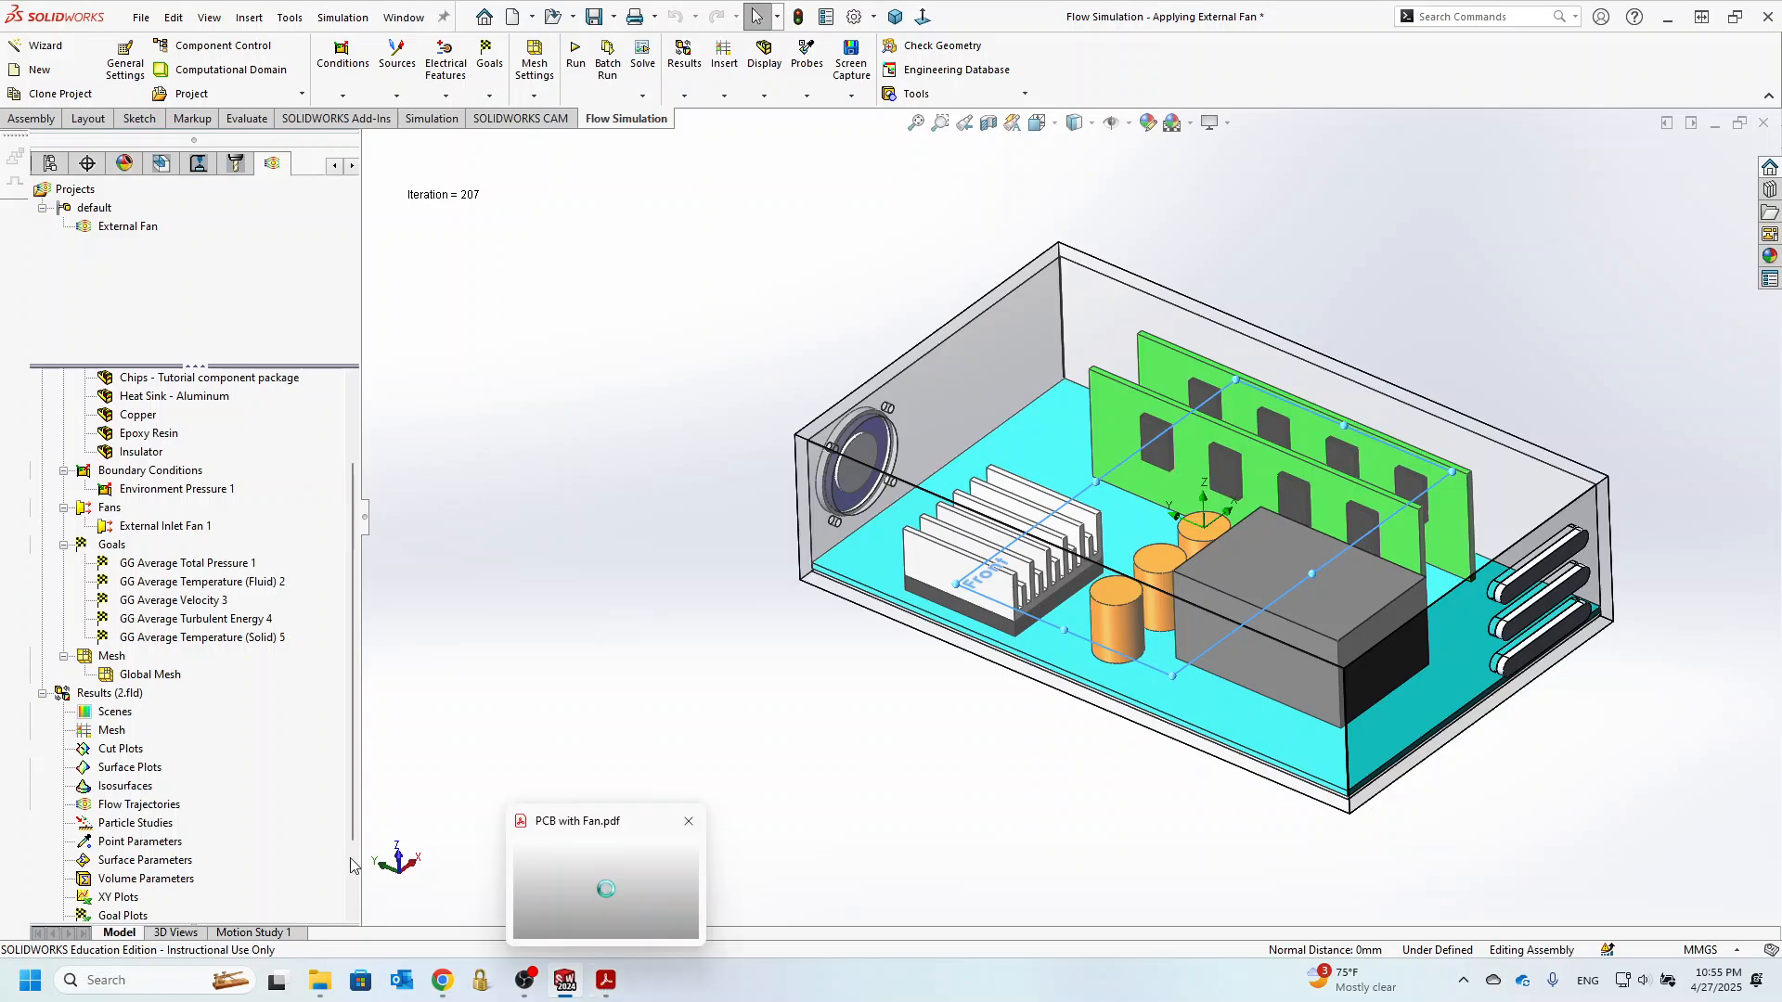
double_click(133, 751)
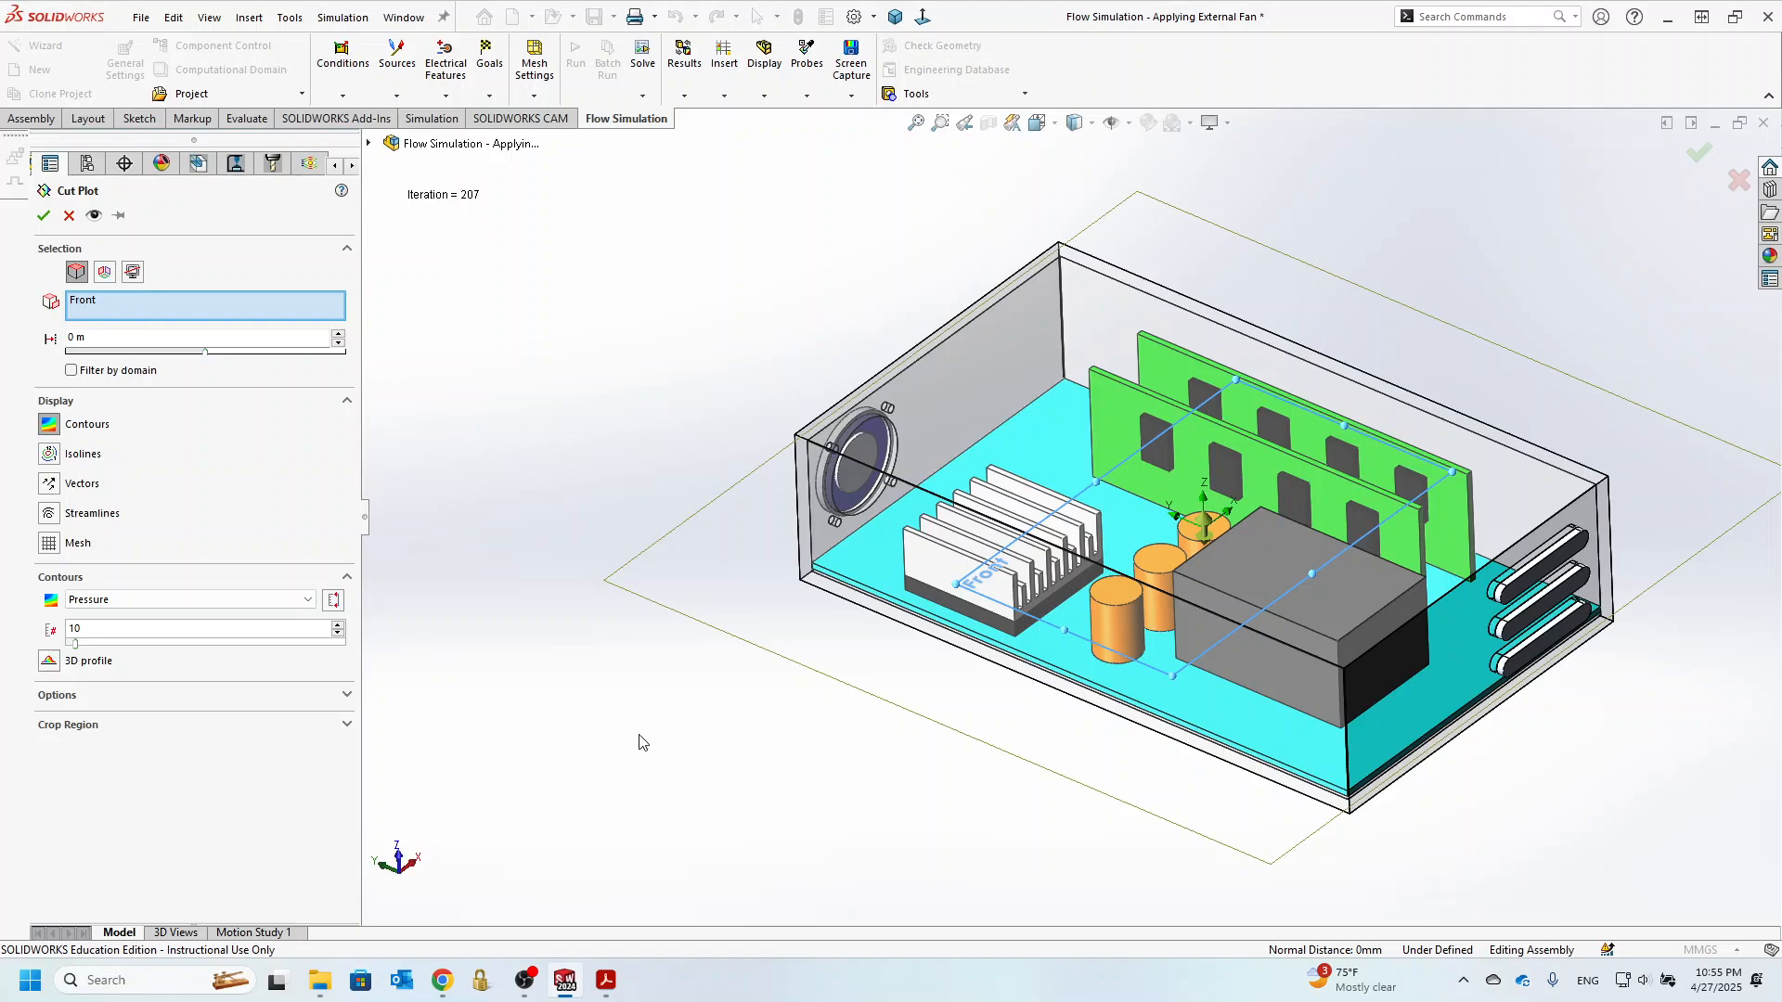
middle_drag(772, 697, 852, 691)
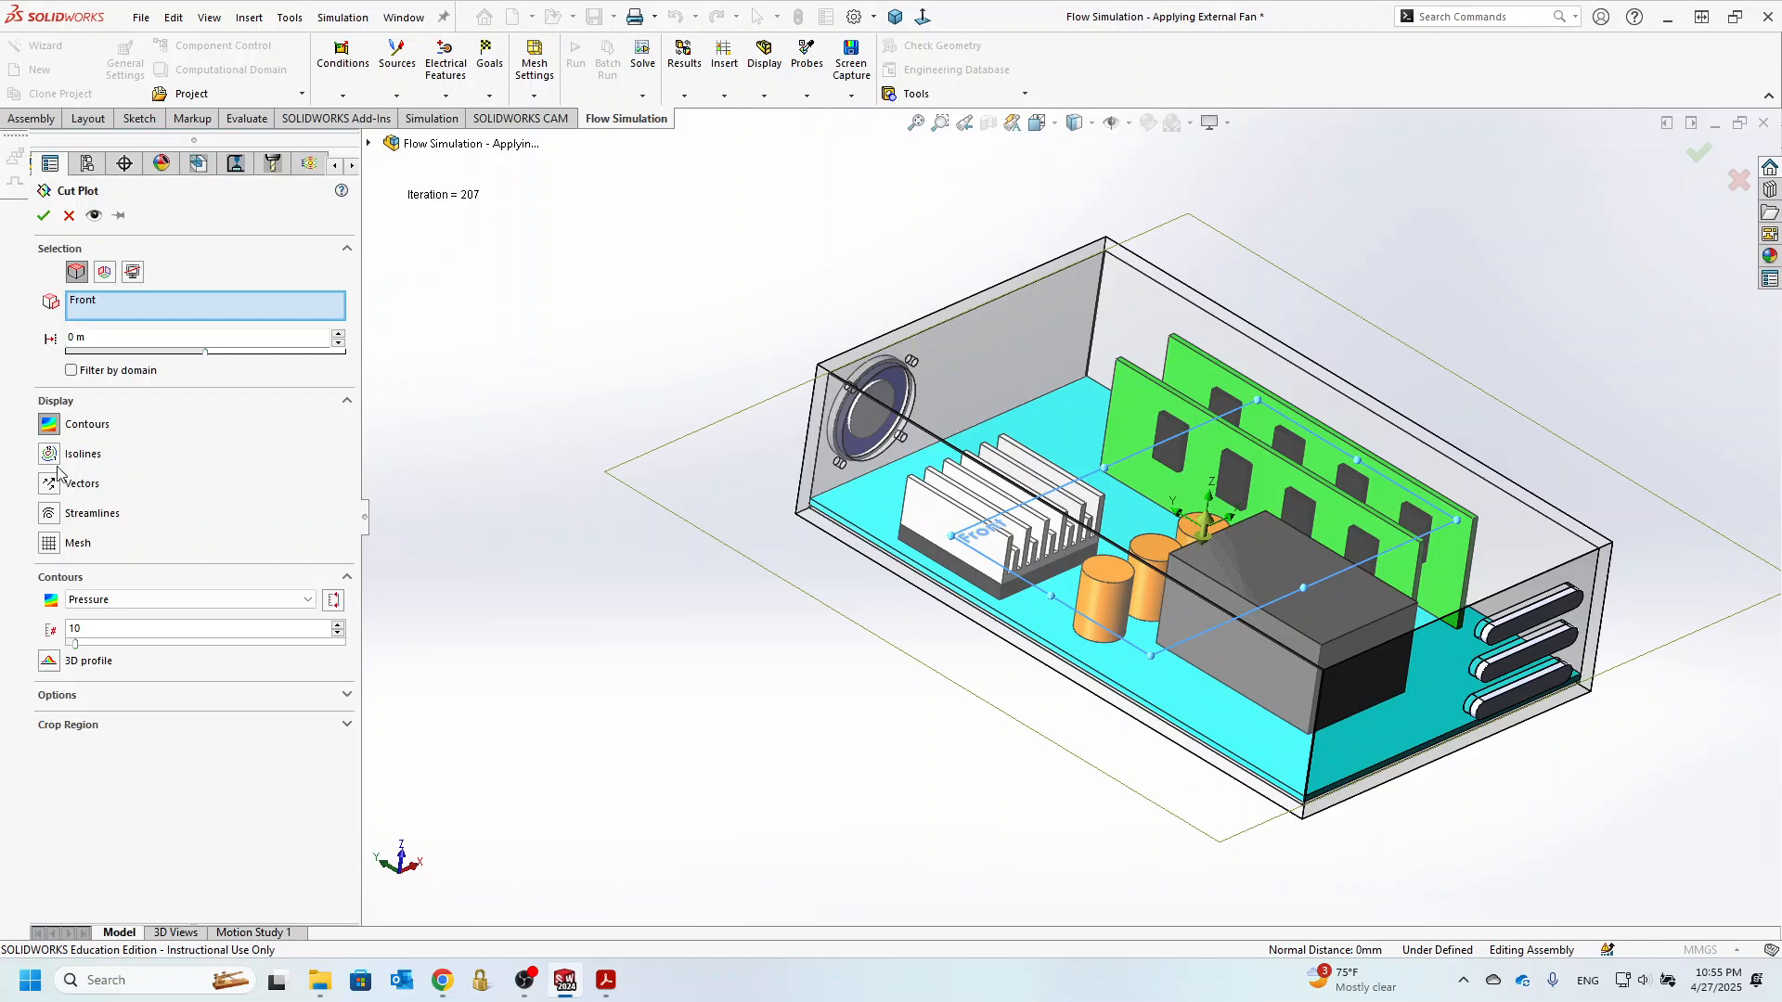
- Set the cut plot's contours to Velocity and add vectors to its display
click(100, 605)
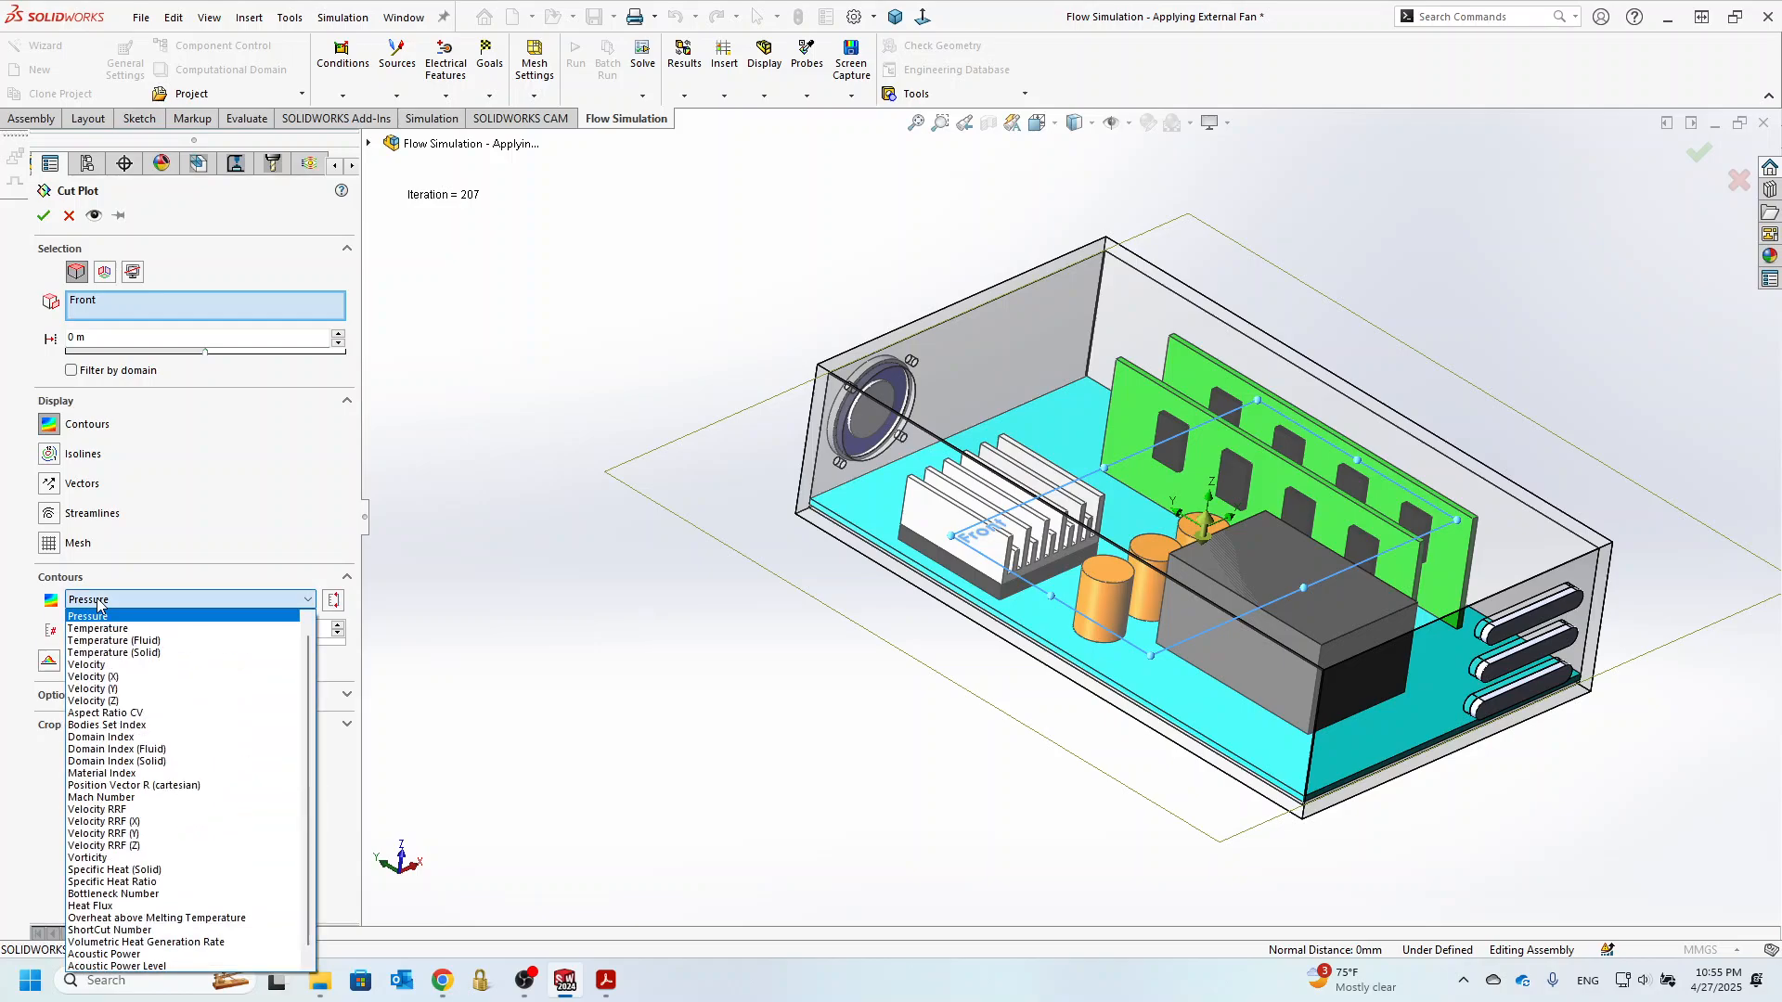
click(102, 665)
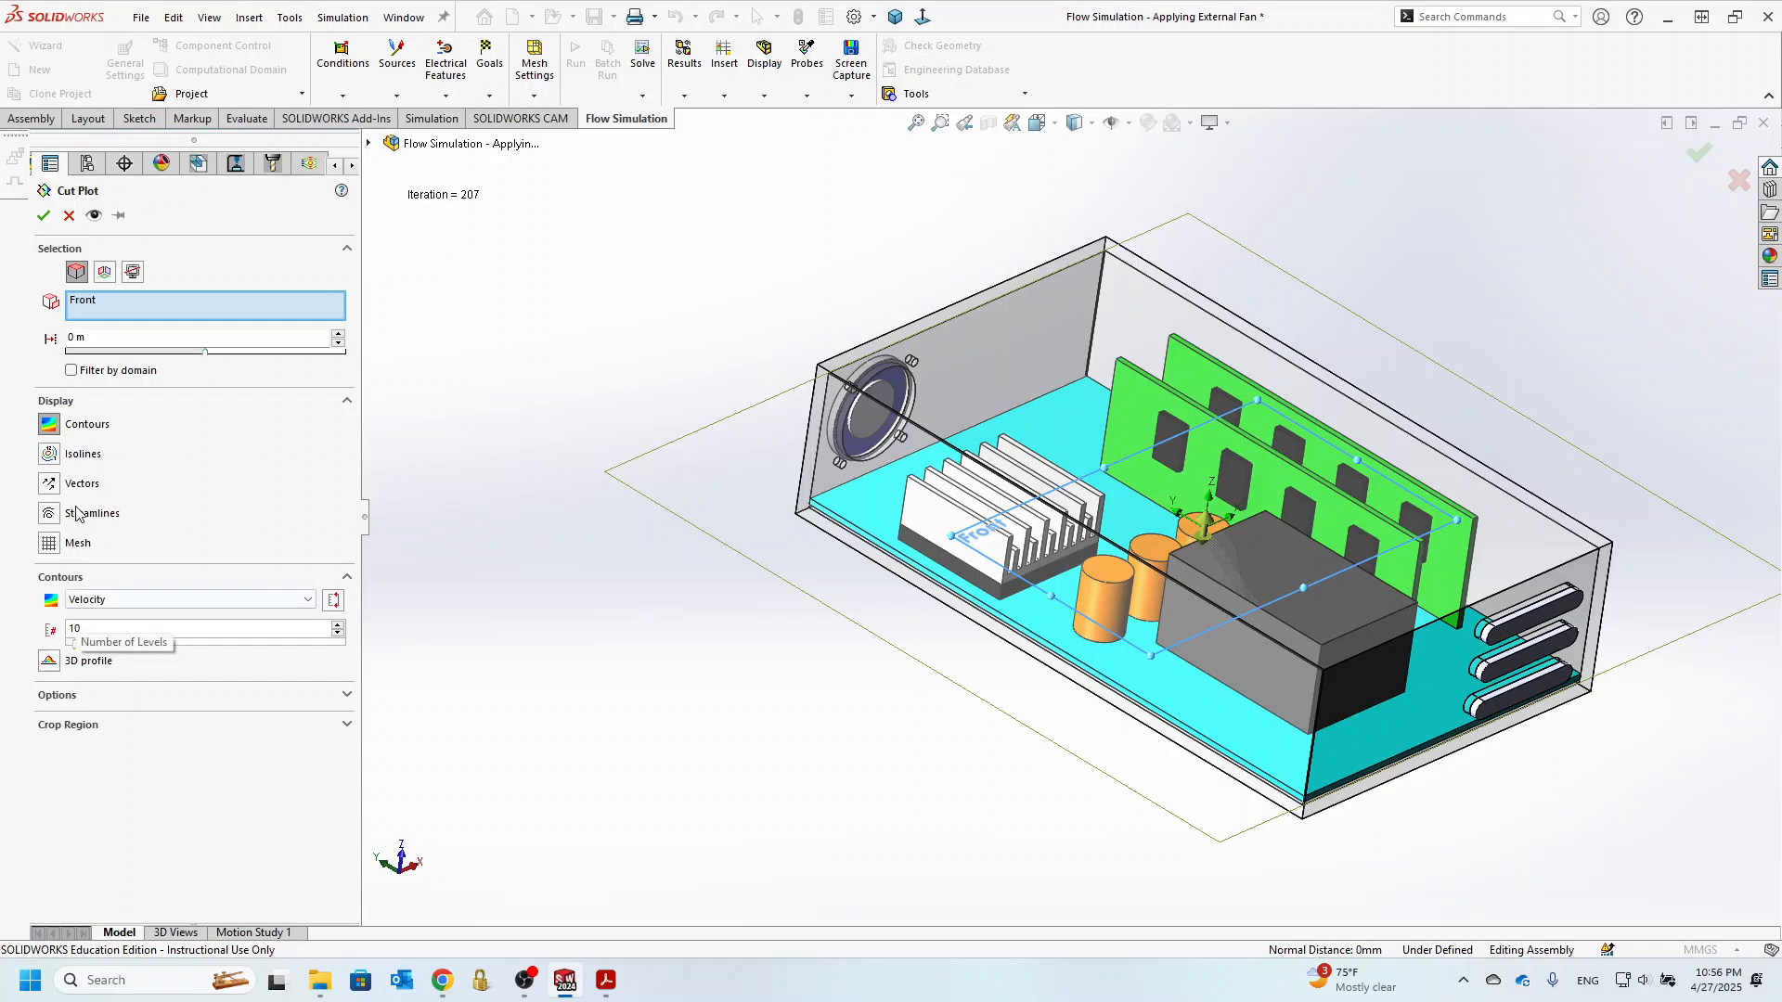
click(54, 487)
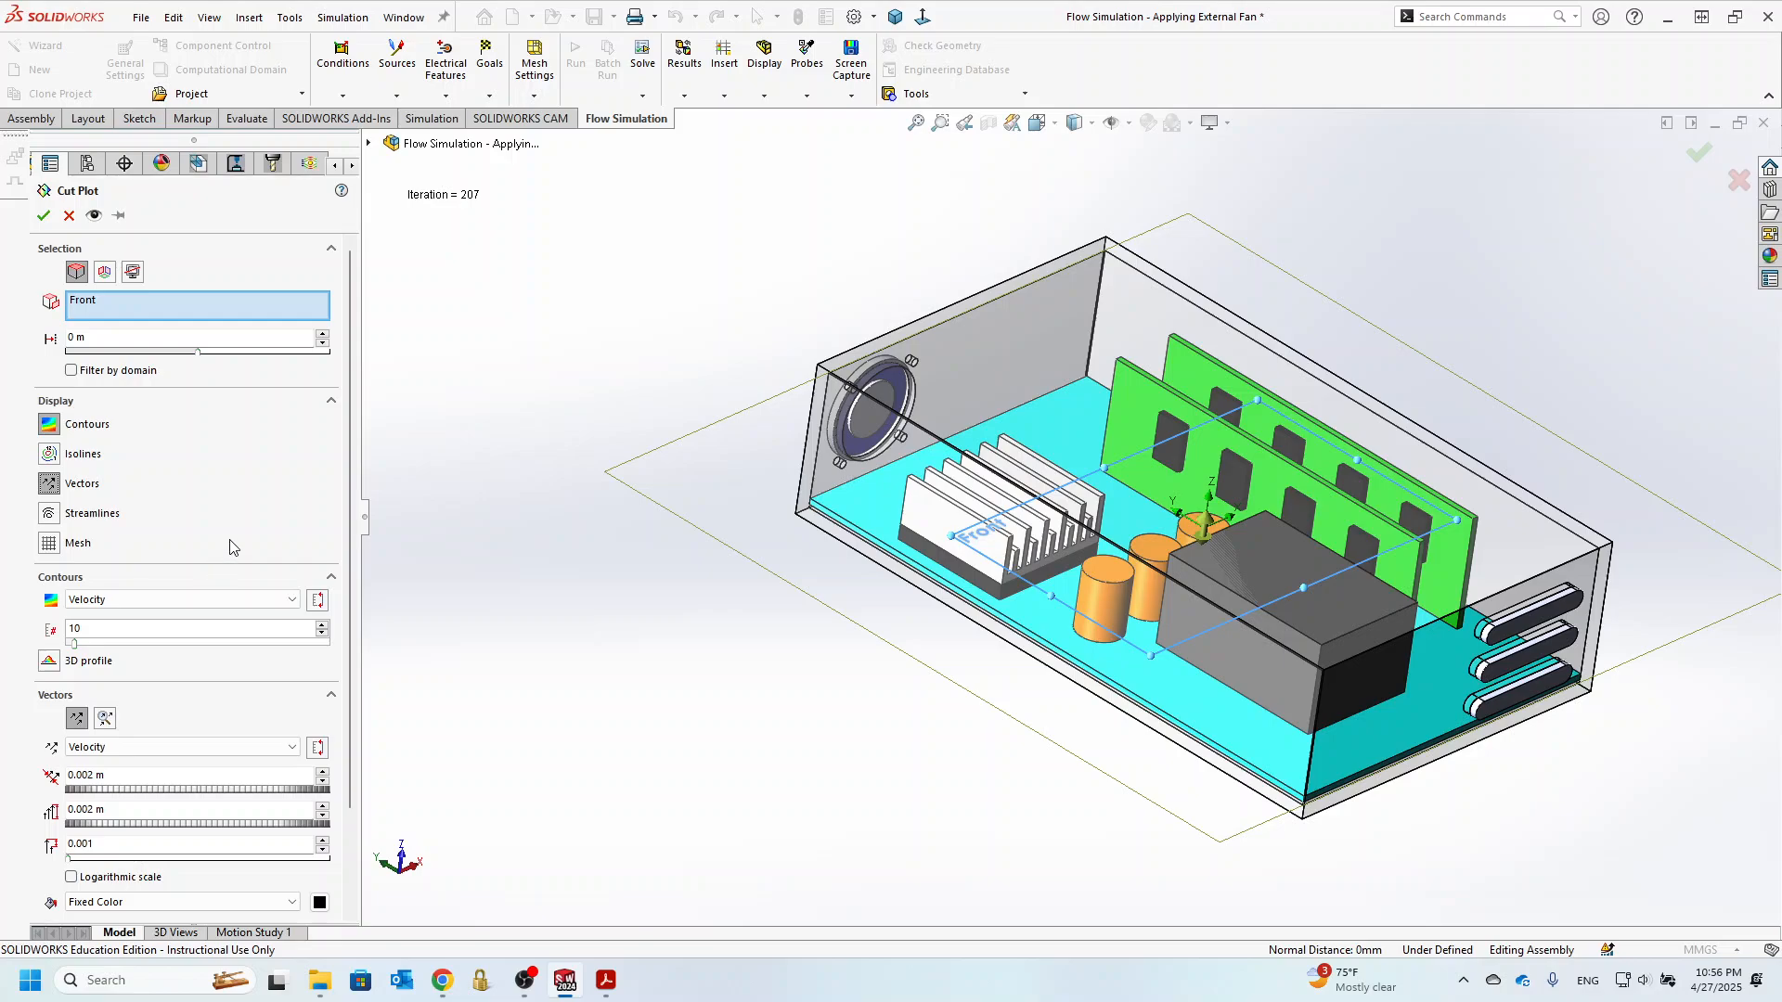
- Create the Front plane cut plot and inspect its velocity contours and vectors around the fan inlet and heat sink
click(44, 217)
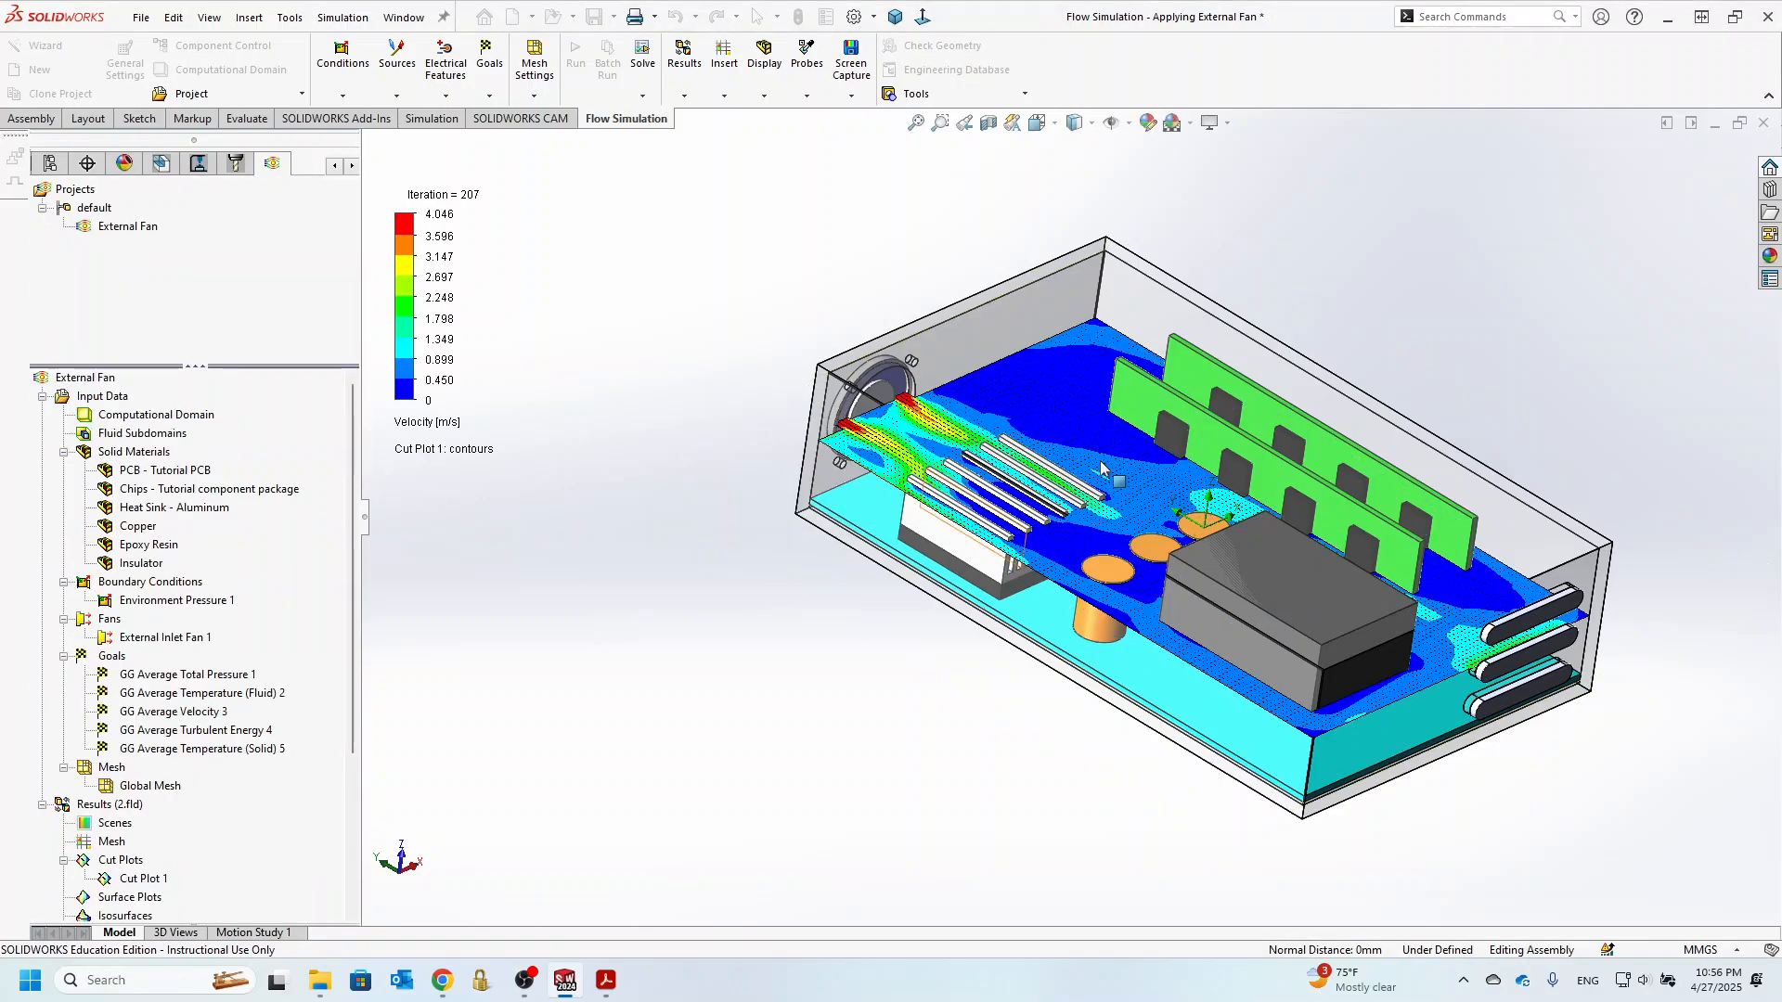
scroll(1102, 469, down, 8)
middle_drag(655, 442, 654, 550)
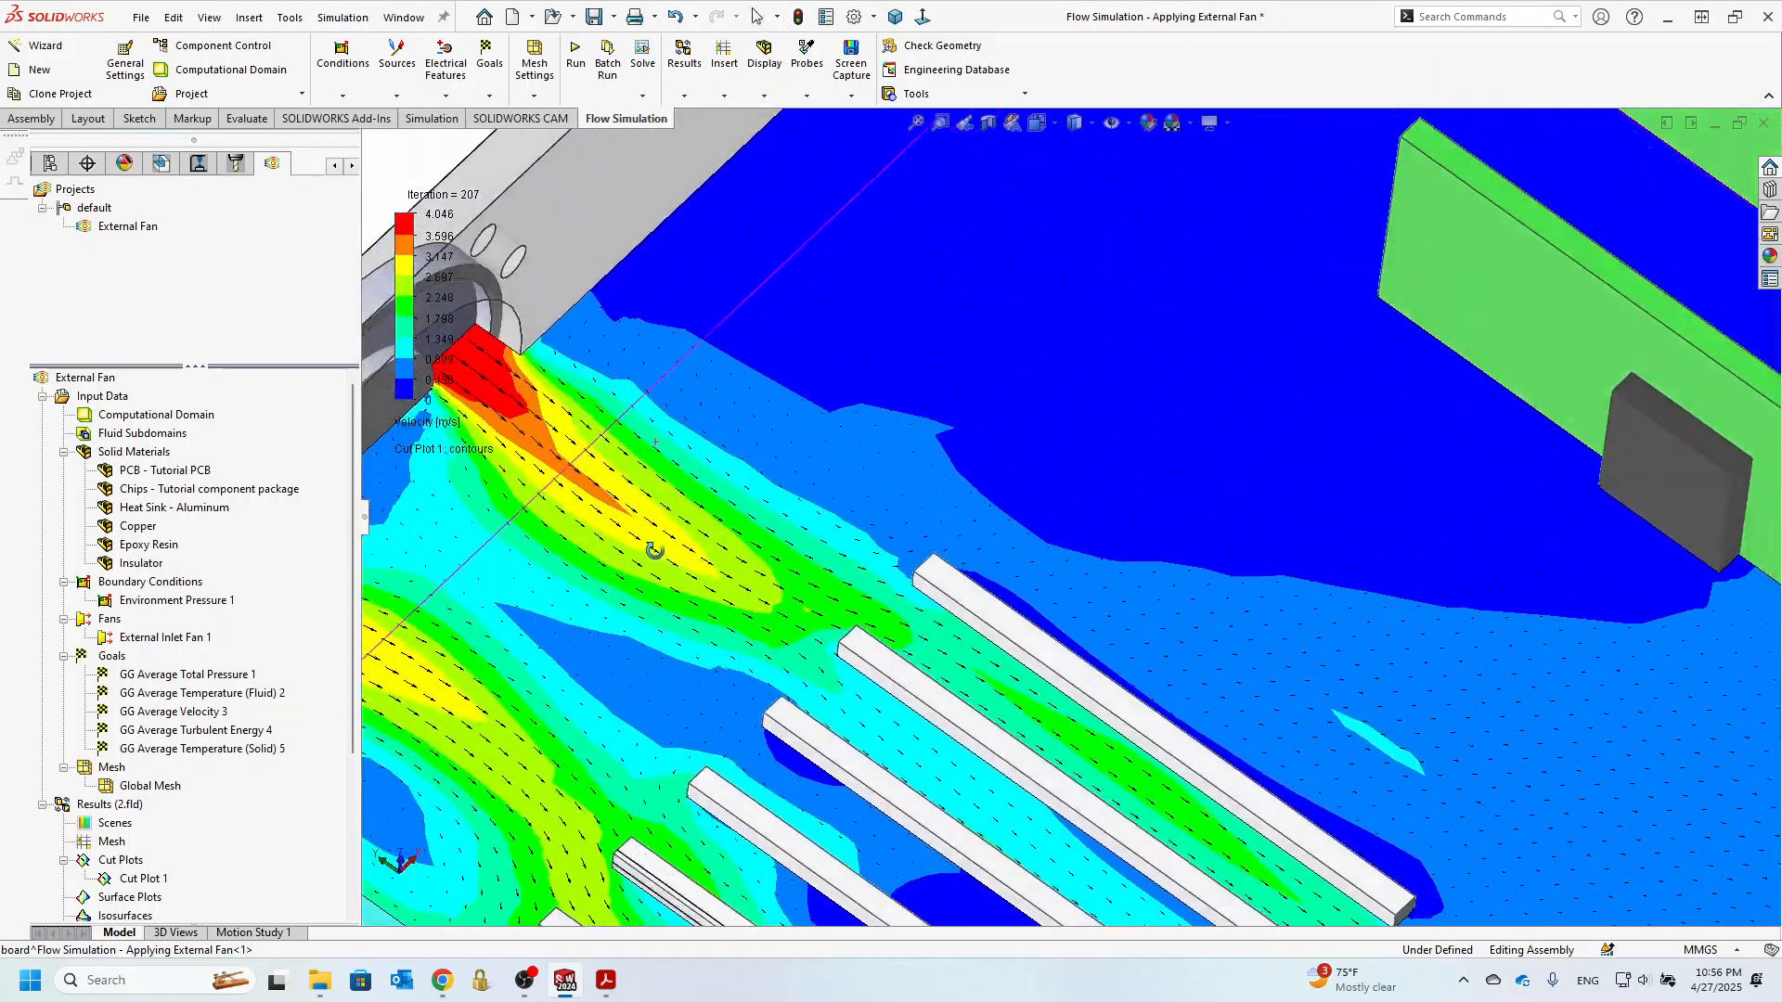
scroll(1042, 620, up, 10)
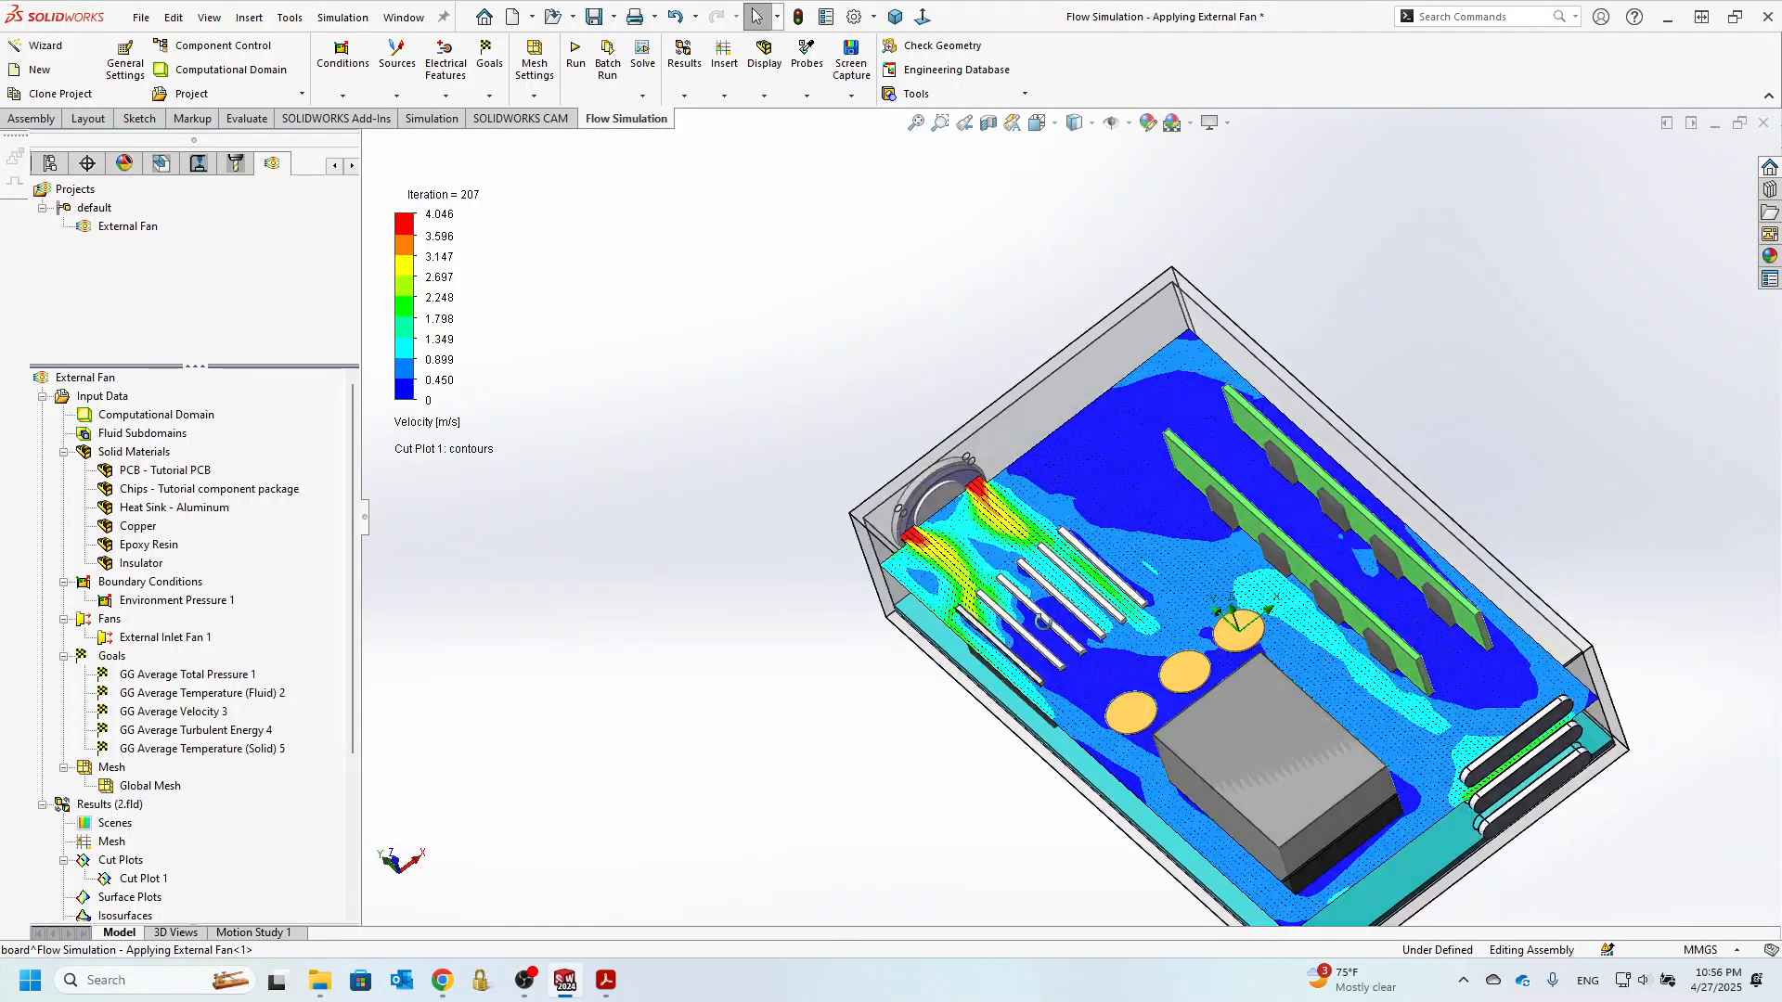
scroll(986, 637, down, 5)
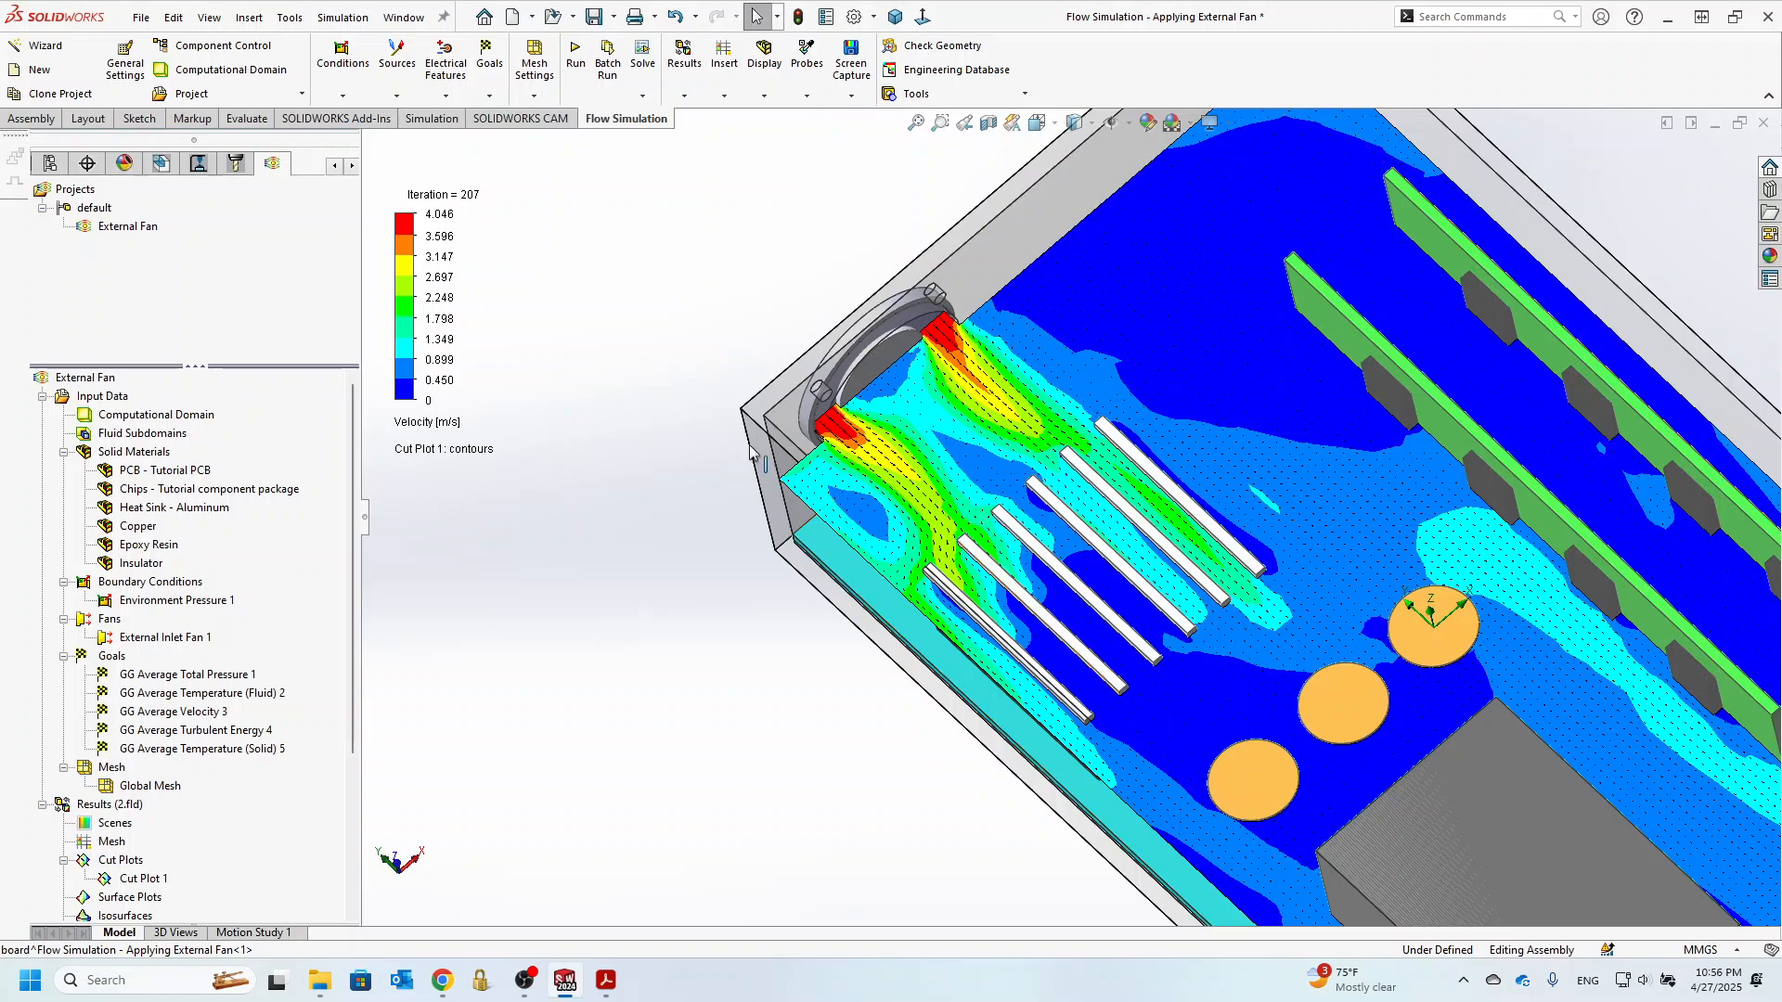
scroll(771, 446, down, 3)
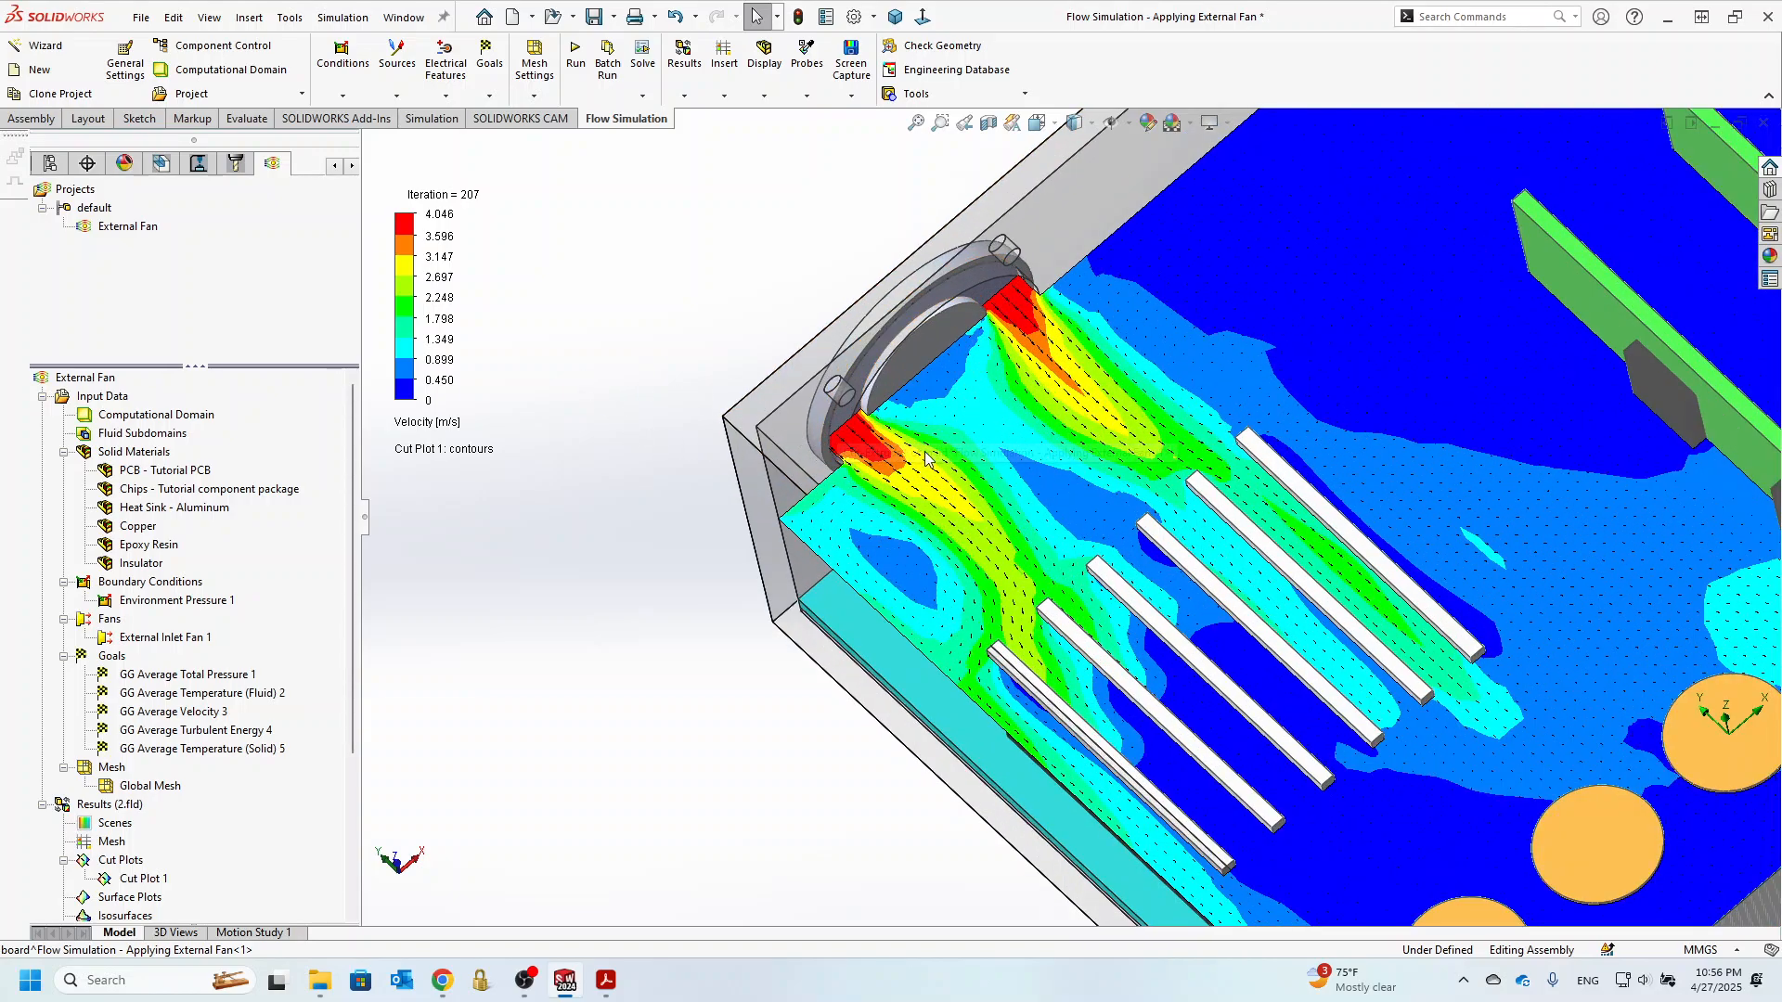
middle_drag(925, 456, 798, 388)
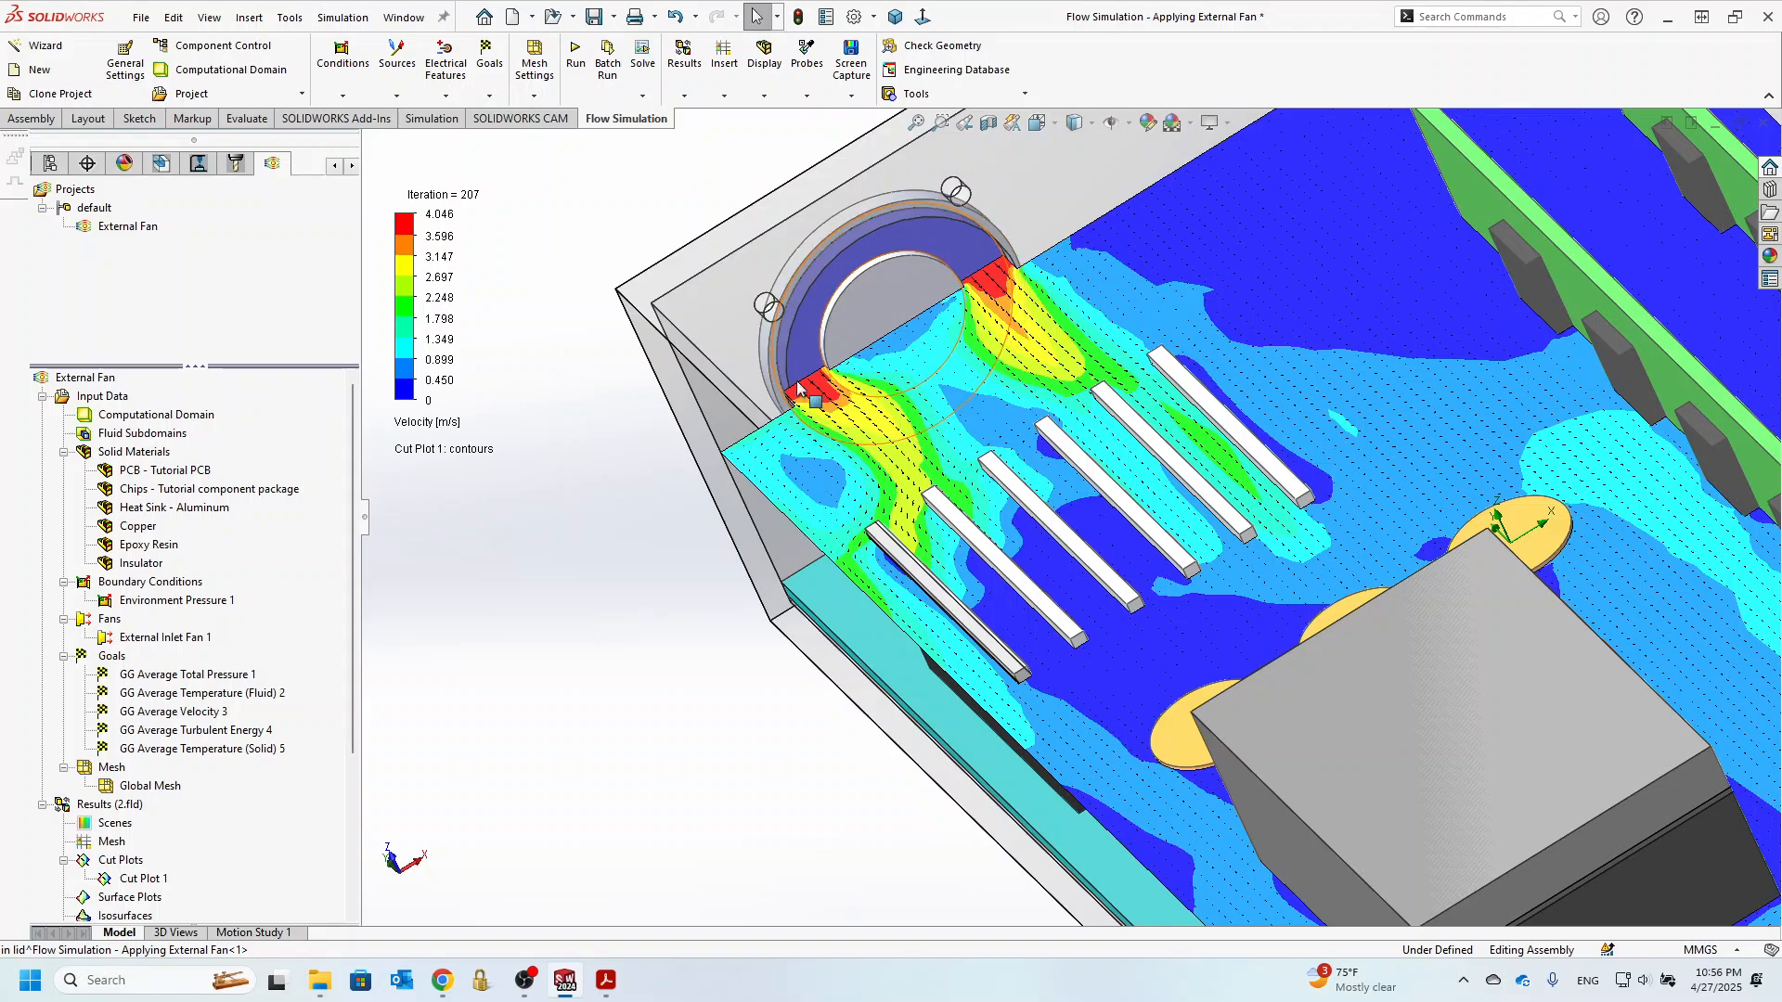
- Raise the number of colour levels in the cut plot's velocity legend to 255
mouse_move(392, 272)
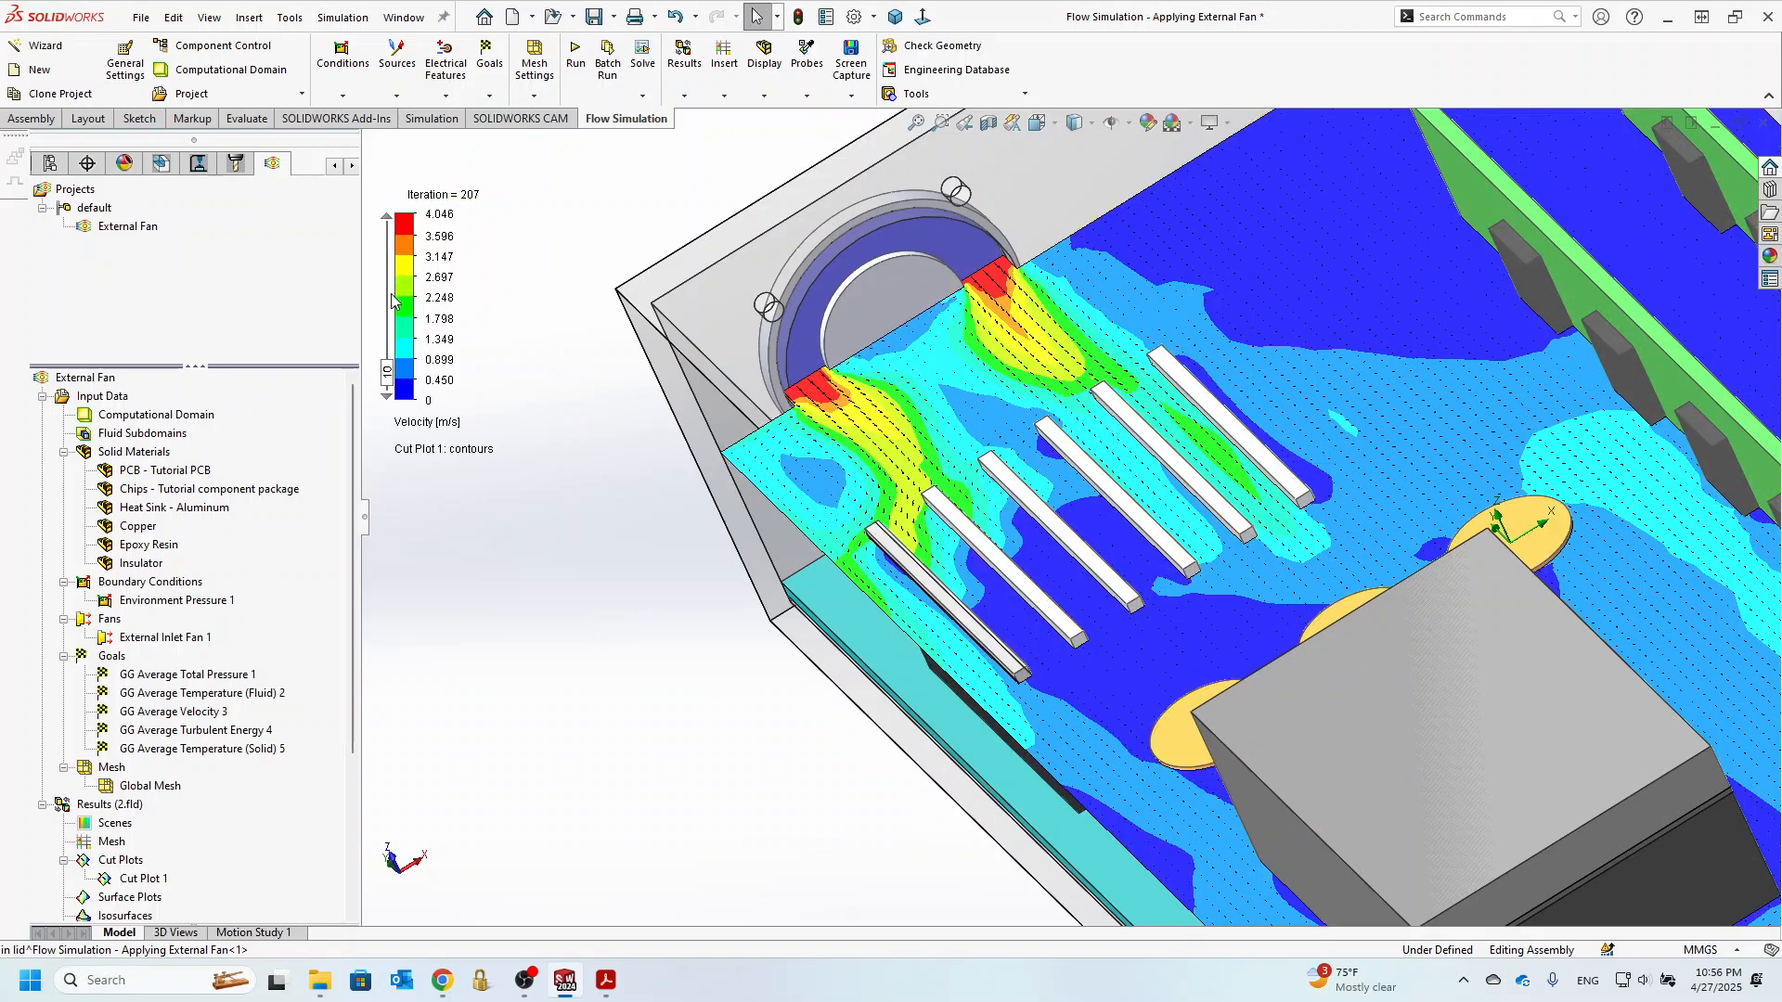
drag(392, 365, 394, 238)
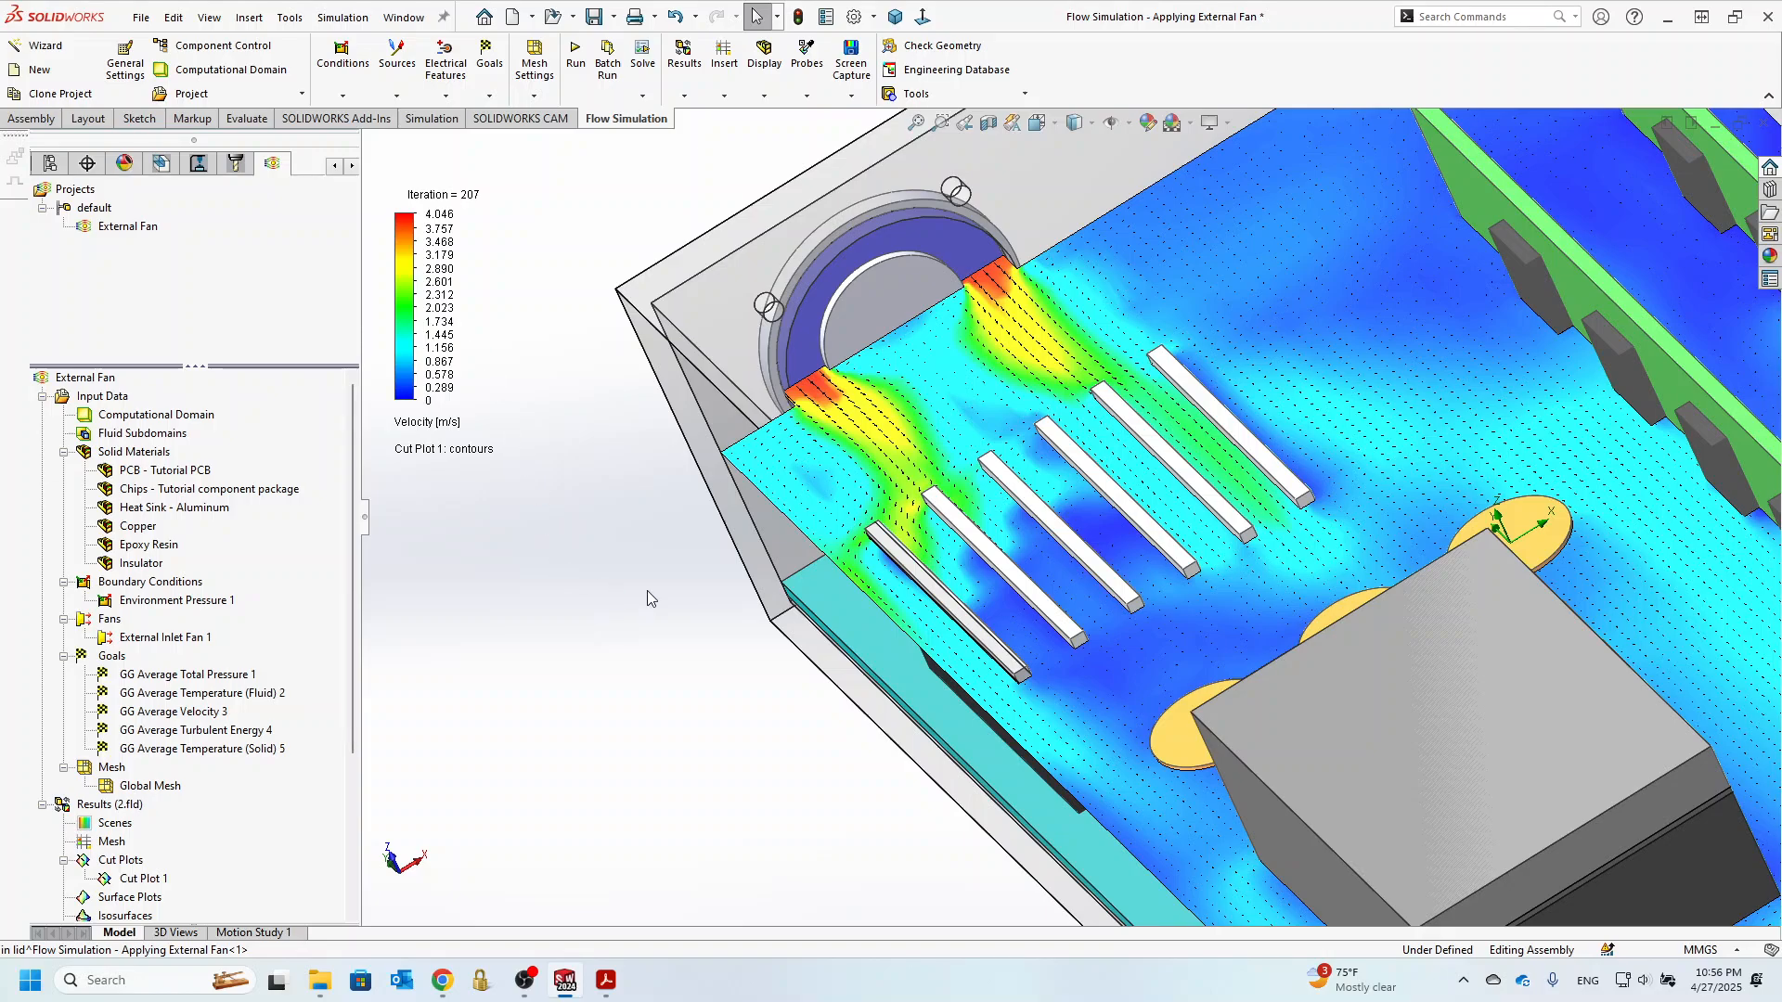
scroll(733, 586, up, 3)
middle_drag(733, 586, 952, 604)
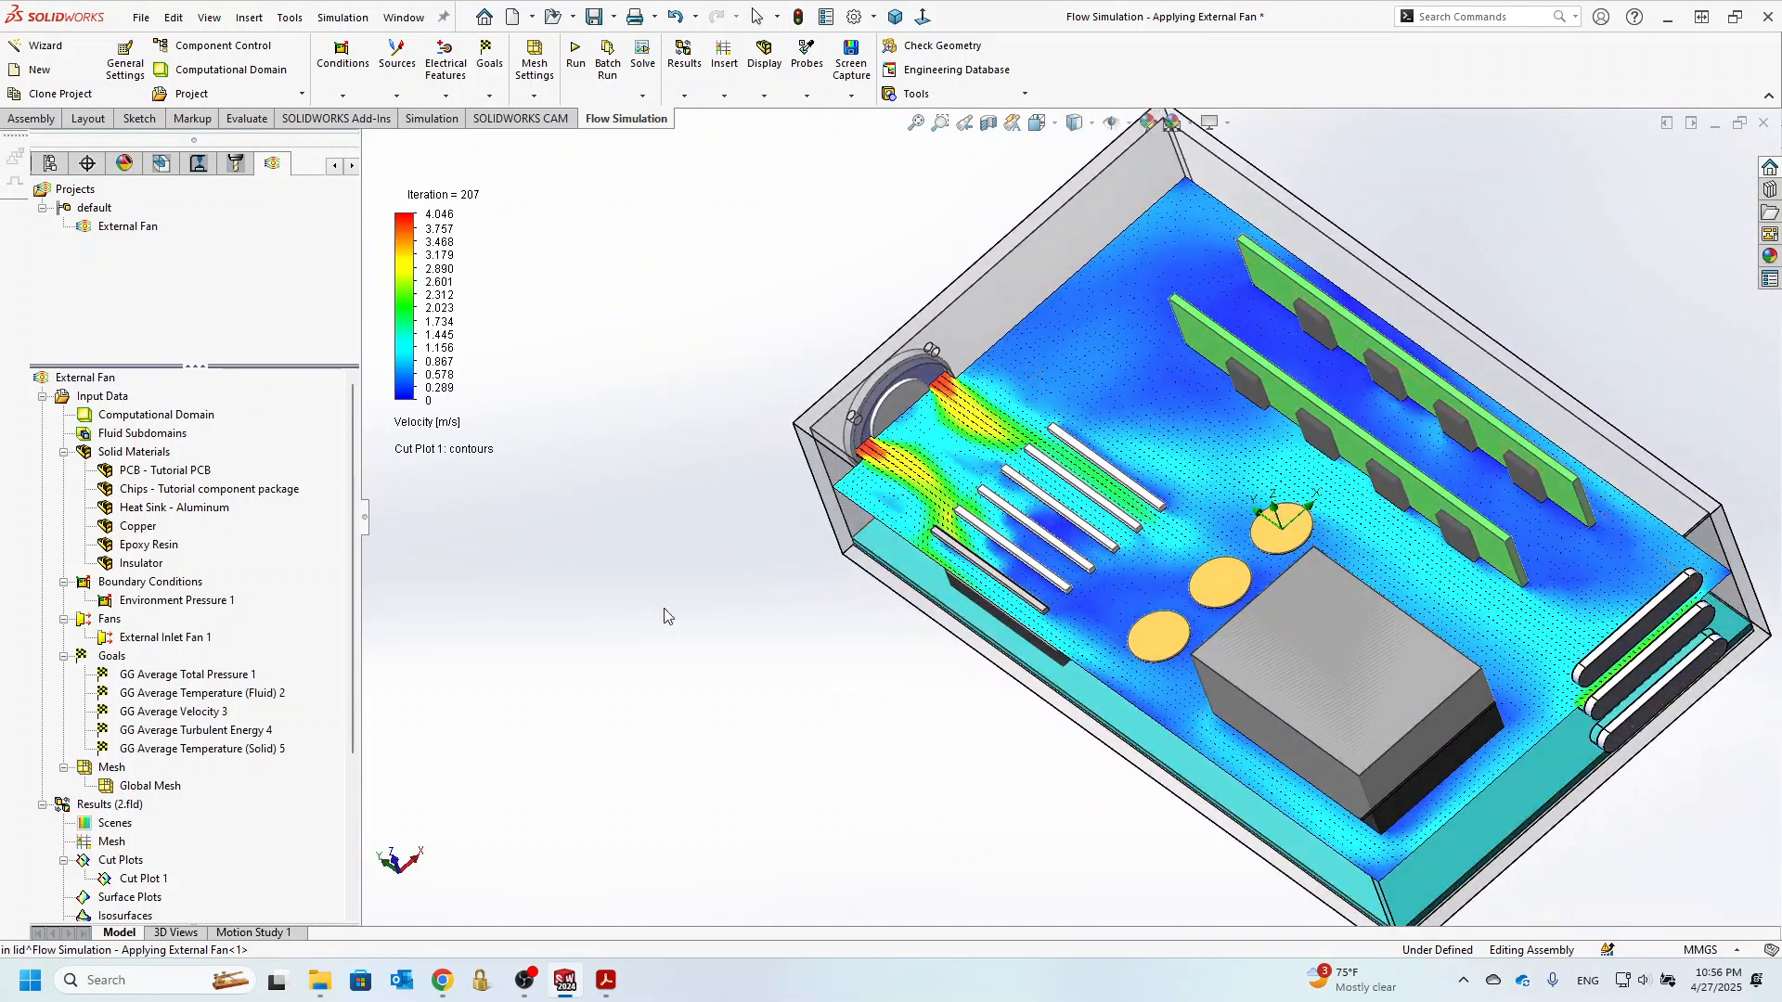
- Play Cut Plot 1 to sweep the velocity section through the enclosure, and stop the playback
right_click(125, 880)
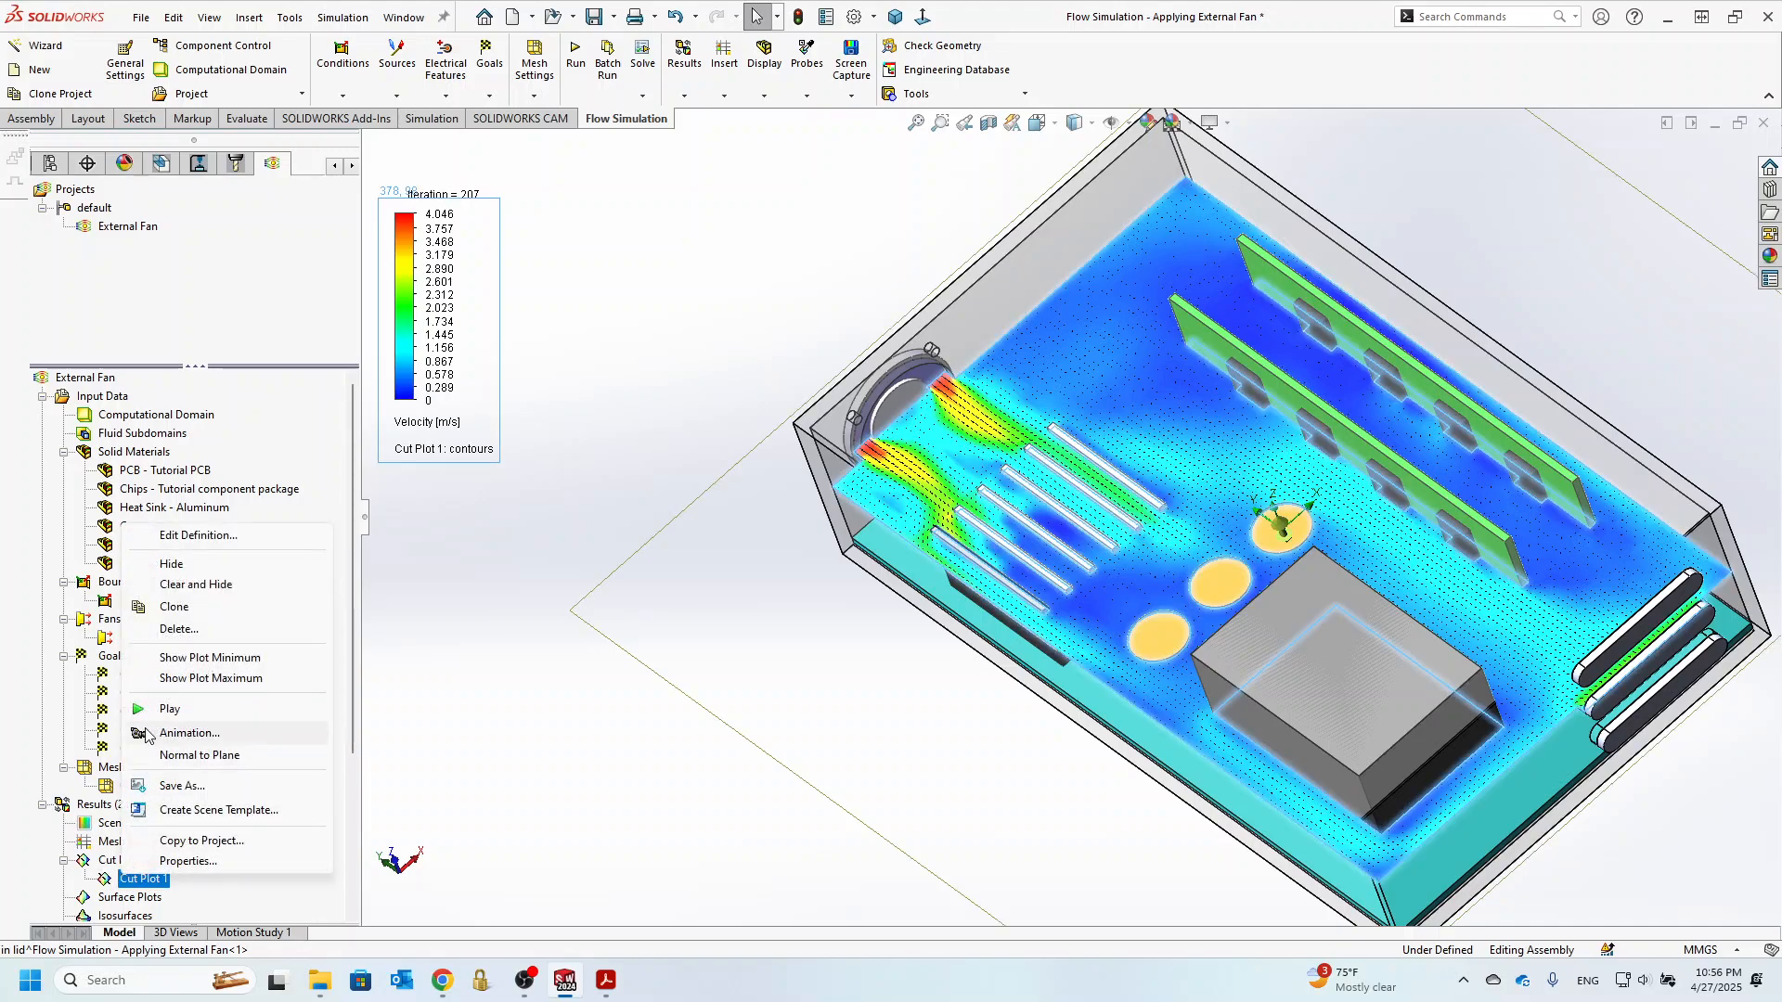
click(176, 710)
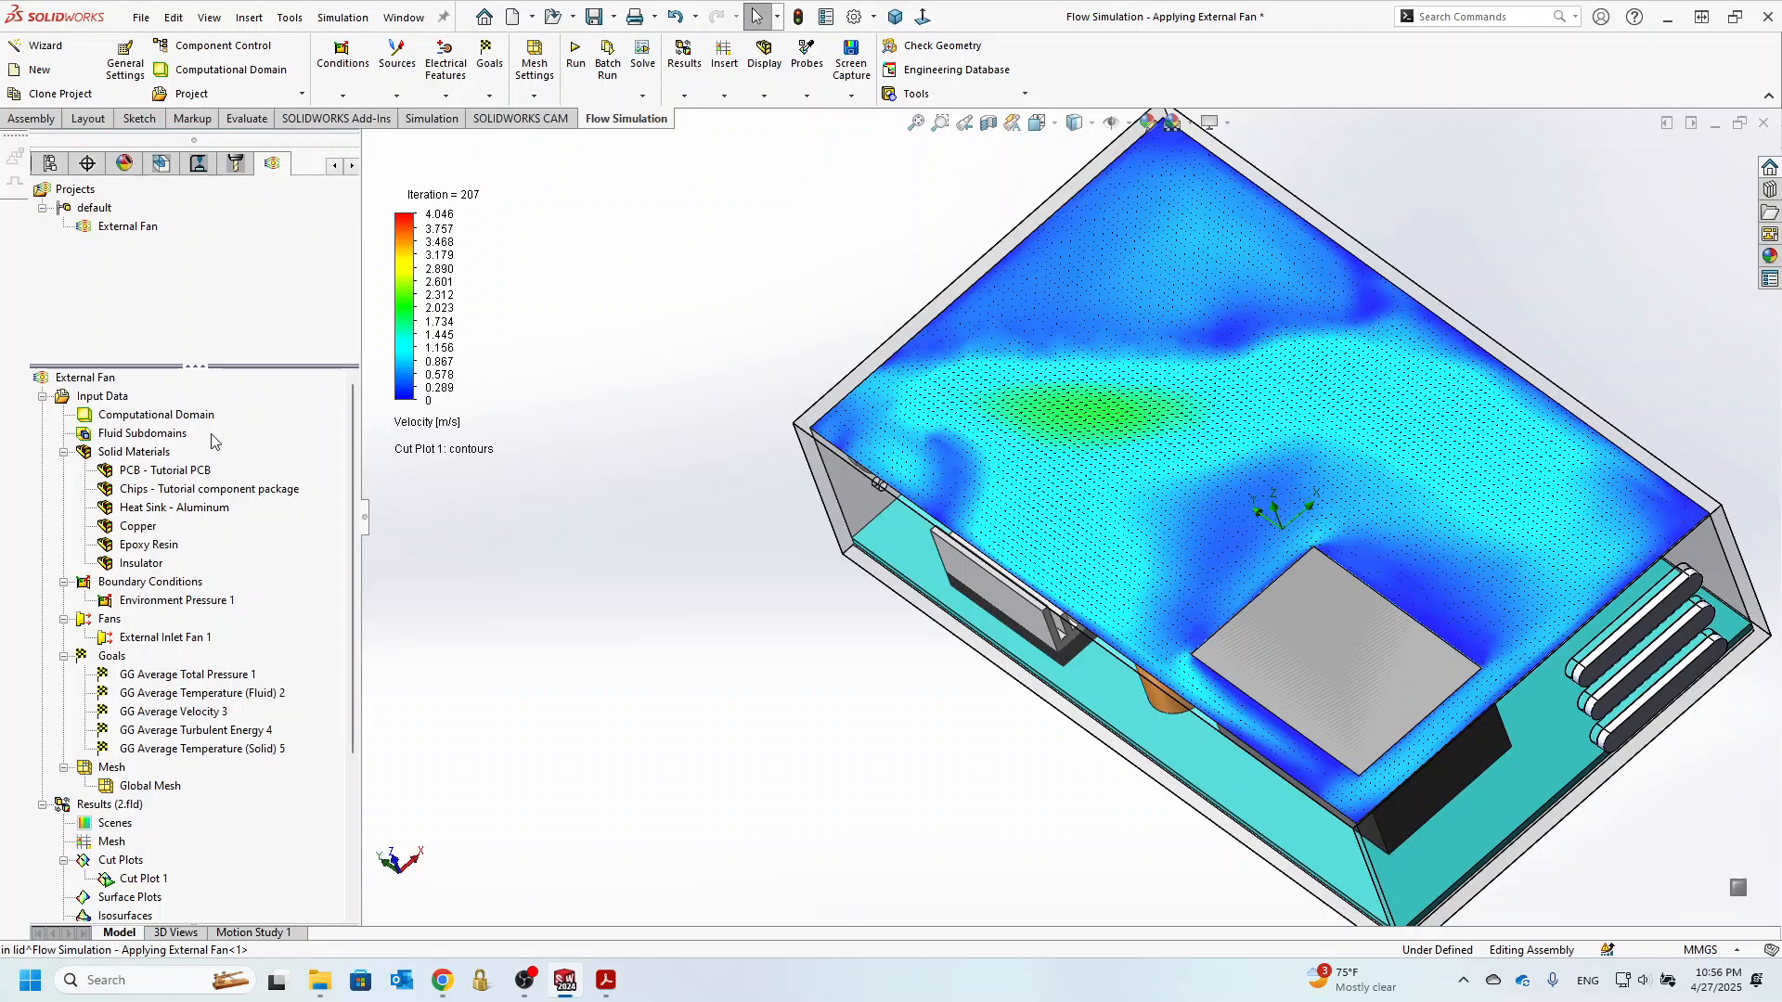
right_click(125, 878)
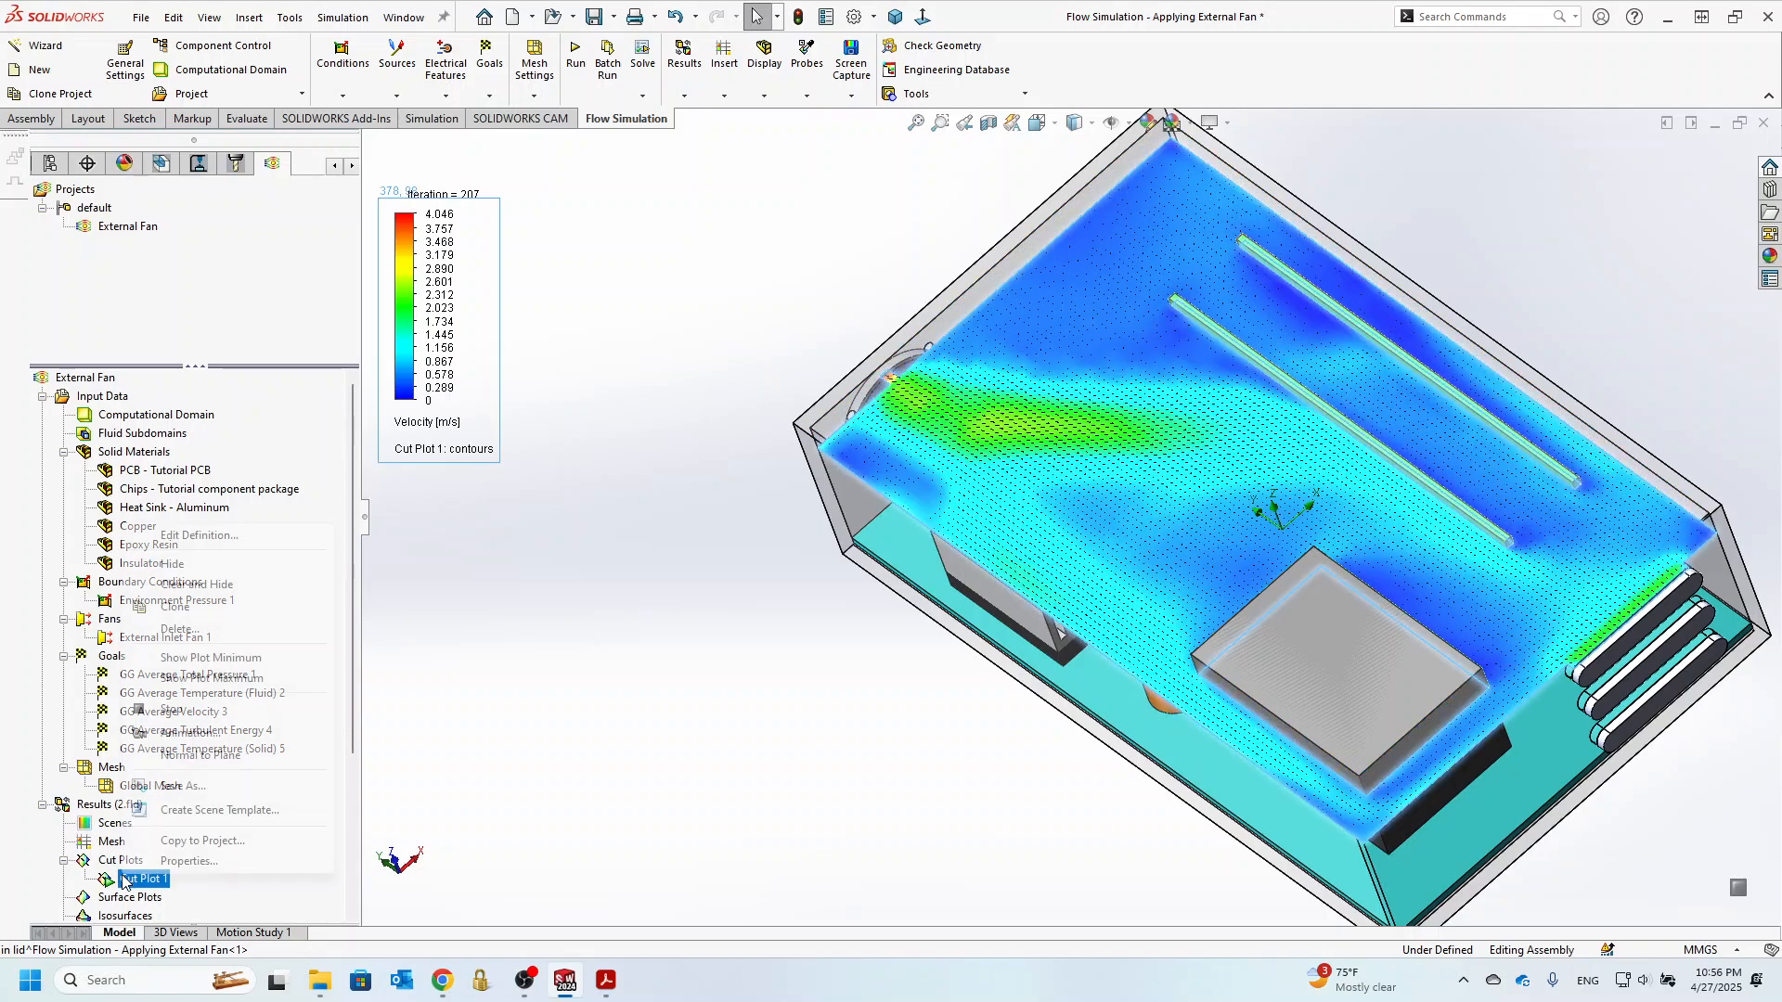
click(176, 710)
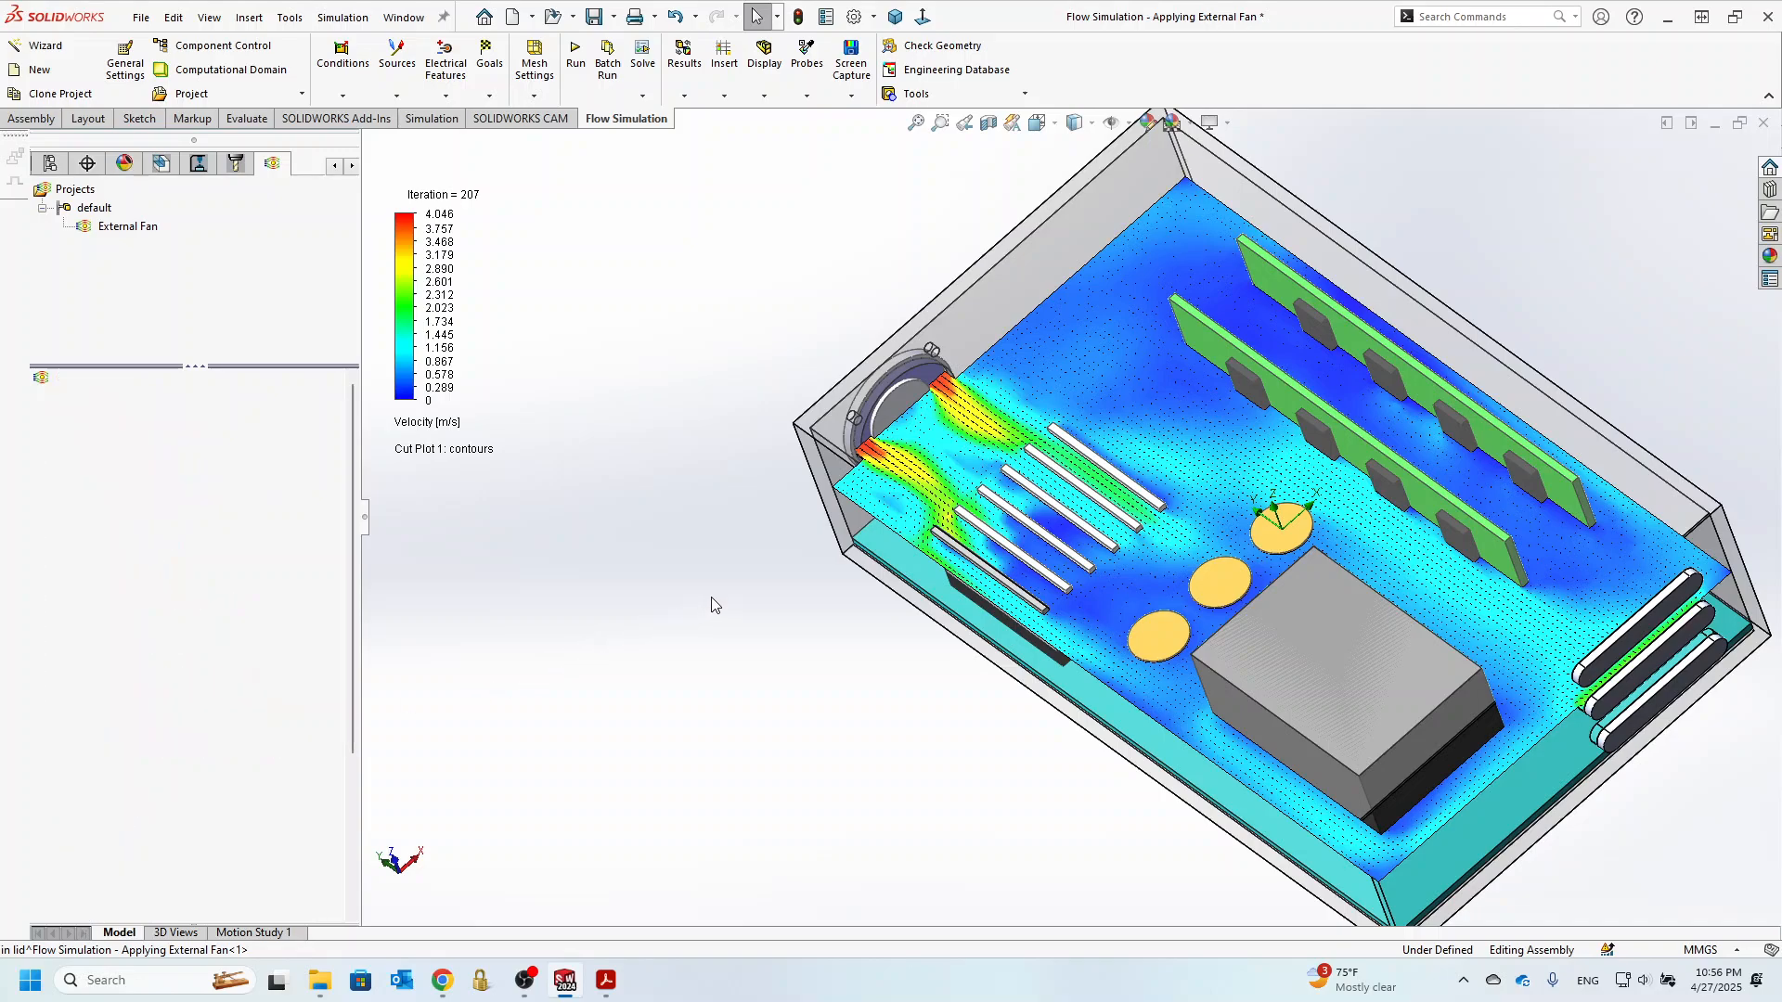
- Set the maximum arrow size of Cut Plot 1's velocity vectors to 0.005 m
scroll(784, 517, down, 5)
scroll(780, 520, down, 4)
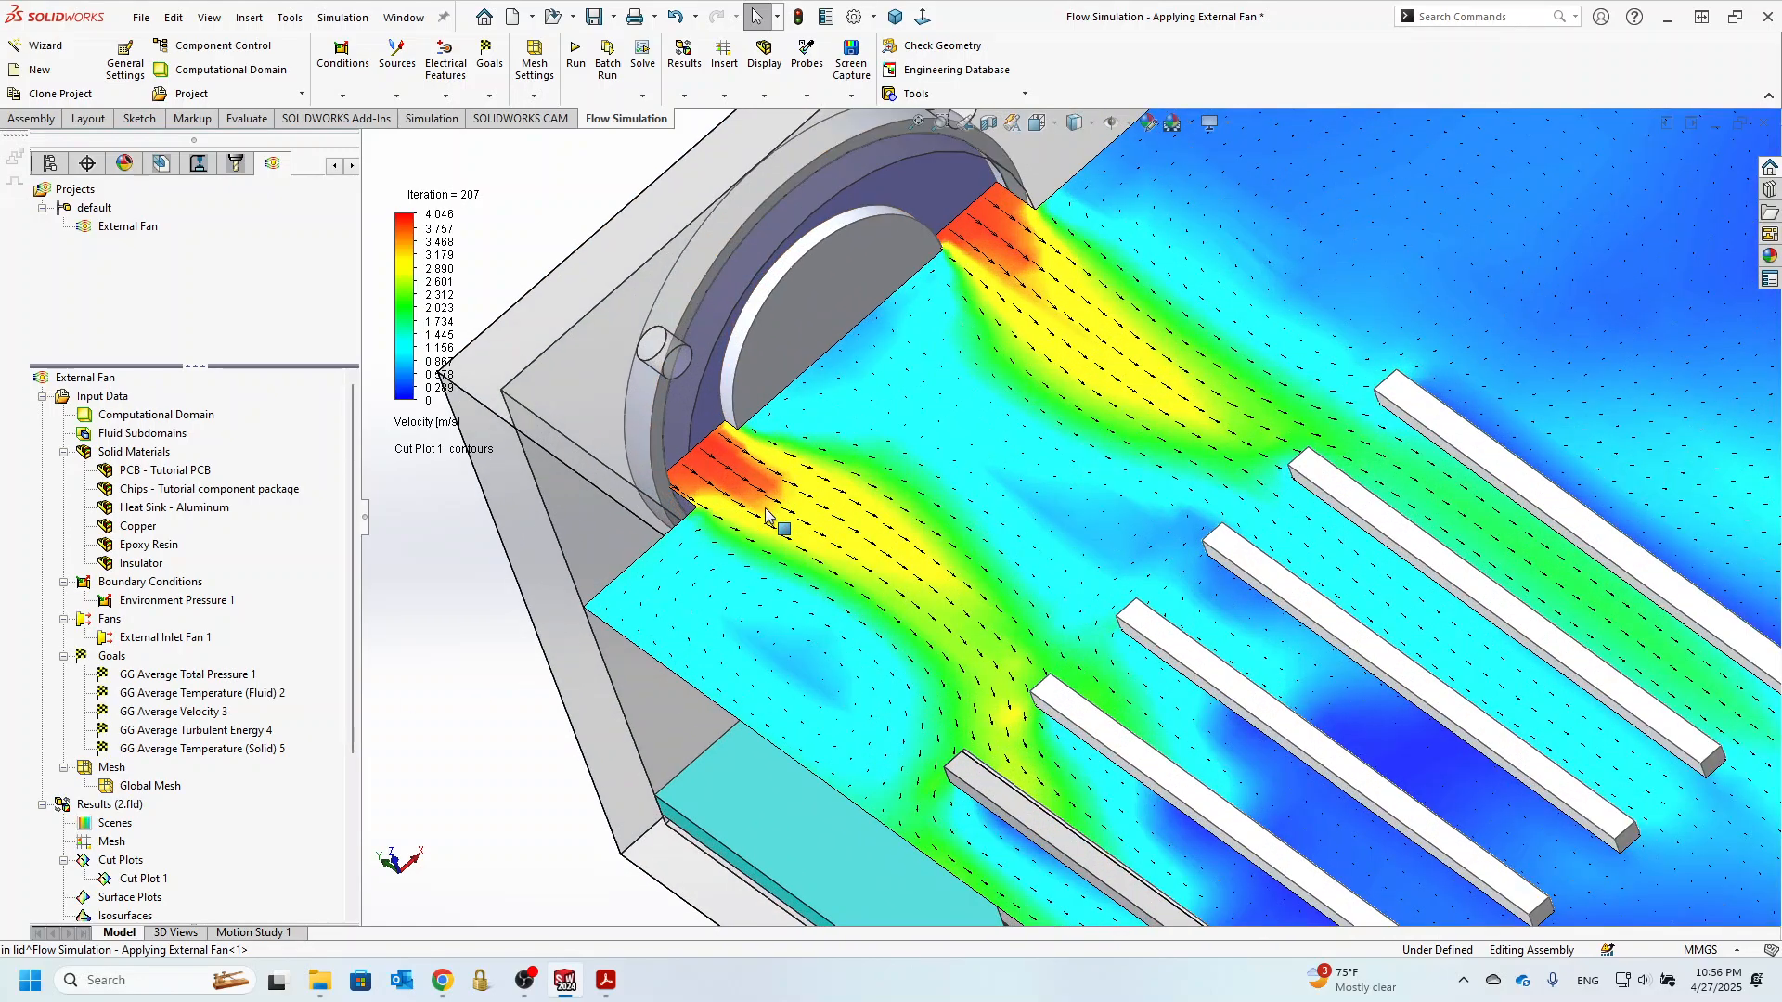
scroll(986, 505, up, 4)
scroll(986, 483, down, 4)
scroll(866, 602, down, 2)
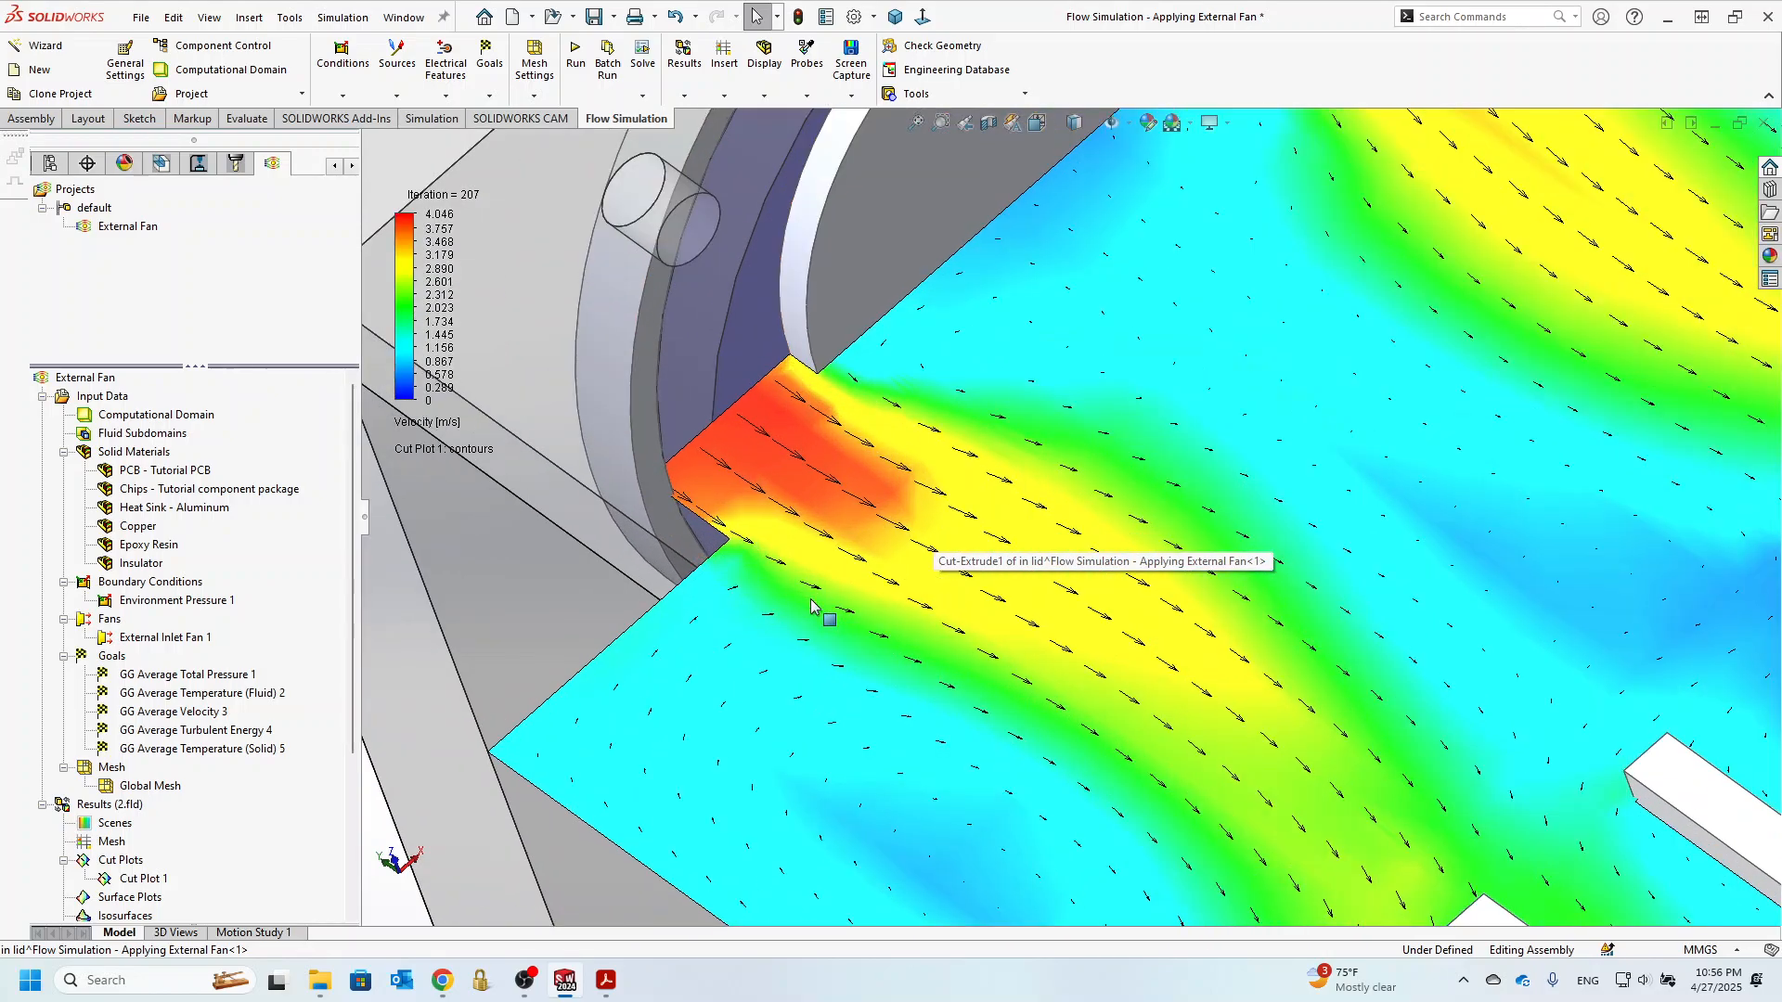
scroll(817, 609, up, 5)
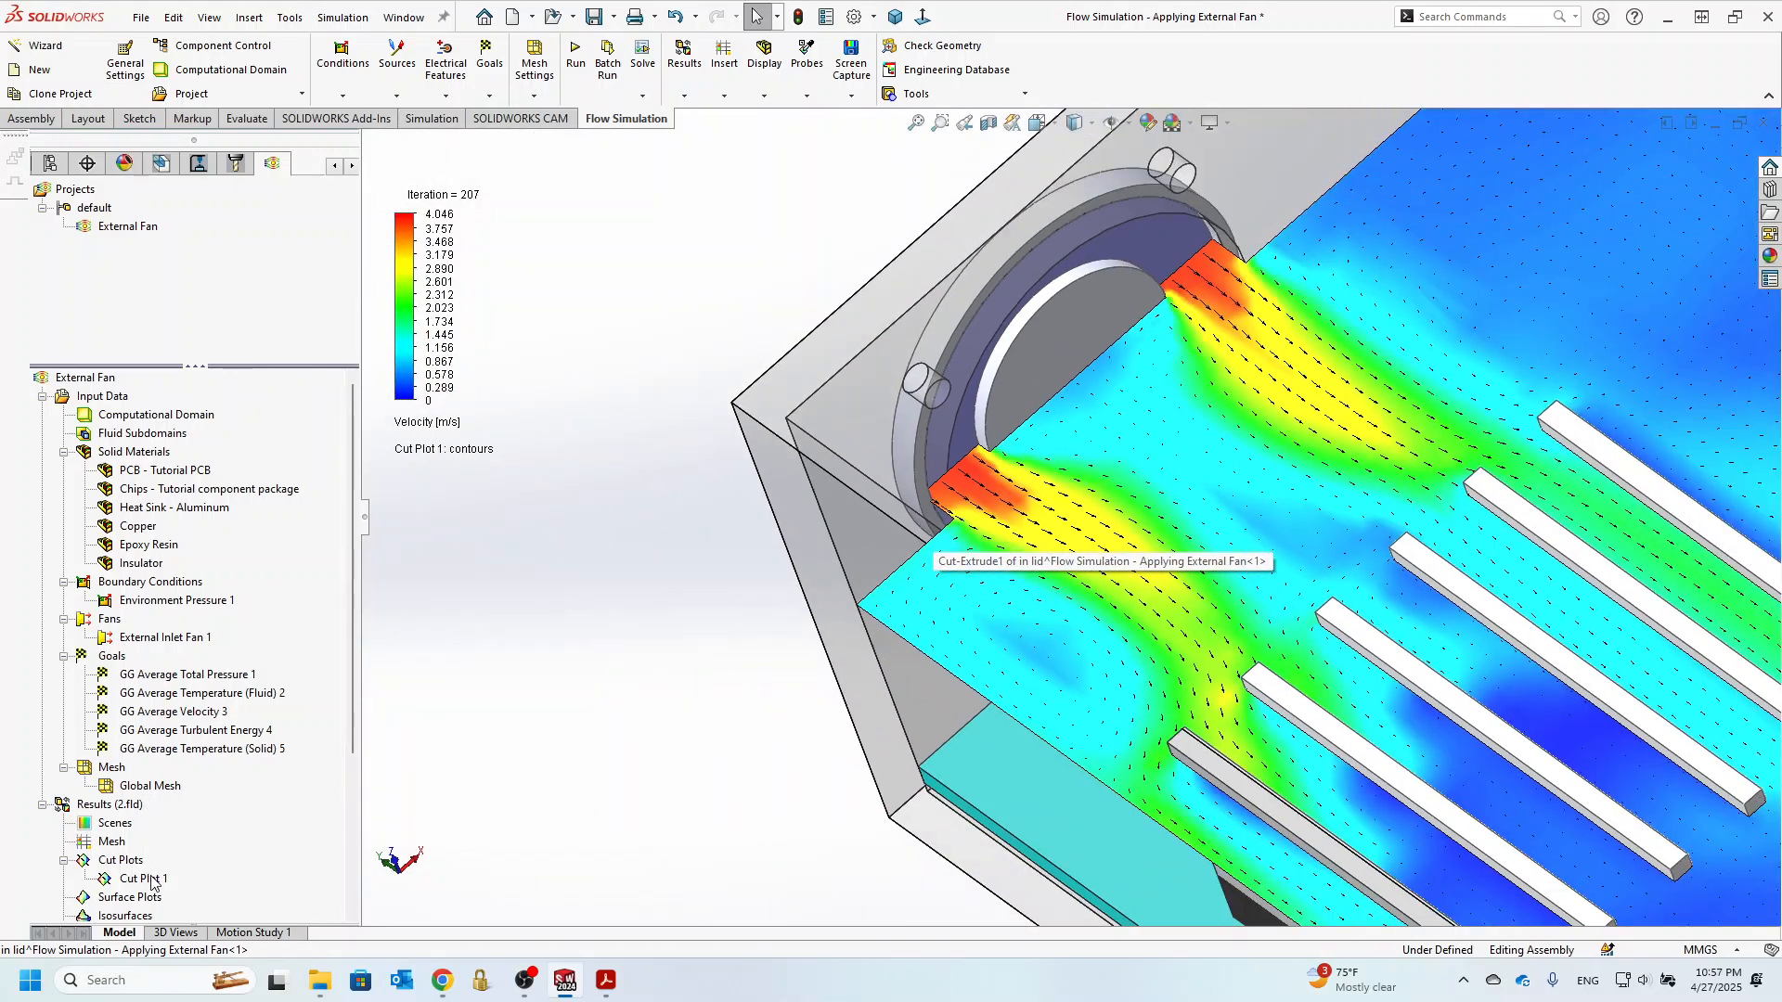
right_click(153, 881)
click(203, 539)
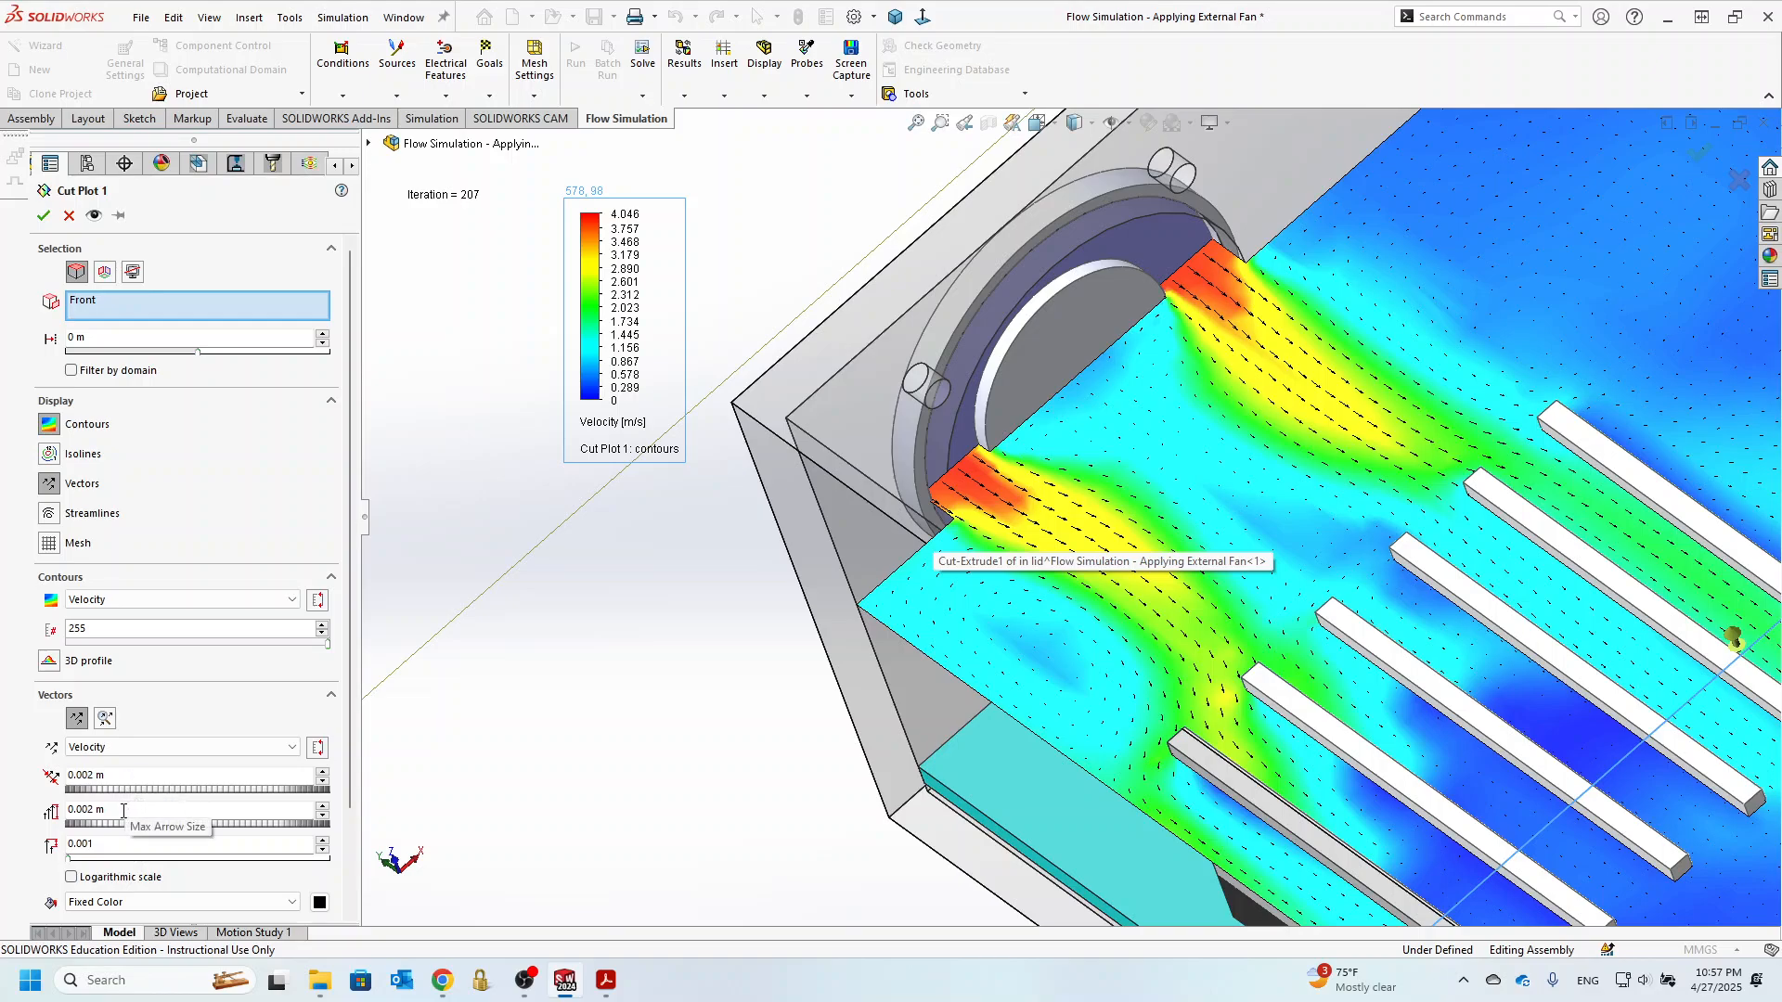
click(93, 808)
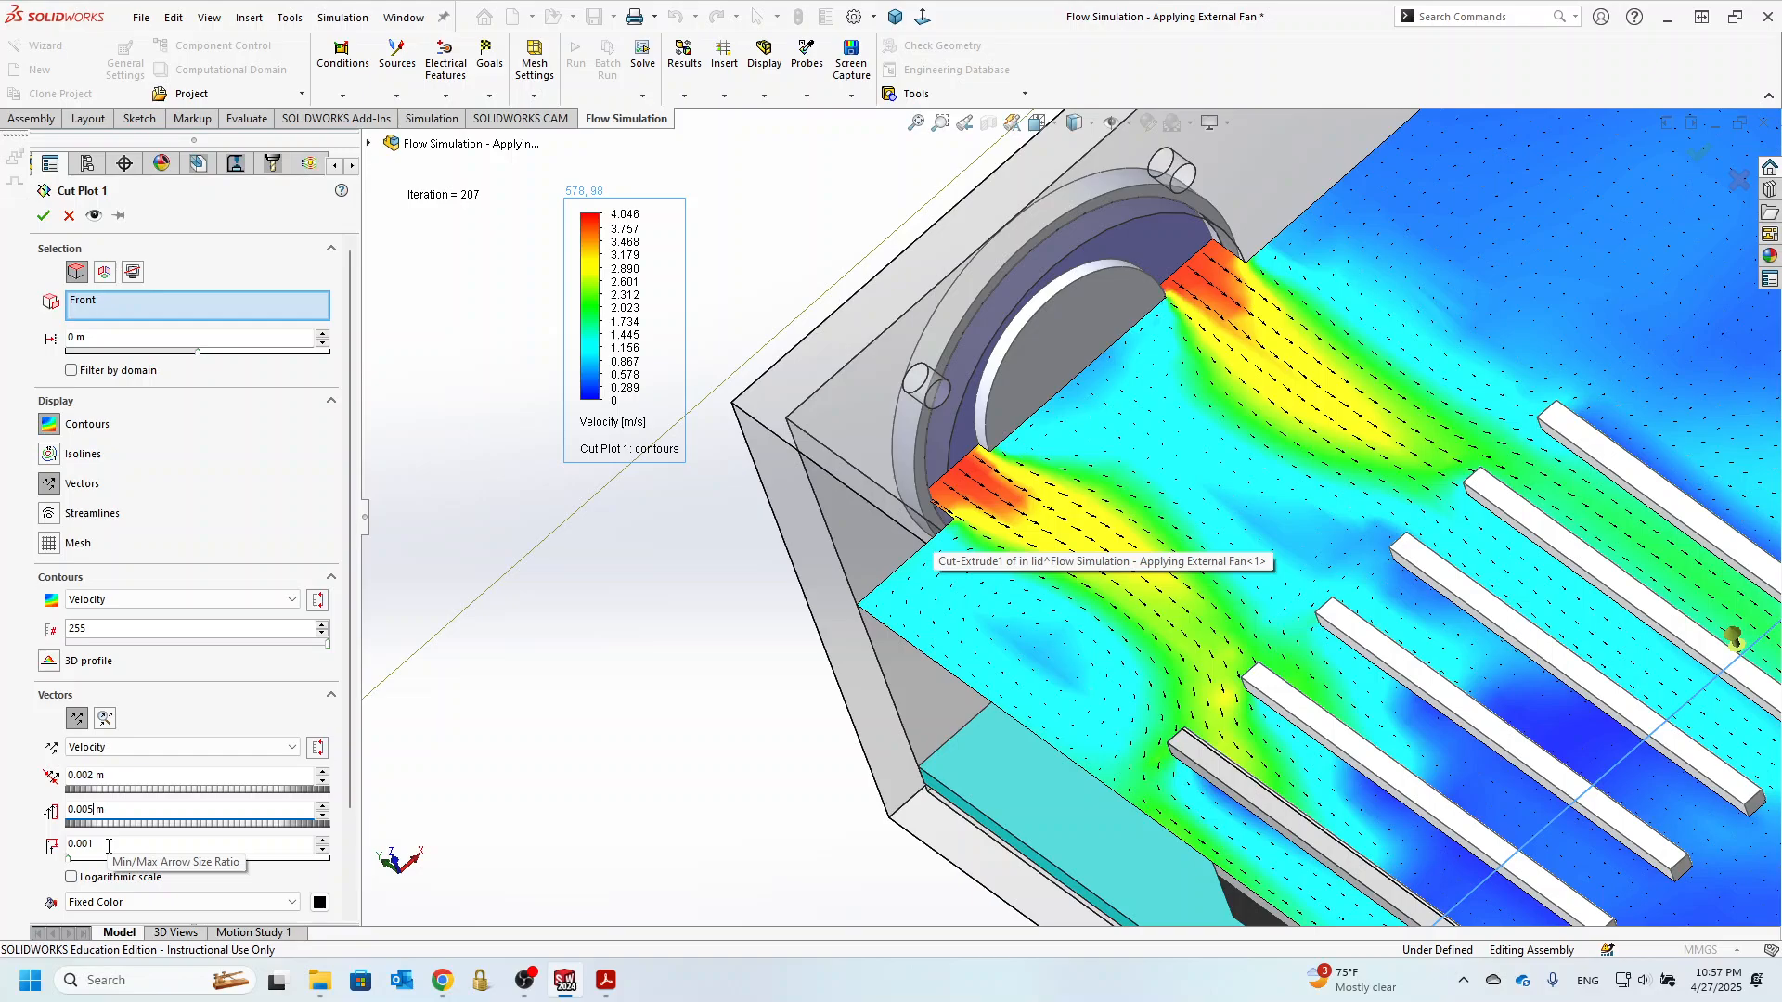
click(43, 215)
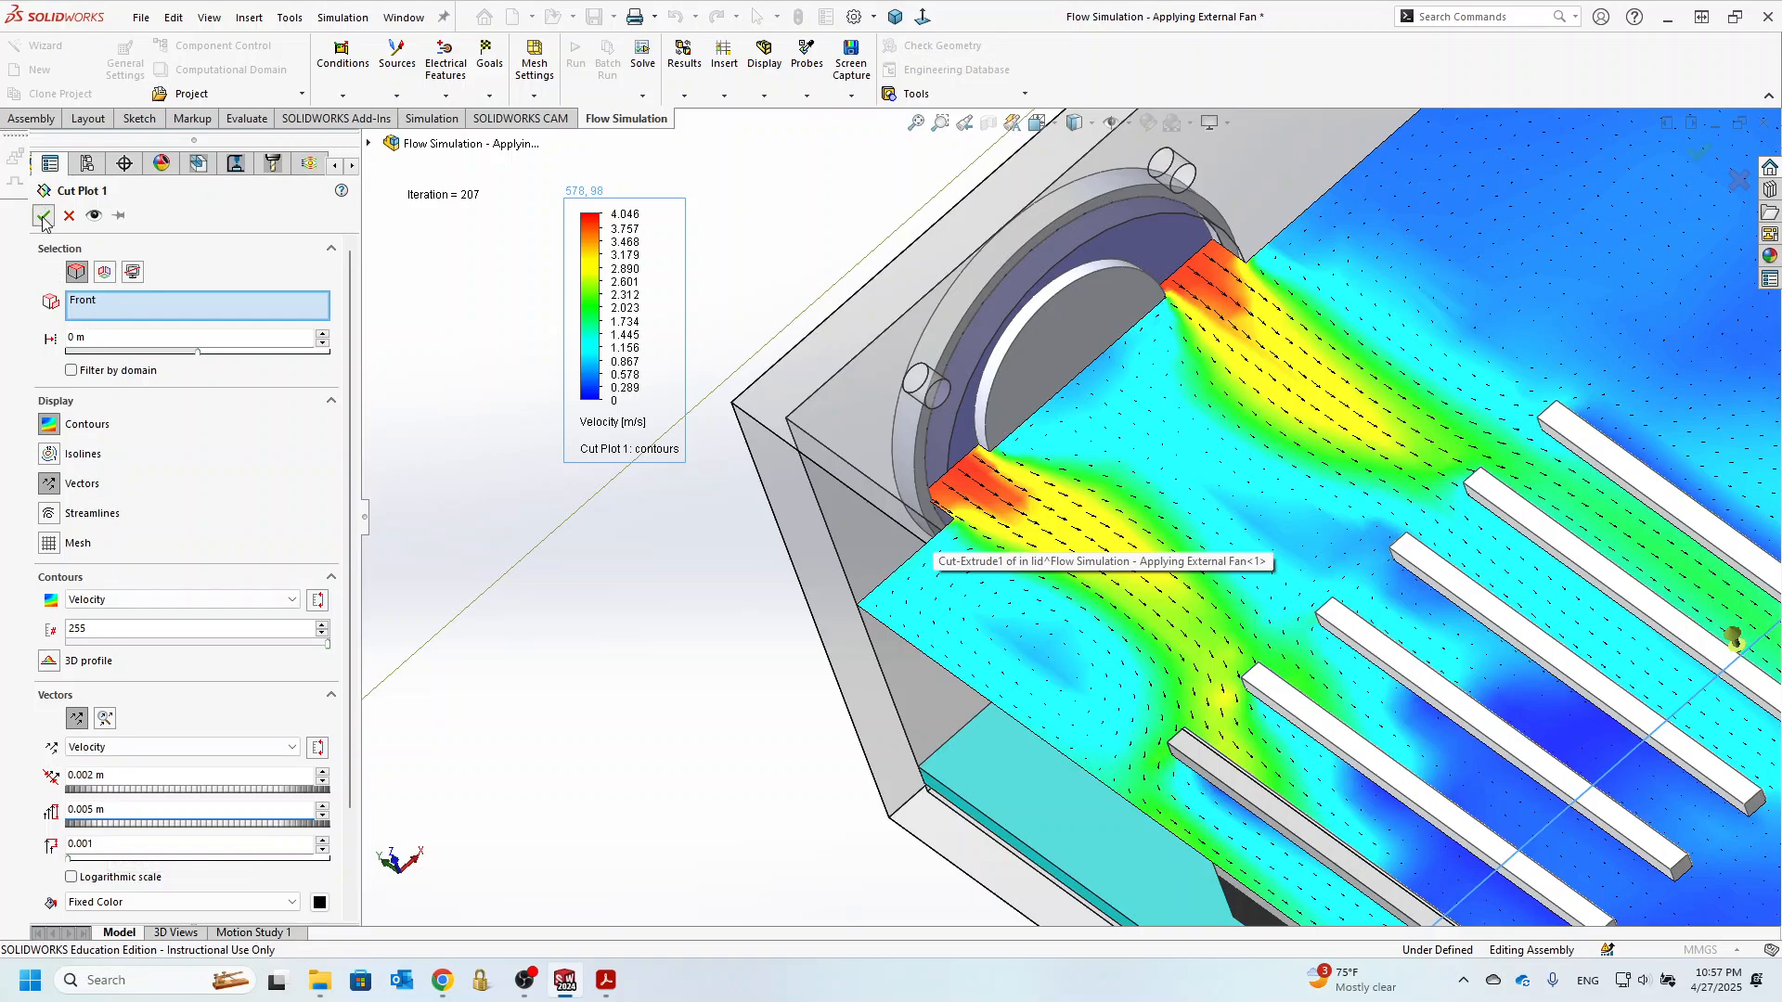
- Examine the velocity vectors and contours from the fan inlet past the heat sink, capacitors and chip boards to the outlet slots
scroll(937, 519, up, 6)
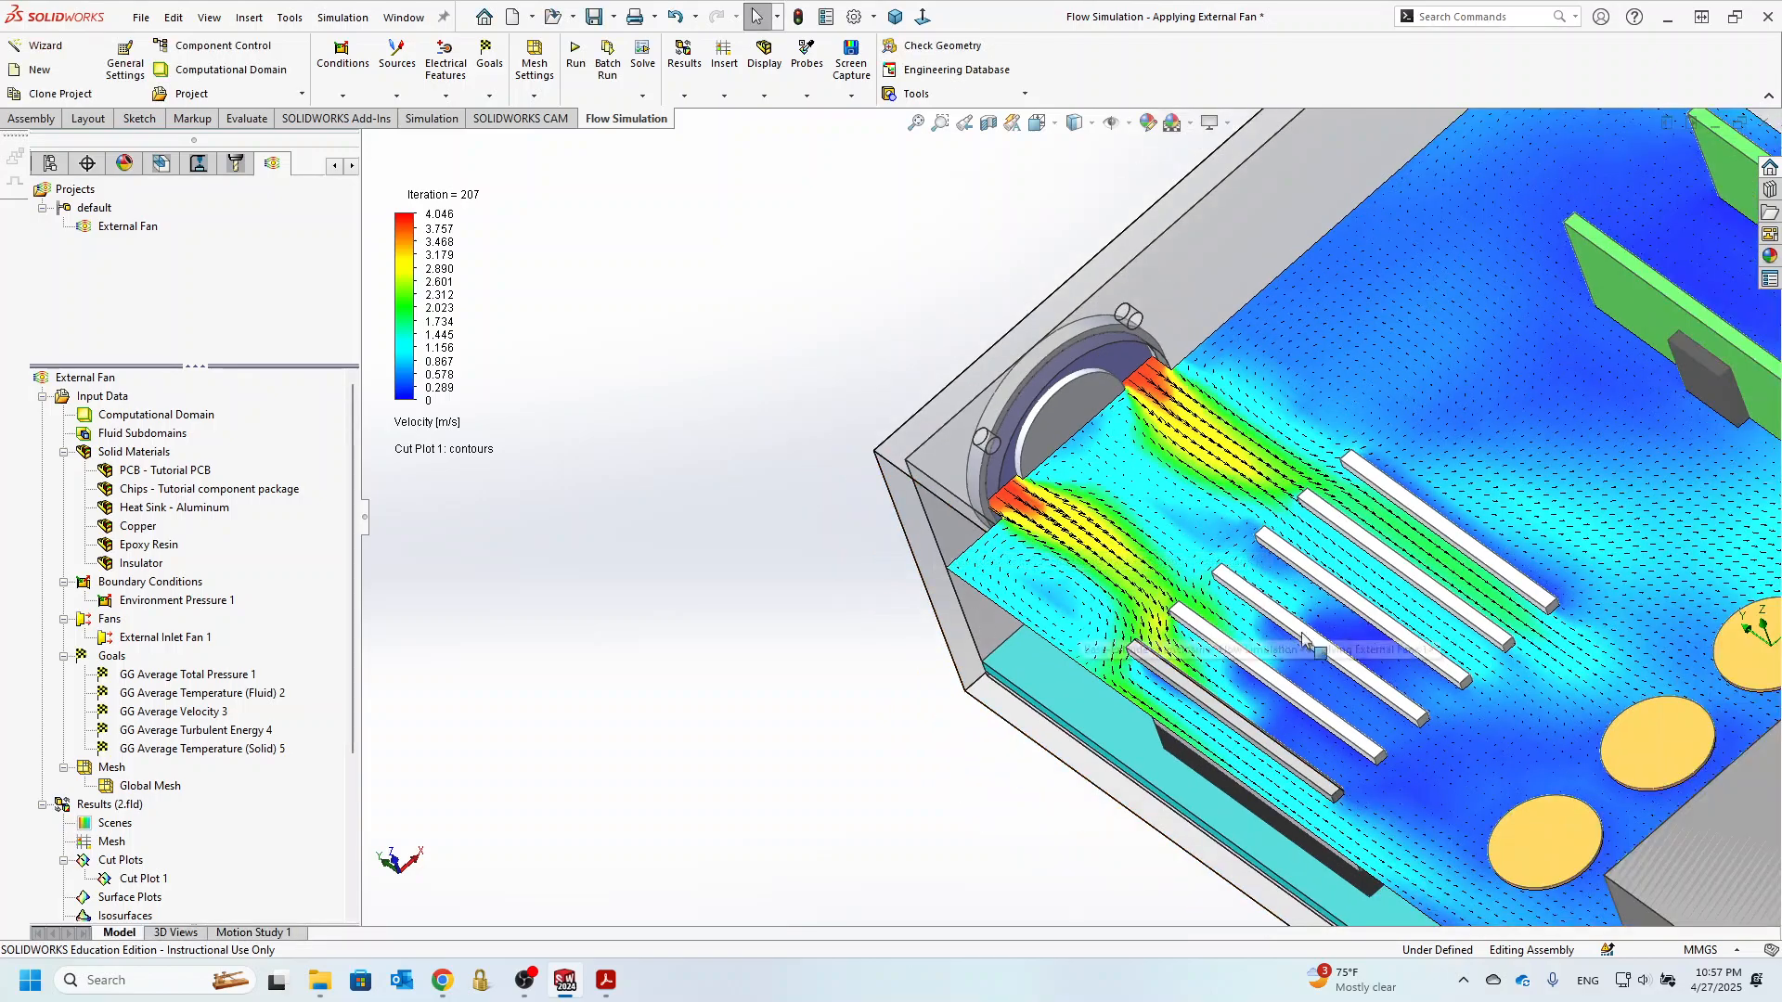
scroll(1385, 502, down, 3)
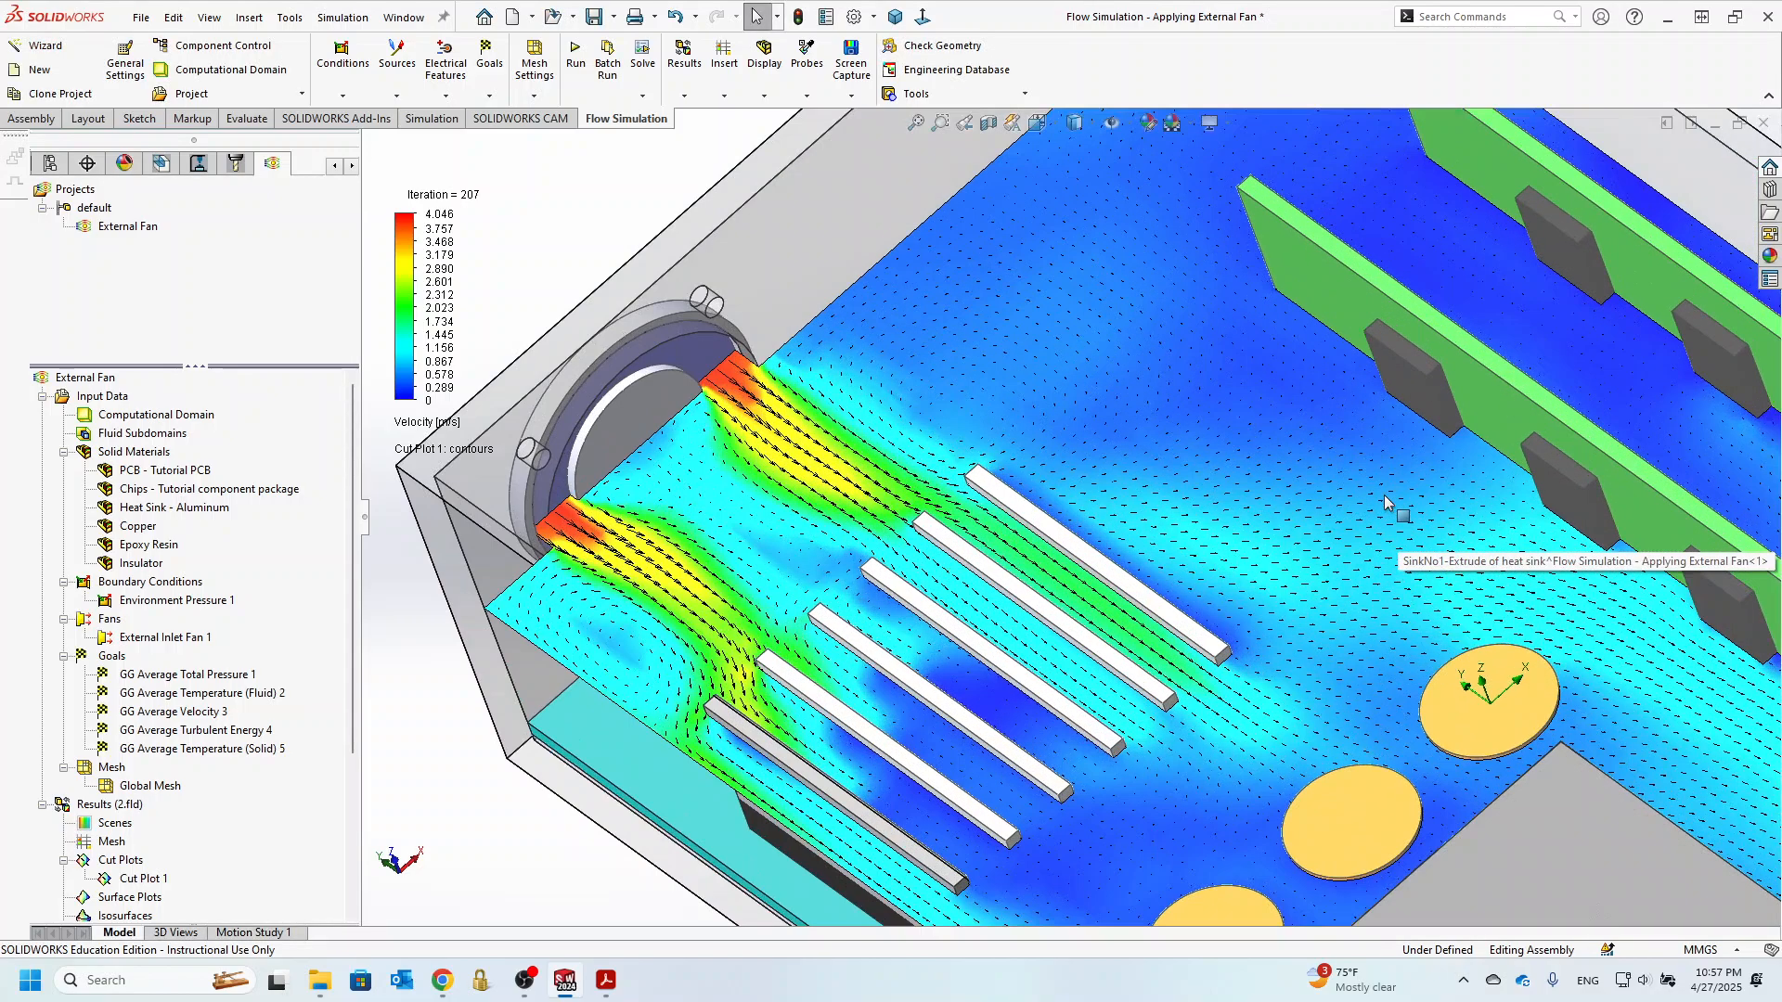
scroll(1385, 502, up, 3)
scroll(1027, 340, down, 8)
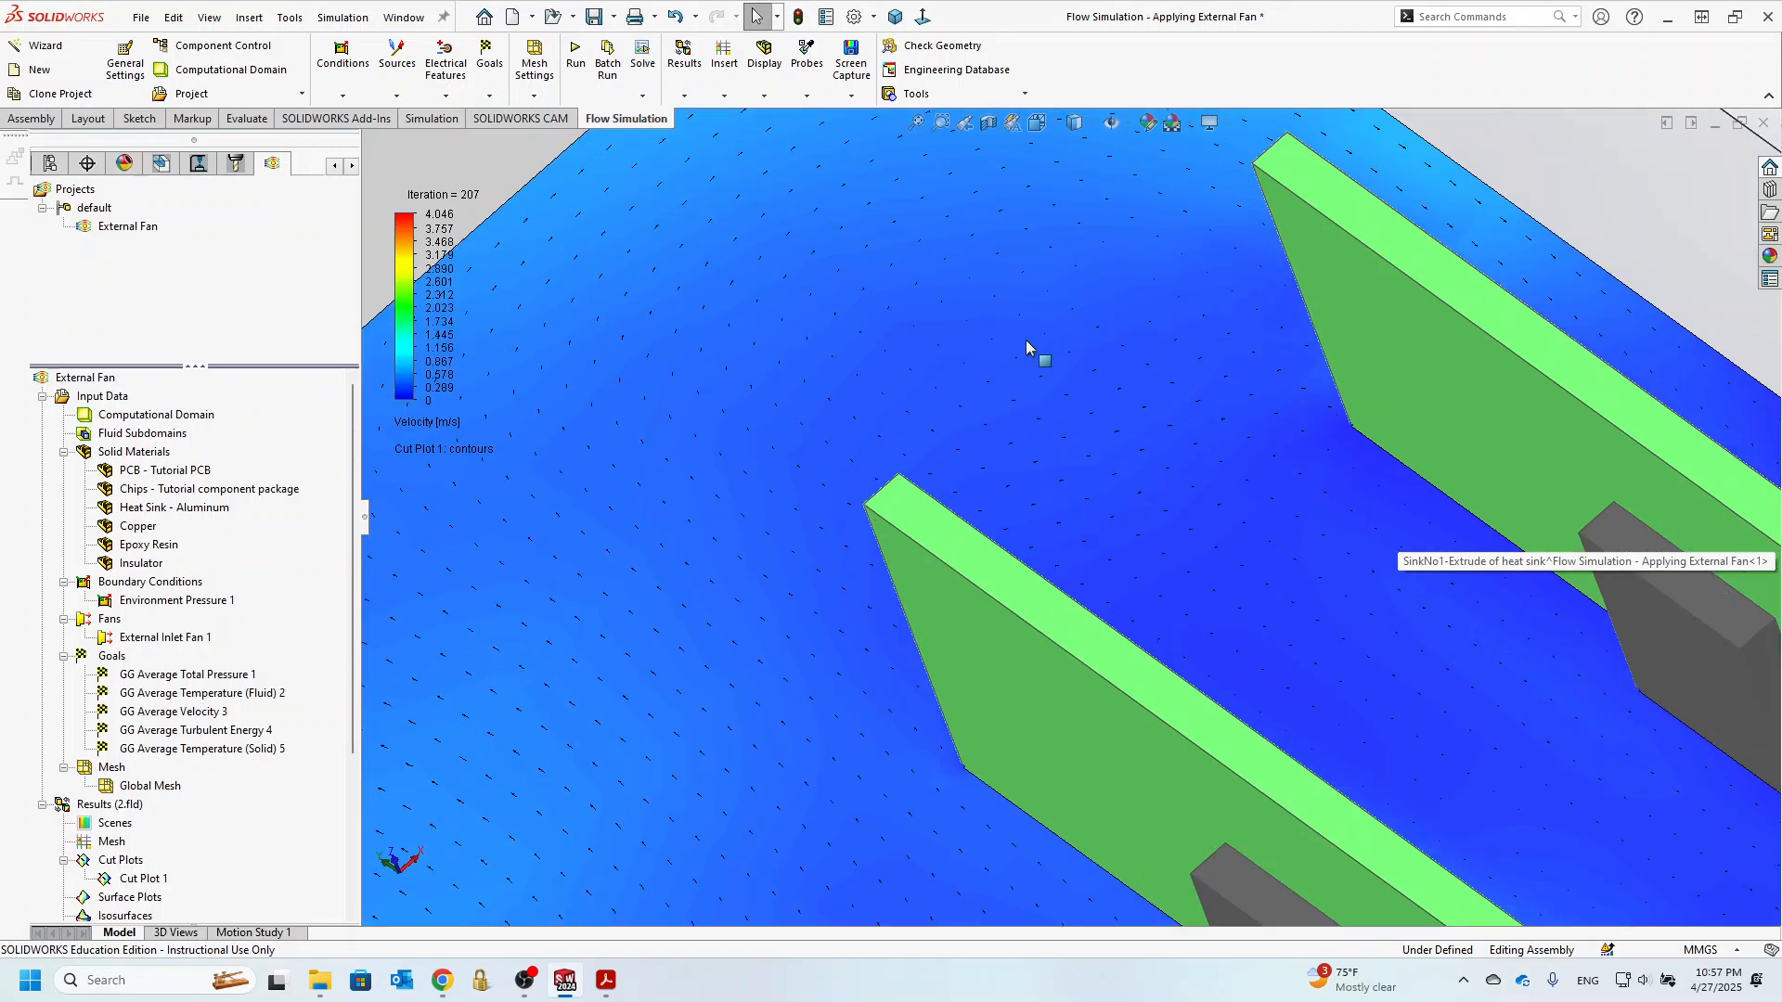
scroll(1027, 340, up, 6)
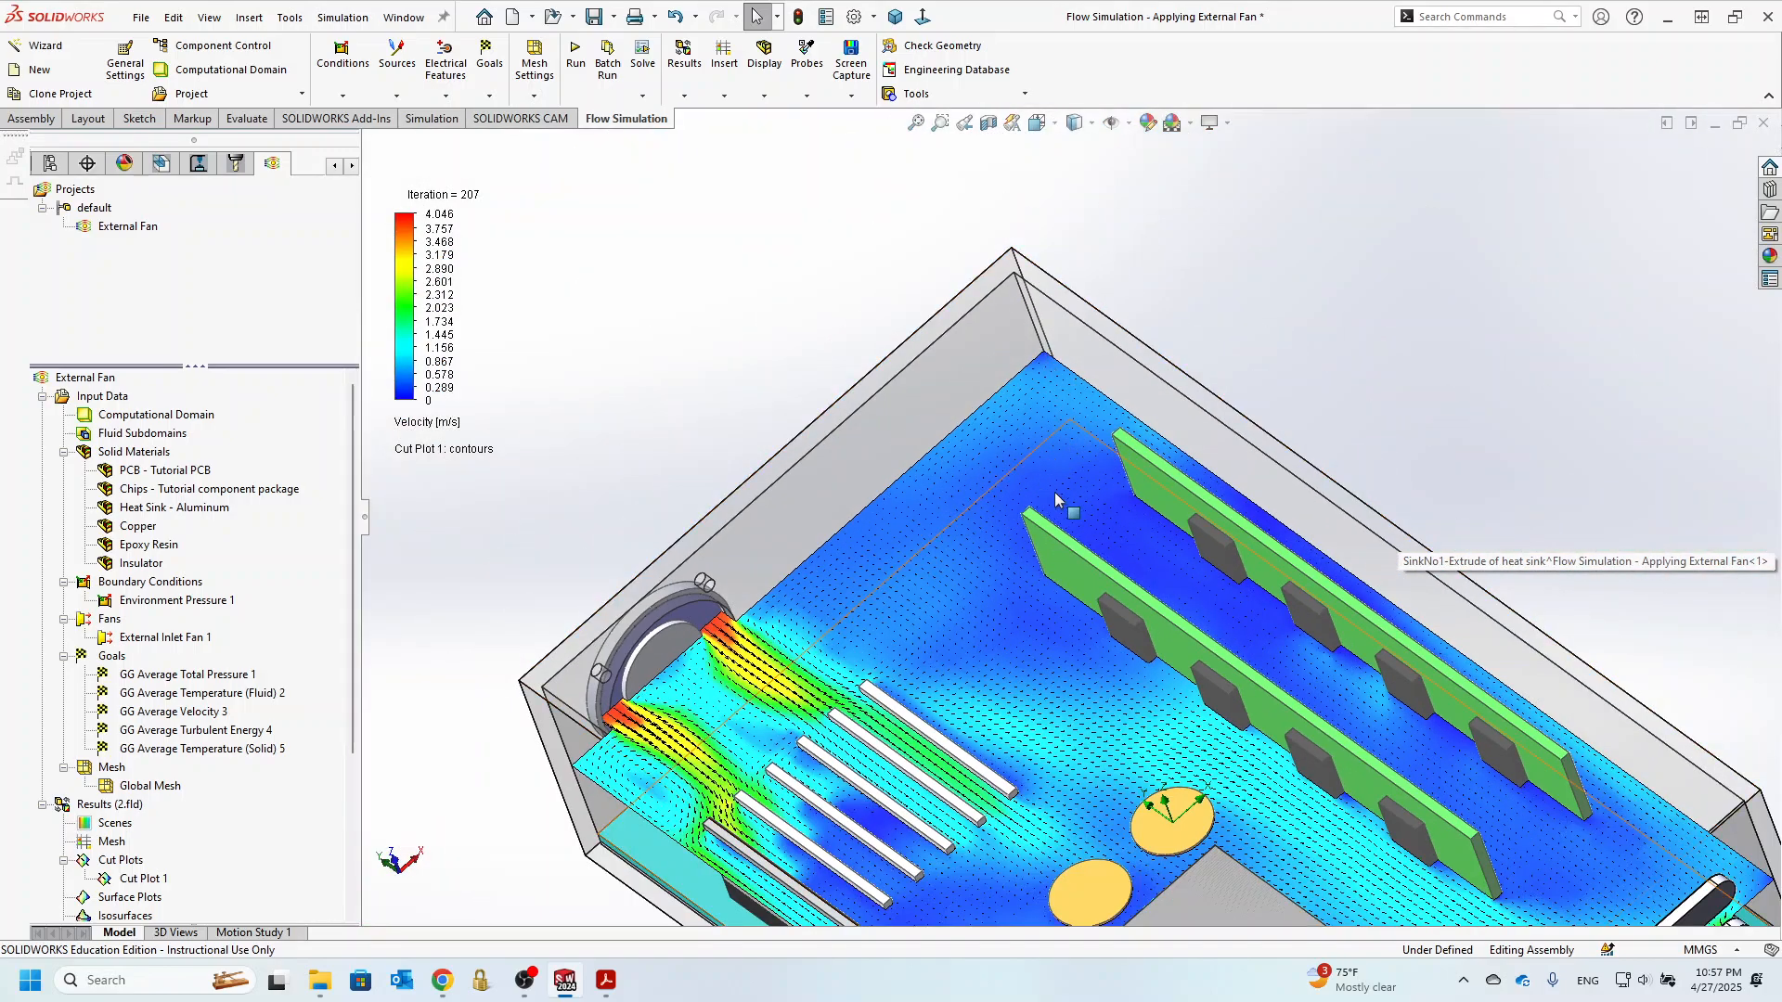
scroll(1055, 499, up, 2)
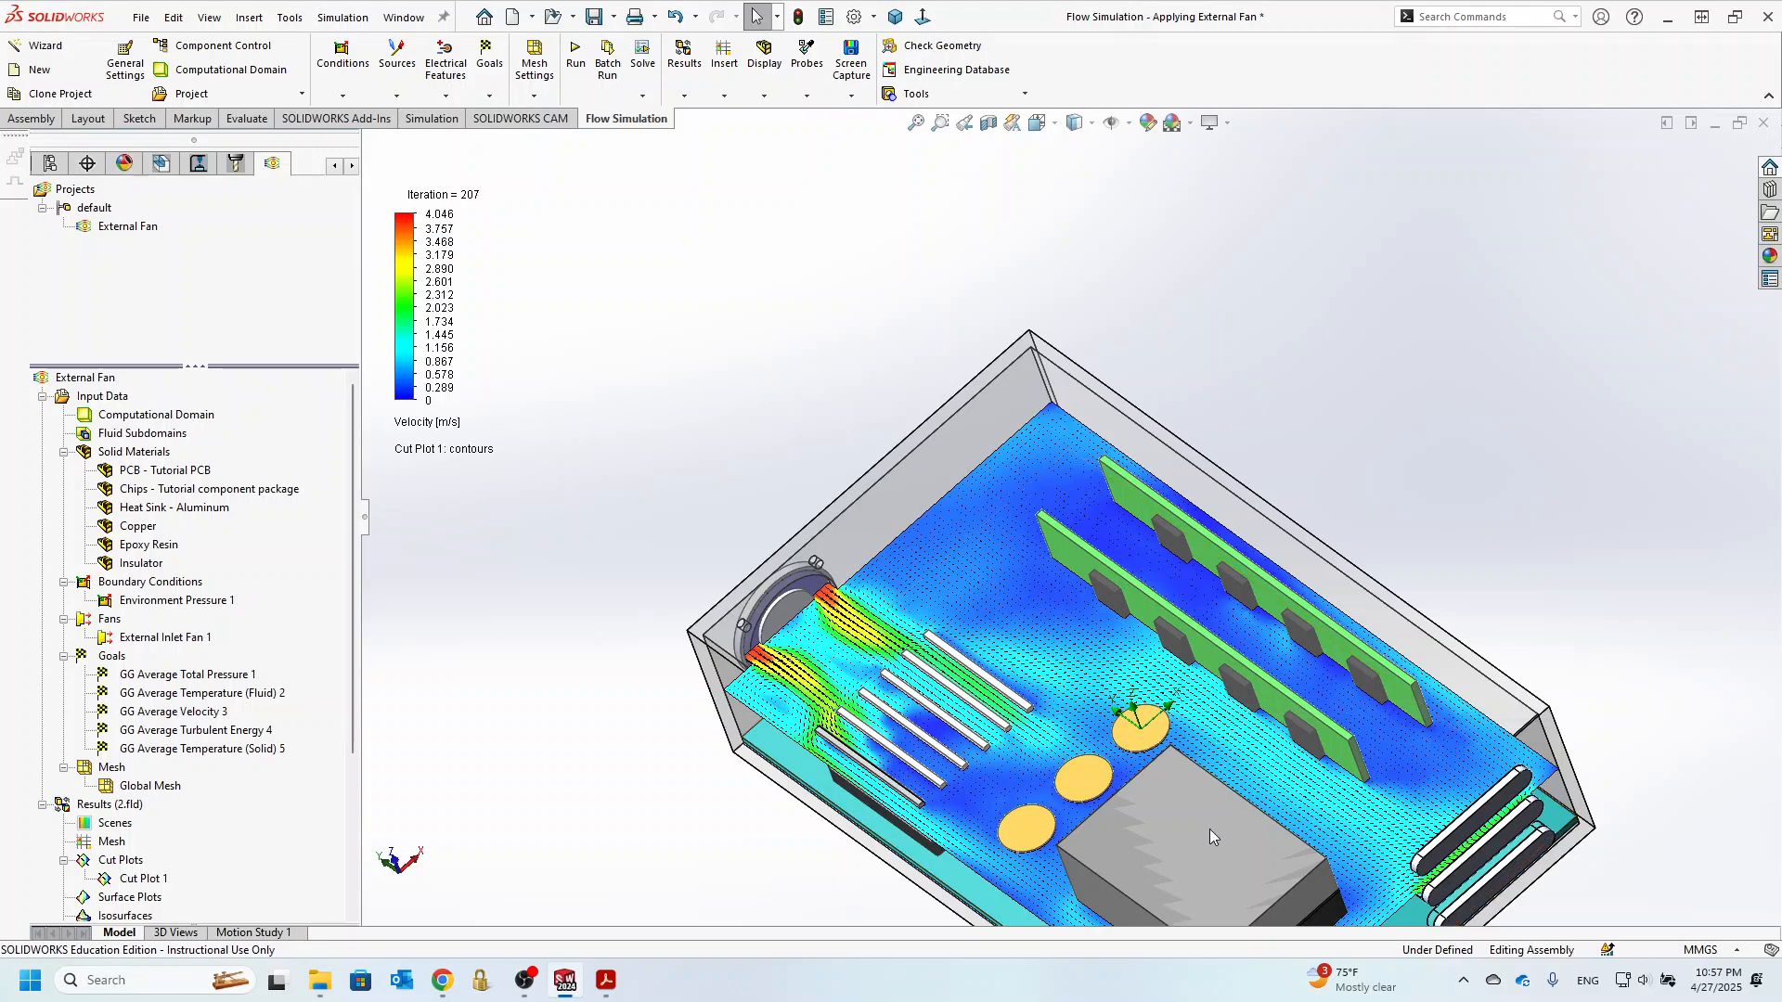
scroll(925, 673, down, 3)
scroll(925, 672, up, 3)
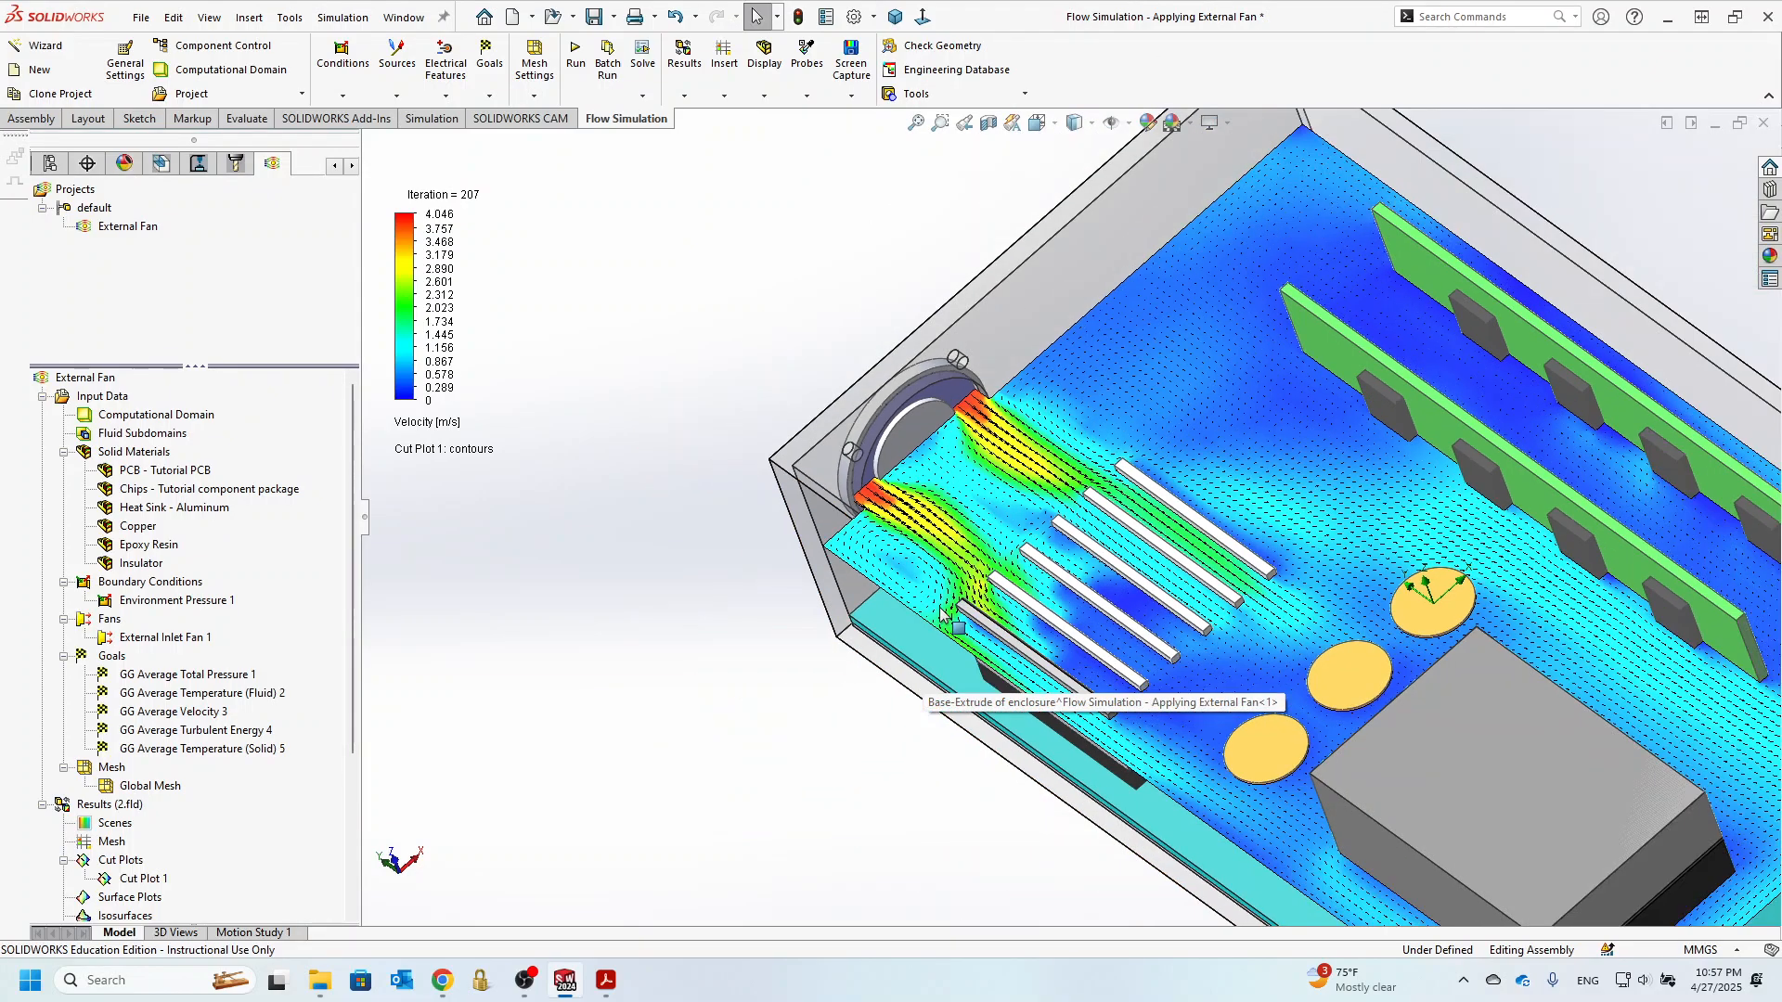
middle_drag(1013, 524, 976, 527)
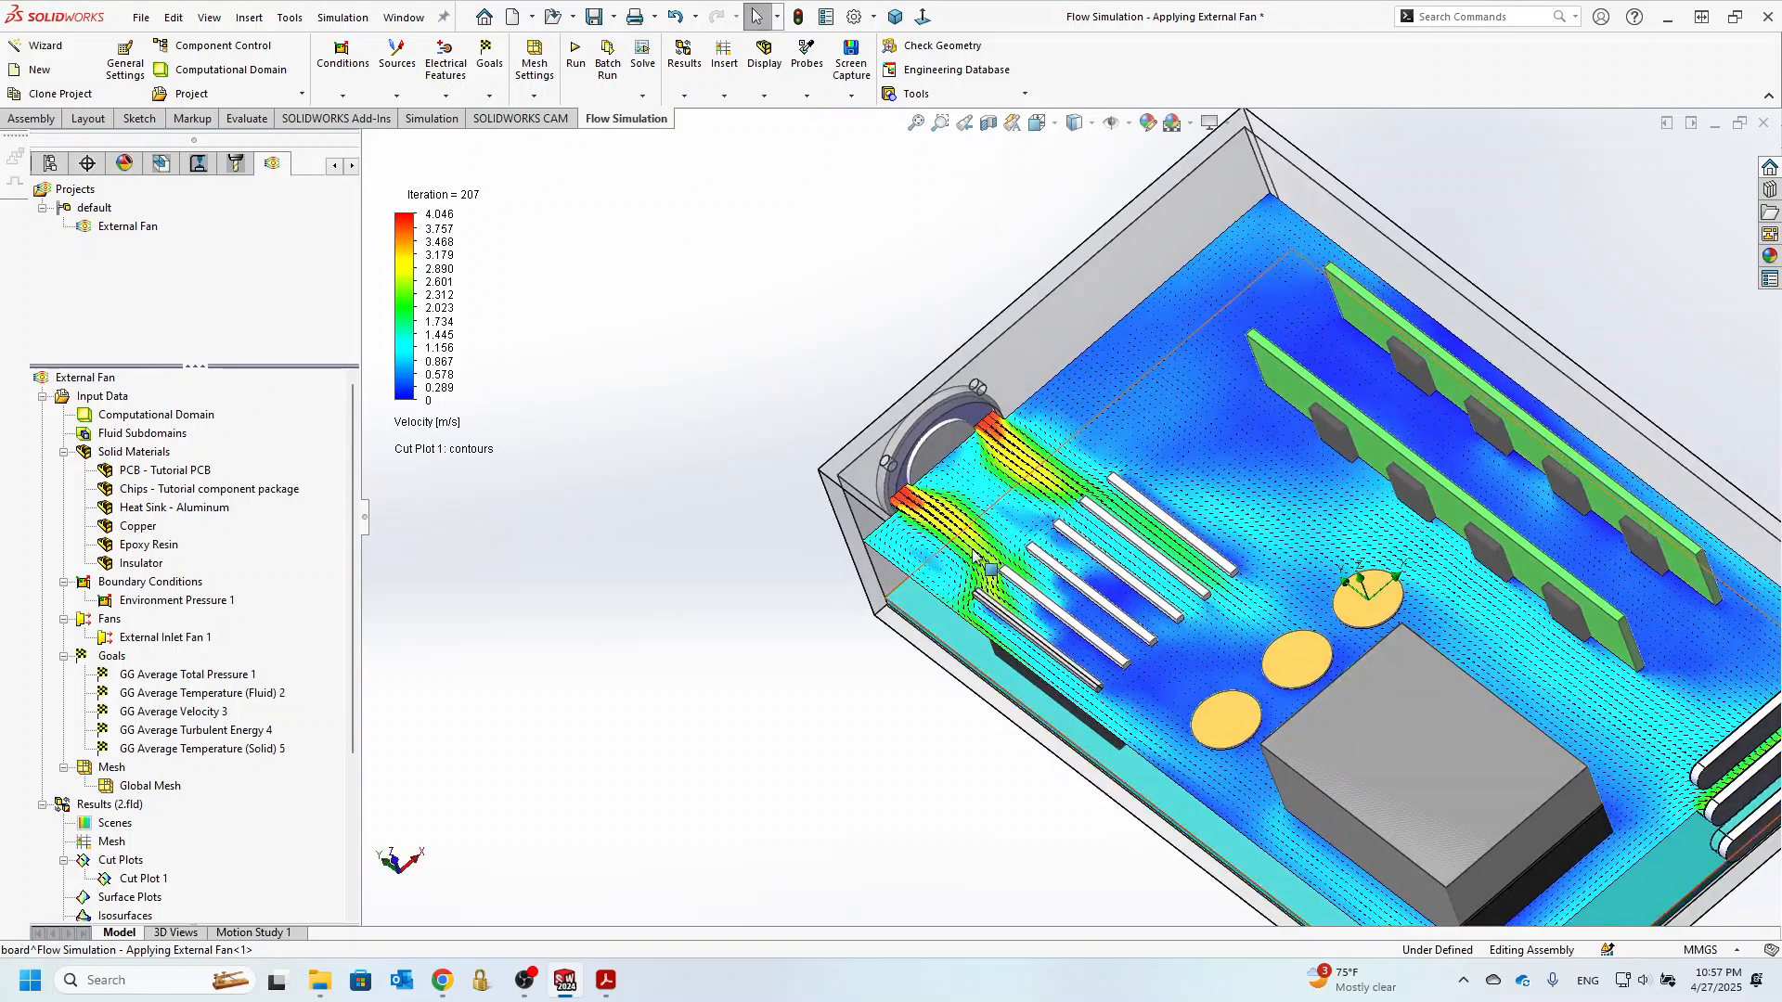
scroll(976, 524, down, 3)
scroll(974, 522, up, 4)
scroll(1271, 451, down, 3)
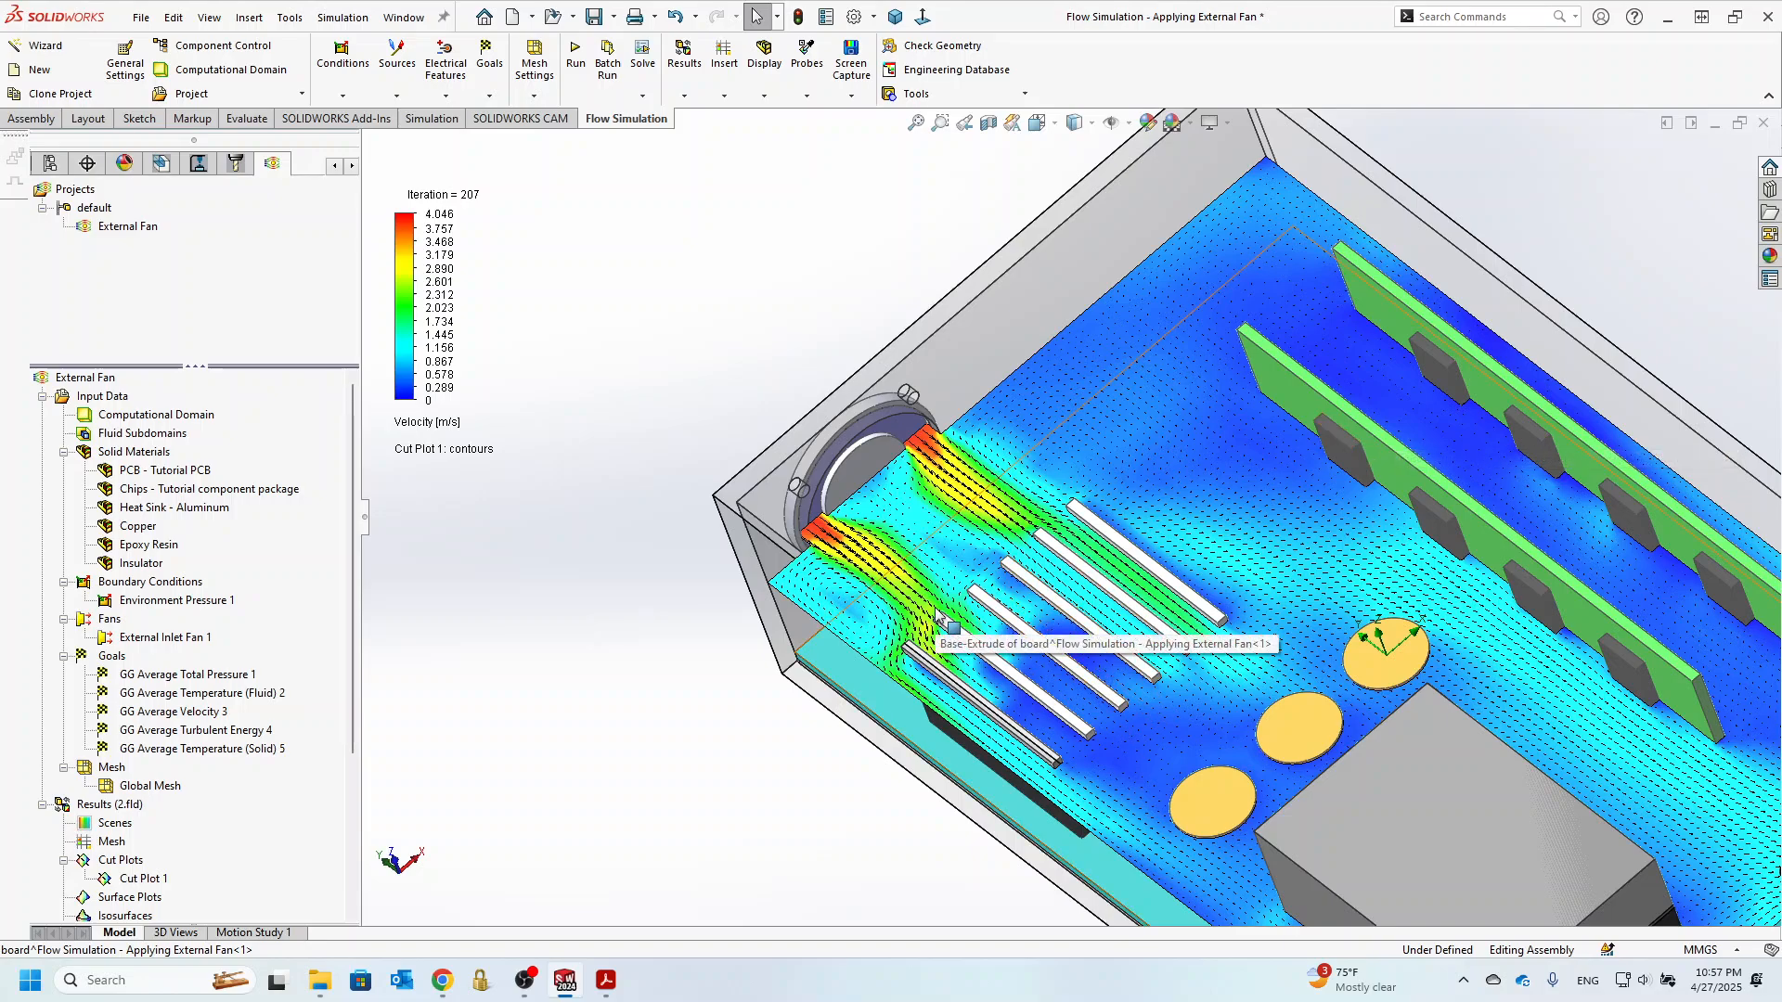
scroll(939, 620, up, 3)
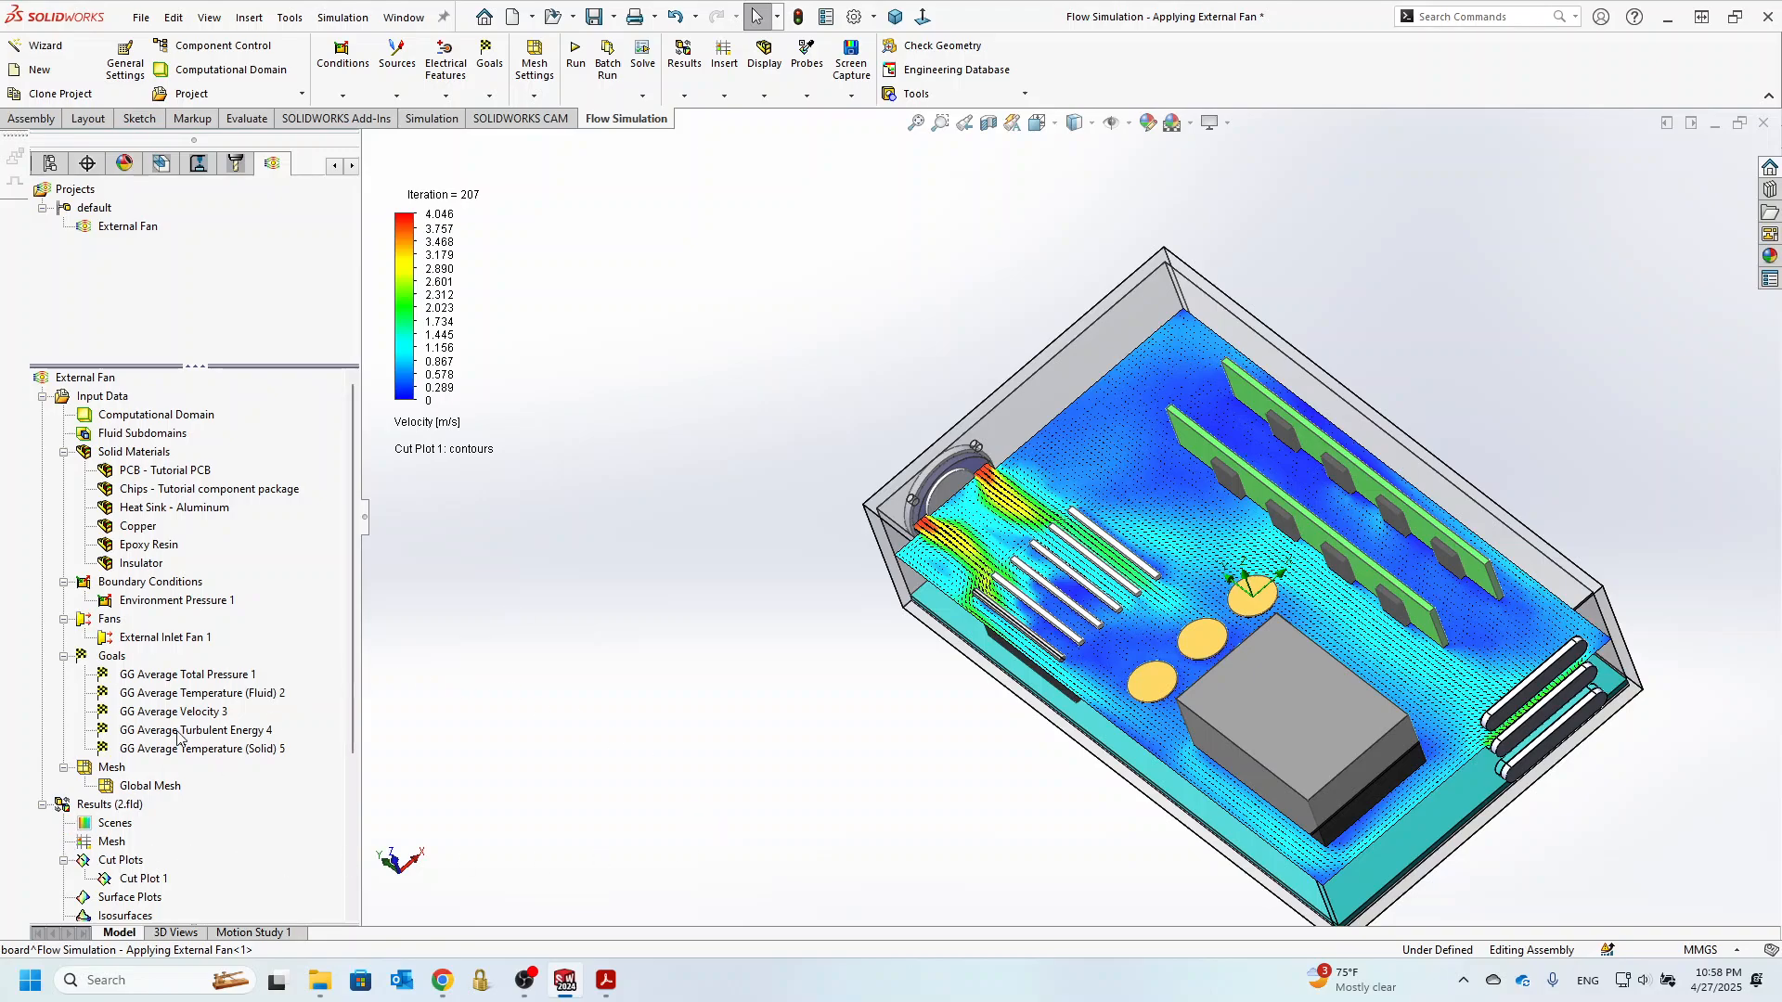
- Review the given thermal properties and heat dissipation values in the PCB with Fan PDF, and return to SOLIDWORKS
click(605, 980)
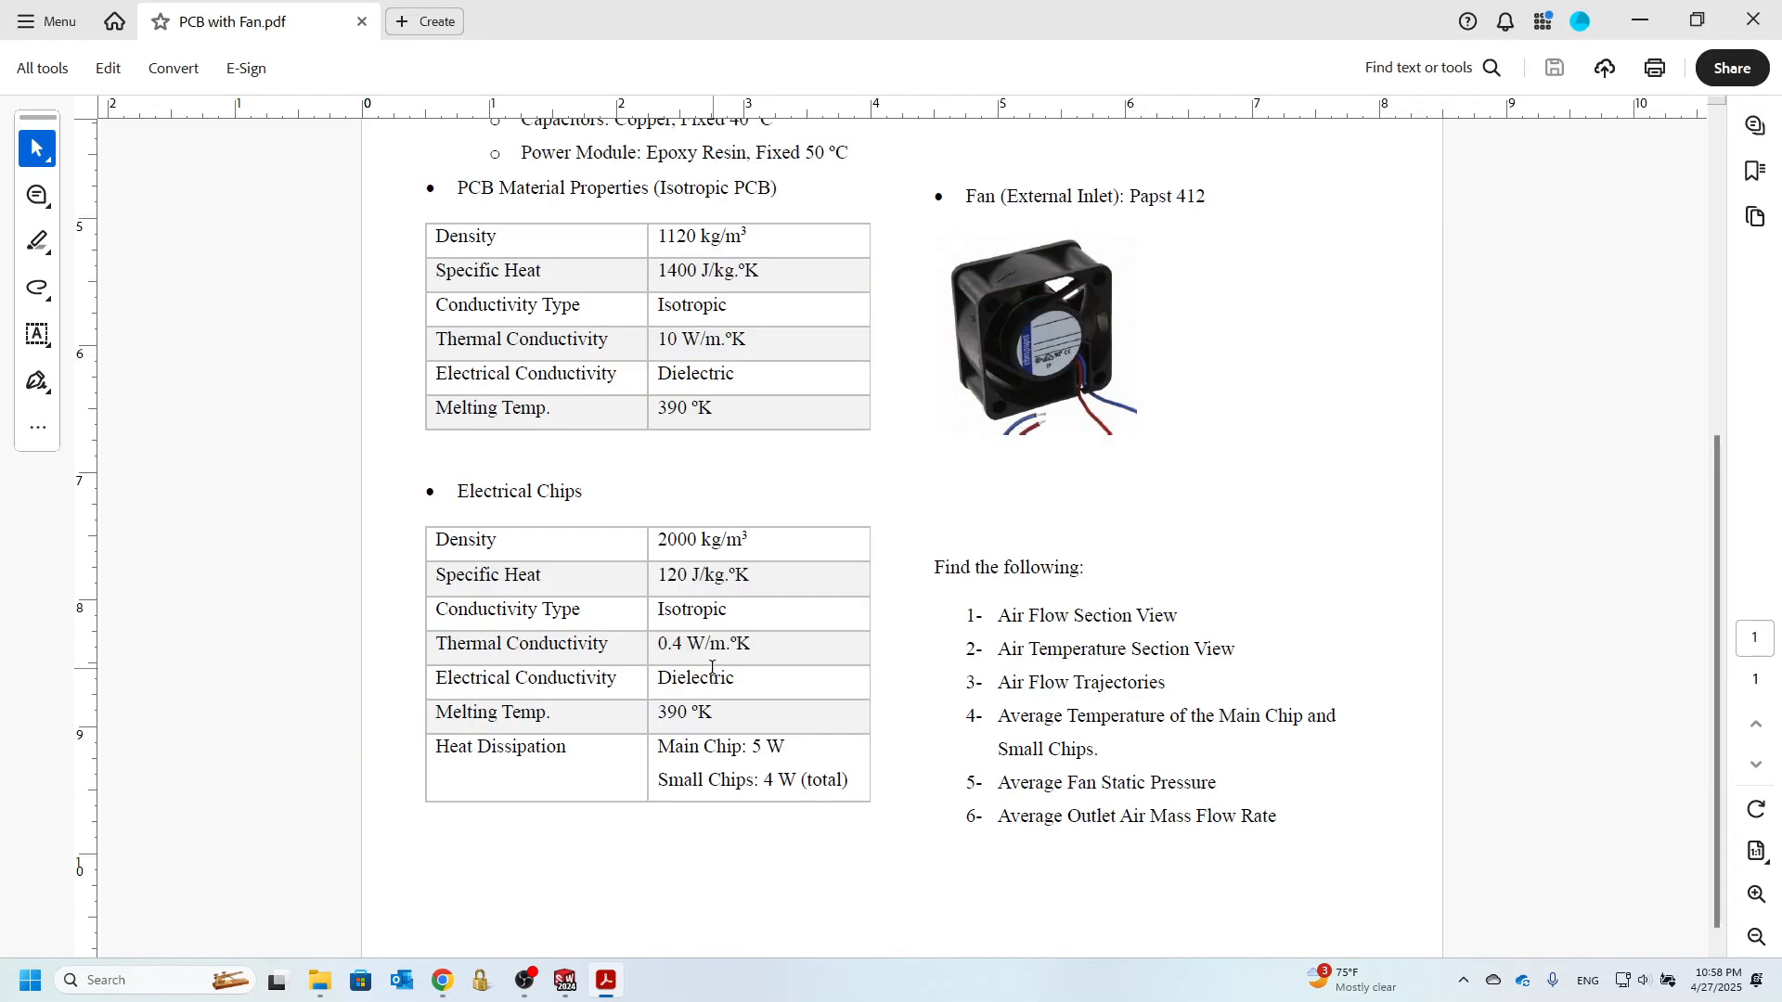
scroll(711, 666, up, 5)
click(810, 503)
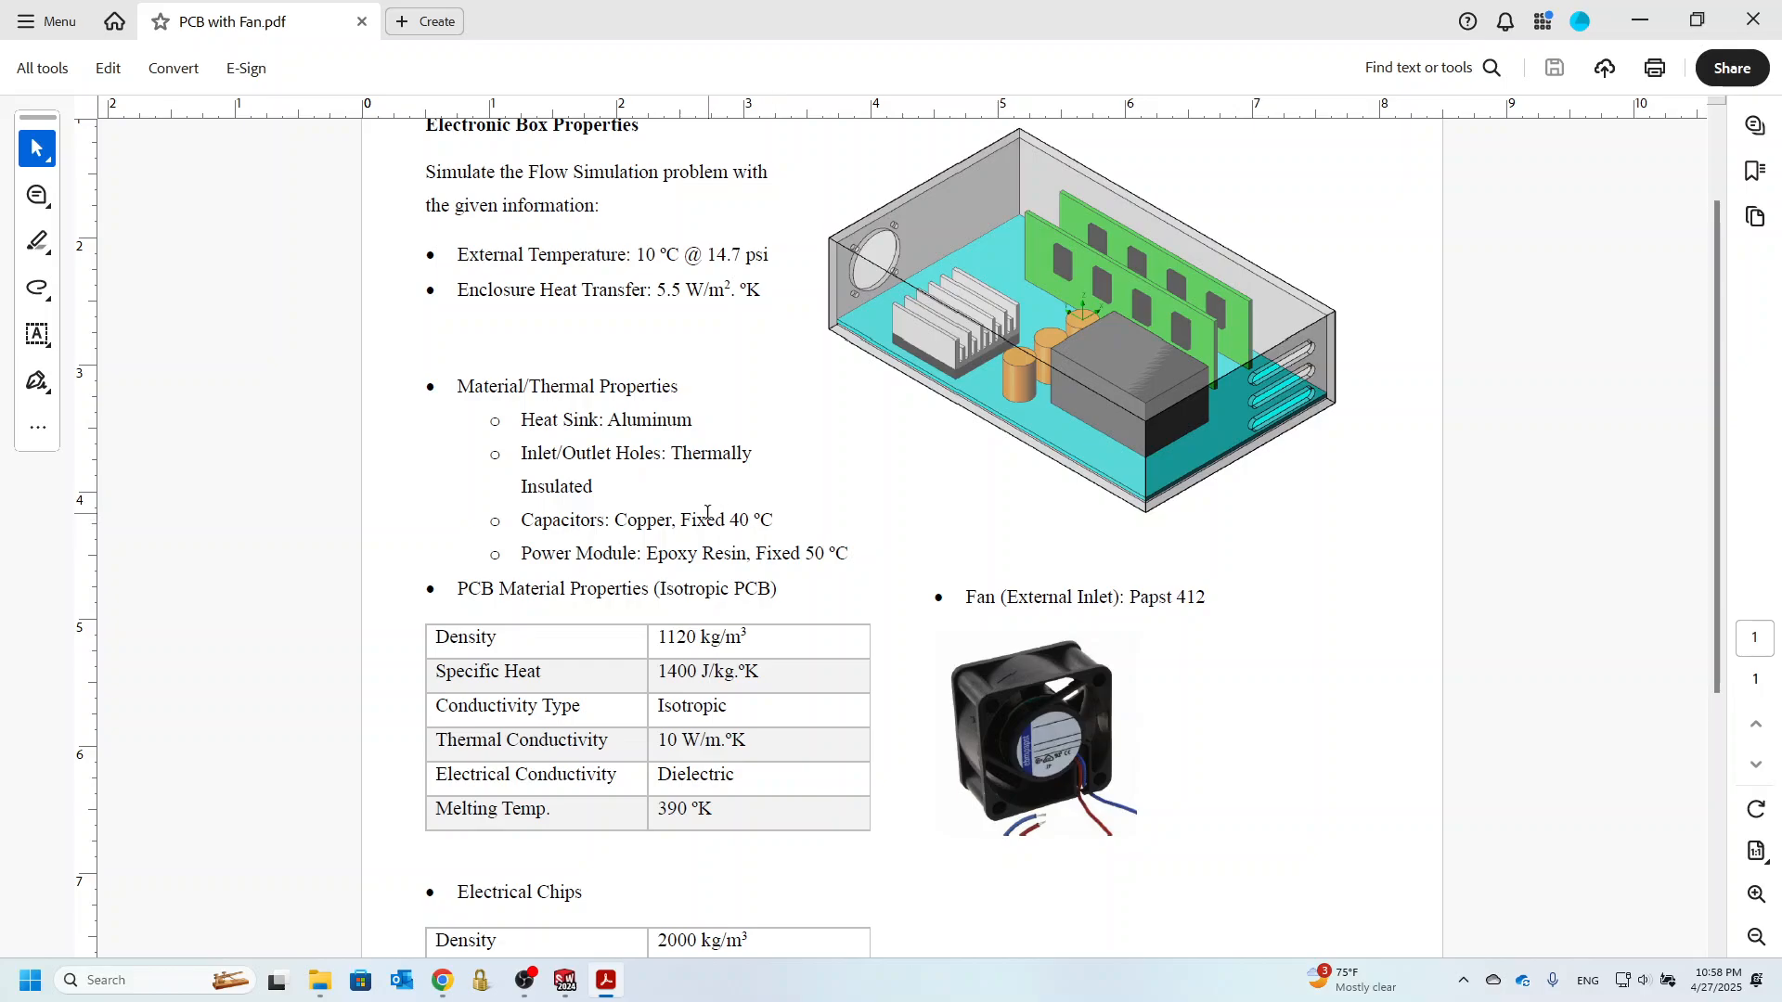
click(1640, 21)
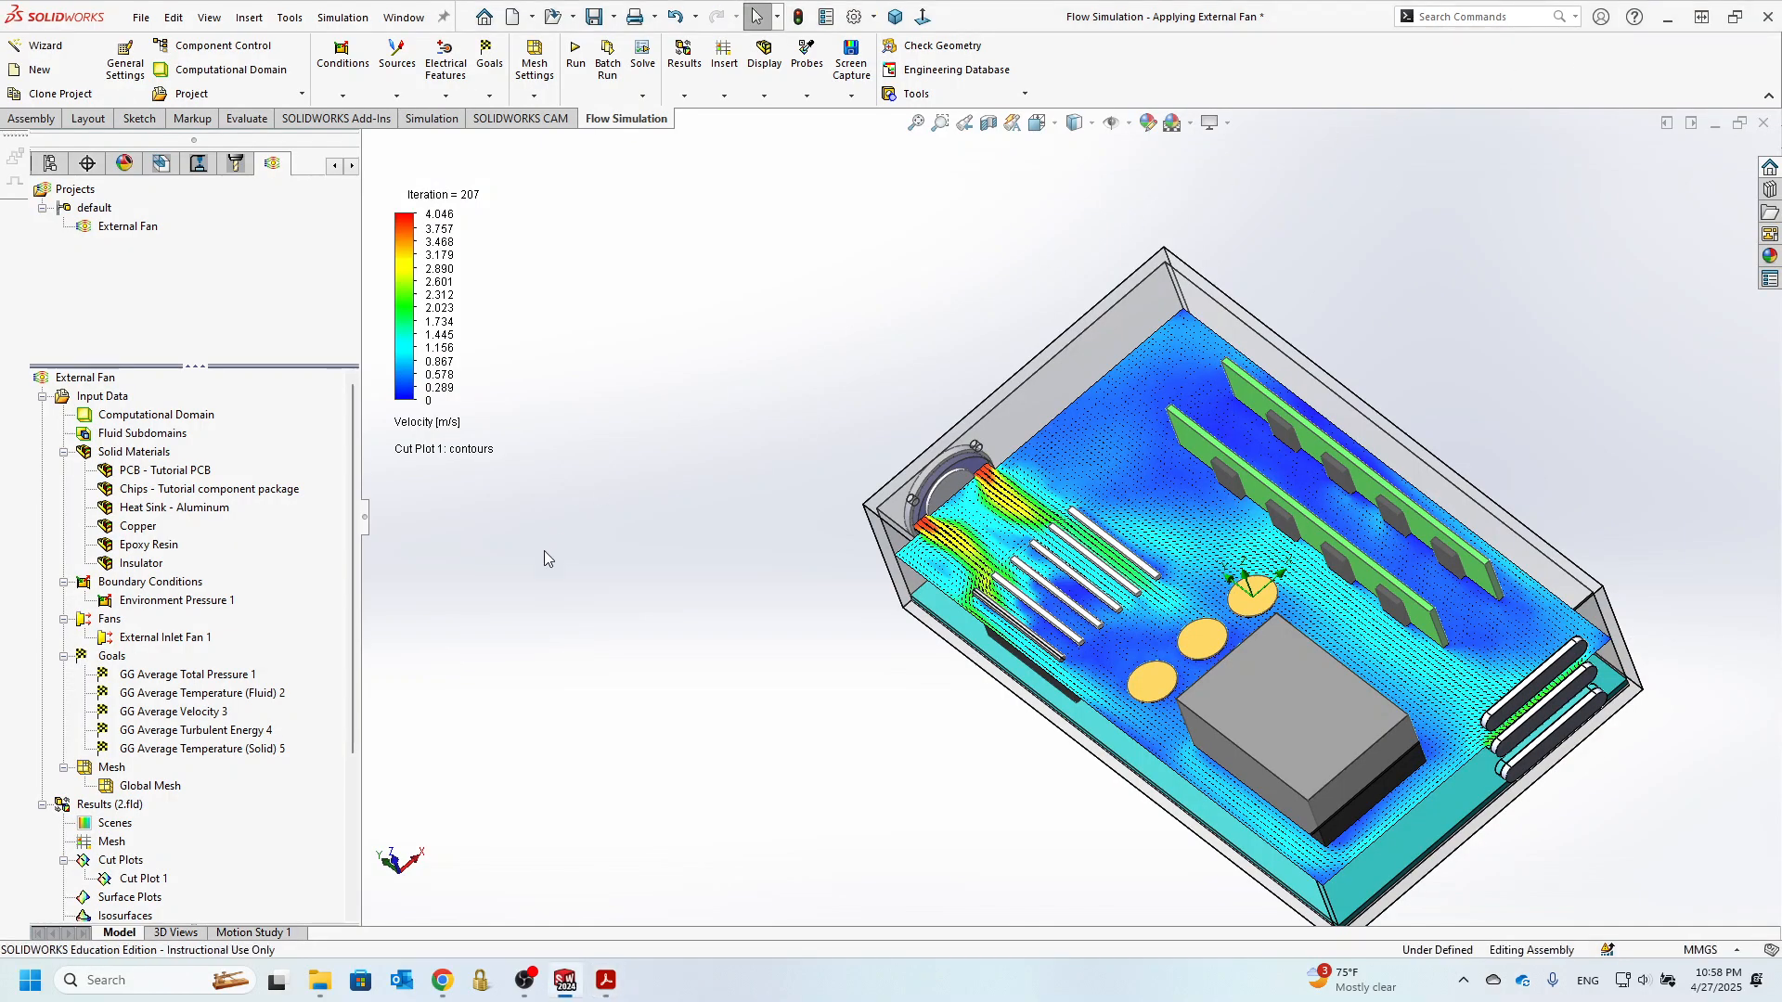
- Unload the solved results of the External Fan project
right_click(131, 805)
click(195, 509)
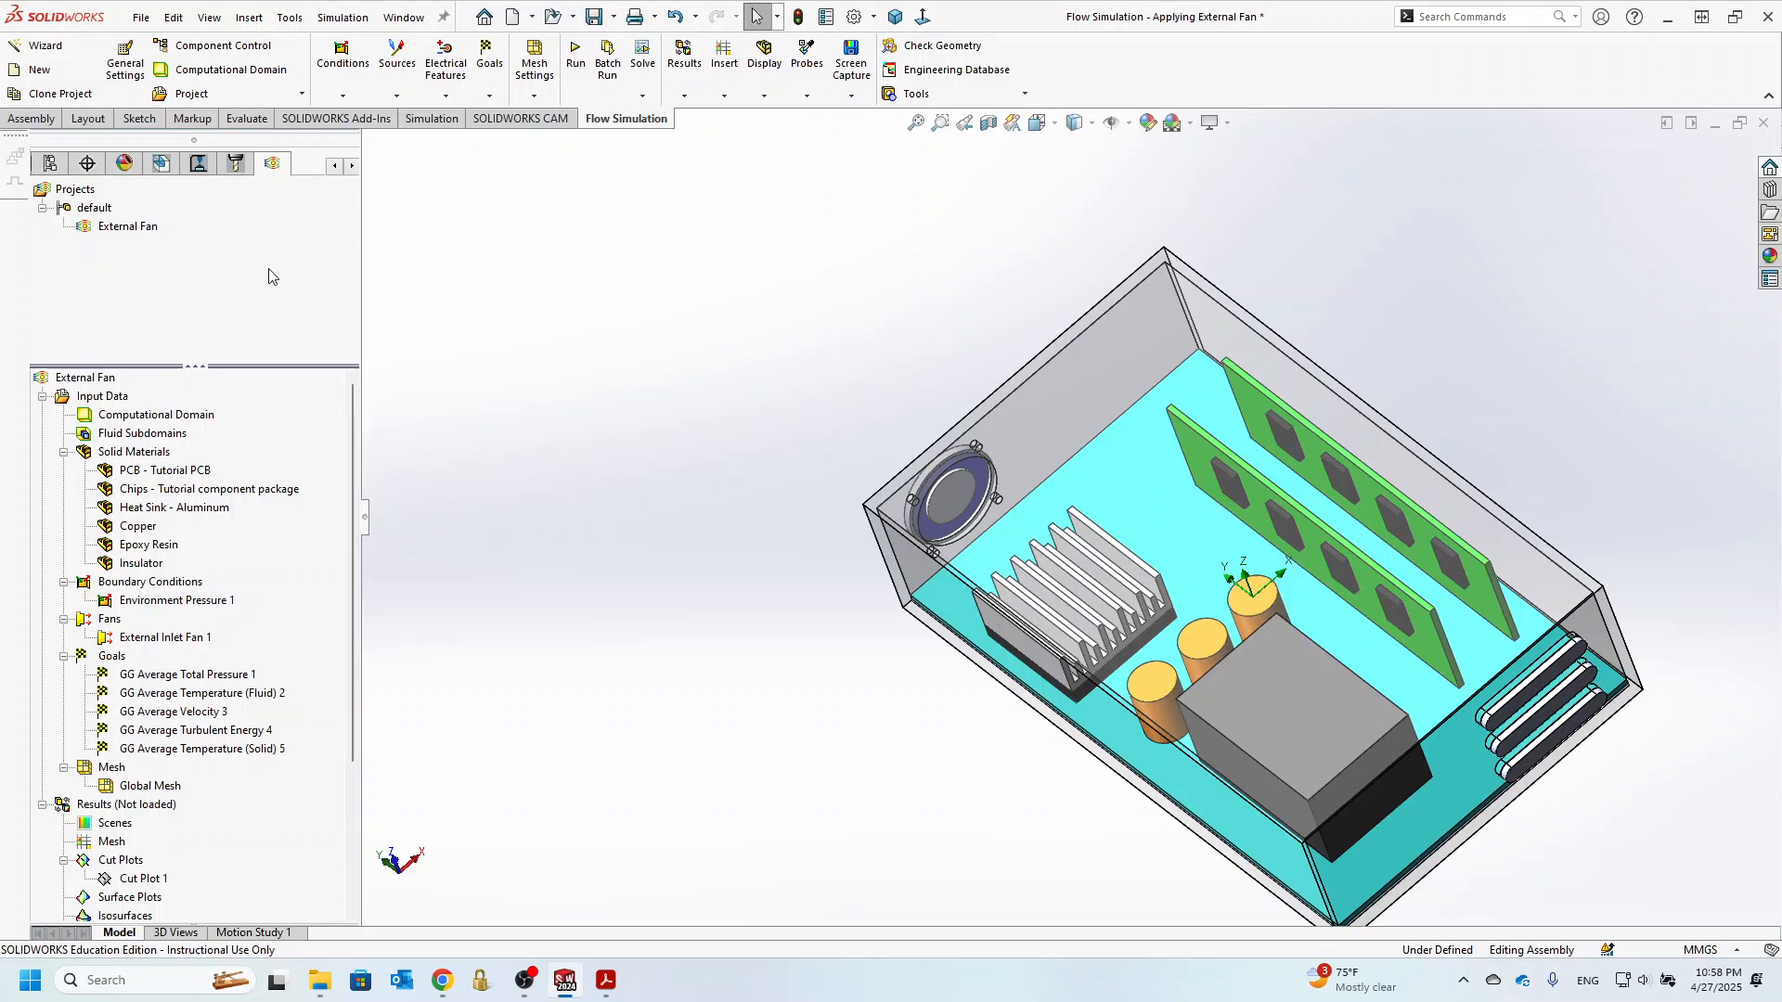
- Start a volume source and select the three copper capacitors as its components
click(344, 97)
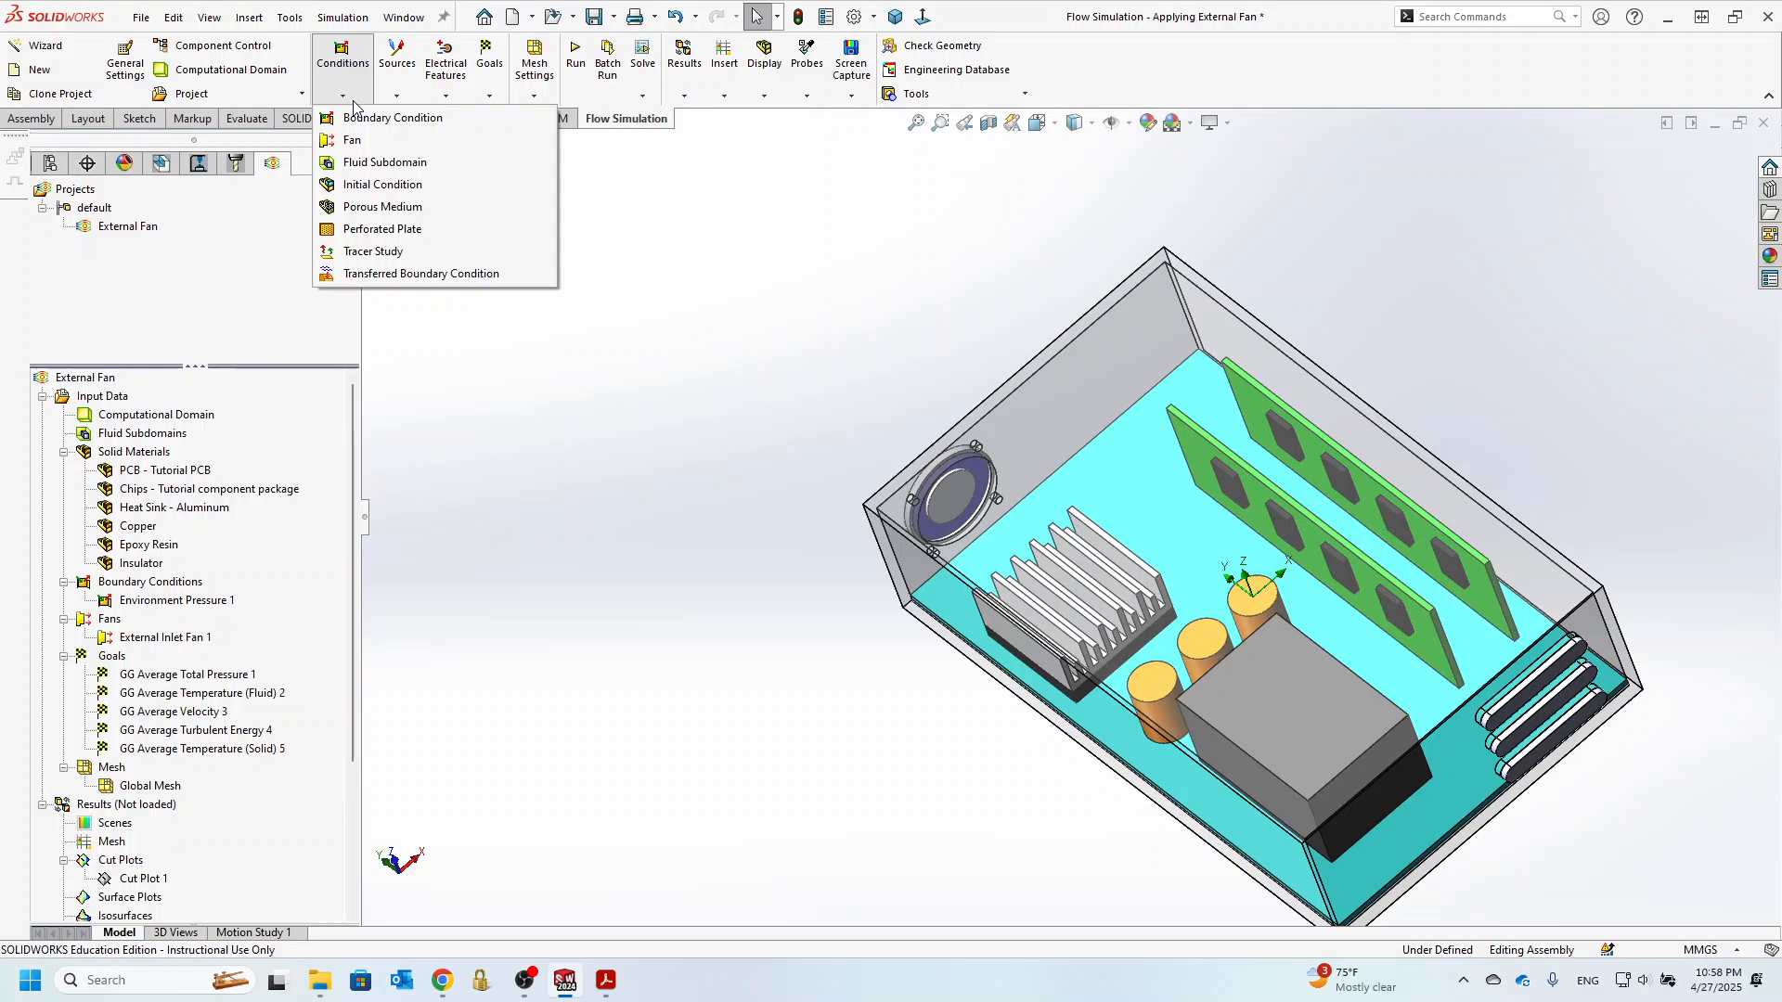
click(396, 96)
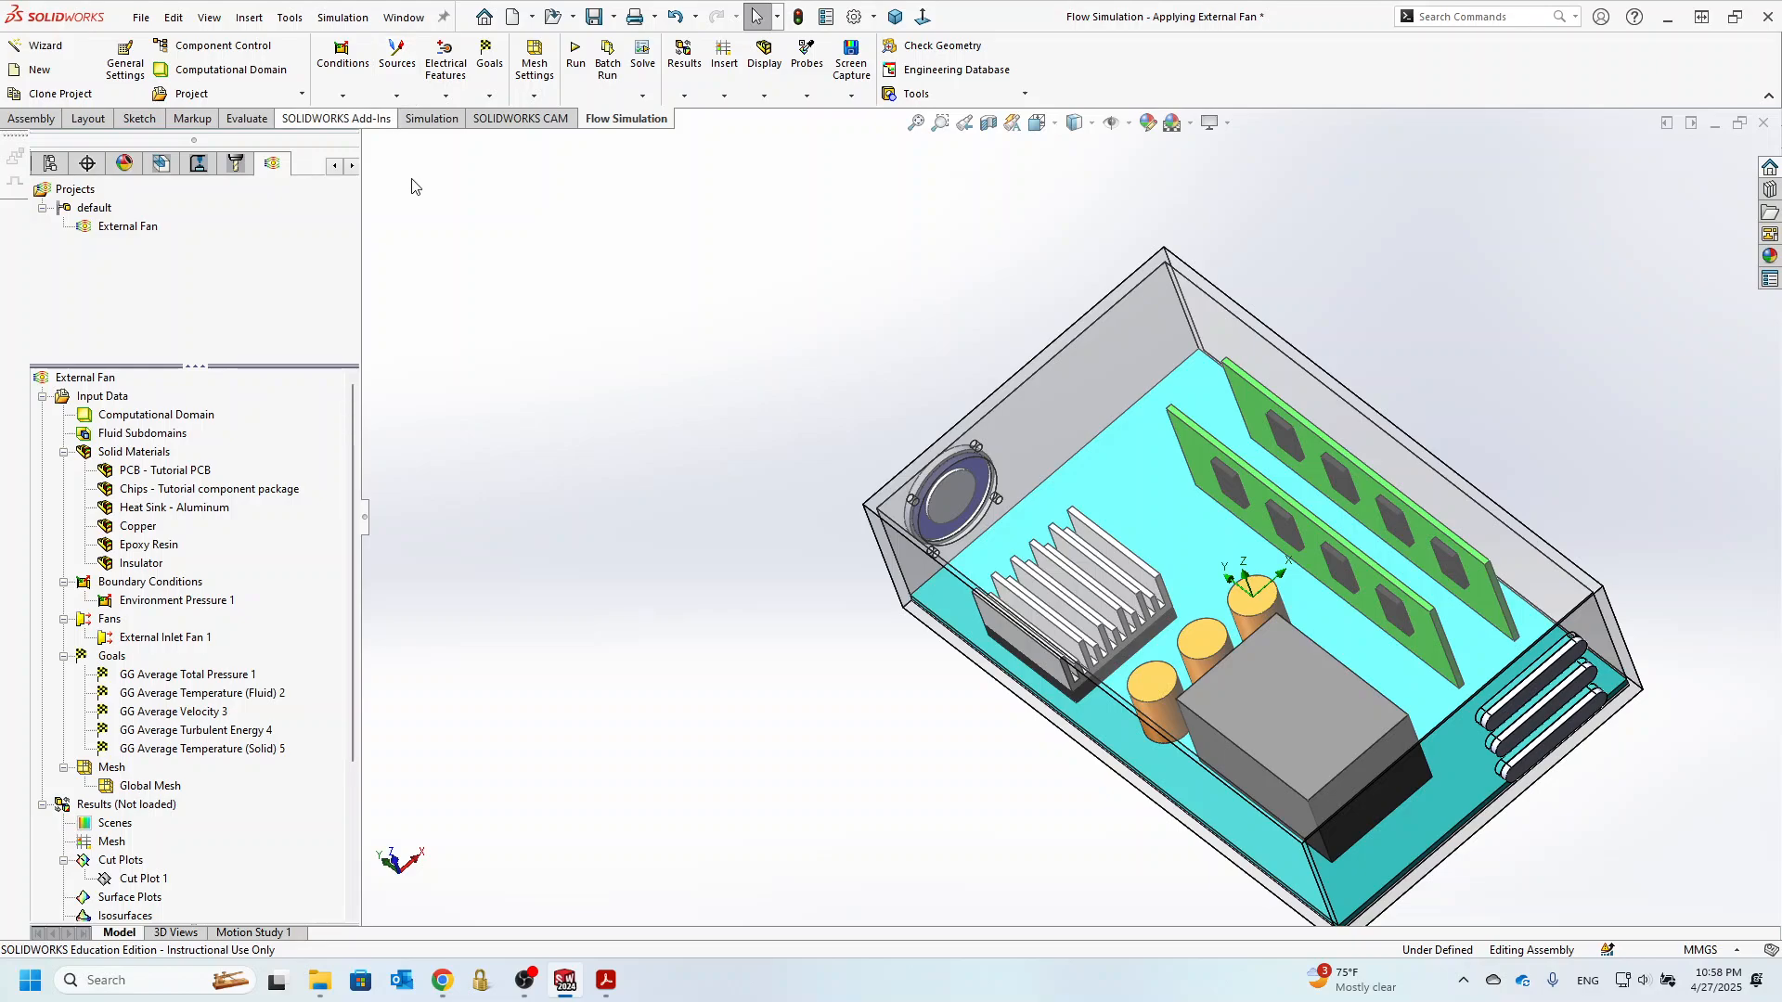
click(396, 97)
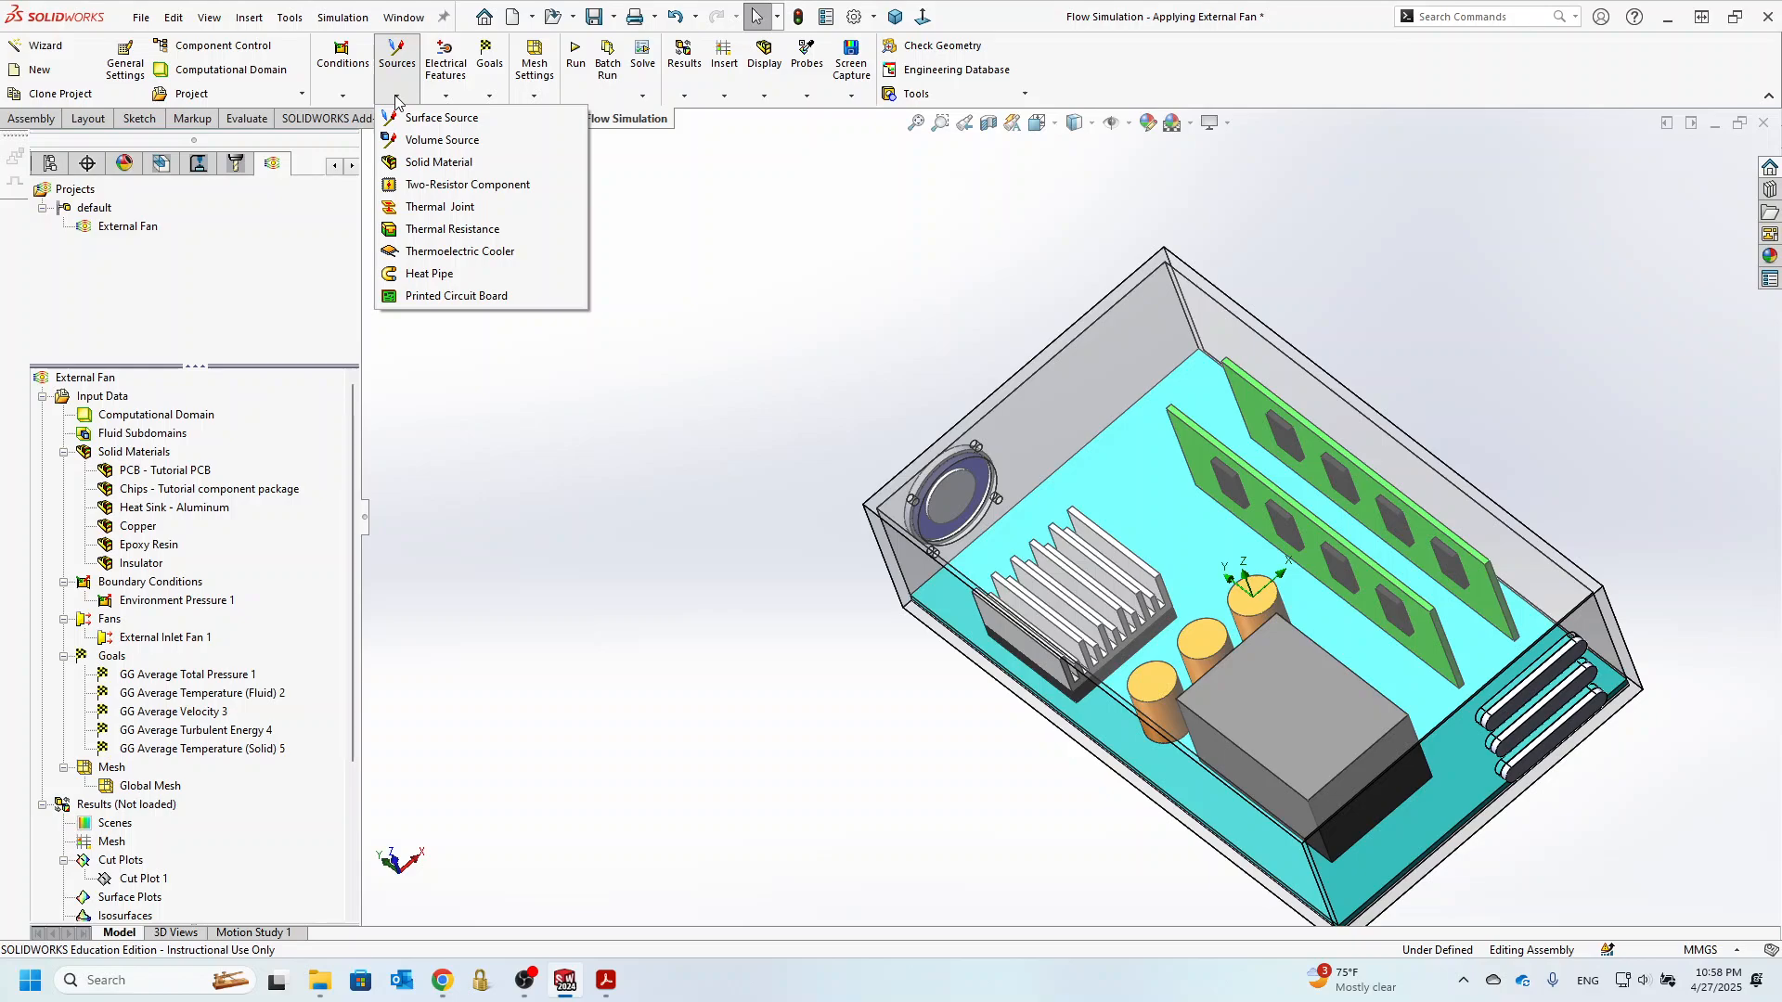
click(424, 141)
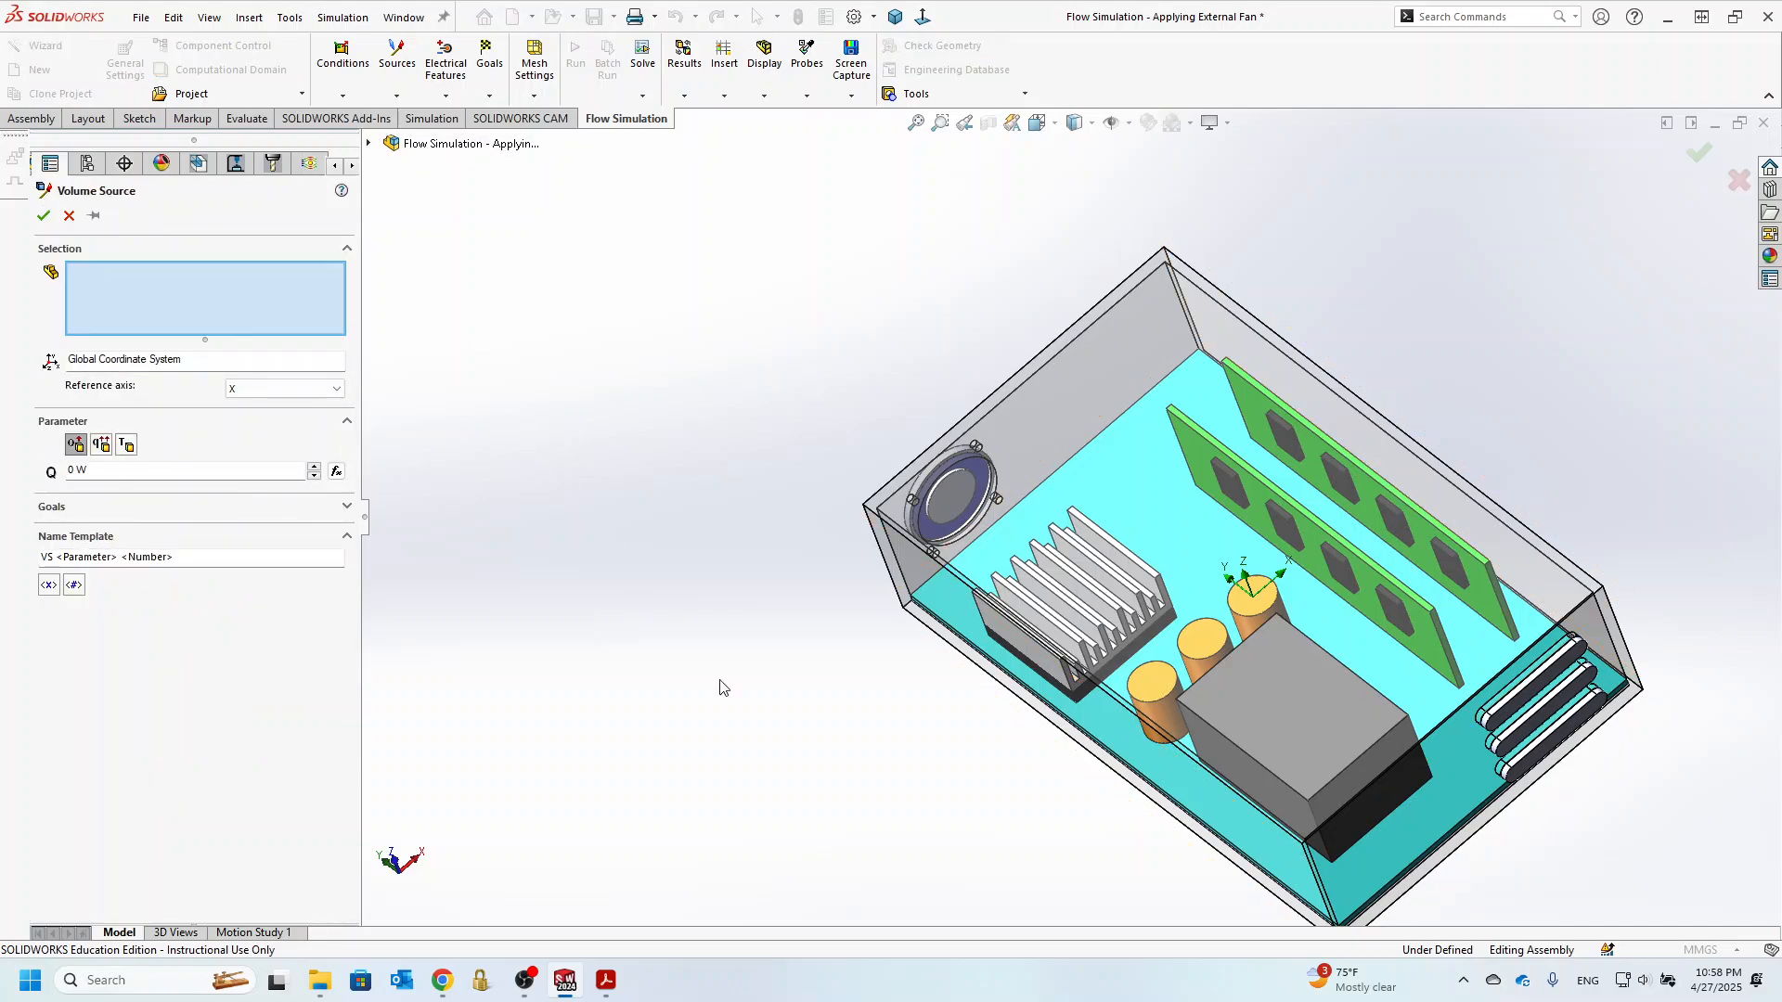
click(1162, 682)
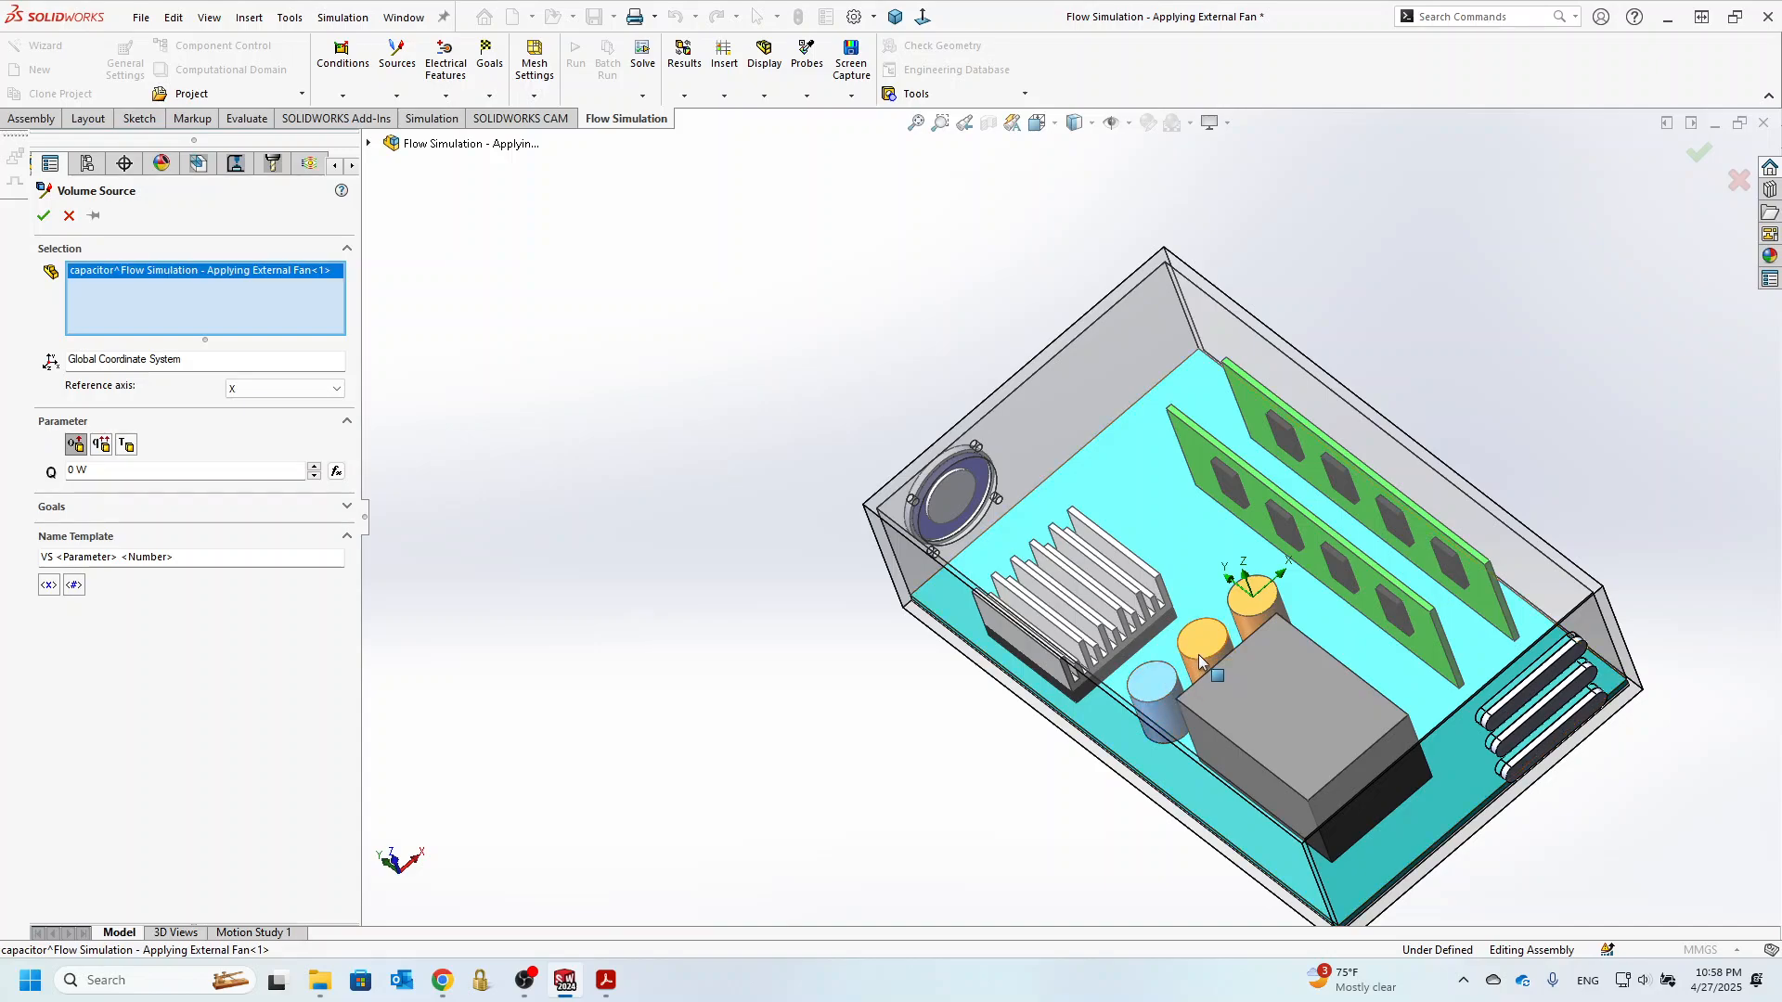
click(1200, 651)
click(1258, 614)
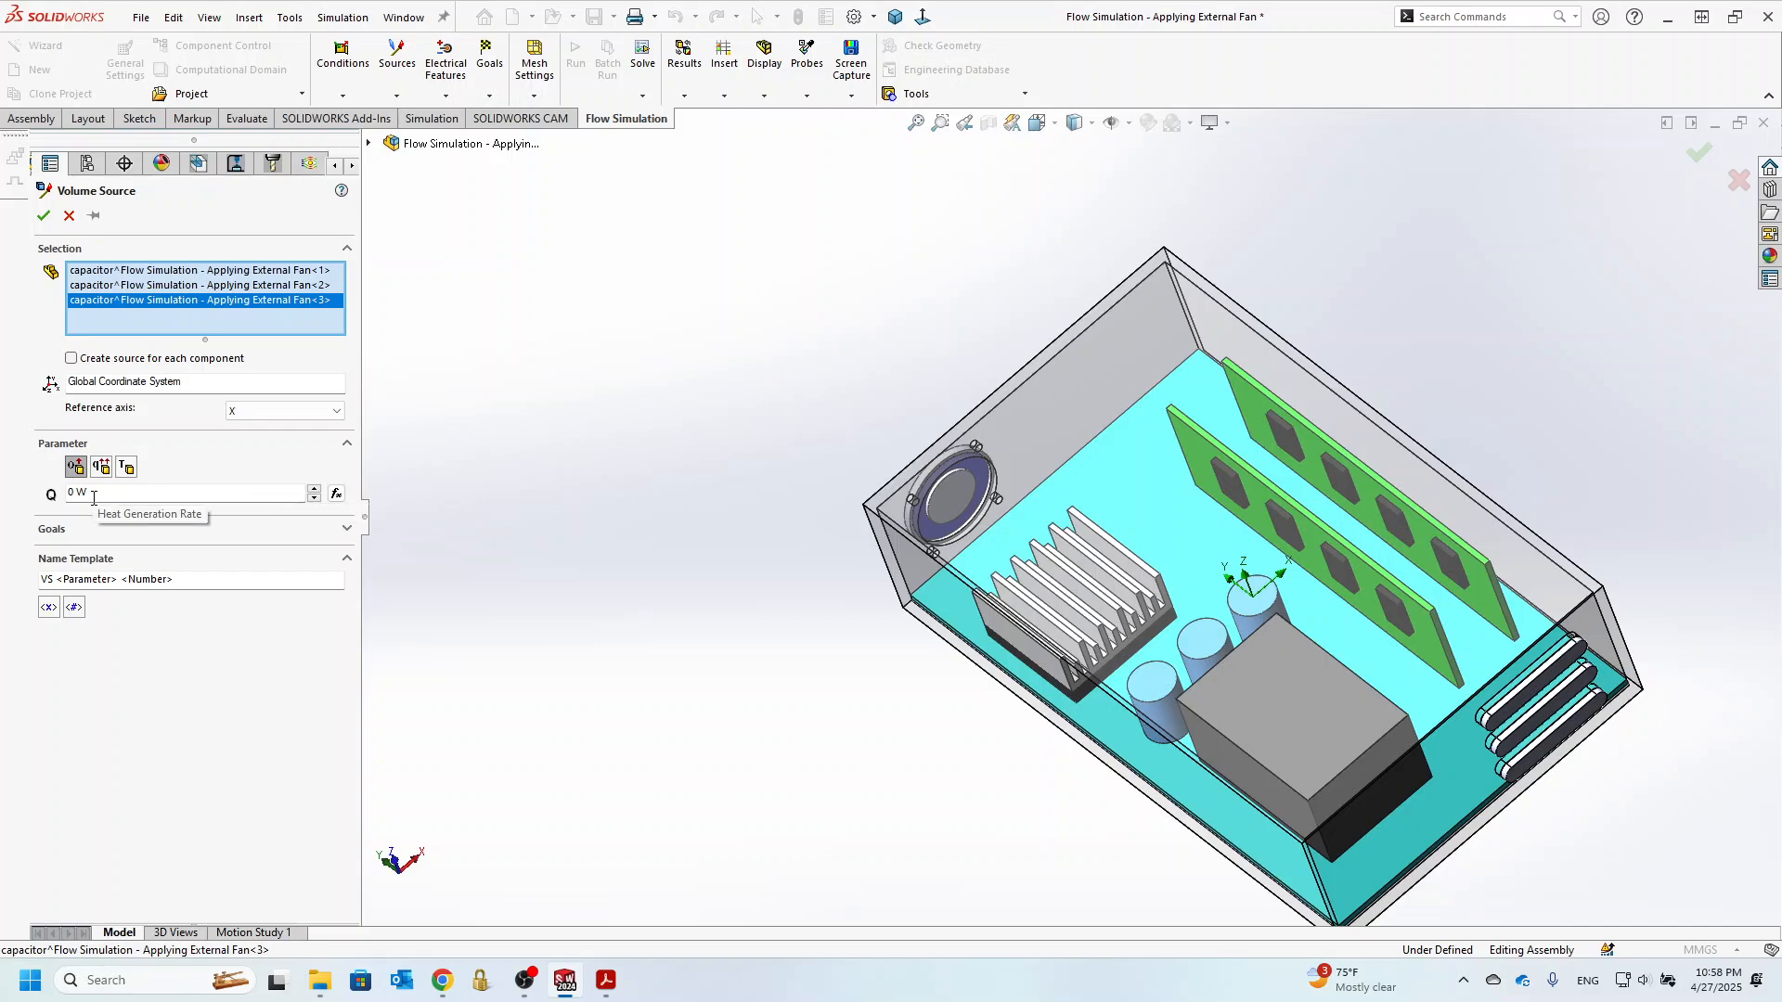
- Define the capacitors' volume source by temperature, set it to 40 °C, and accept it
click(100, 468)
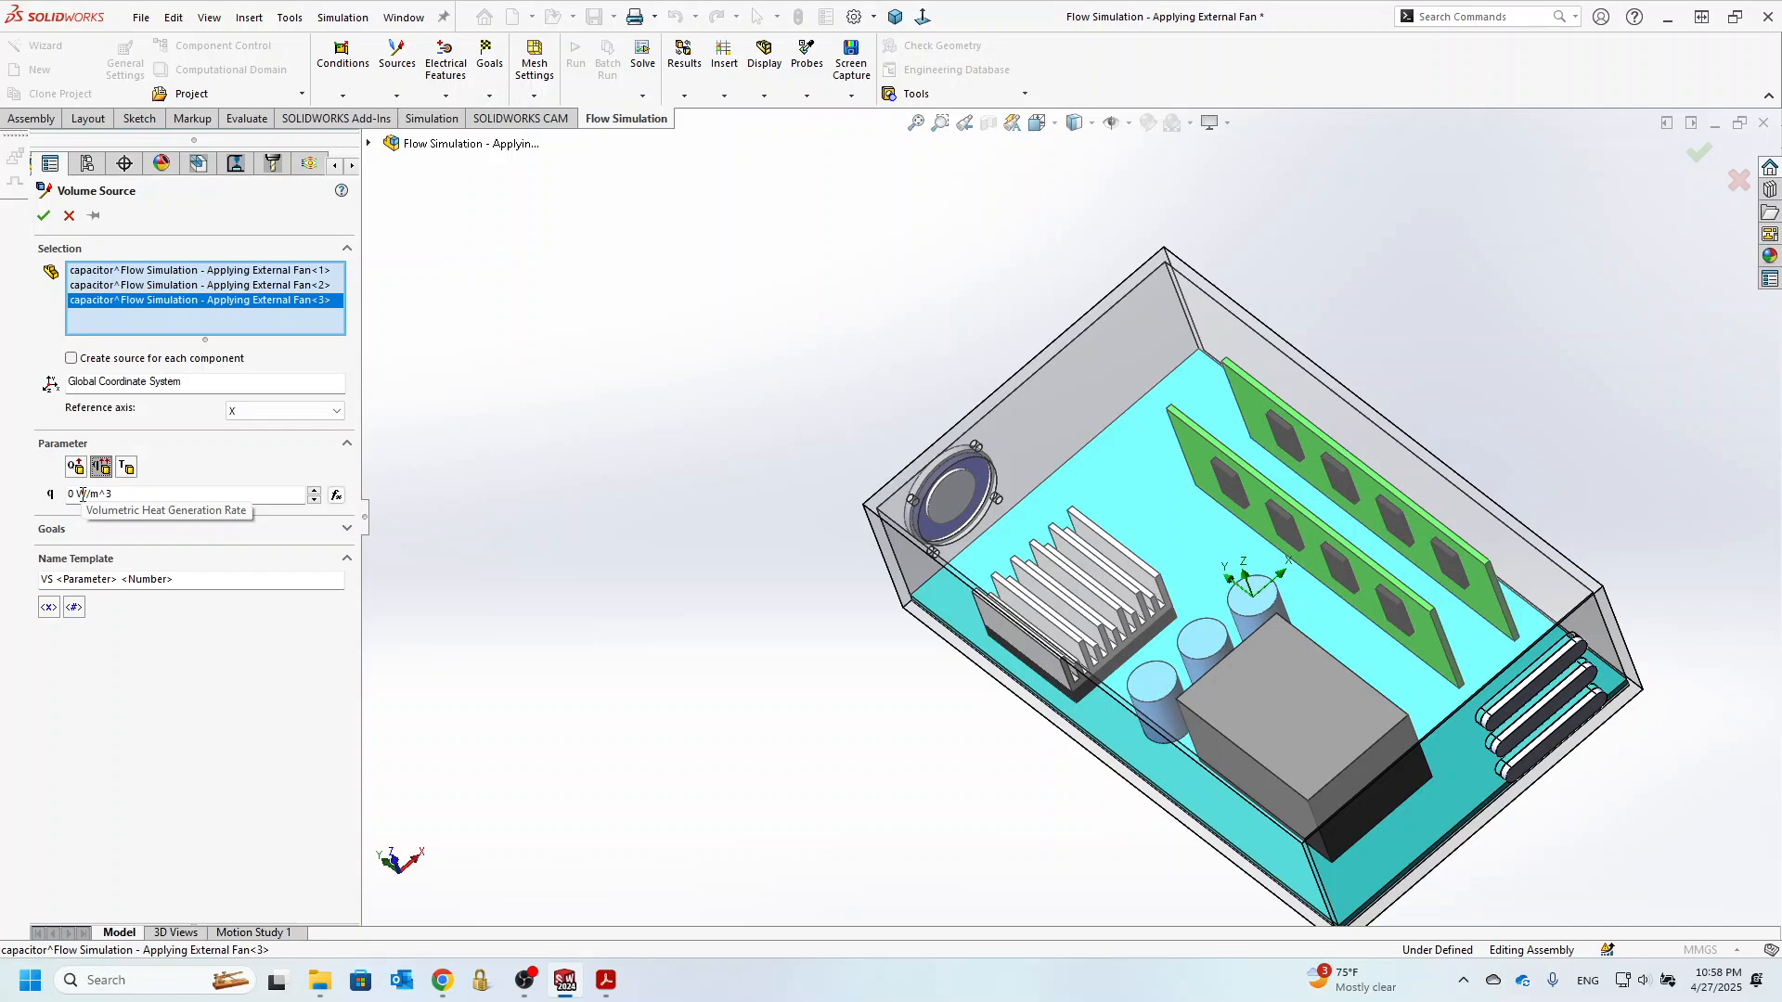
click(126, 469)
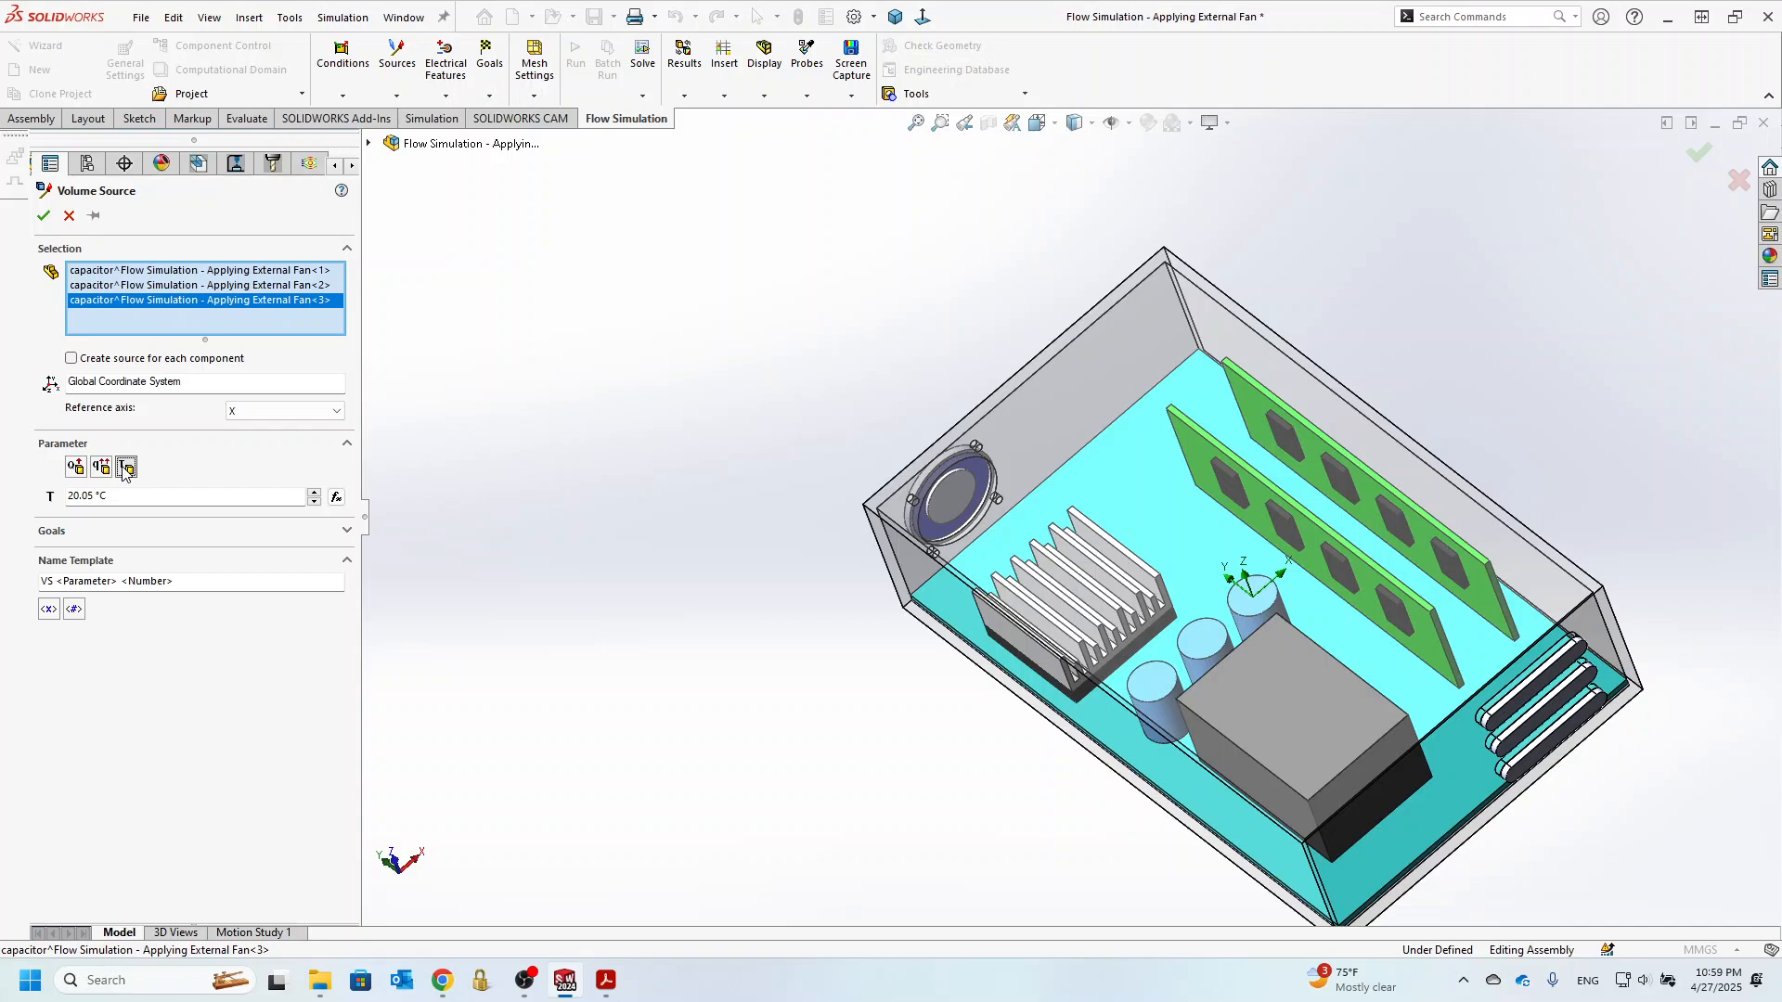
click(613, 987)
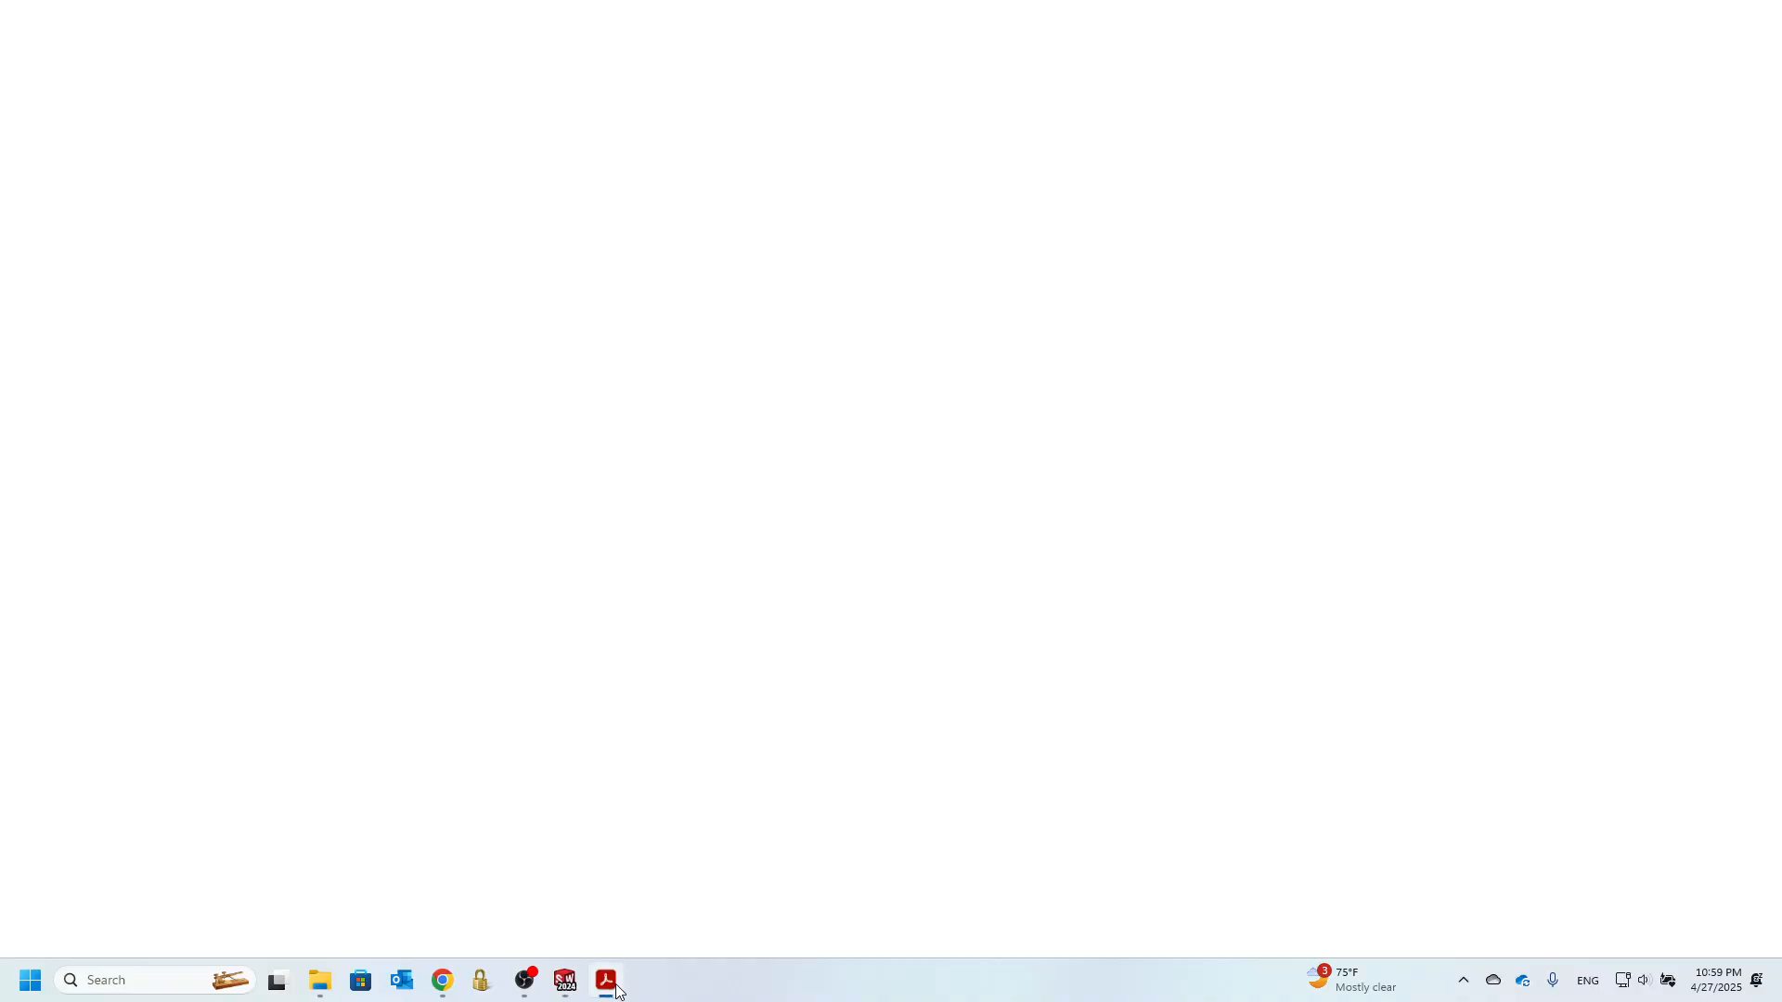
click(614, 988)
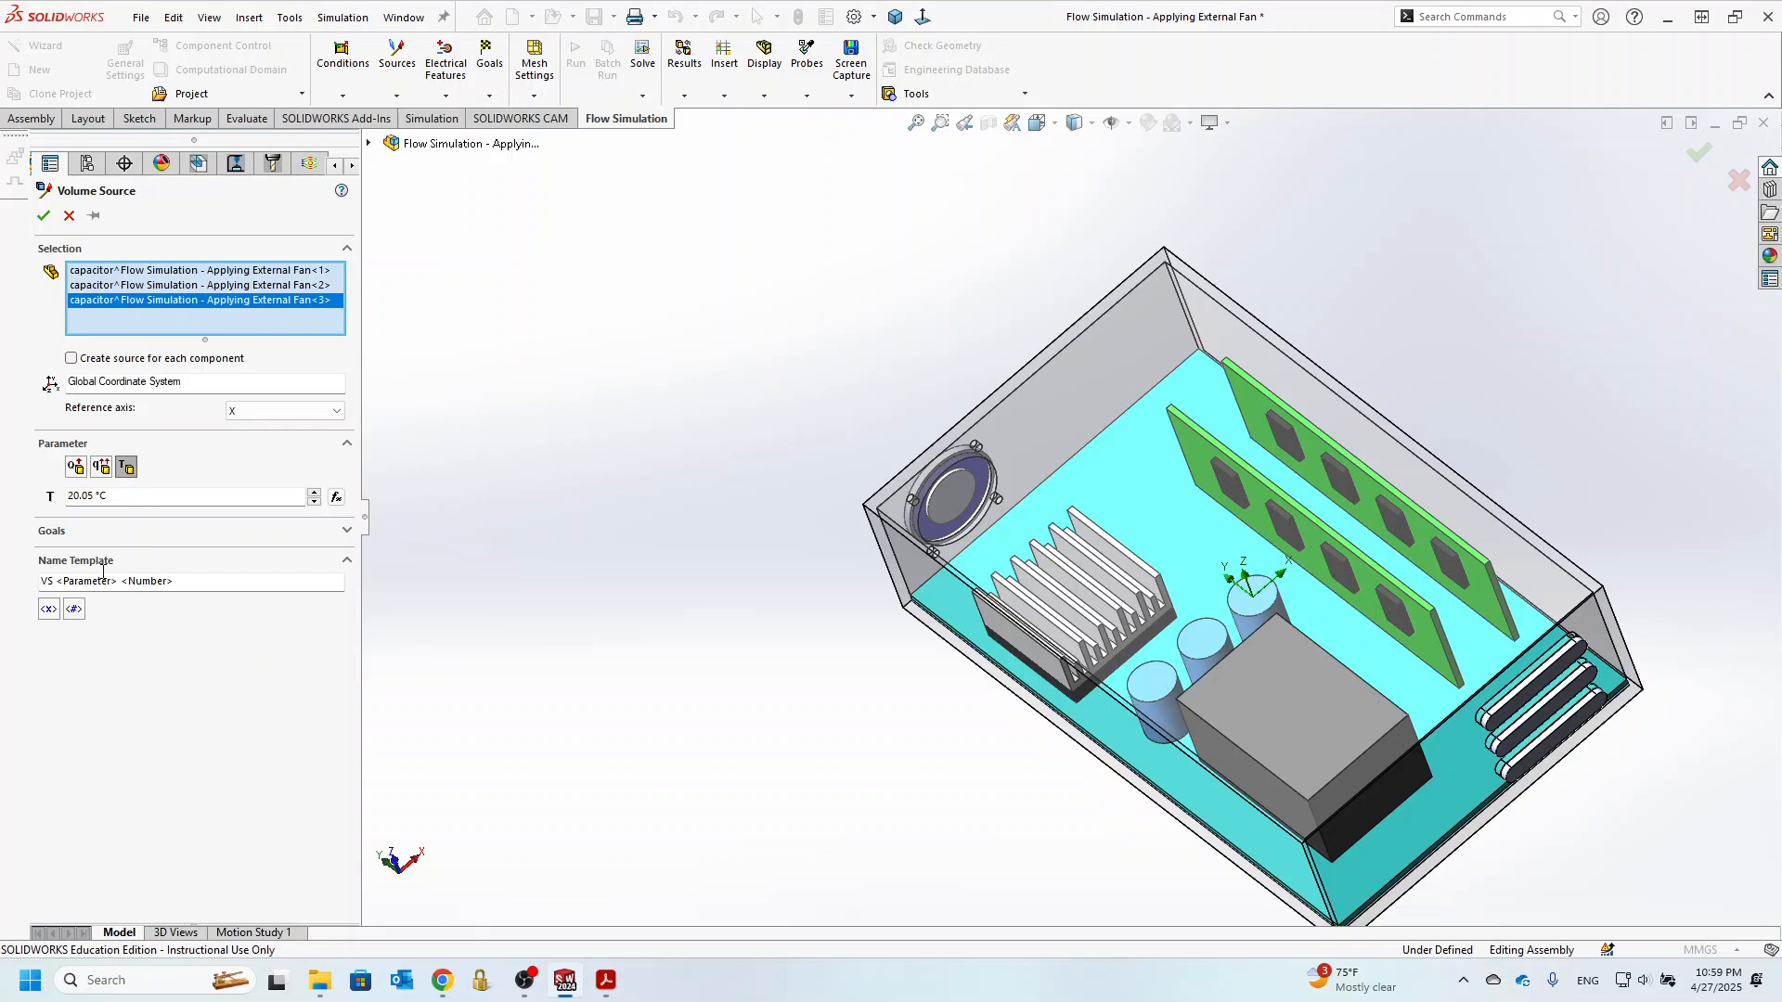
double_click(94, 496)
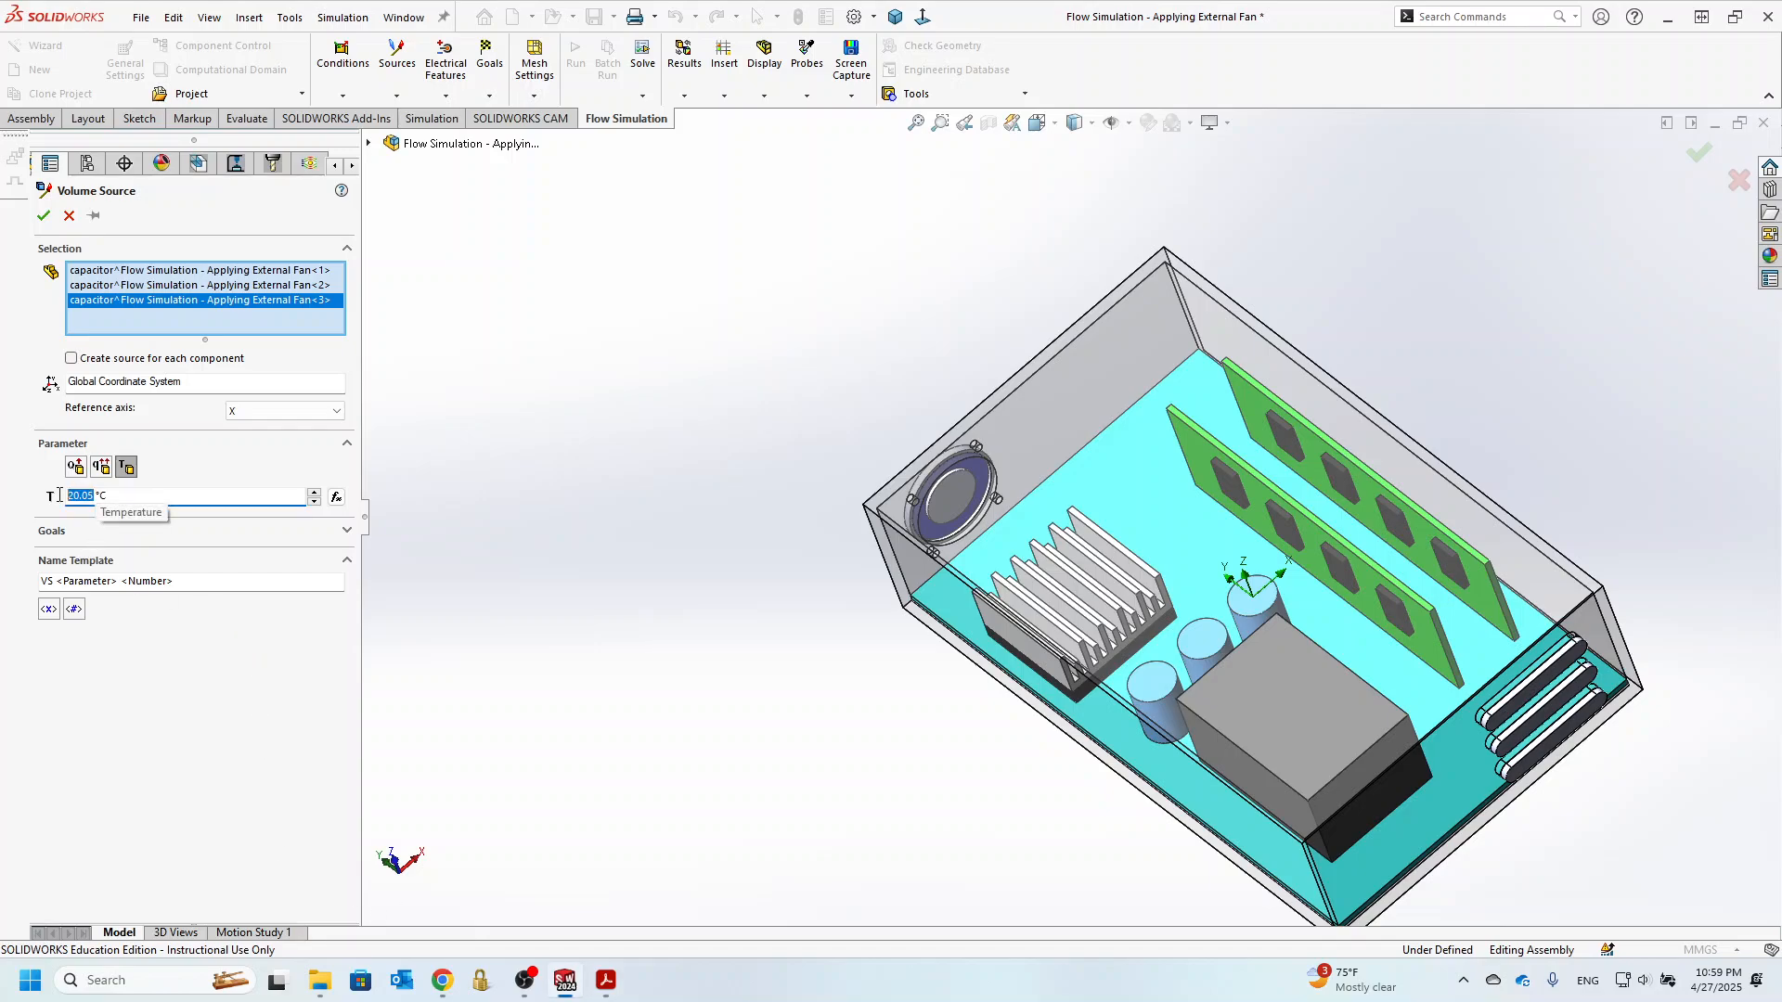
text(4)
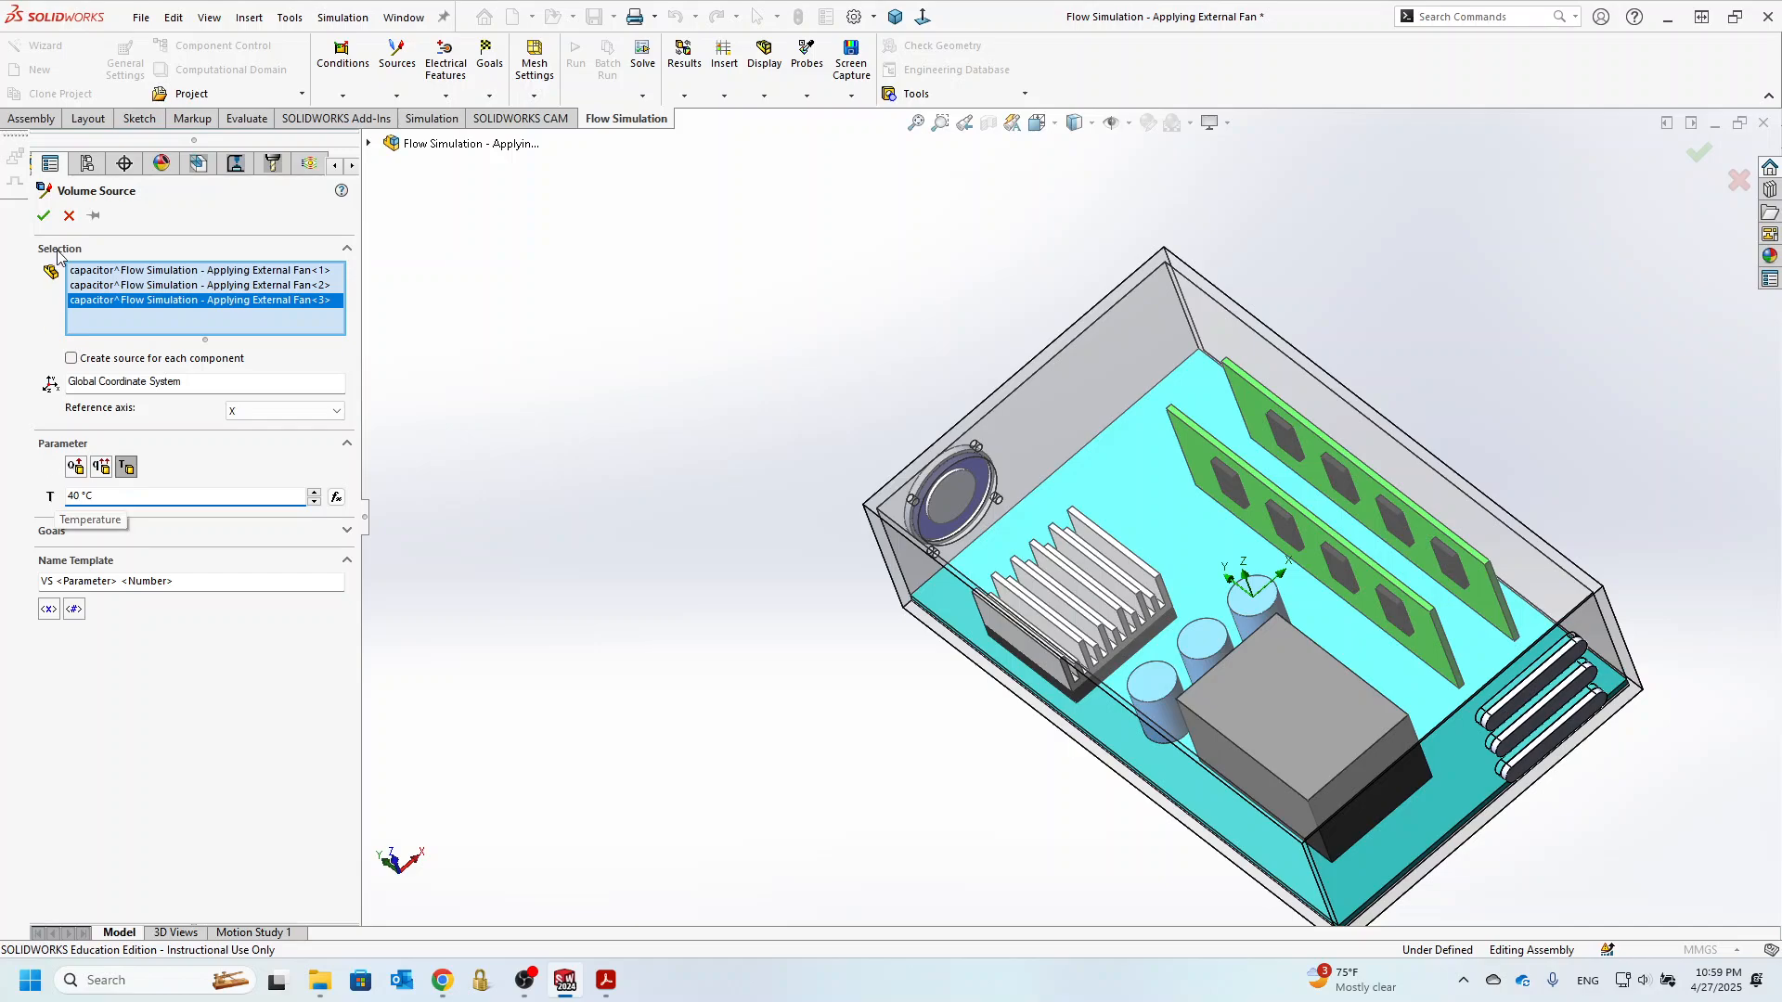
click(42, 215)
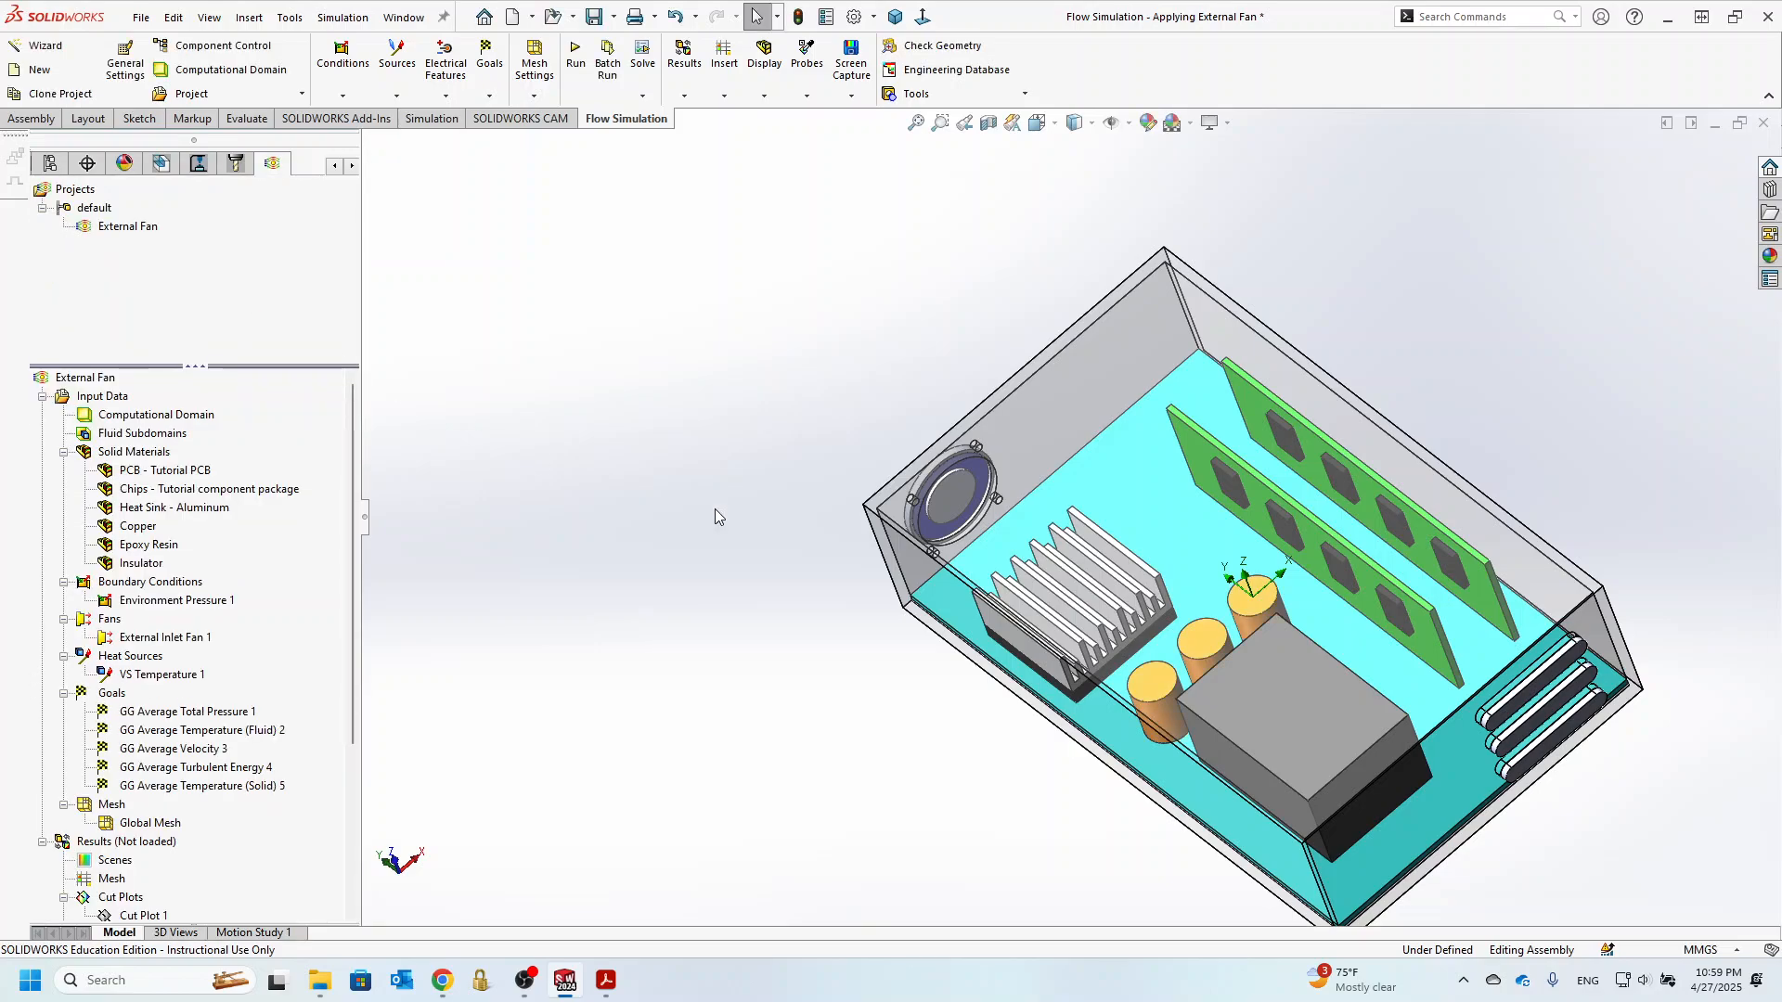
- Check the power module's specification in the PCB with Fan PDF and add a volume source fixing its temperature at 50 °C
click(608, 982)
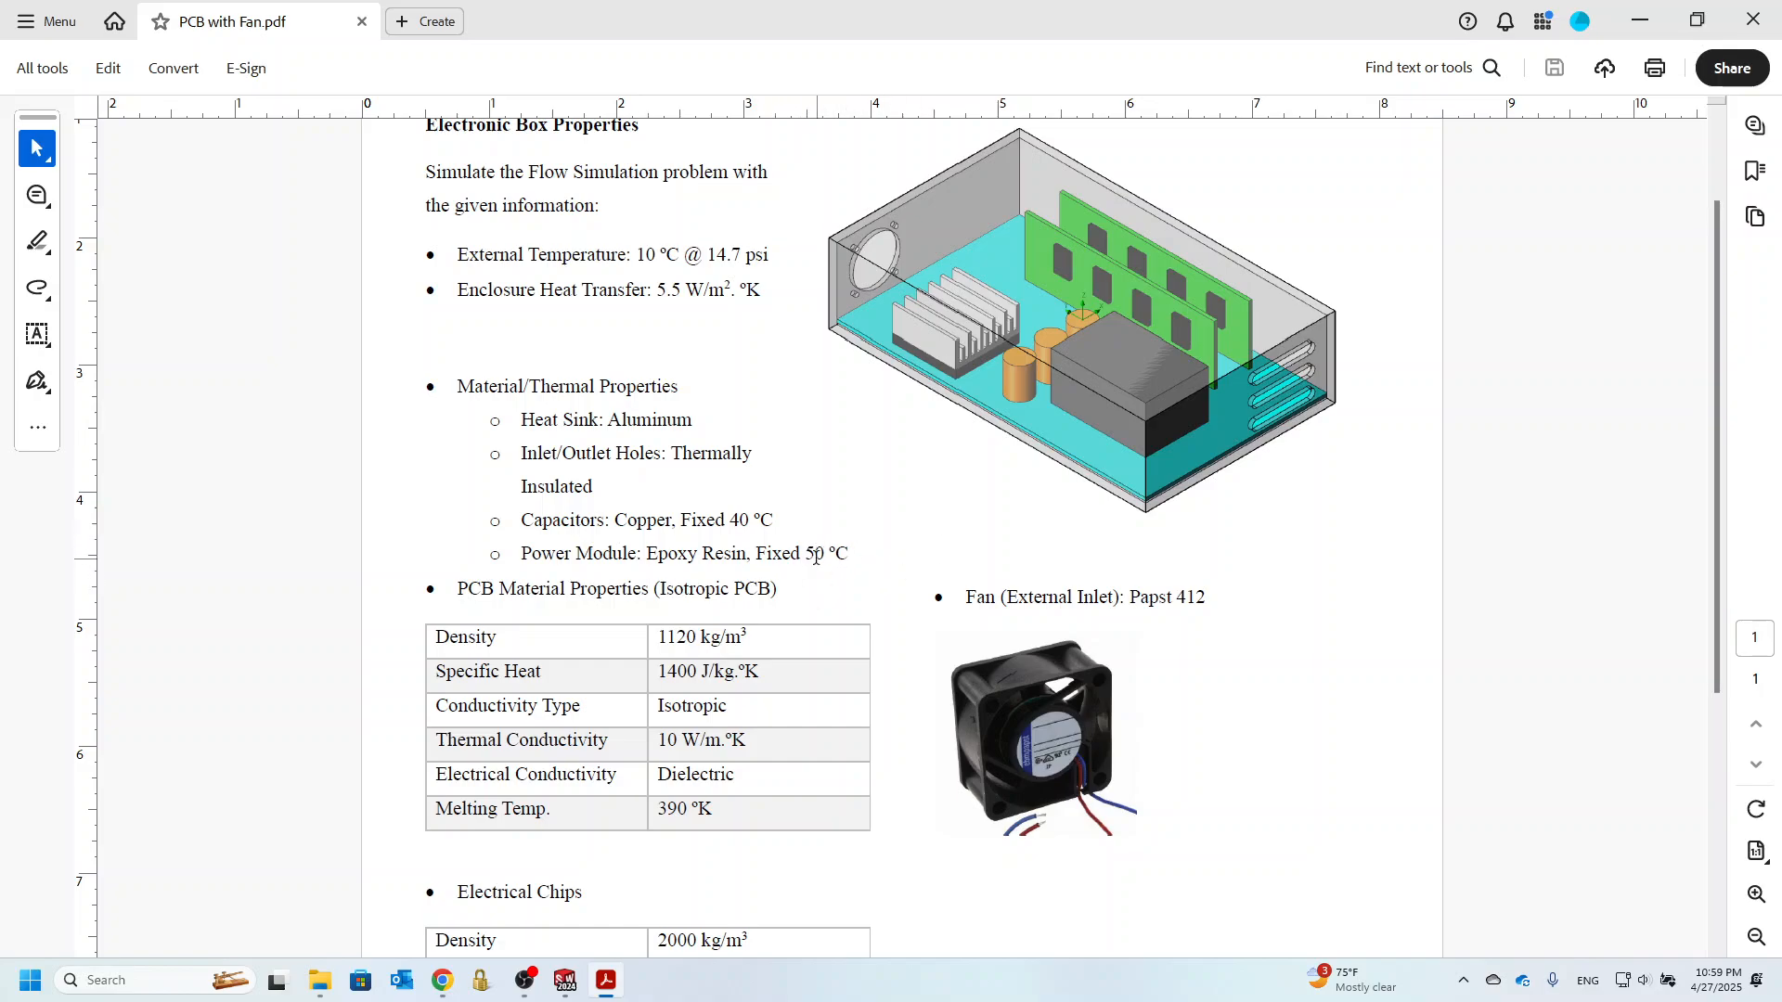
click(565, 981)
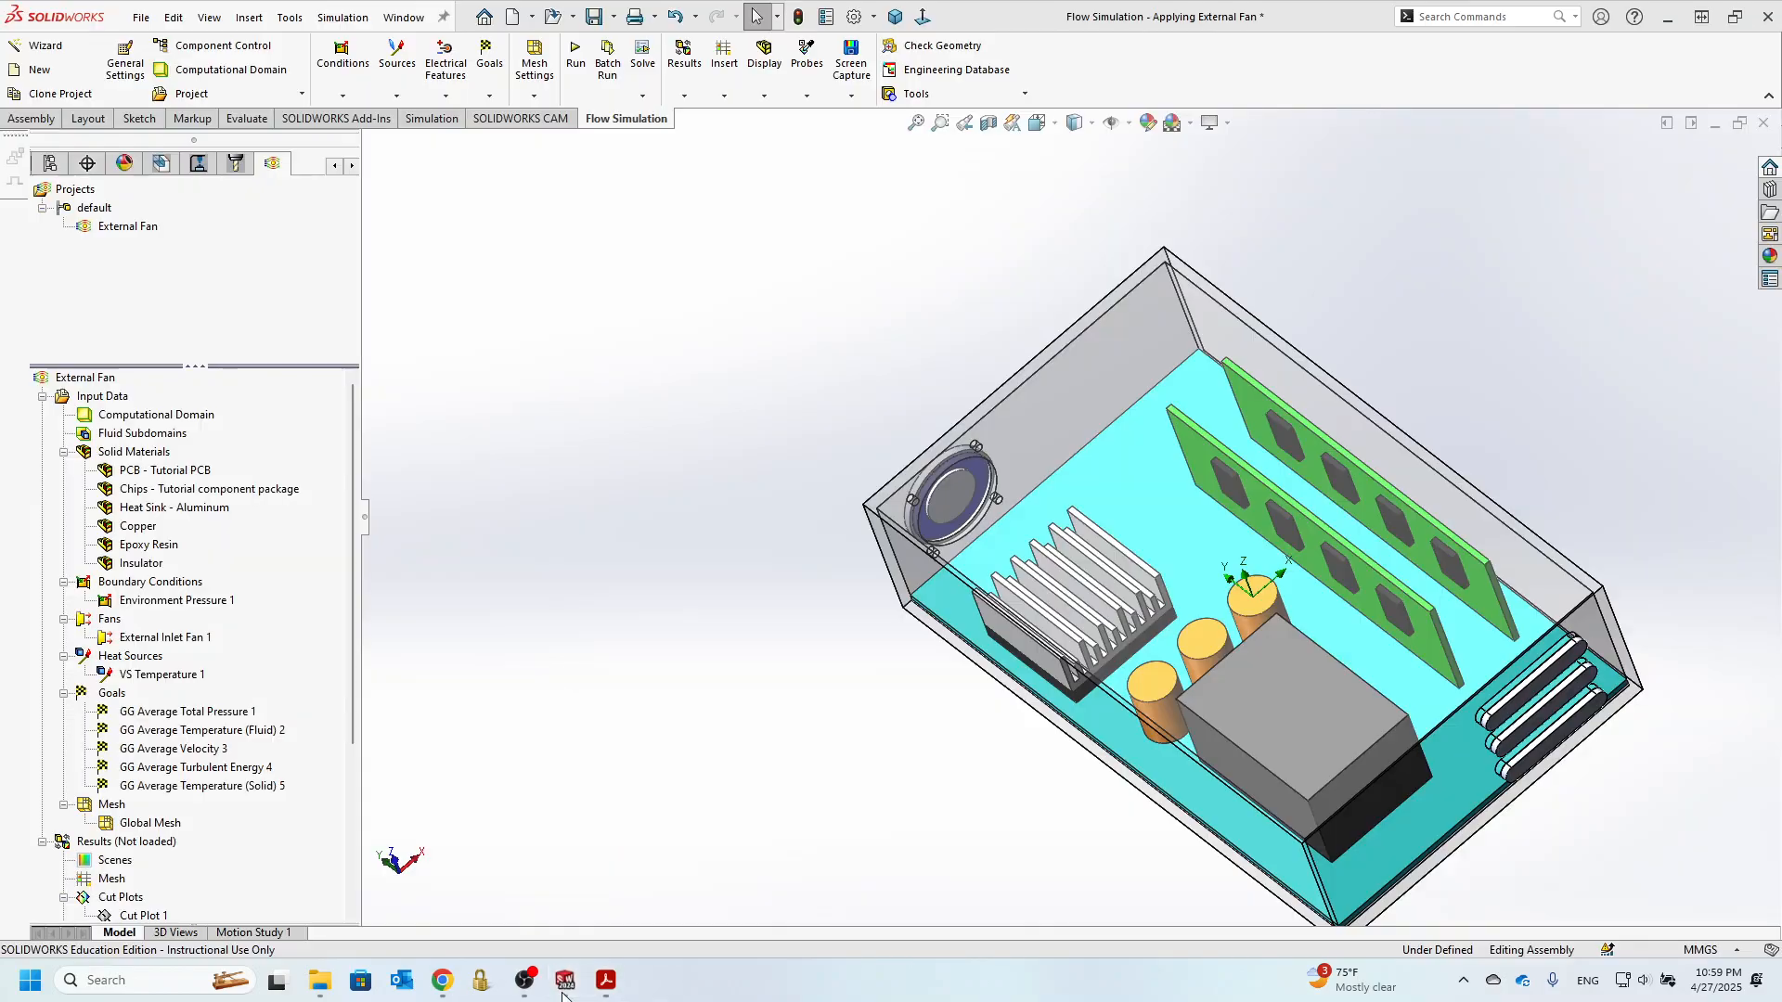
click(397, 61)
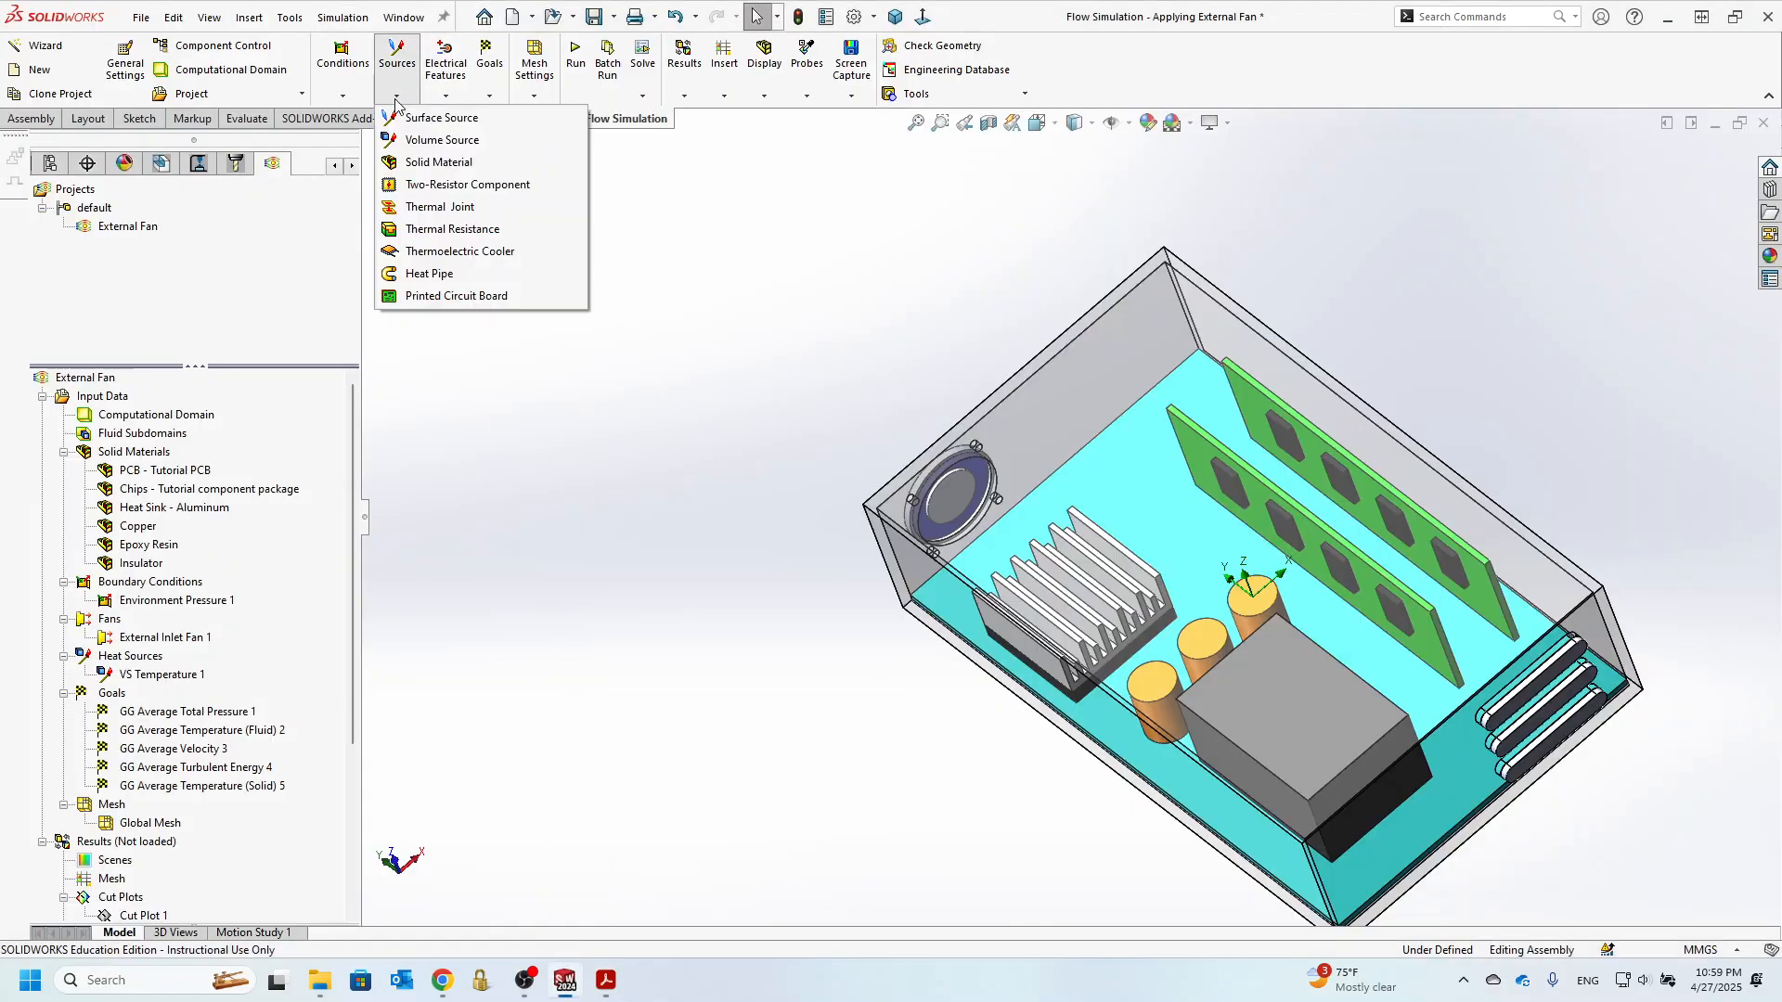
click(404, 139)
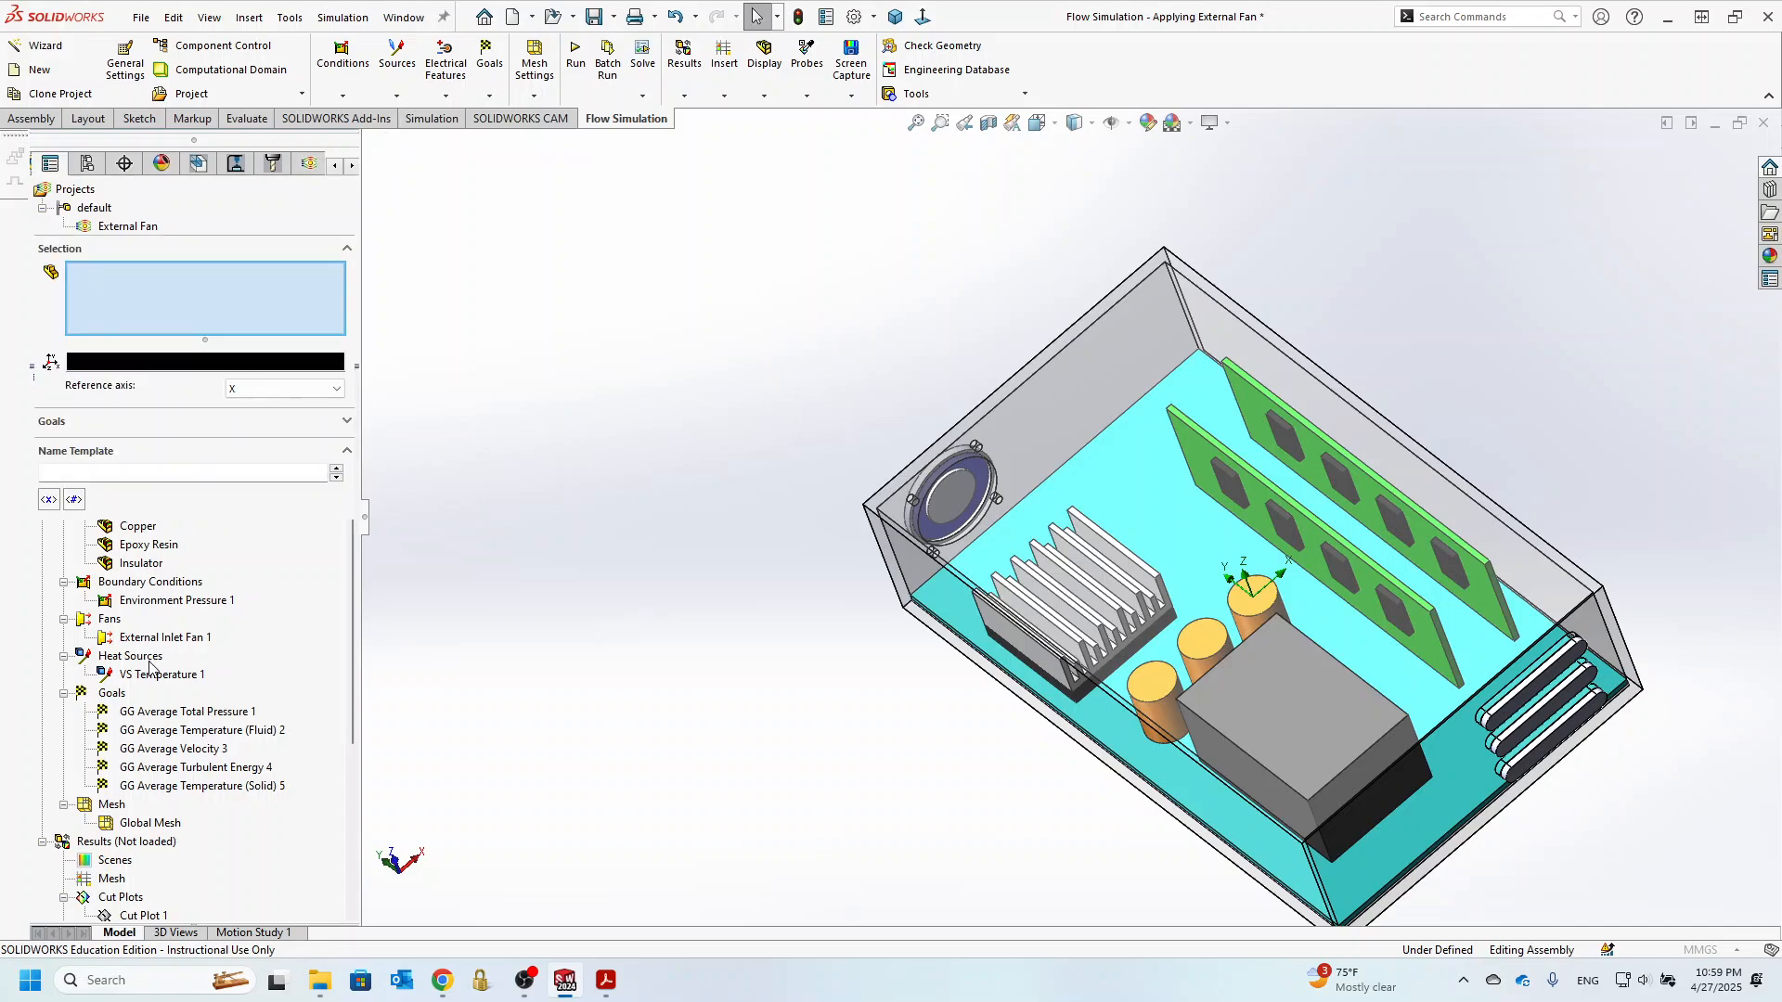
click(1325, 727)
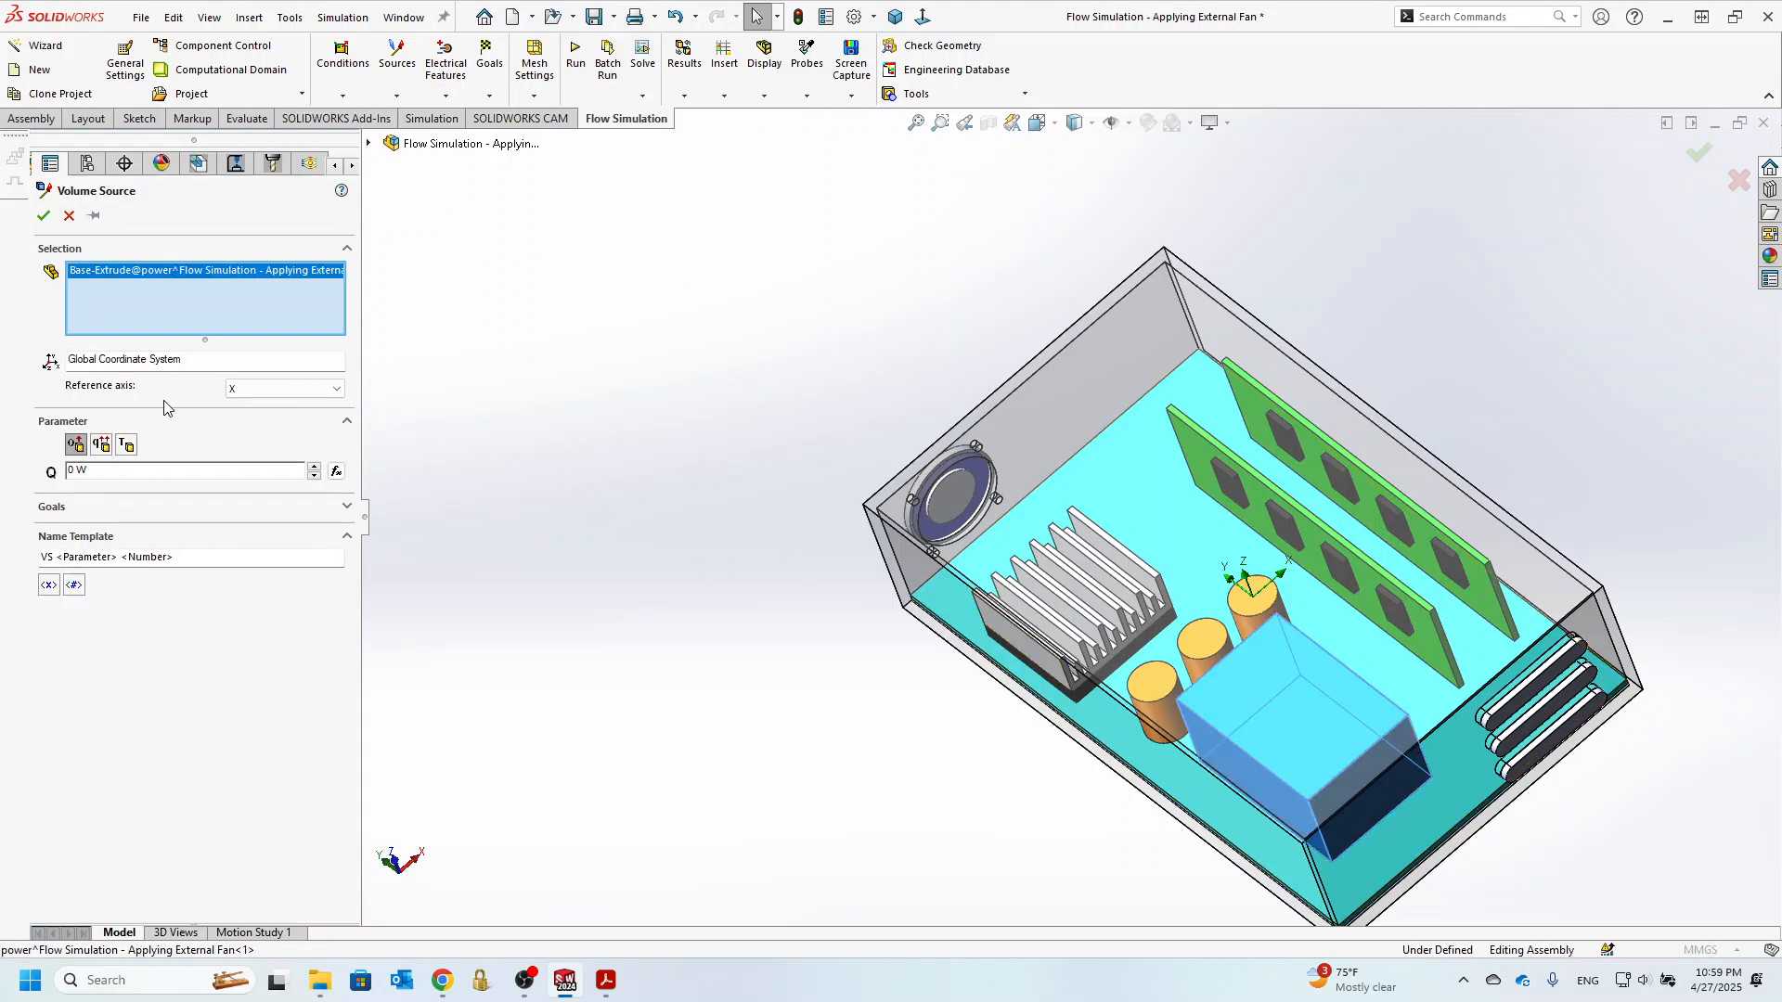
click(126, 446)
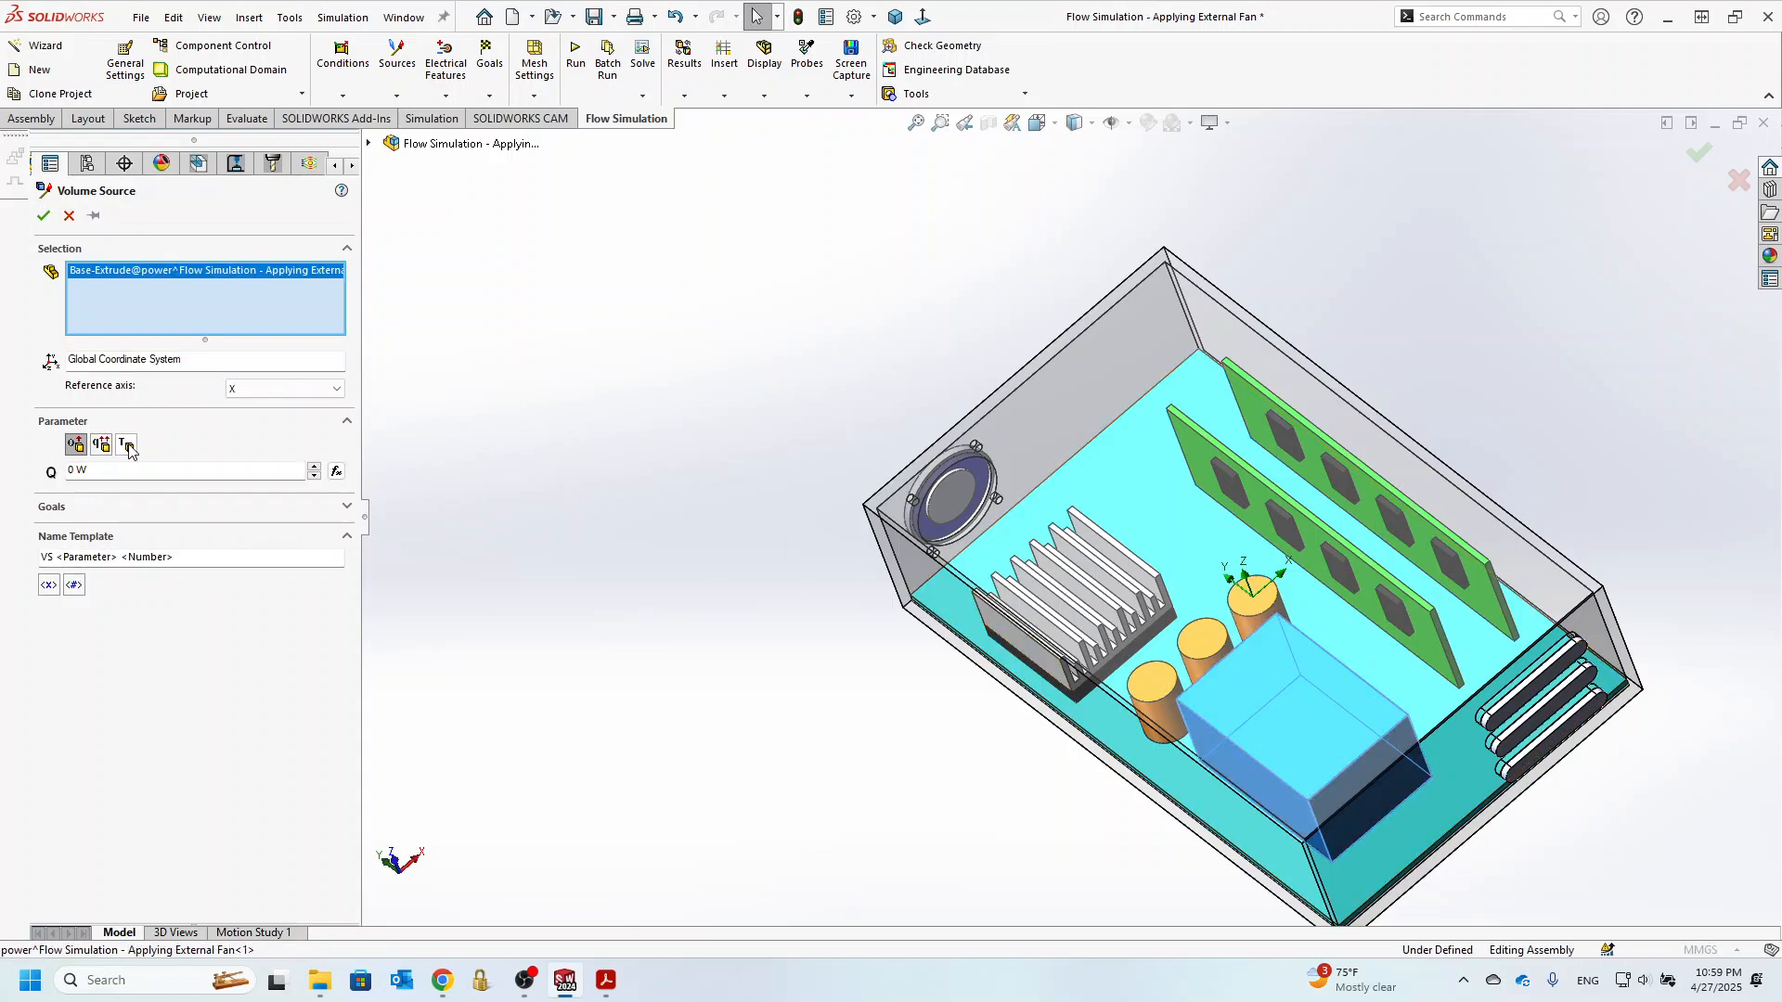
double_click(69, 474)
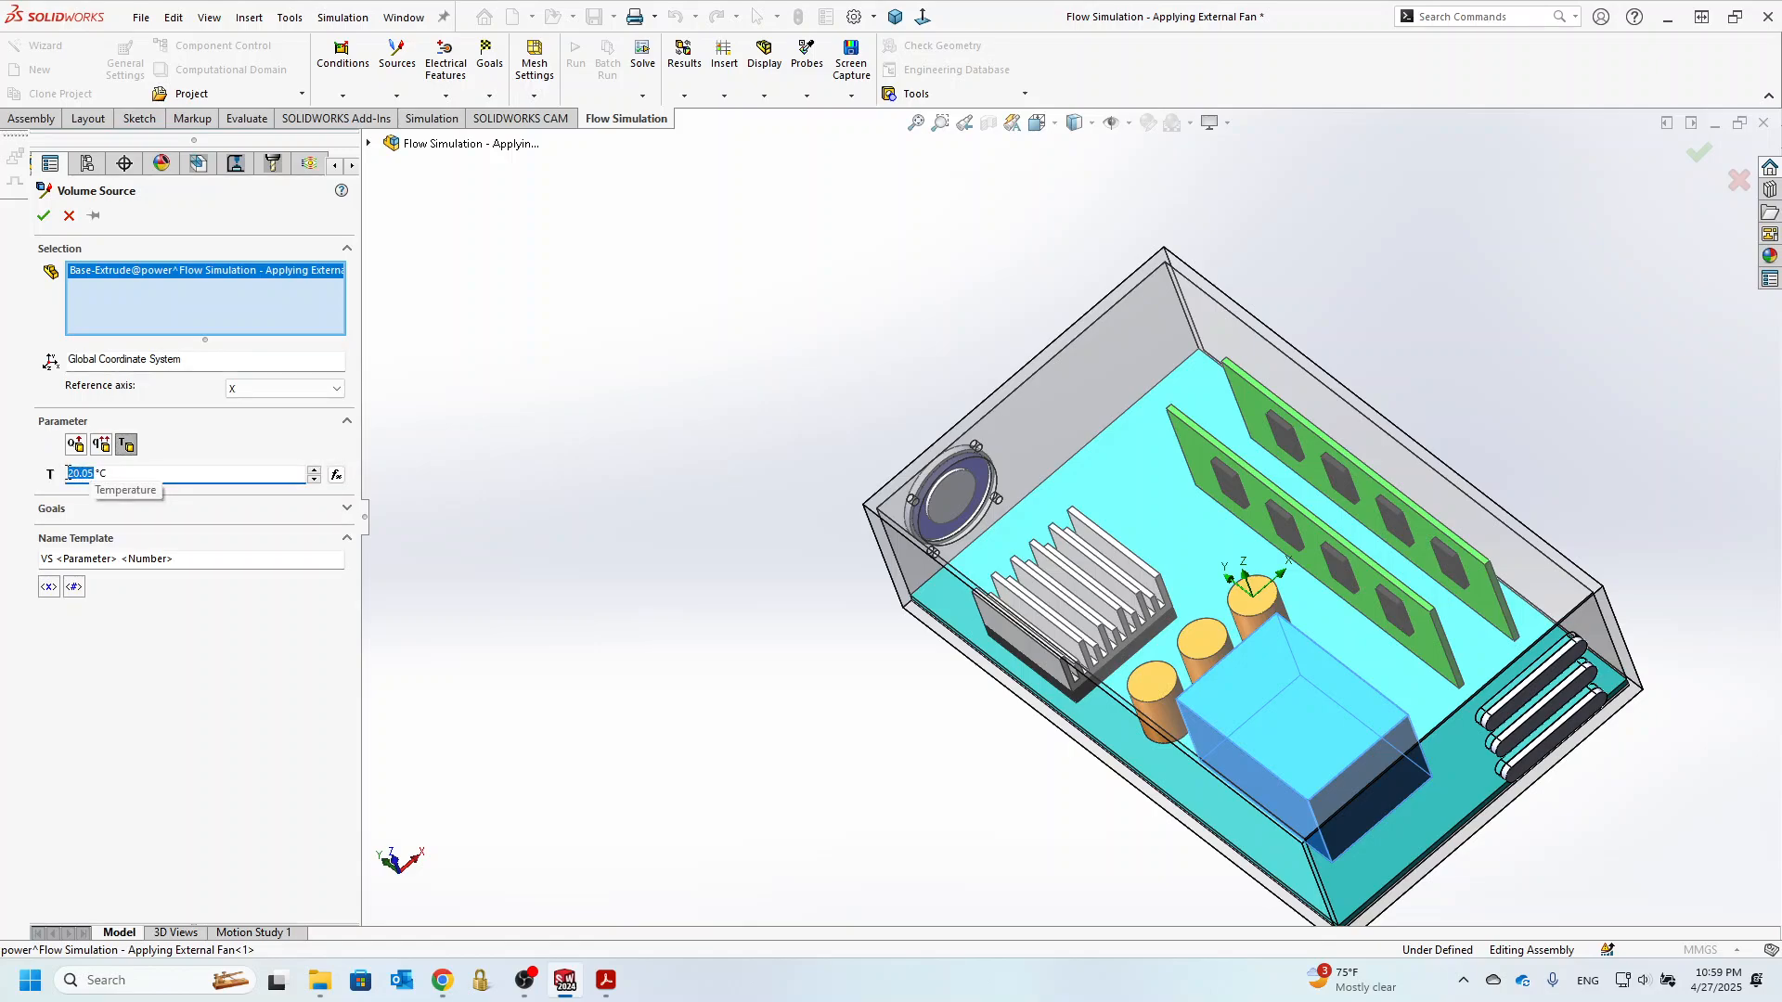
text(50)
click(42, 216)
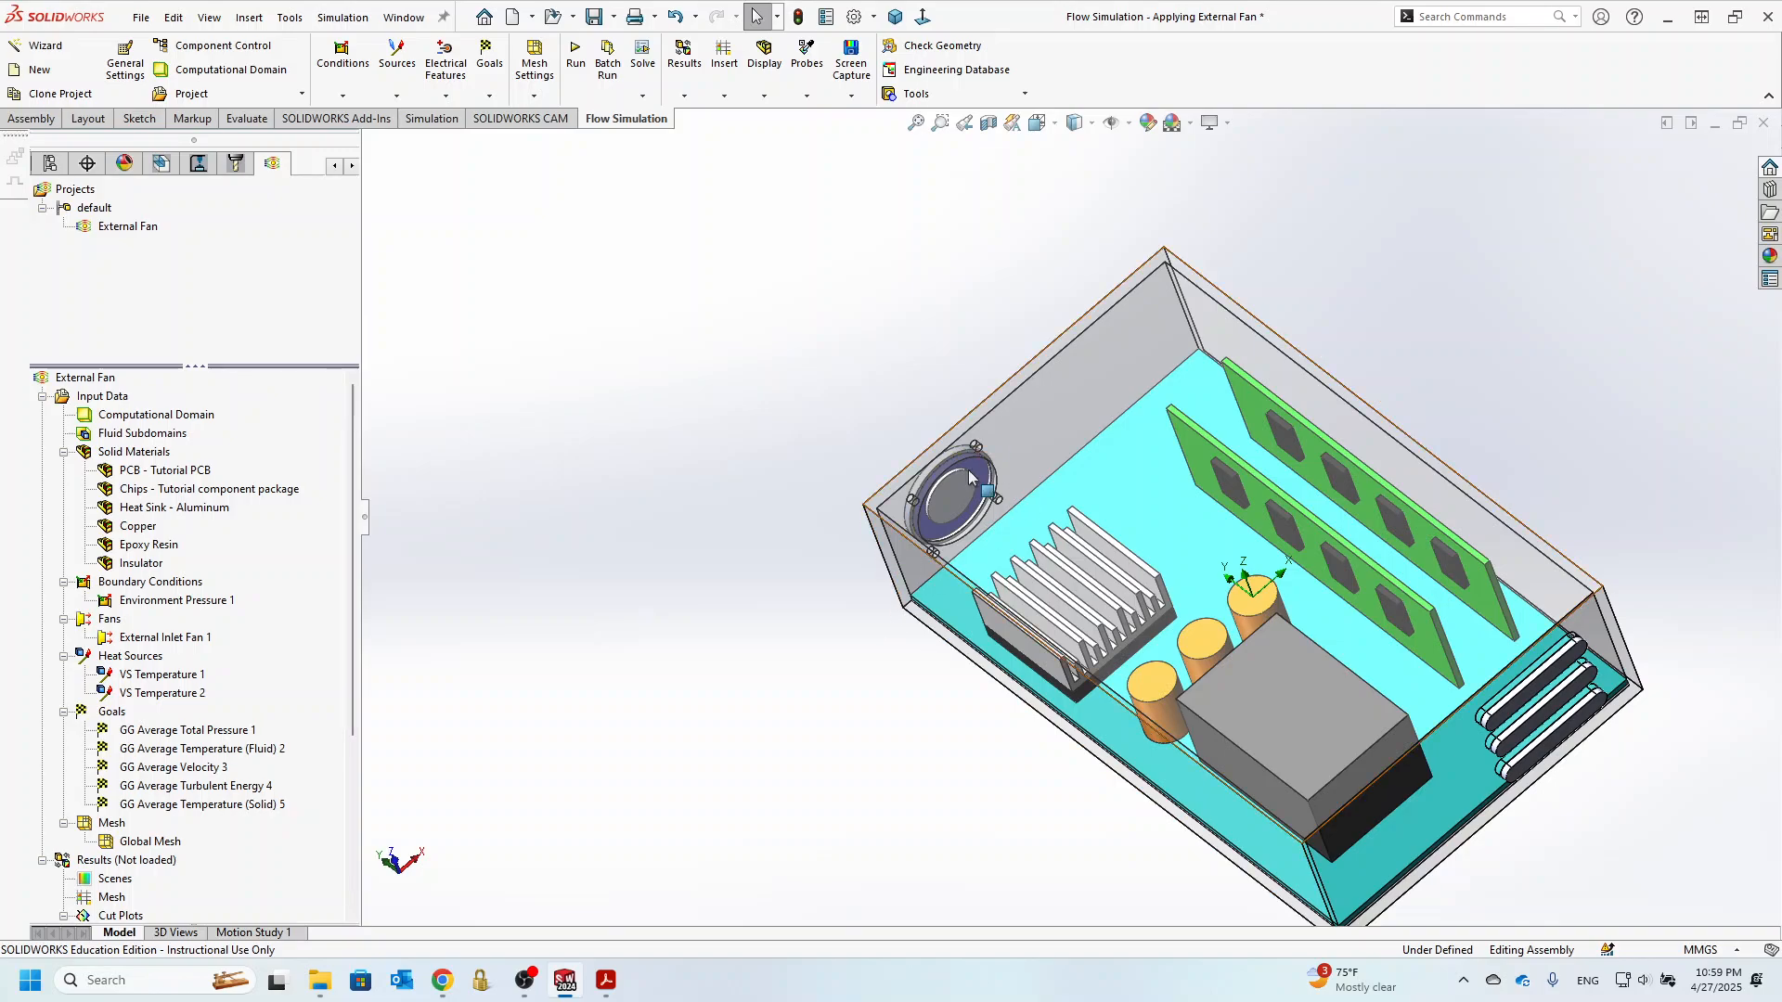
- Check the chip heat dissipation in the PDF and add a 5 W heat generation volume source to the main chip under the heat sink
middle_drag(934, 739, 788, 740)
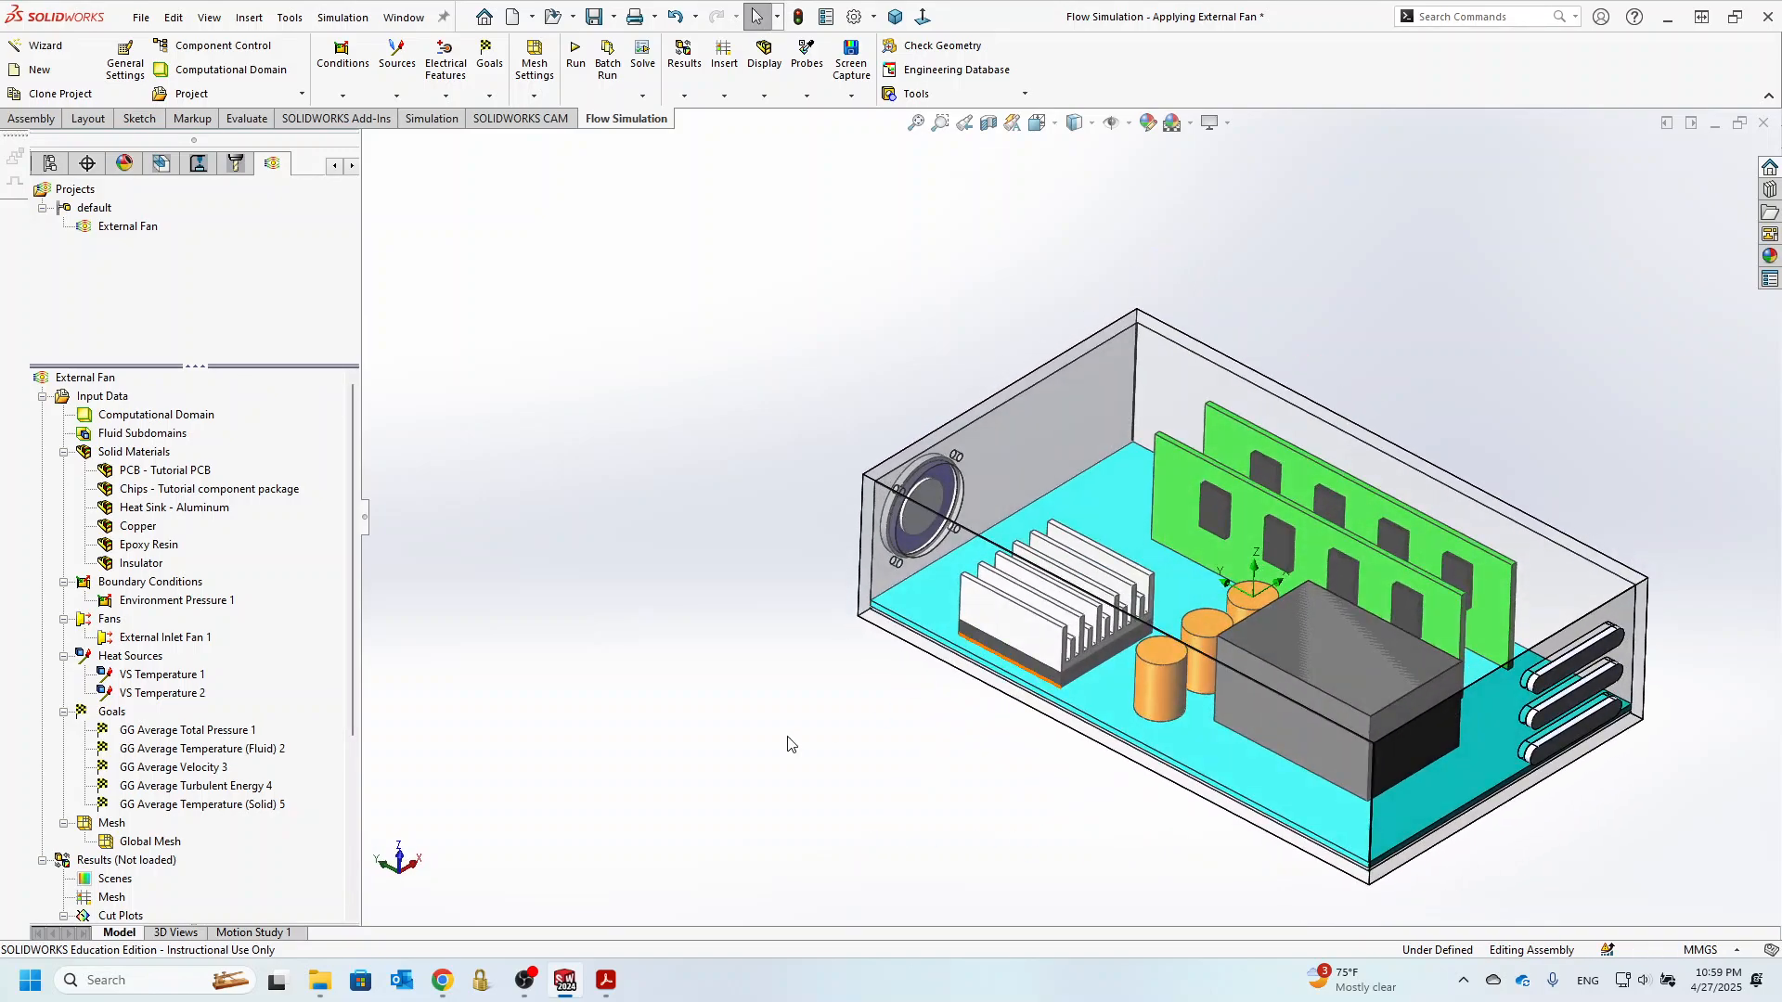
click(605, 982)
scroll(921, 813, down, 5)
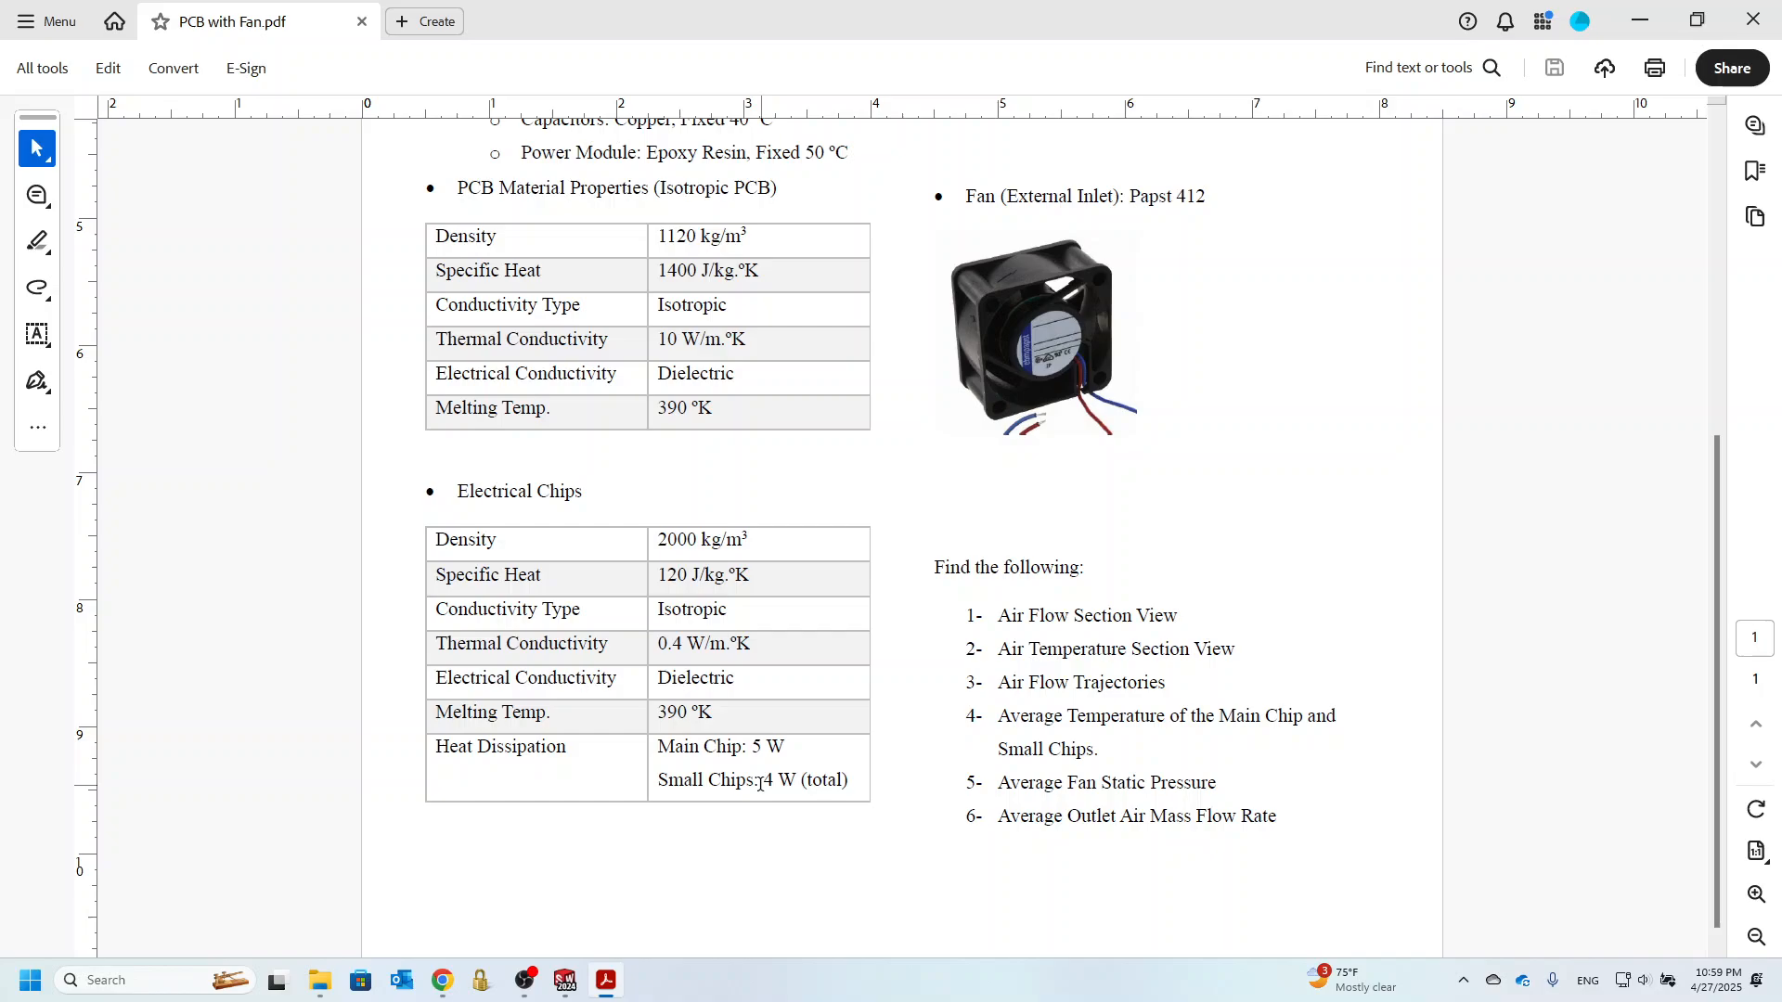
click(1637, 19)
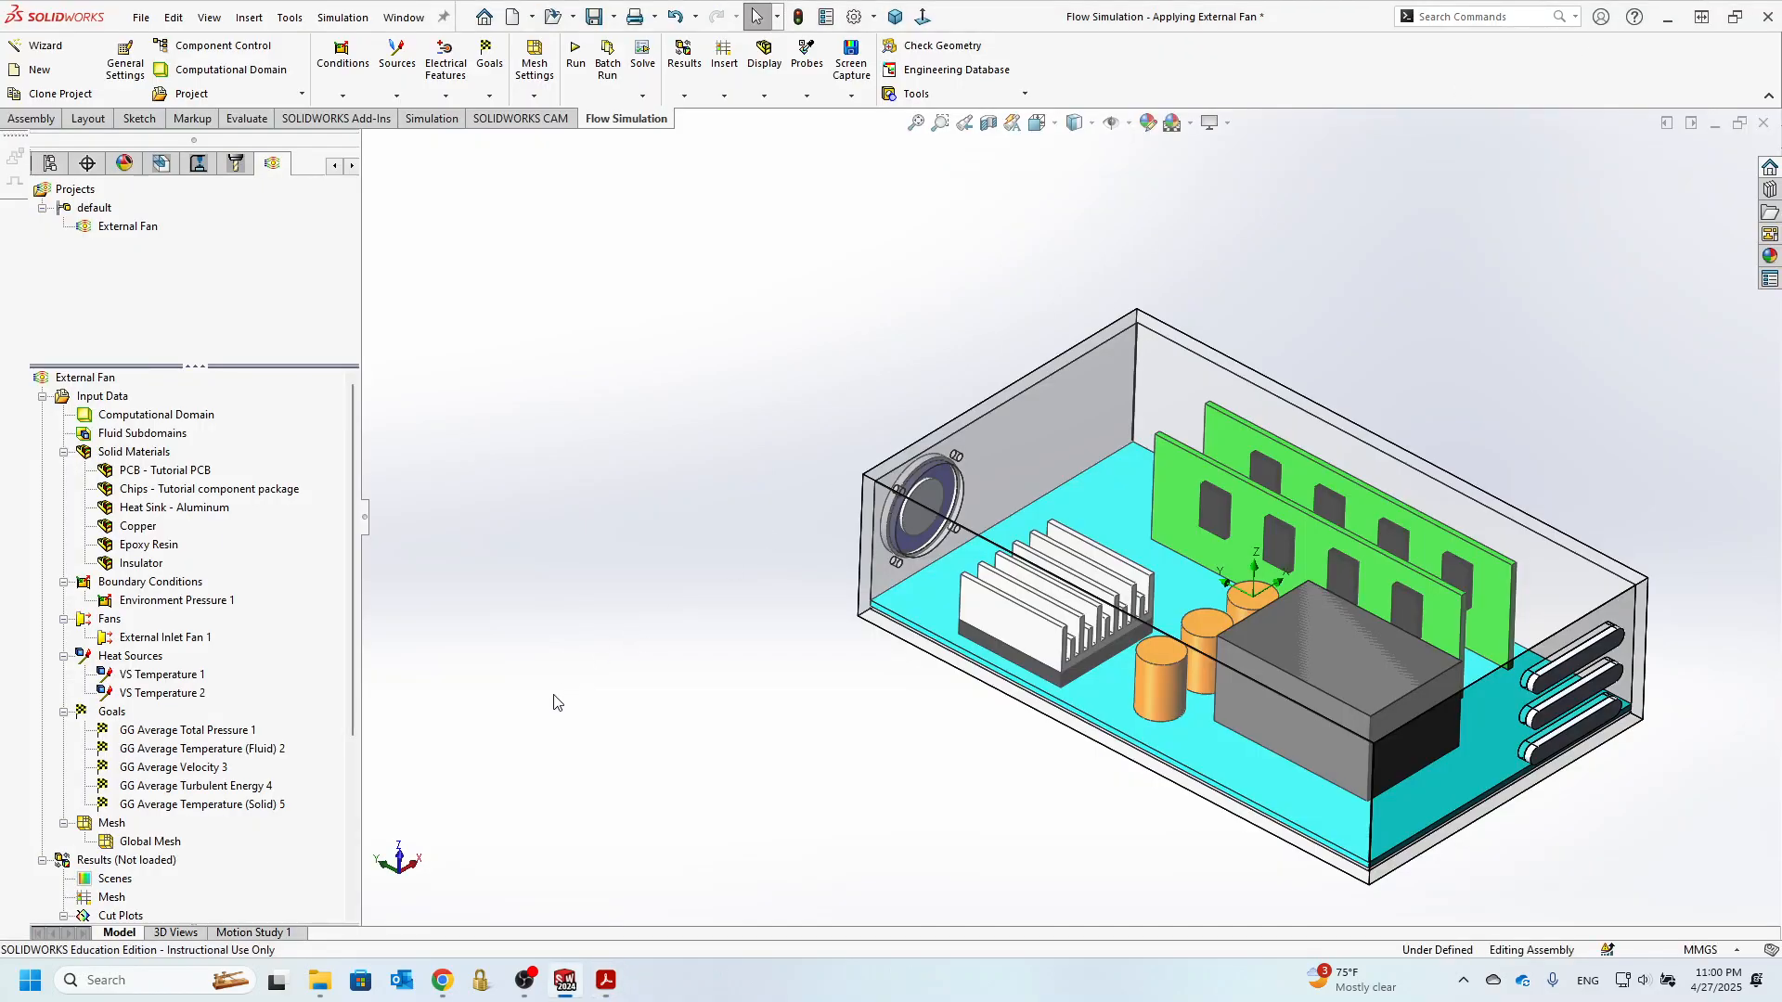
click(395, 95)
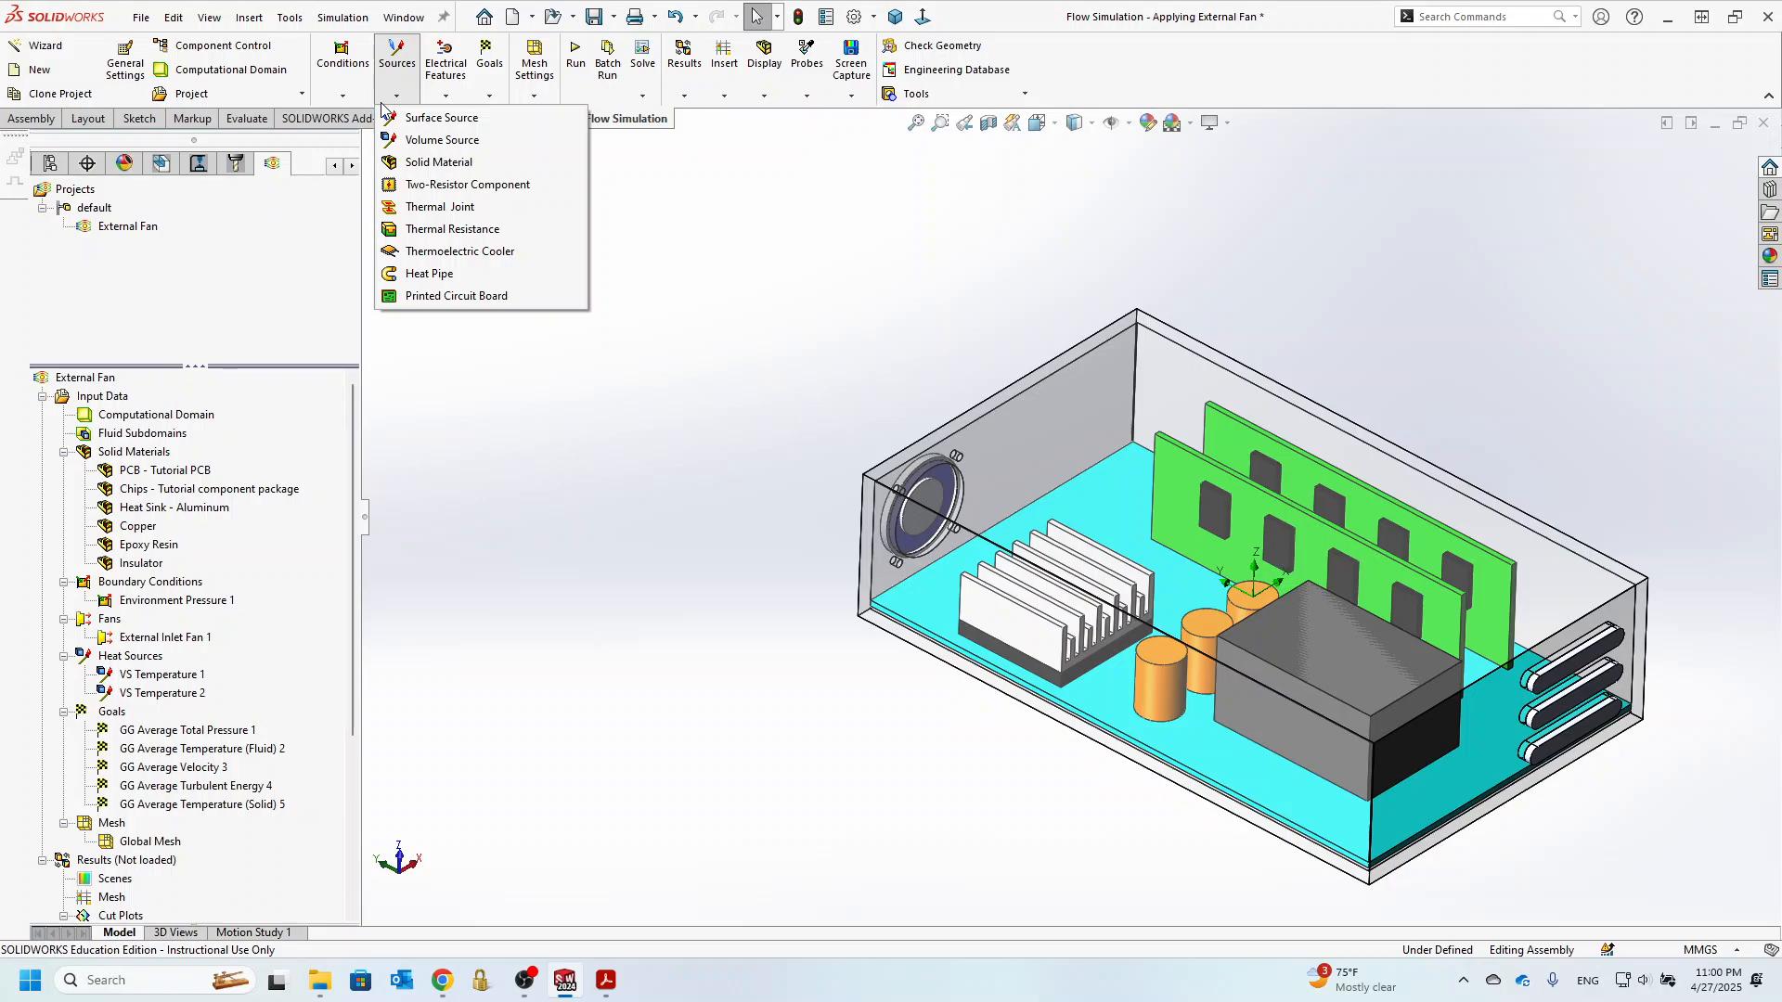
click(411, 141)
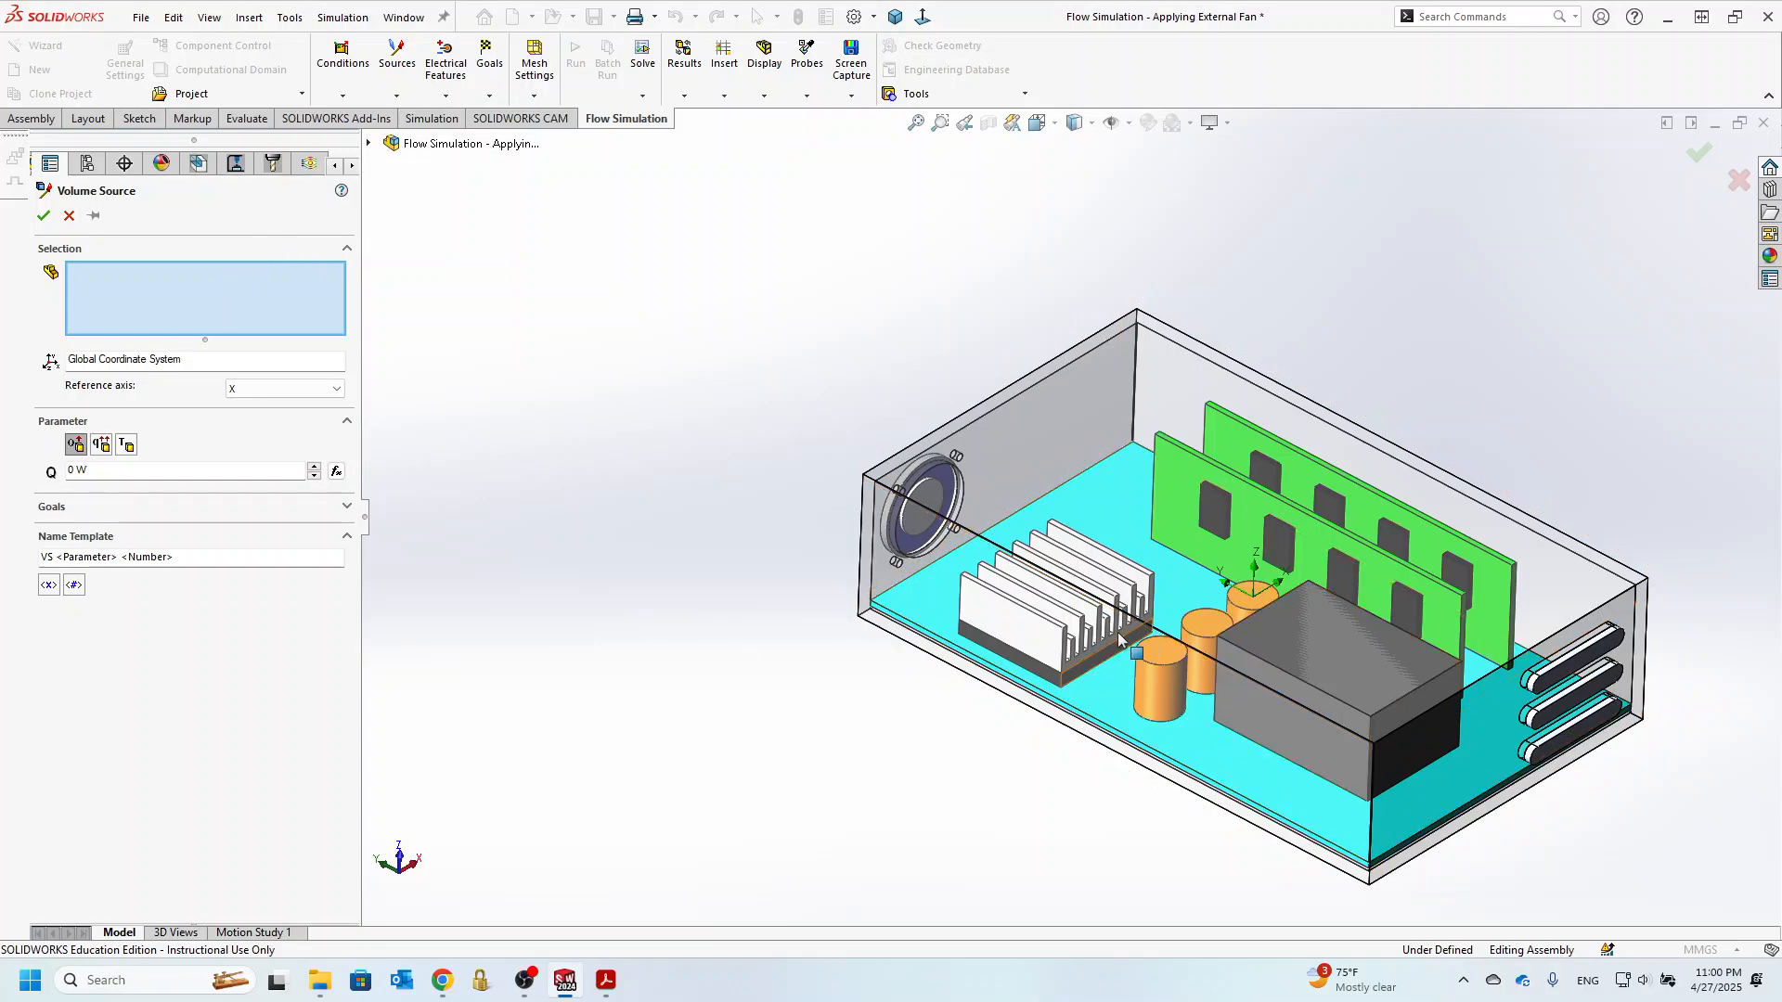
scroll(1120, 638, down, 3)
click(1012, 691)
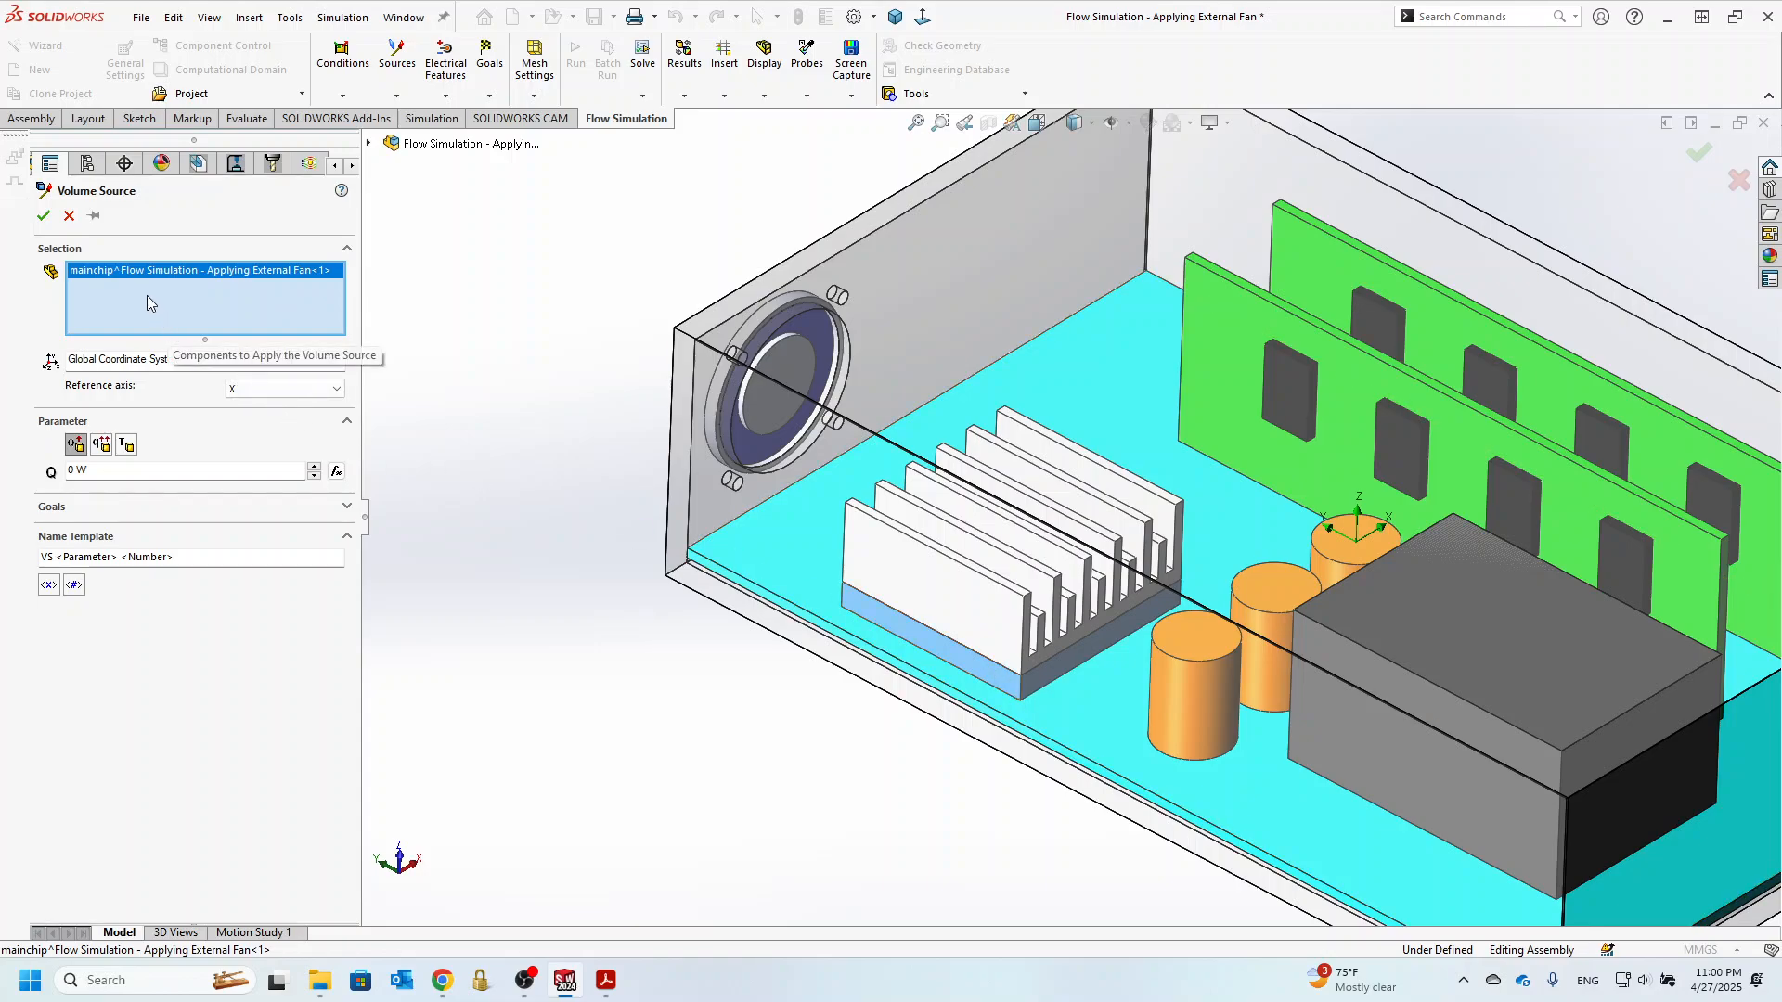
double_click(70, 471)
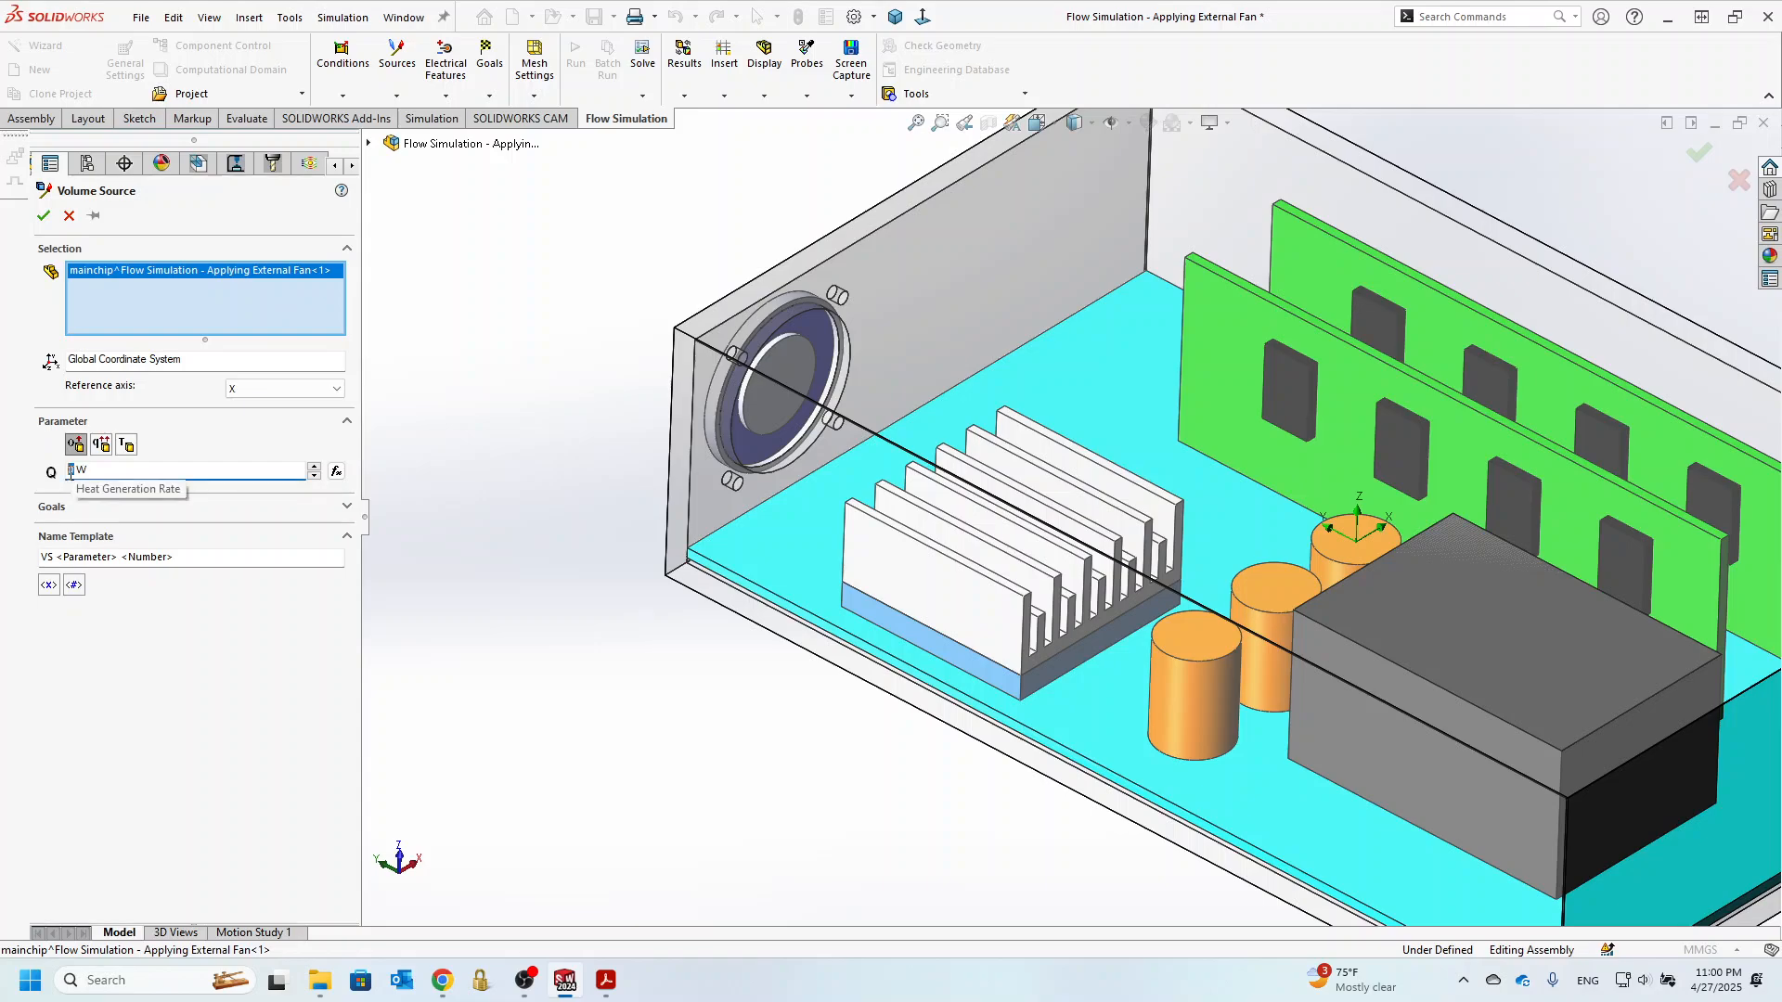
click(43, 215)
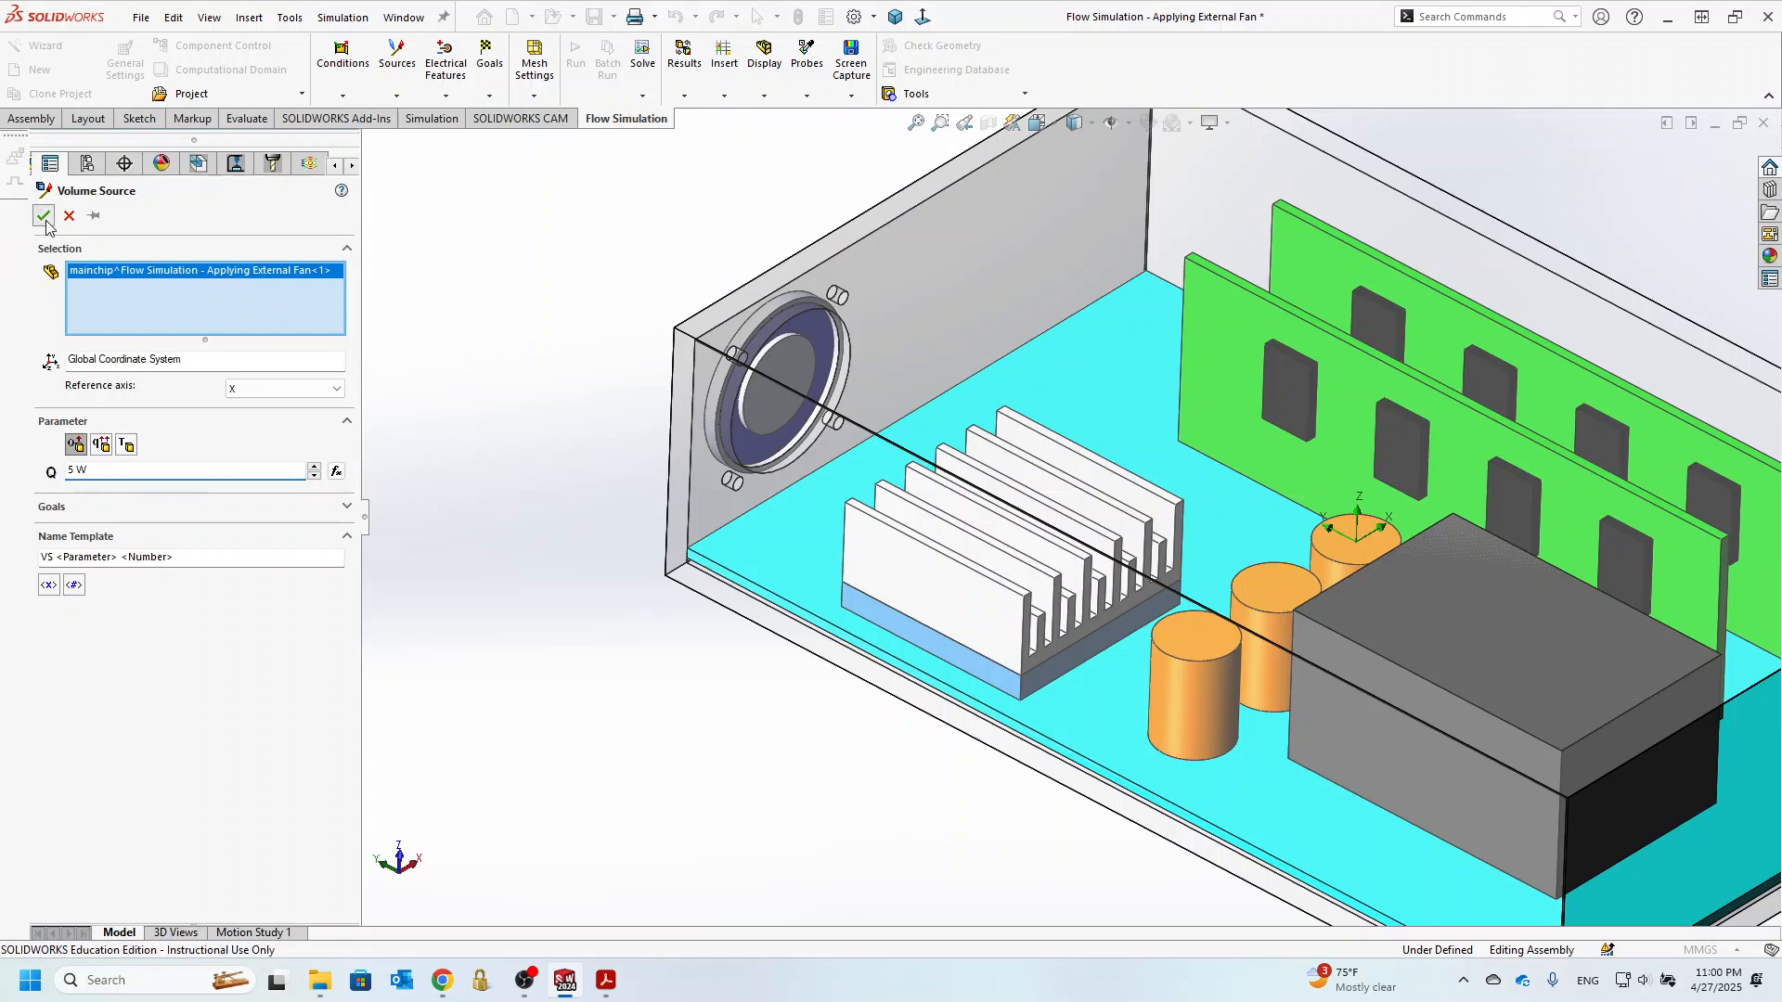
- Check the small chips' heat dissipation in the PCB with Fan PDF and start a new volume source
click(617, 989)
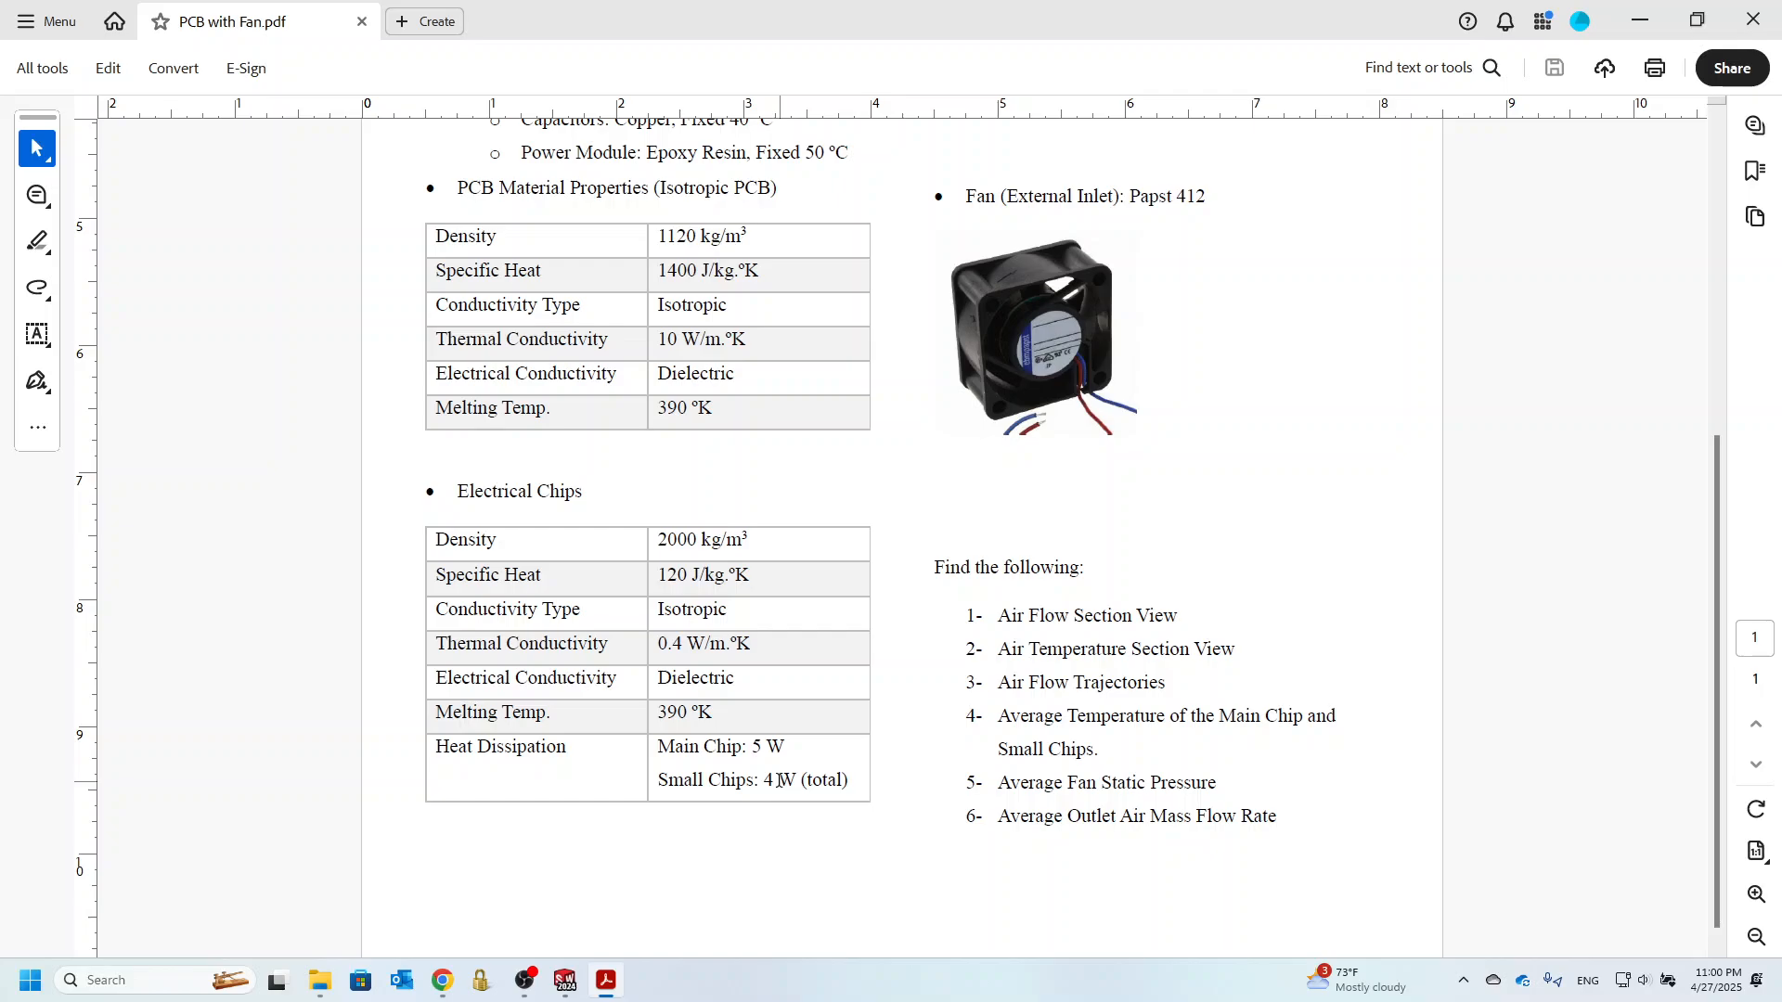
click(1639, 19)
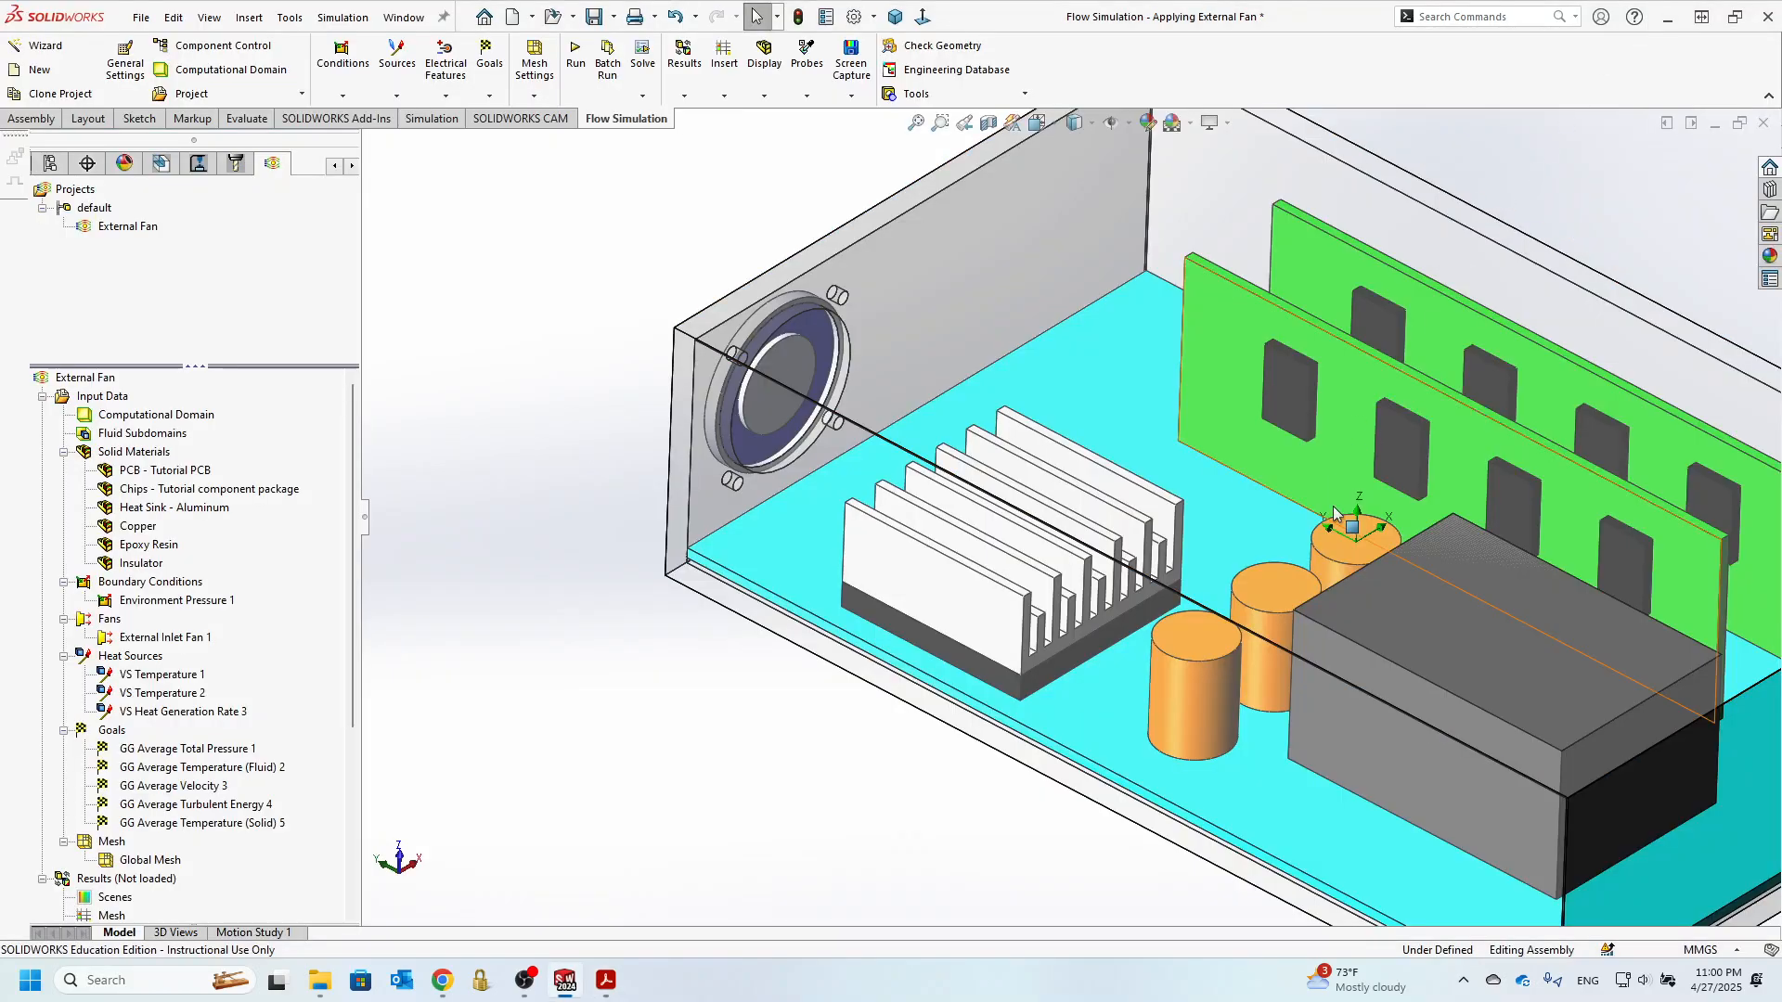
scroll(1364, 488, down, 3)
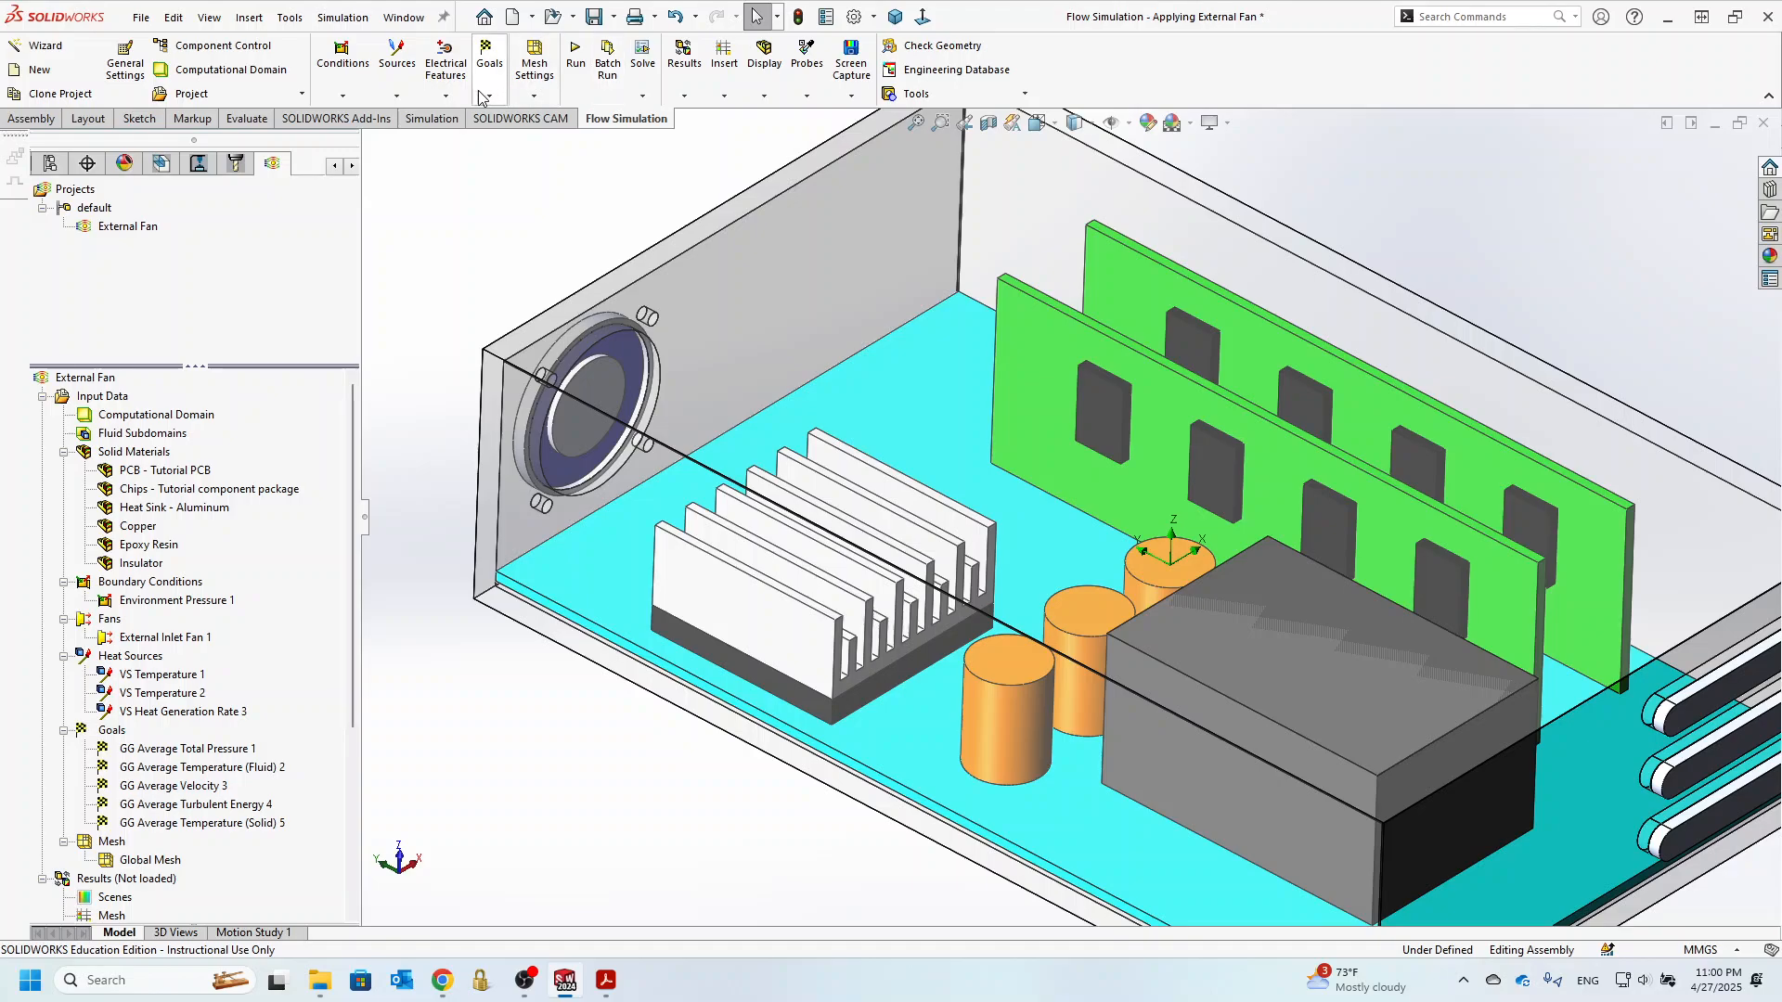
click(408, 95)
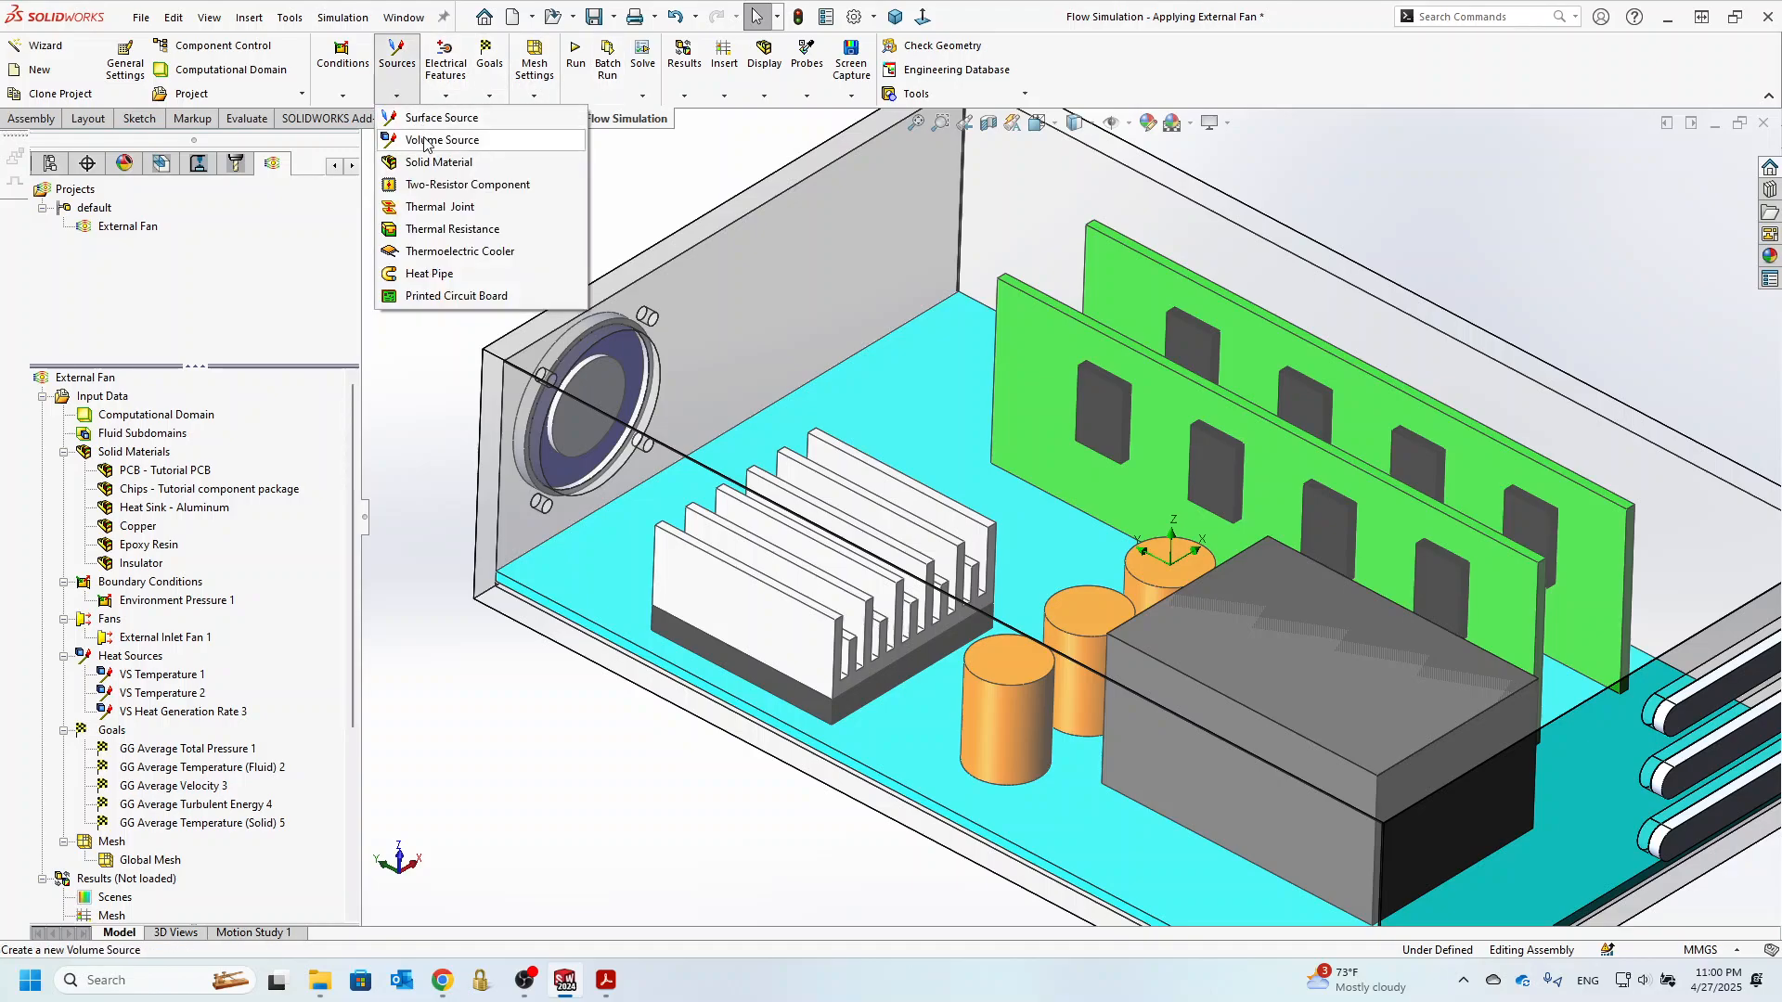
click(424, 138)
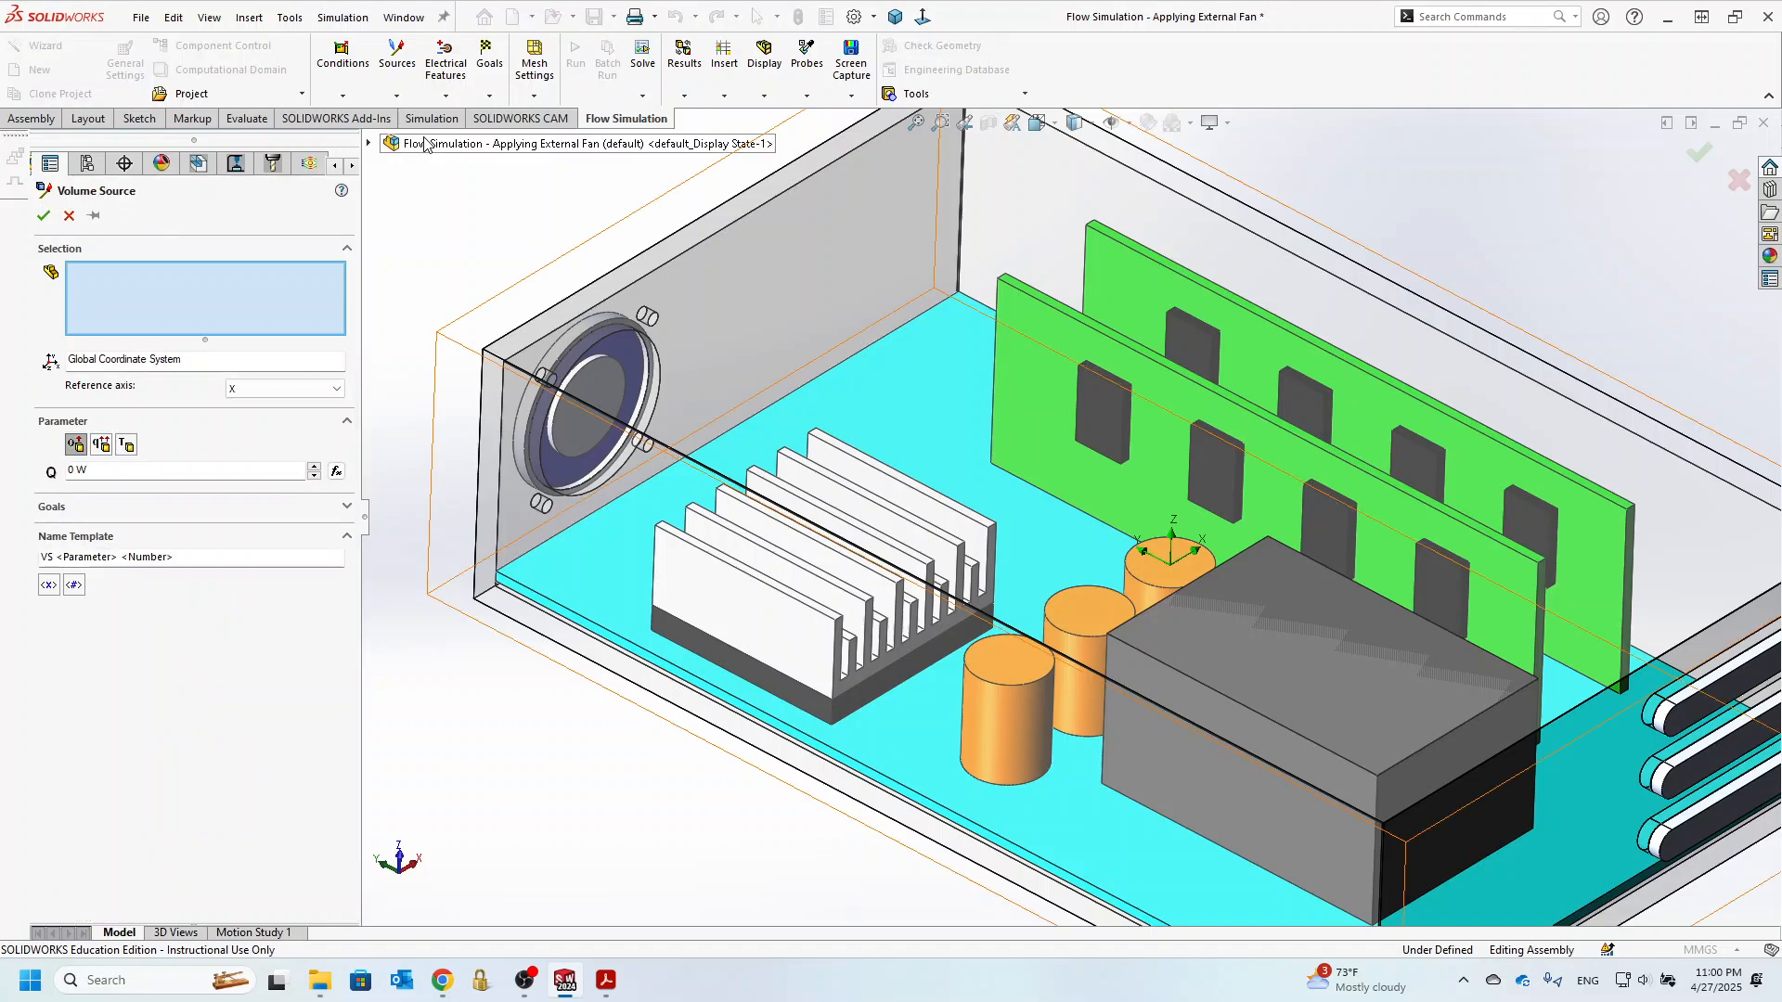
- Select the eight small chips on both green boards, set the volume source's heat generation rate to 0.5 W, and accept it
click(1439, 576)
click(1317, 533)
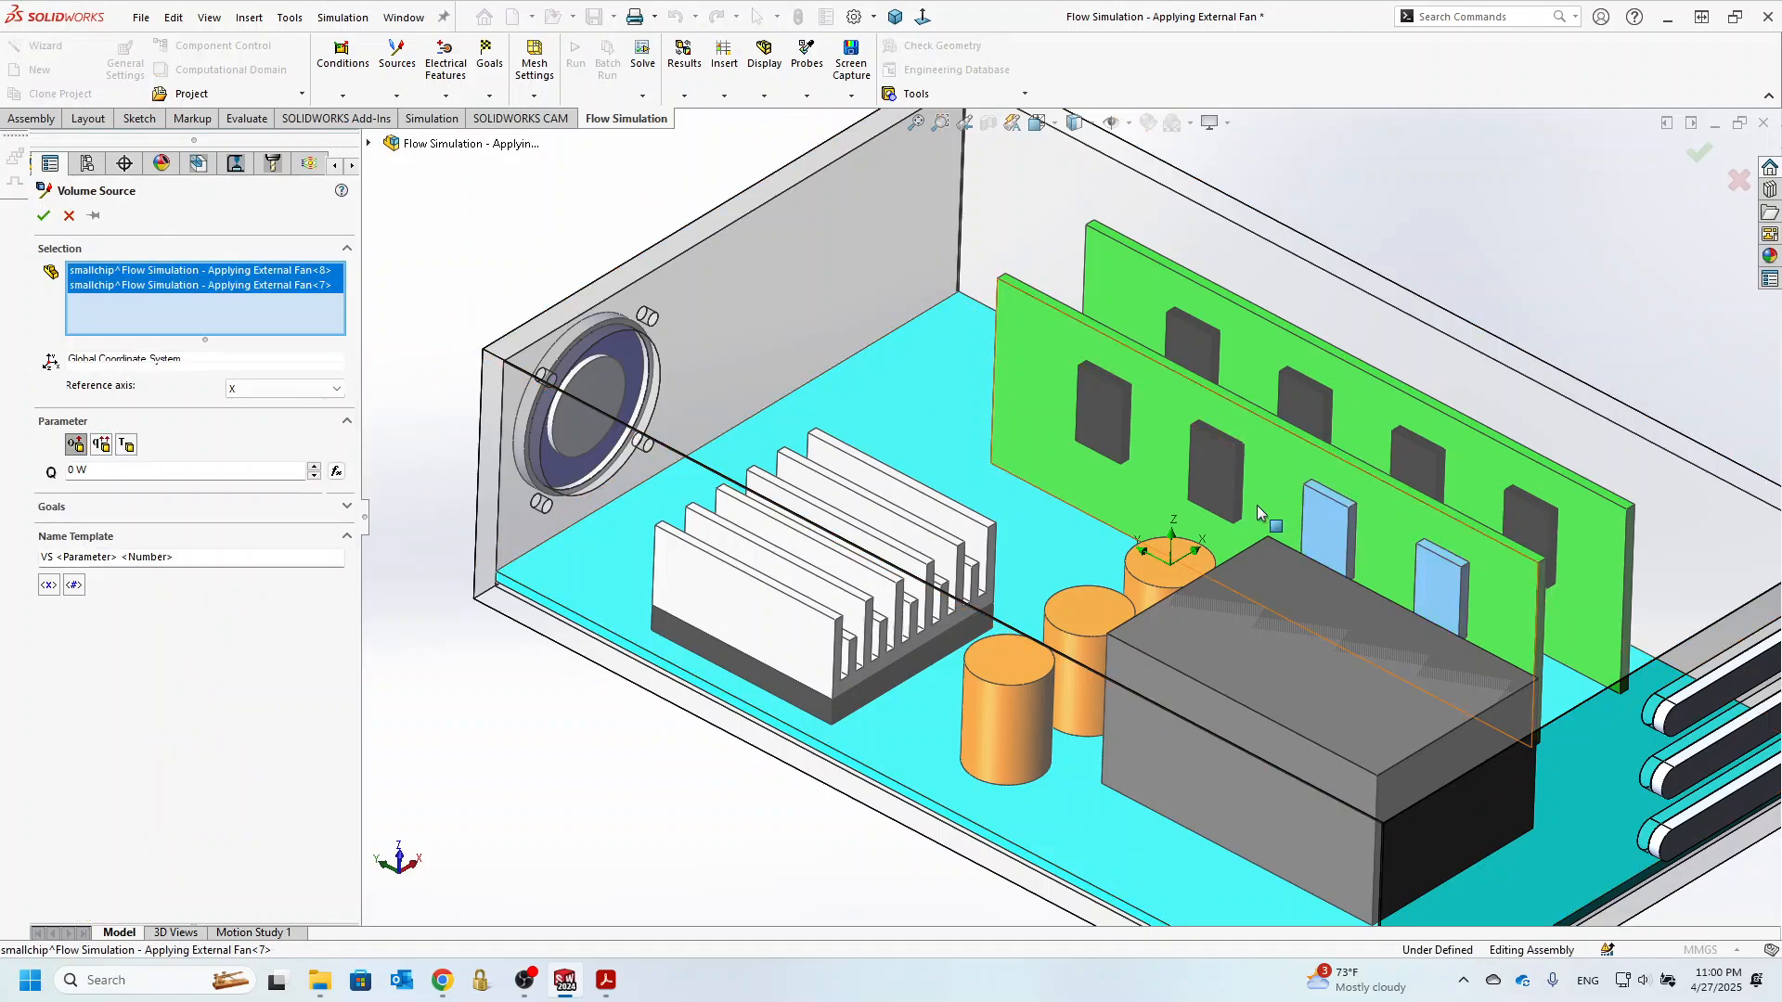
click(1197, 482)
click(1102, 413)
click(1182, 345)
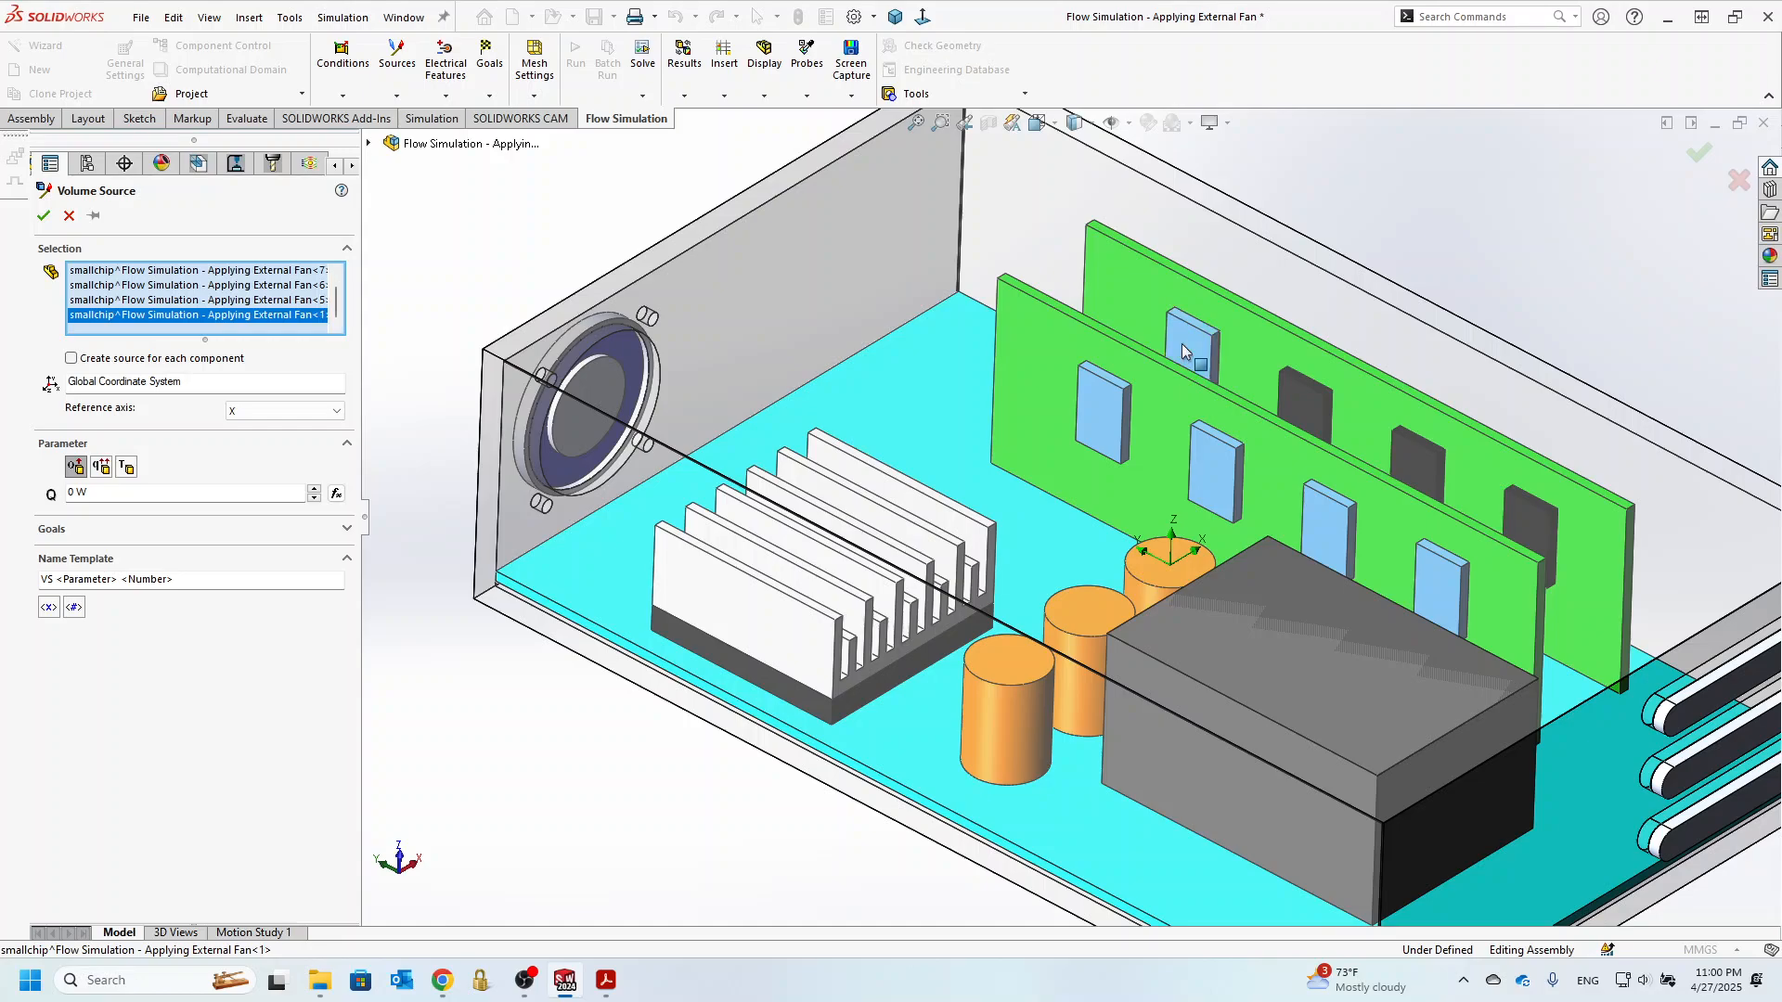
click(1303, 404)
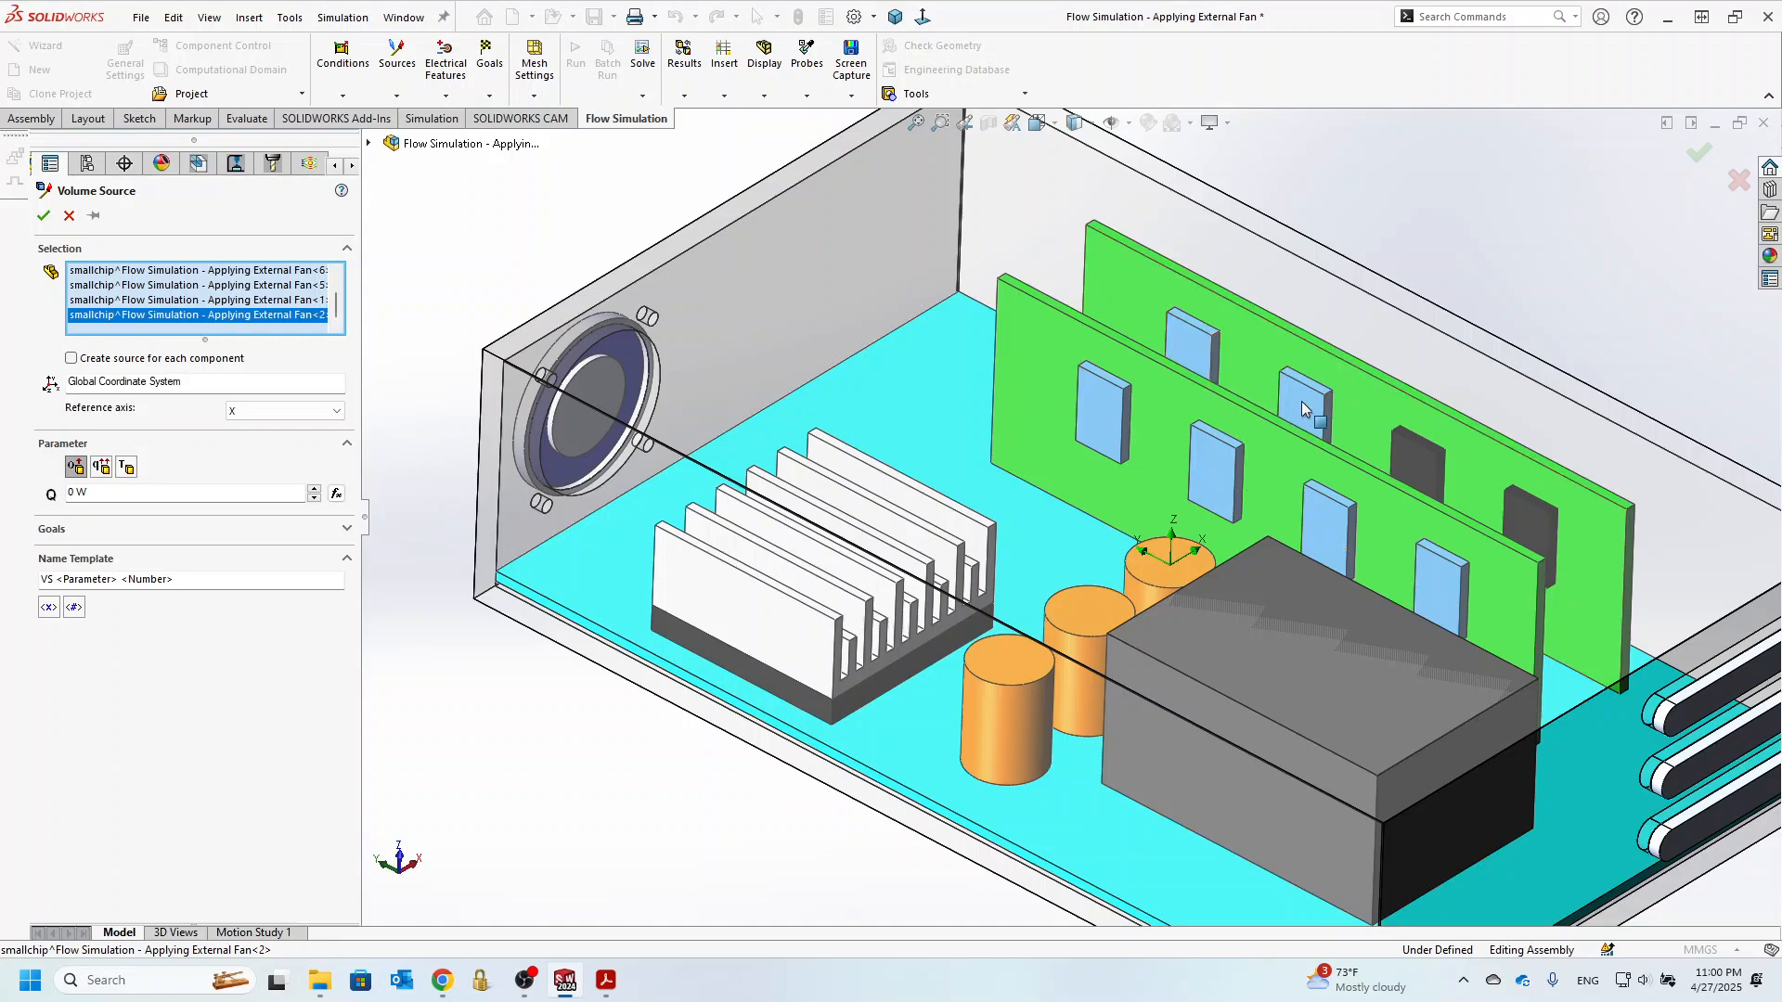
click(1408, 467)
click(1524, 524)
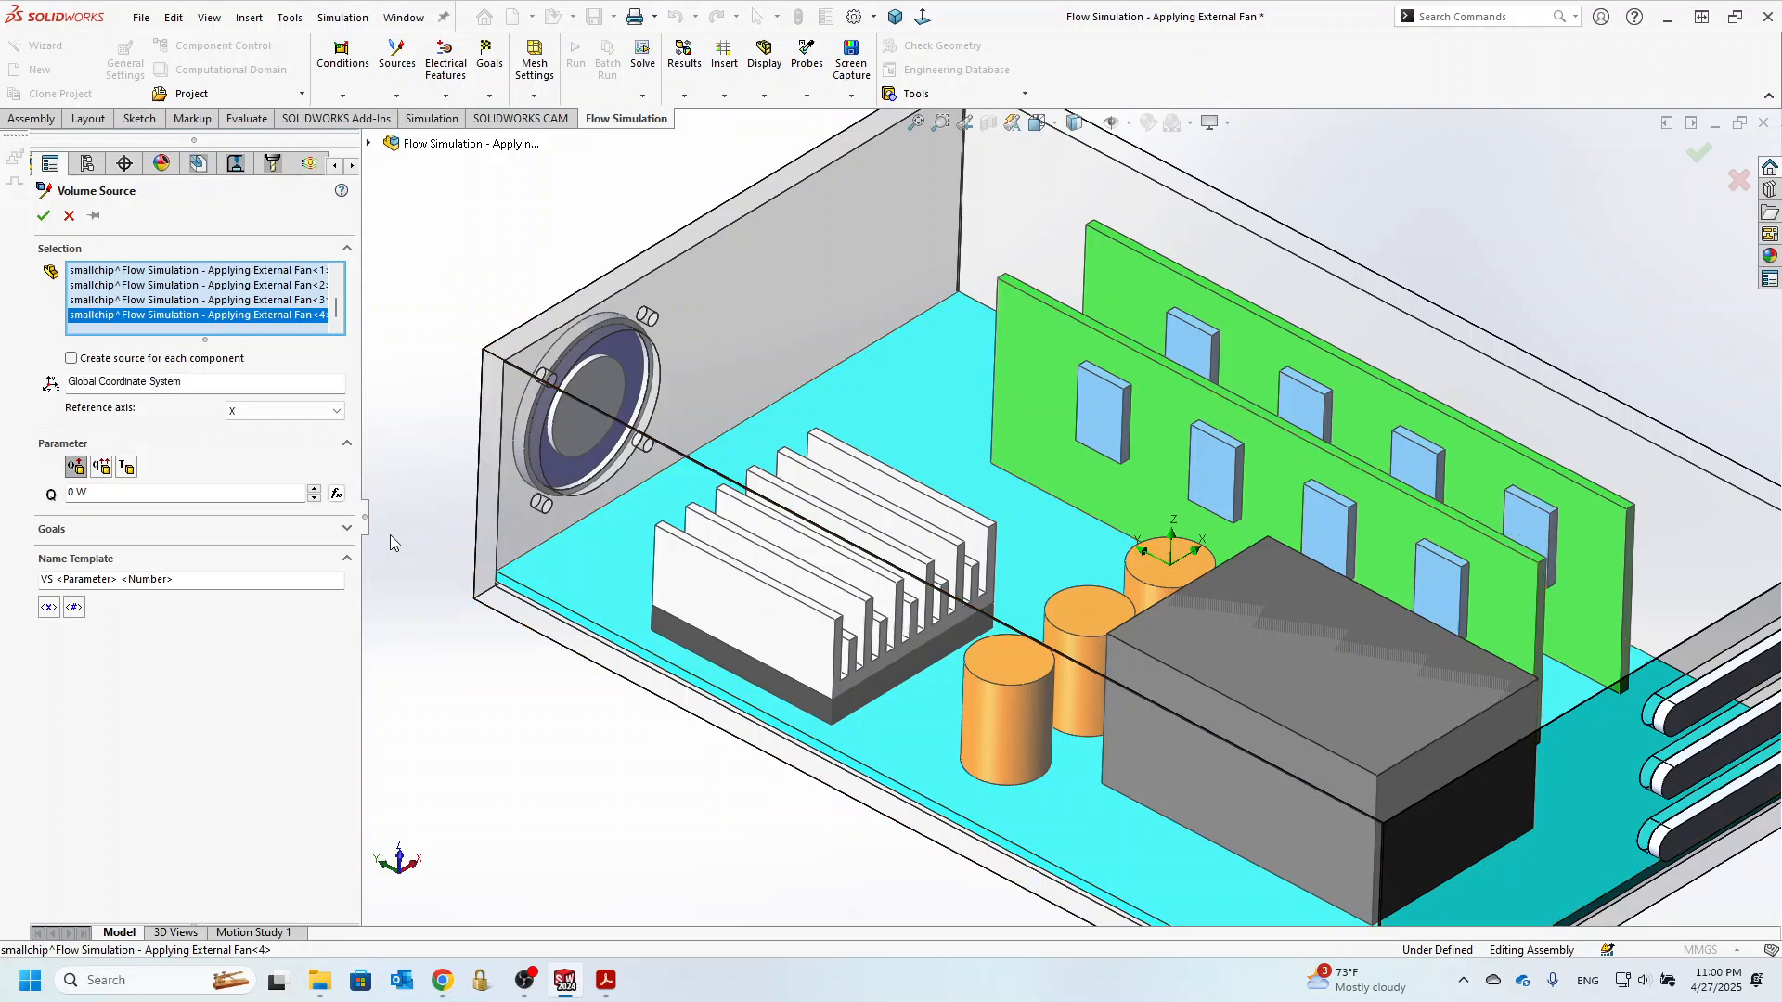
click(76, 491)
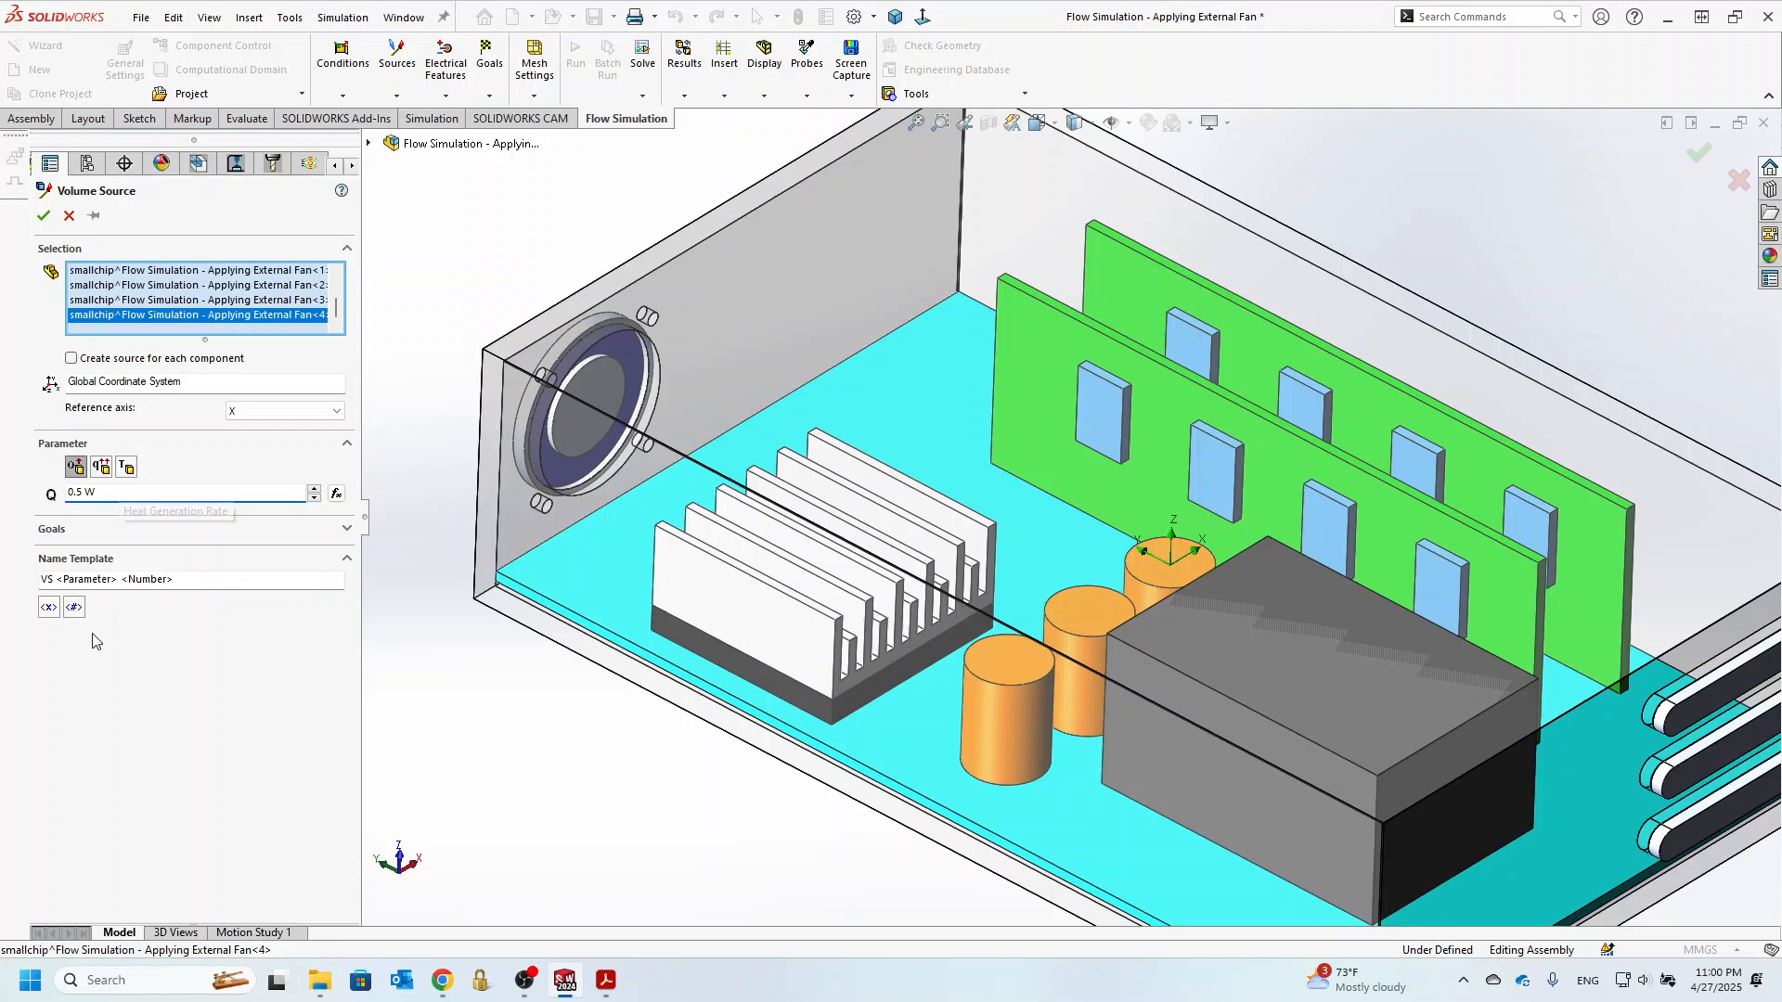
click(42, 217)
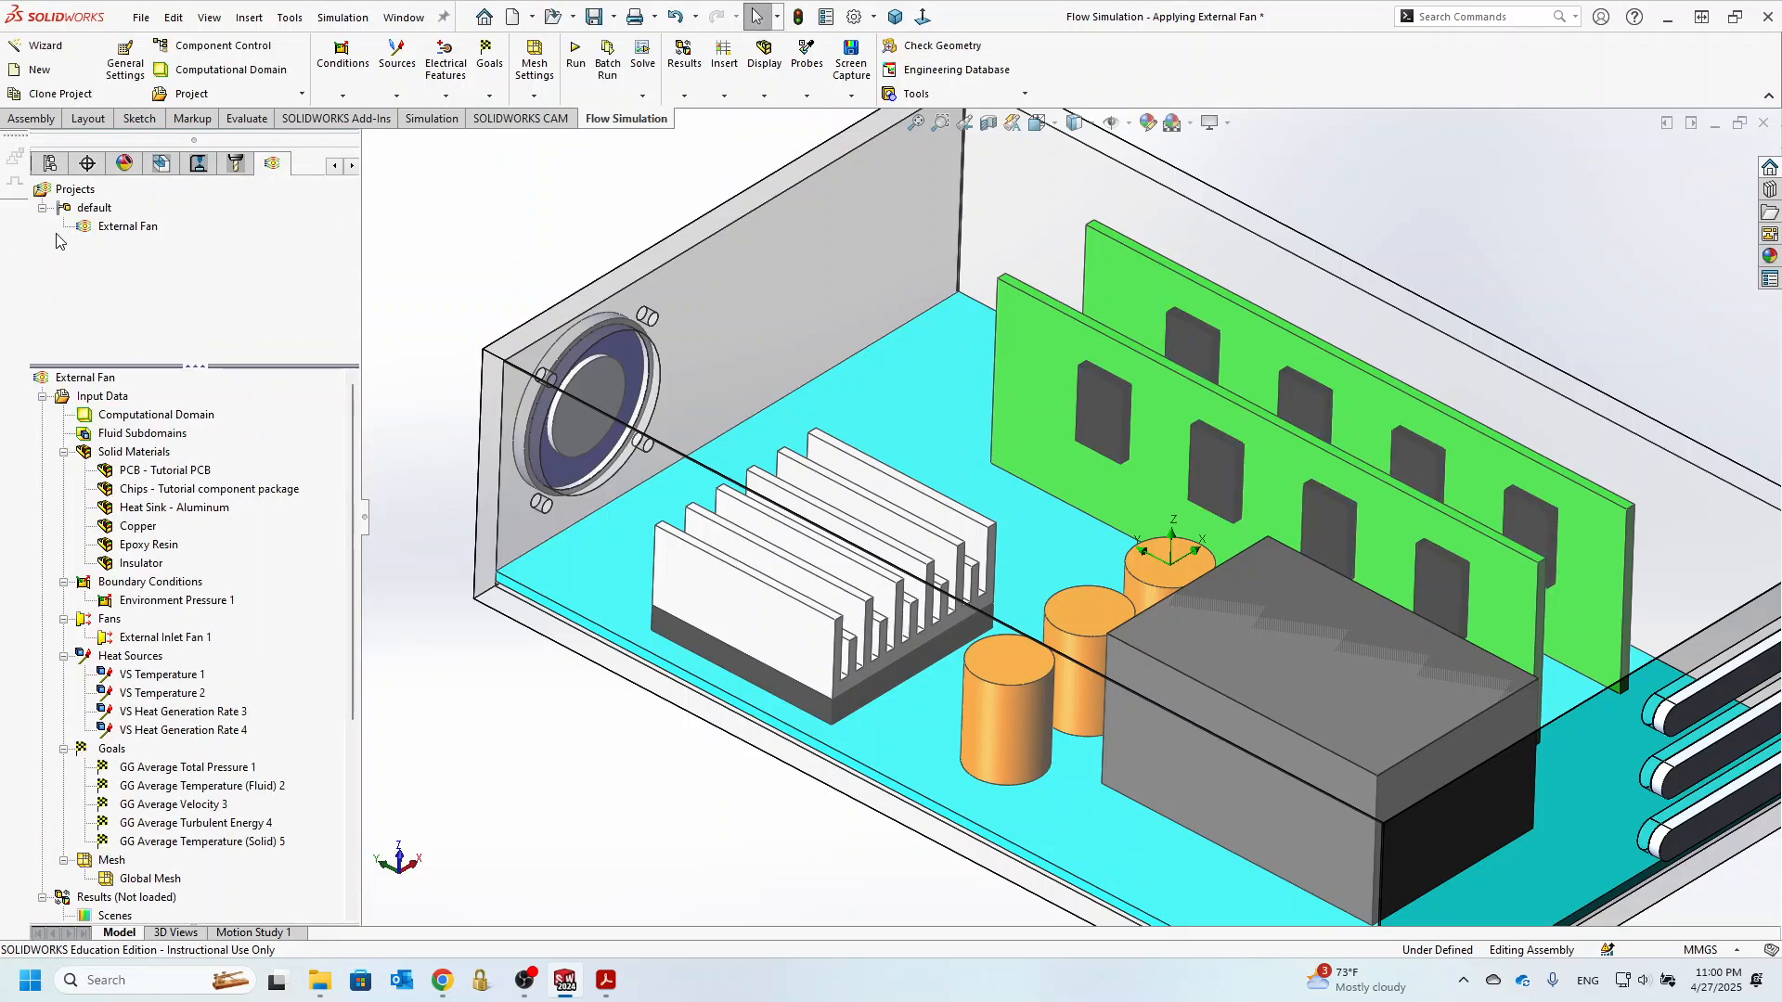
- Run the External Fan project as a new calculation with results loading, and close the solver window once it finishes
key(f)
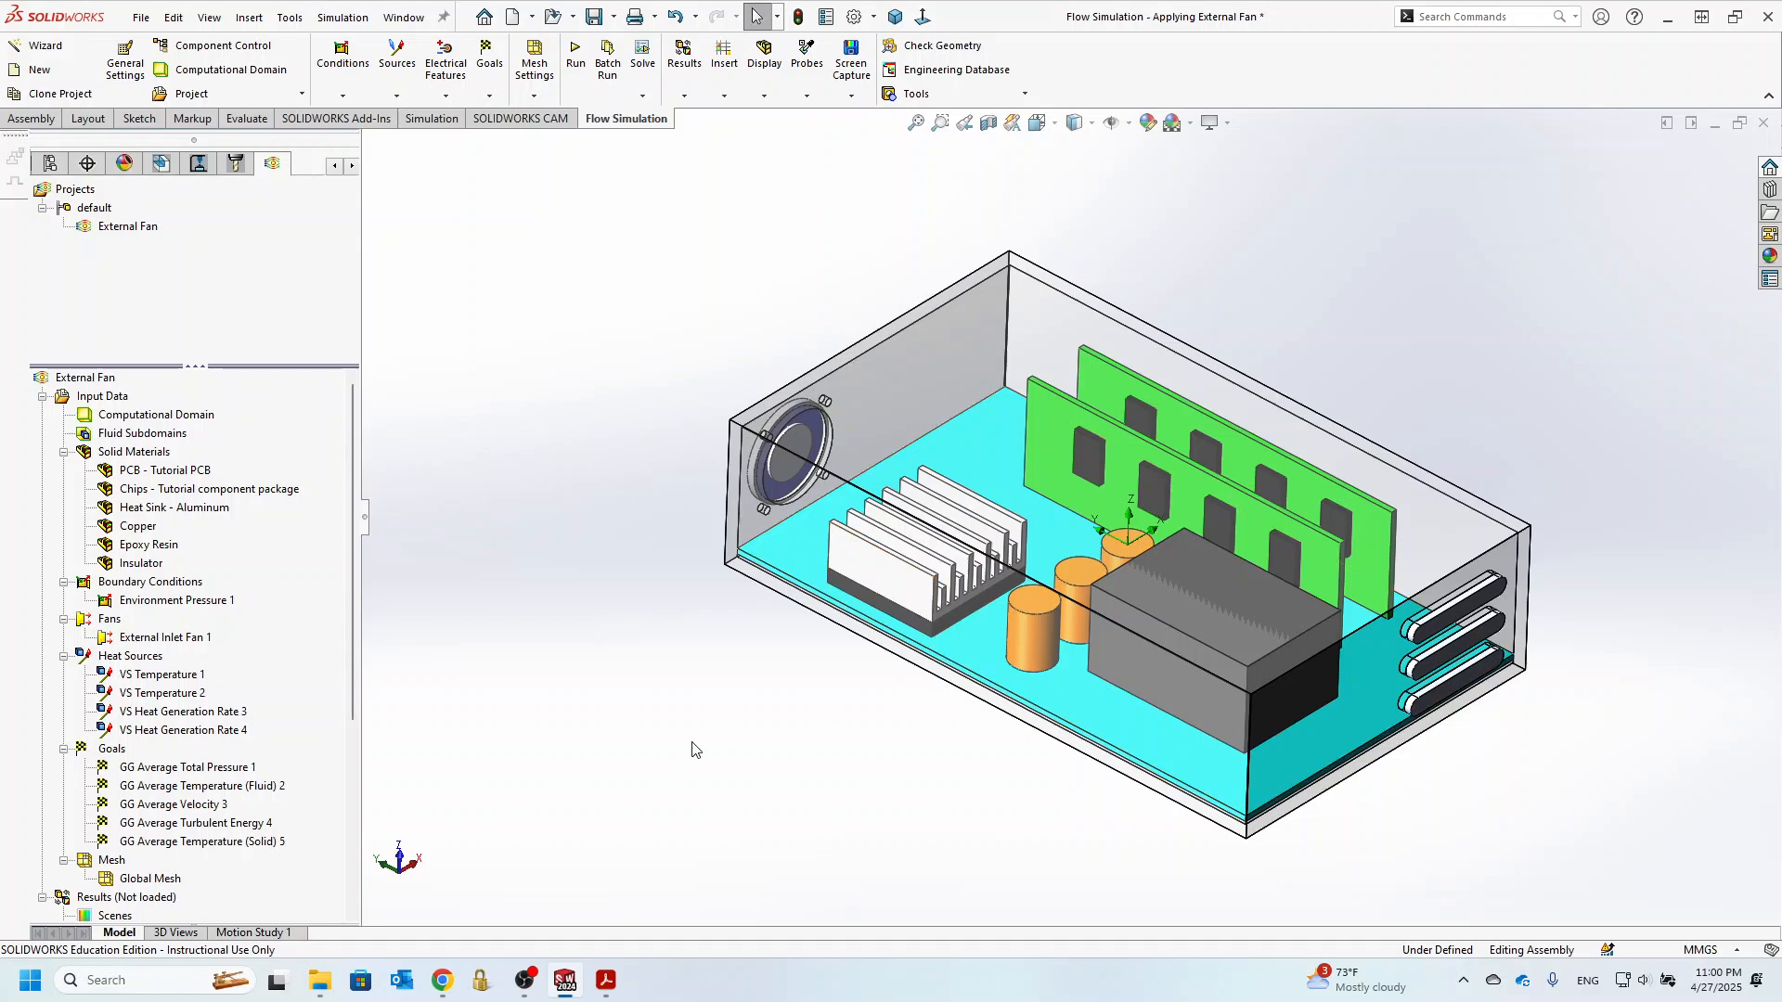
click(575, 54)
click(747, 440)
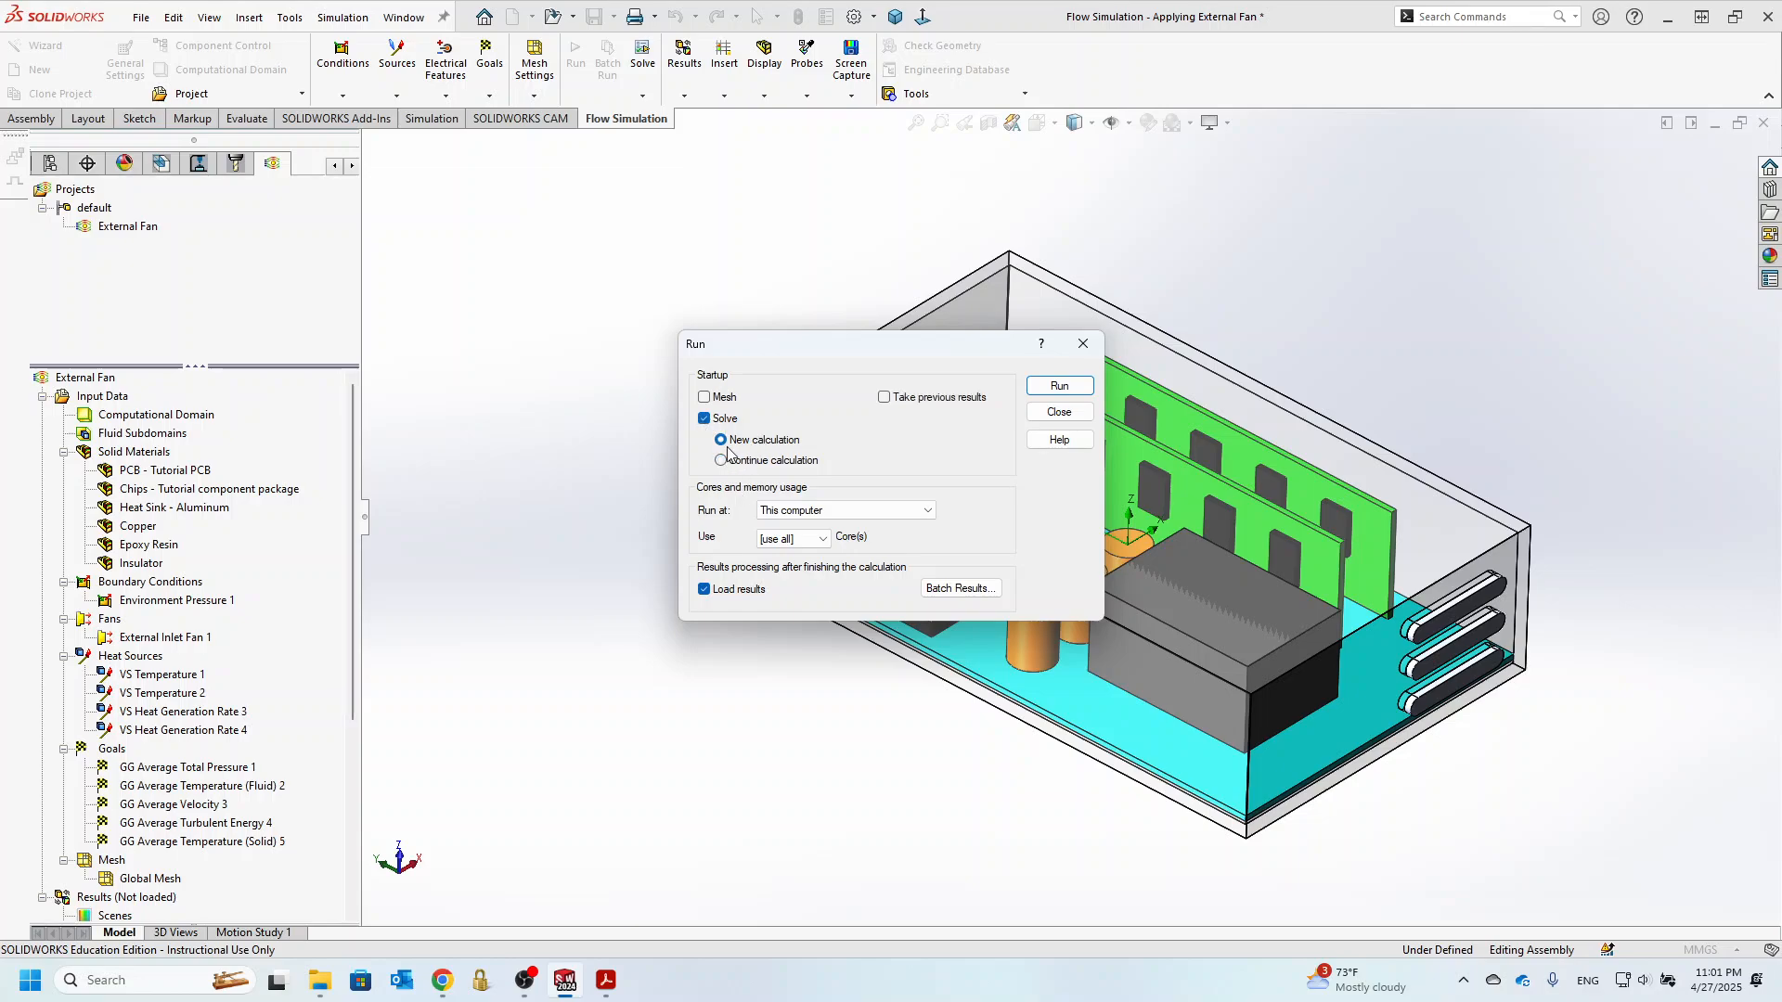
click(1058, 385)
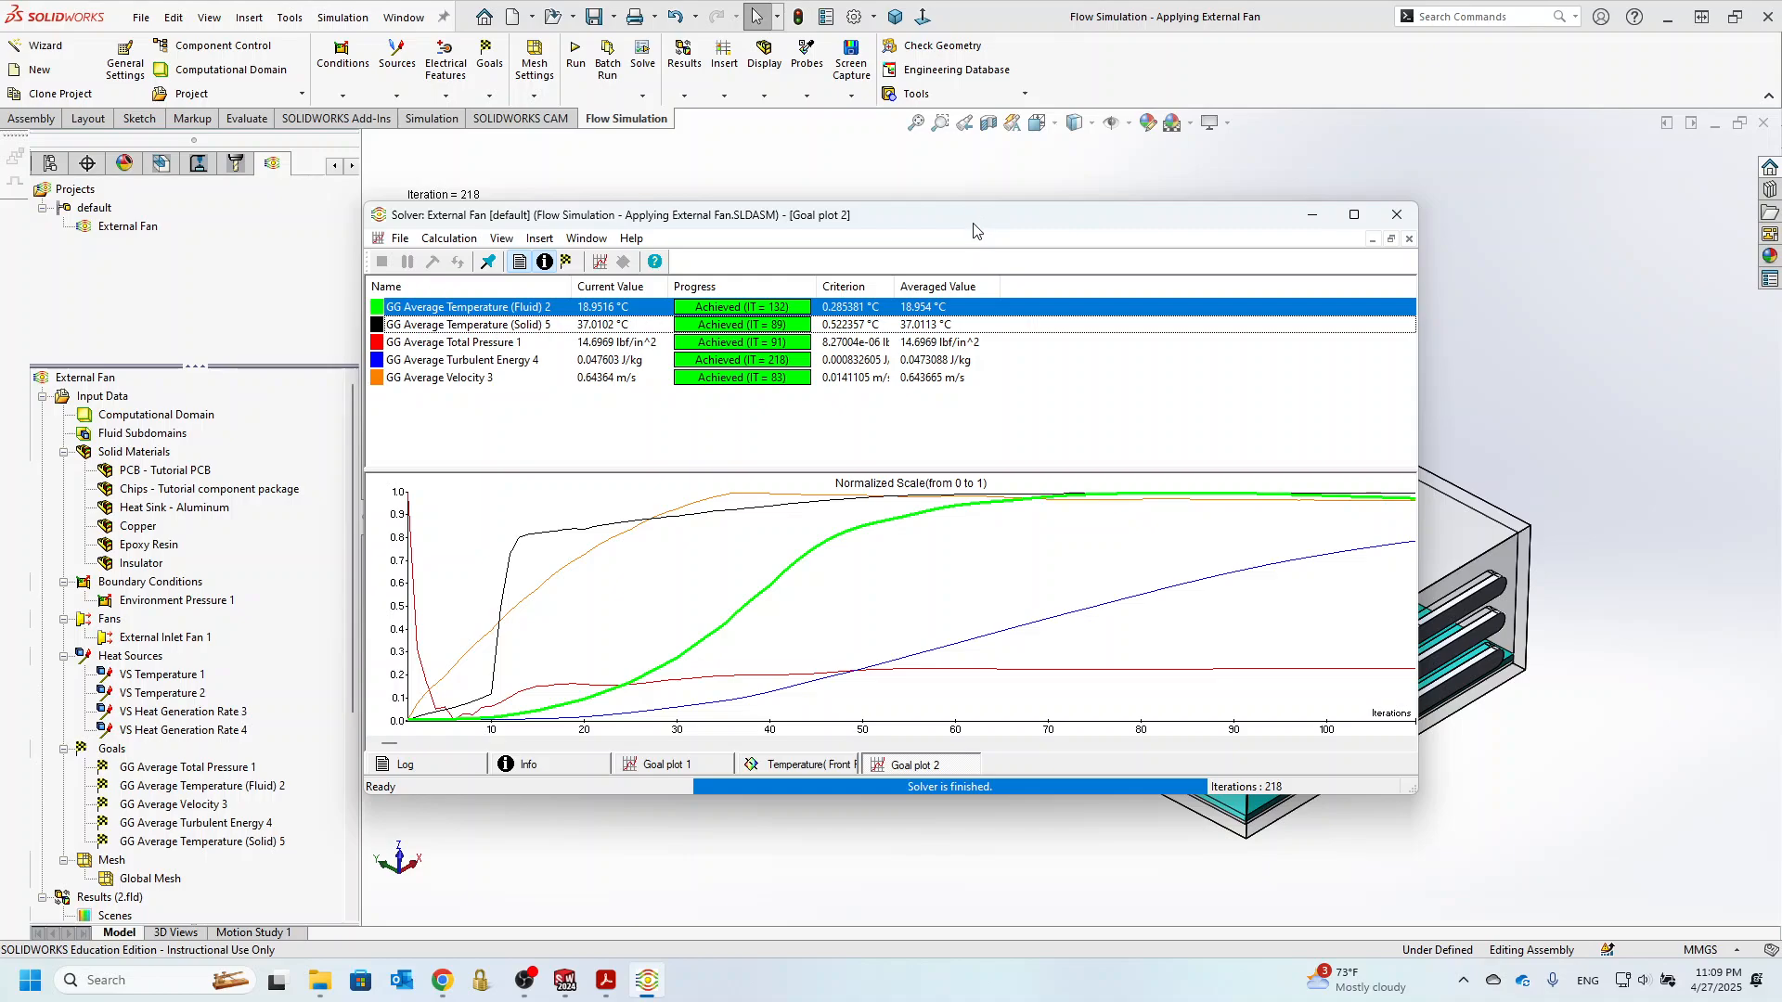
drag(975, 223, 933, 266)
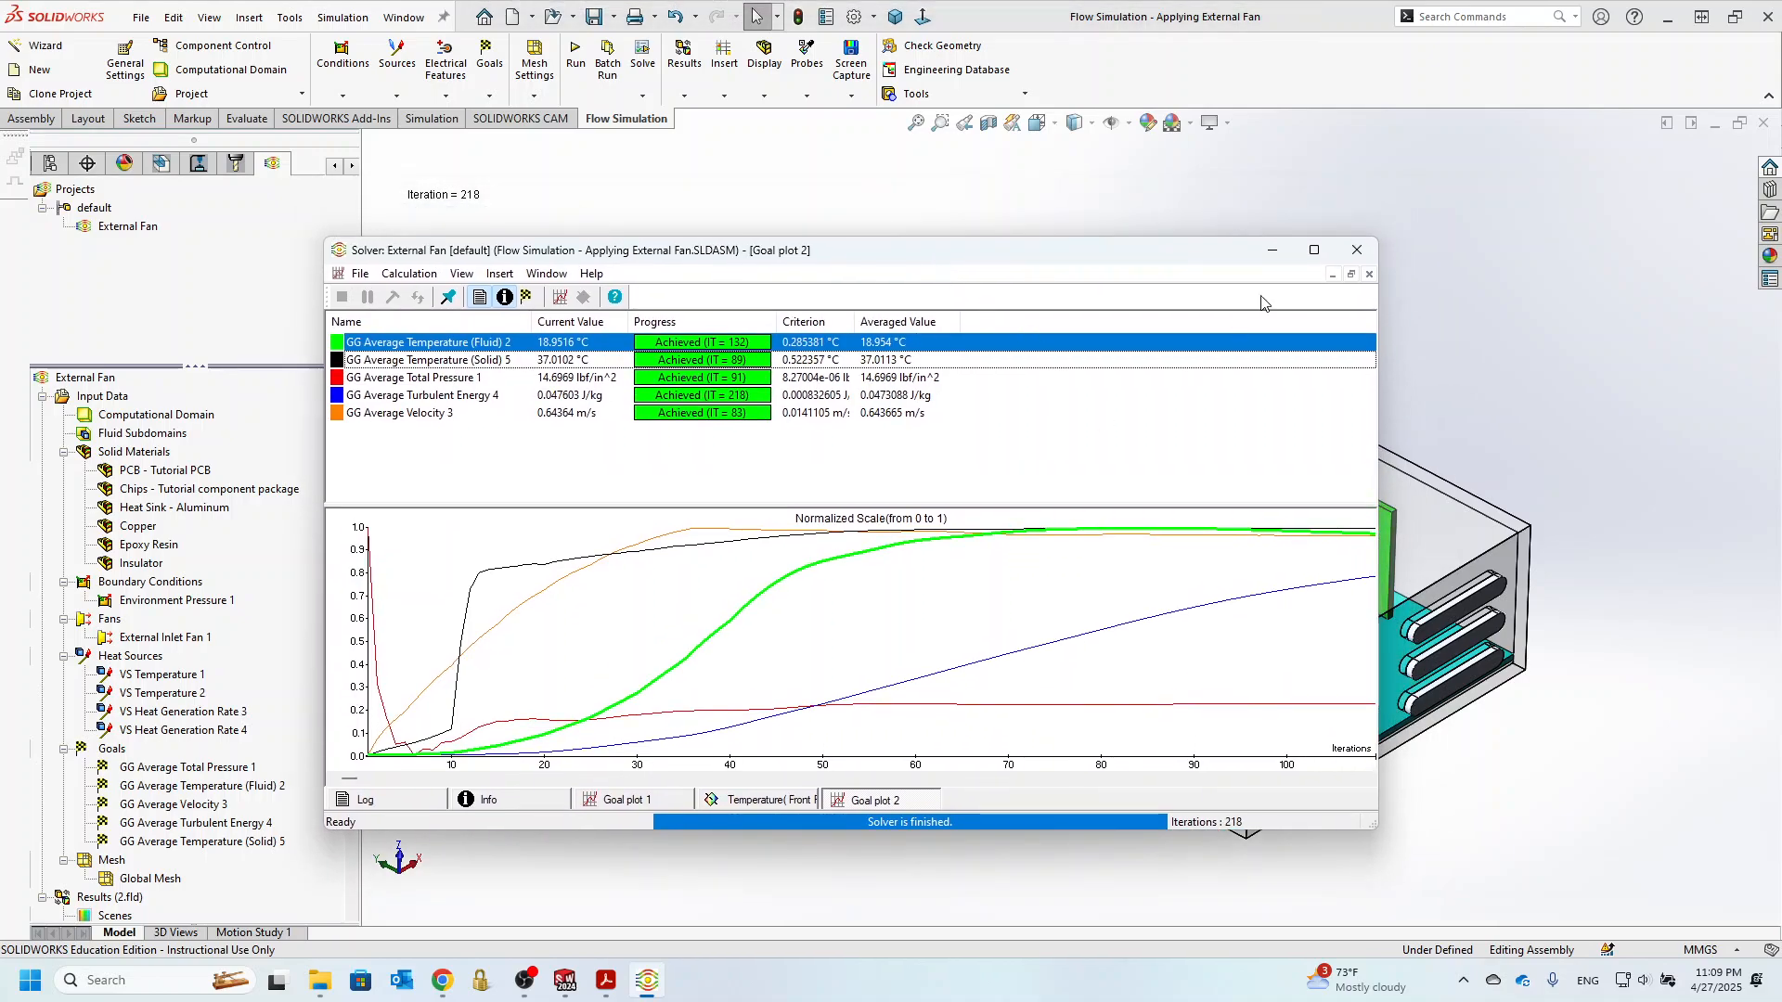
click(1345, 251)
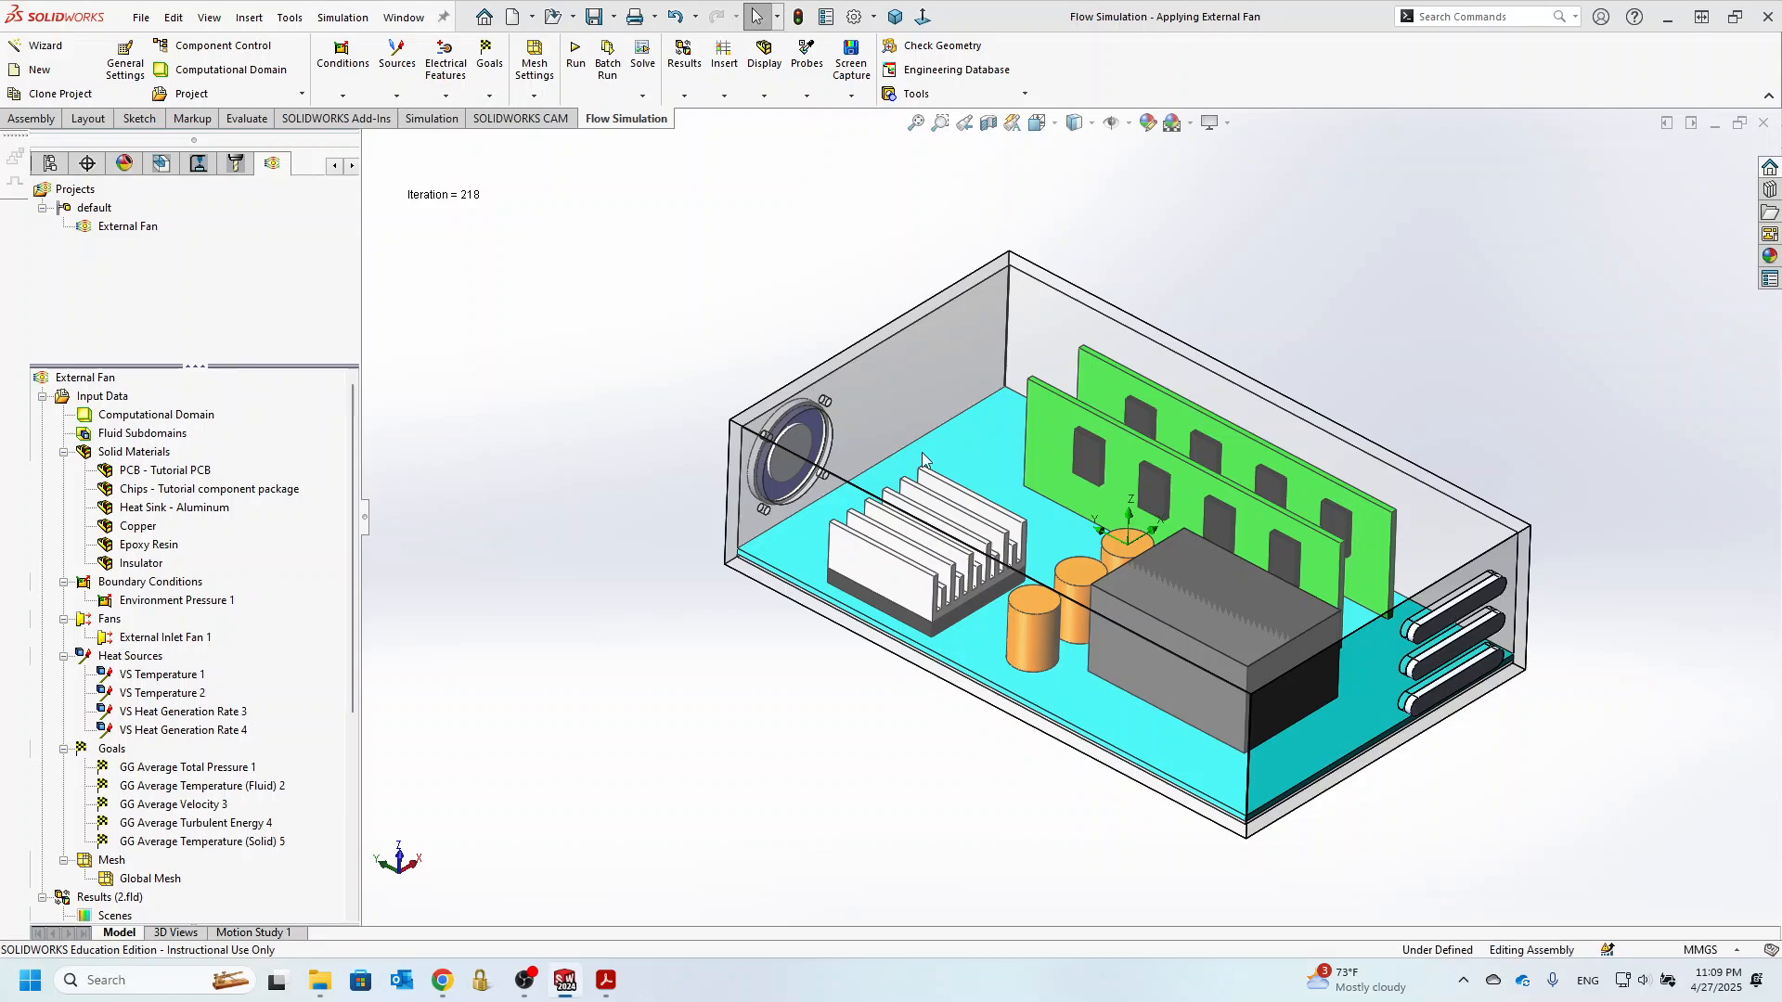
- Show Cut Plot 1 and inspect the air velocity contours and vectors around the fan inlet and heat sink
scroll(158, 785, down, 5)
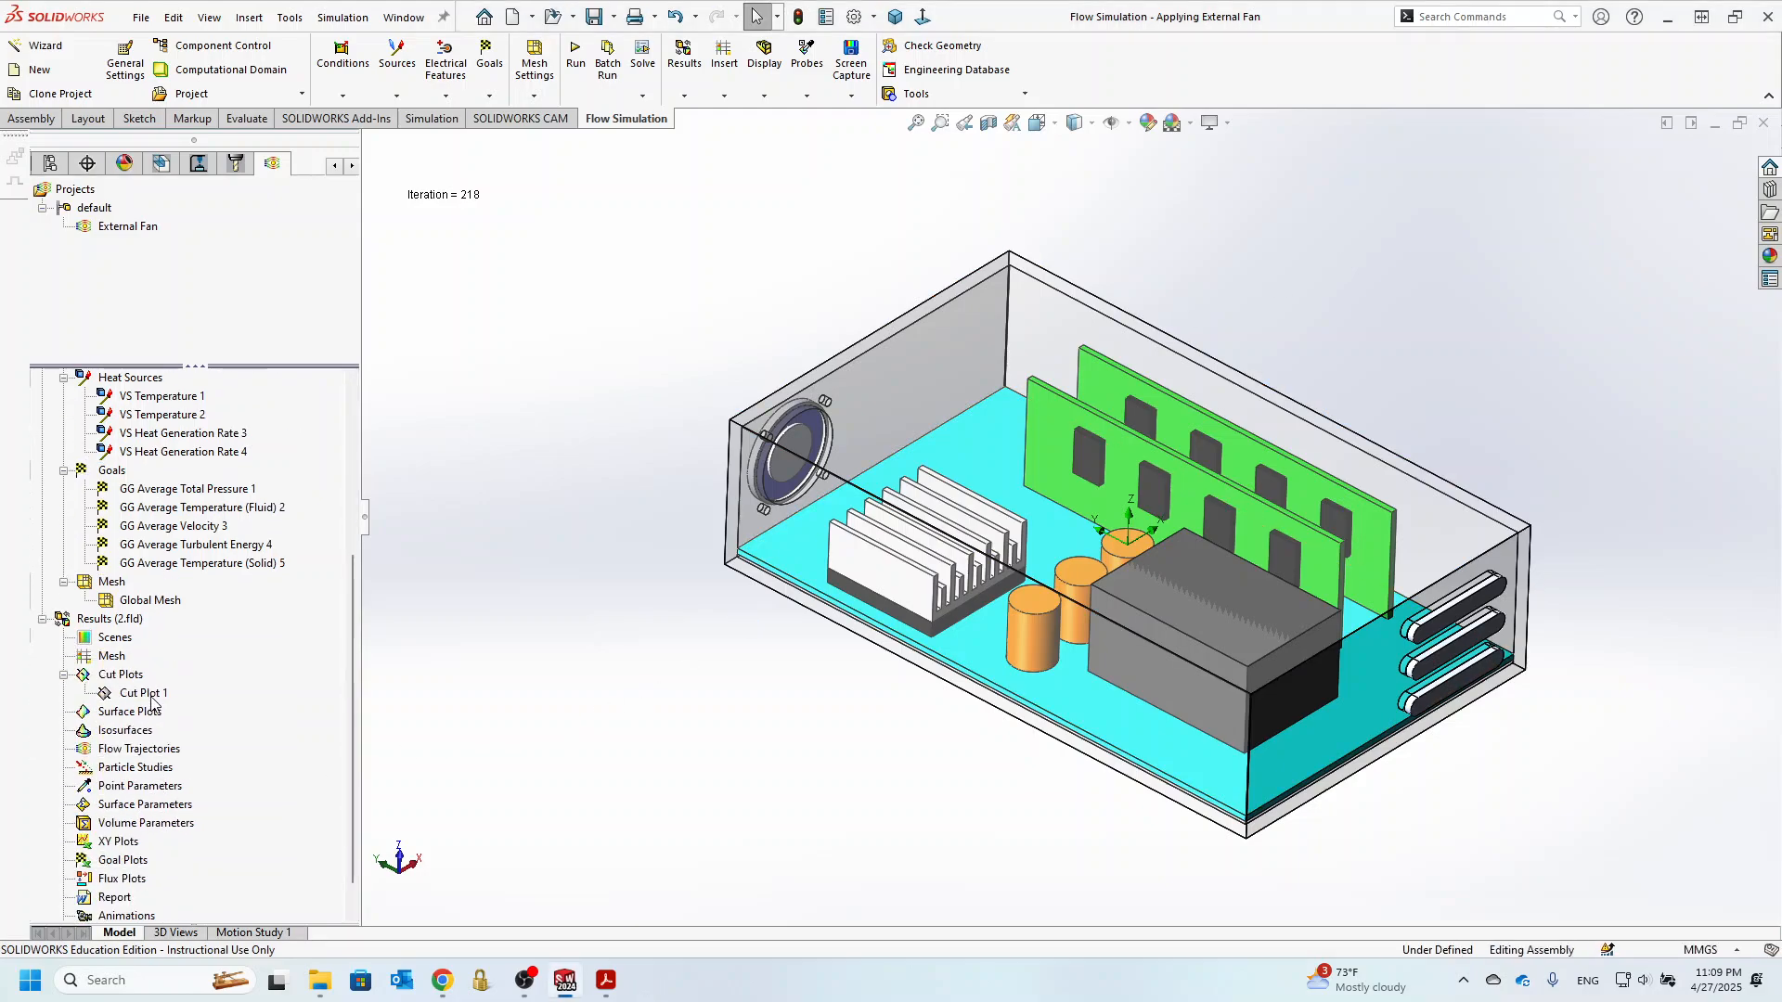
right_click(153, 697)
click(220, 464)
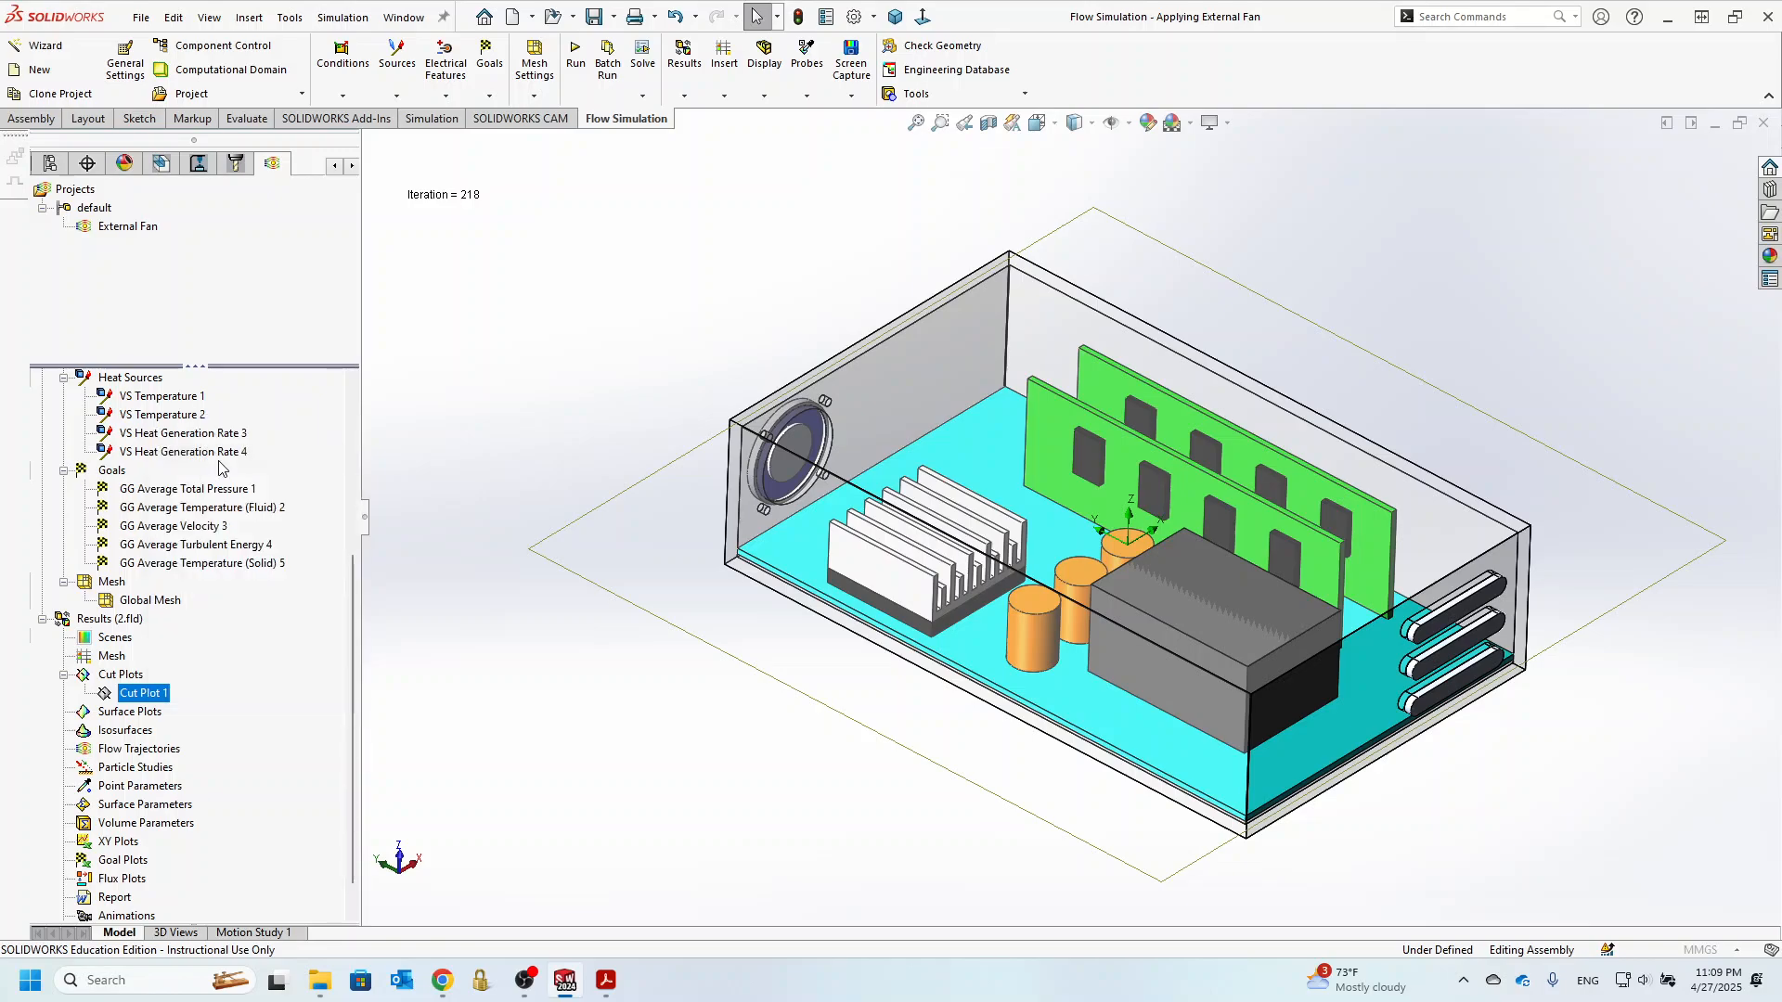
scroll(834, 492, down, 5)
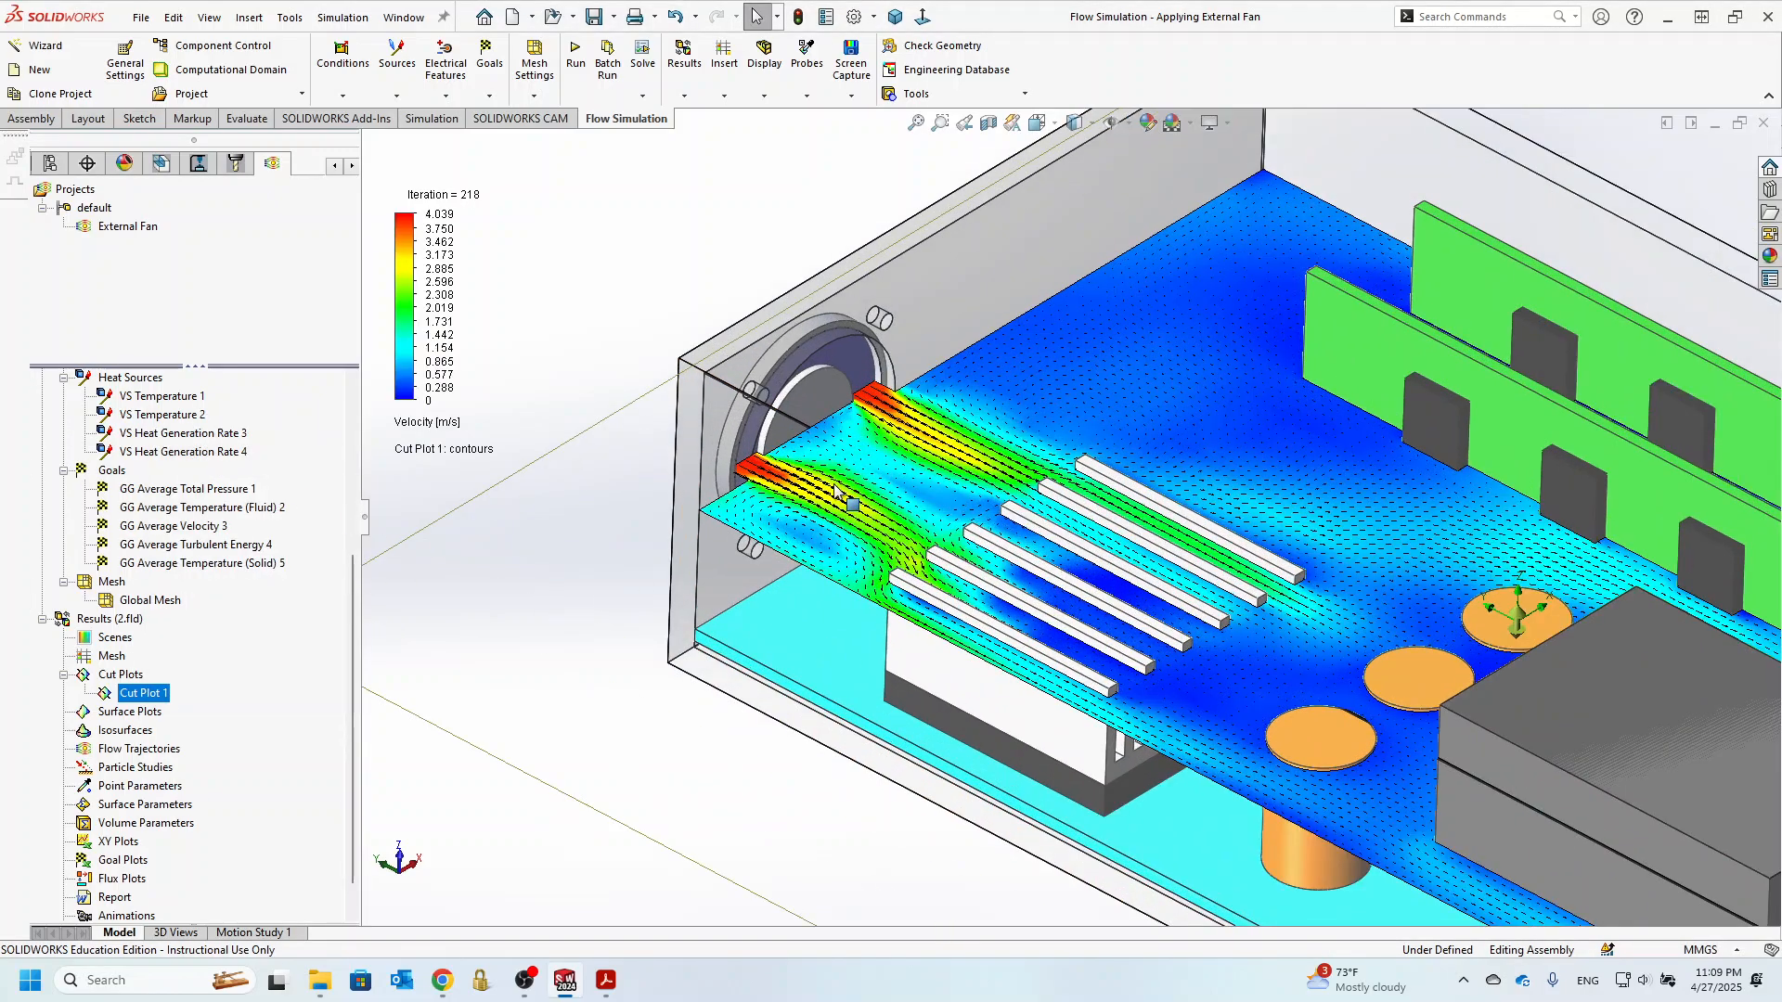
scroll(833, 492, down, 3)
scroll(834, 492, up, 2)
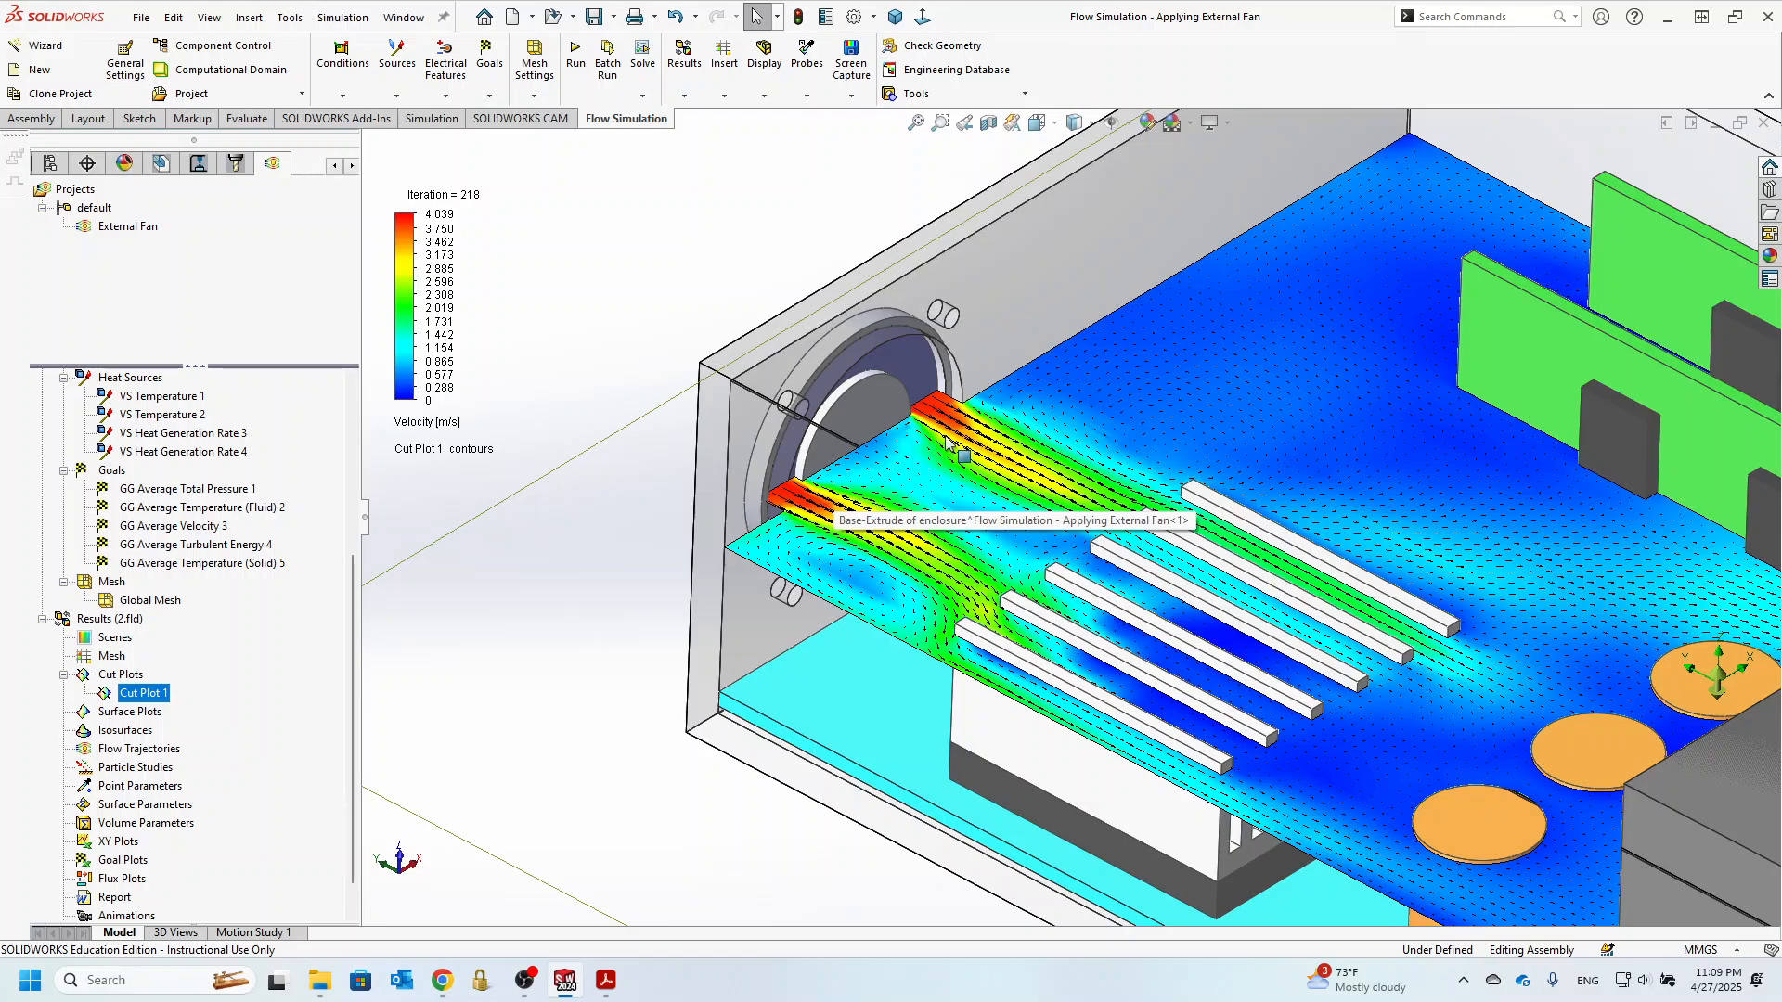
scroll(948, 445, up, 1)
- Check the required results in the PCB with Fan PDF and switch the cut plot's displayed parameter to Temperature (Fluid)
click(605, 980)
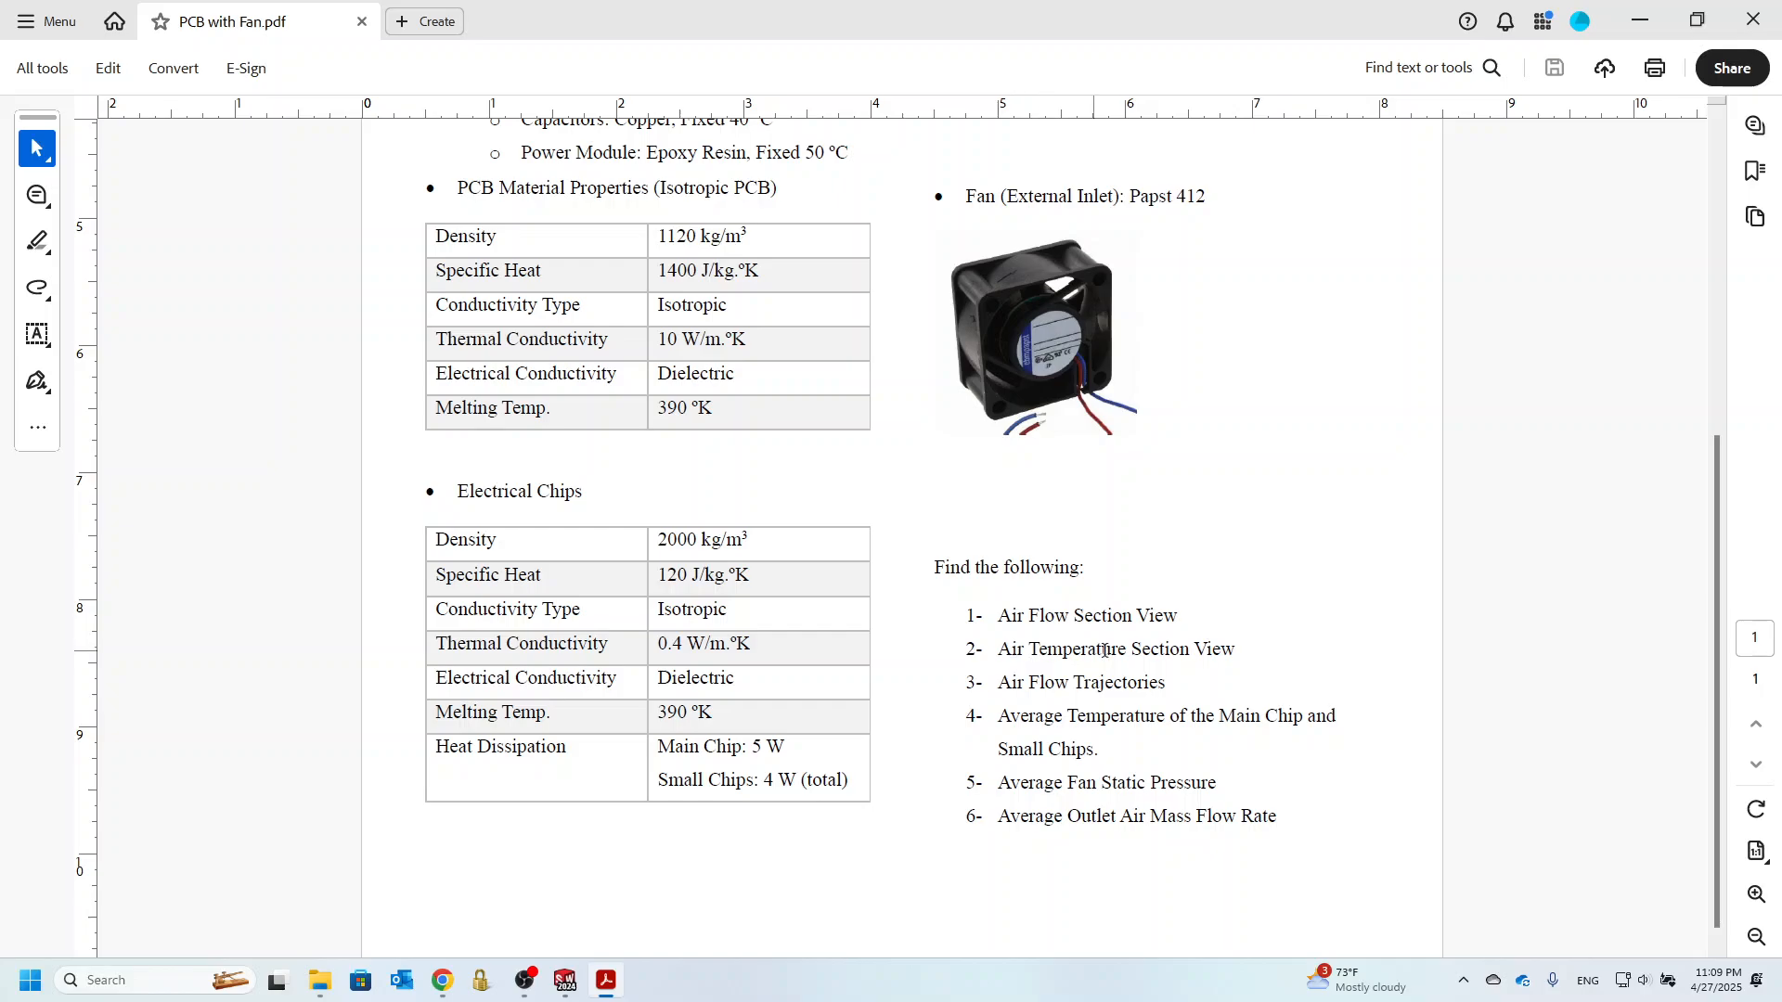
click(1639, 20)
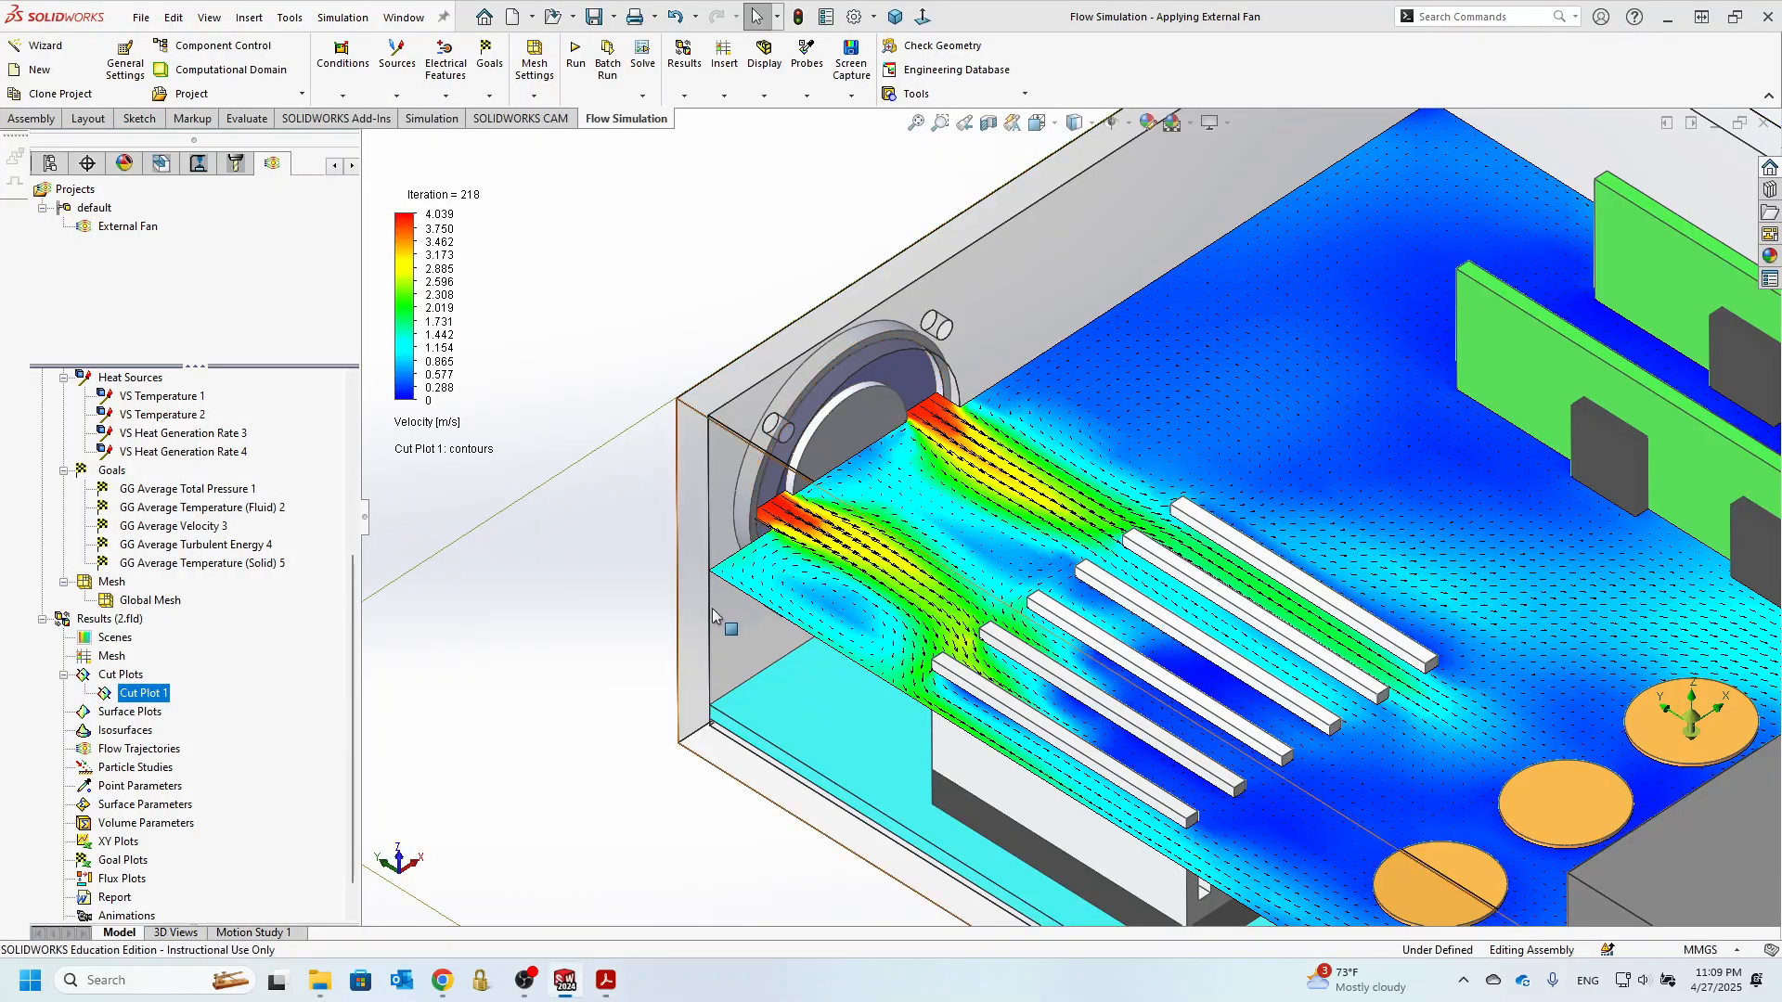
click(445, 429)
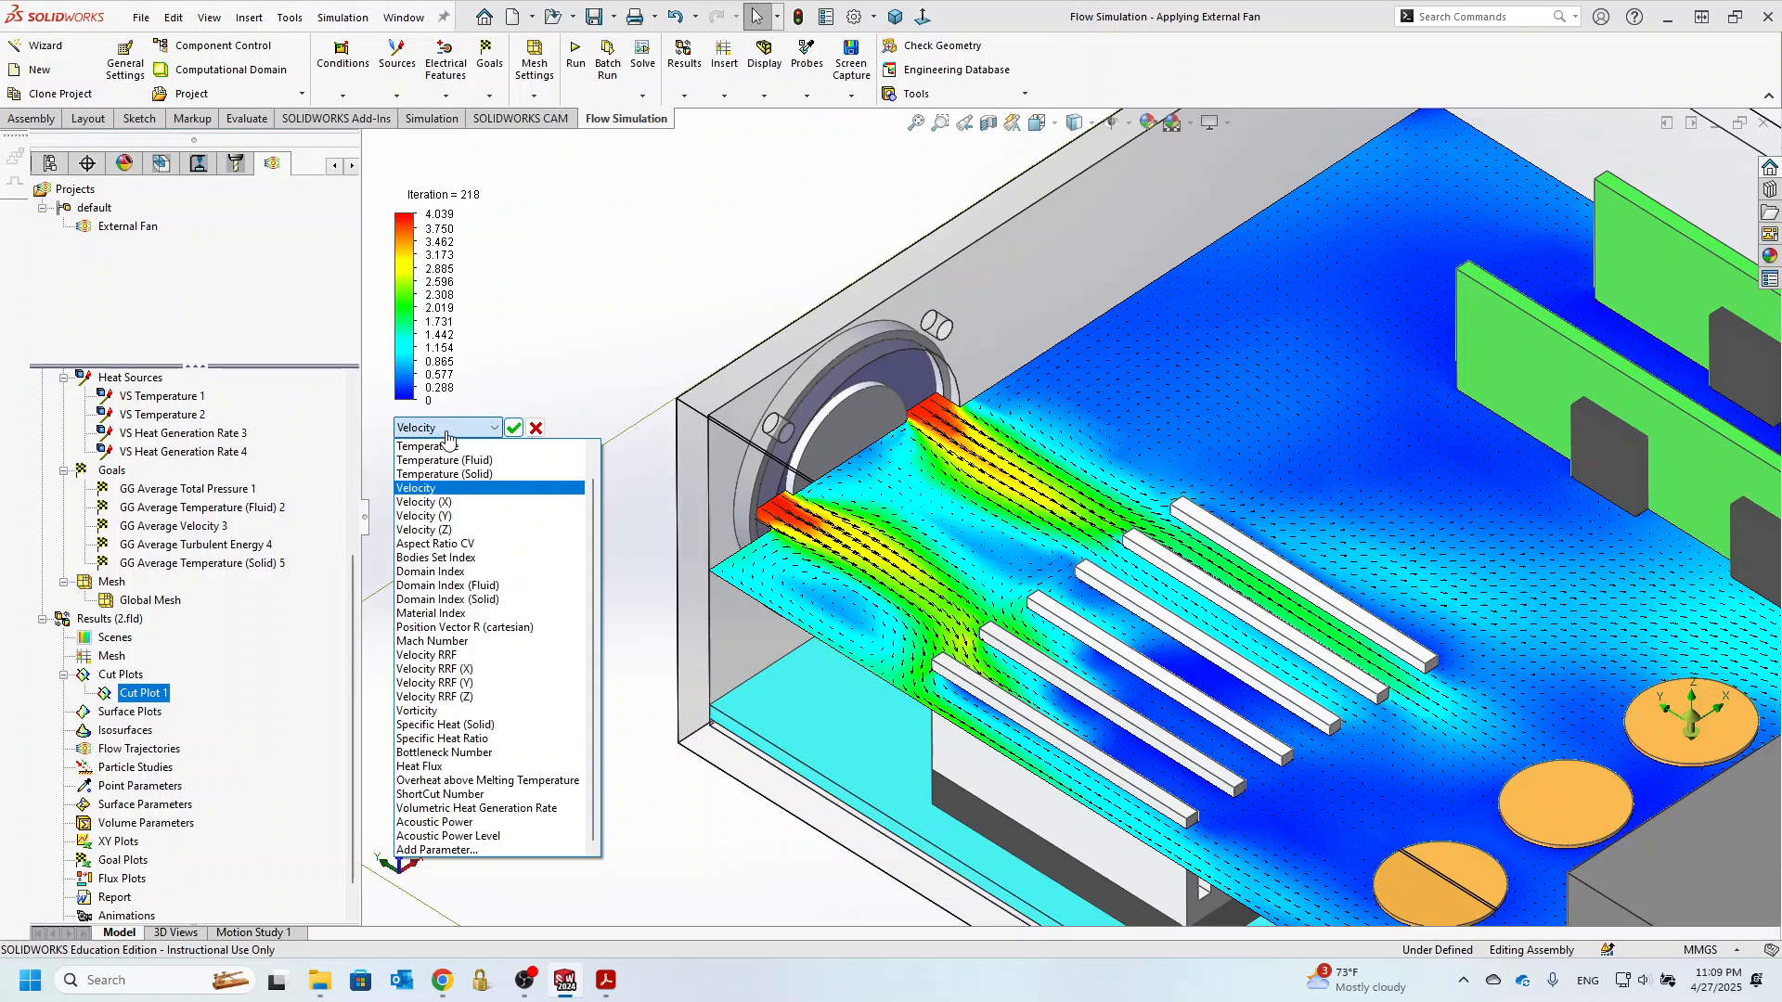
click(467, 452)
click(515, 430)
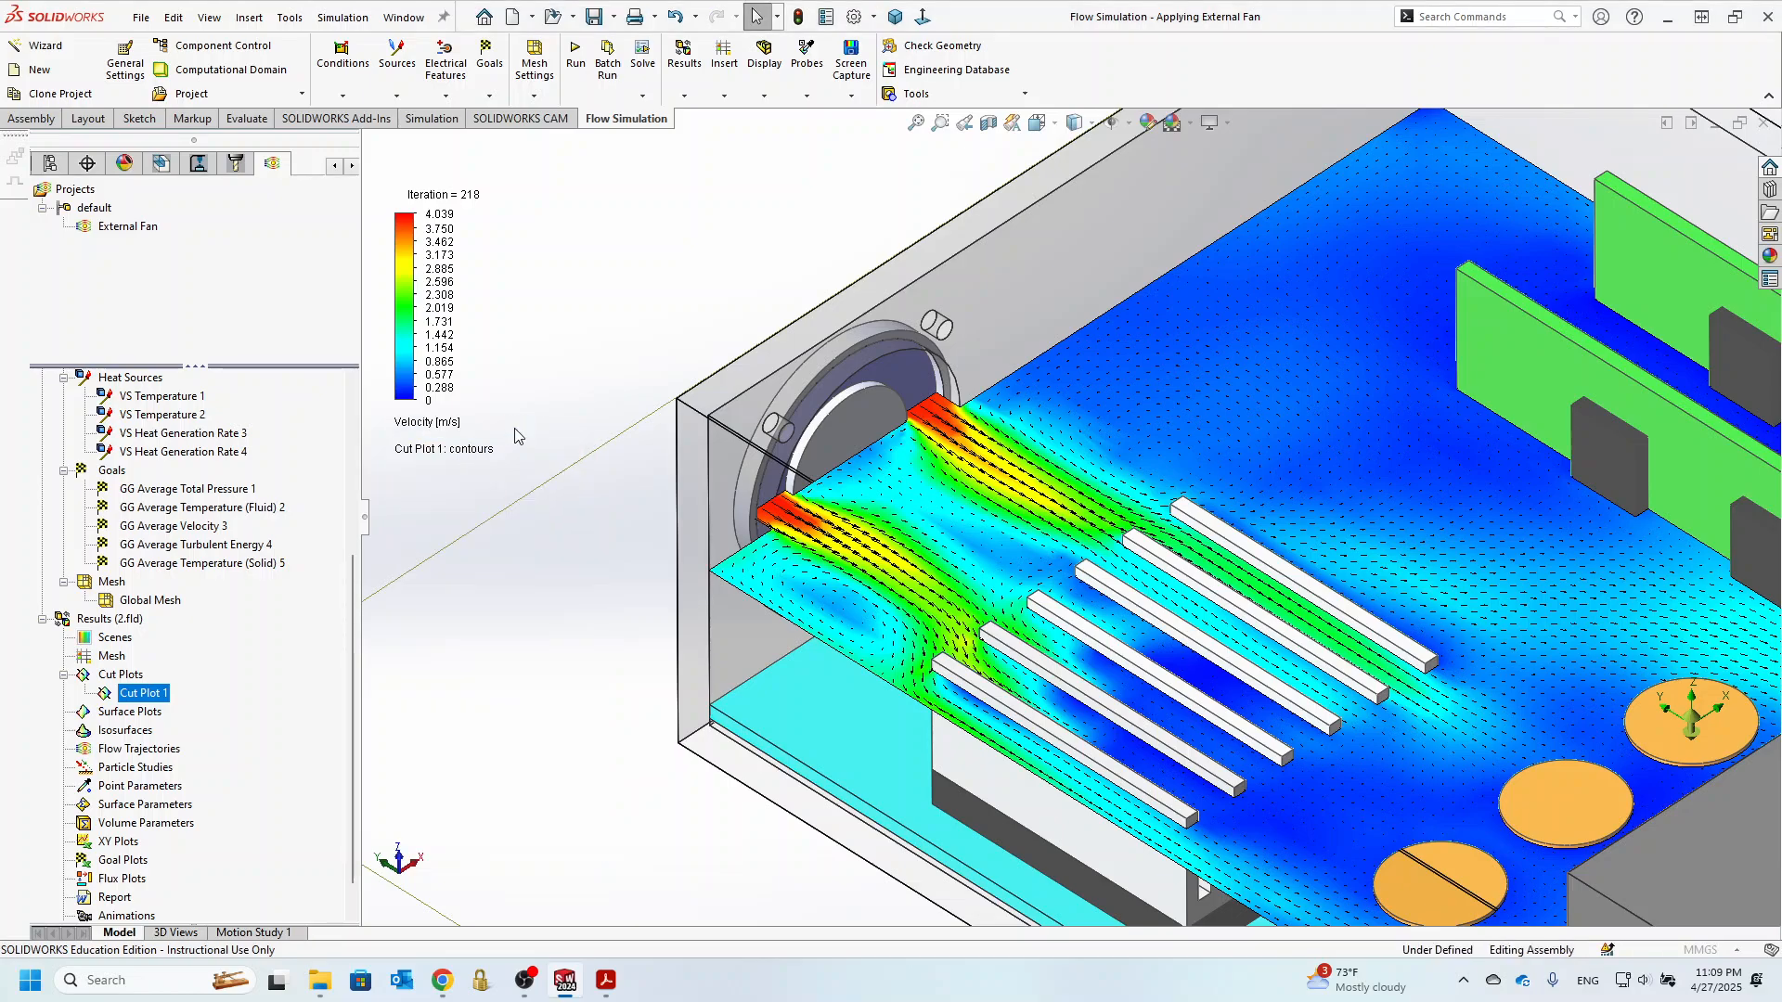
- Examine the fluid temperature distribution around the fan inlet, heat sink, circuit boards, power module, and outlet slots
scroll(896, 673, up, 2)
scroll(895, 666, up, 1)
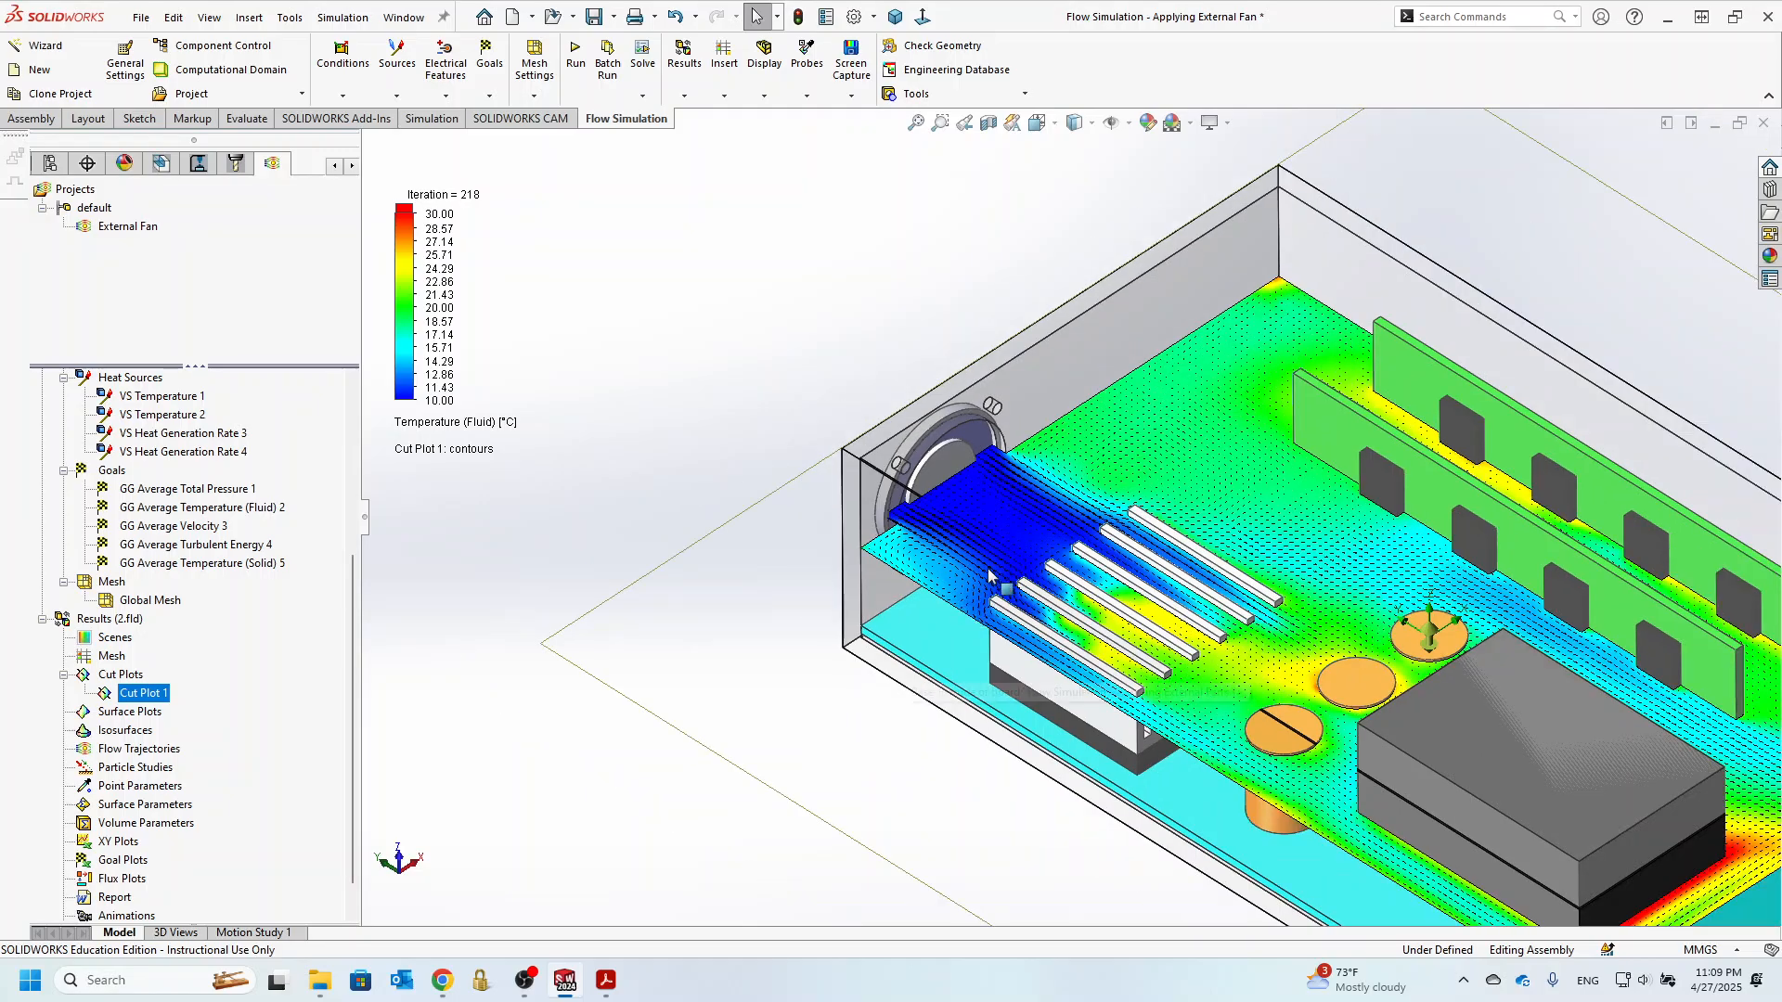
middle_drag(1000, 492, 967, 555)
scroll(967, 555, down, 3)
scroll(967, 555, down, 2)
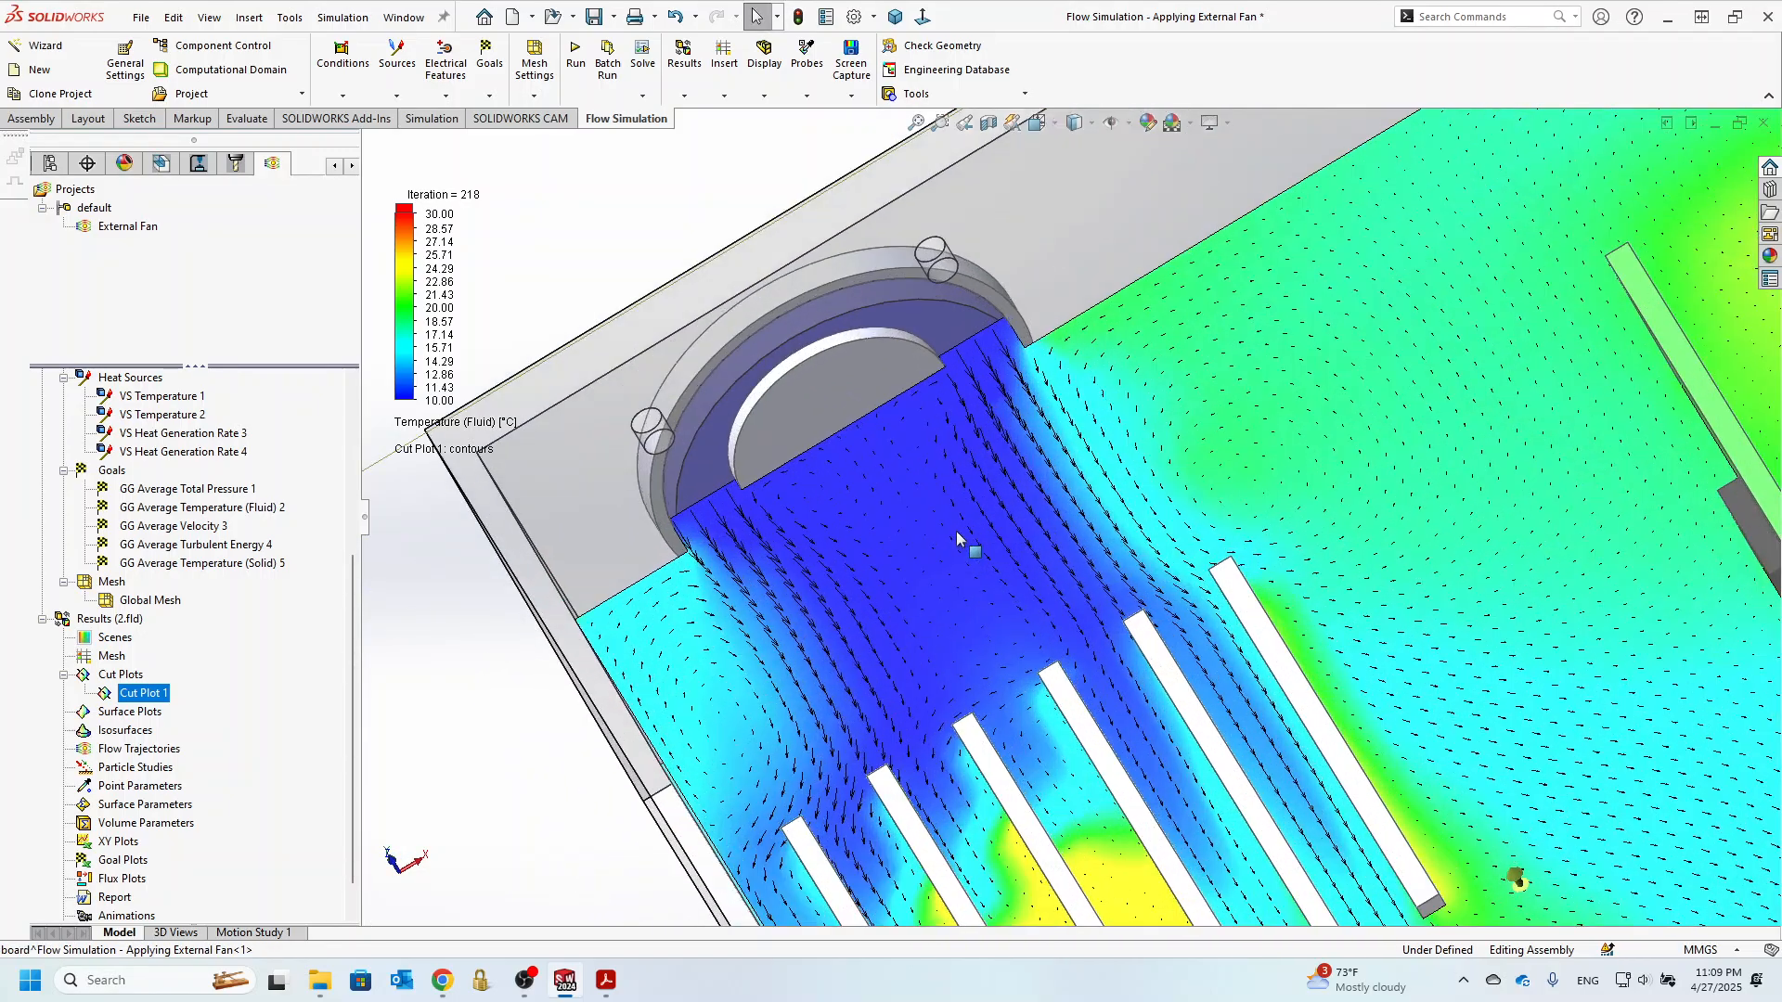
scroll(966, 486, up, 4)
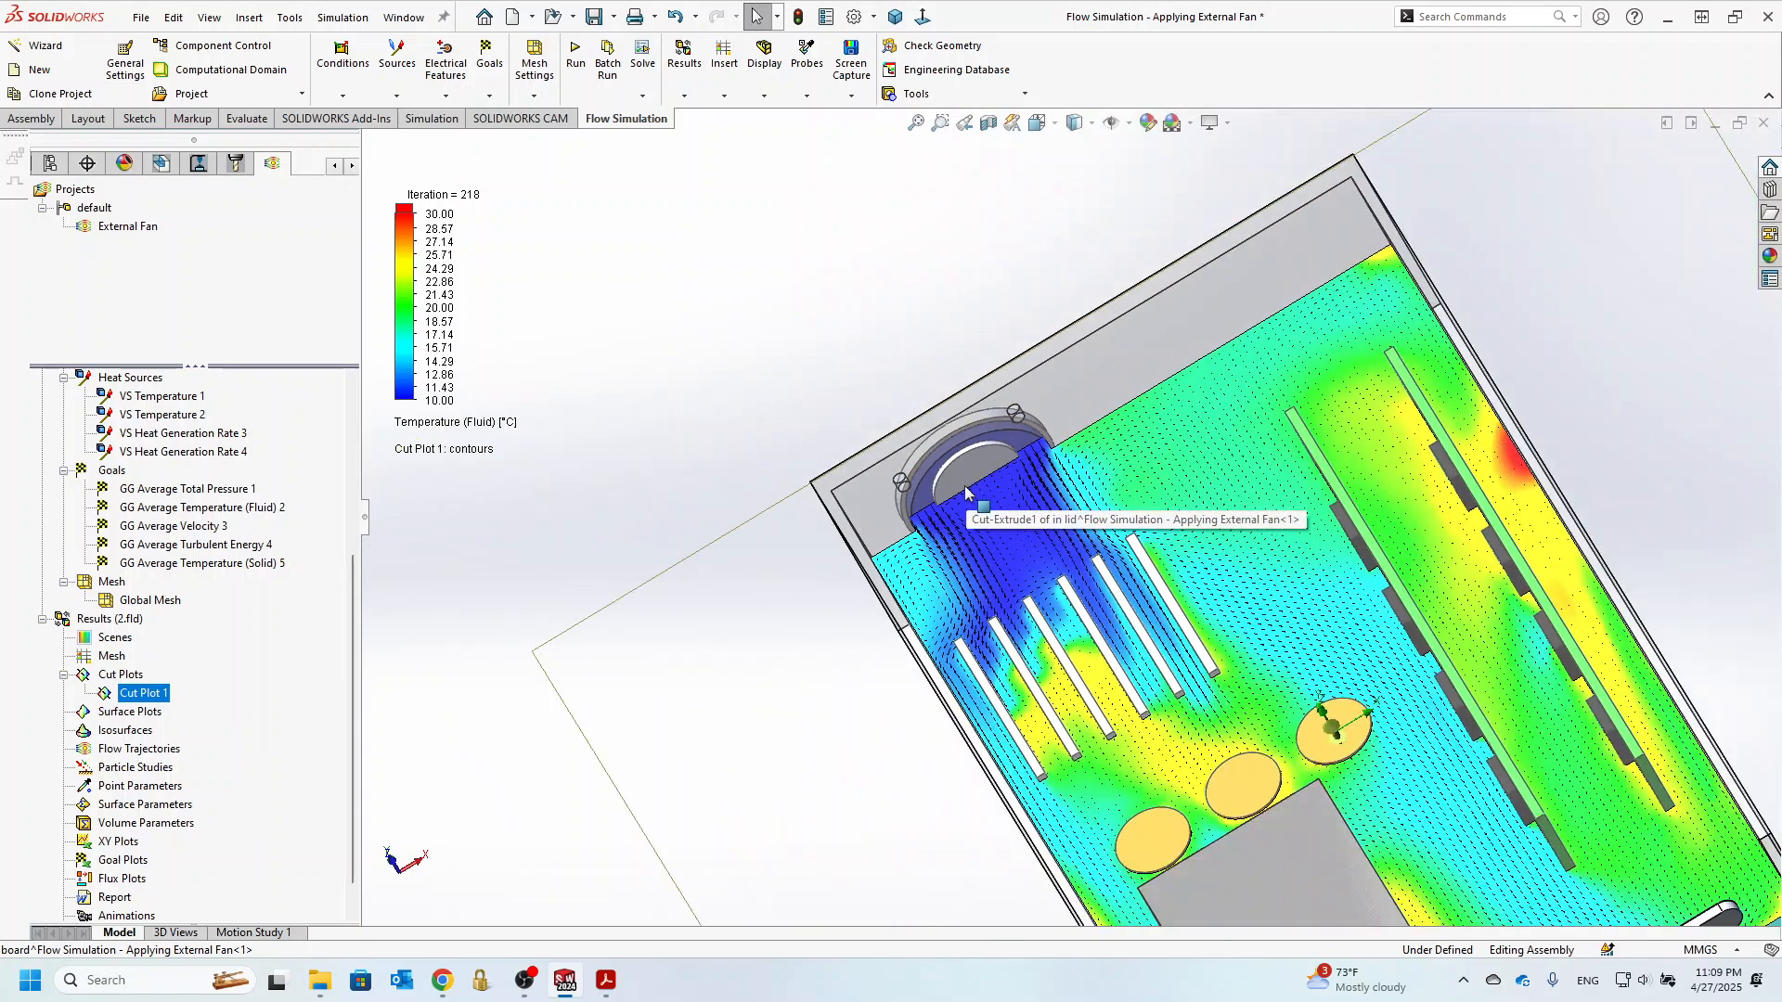
middle_drag(1043, 612, 1037, 568)
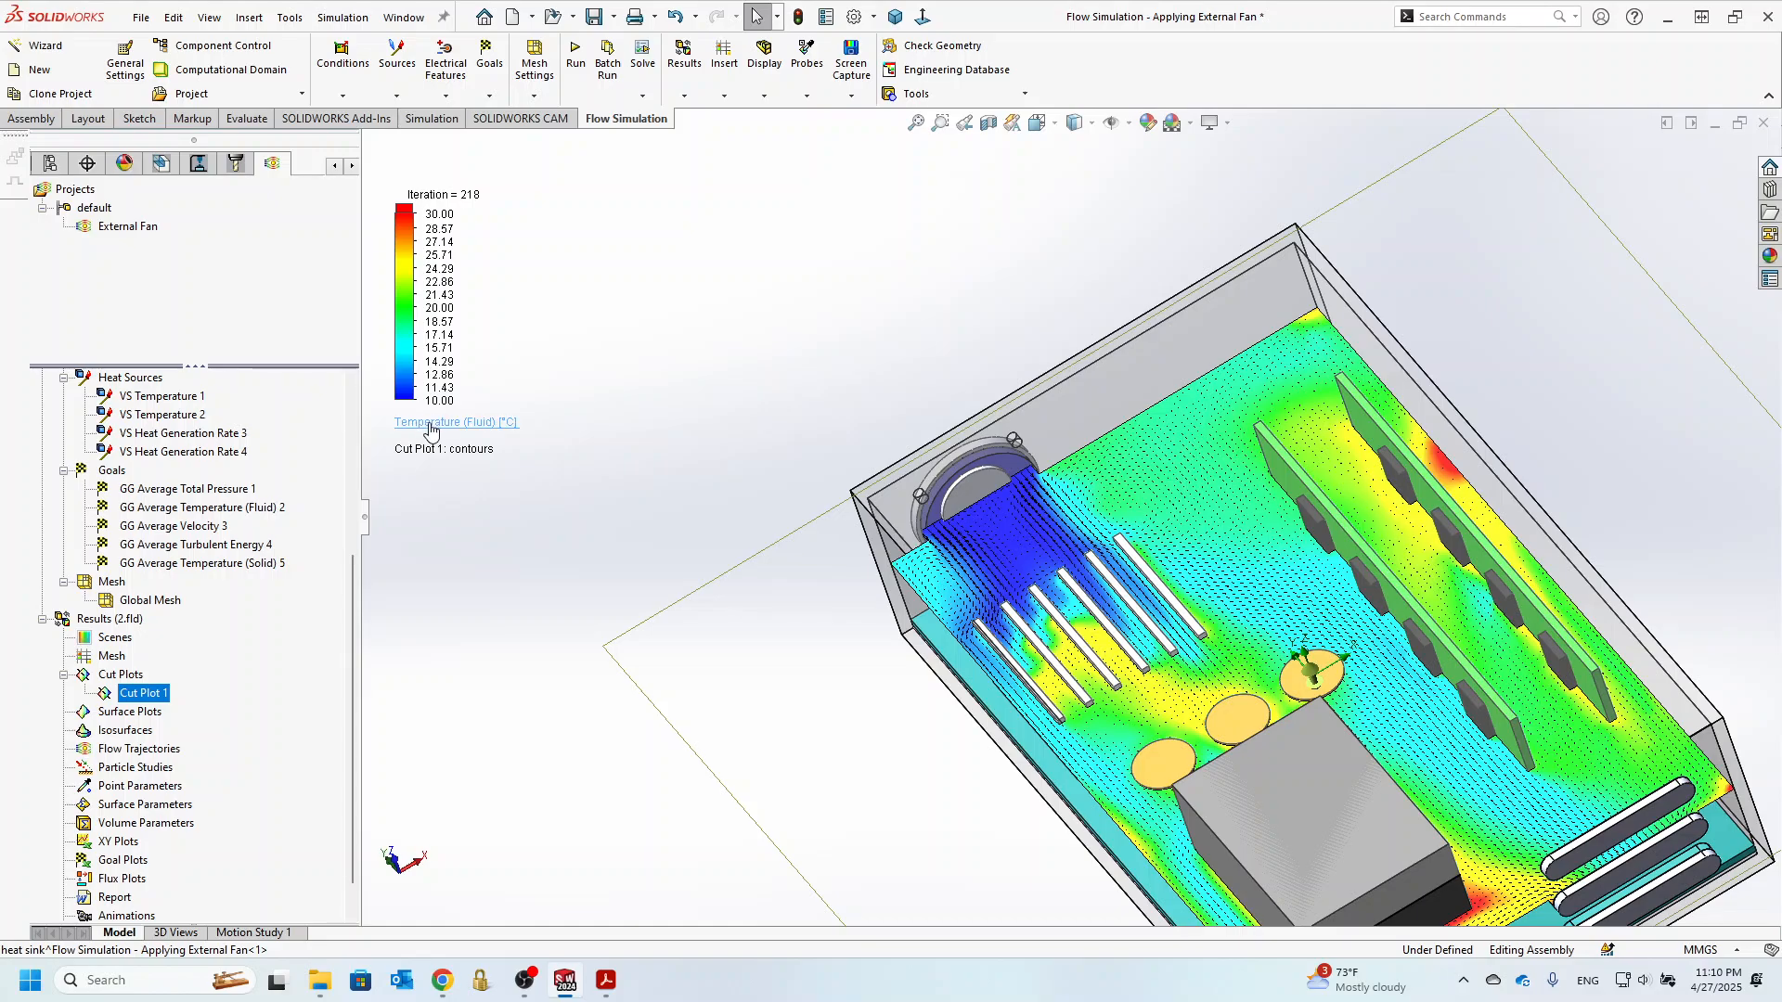
scroll(993, 518, down, 5)
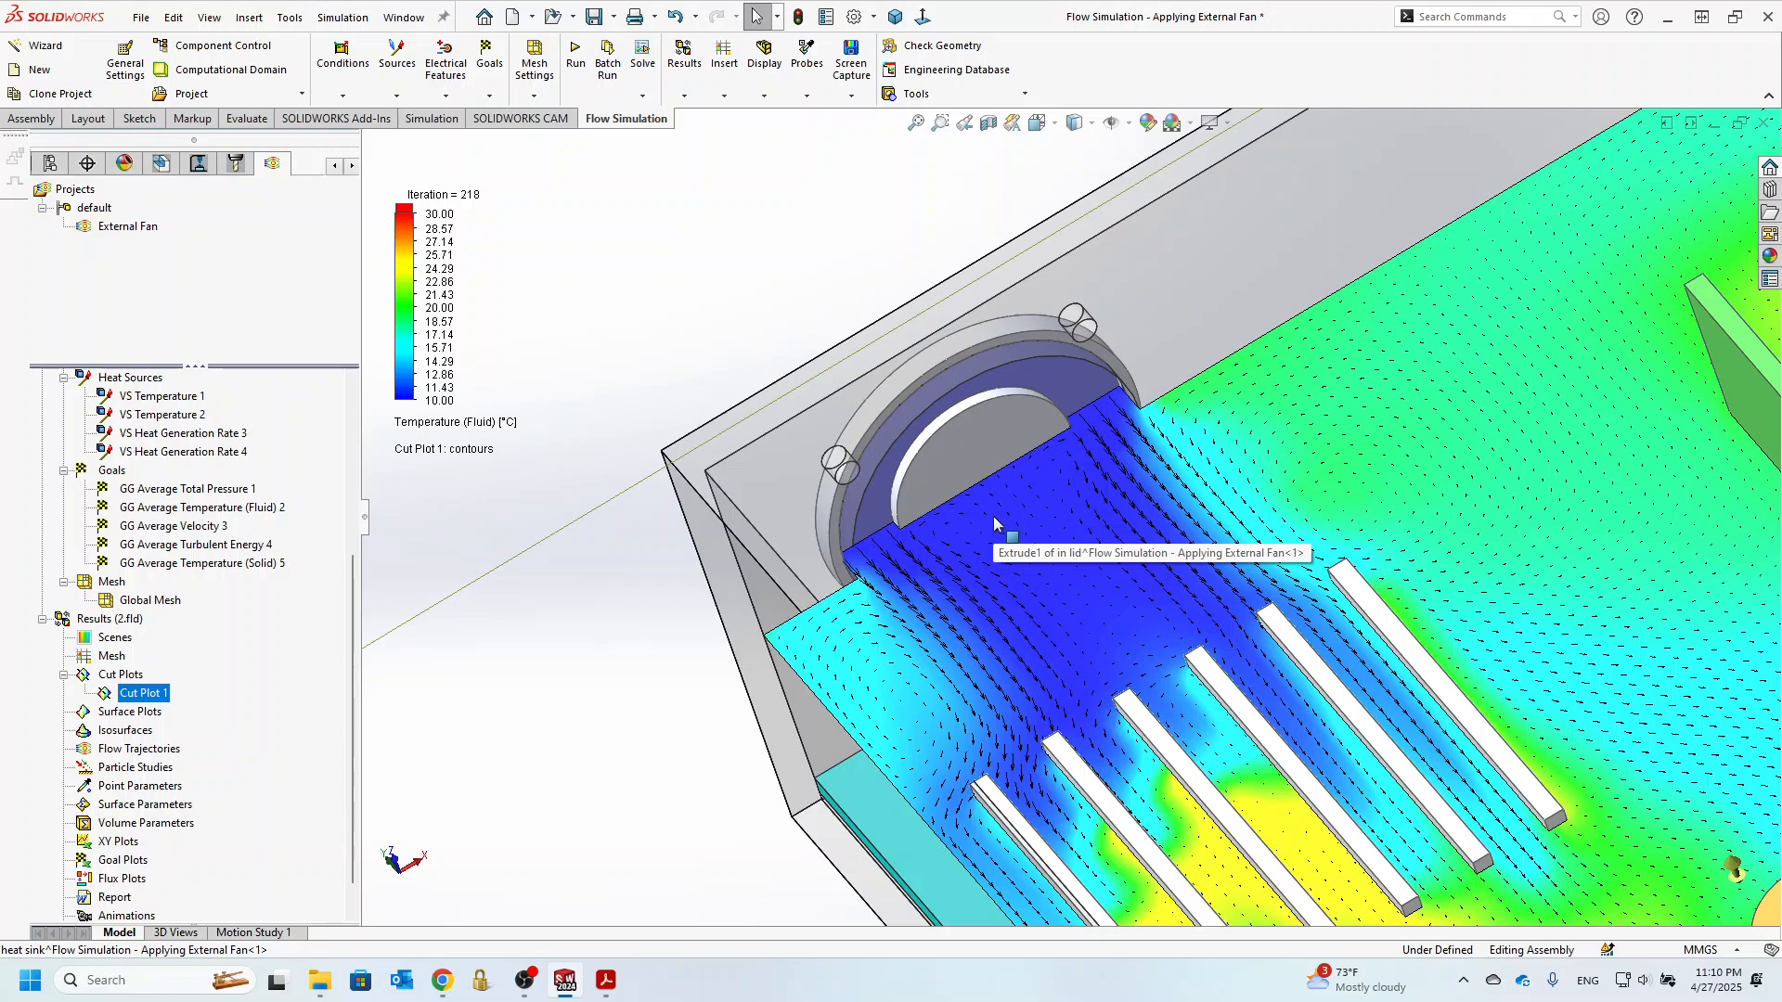
middle_drag(993, 518, 1024, 579)
scroll(900, 559, up, 4)
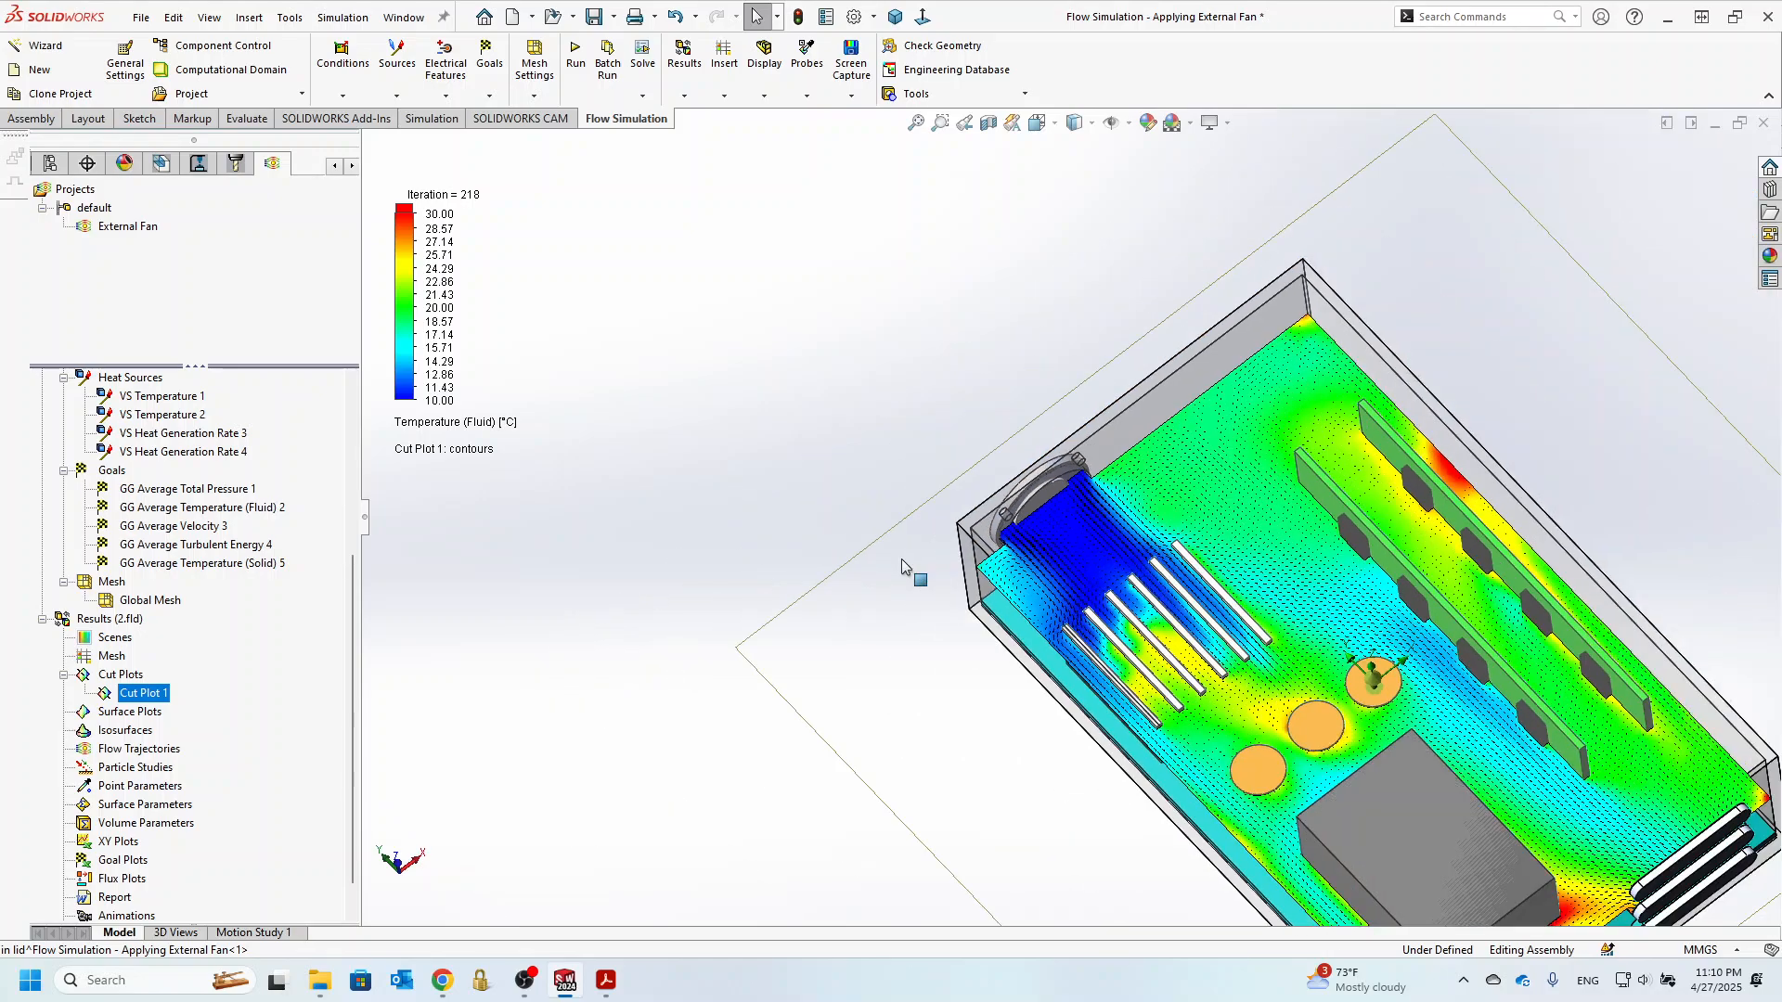
scroll(1081, 549, down, 3)
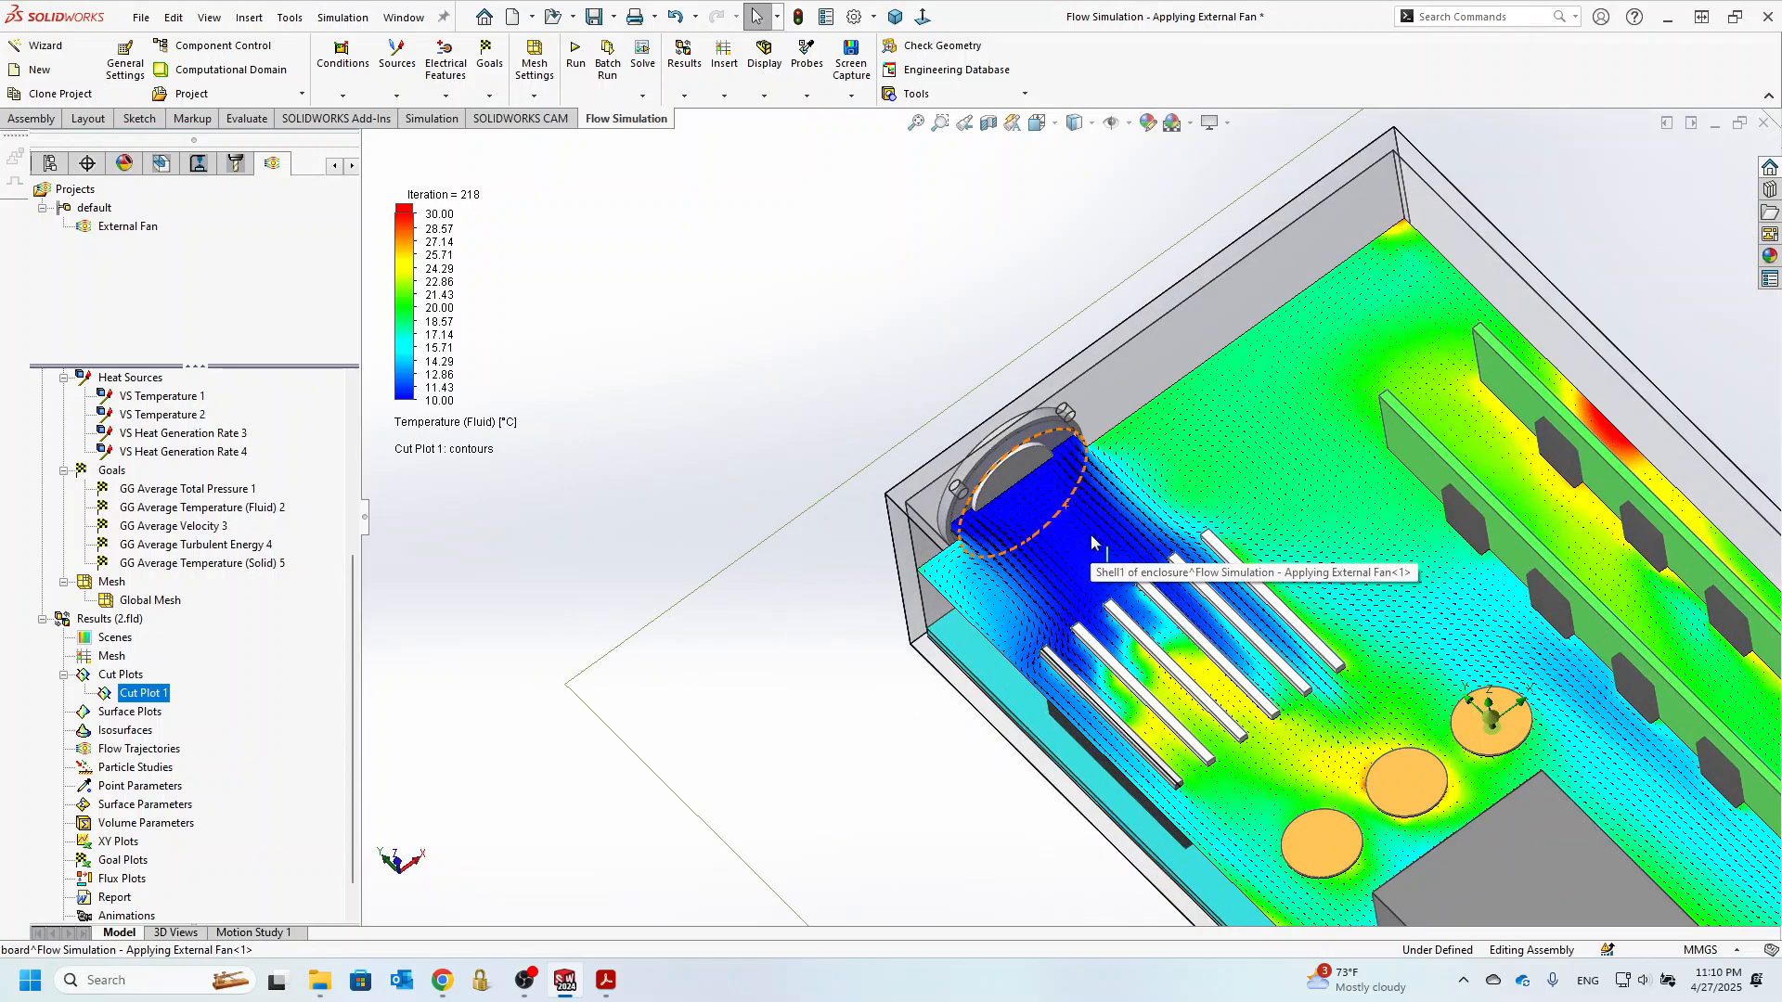
scroll(1090, 539, up, 2)
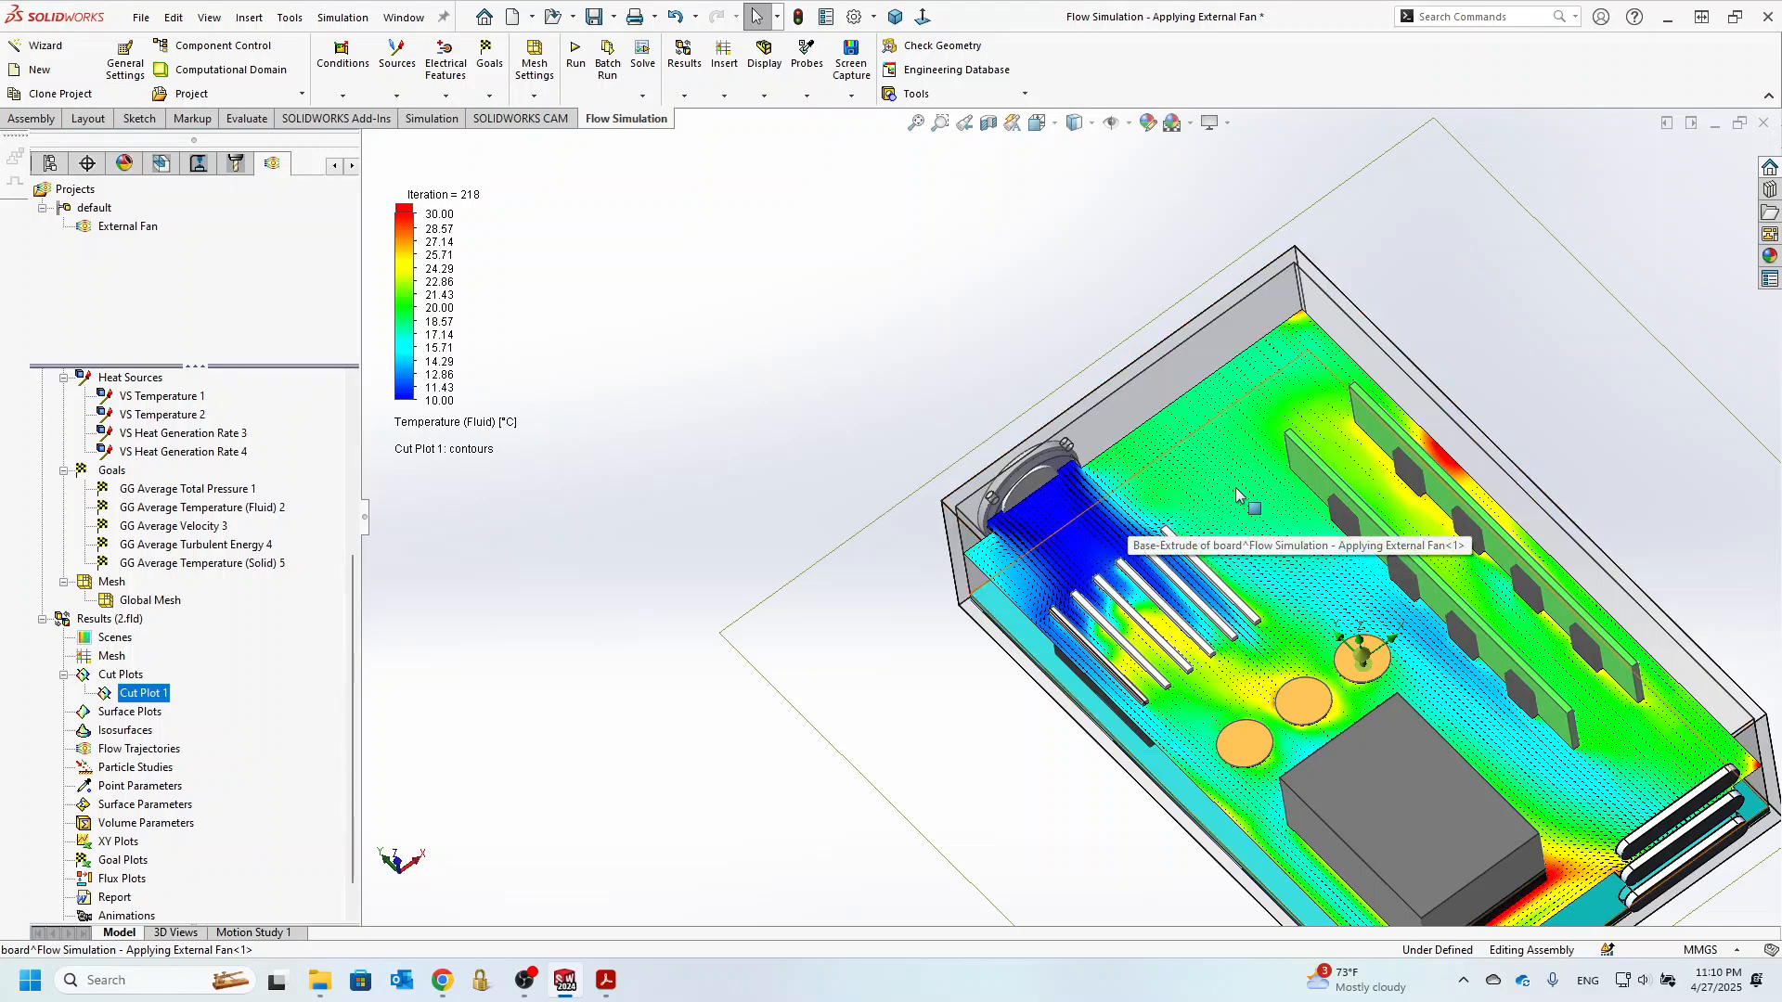
scroll(1325, 715, down, 6)
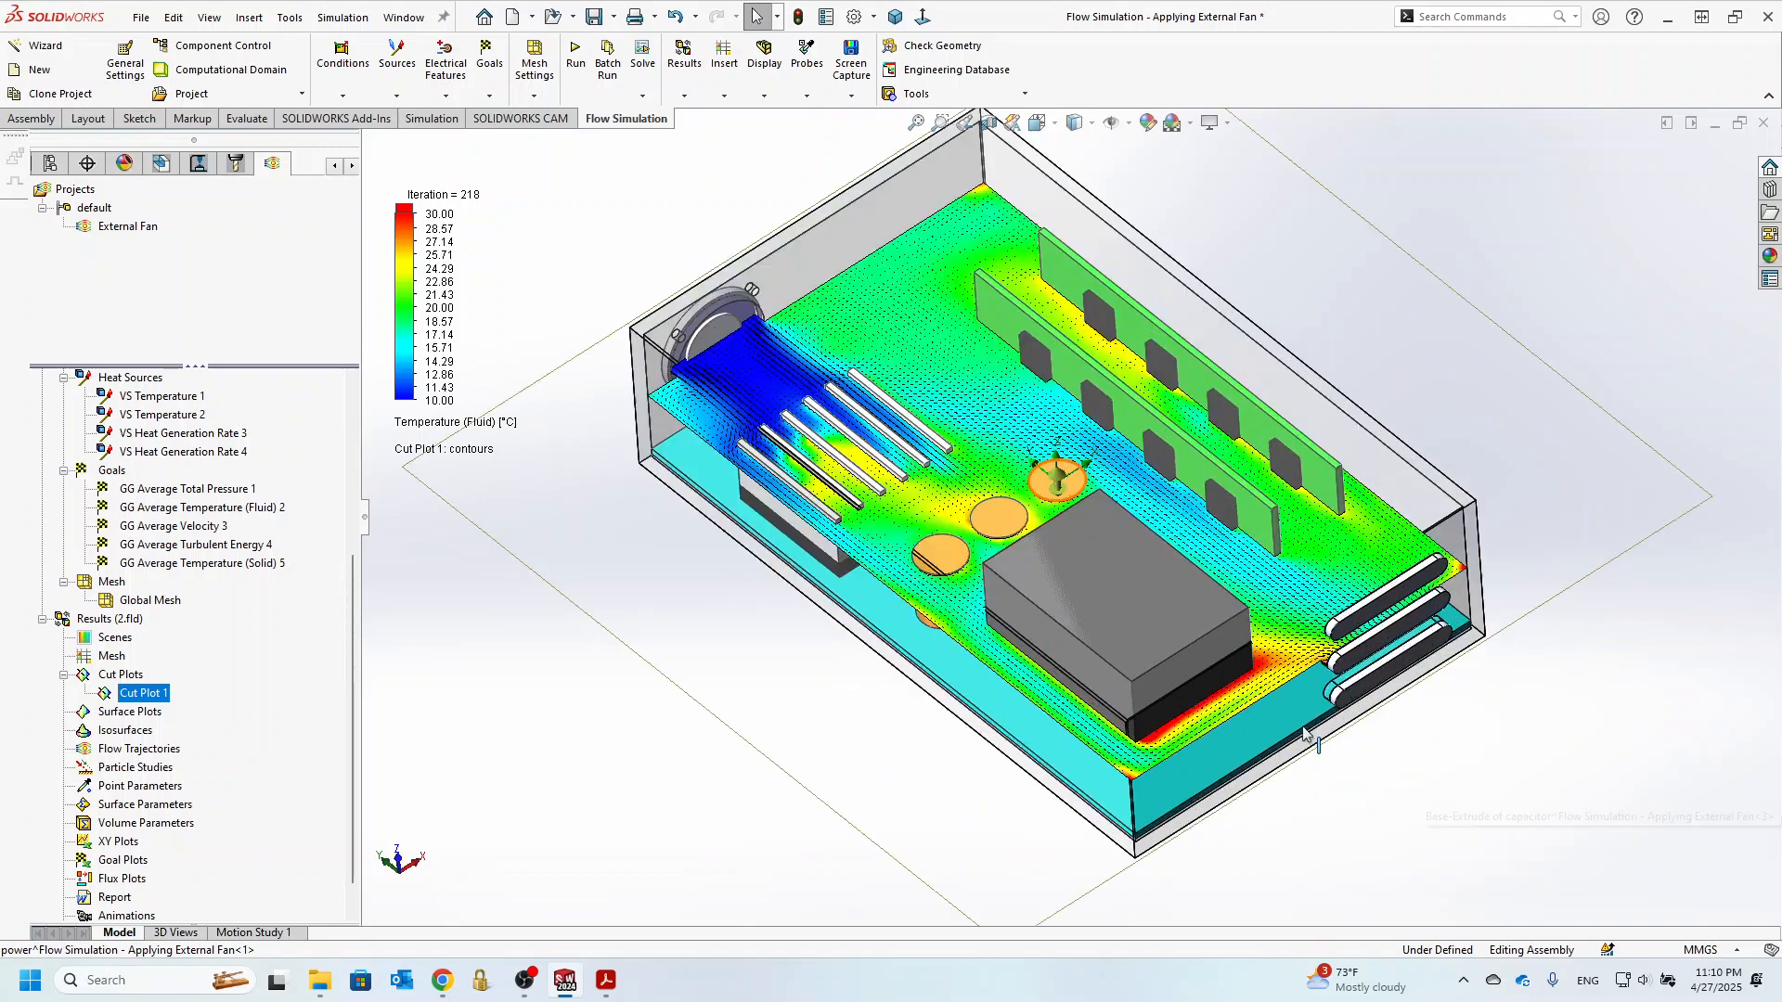
scroll(1133, 691, down, 2)
scroll(1143, 708, up, 5)
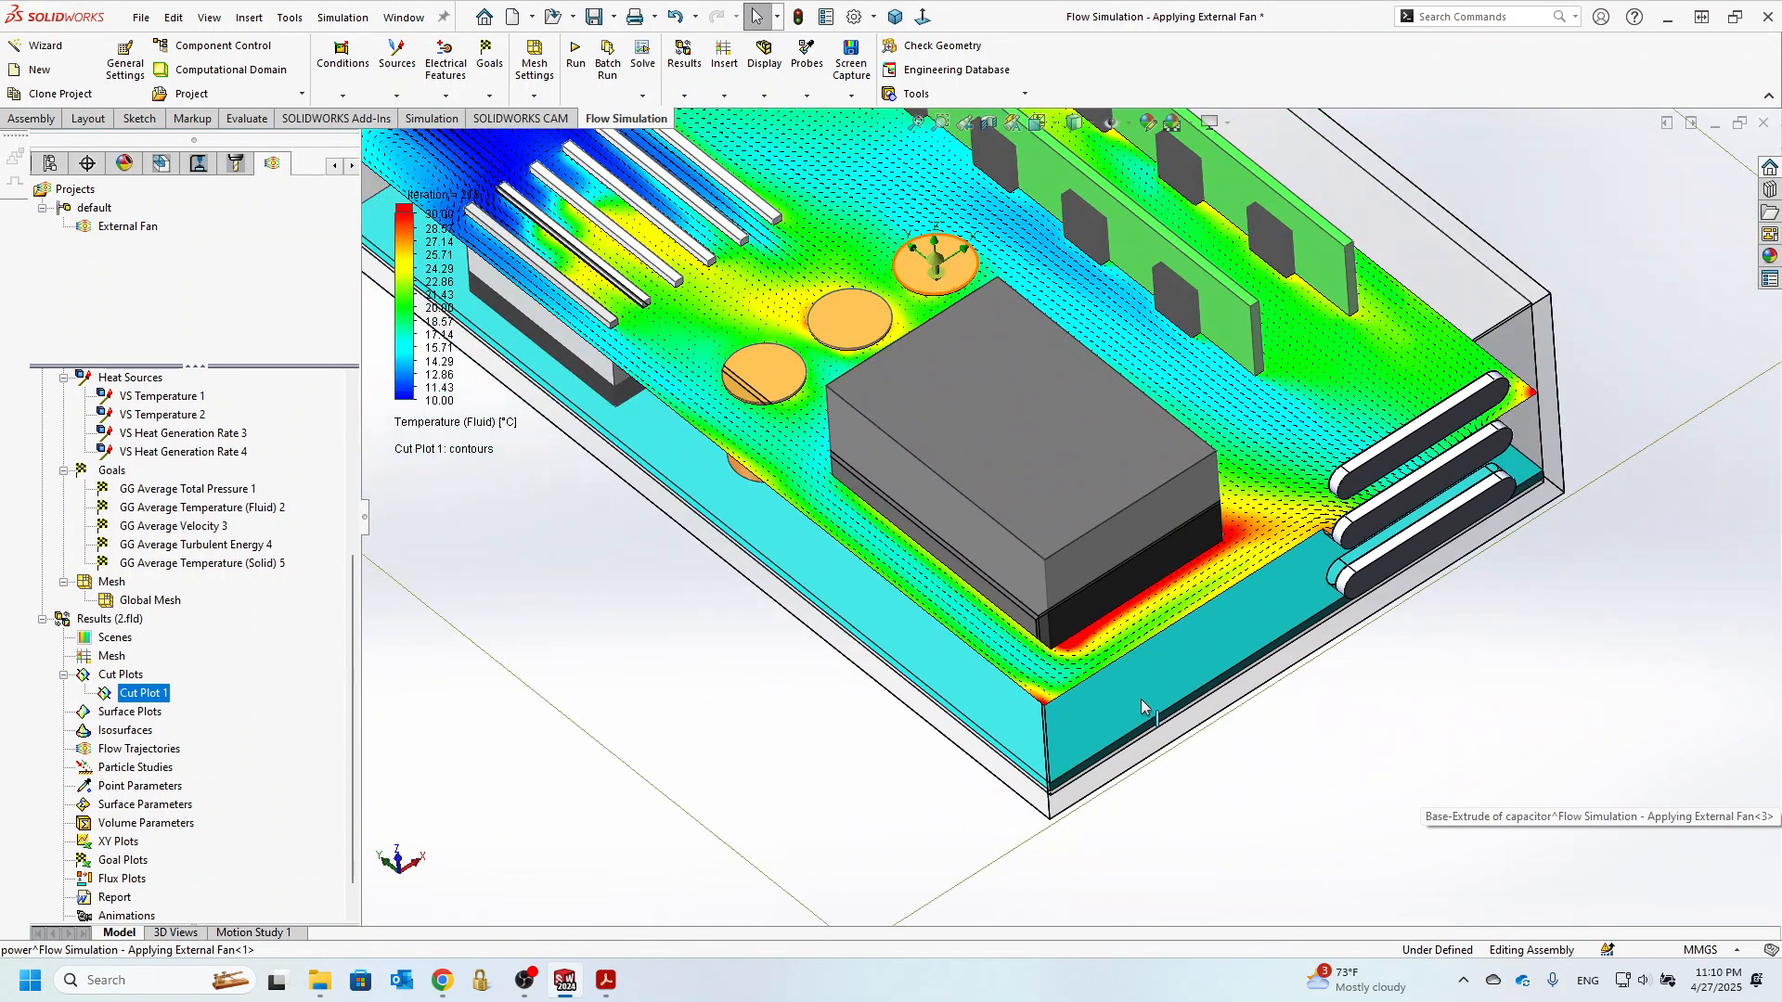
middle_drag(1133, 675, 1188, 750)
scroll(1120, 658, up, 3)
scroll(1197, 668, down, 4)
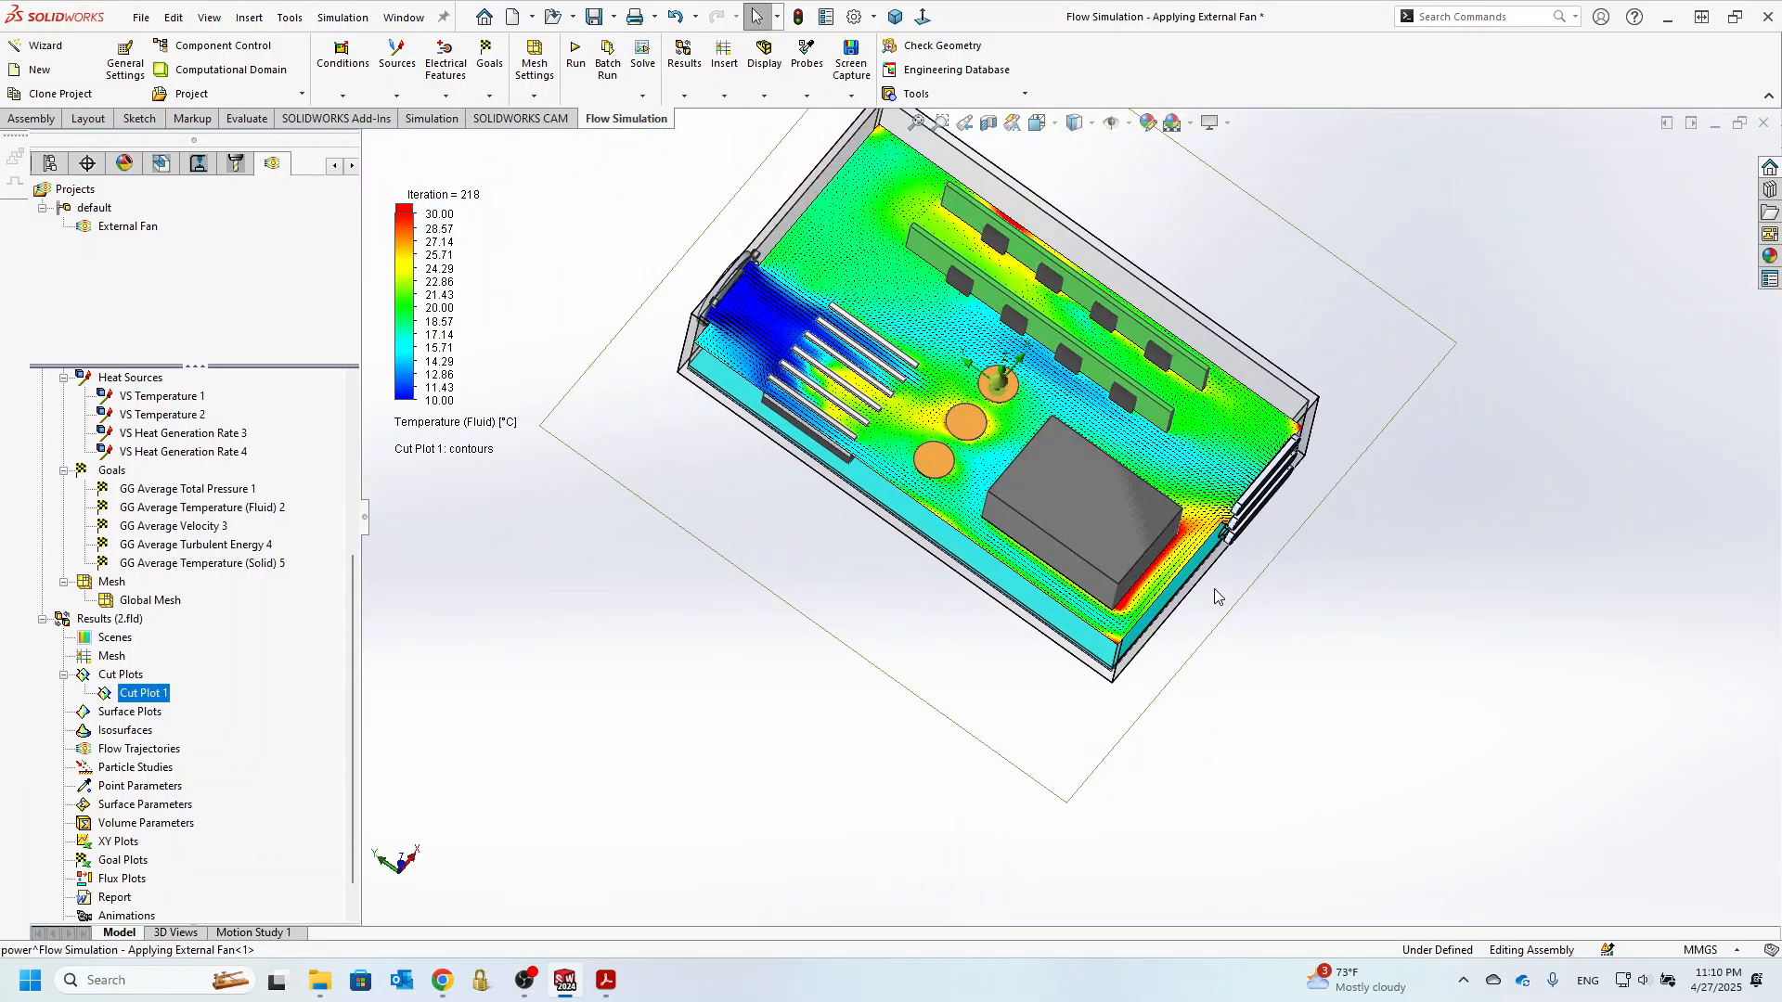
- Examine the fluid temperature contours along the power module's outer edge, at the outlet slots and in the nearby enclosure corner
scroll(1069, 583, down, 3)
scroll(1069, 583, up, 6)
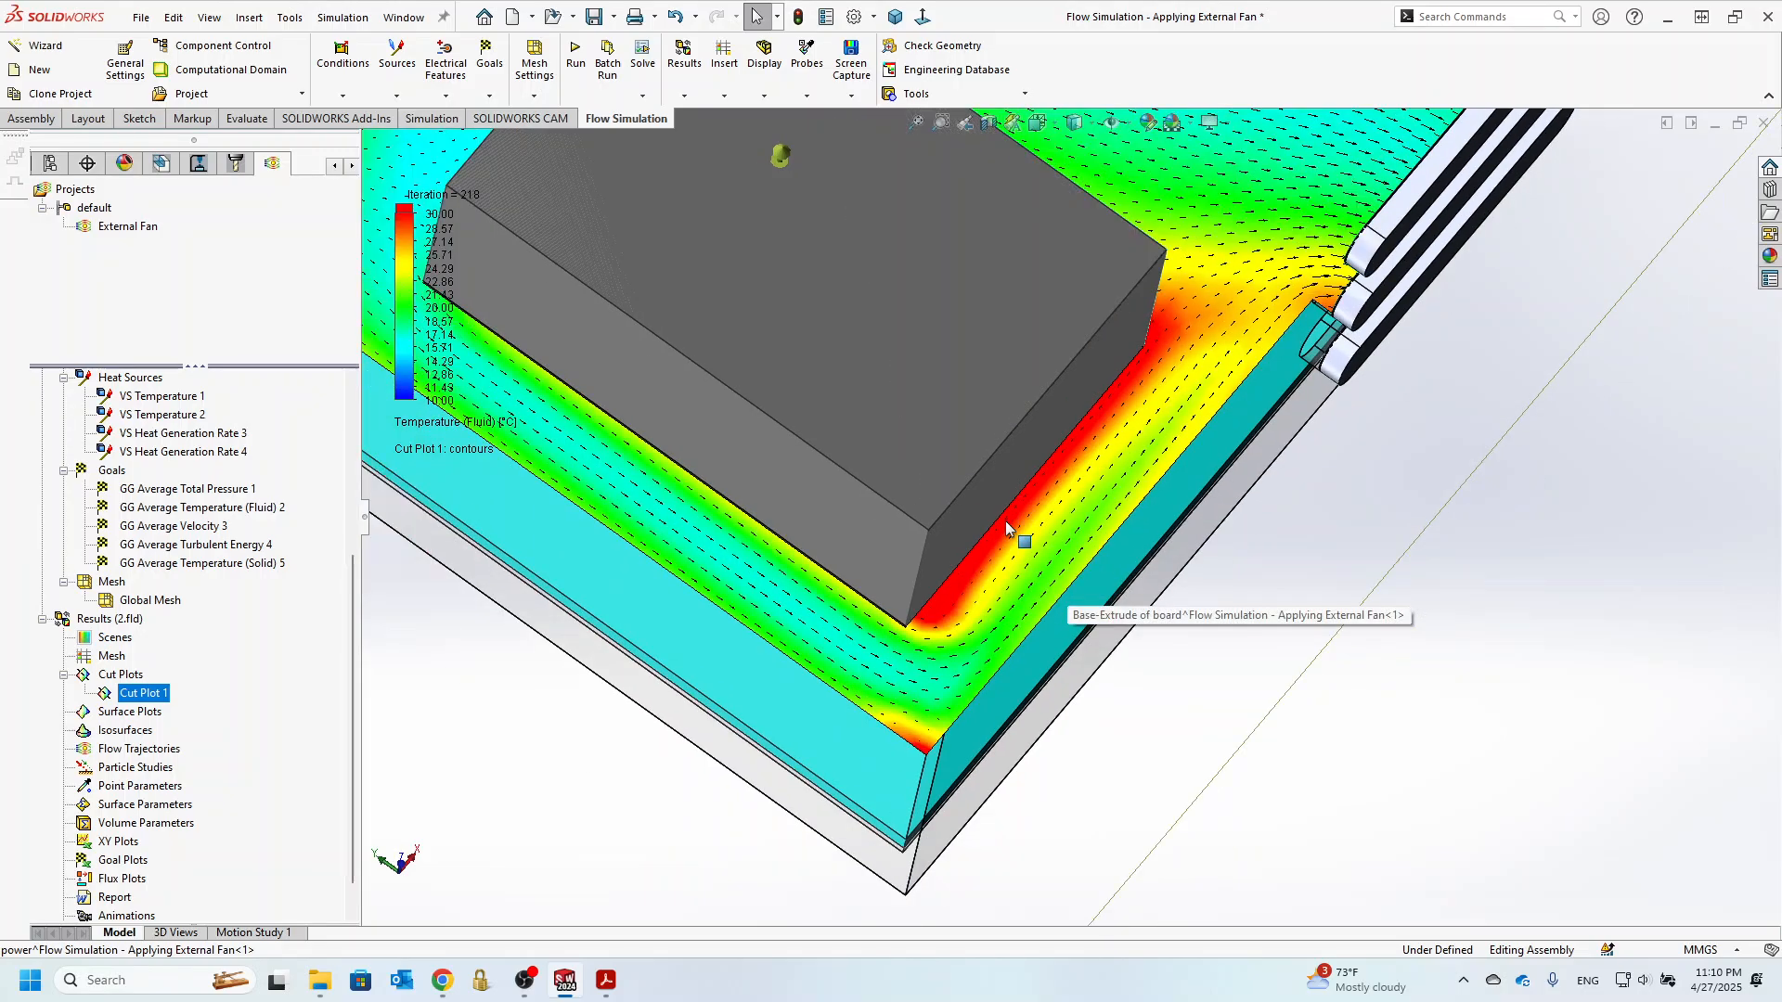
scroll(1145, 363, down, 6)
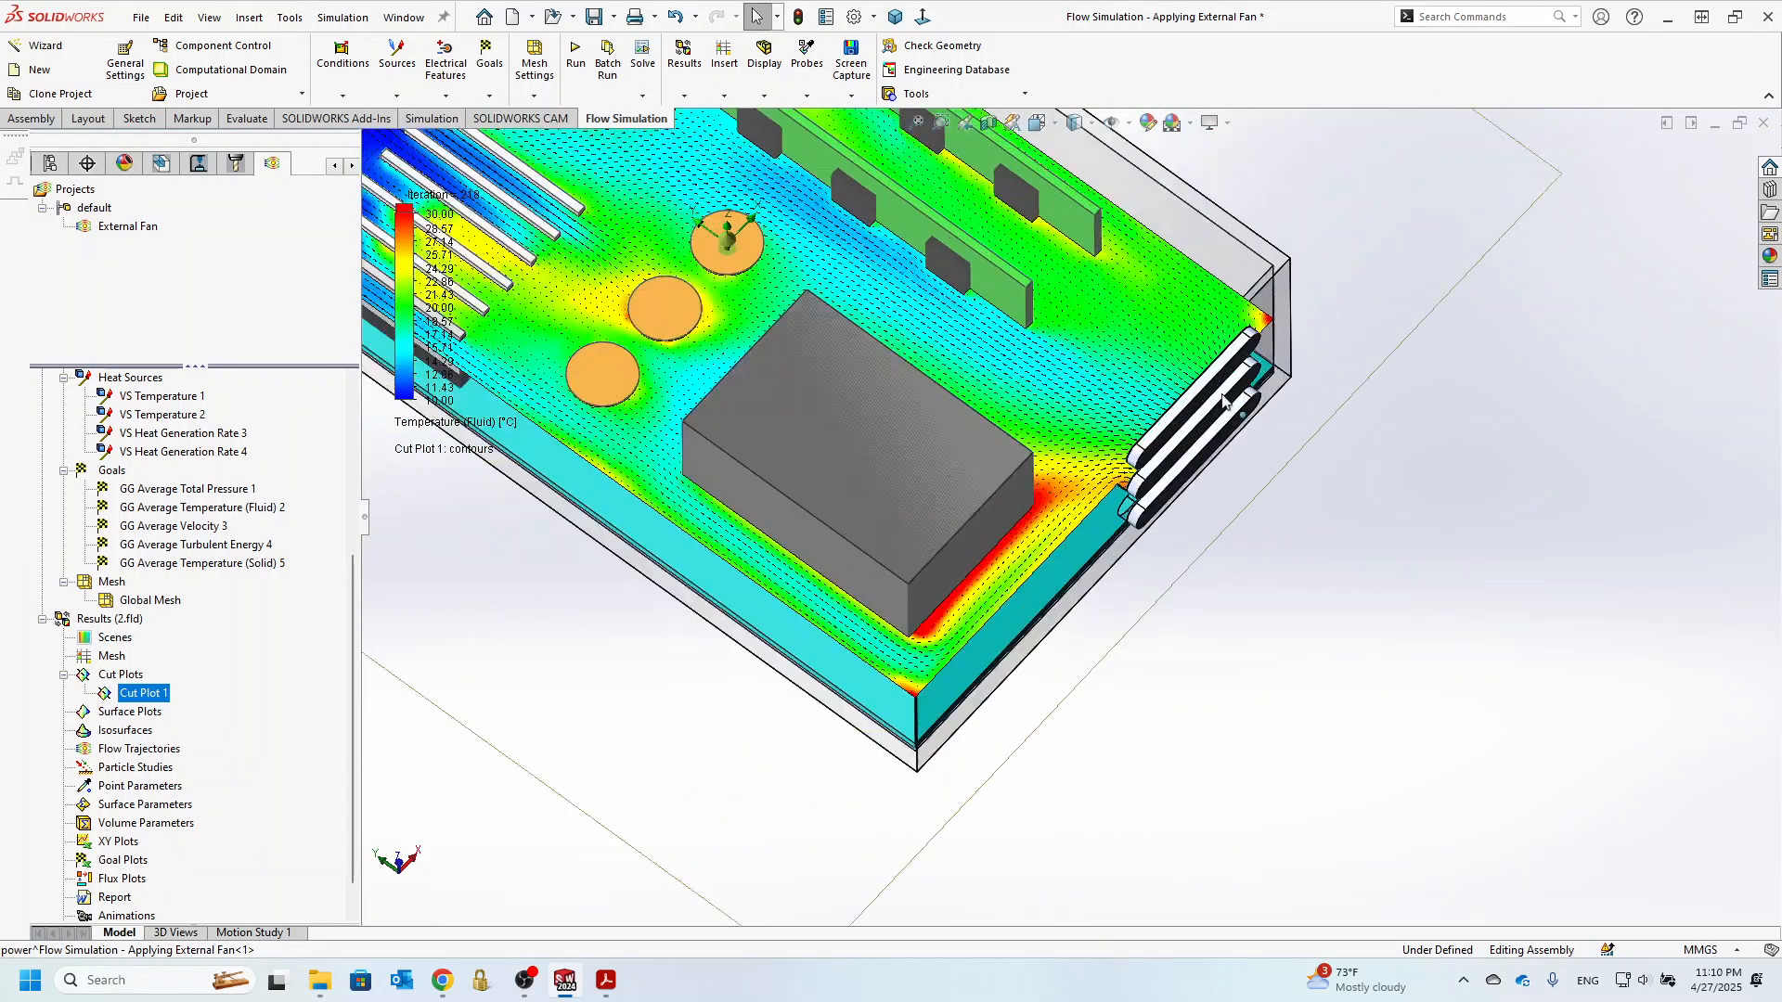
middle_drag(1145, 363, 1177, 450)
scroll(1177, 450, up, 8)
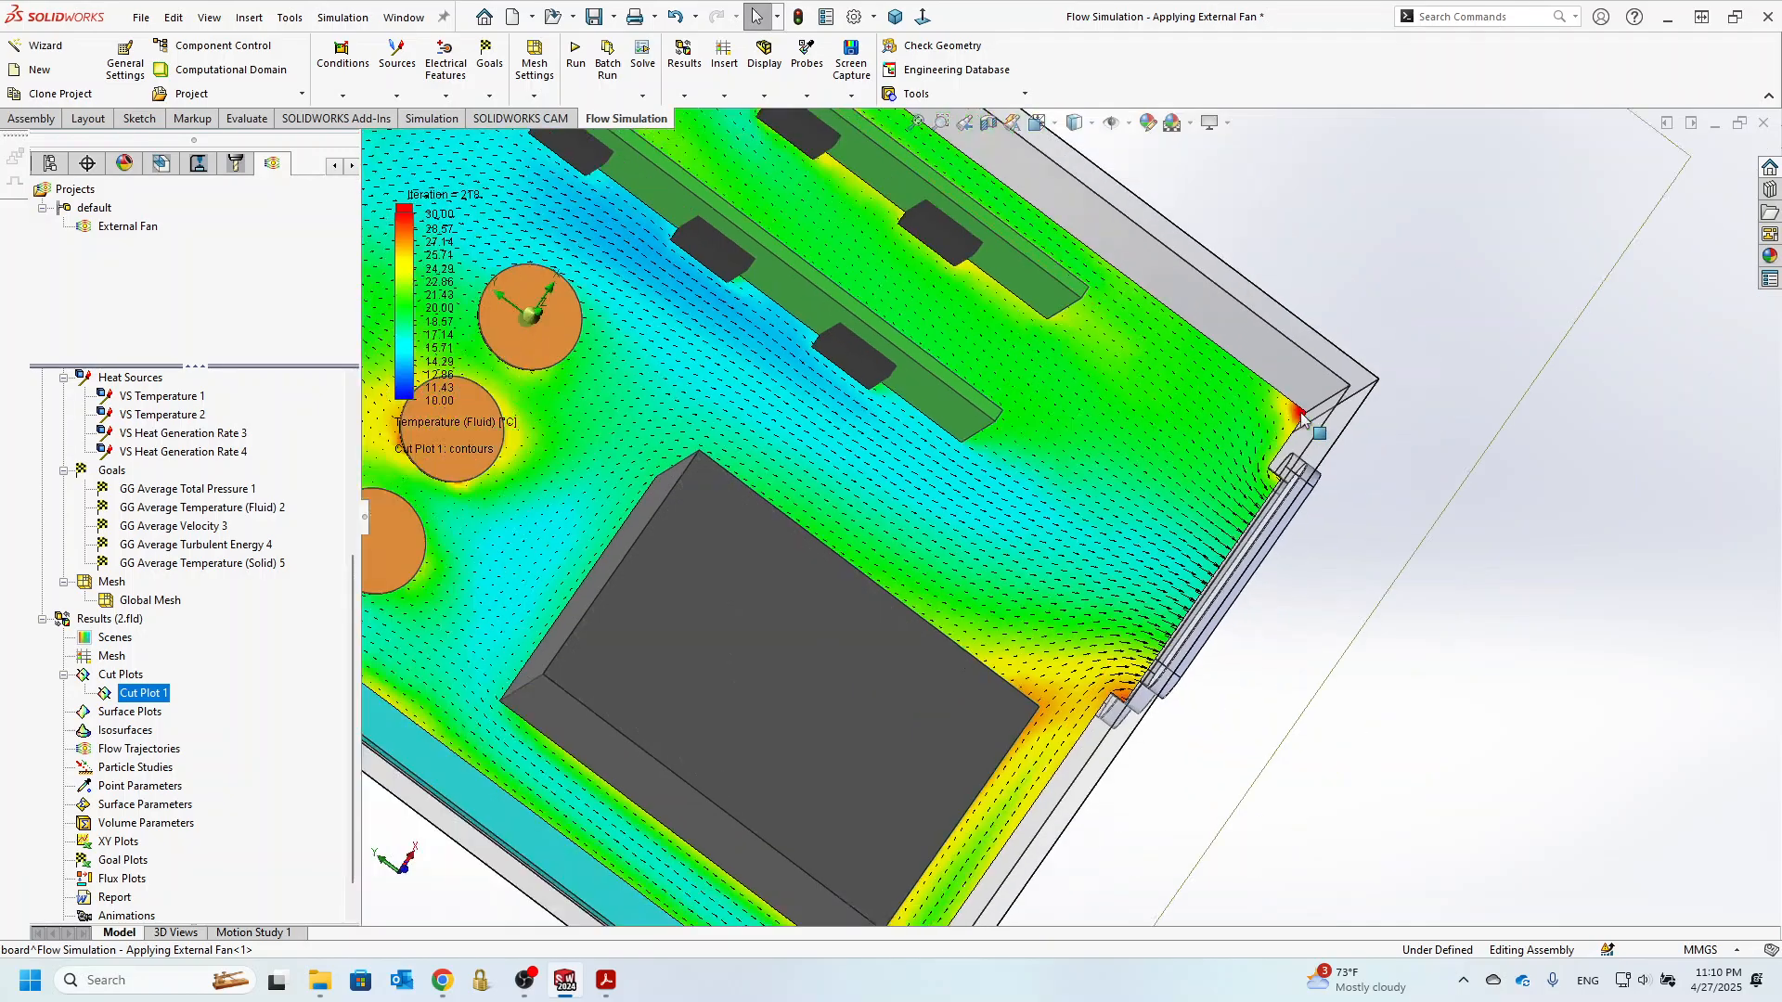
middle_drag(1016, 459, 1006, 347)
- Check the required results list in the PCB with Fan PDF and hide Cut Plot 1
click(615, 981)
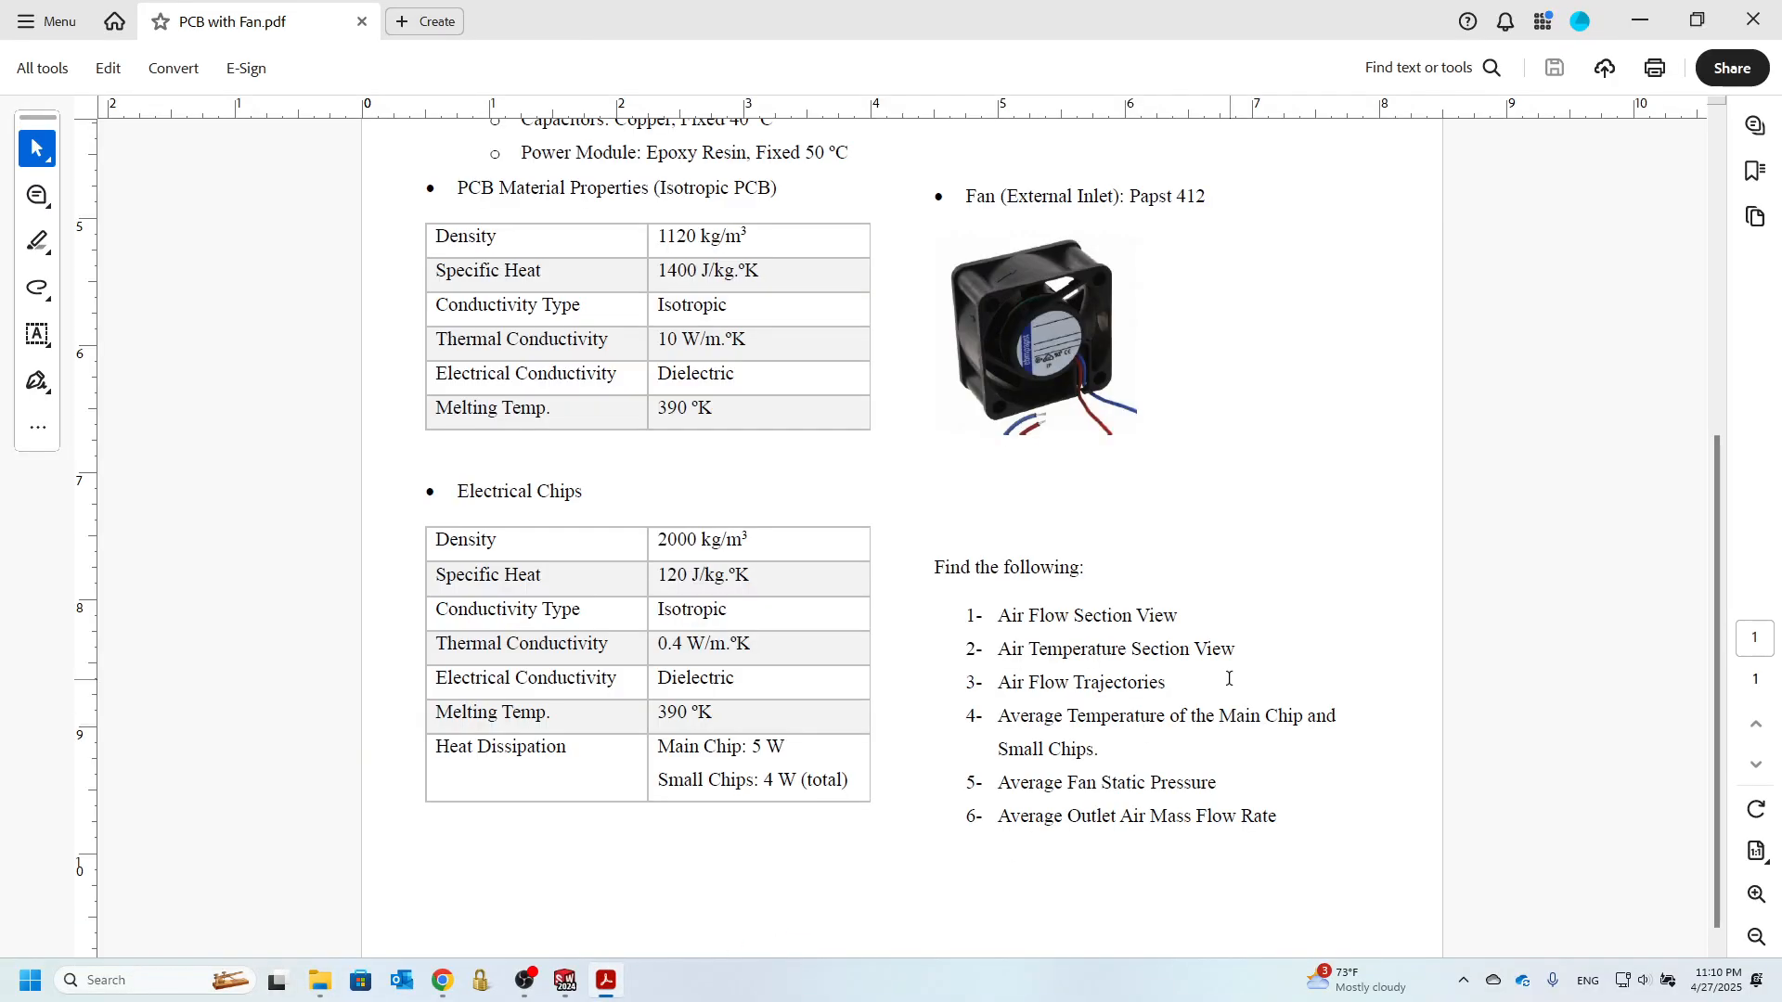
click(1640, 21)
right_click(156, 693)
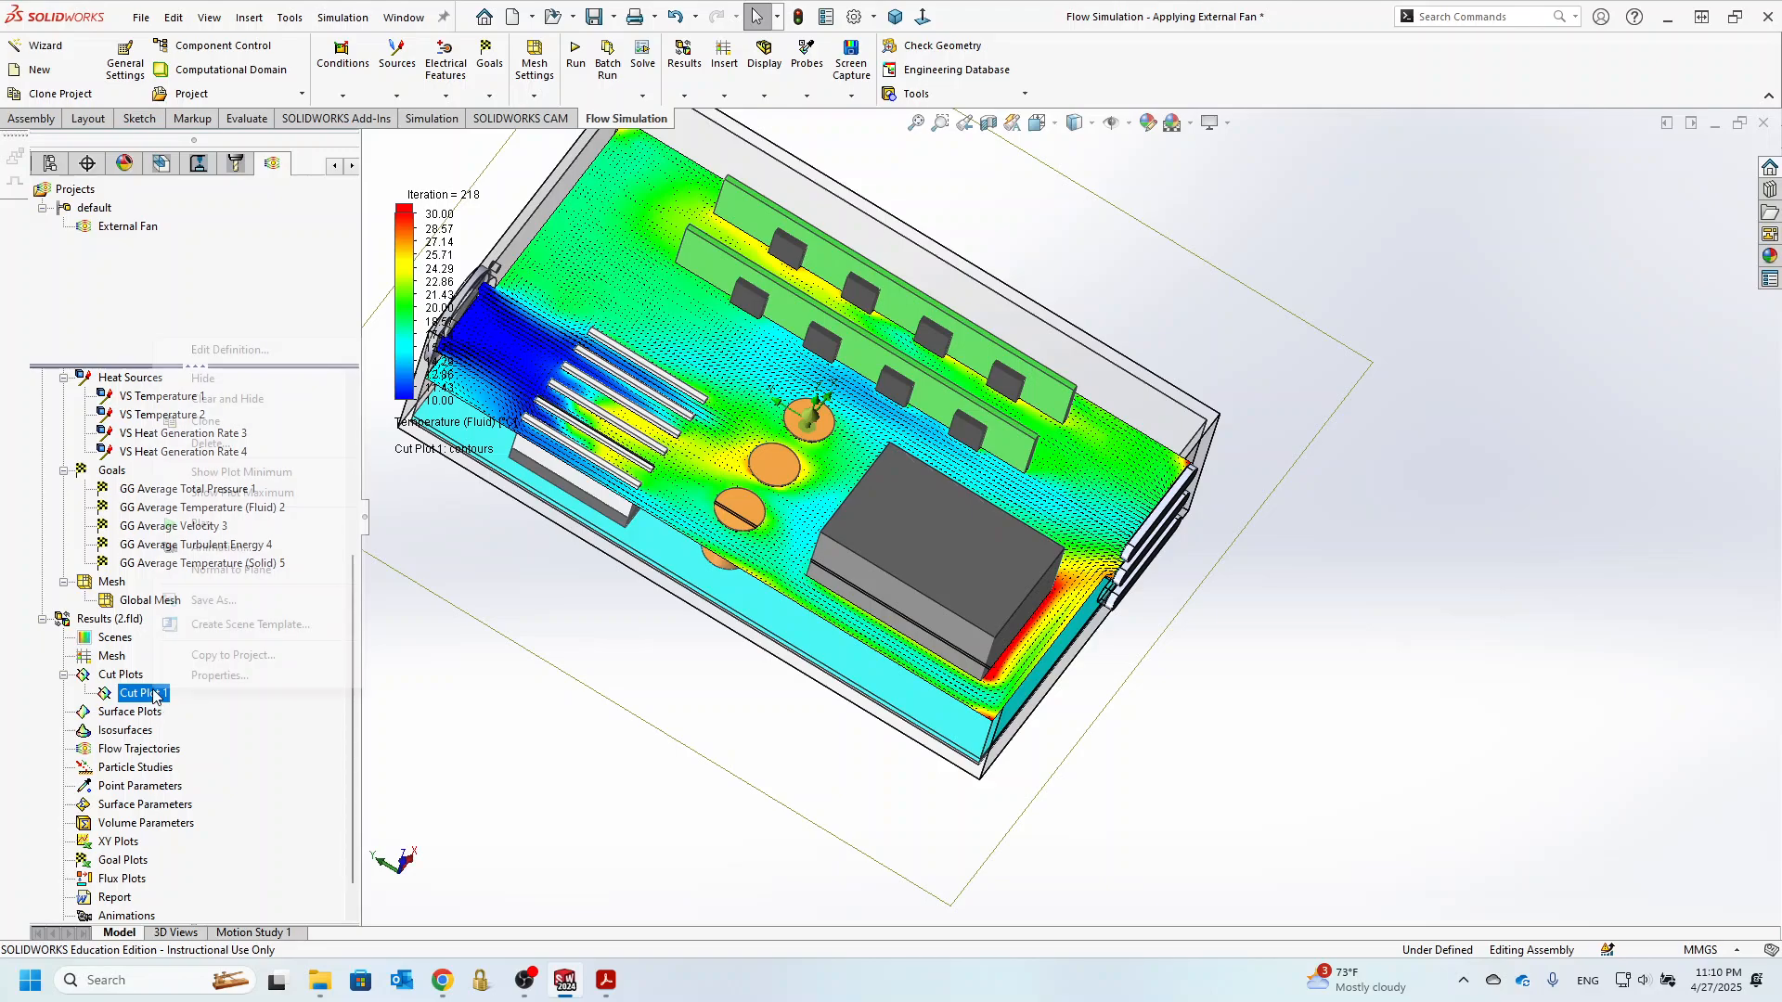
click(204, 378)
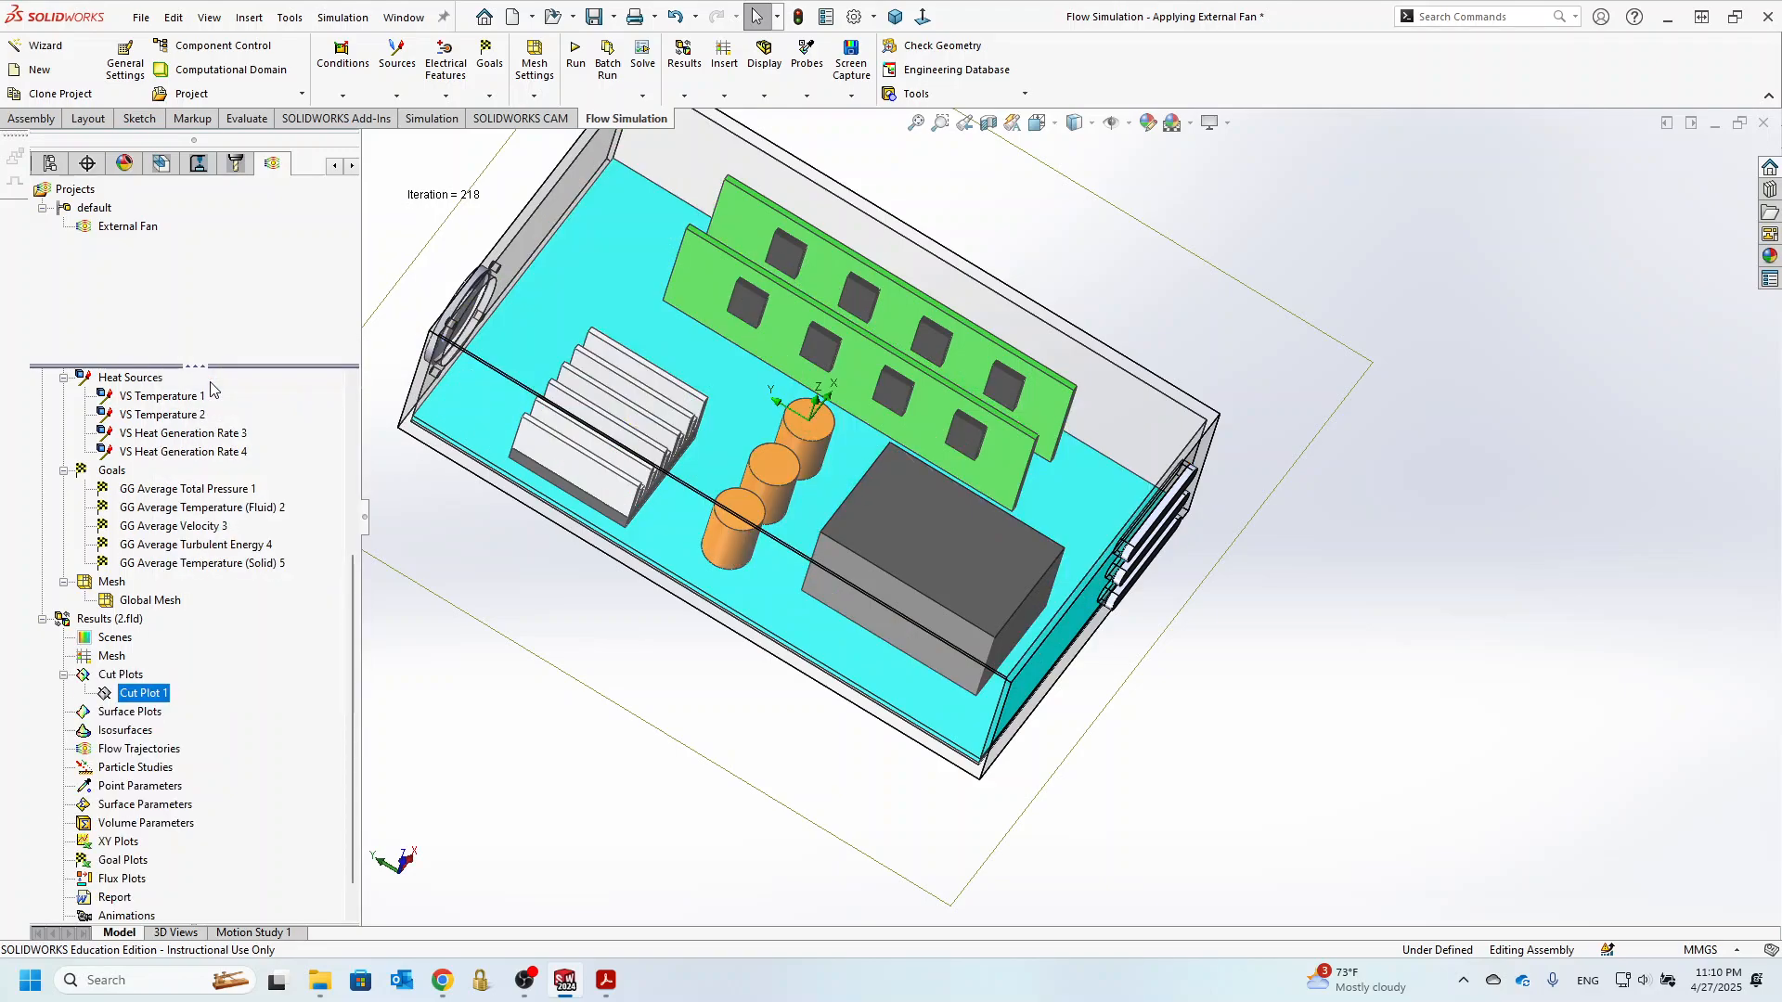
- Create flow trajectories starting from the fan inlet lid's inner face, with 80 points drawn as arrows and coloured by Velocity
right_click(140, 750)
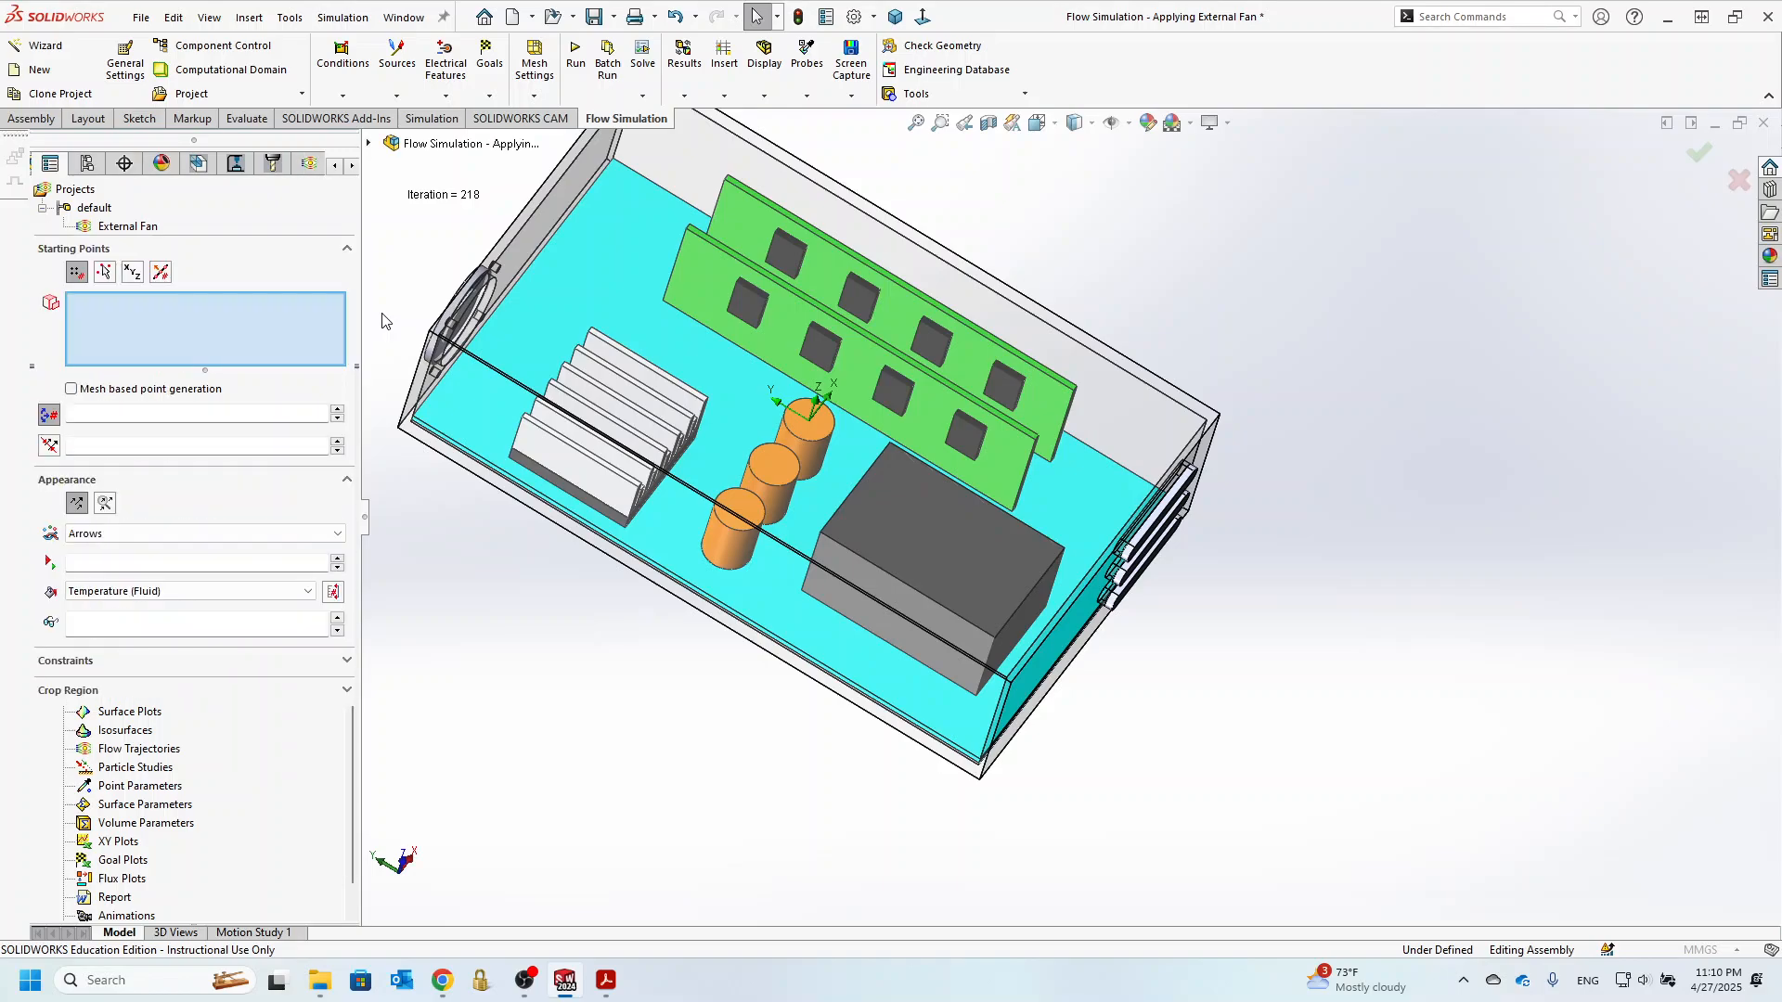
scroll(520, 325, down, 4)
middle_drag(496, 341, 621, 321)
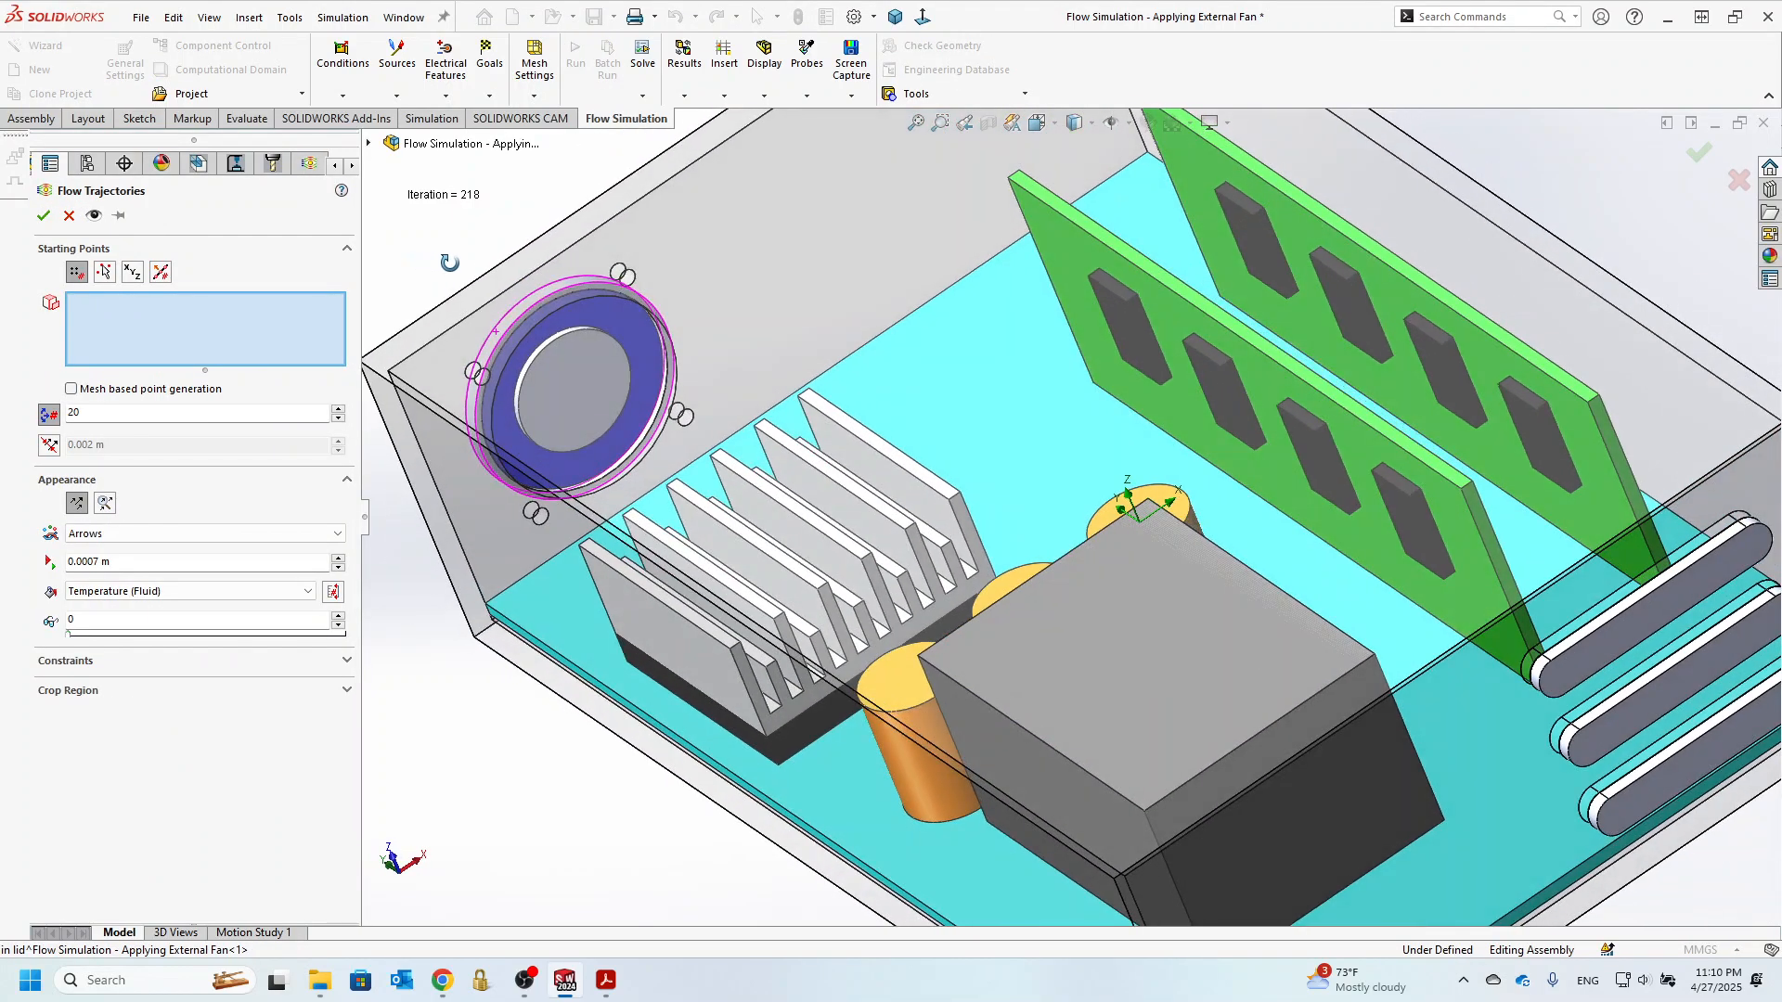
click(621, 321)
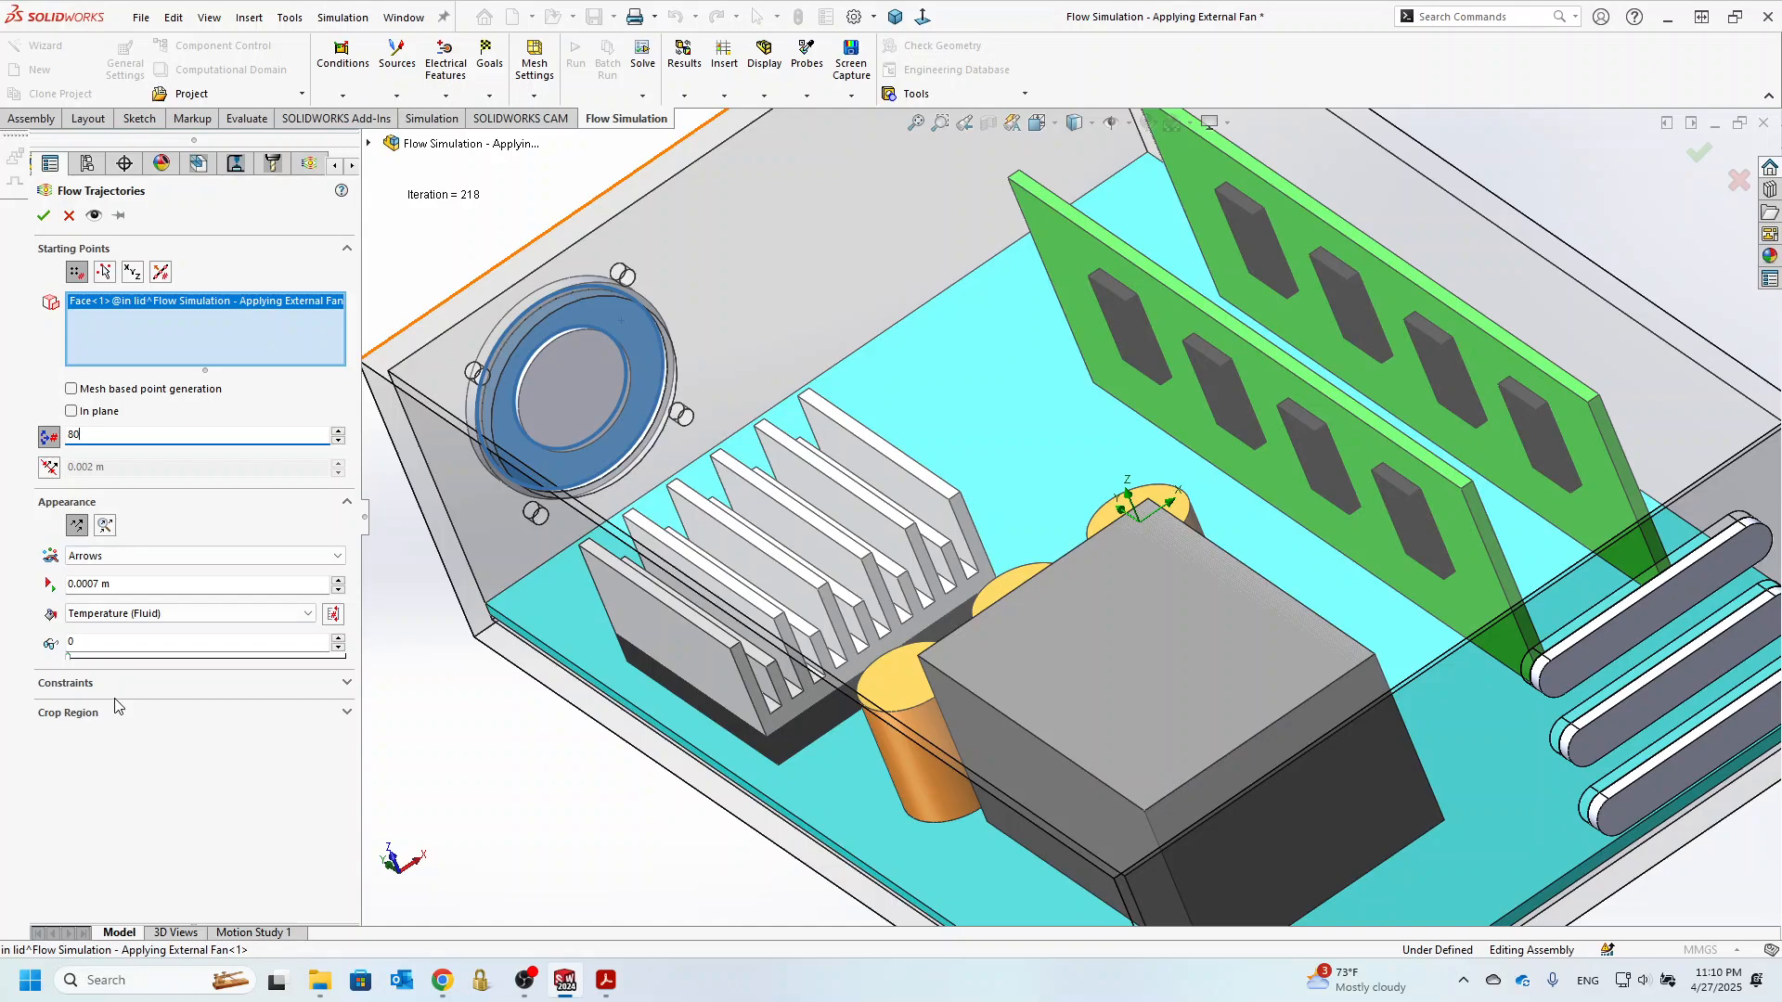
click(107, 615)
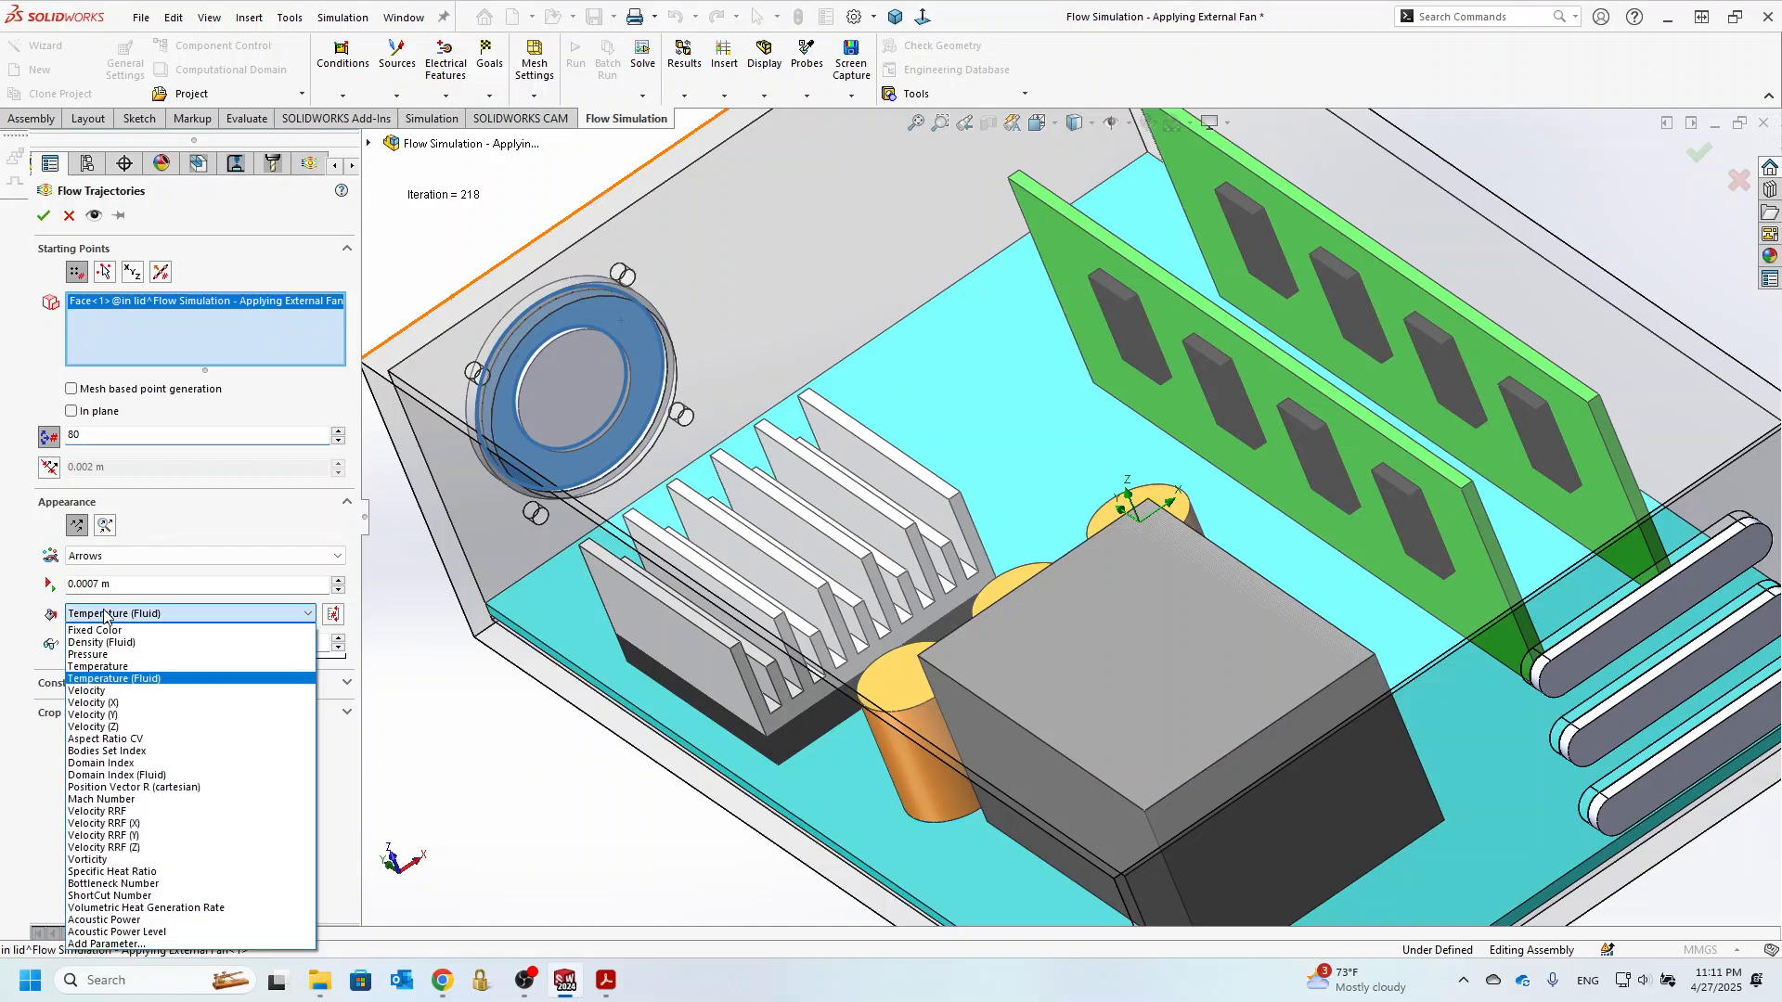
click(123, 692)
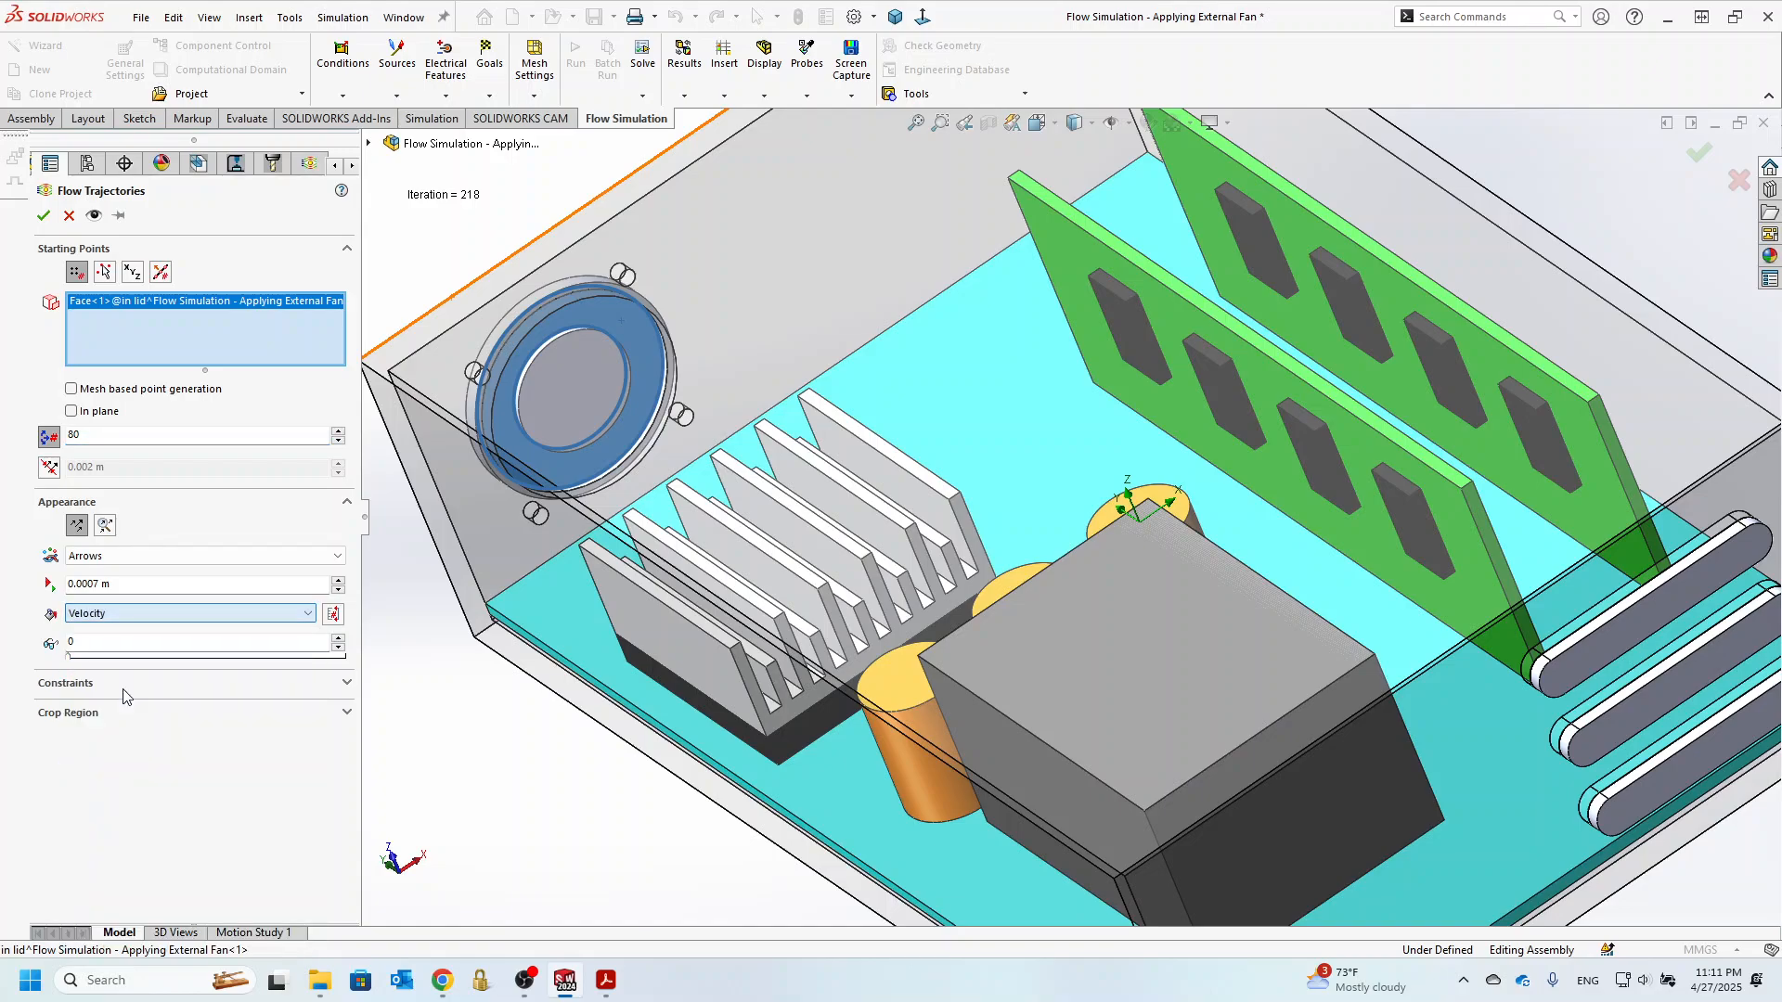
click(43, 215)
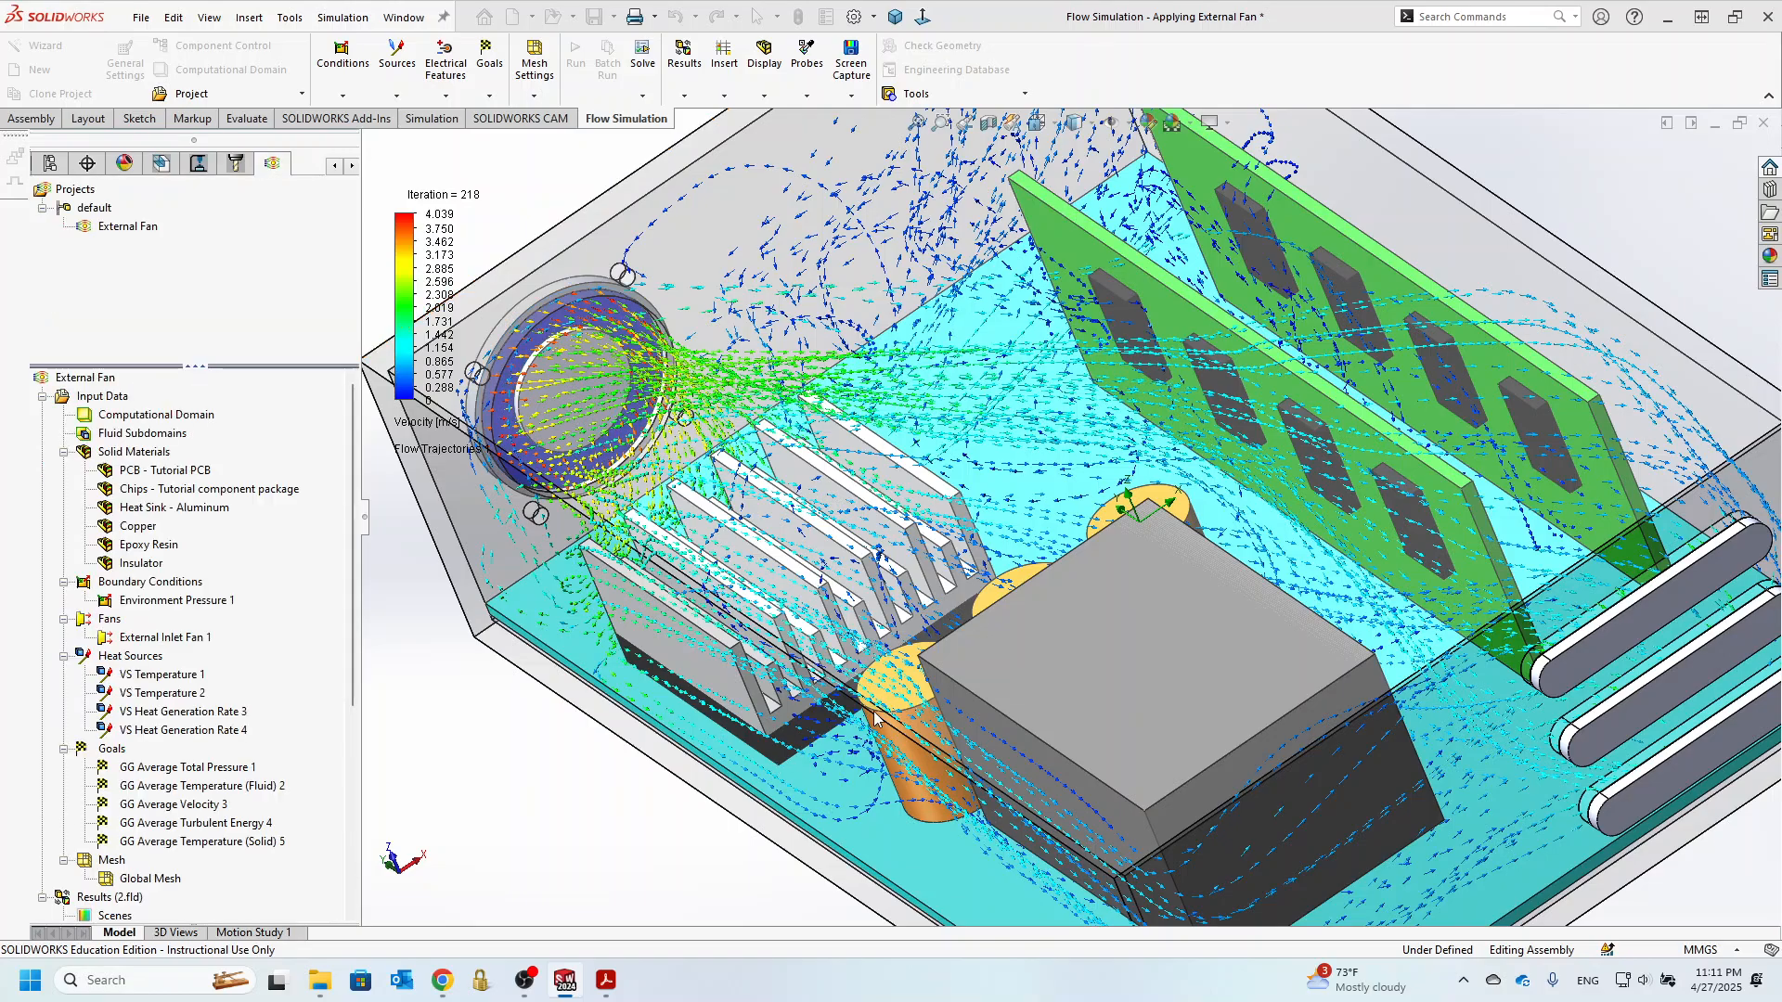
- Edit Flow Trajectories 1 to use 150 starting points and an arrow size of 0.001 m
scroll(905, 650, up, 5)
middle_drag(913, 585, 977, 625)
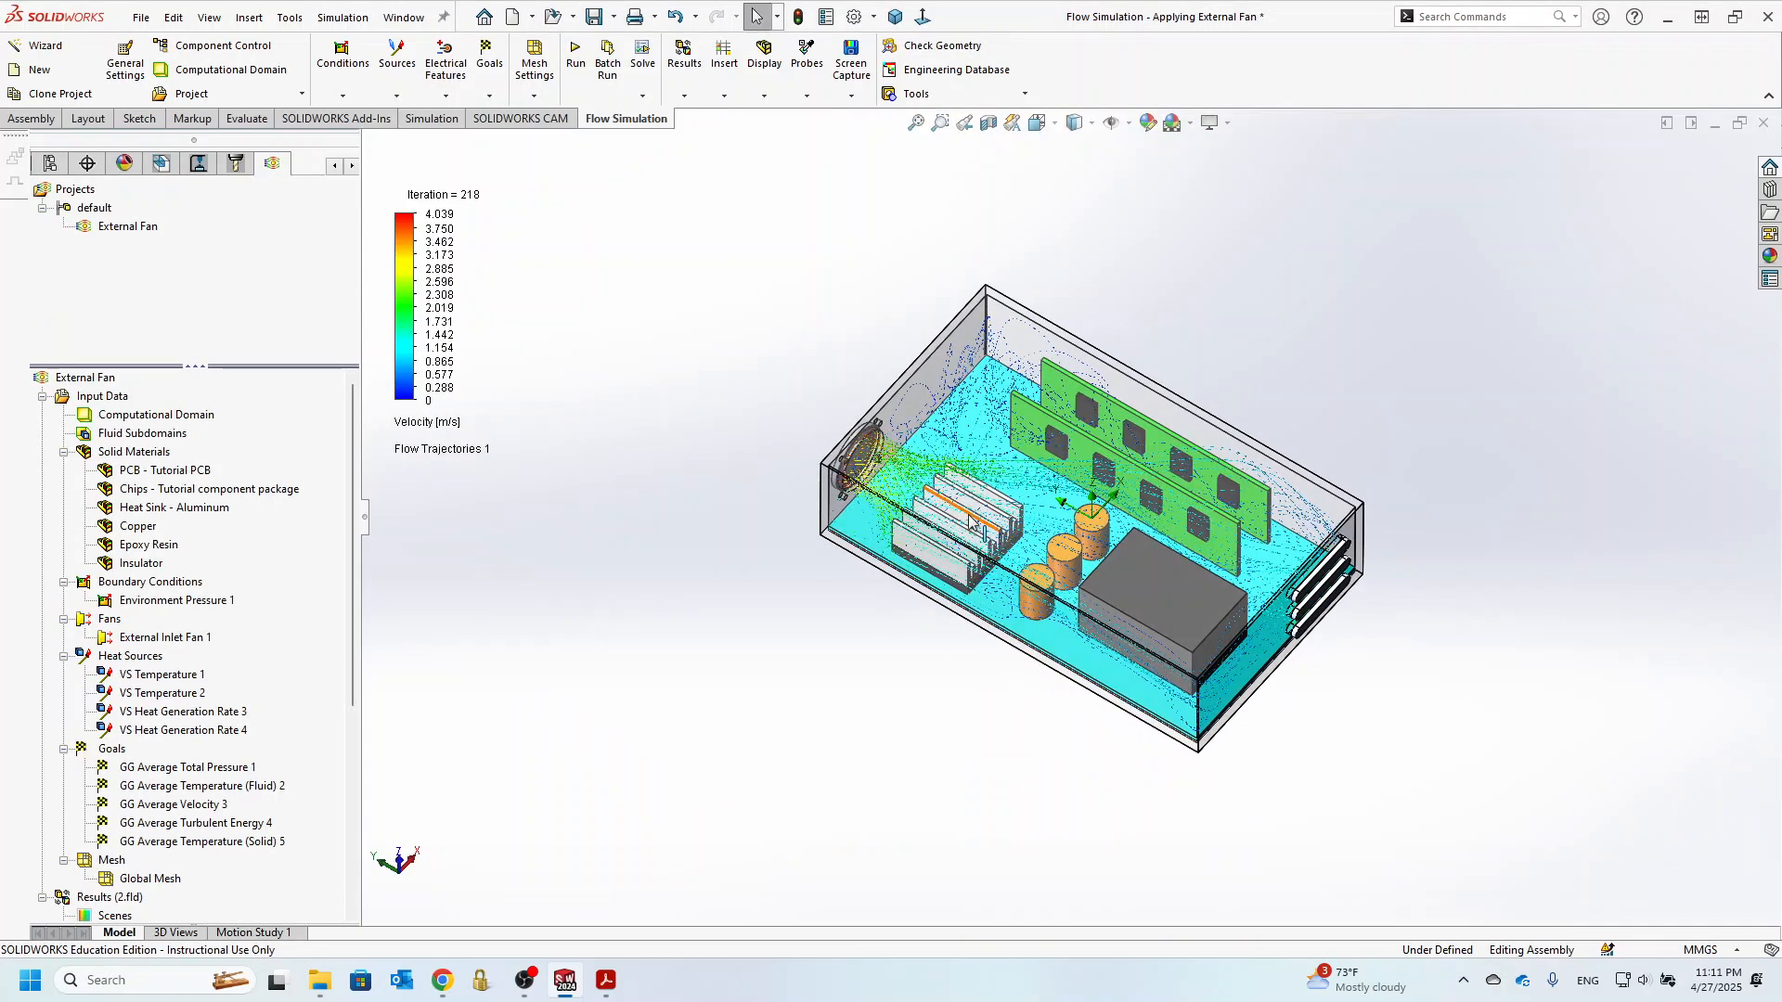
scroll(877, 448, down, 6)
scroll(877, 448, up, 1)
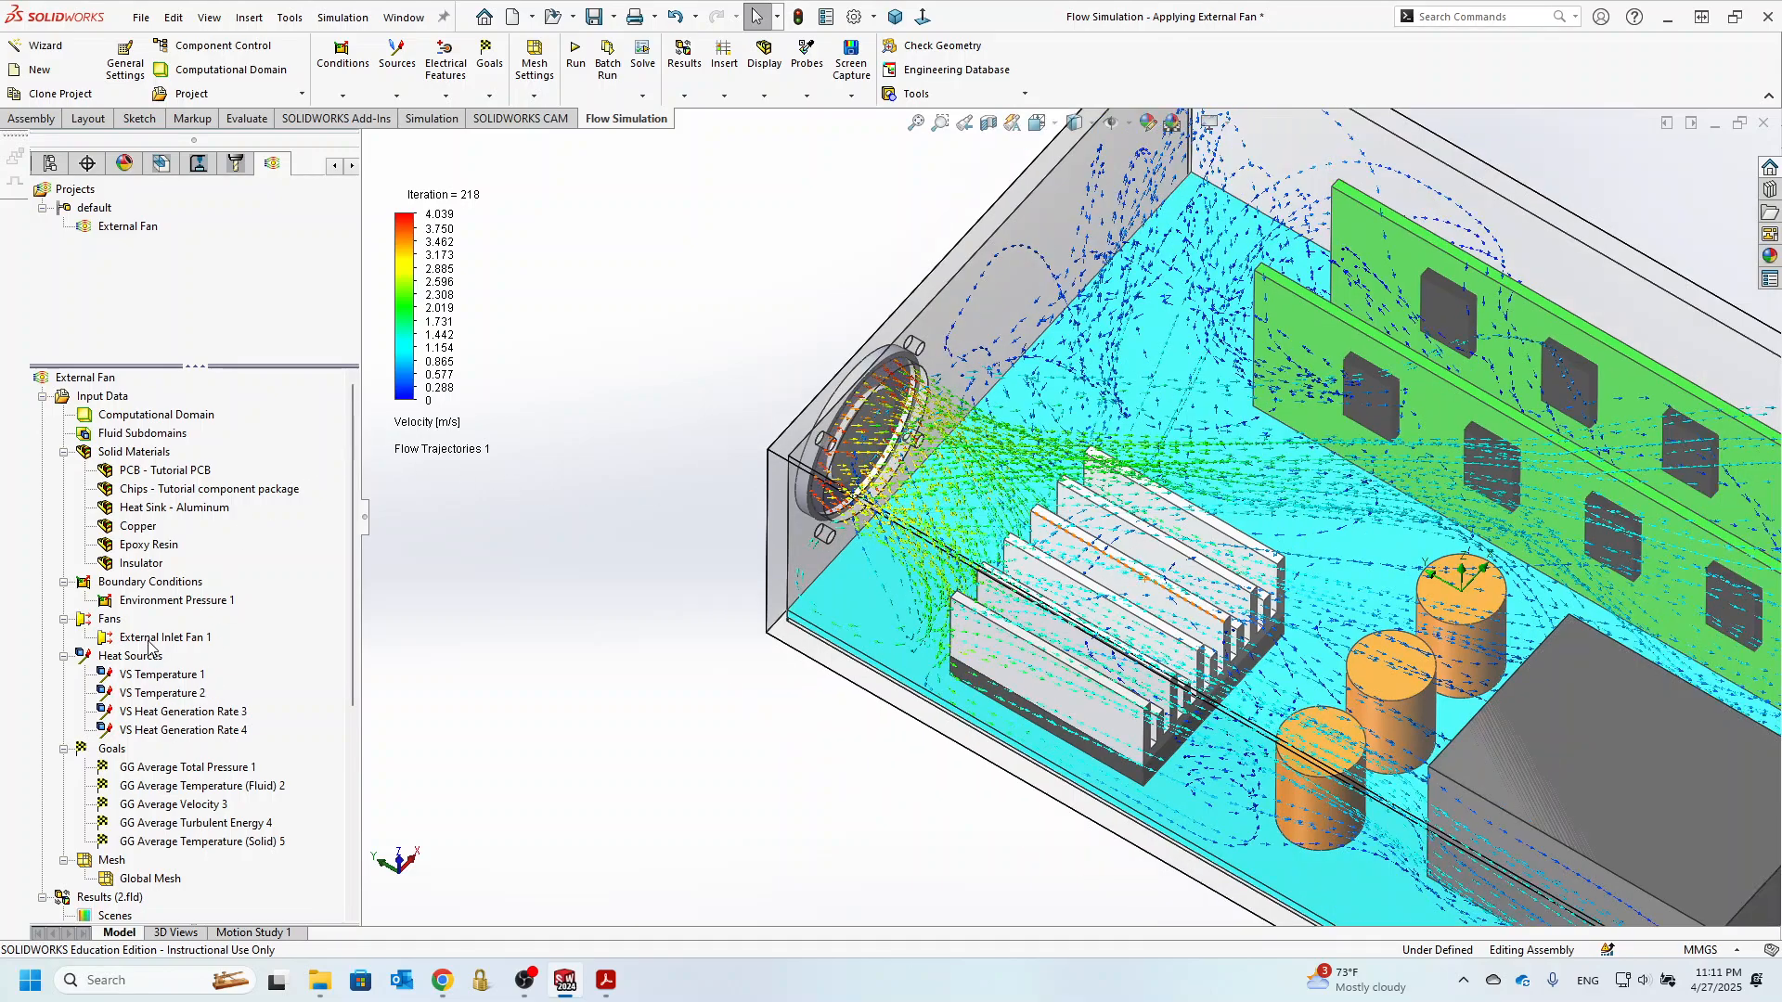
scroll(211, 780, down, 4)
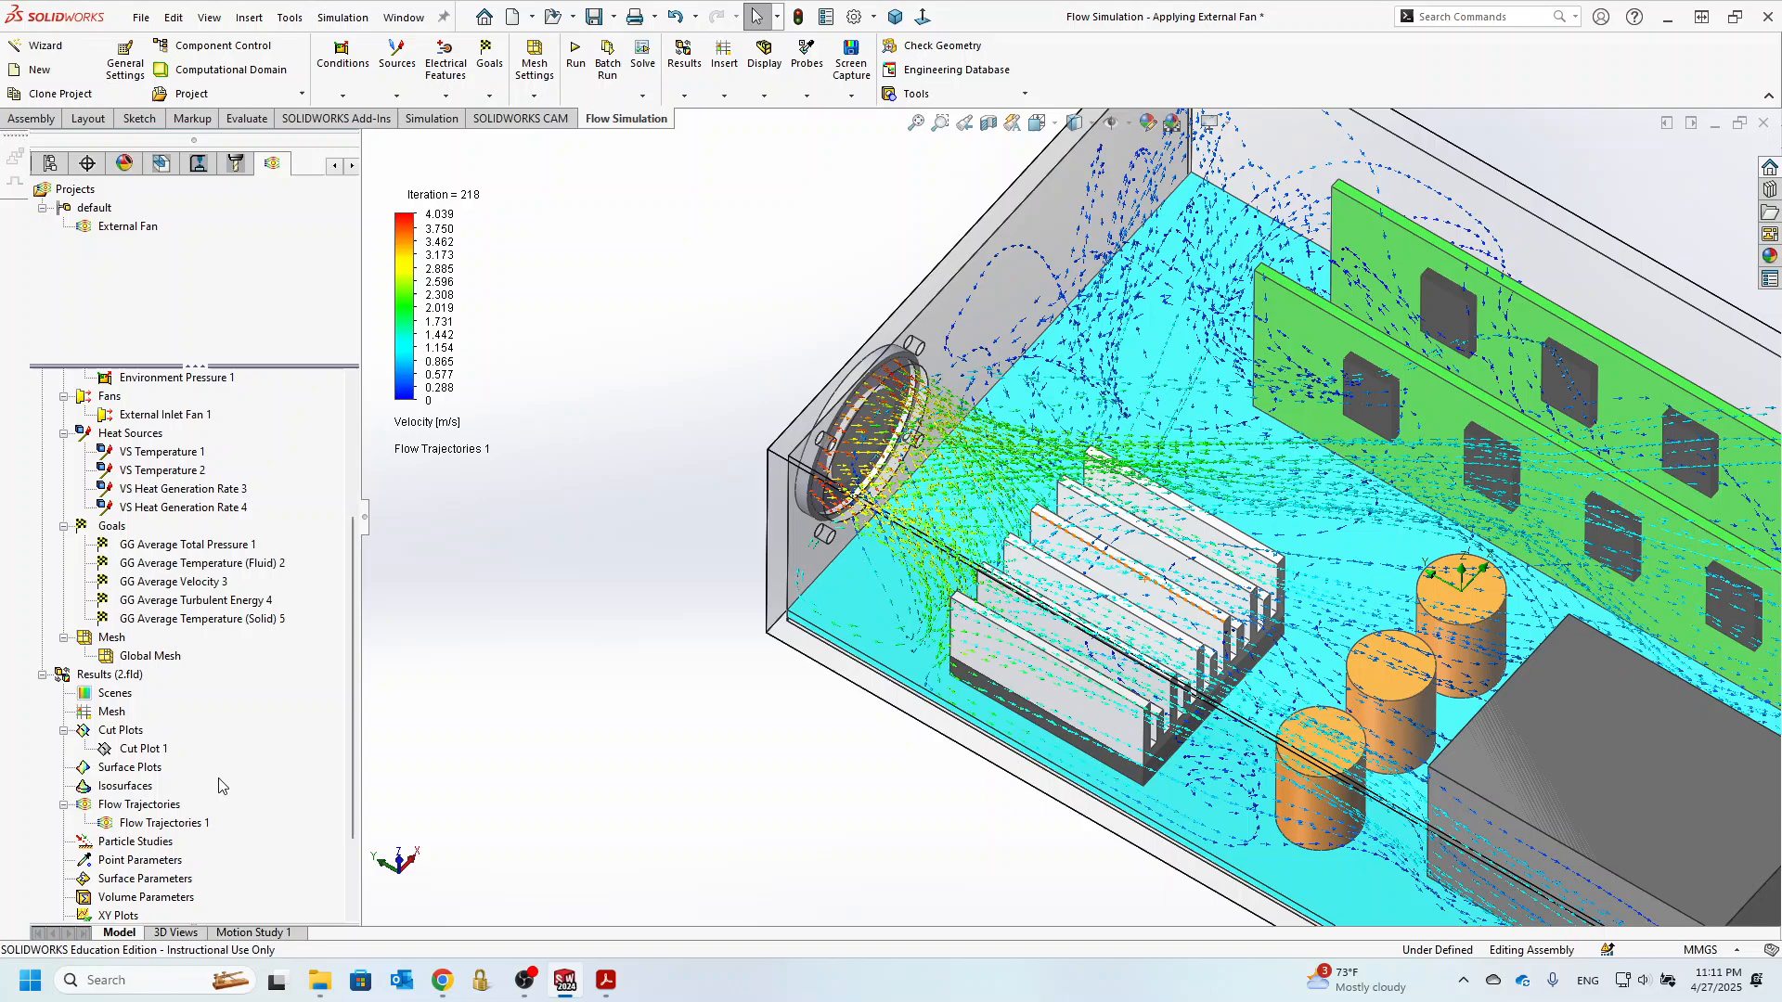
right_click(148, 822)
click(227, 509)
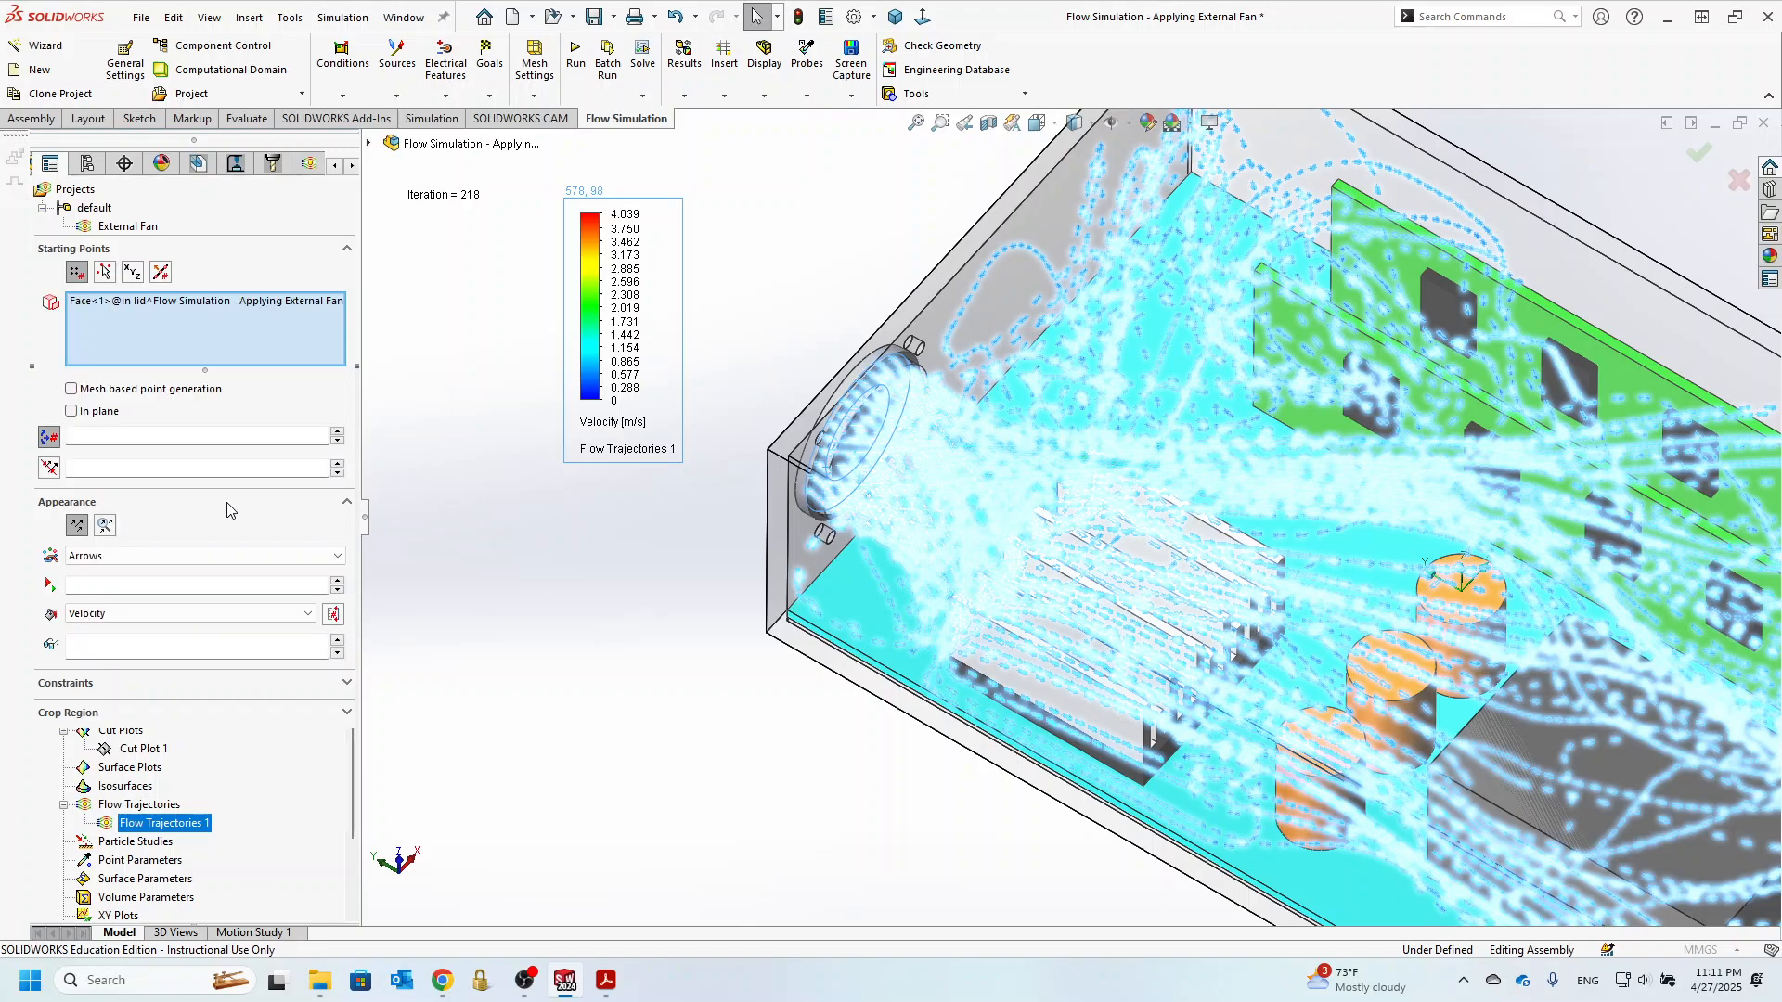
drag(84, 435, 69, 437)
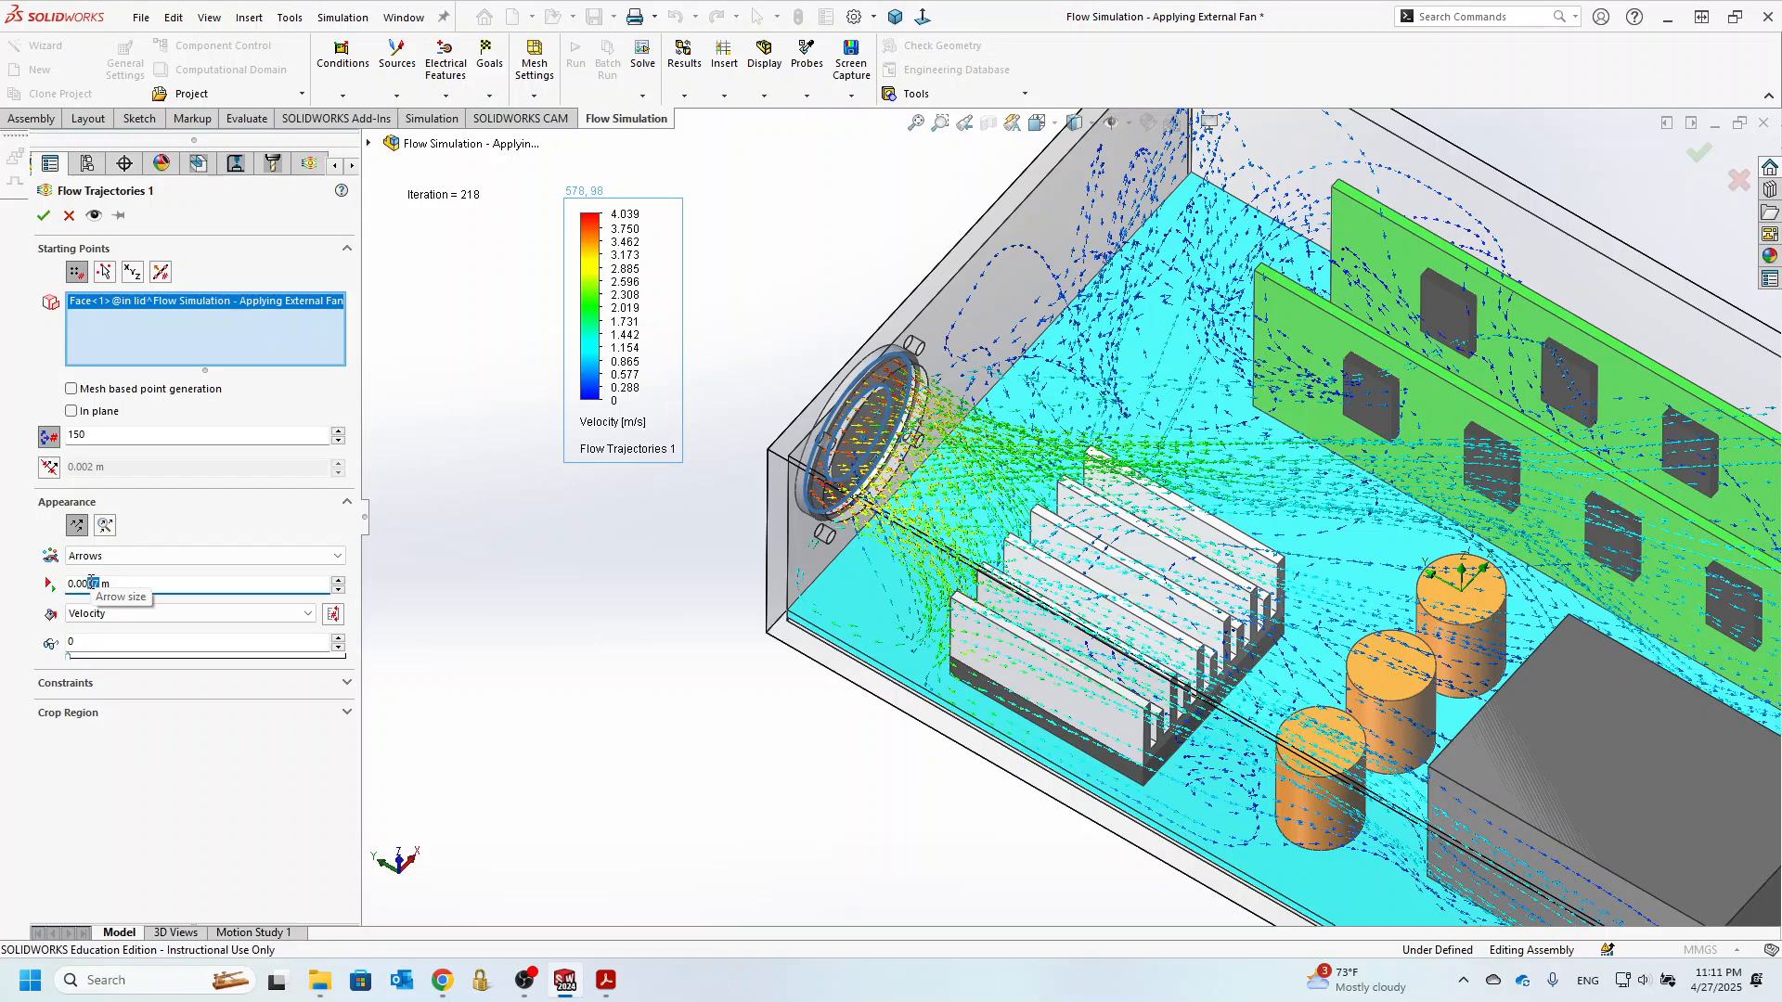
click(45, 217)
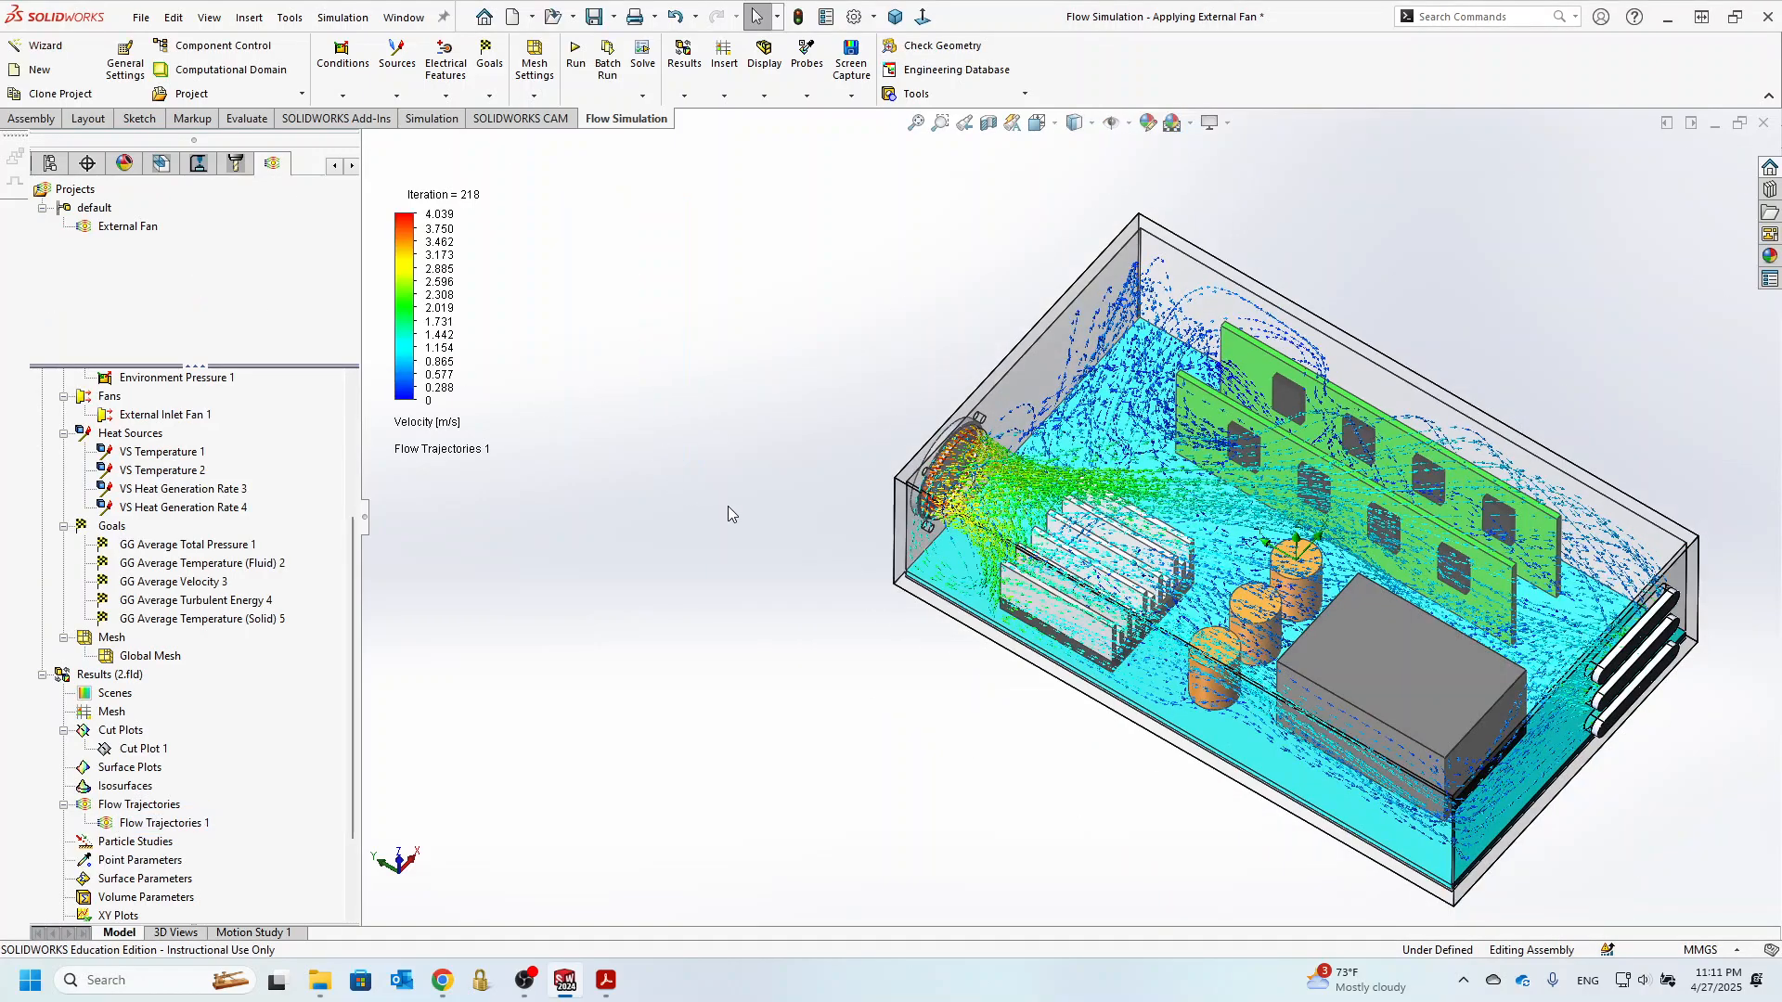
- Play Flow Trajectories 1 and examine the air velocity around the fan inlet, heat sink, circuit boards and enclosure corner
right_click(137, 823)
click(223, 629)
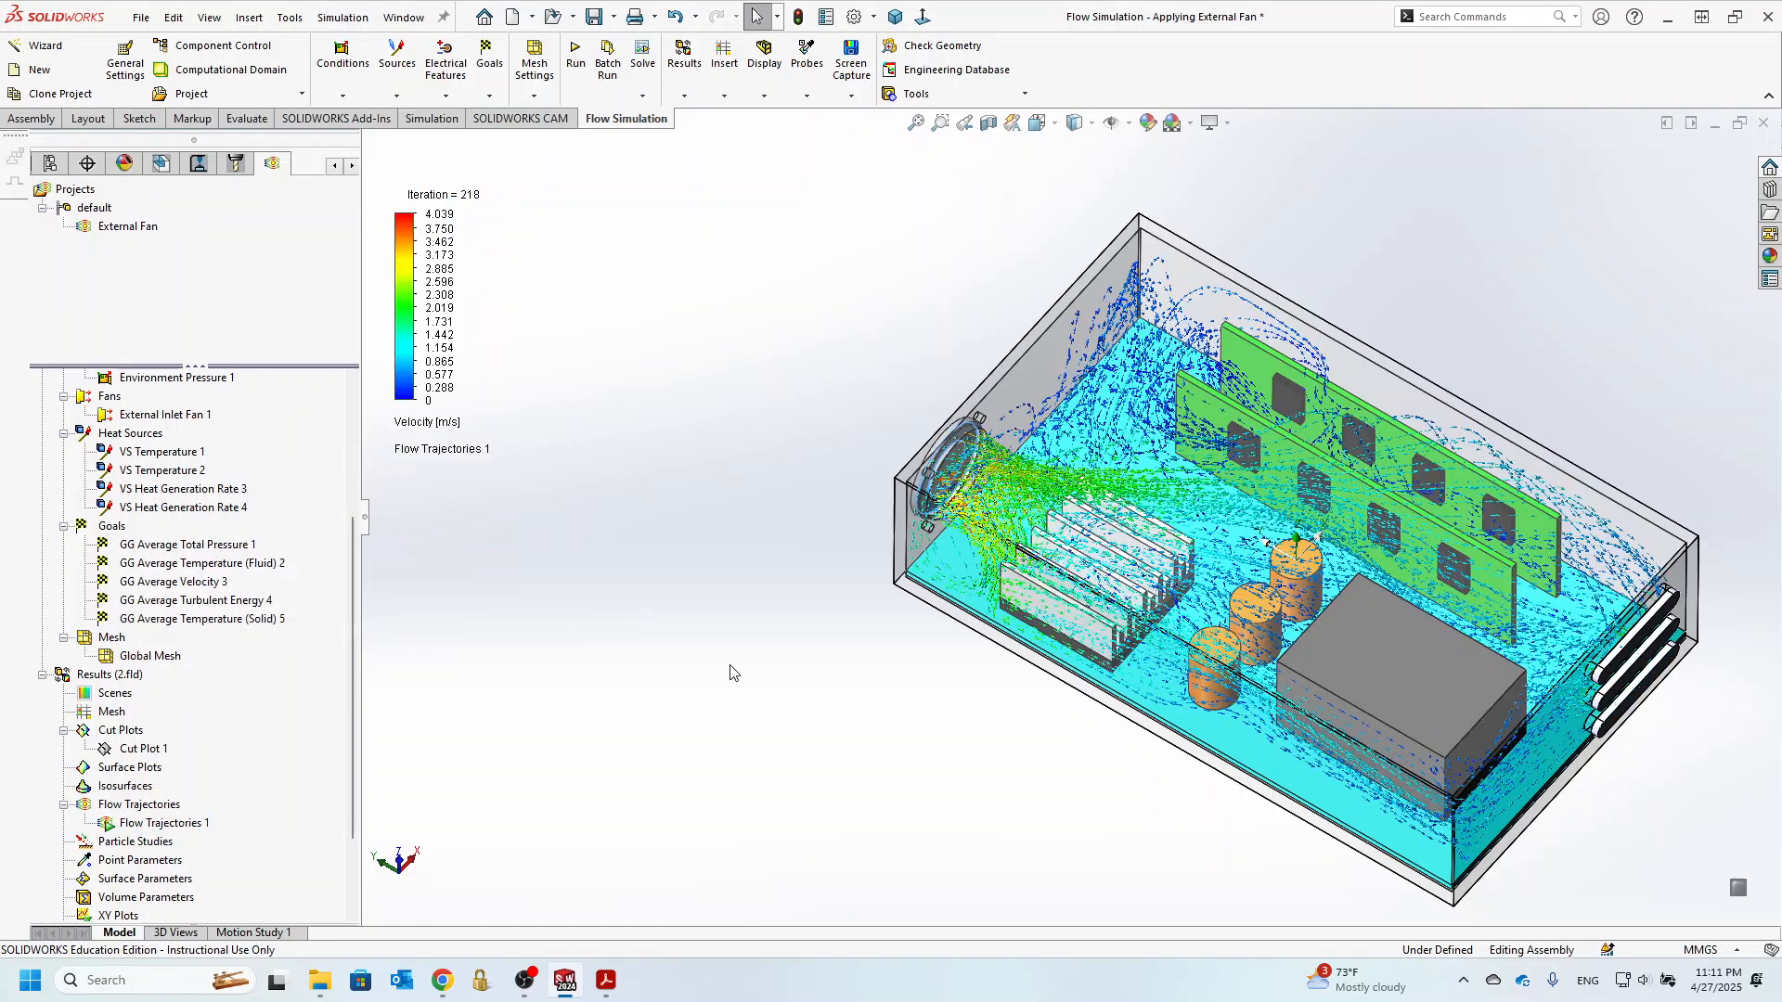
scroll(979, 531, down, 3)
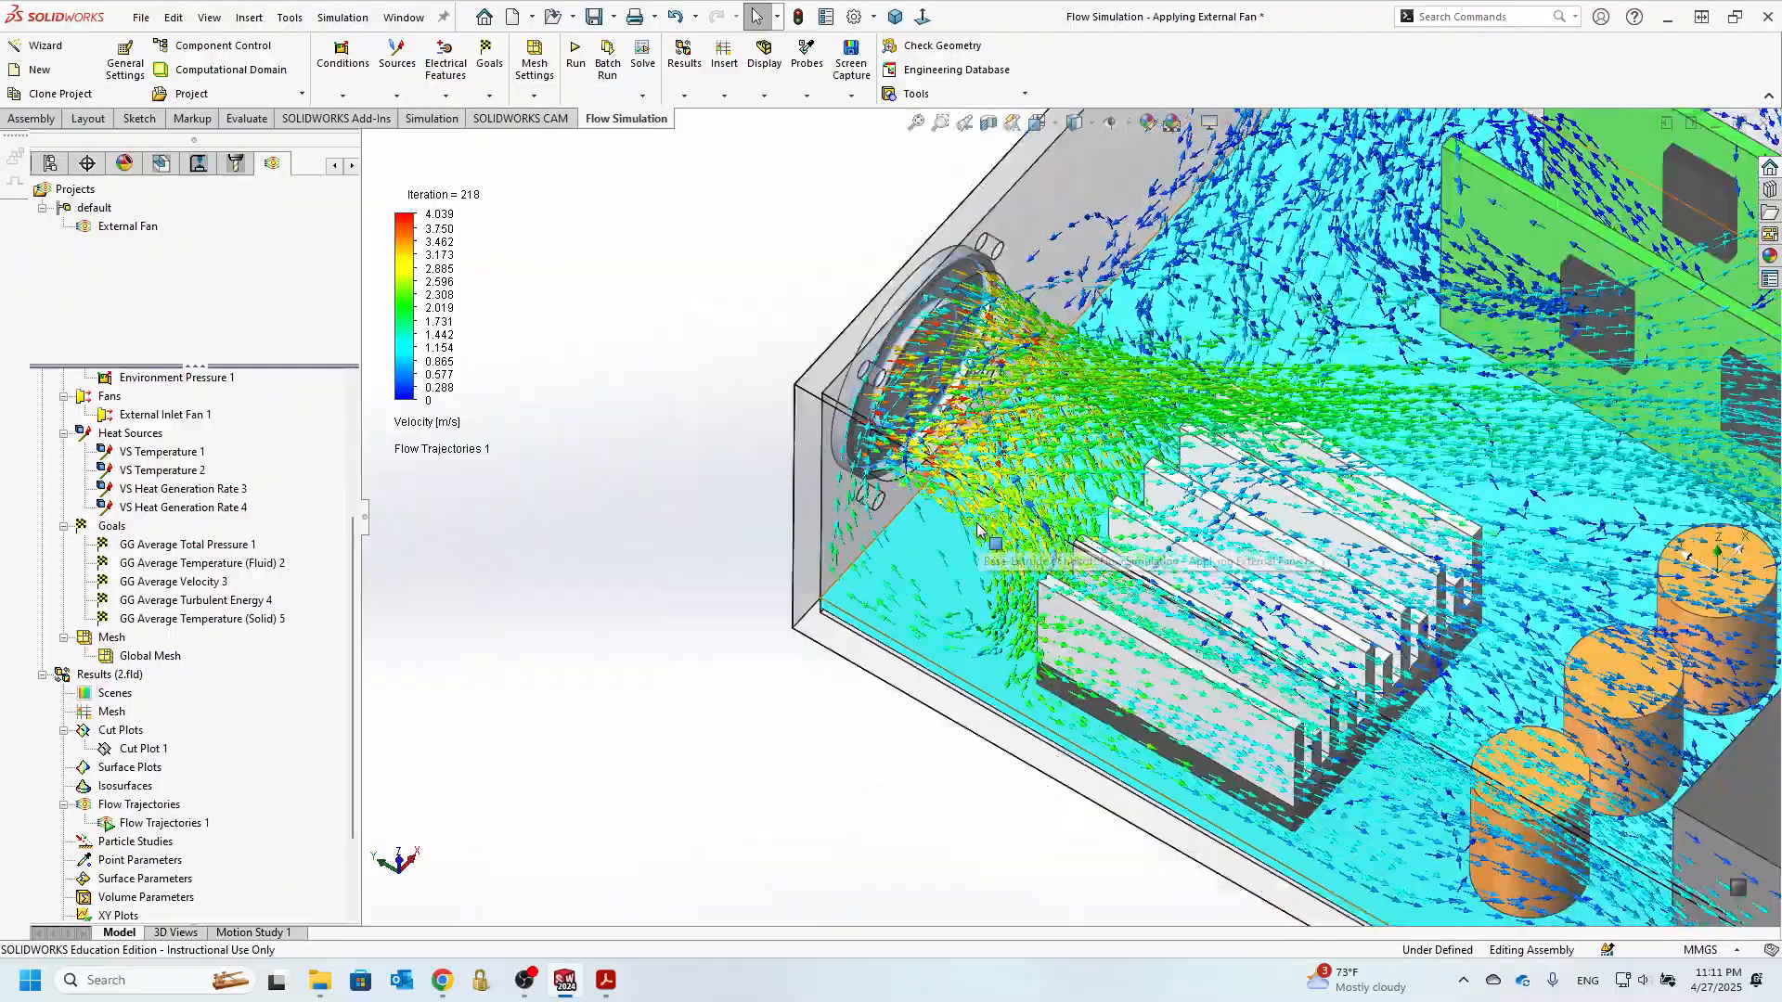
middle_drag(1047, 572, 1084, 540)
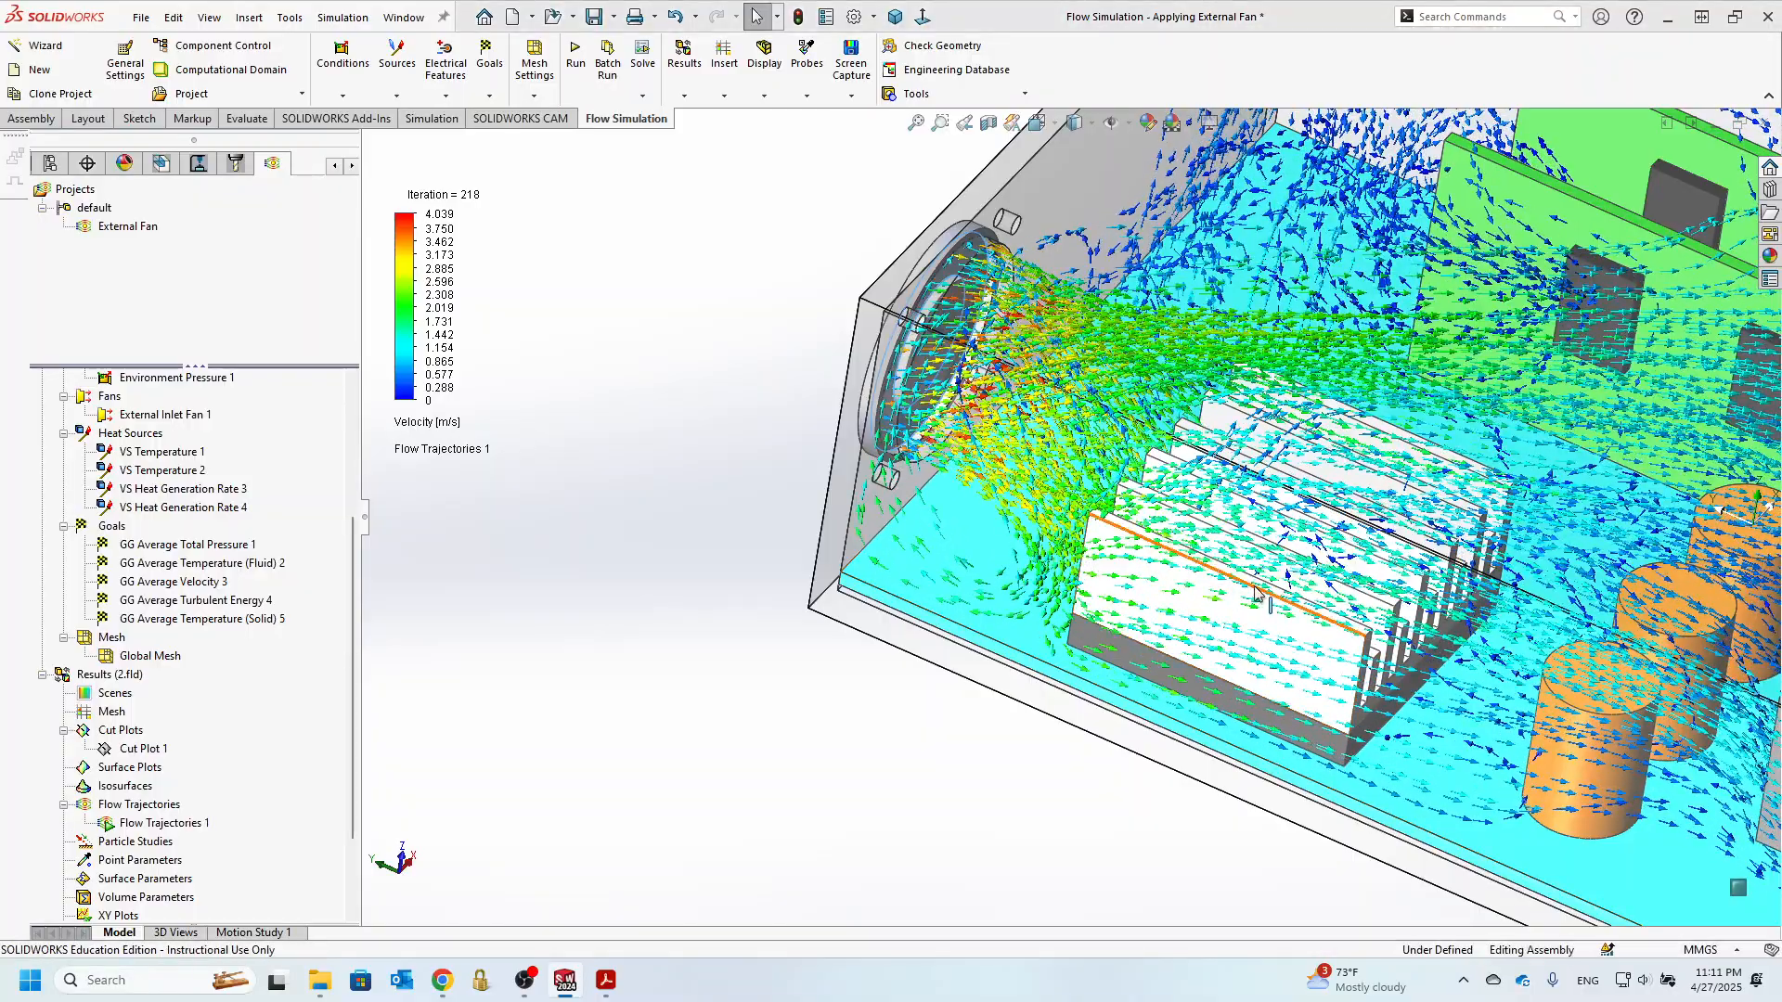
middle_drag(1255, 594, 1020, 493)
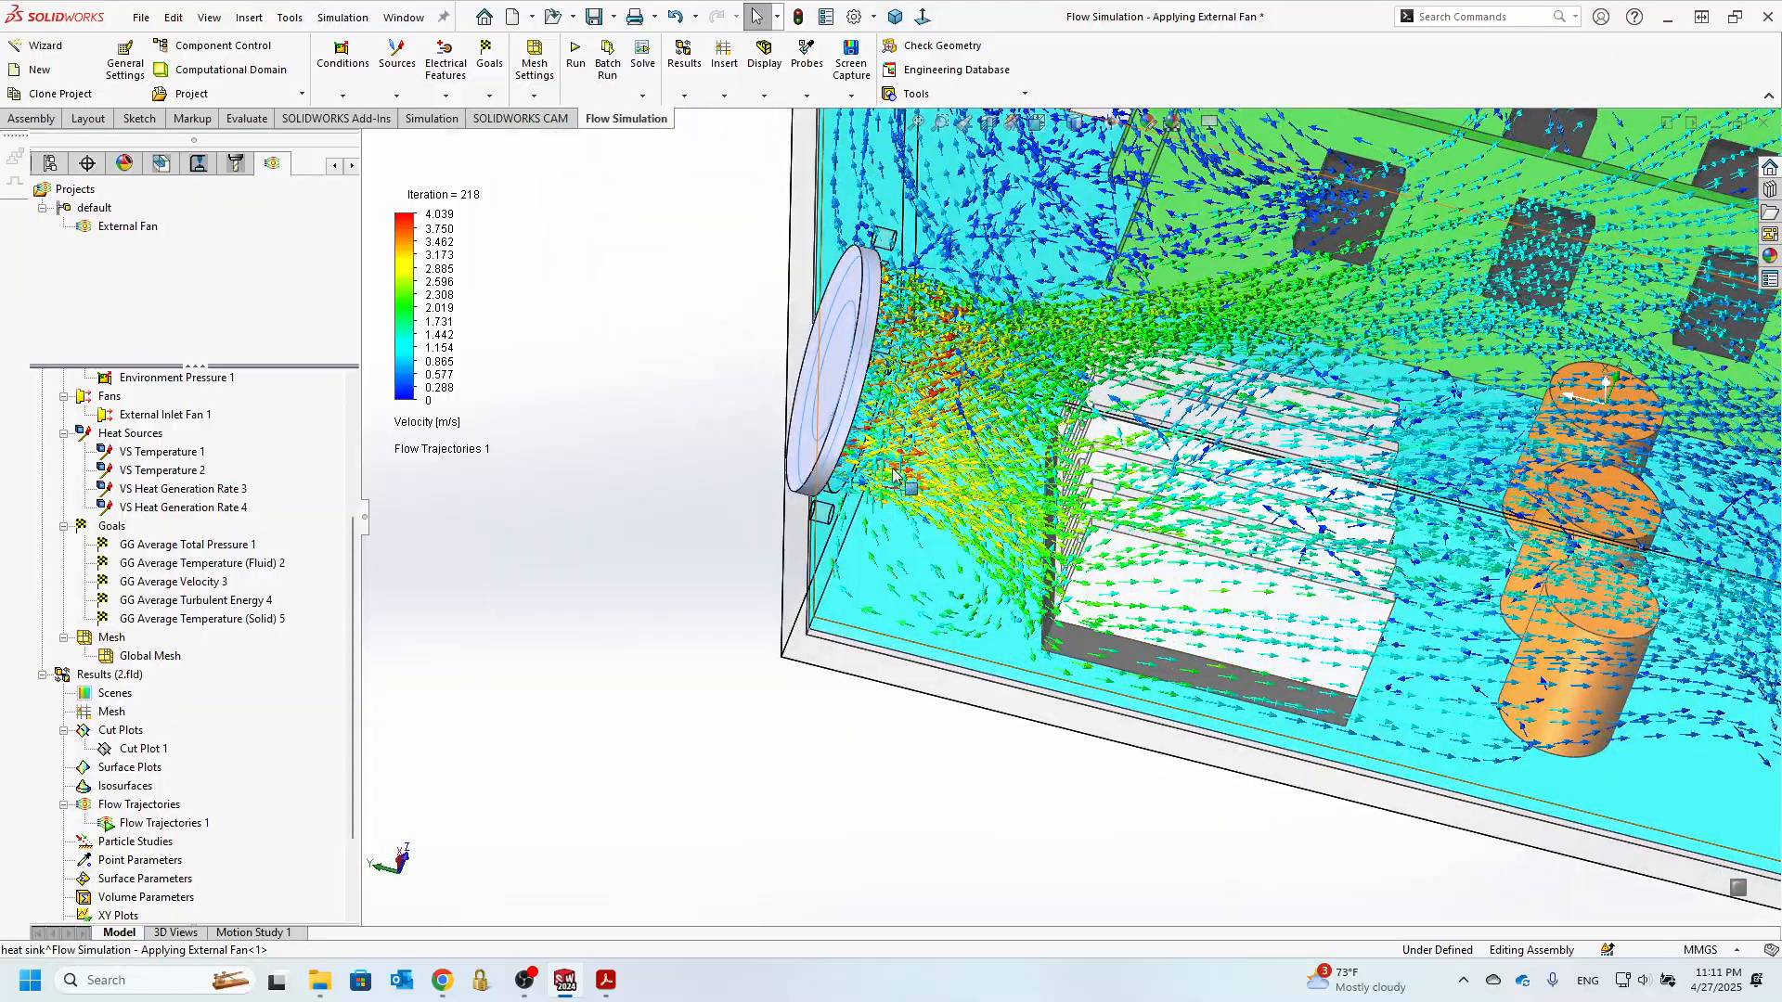
scroll(893, 473, up, 5)
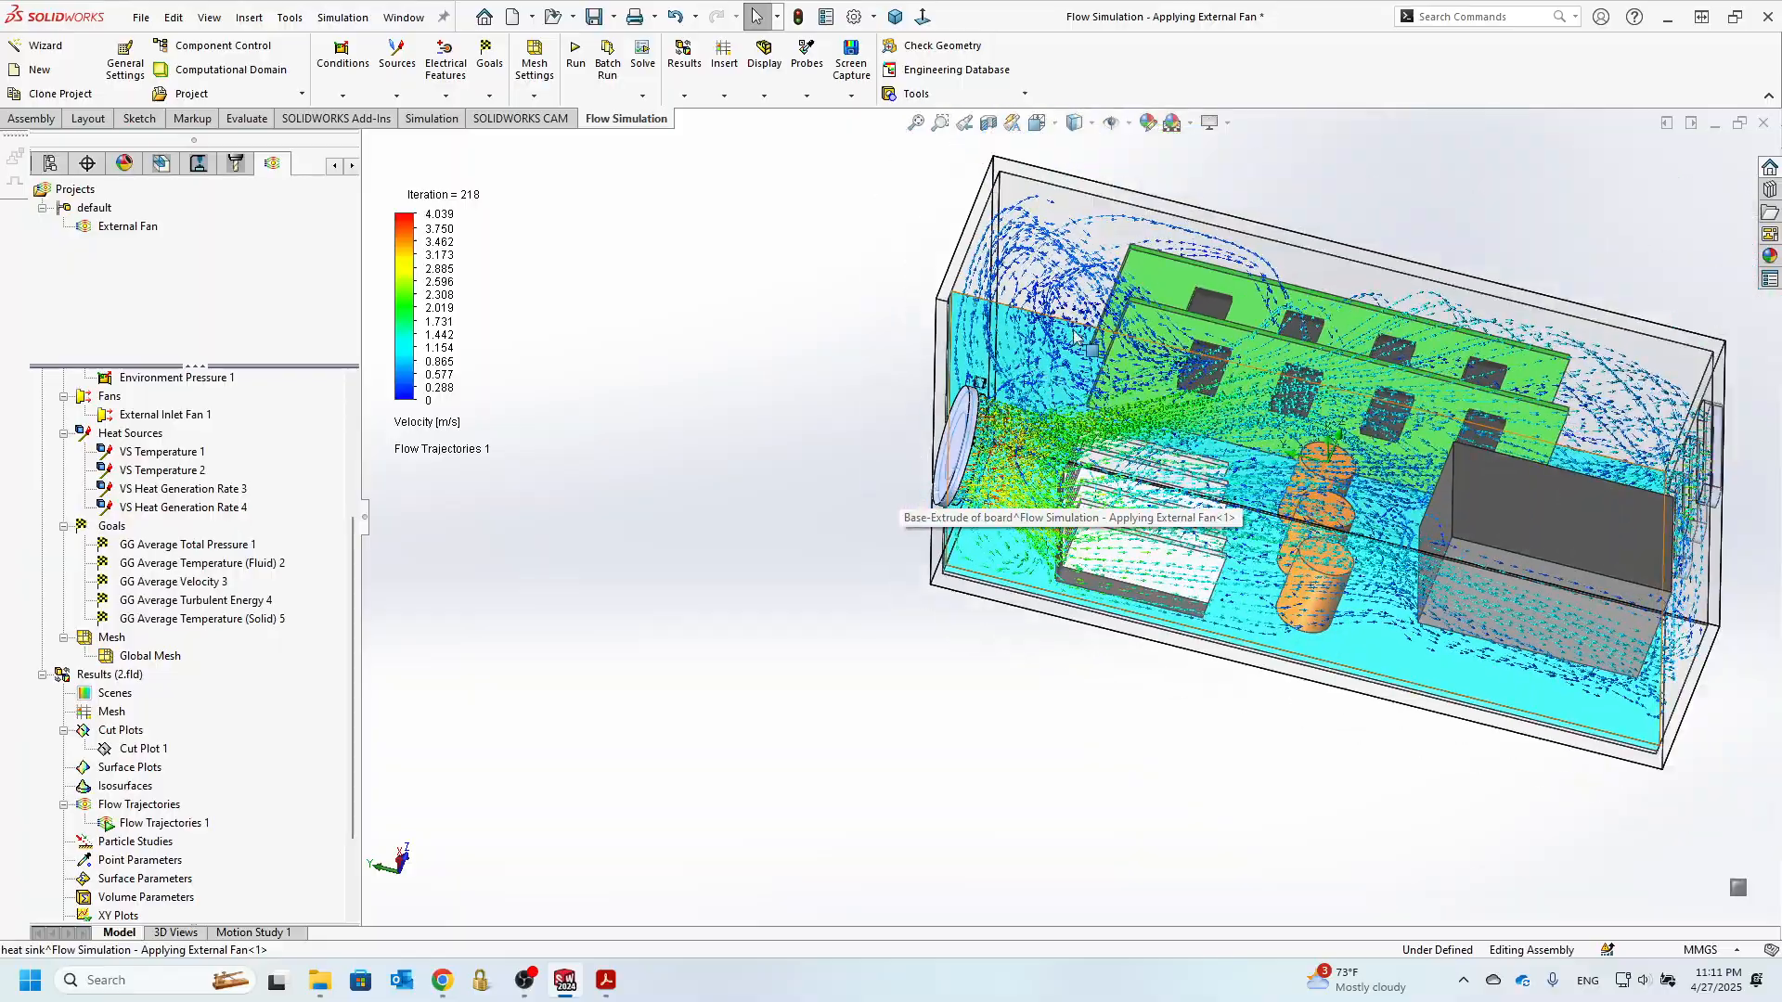
scroll(1075, 338, down, 2)
middle_drag(1074, 338, 1037, 435)
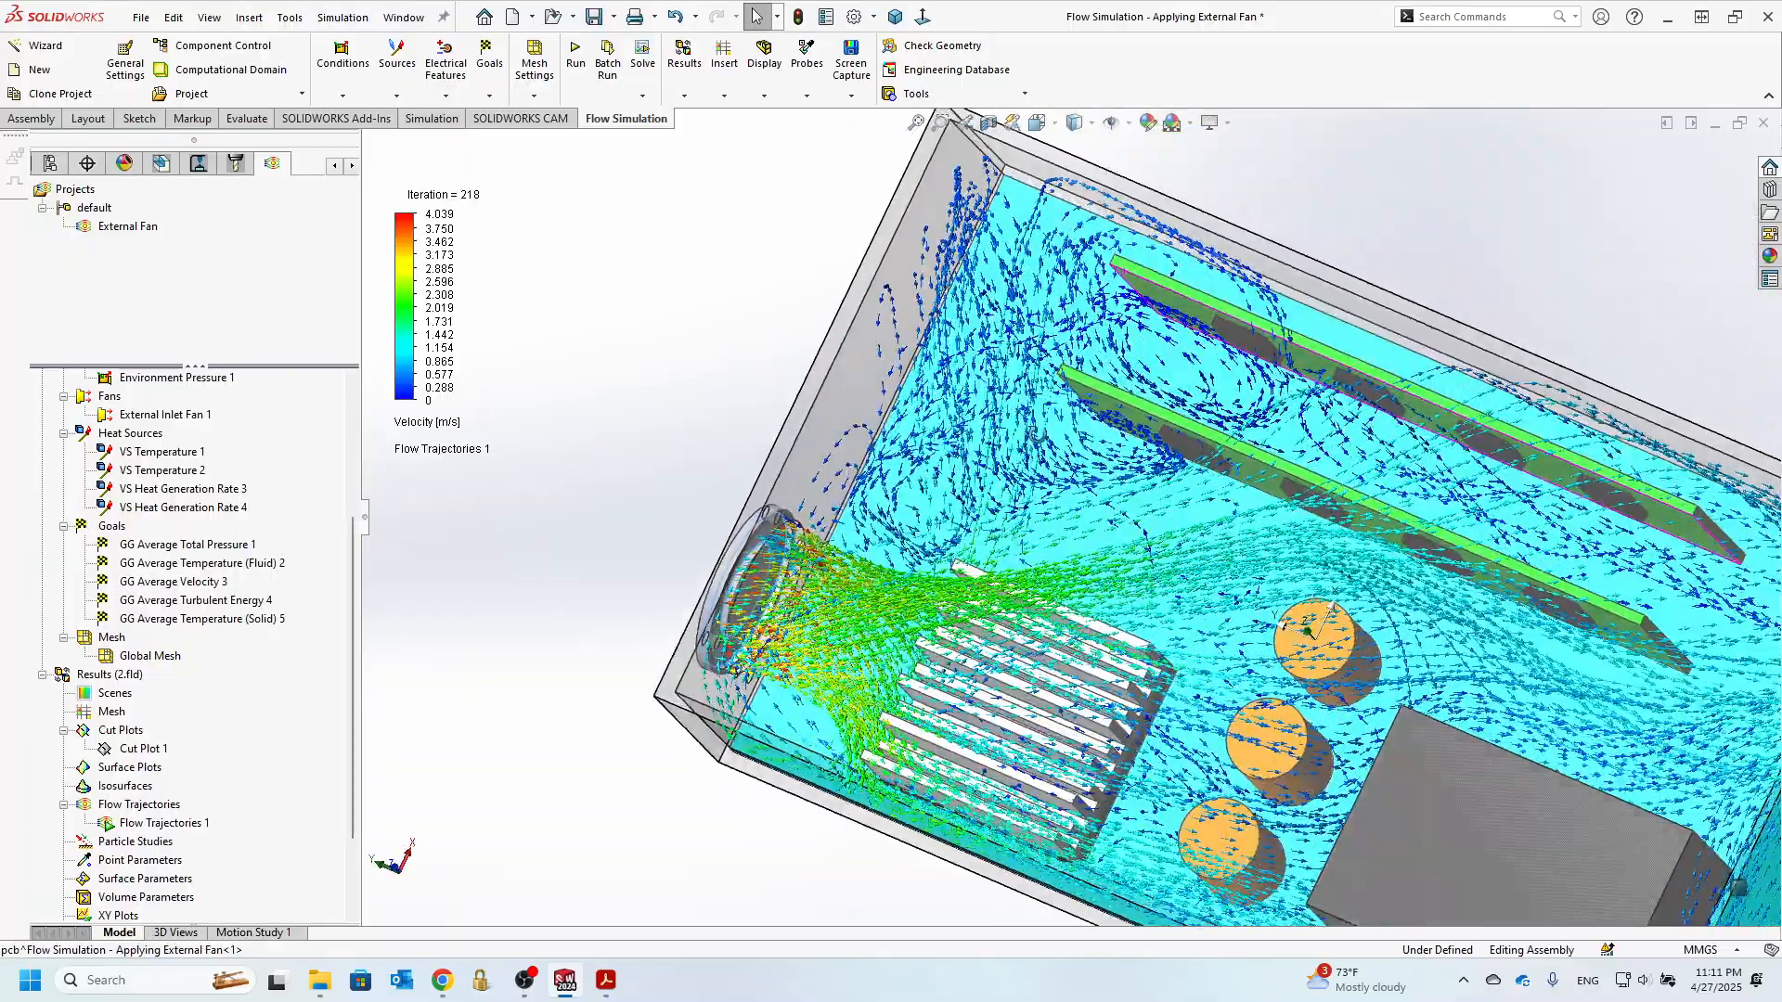
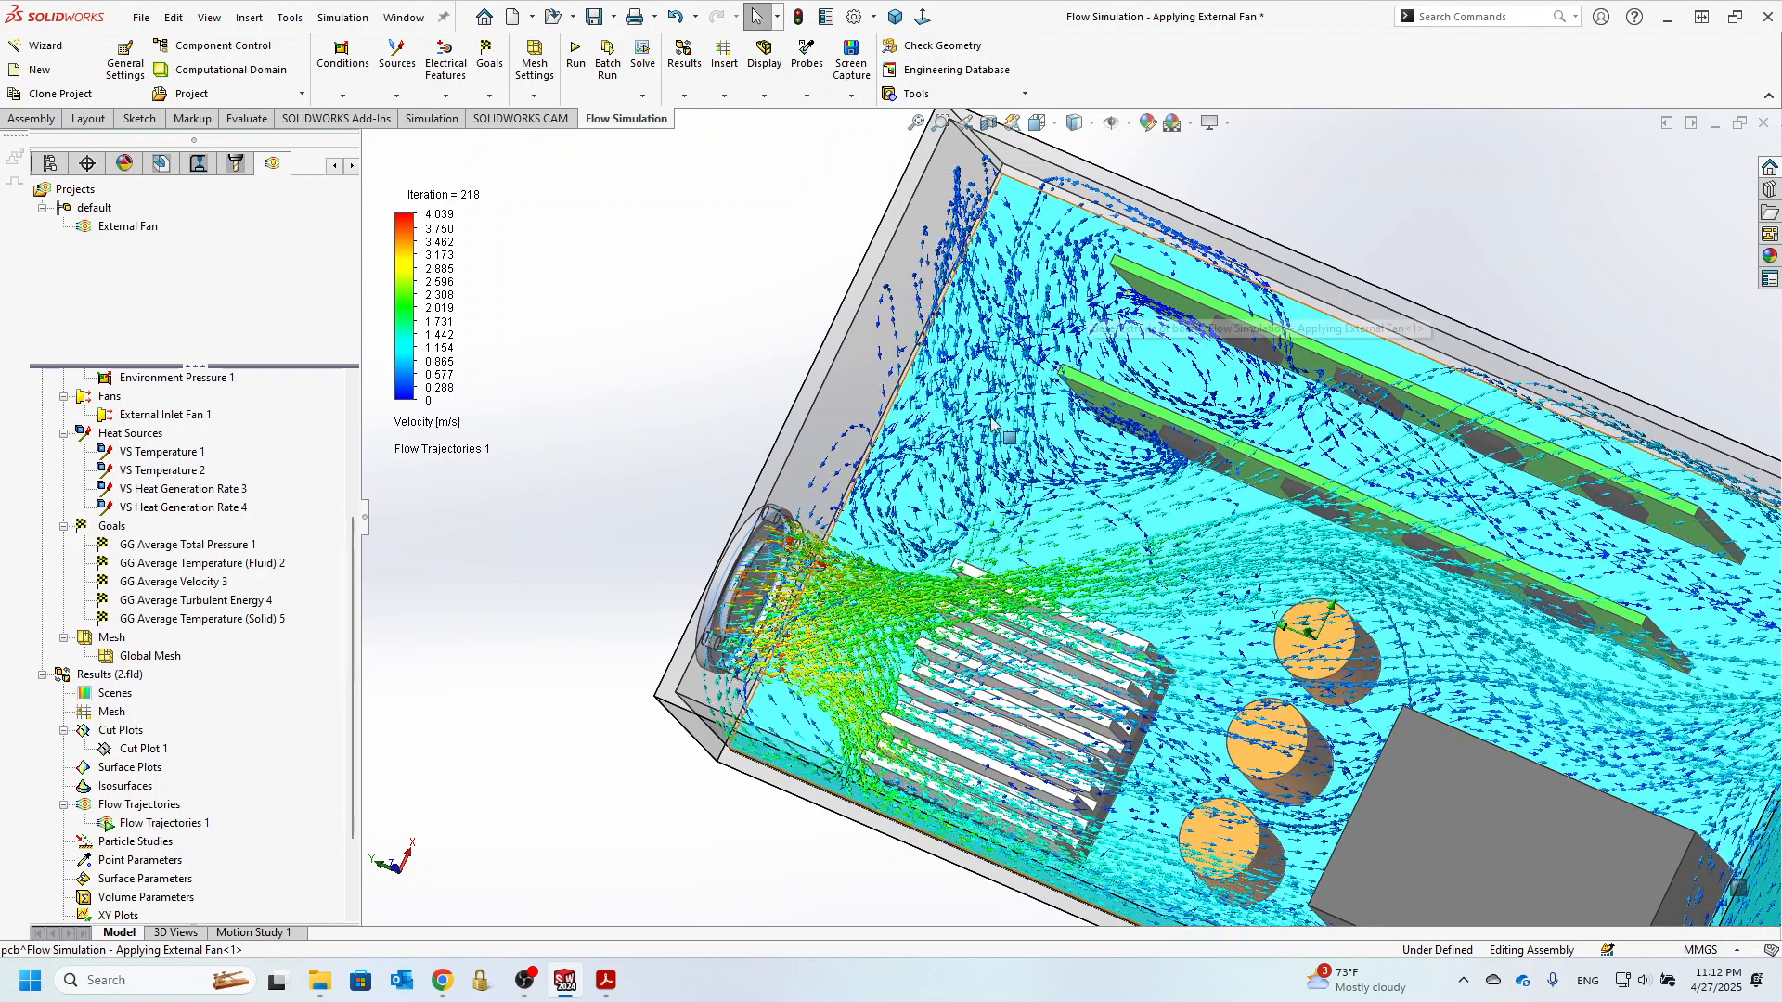
- Switch the trajectories' displayed parameter to Temperature (Fluid) and inspect the flow from the fan past the power module to the outlet
click(454, 425)
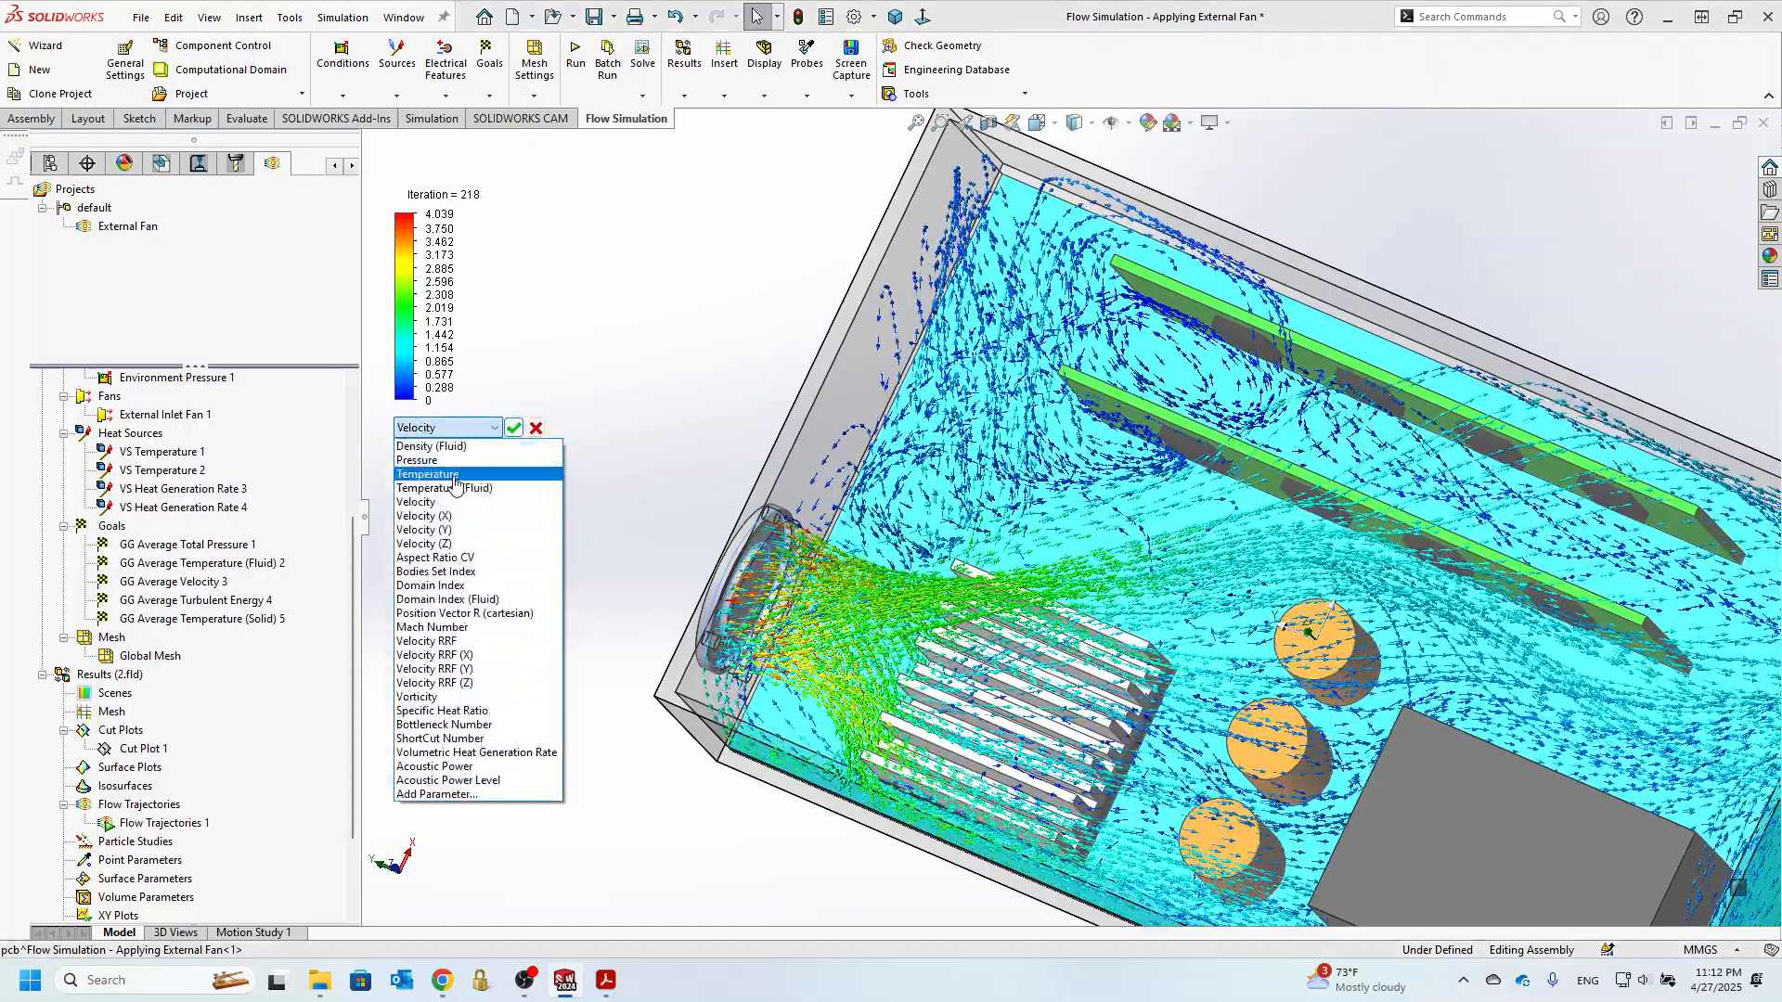
click(445, 487)
click(513, 428)
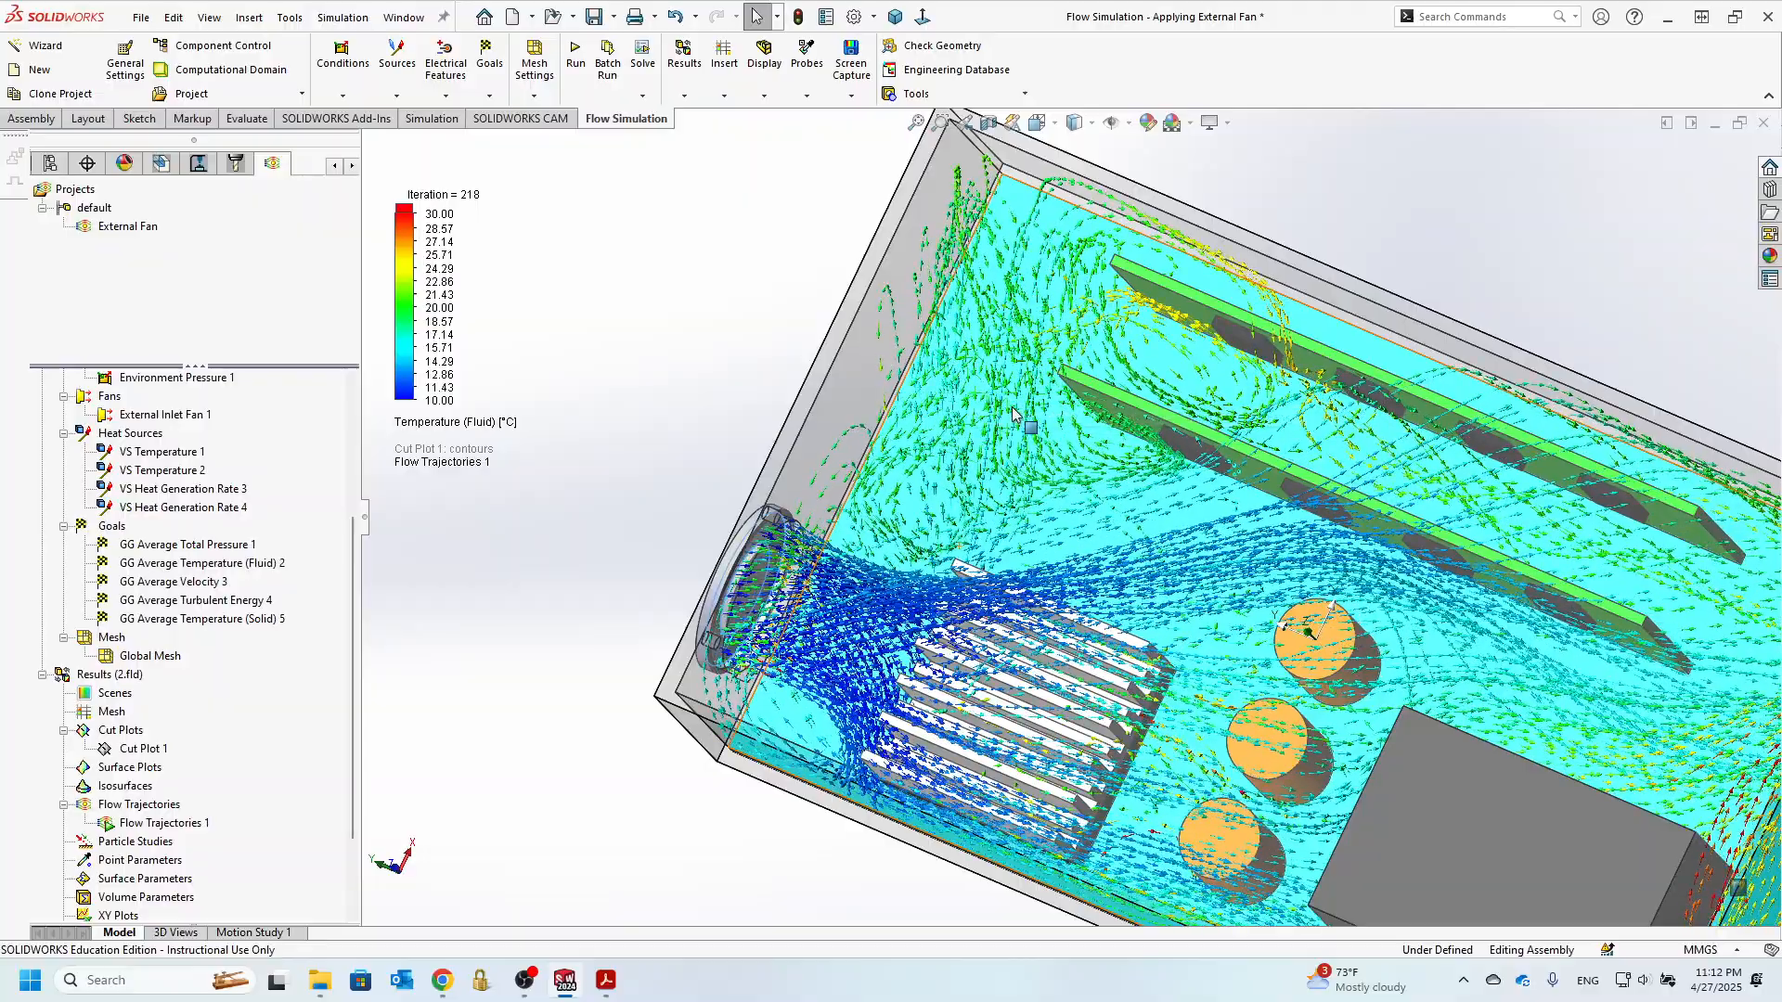
scroll(1011, 414, up, 2)
scroll(1346, 798, down, 4)
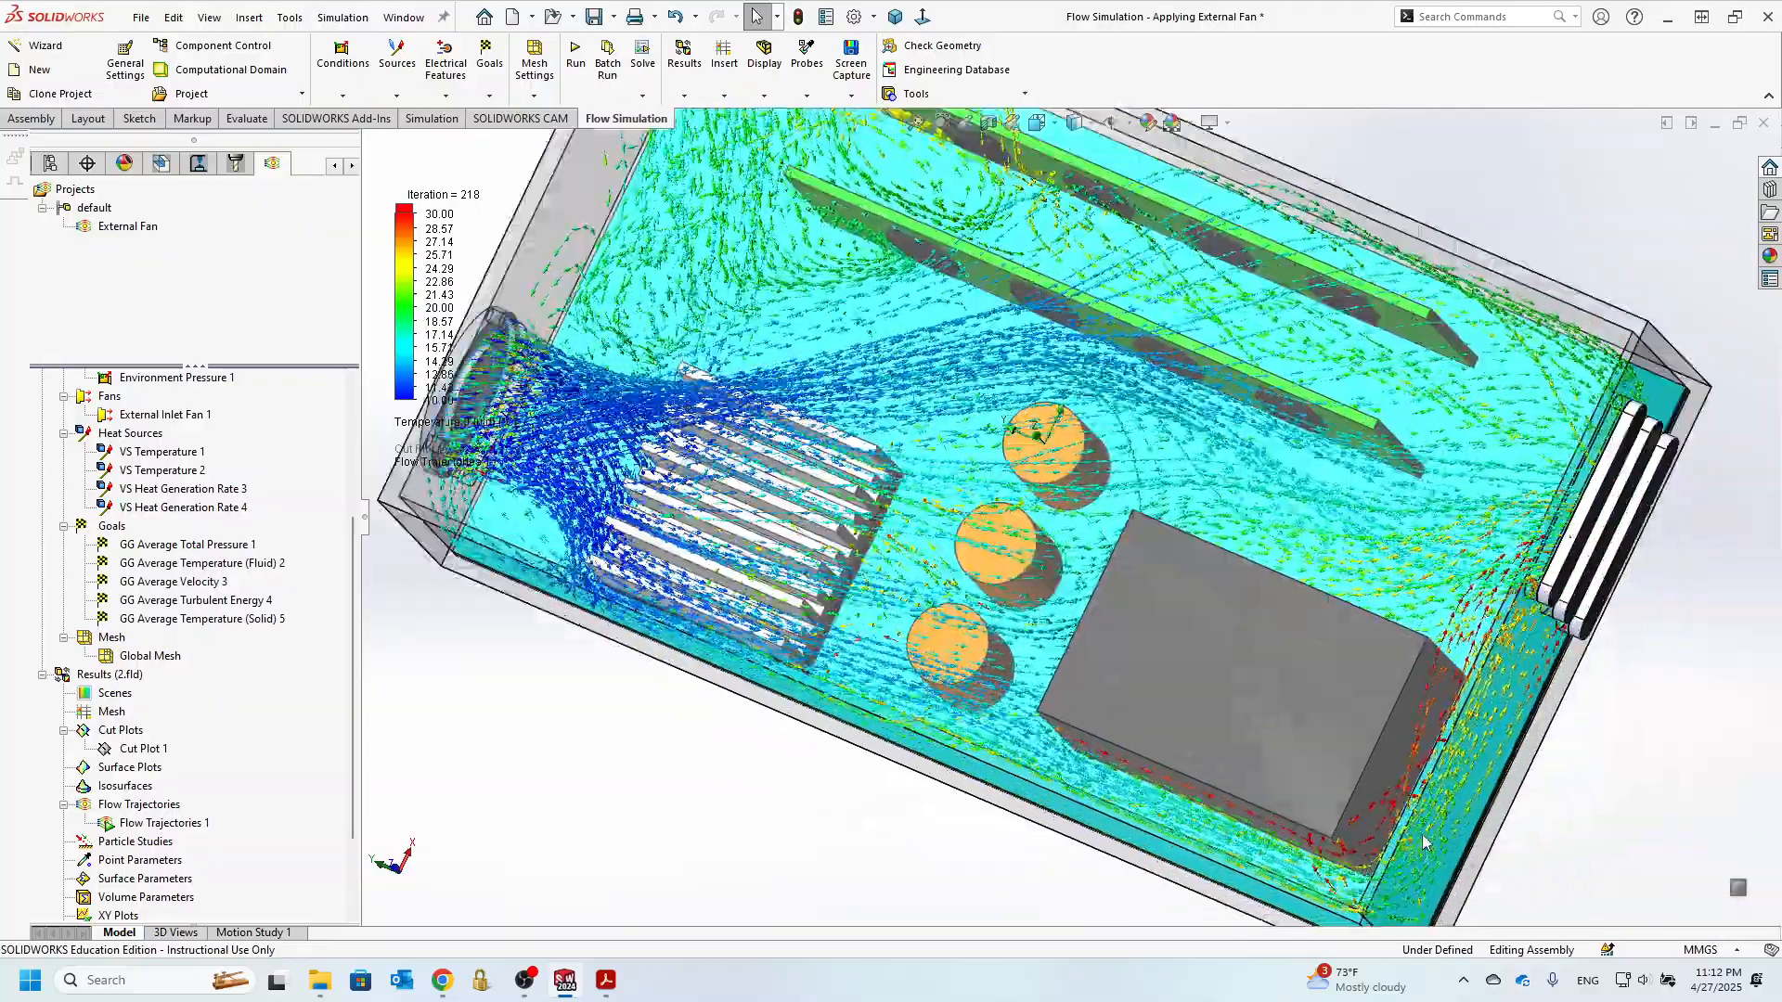
middle_drag(1349, 807, 1422, 732)
scroll(1422, 732, up, 4)
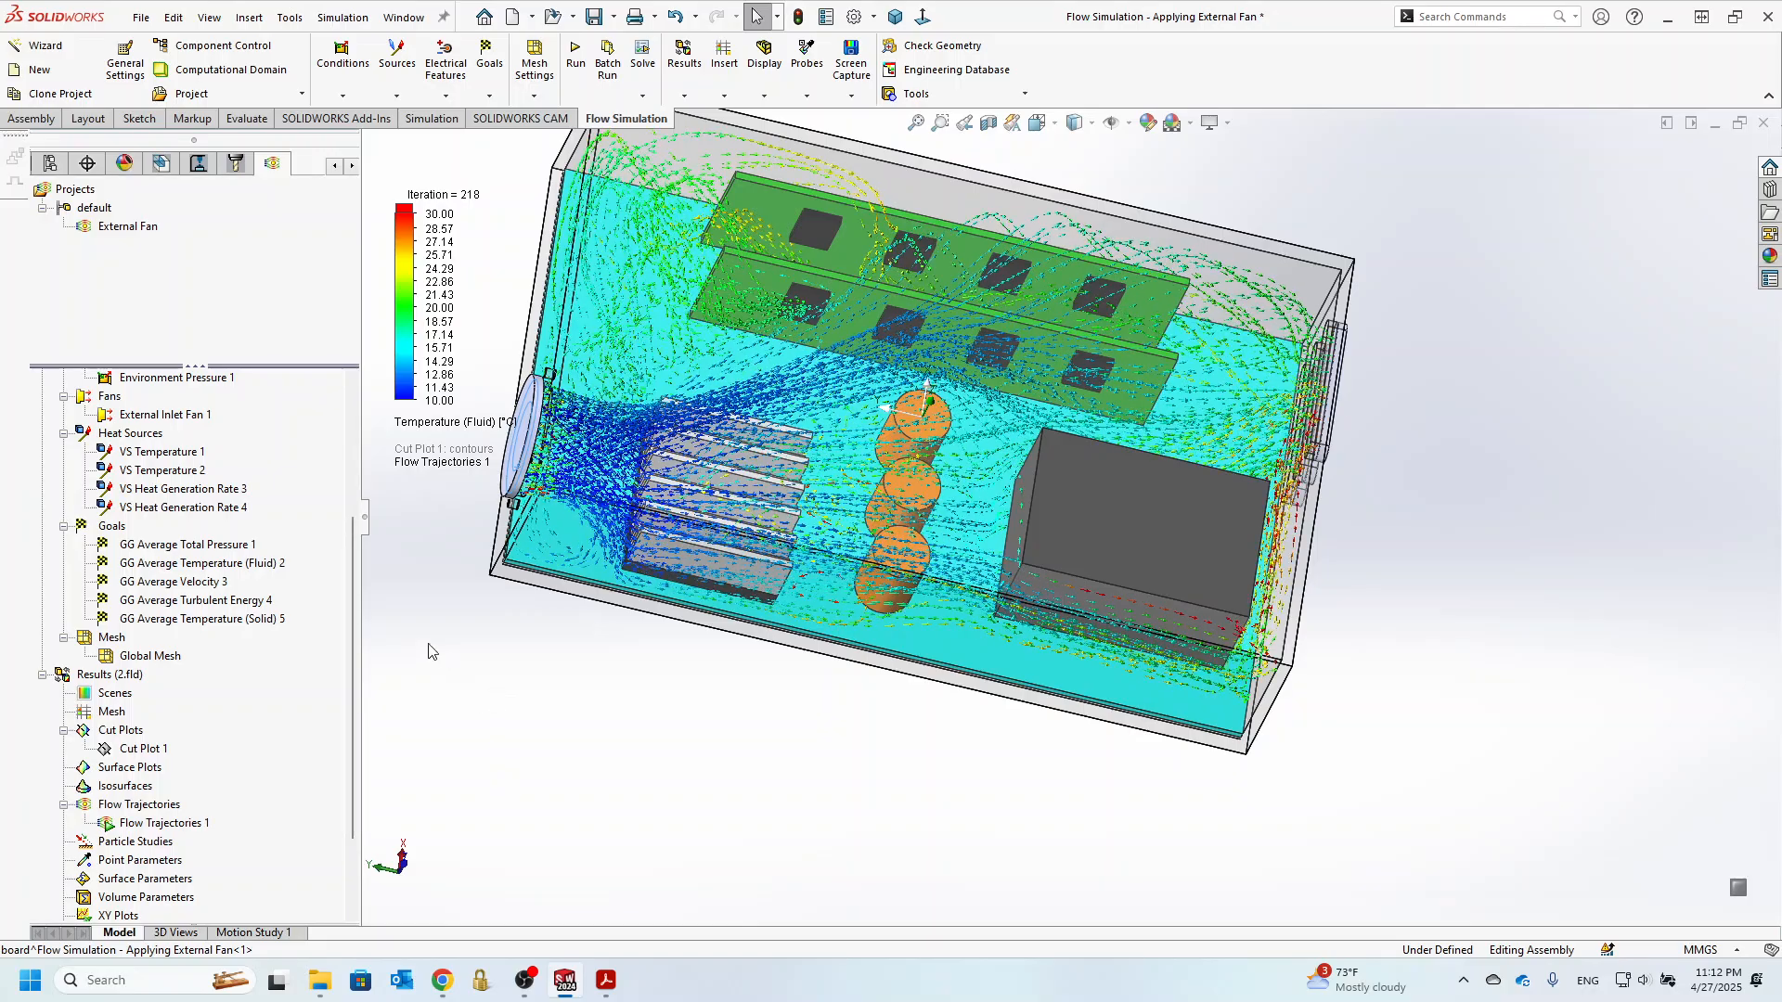
- Change the Flow Trajectories 1 appearance from arrows to Pipes and play the trajectories
right_click(160, 823)
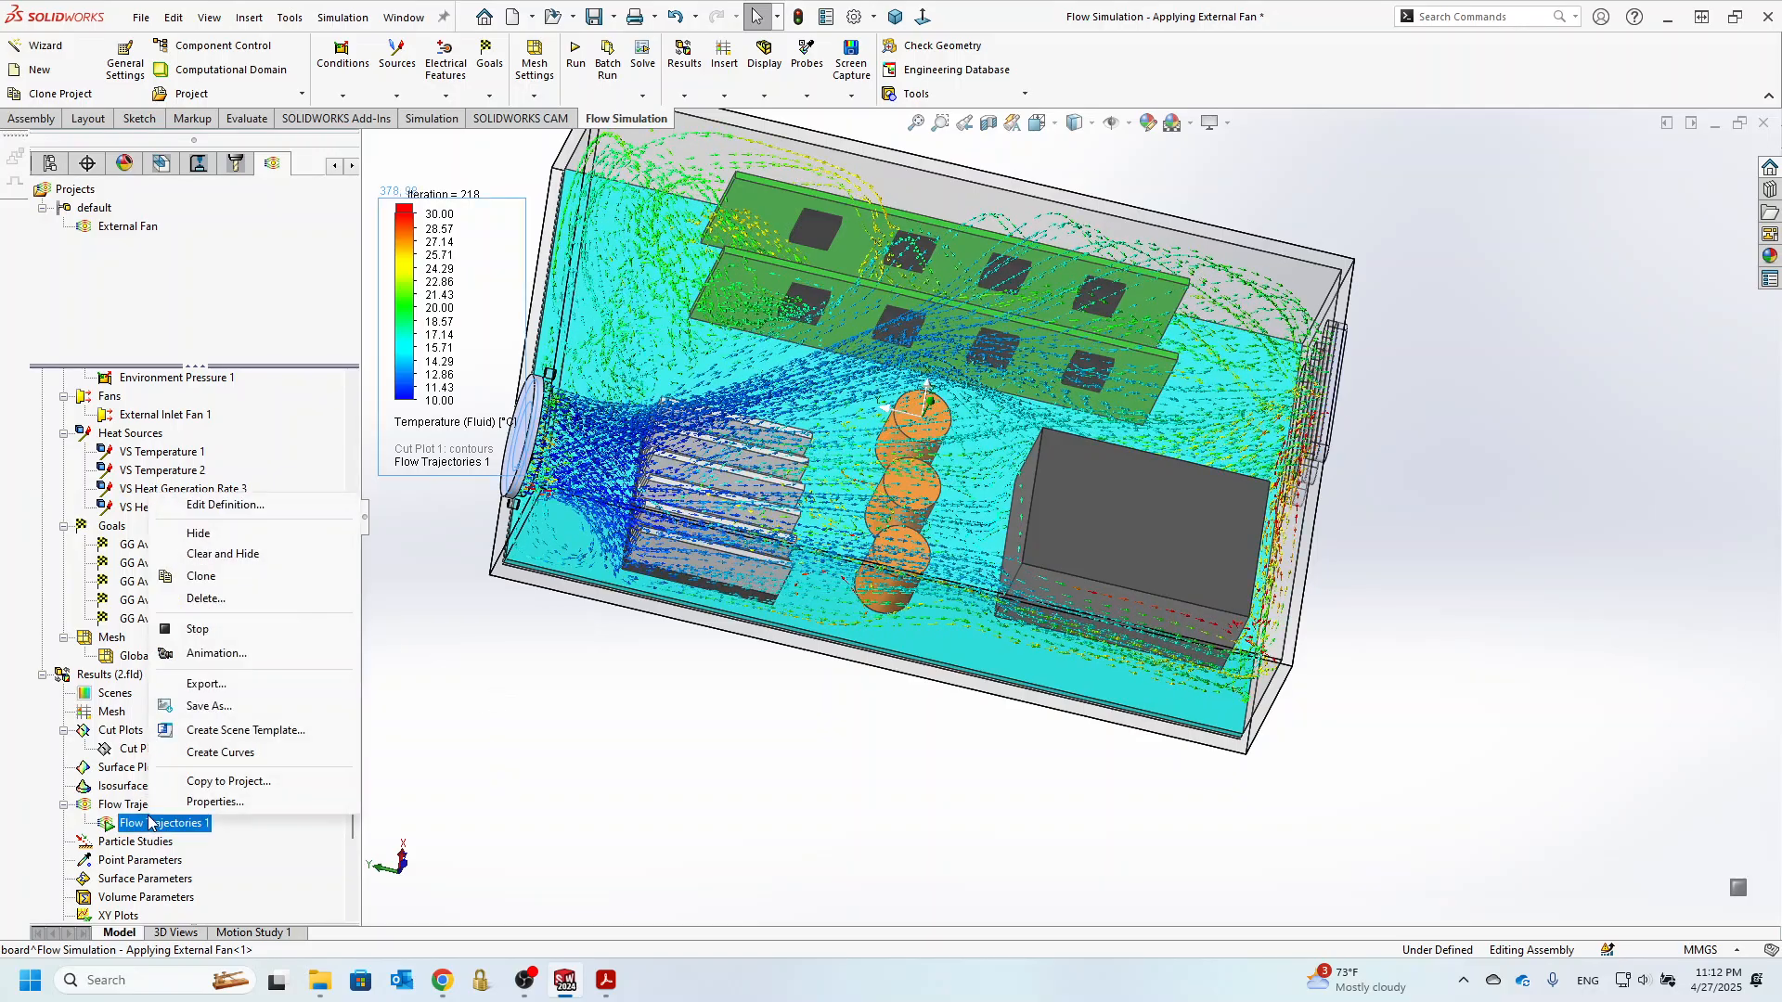
click(217, 513)
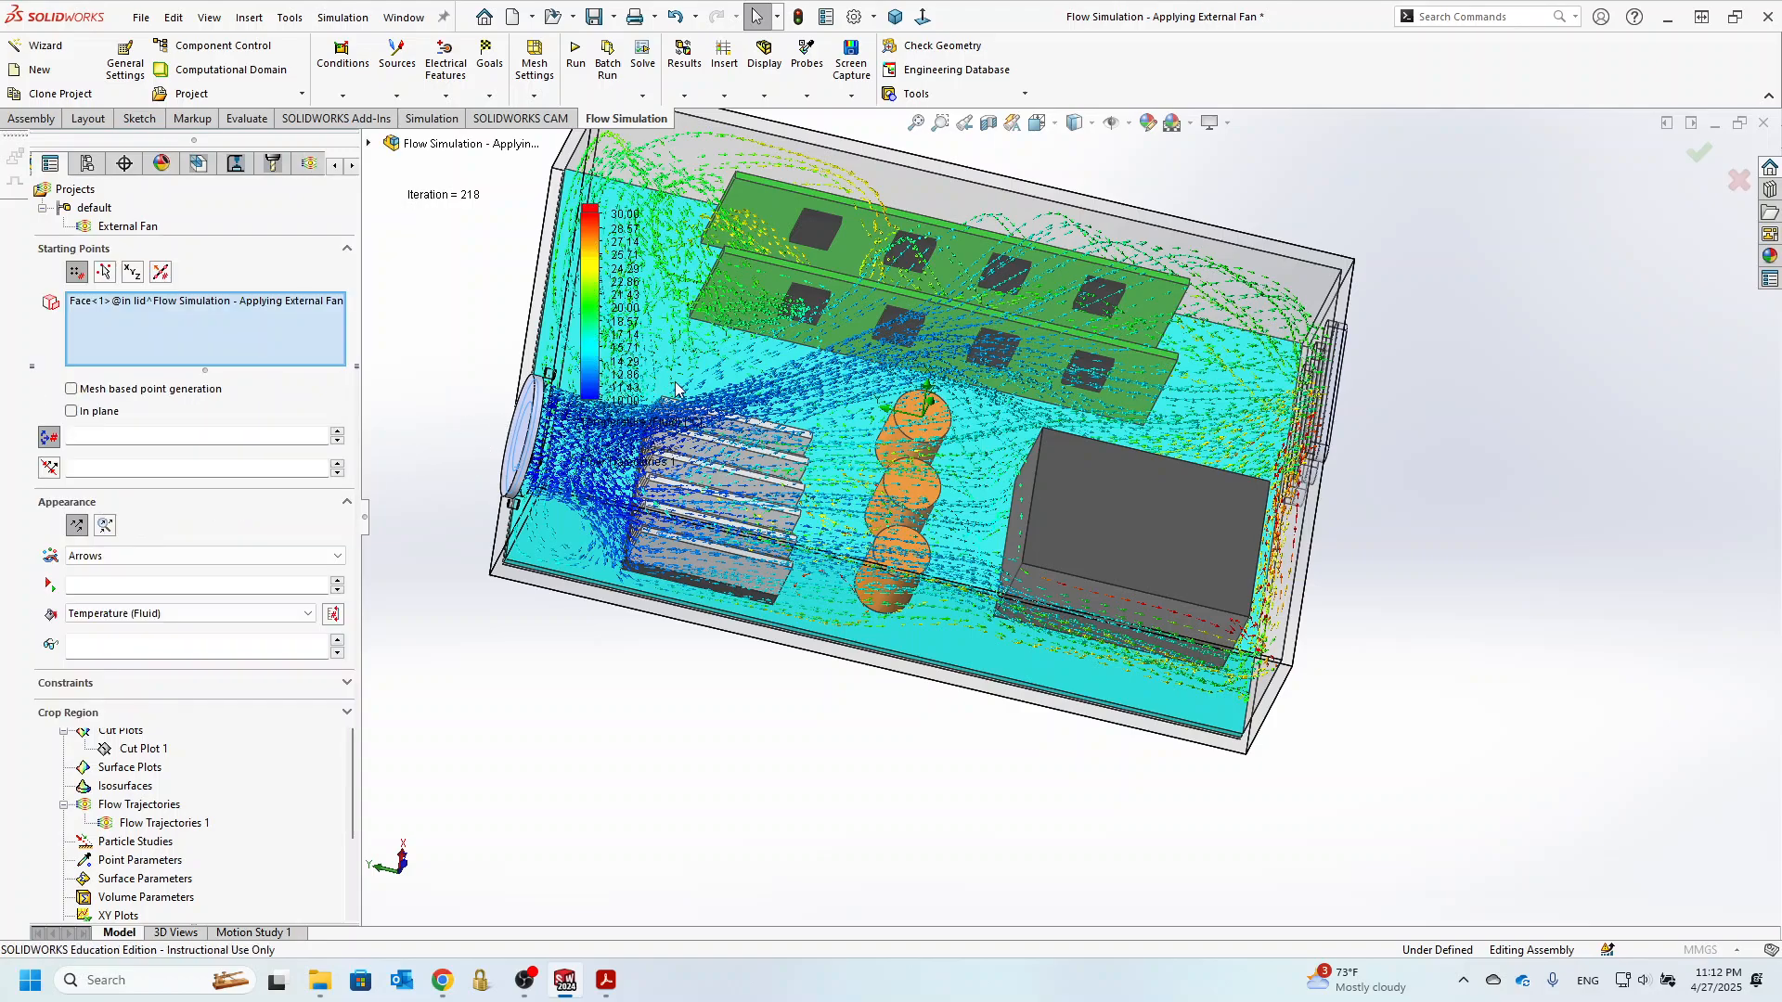
click(100, 557)
click(104, 574)
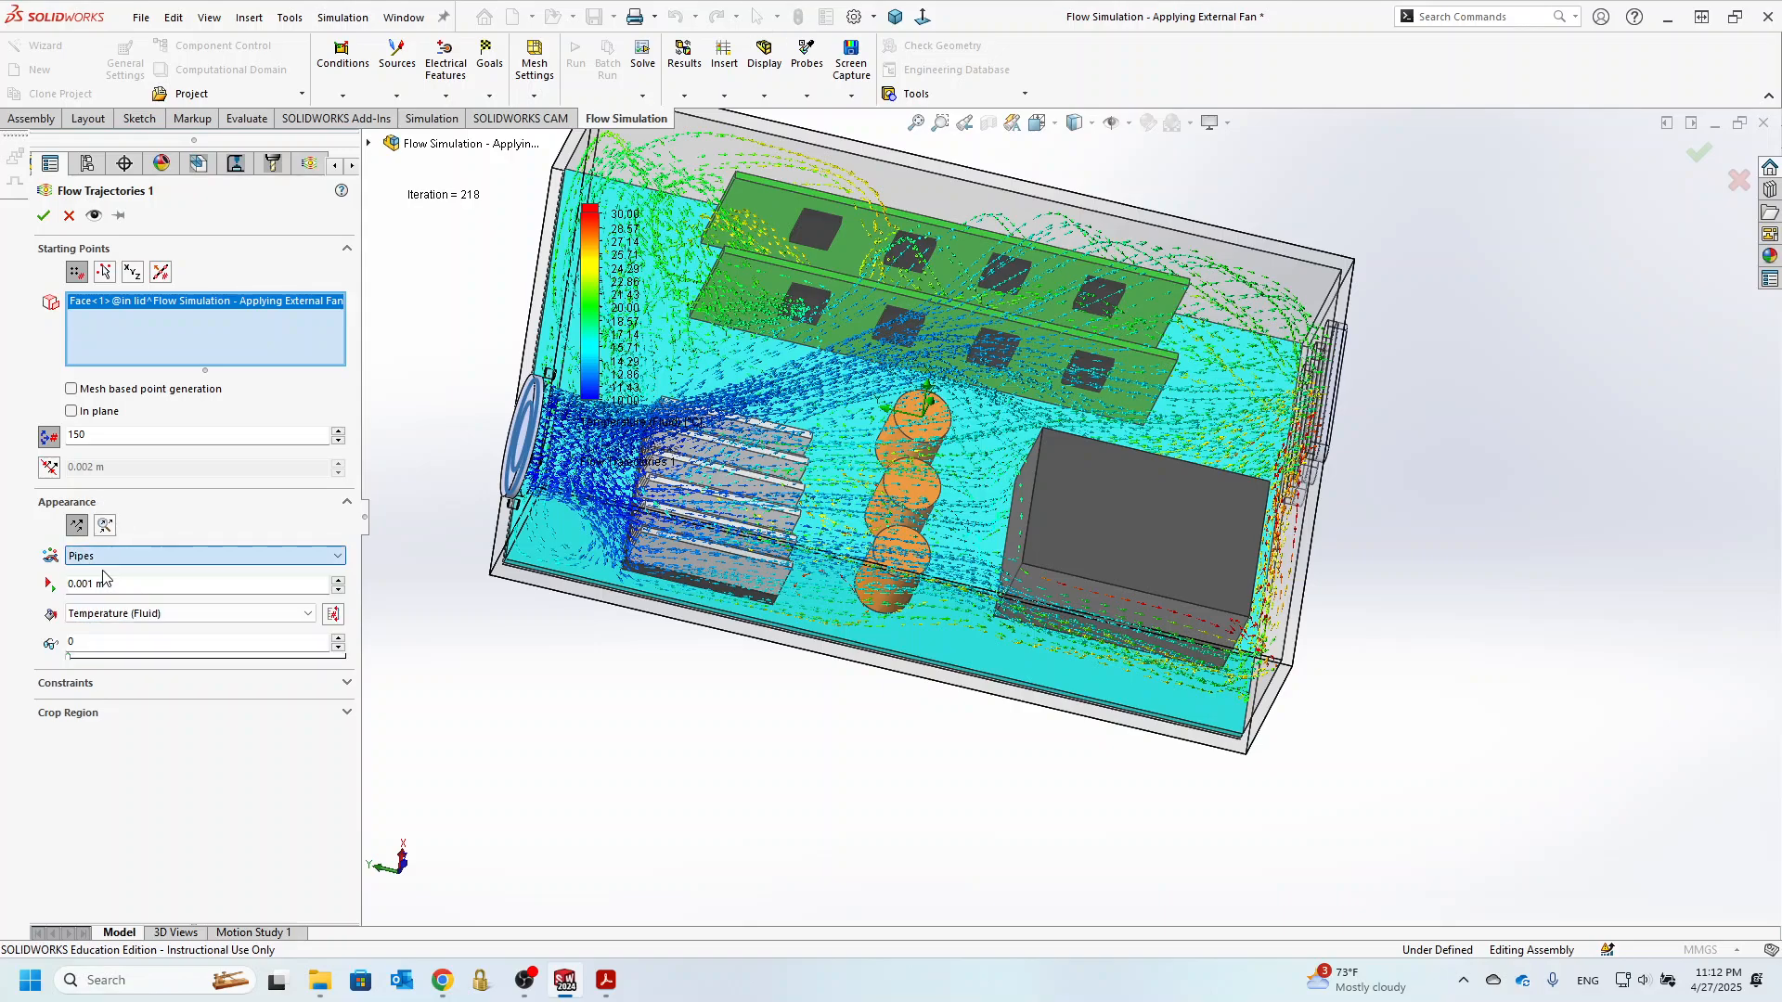
click(44, 215)
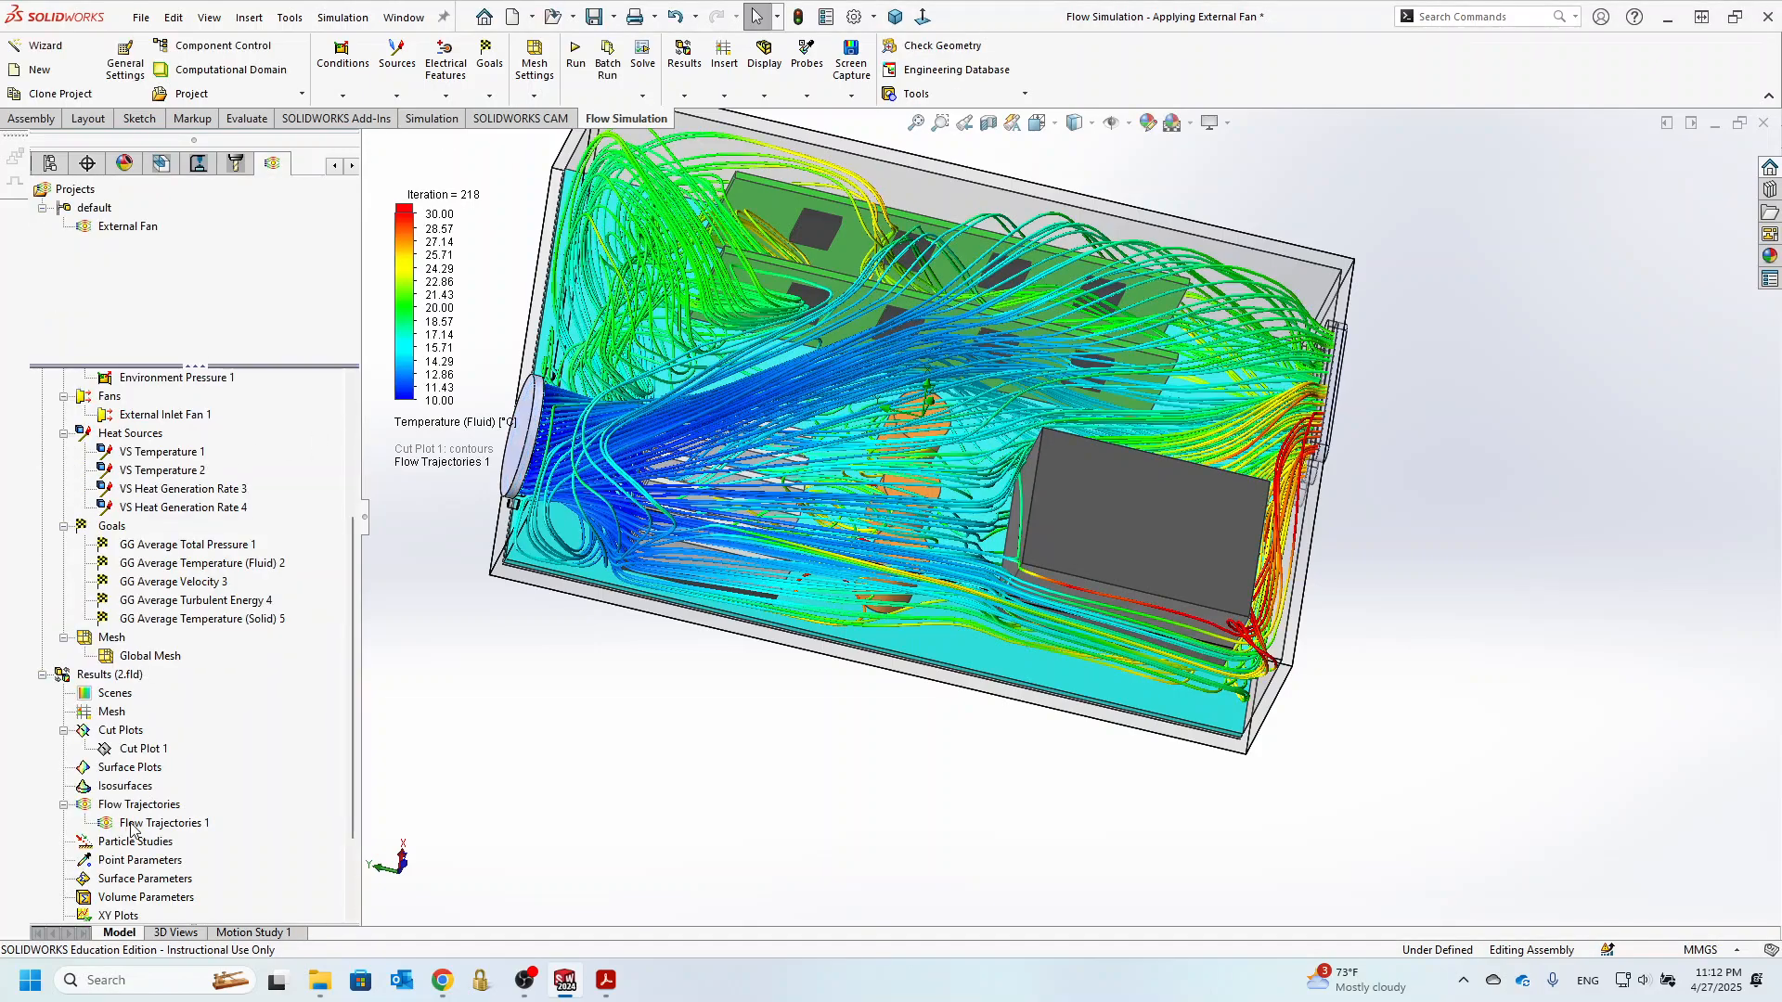
right_click(163, 822)
click(179, 633)
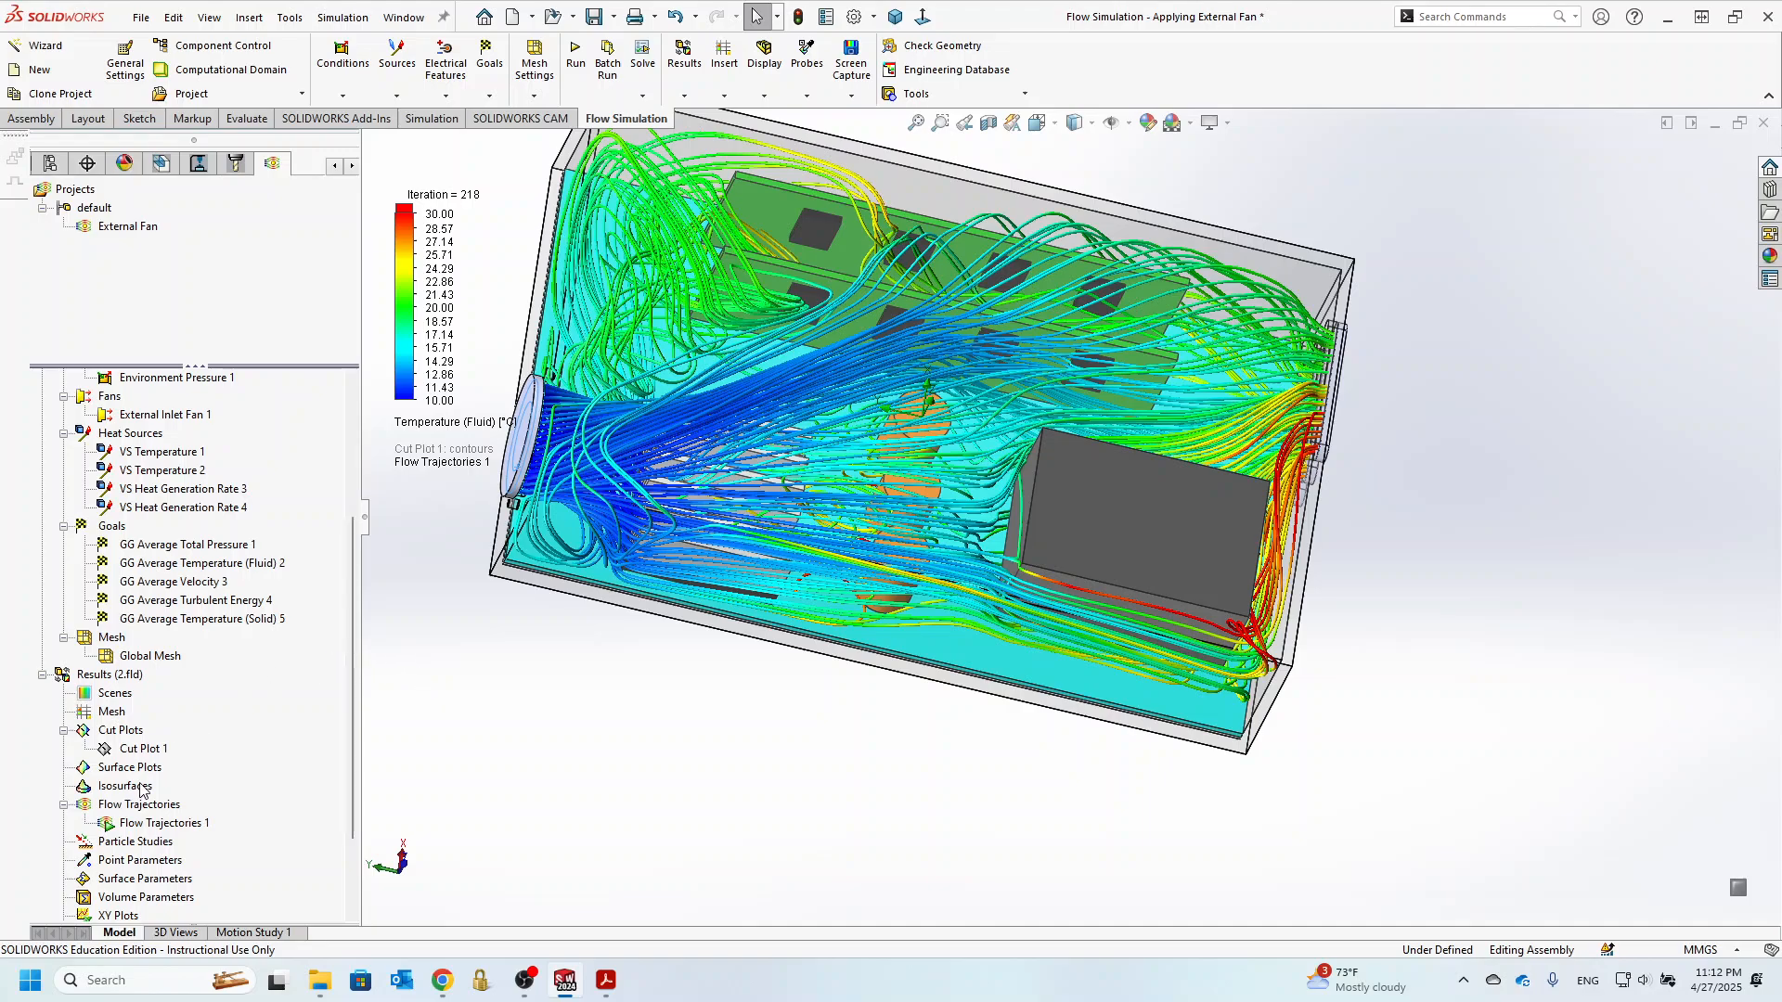
- Hide Flow Trajectories 1 and check the list of required results in PCB with Fan.pdf
right_click(119, 829)
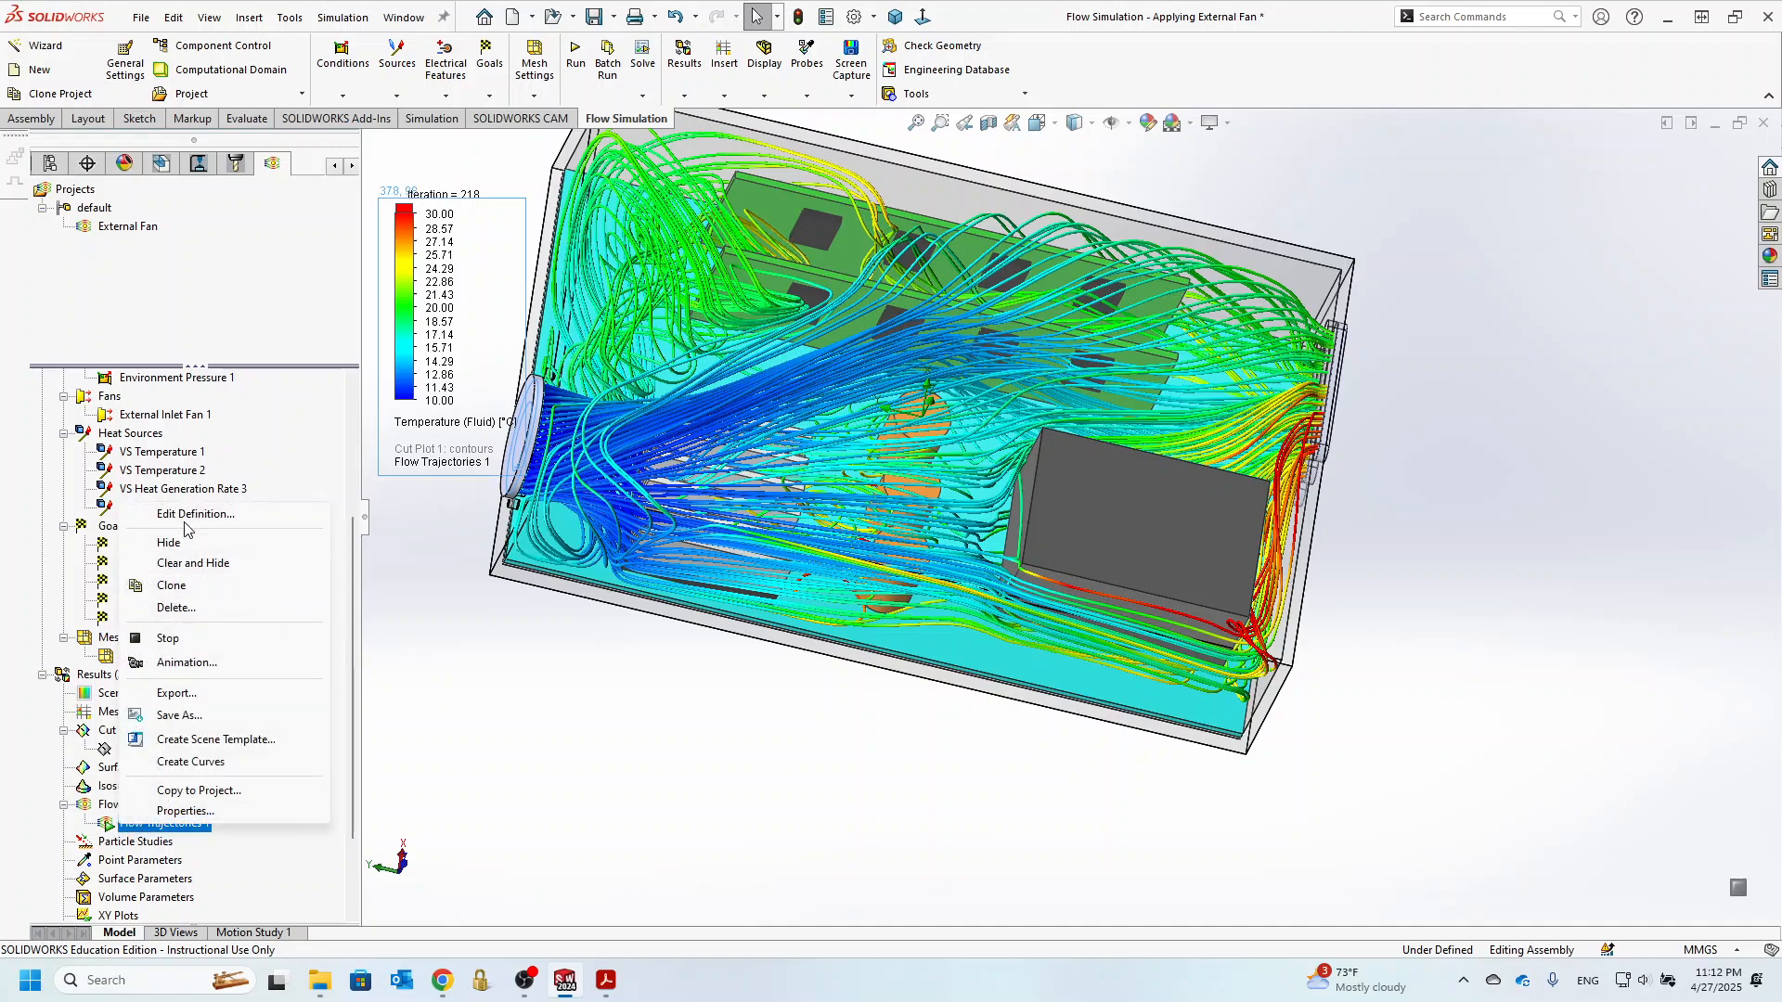
click(186, 518)
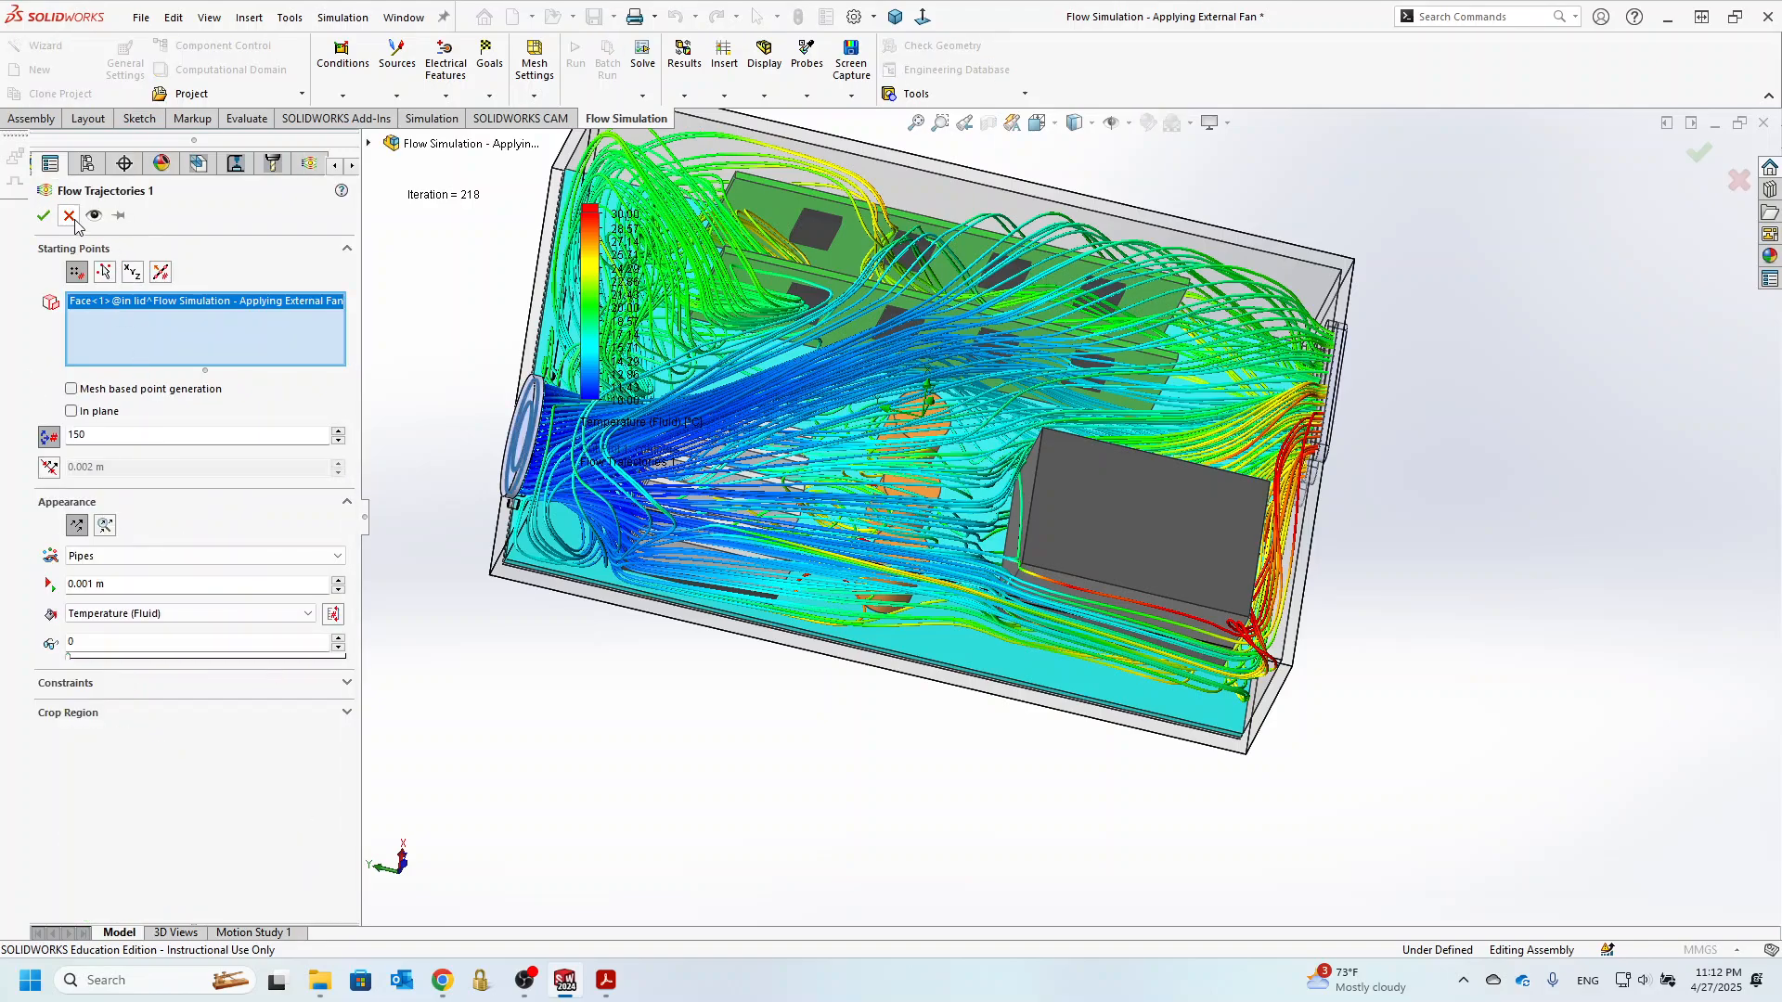
click(74, 221)
right_click(144, 825)
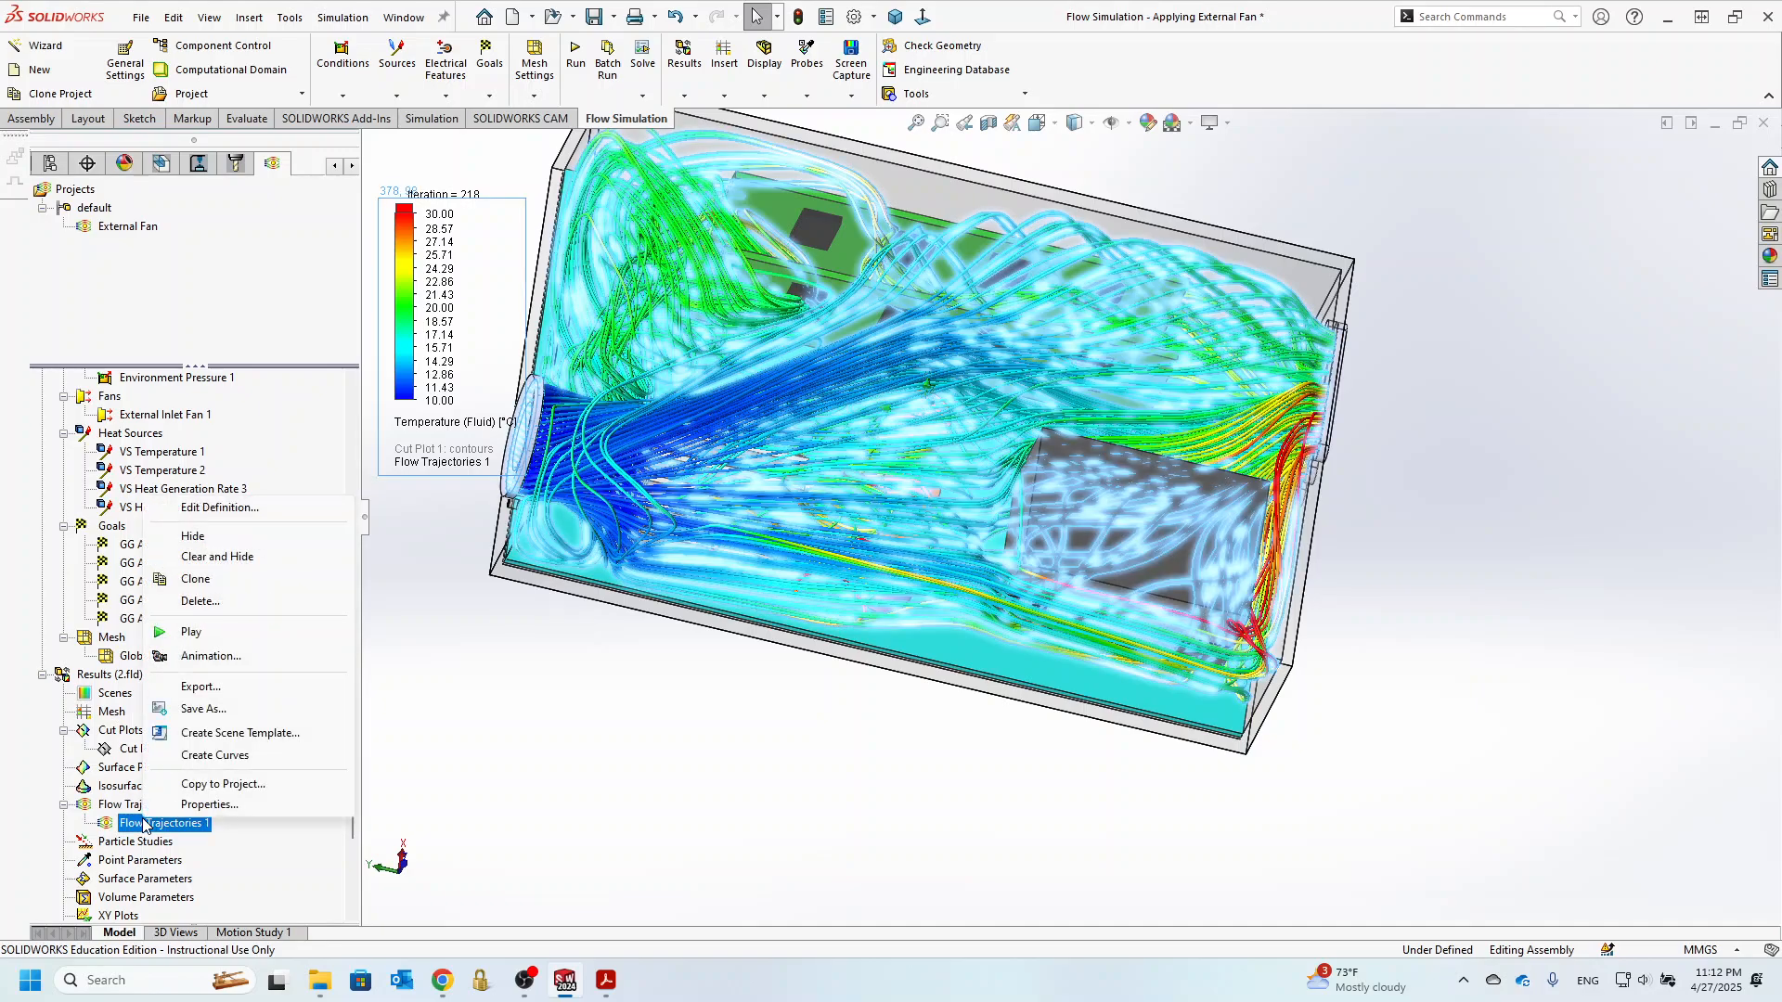
click(191, 538)
click(607, 992)
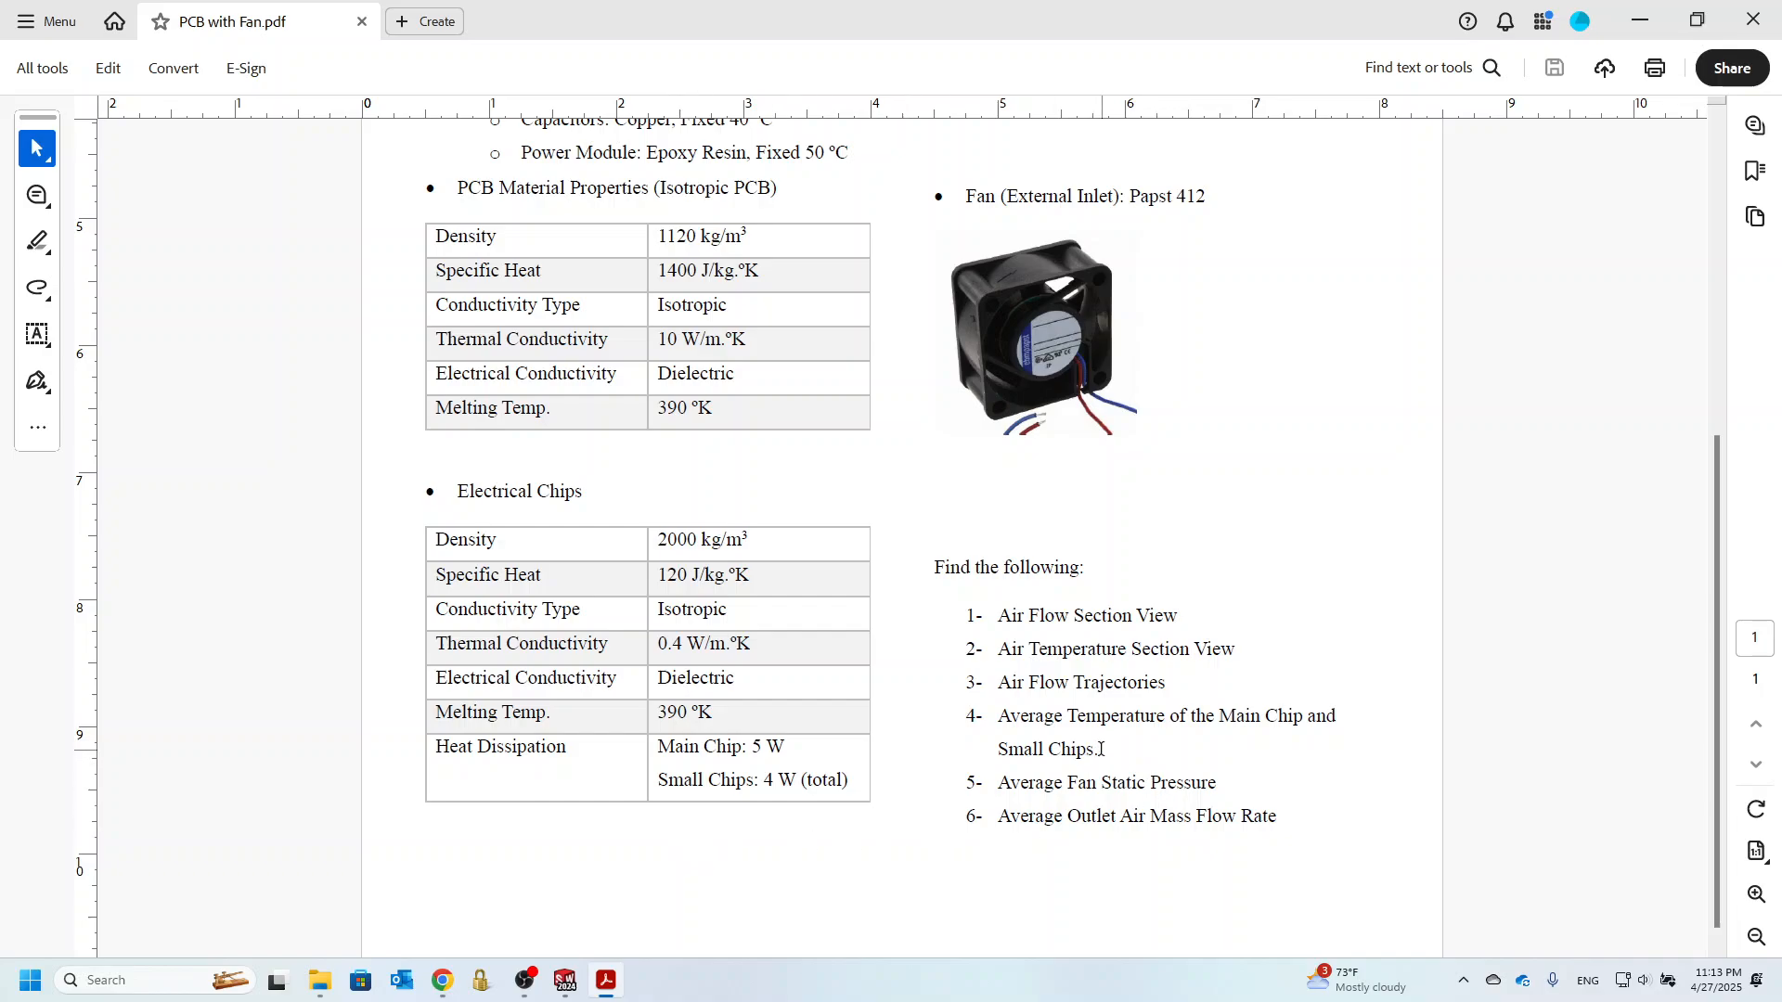
click(1640, 20)
- Create a Volume Parameters result for the main chip beneath the heat sink, evaluating Temperature (Solid)
scroll(668, 682, down, 5)
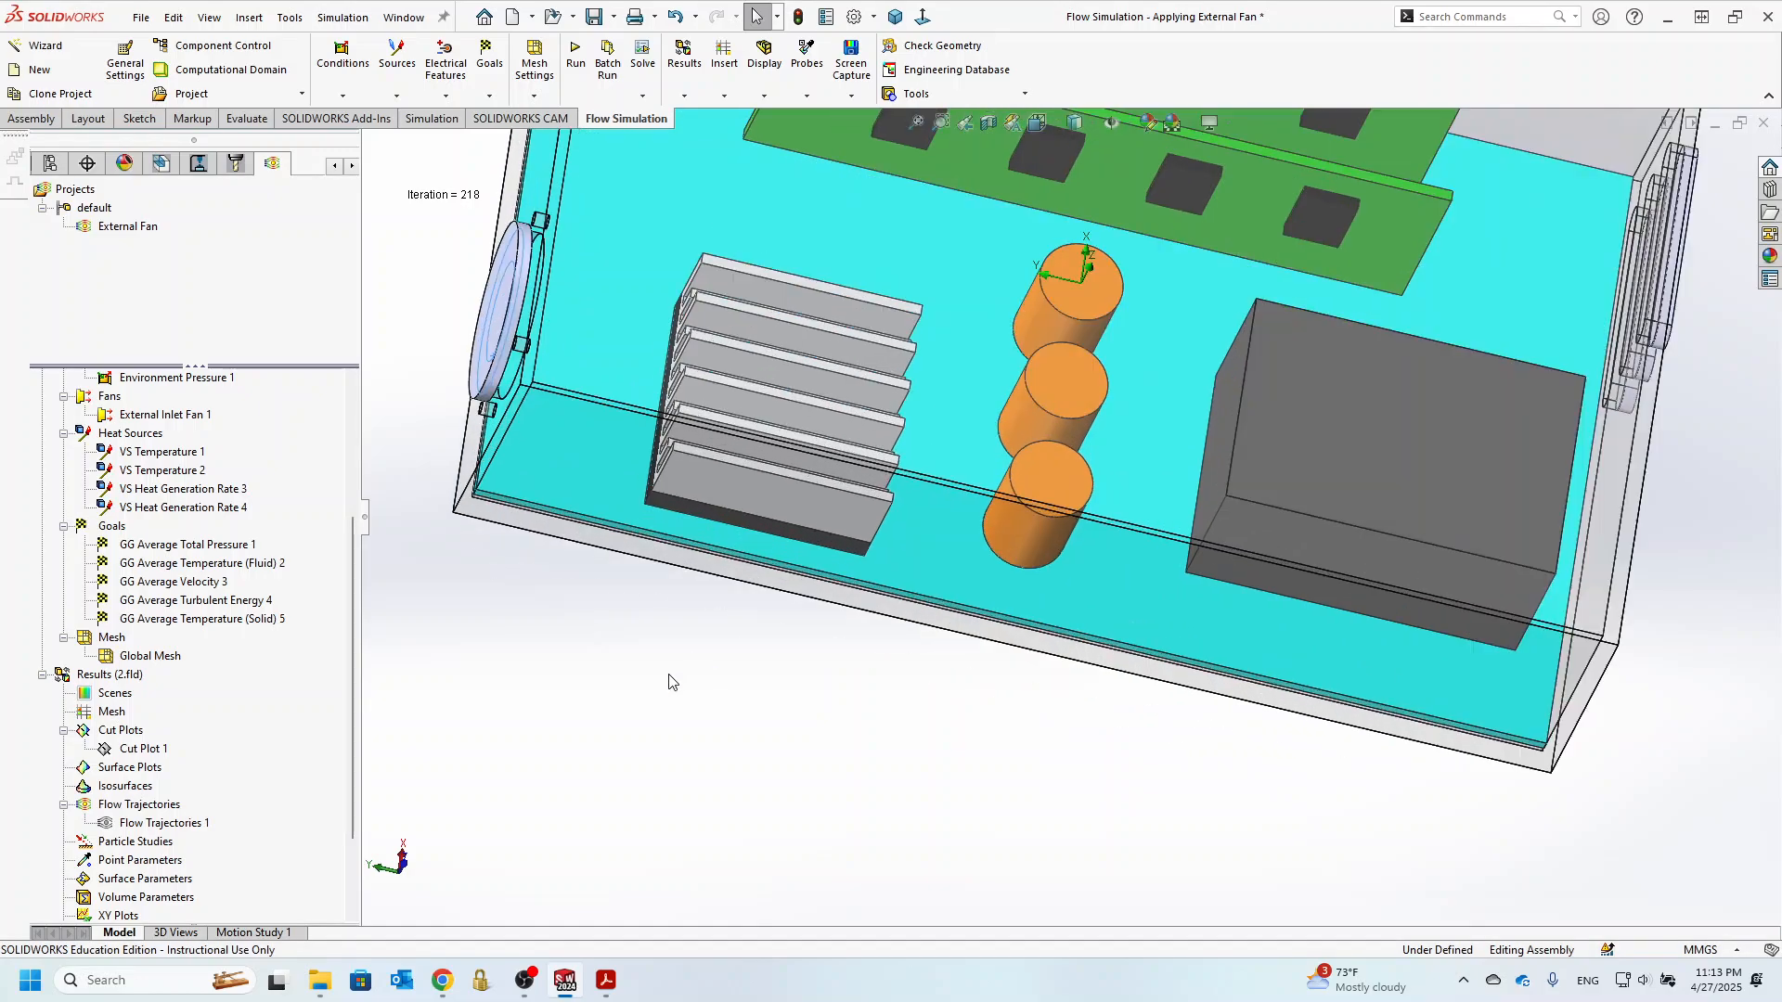
middle_drag(787, 551, 747, 432)
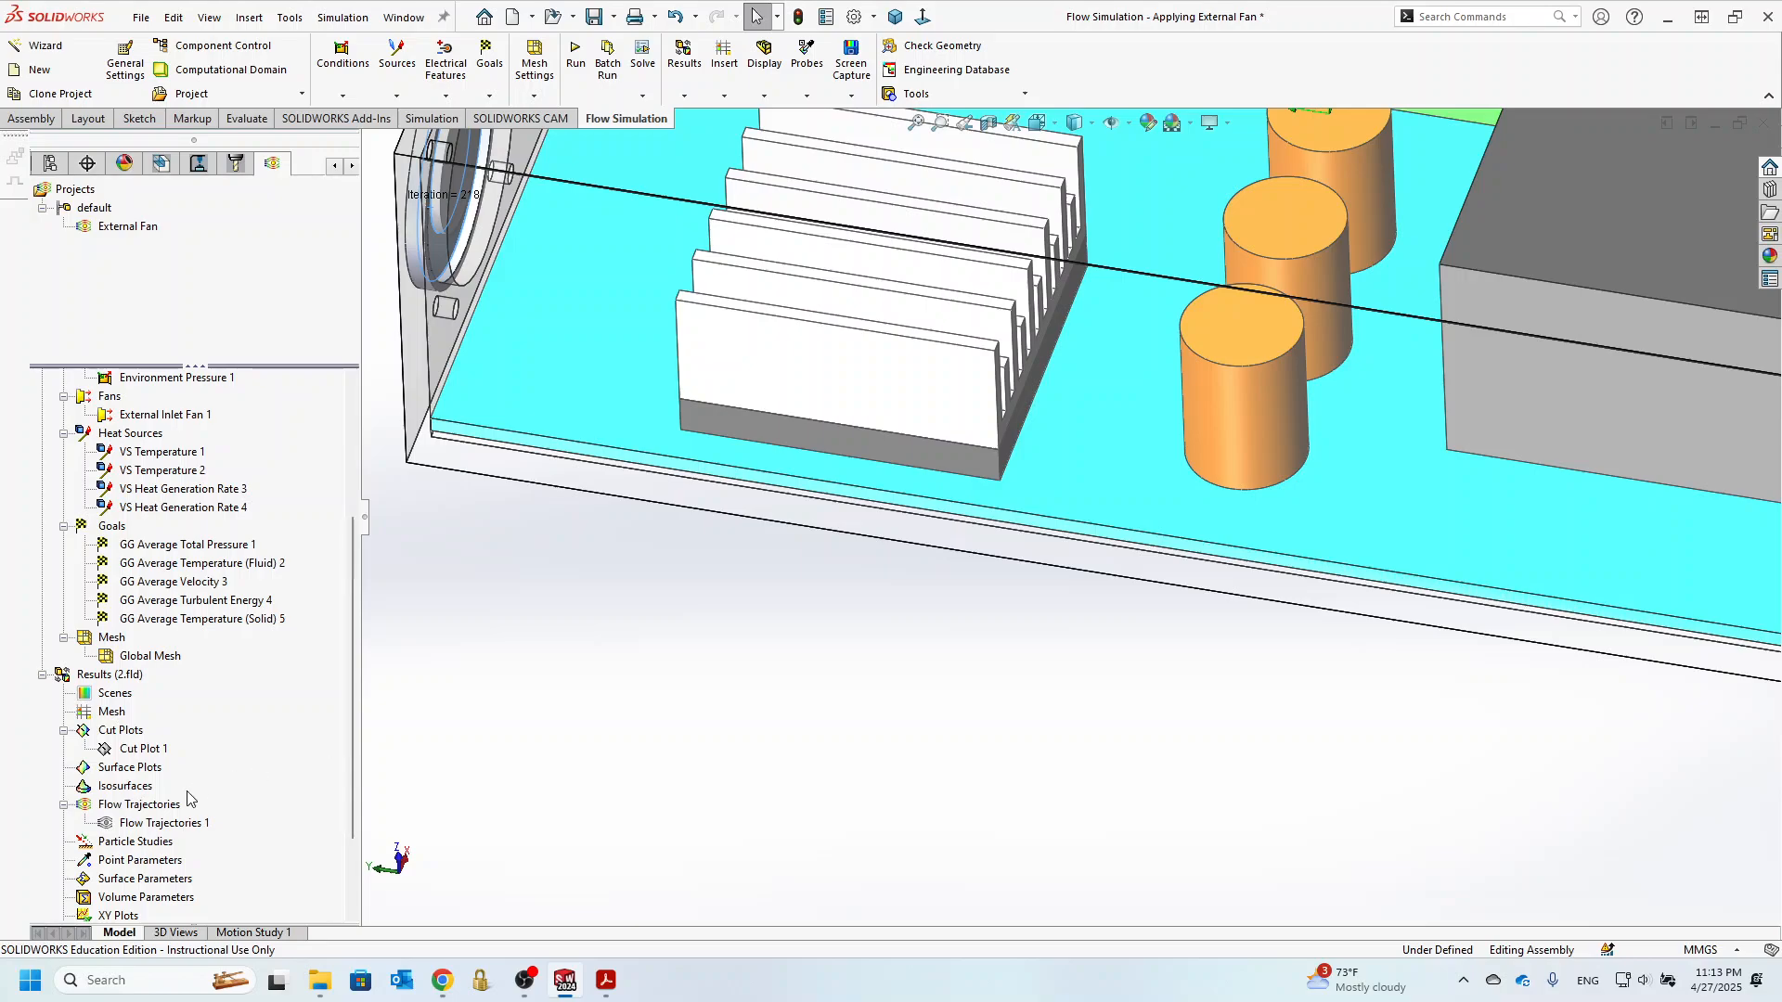
scroll(136, 813, down, 2)
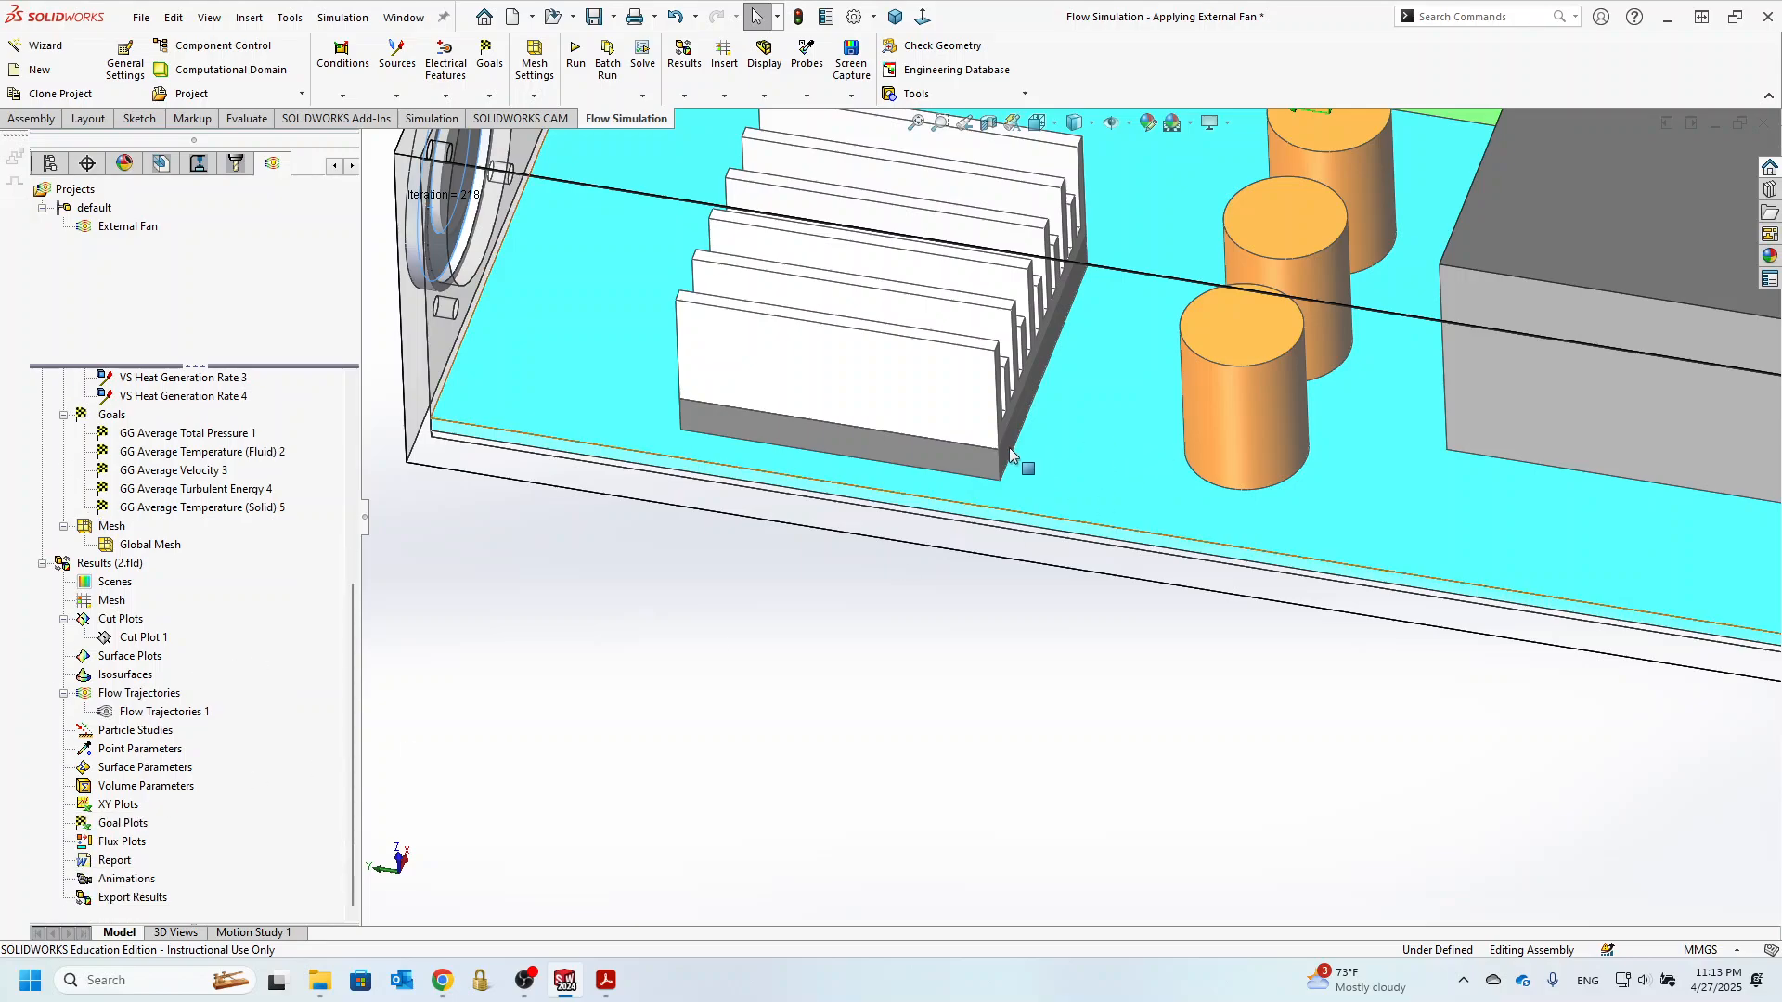
right_click(148, 790)
click(170, 804)
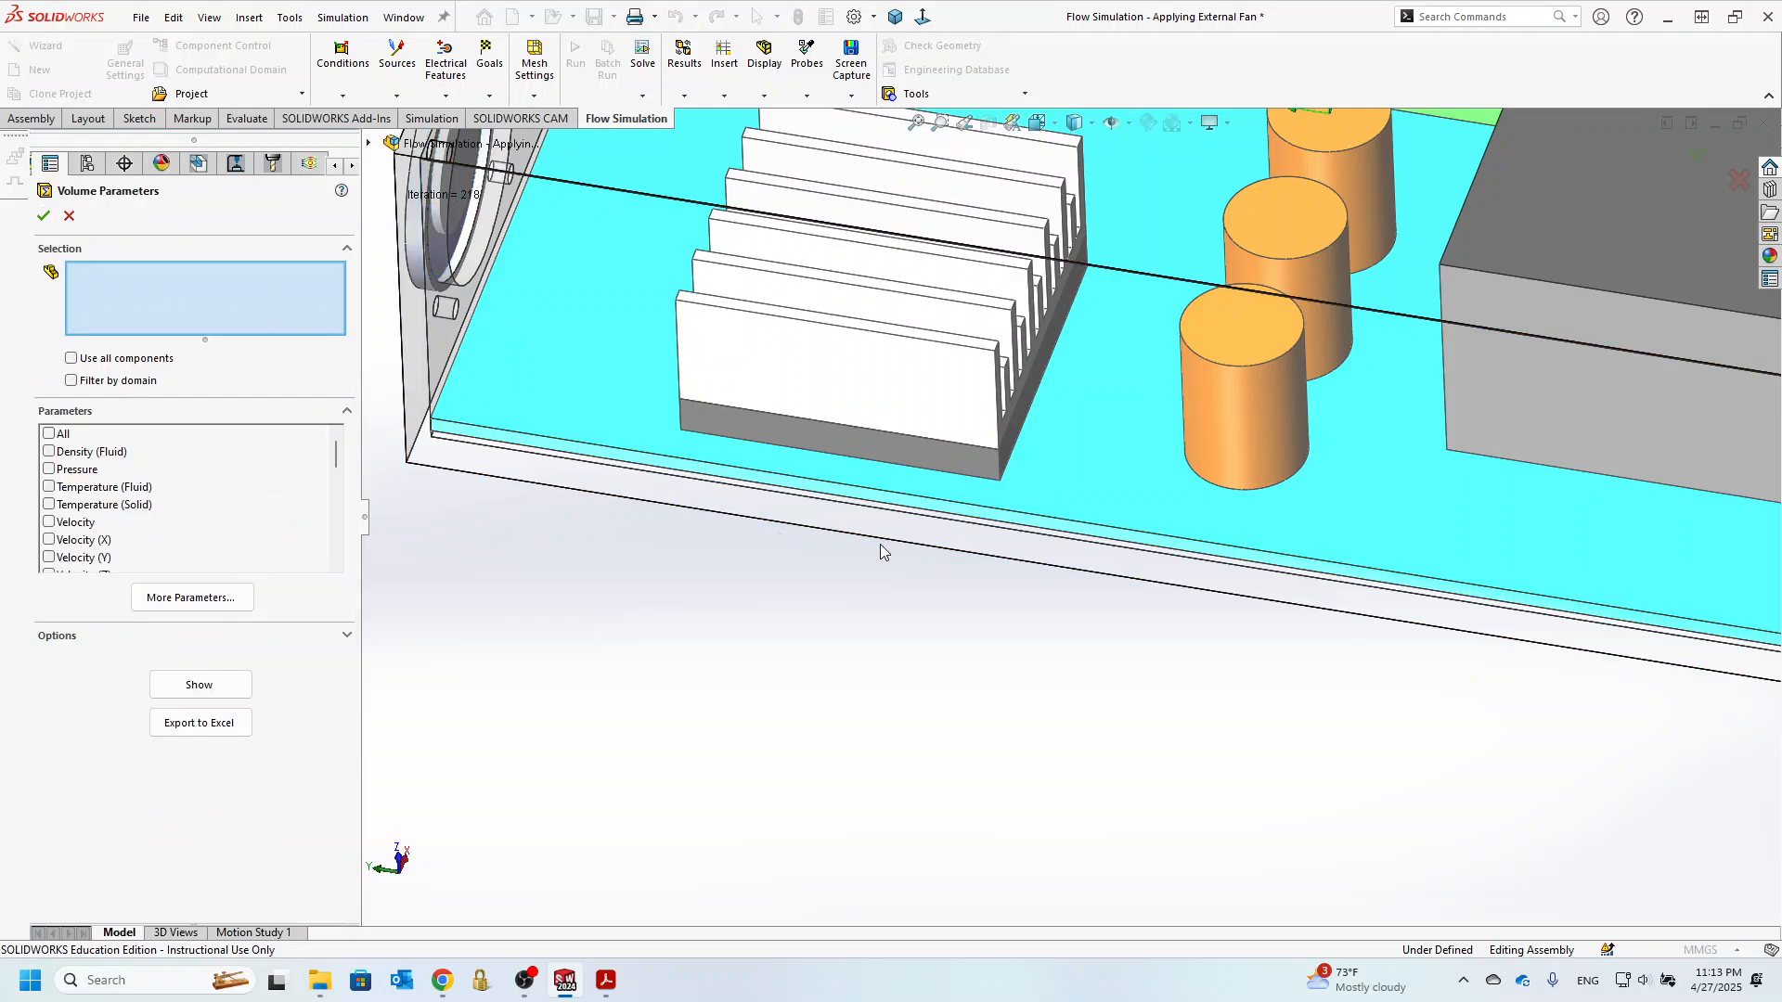
click(948, 464)
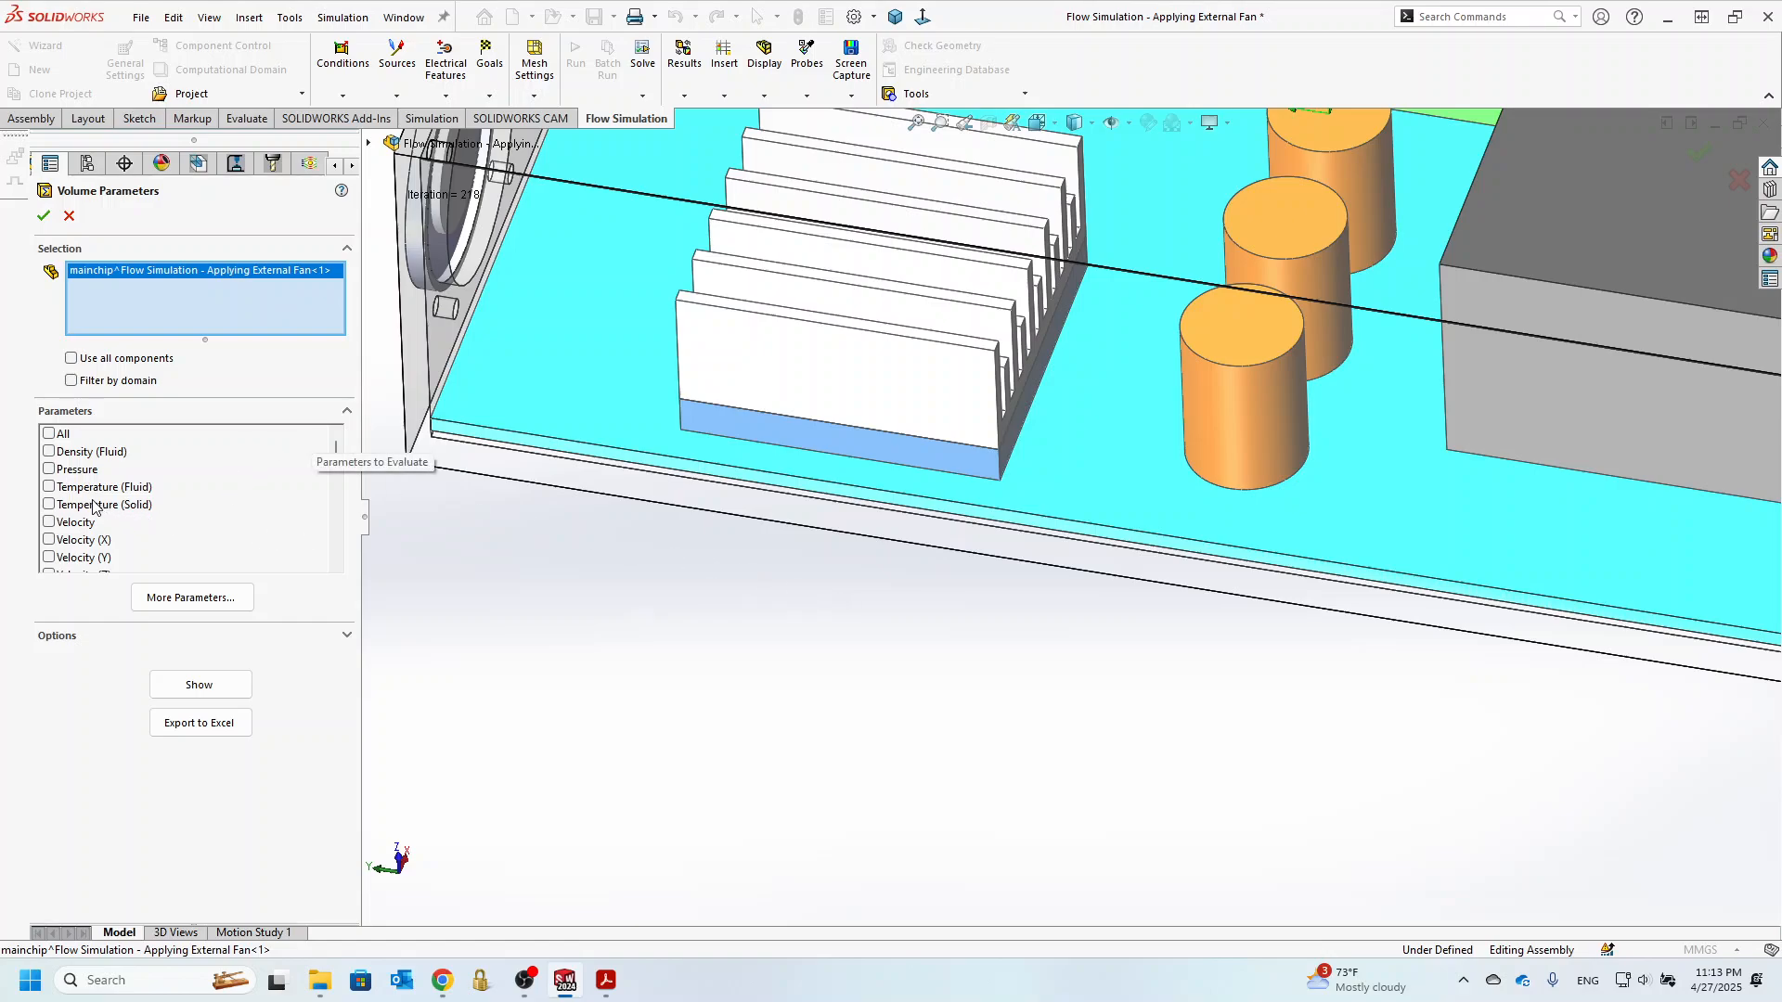
click(50, 506)
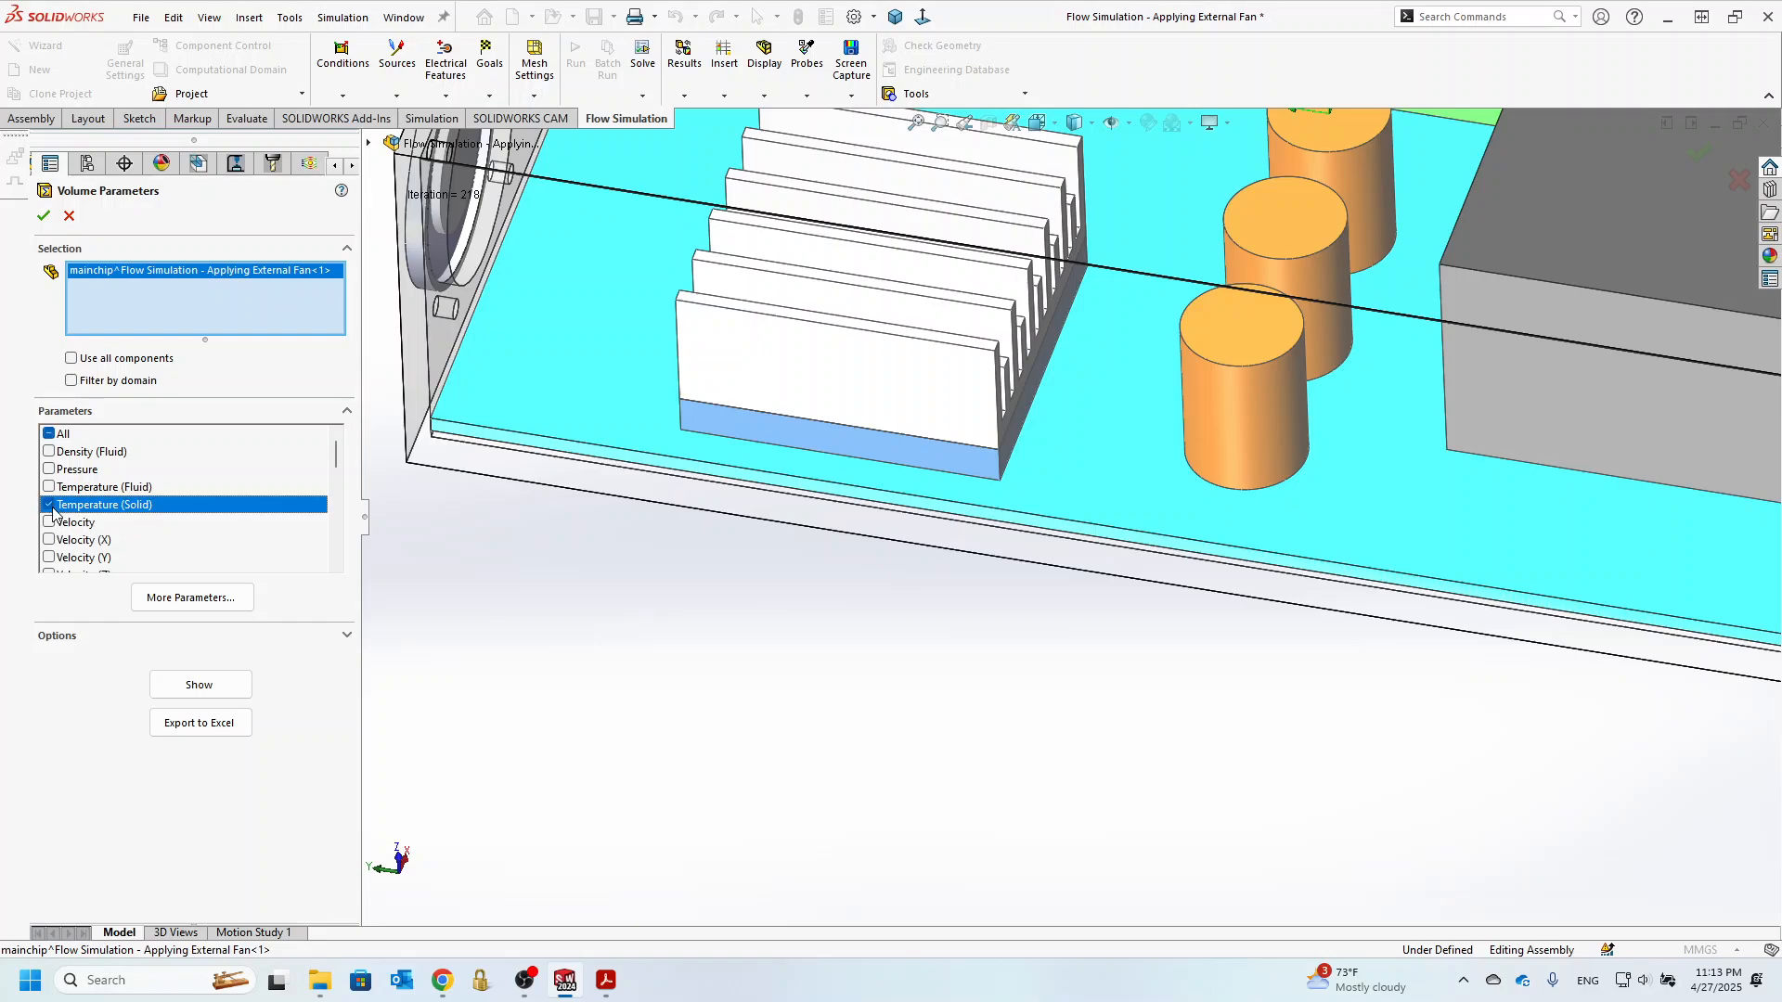
click(43, 215)
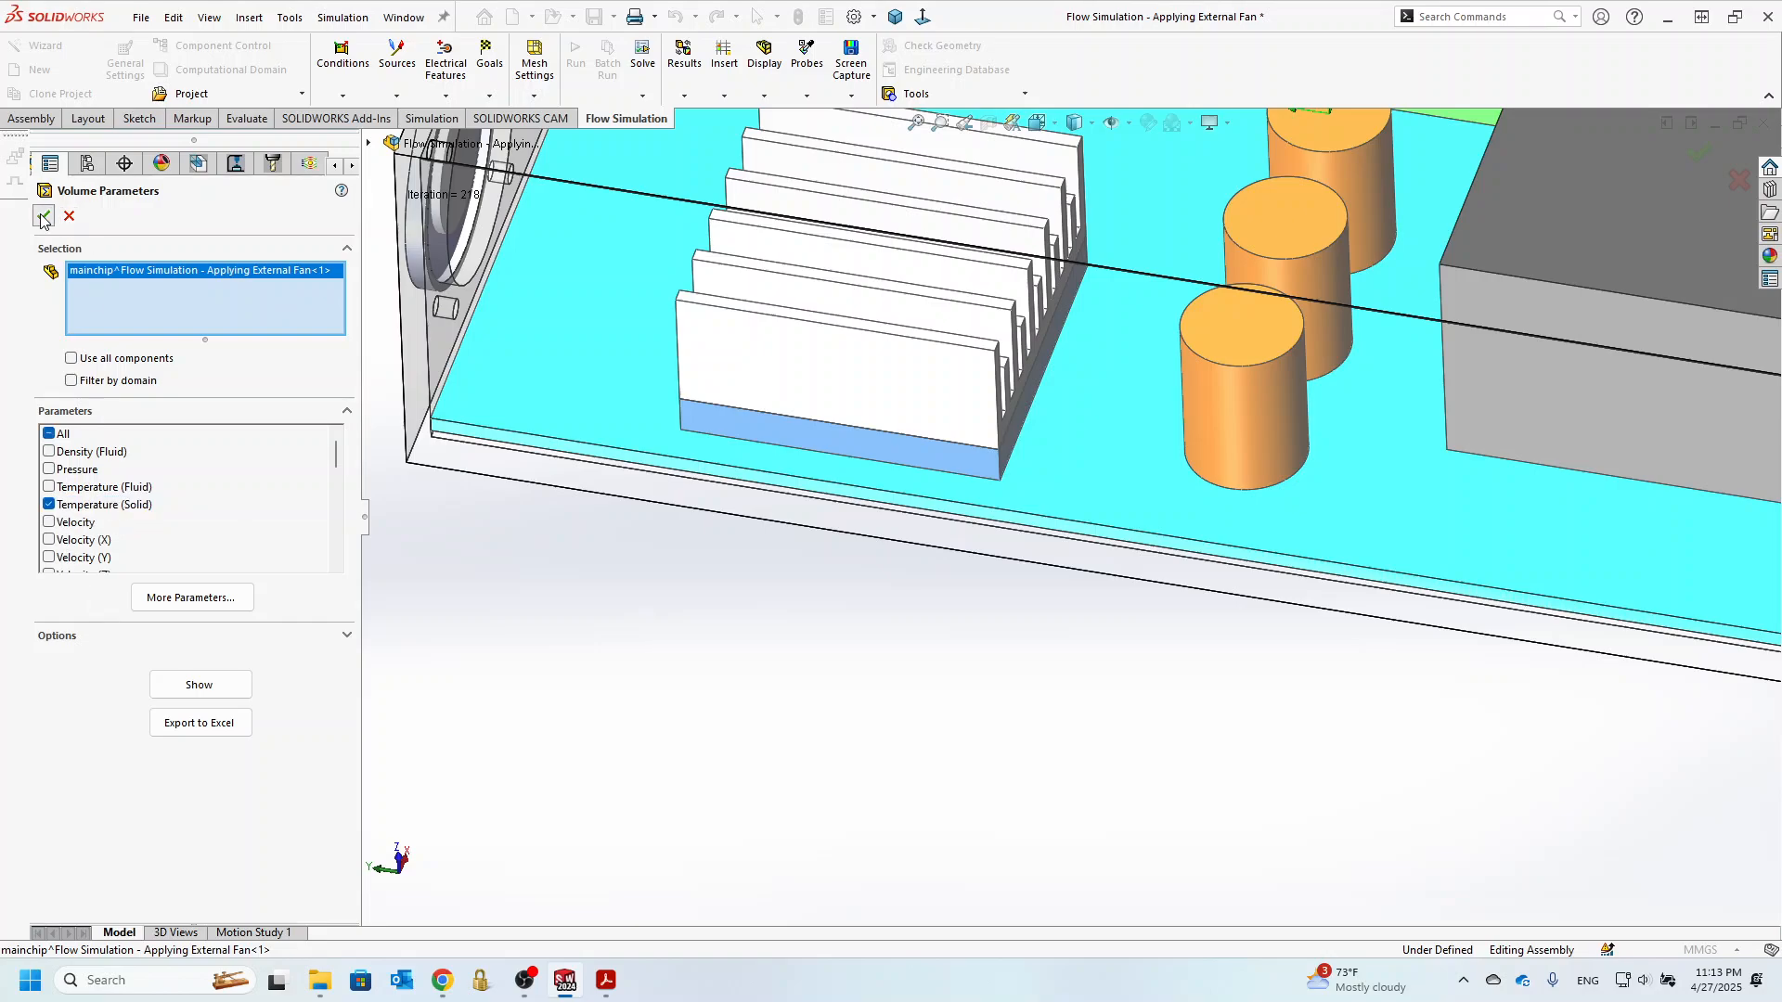
- Show the main chip's volume parameter result and place its callout just below the heat sink
scroll(892, 509, up, 3)
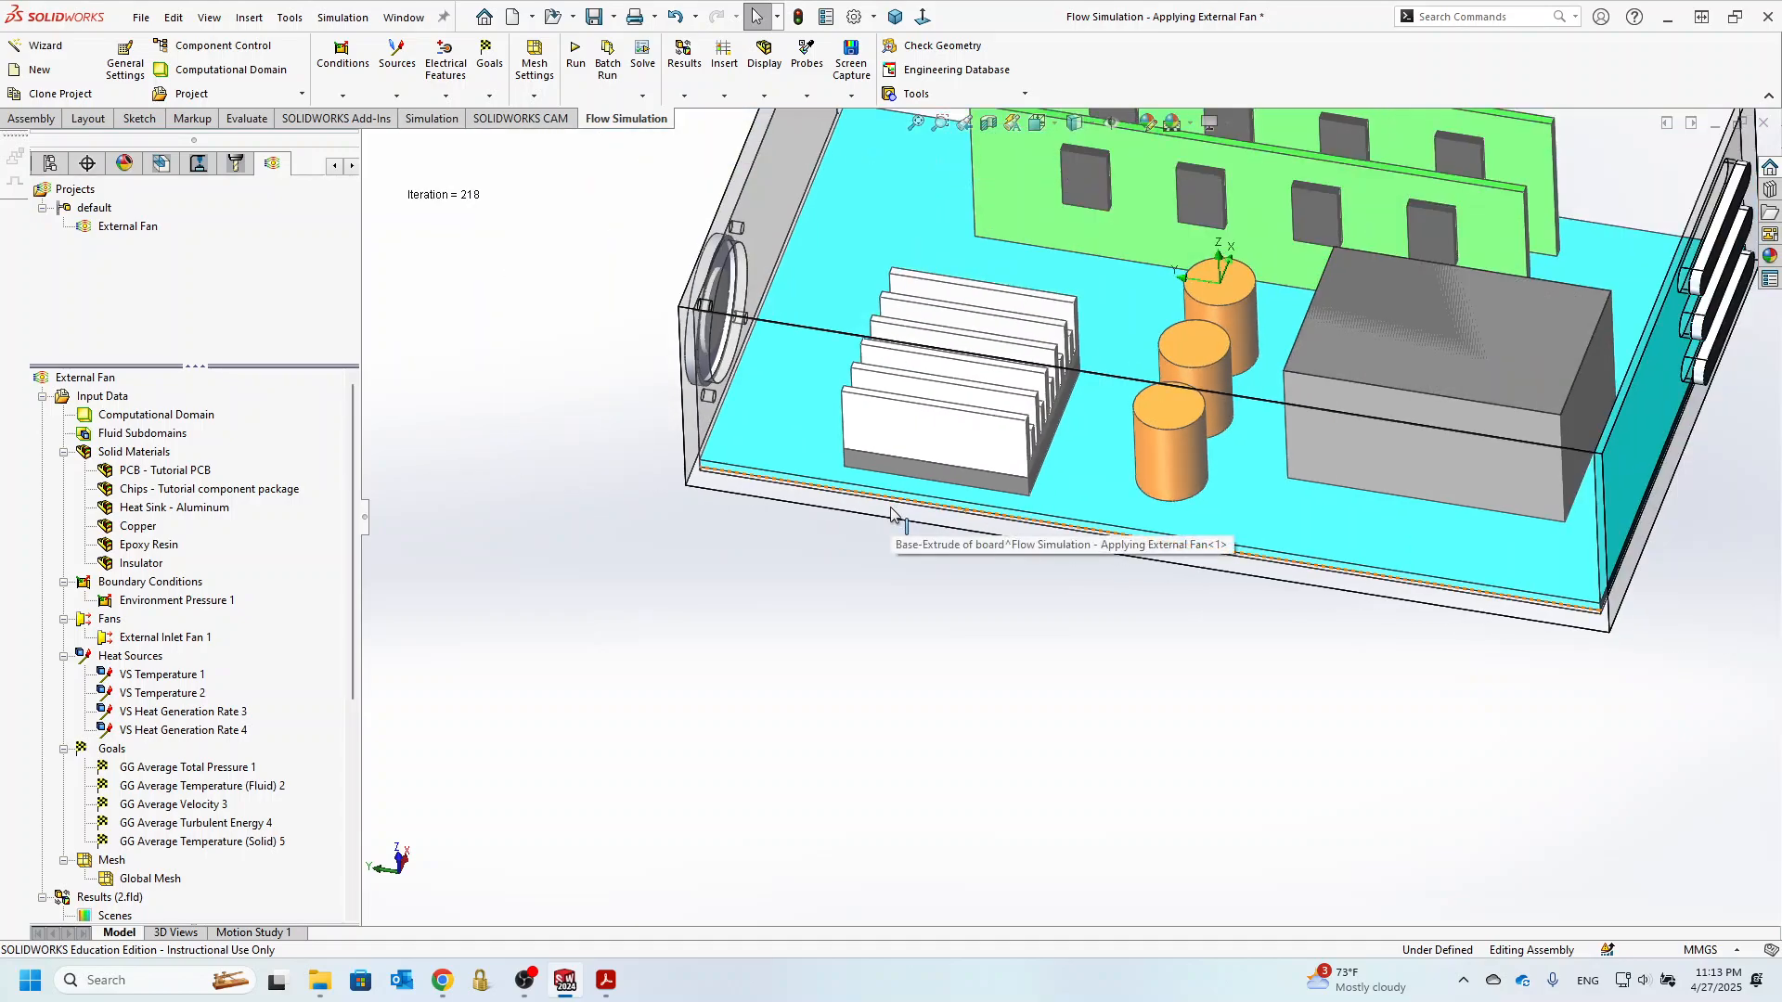
scroll(161, 882, down, 5)
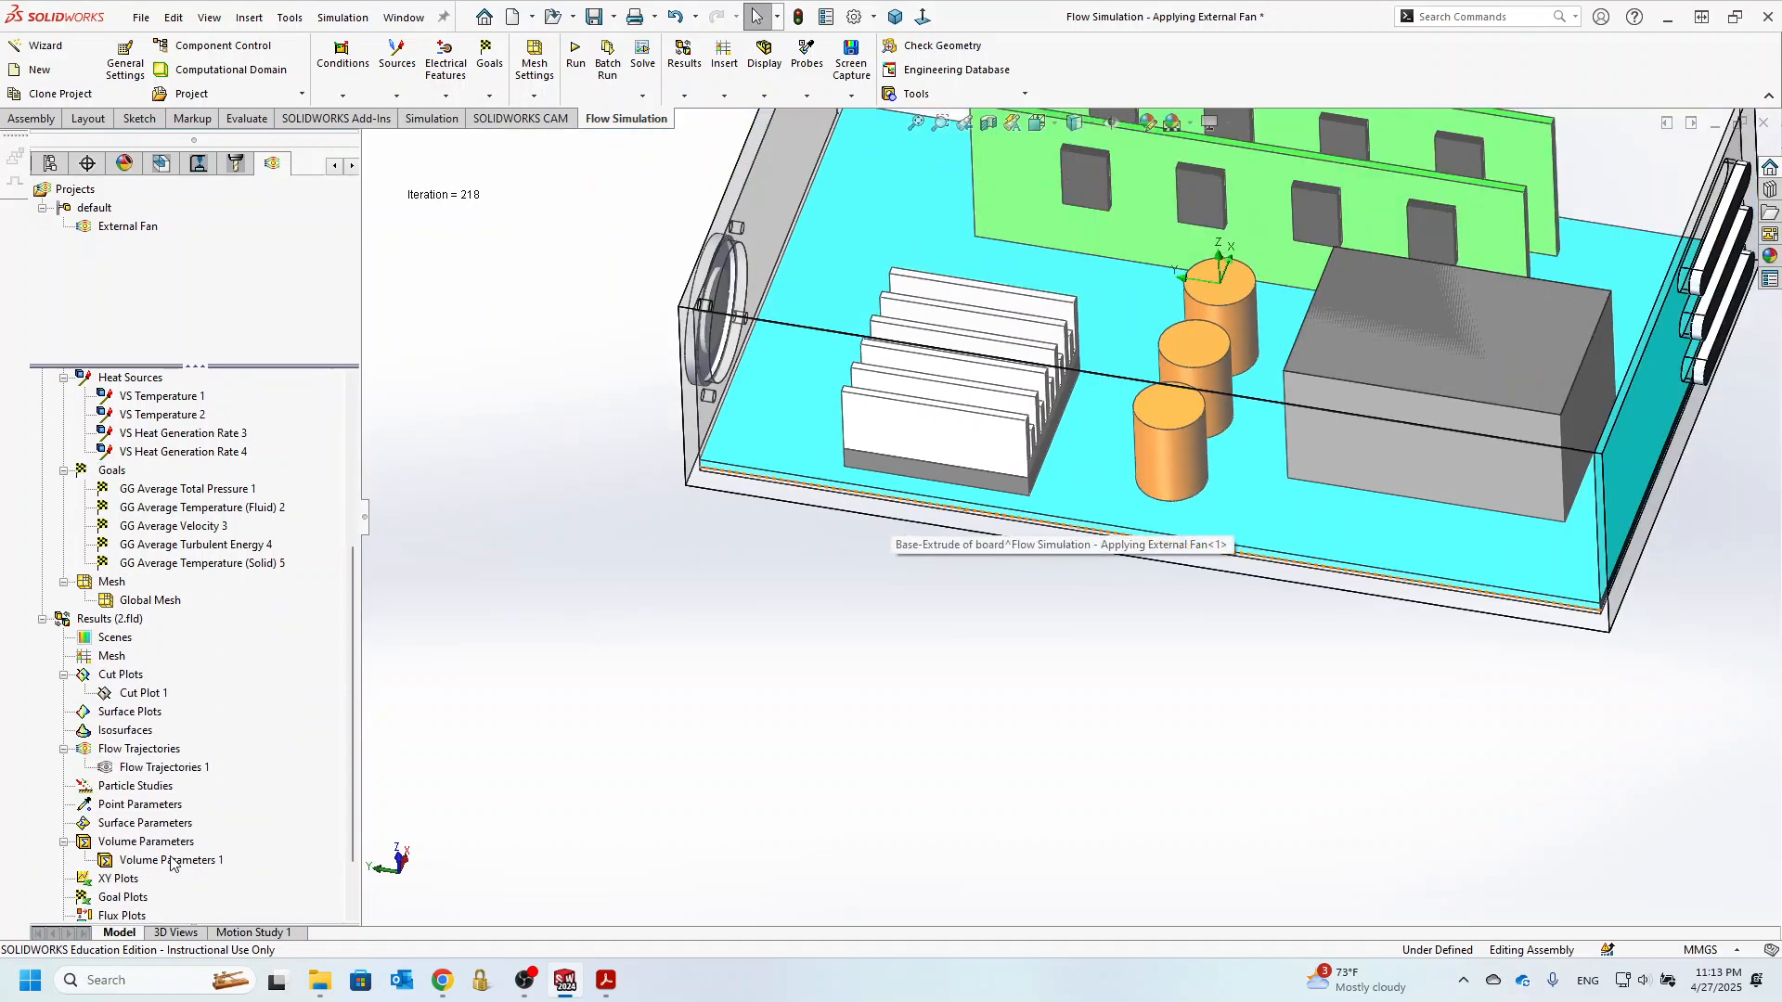
right_click(172, 861)
click(228, 724)
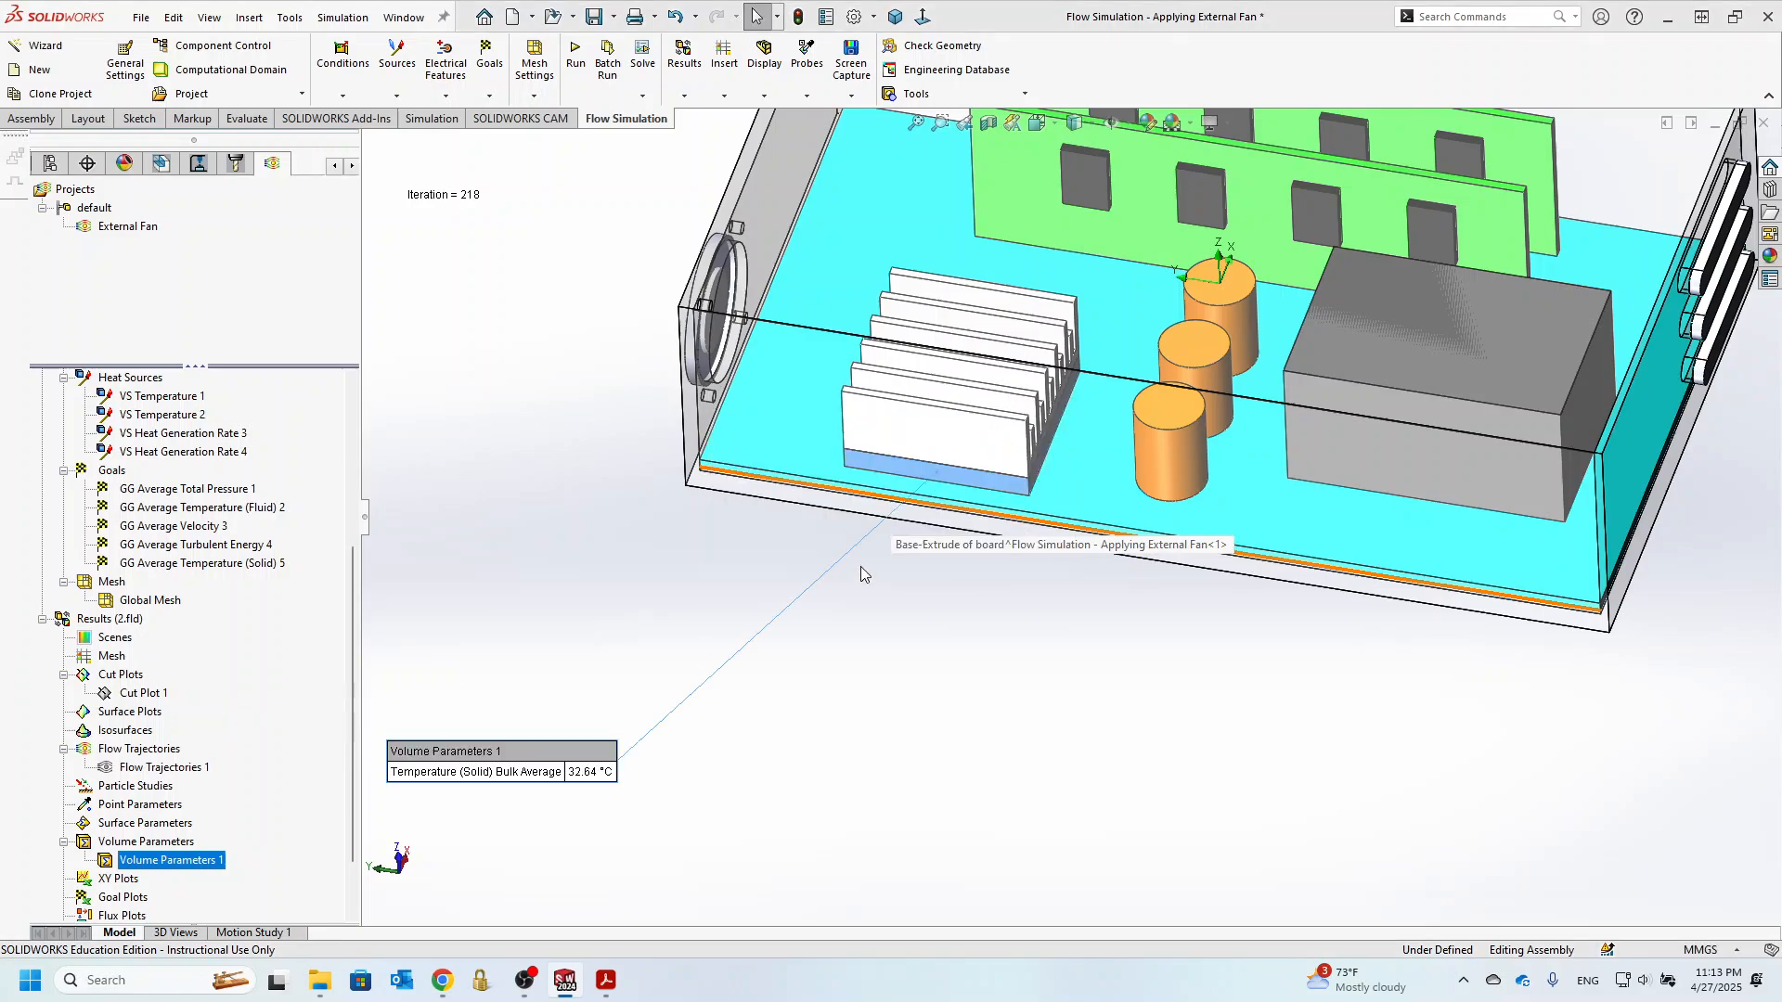
drag(506, 746, 753, 548)
click(919, 647)
scroll(919, 648, up, 3)
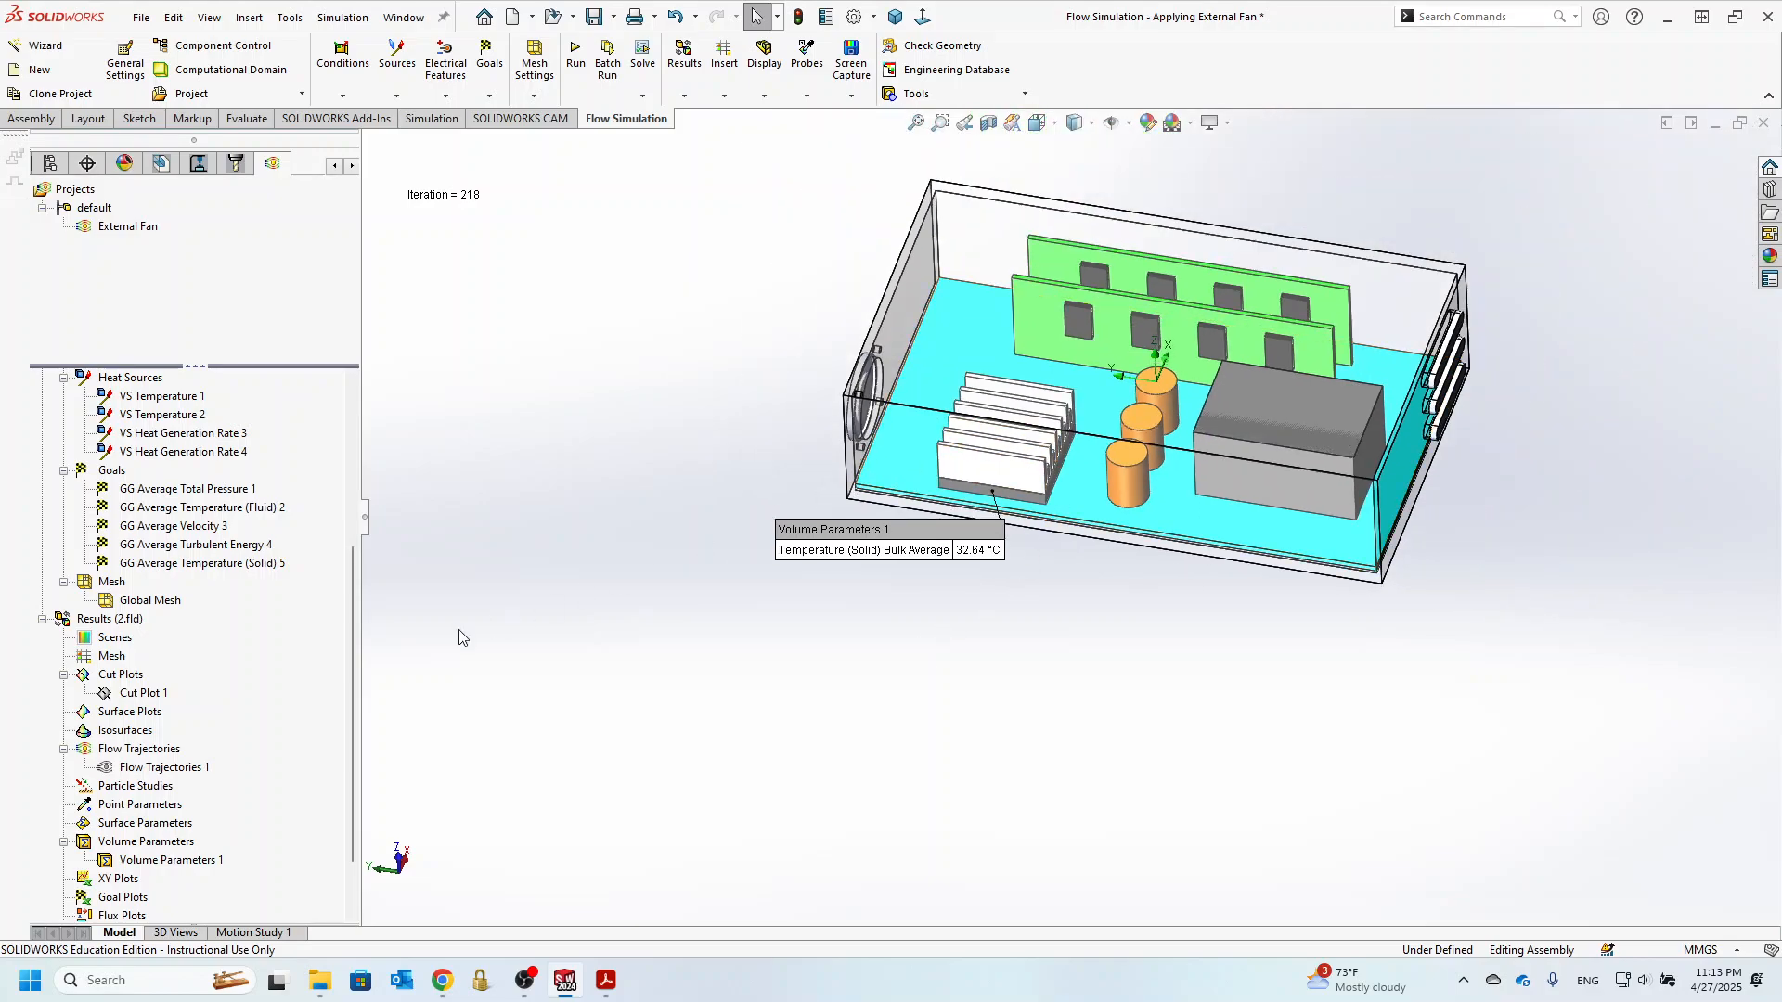
- Create a second Volume Parameters result covering all eight small chips on both upright boards, evaluating Temperature (Solid)
right_click(146, 840)
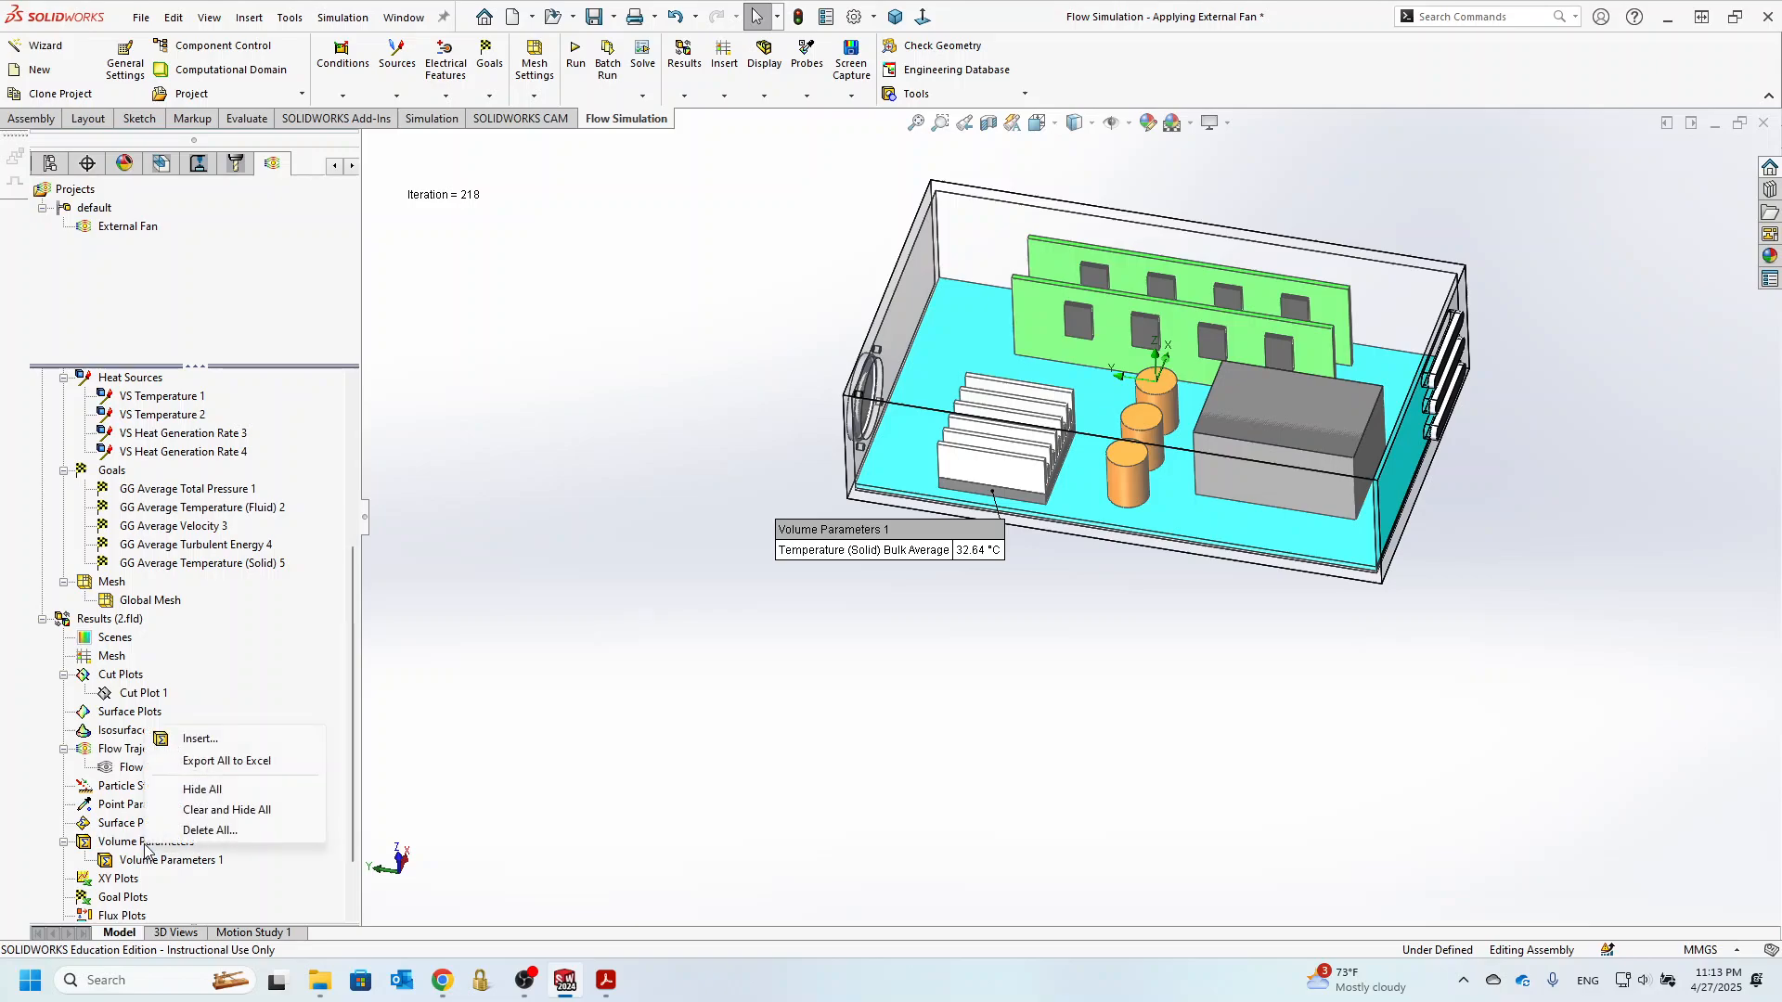
click(202, 738)
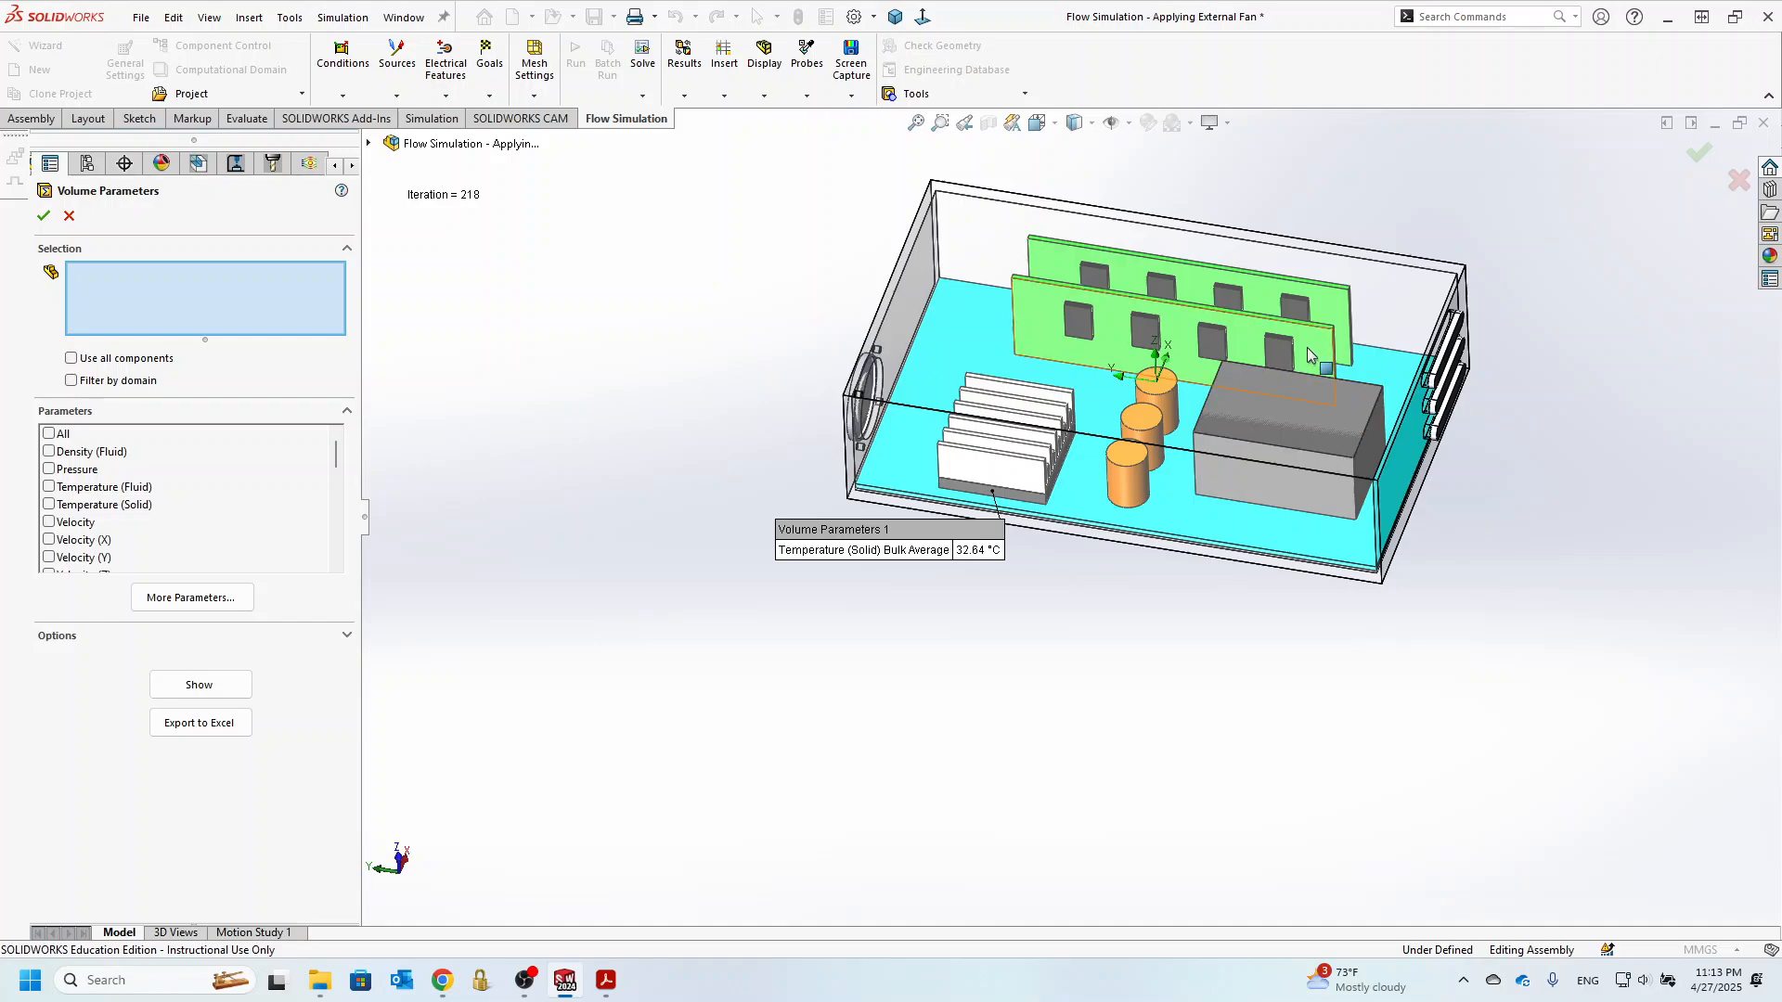
click(1281, 357)
click(1213, 342)
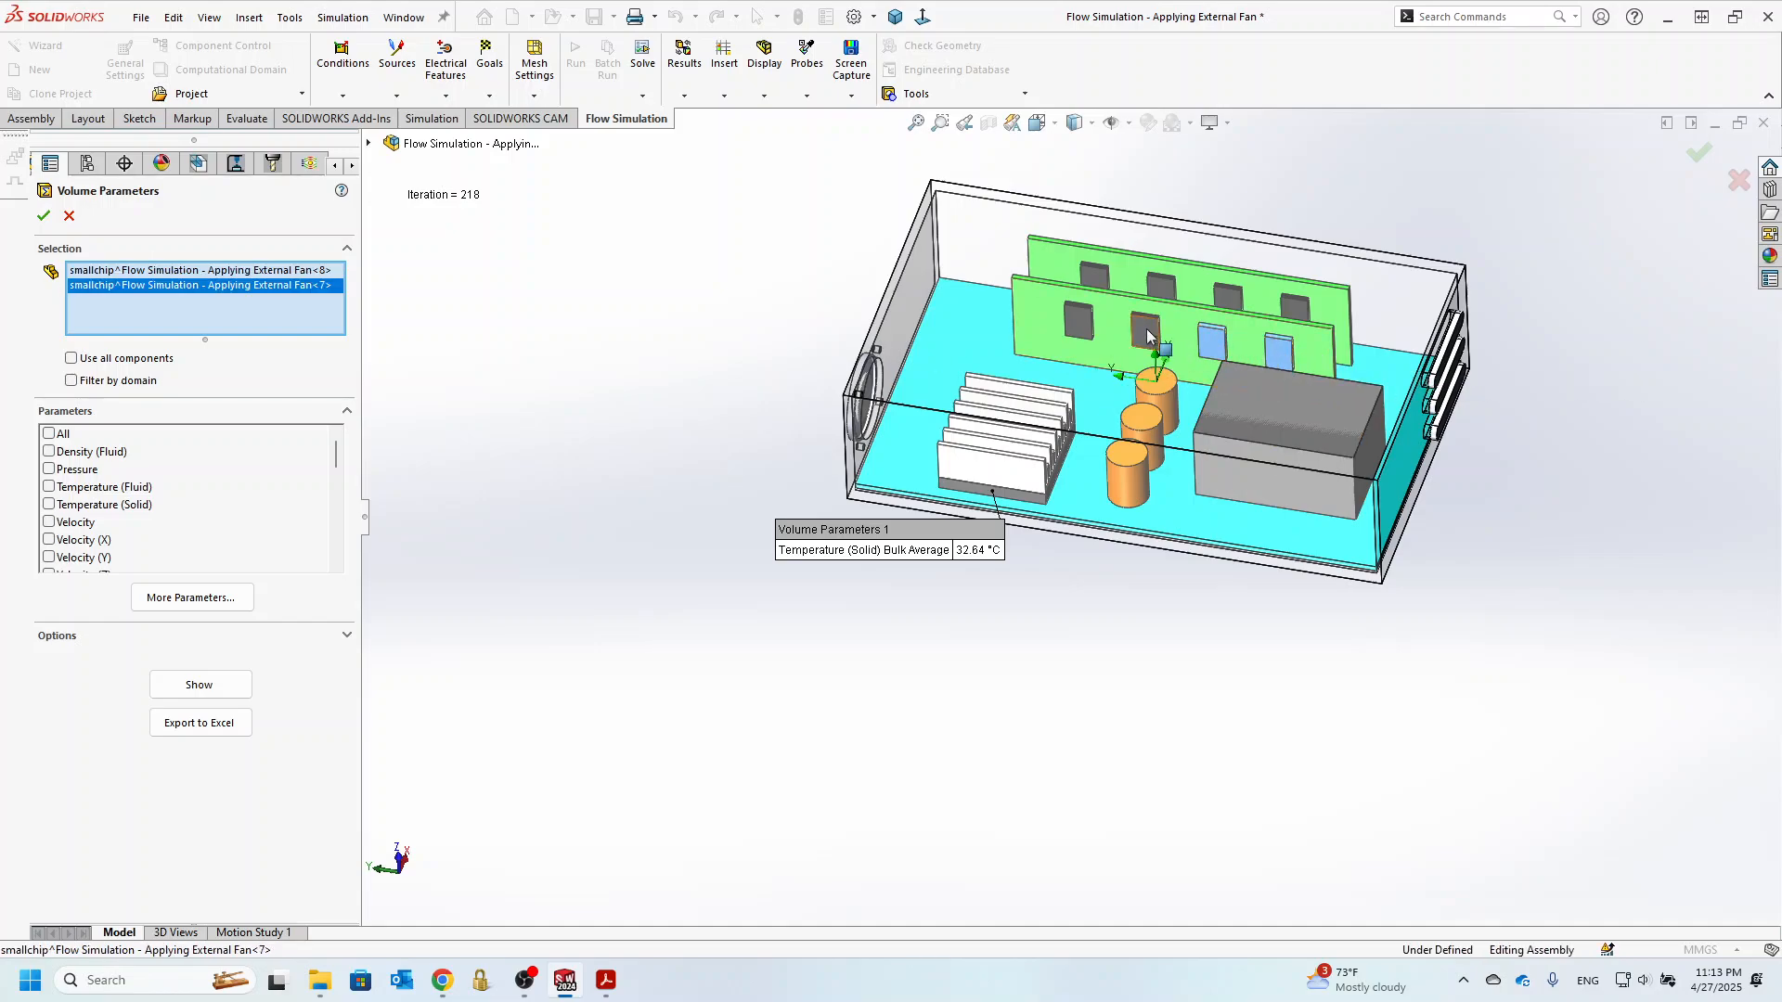
click(1146, 330)
click(1079, 318)
click(1095, 277)
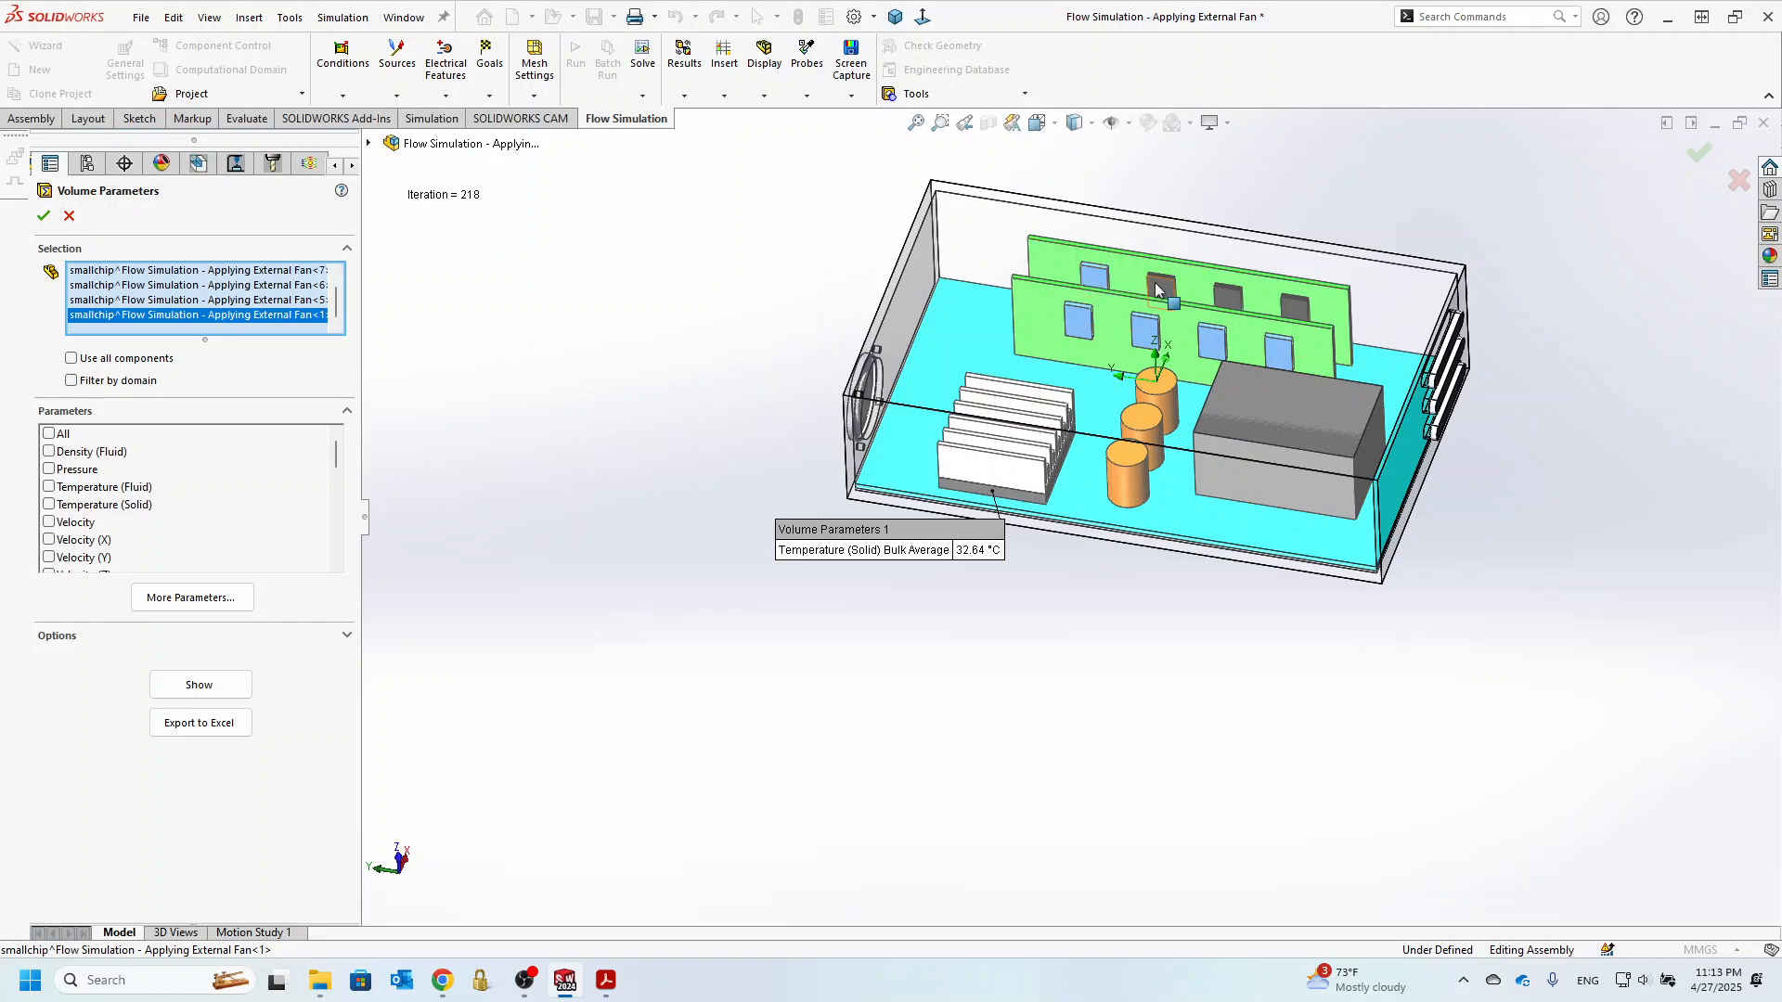
click(1160, 287)
click(1225, 299)
click(1295, 308)
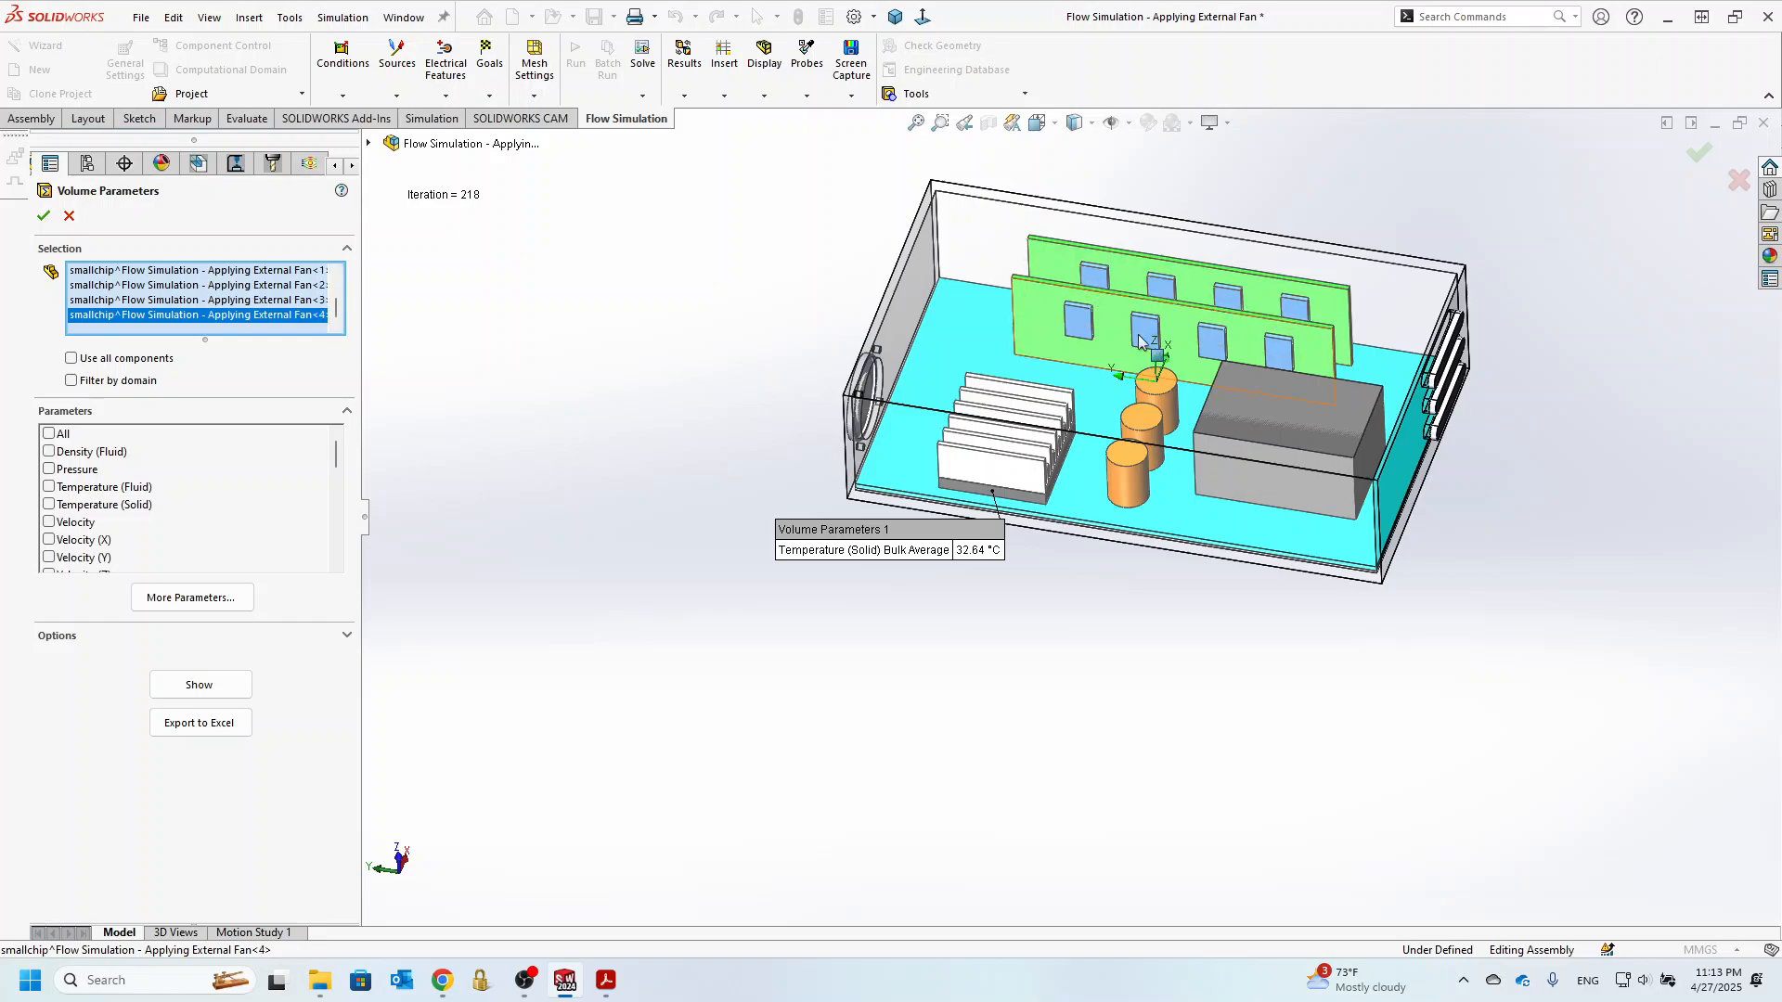
click(135, 504)
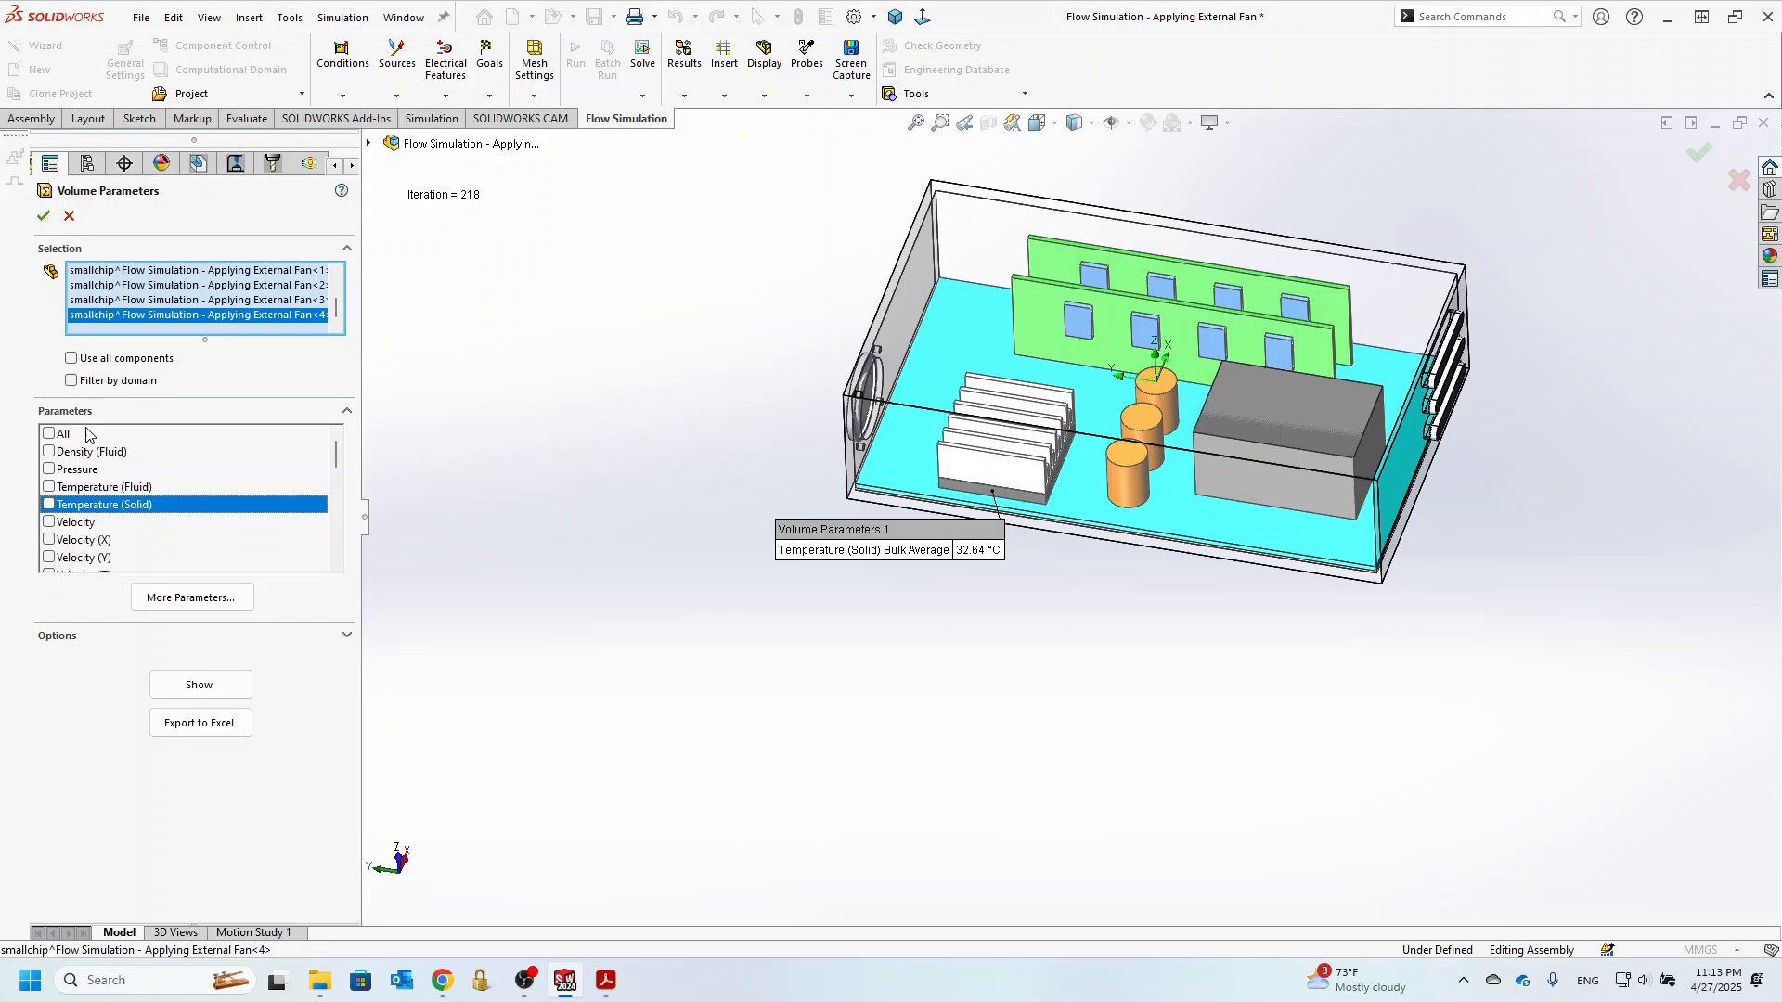
click(44, 216)
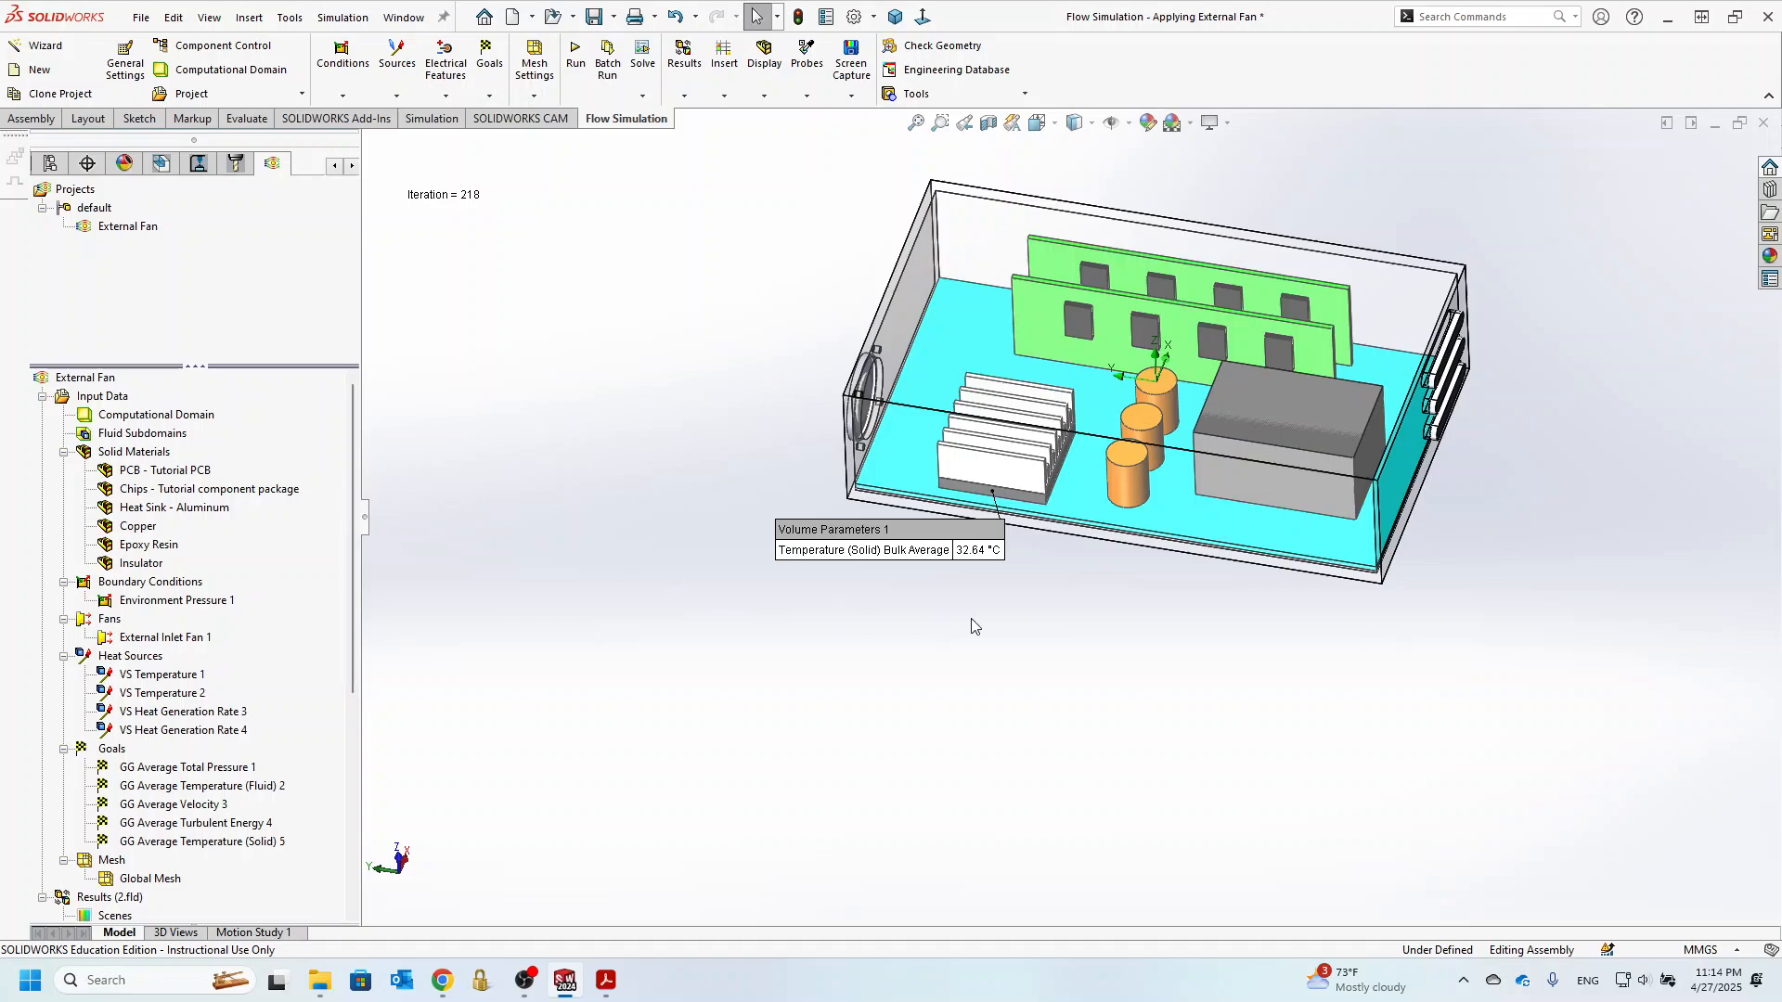
- Show the small chips' volume parameter result, review its definition, and reposition both temperature callouts clear of the enclosure
scroll(149, 868, down, 7)
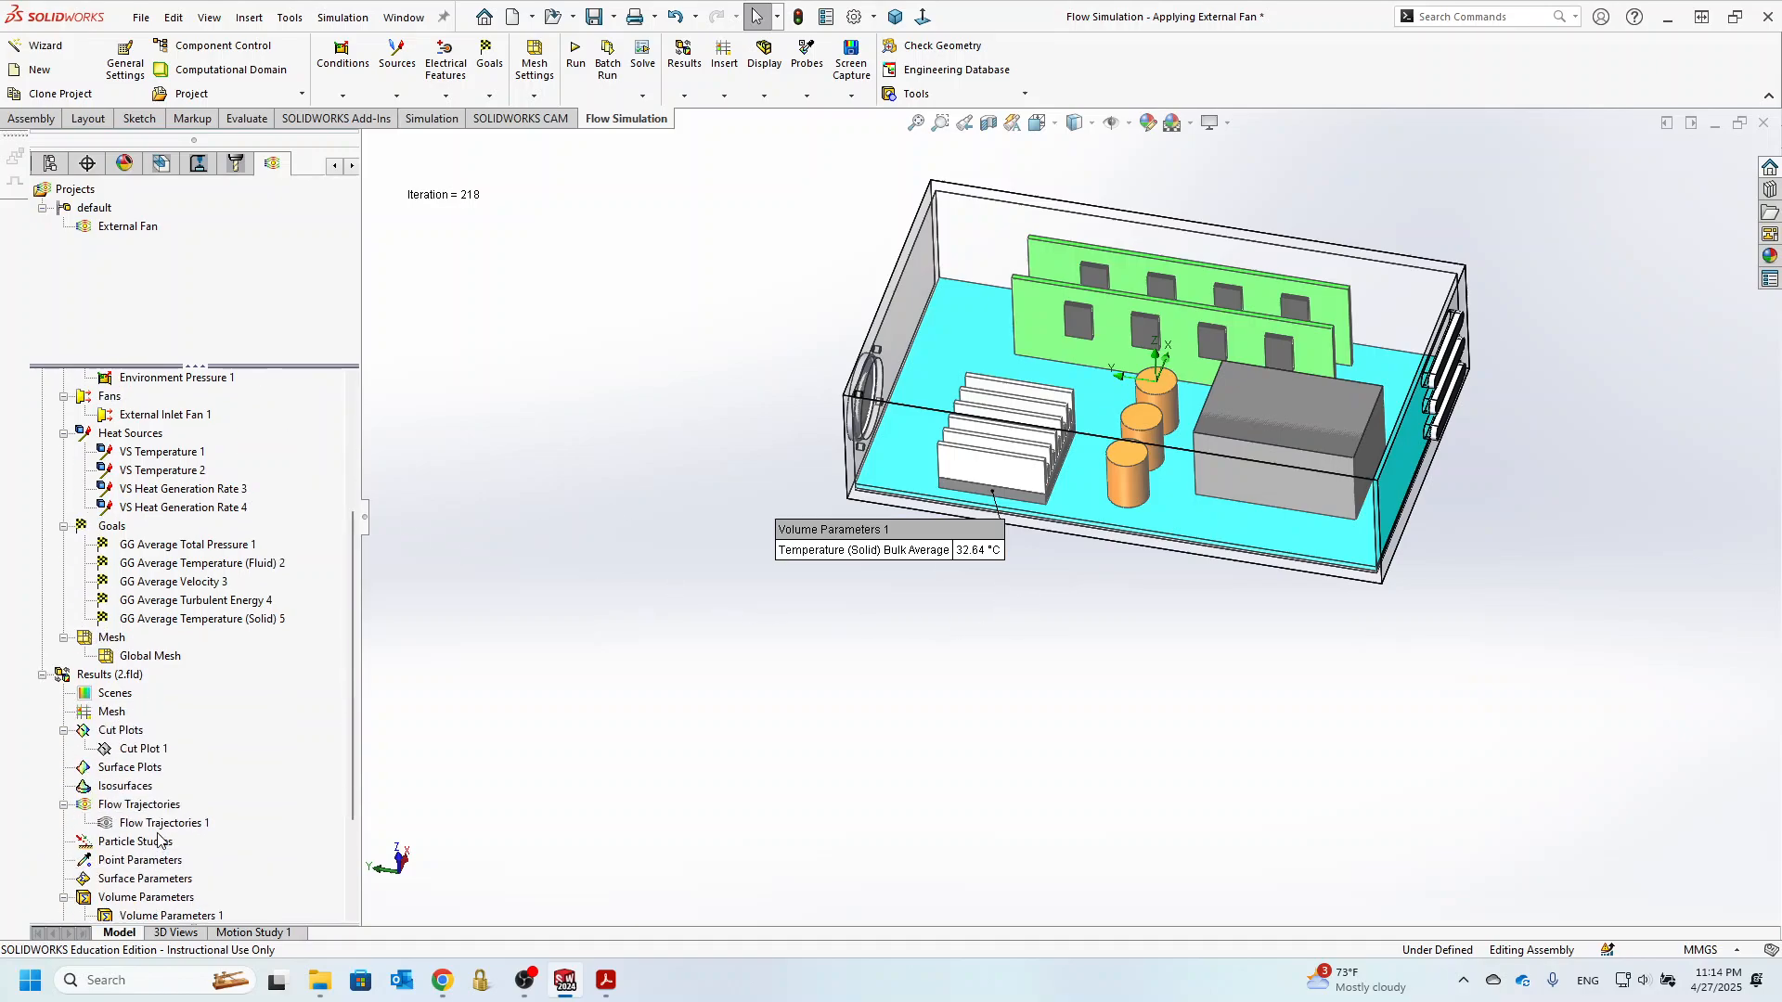
right_click(160, 788)
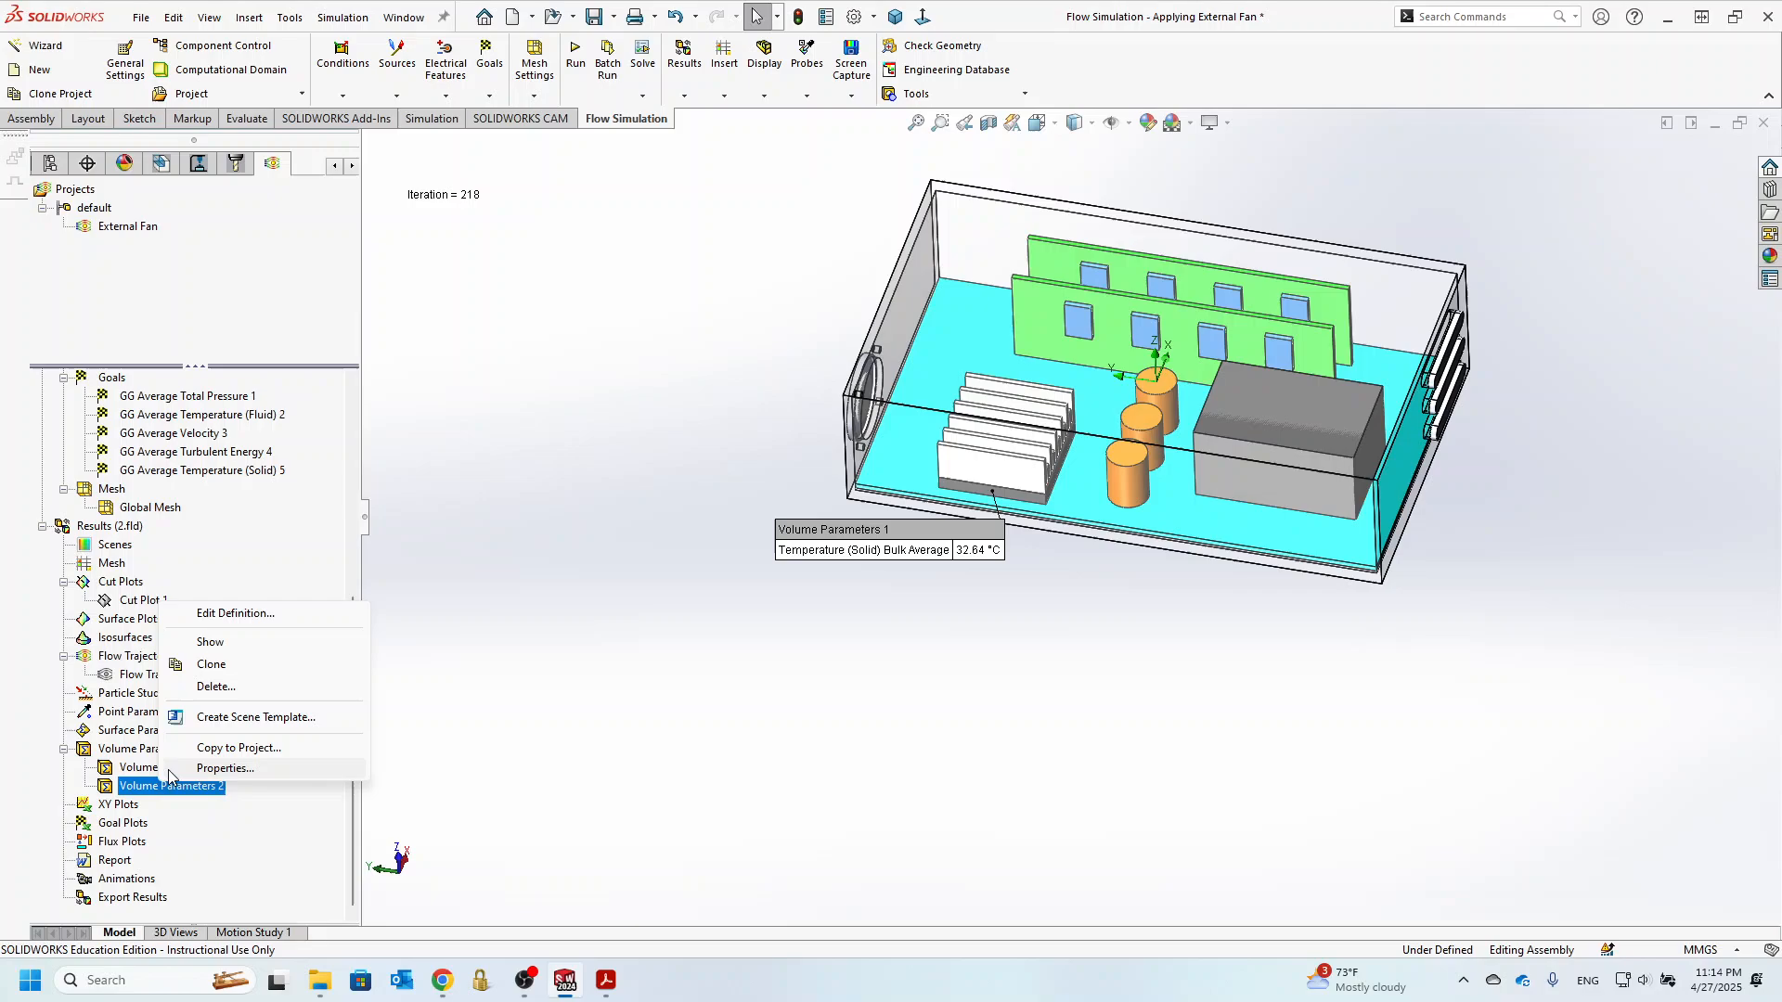
click(192, 647)
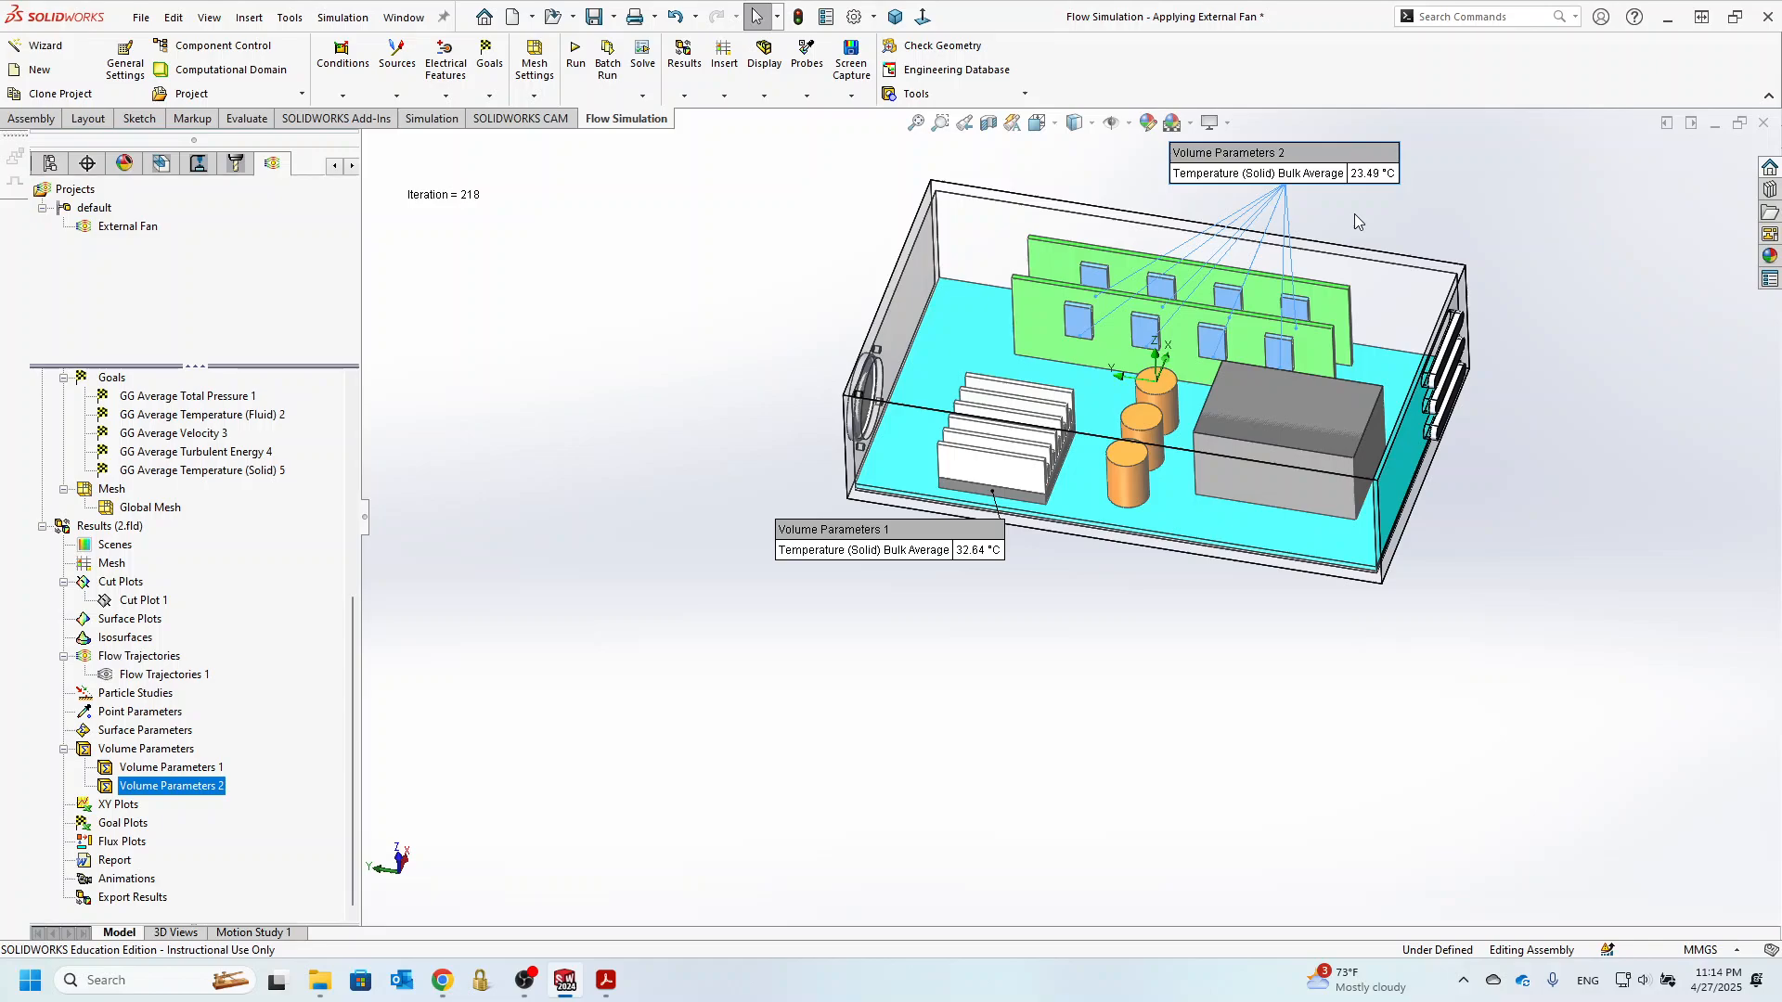
right_click(174, 789)
click(257, 601)
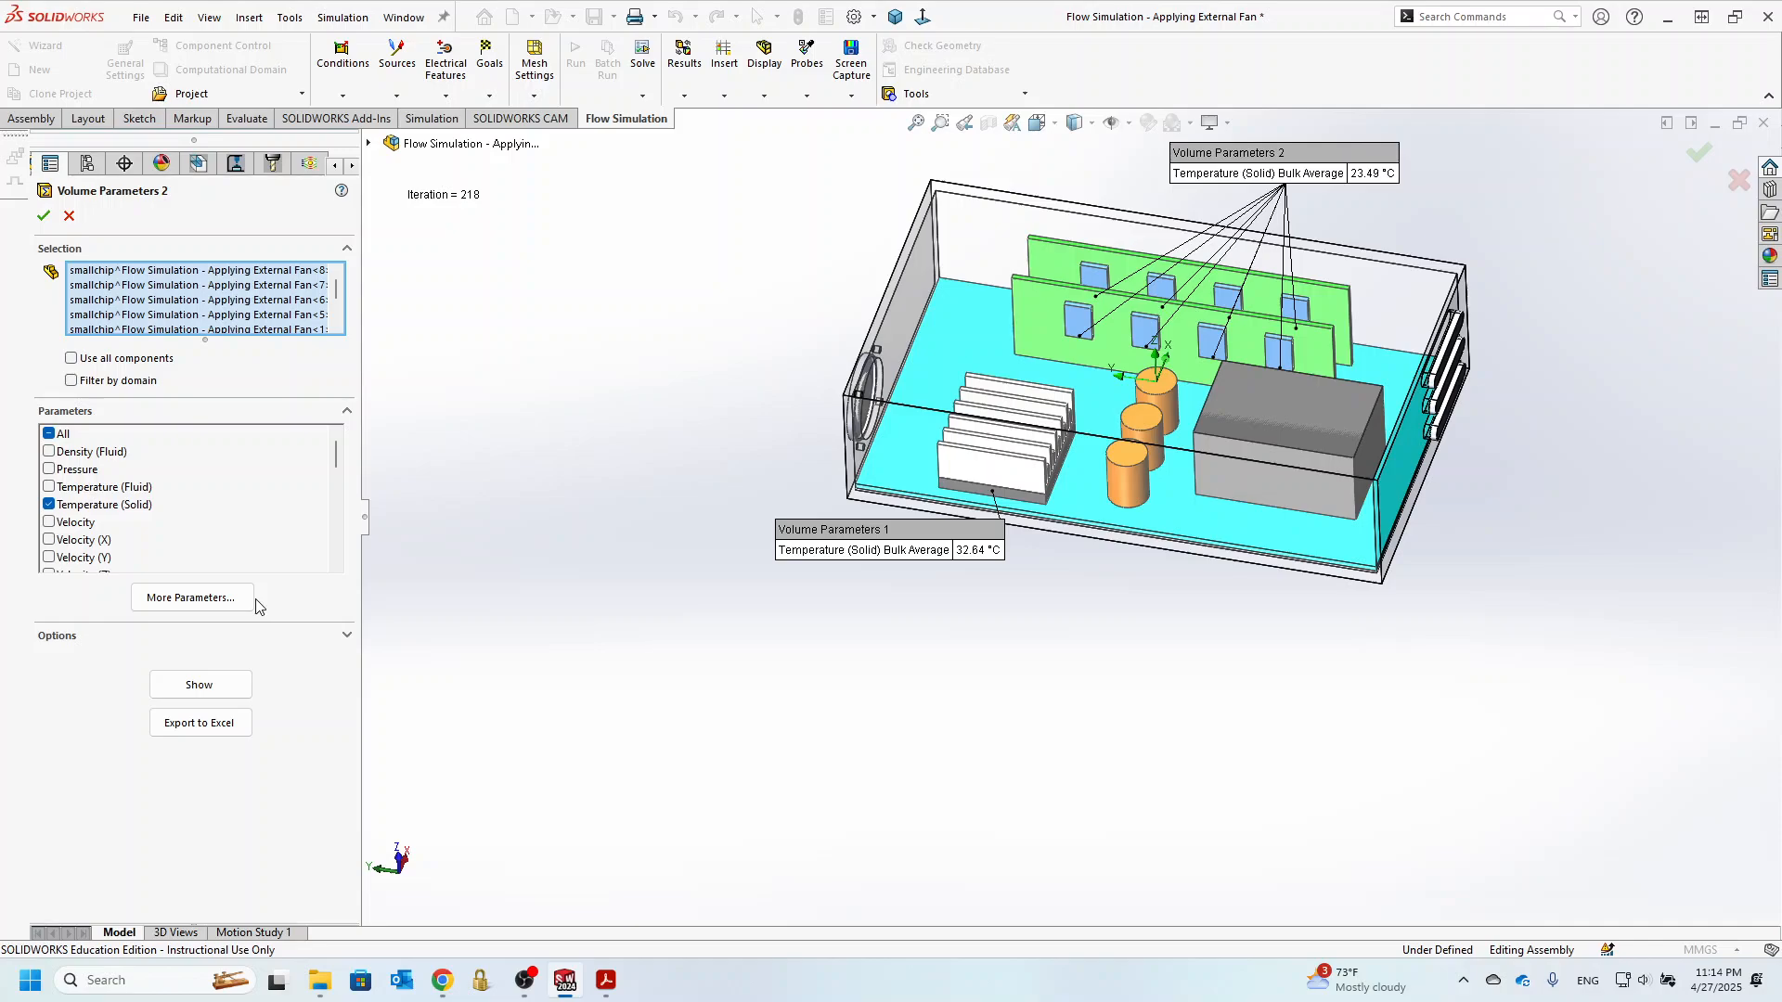
click(68, 215)
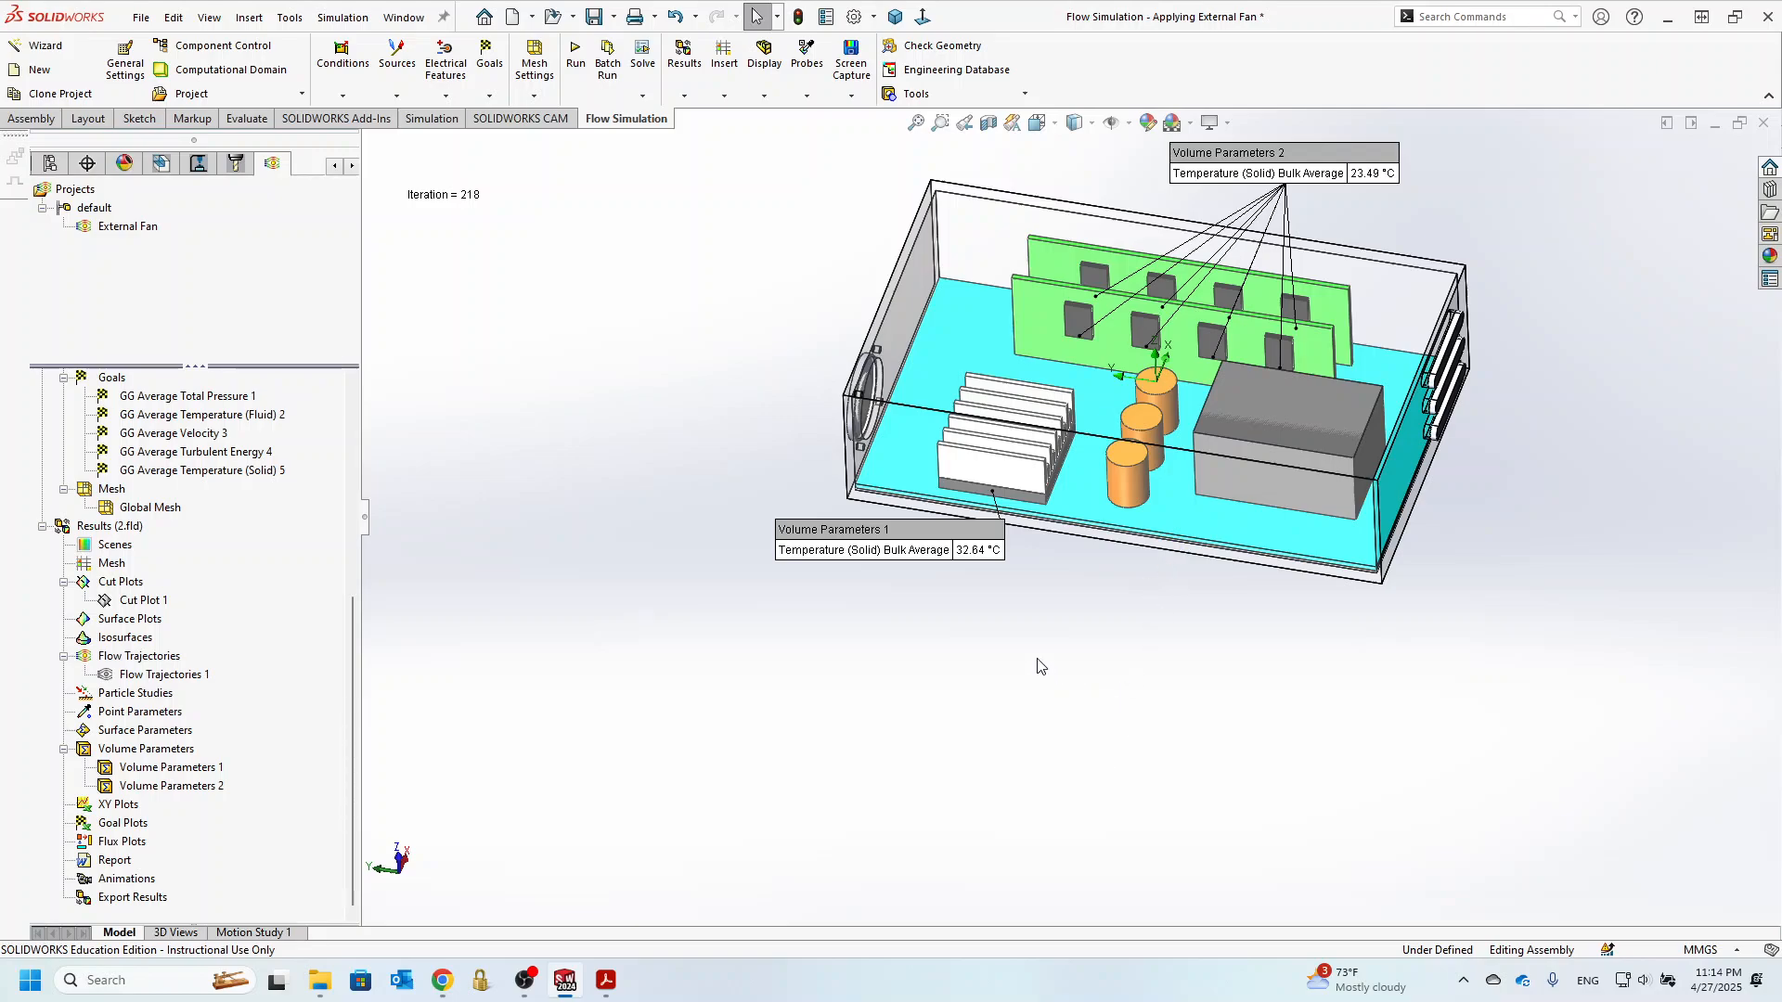
drag(906, 568, 836, 613)
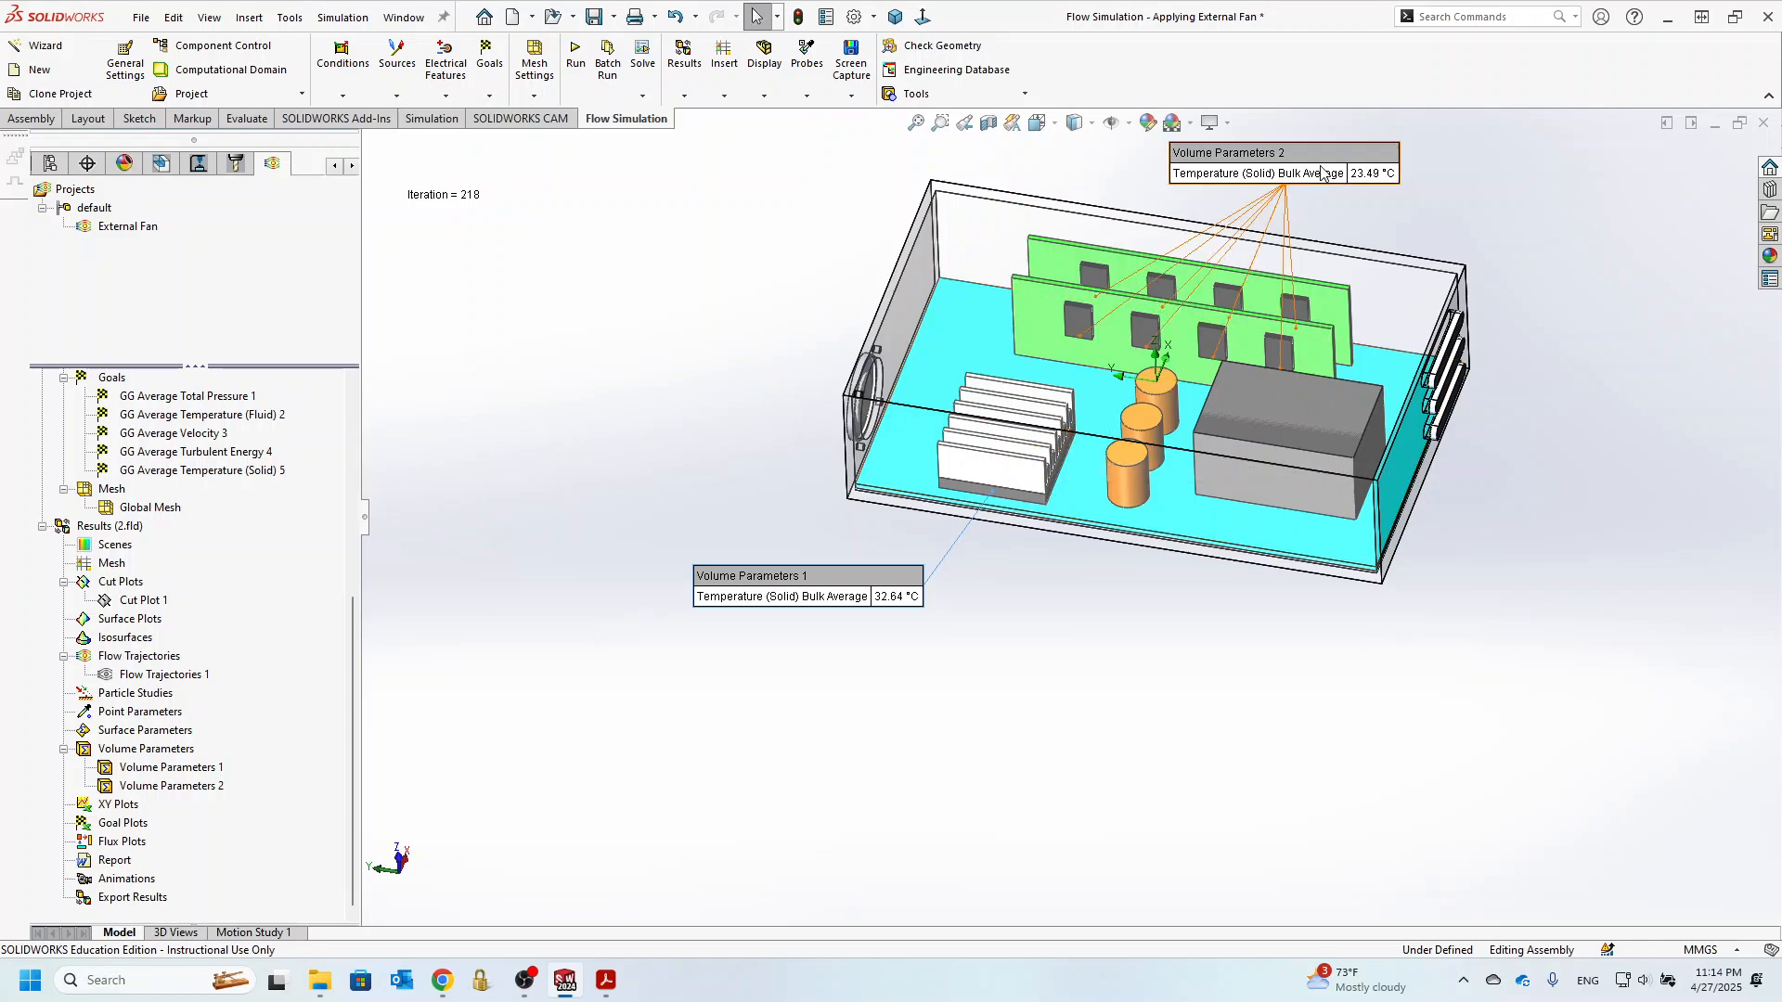
drag(1328, 159, 1373, 165)
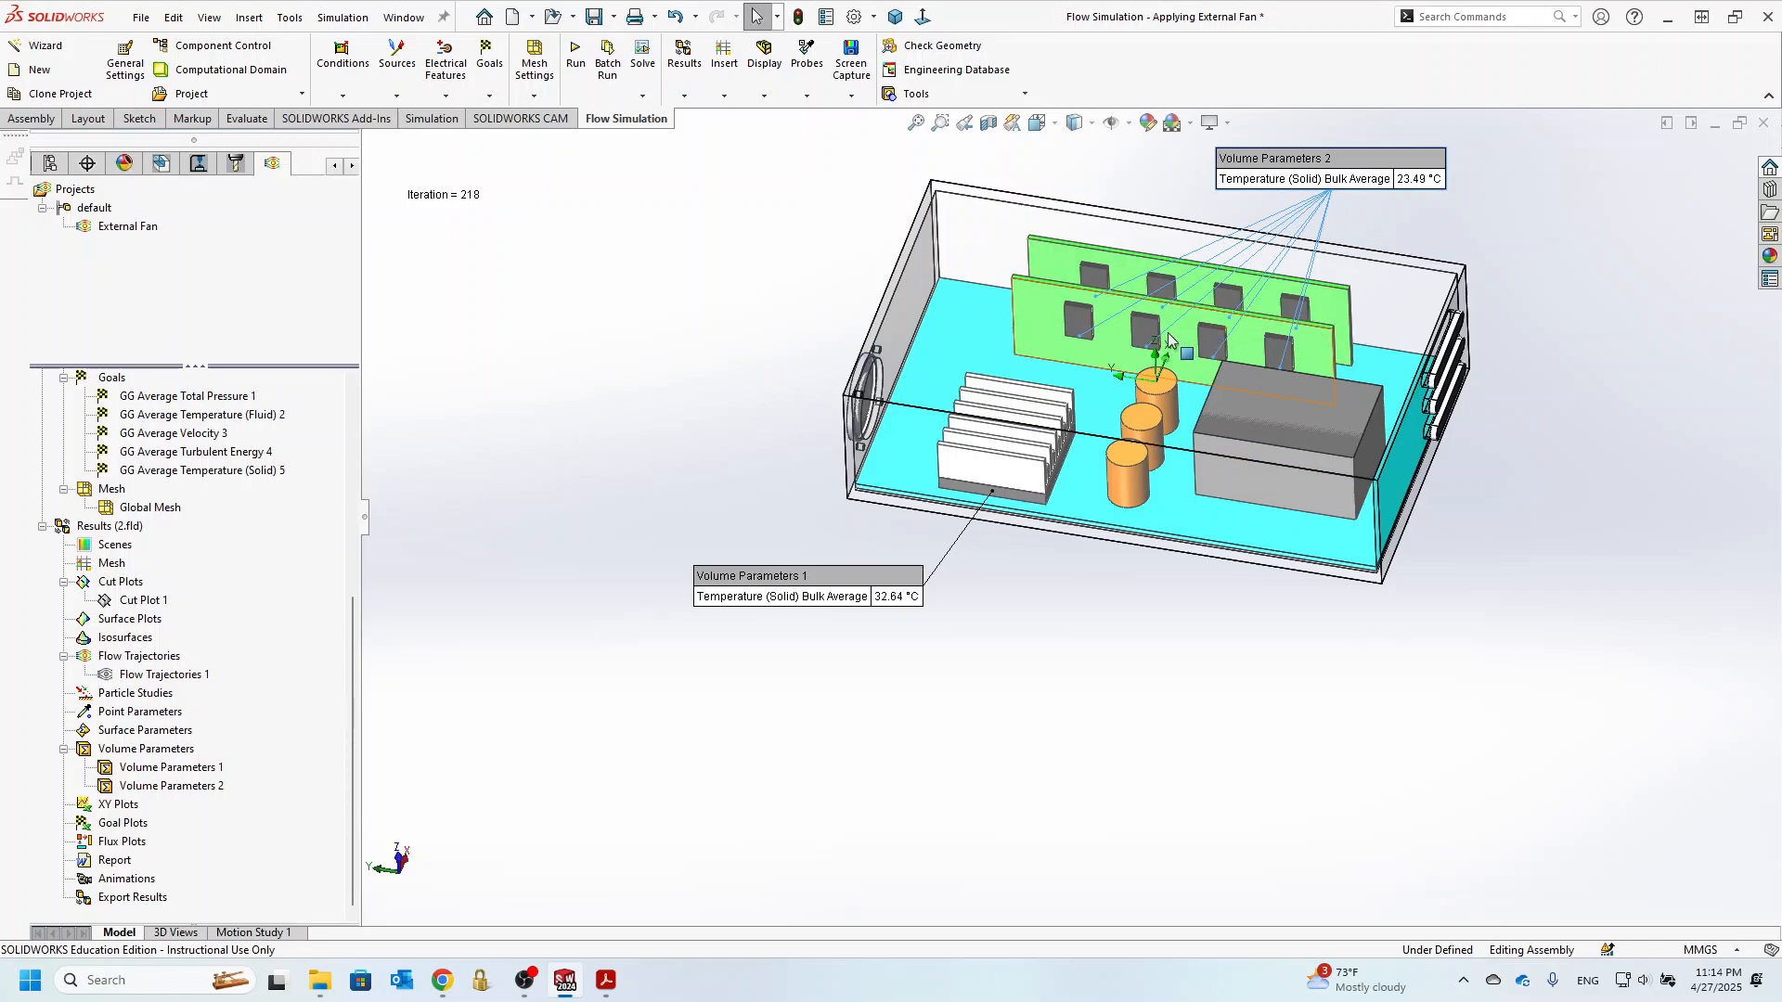
- Check the required results in PCB with Fan.pdf and define a Surface Parameters result on the inlet fan lid's inner face, evaluating Pressure
click(606, 980)
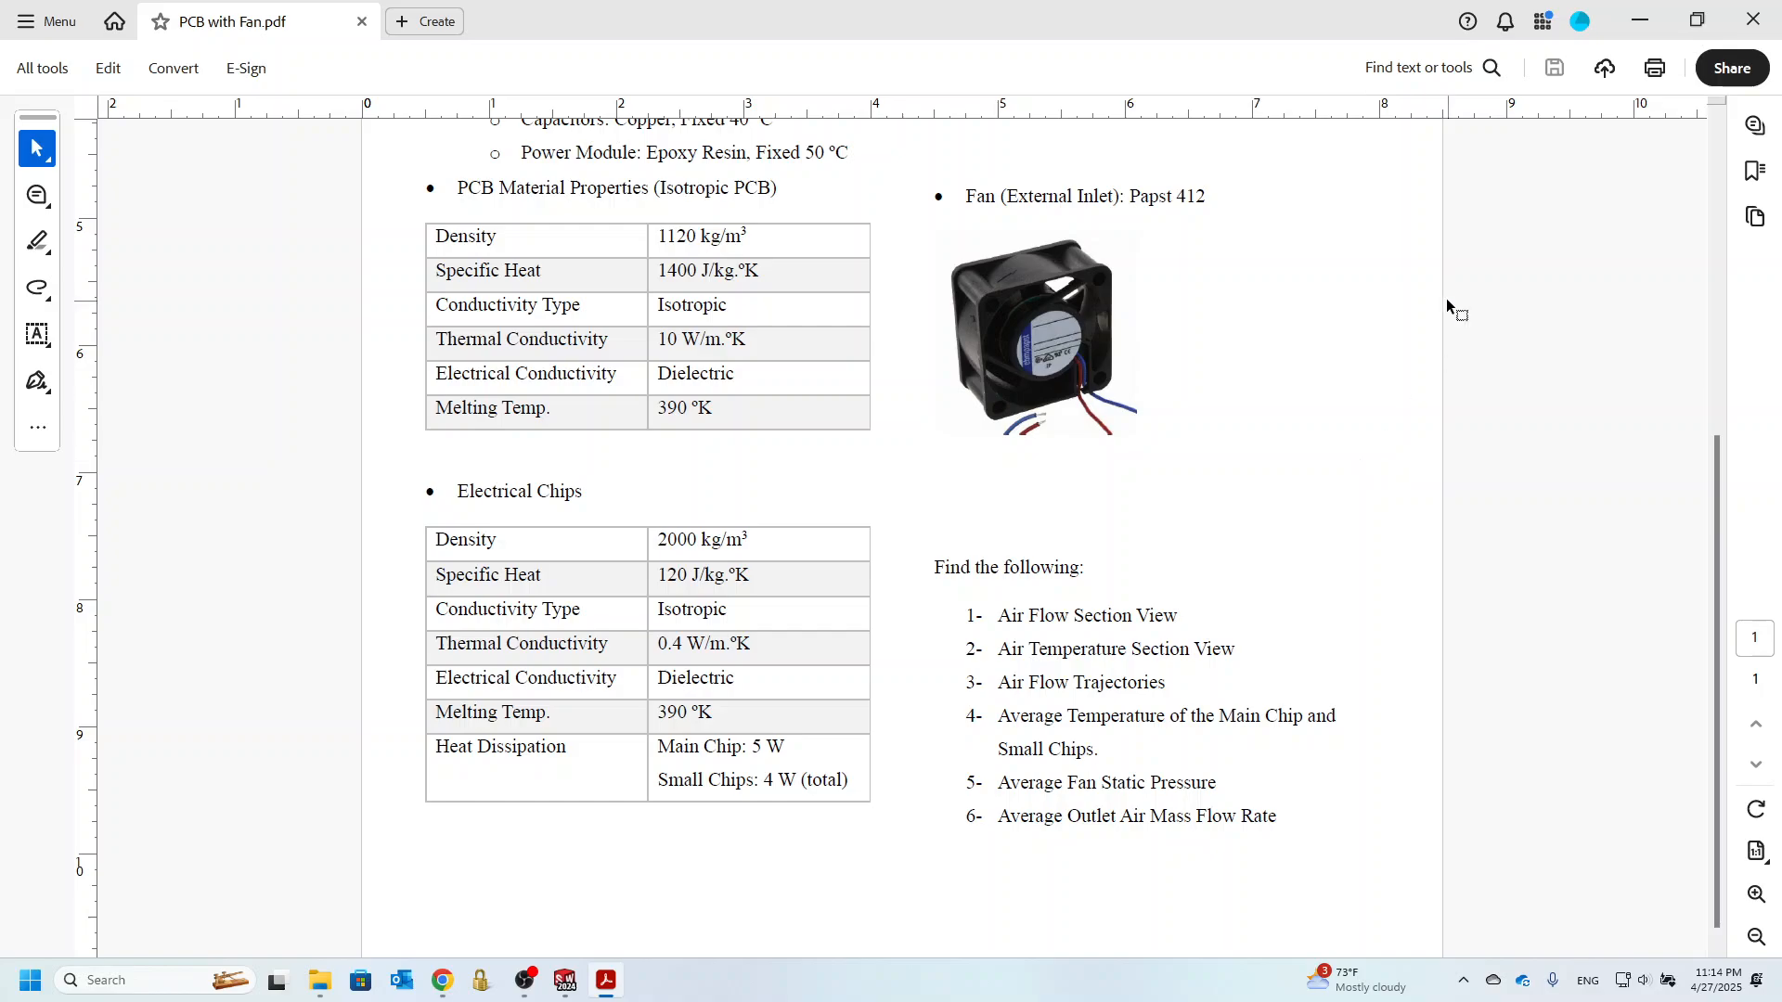
click(1640, 19)
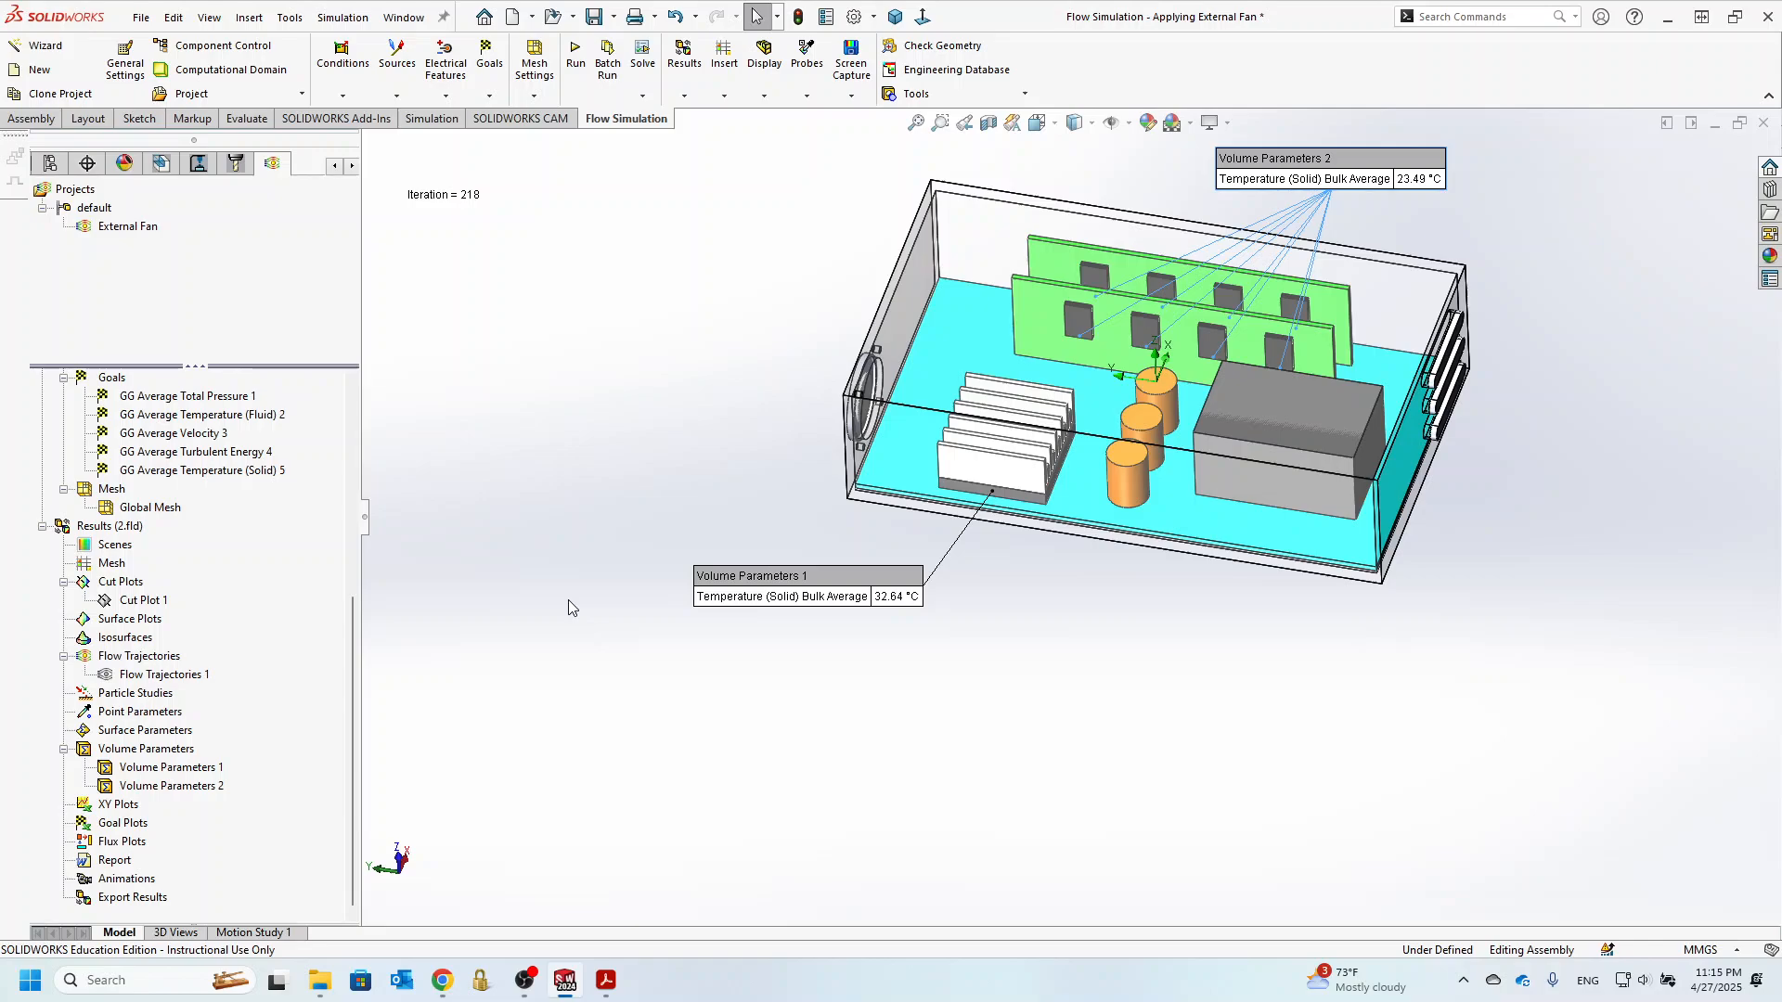
right_click(169, 742)
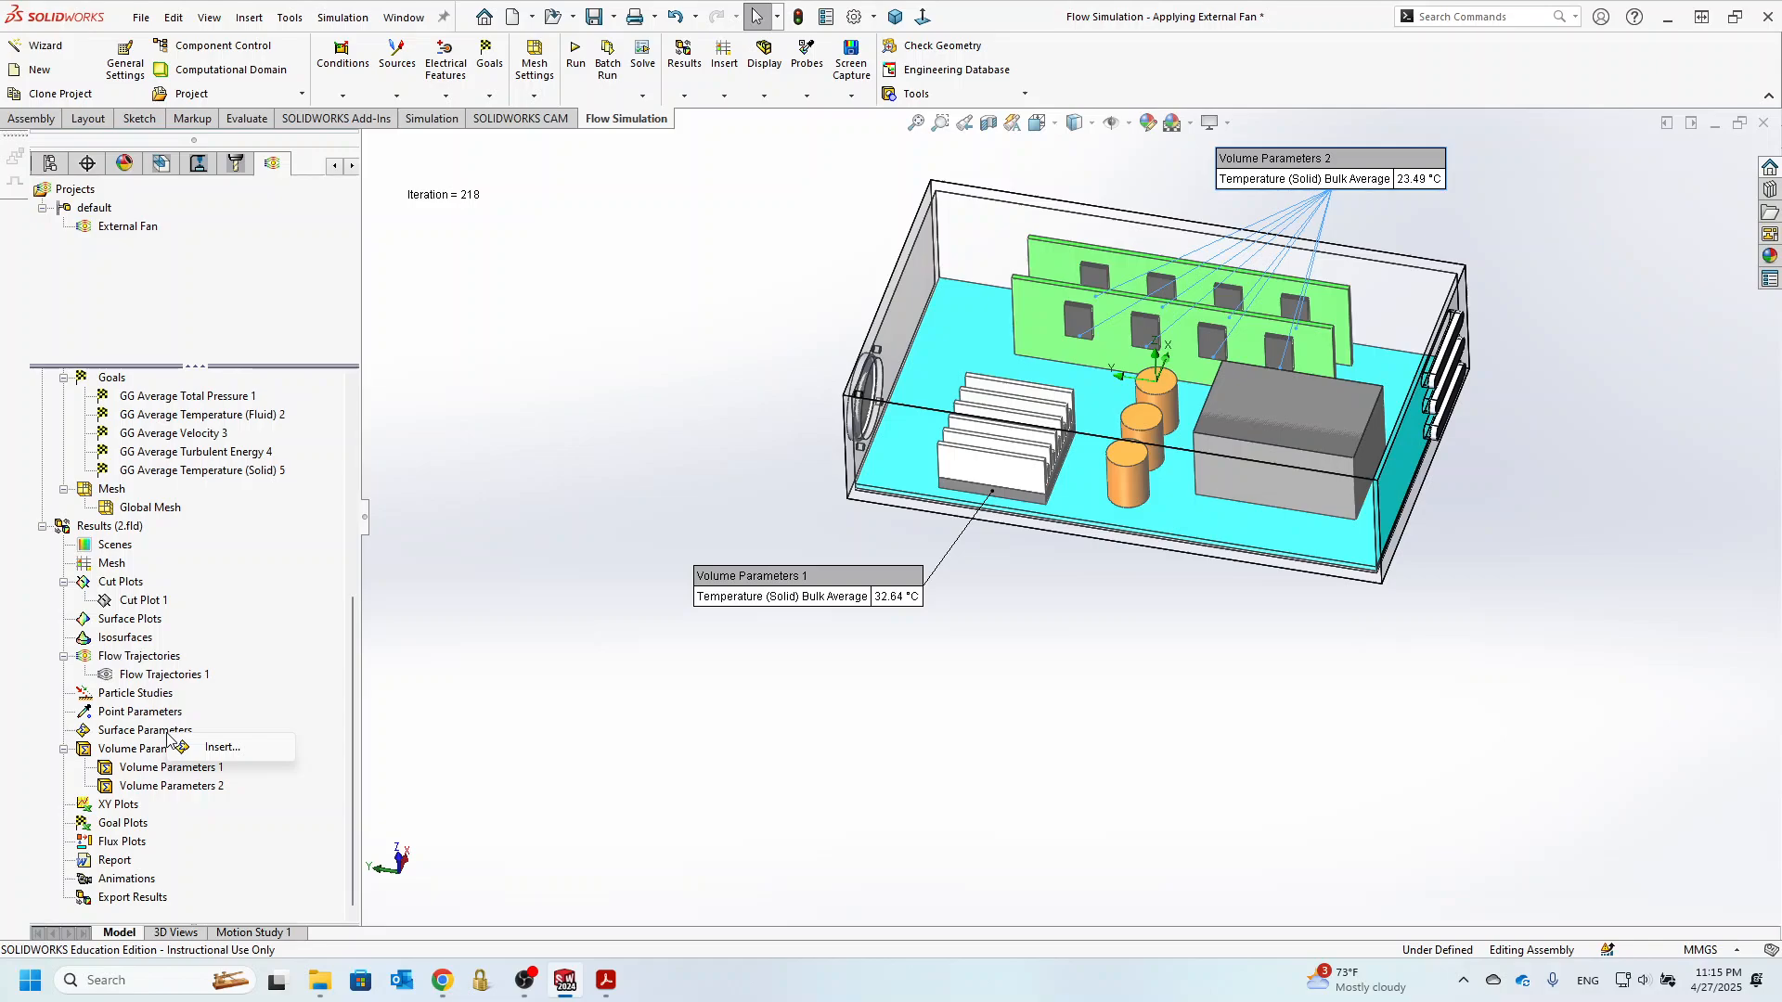
click(213, 747)
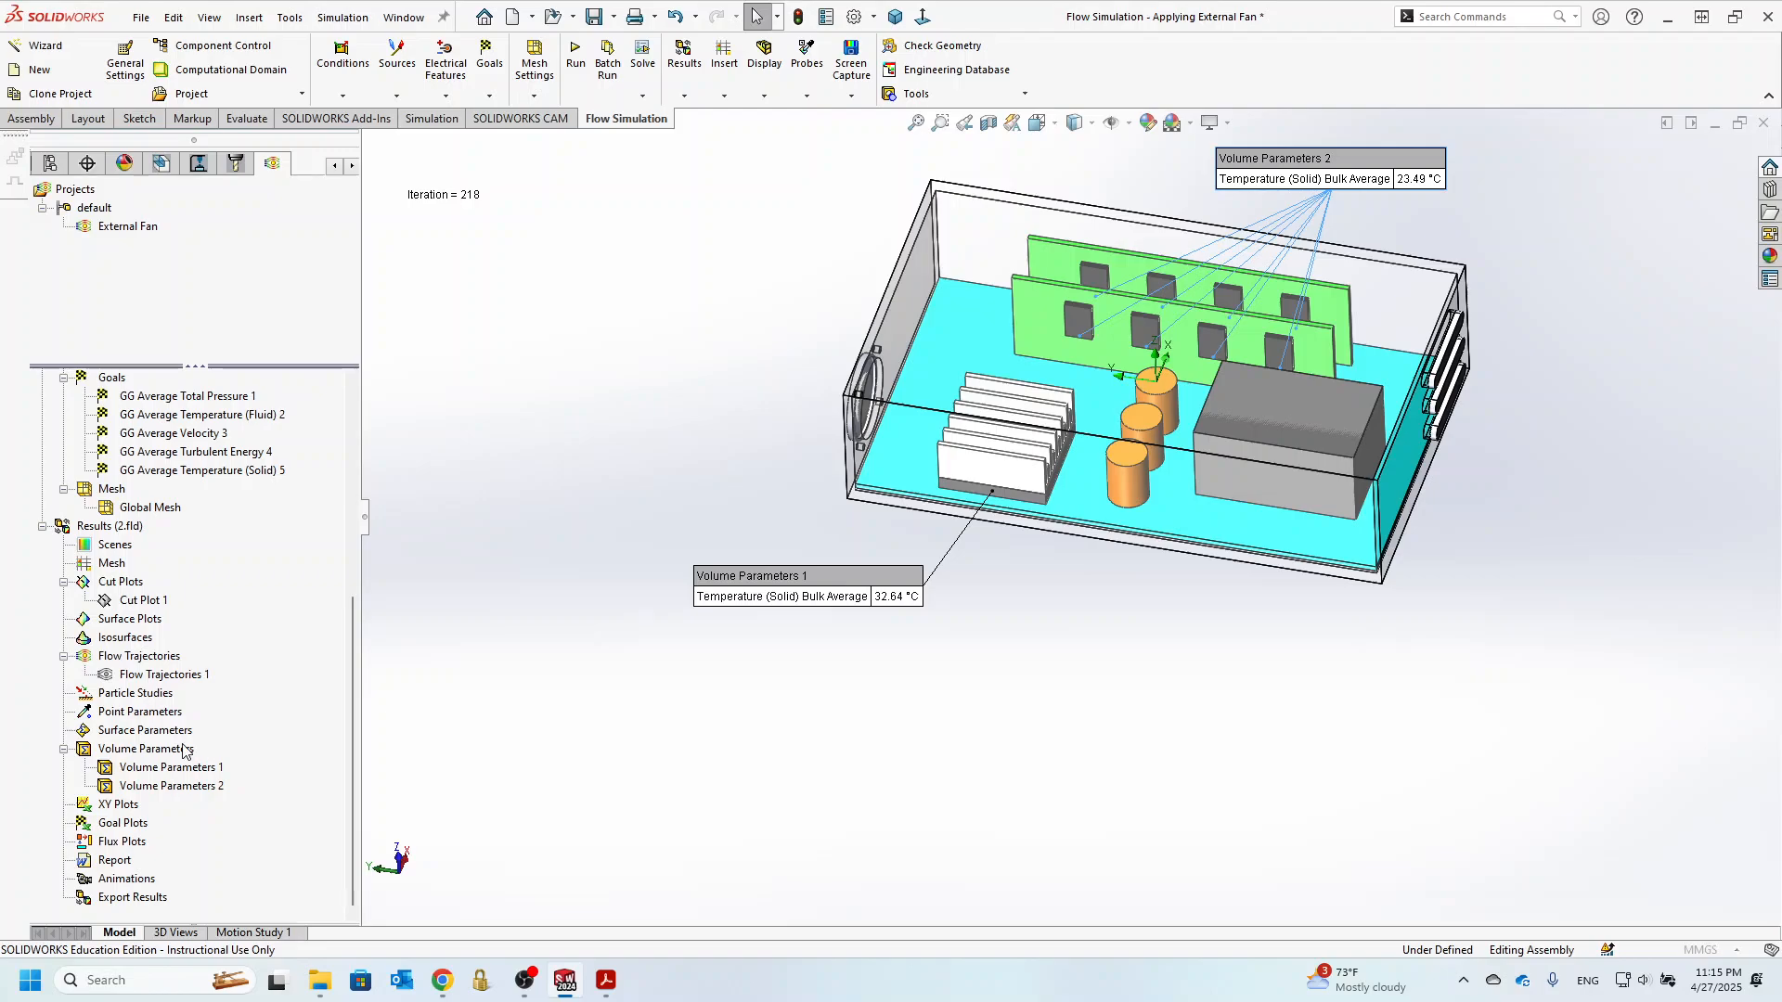
scroll(849, 394, down, 5)
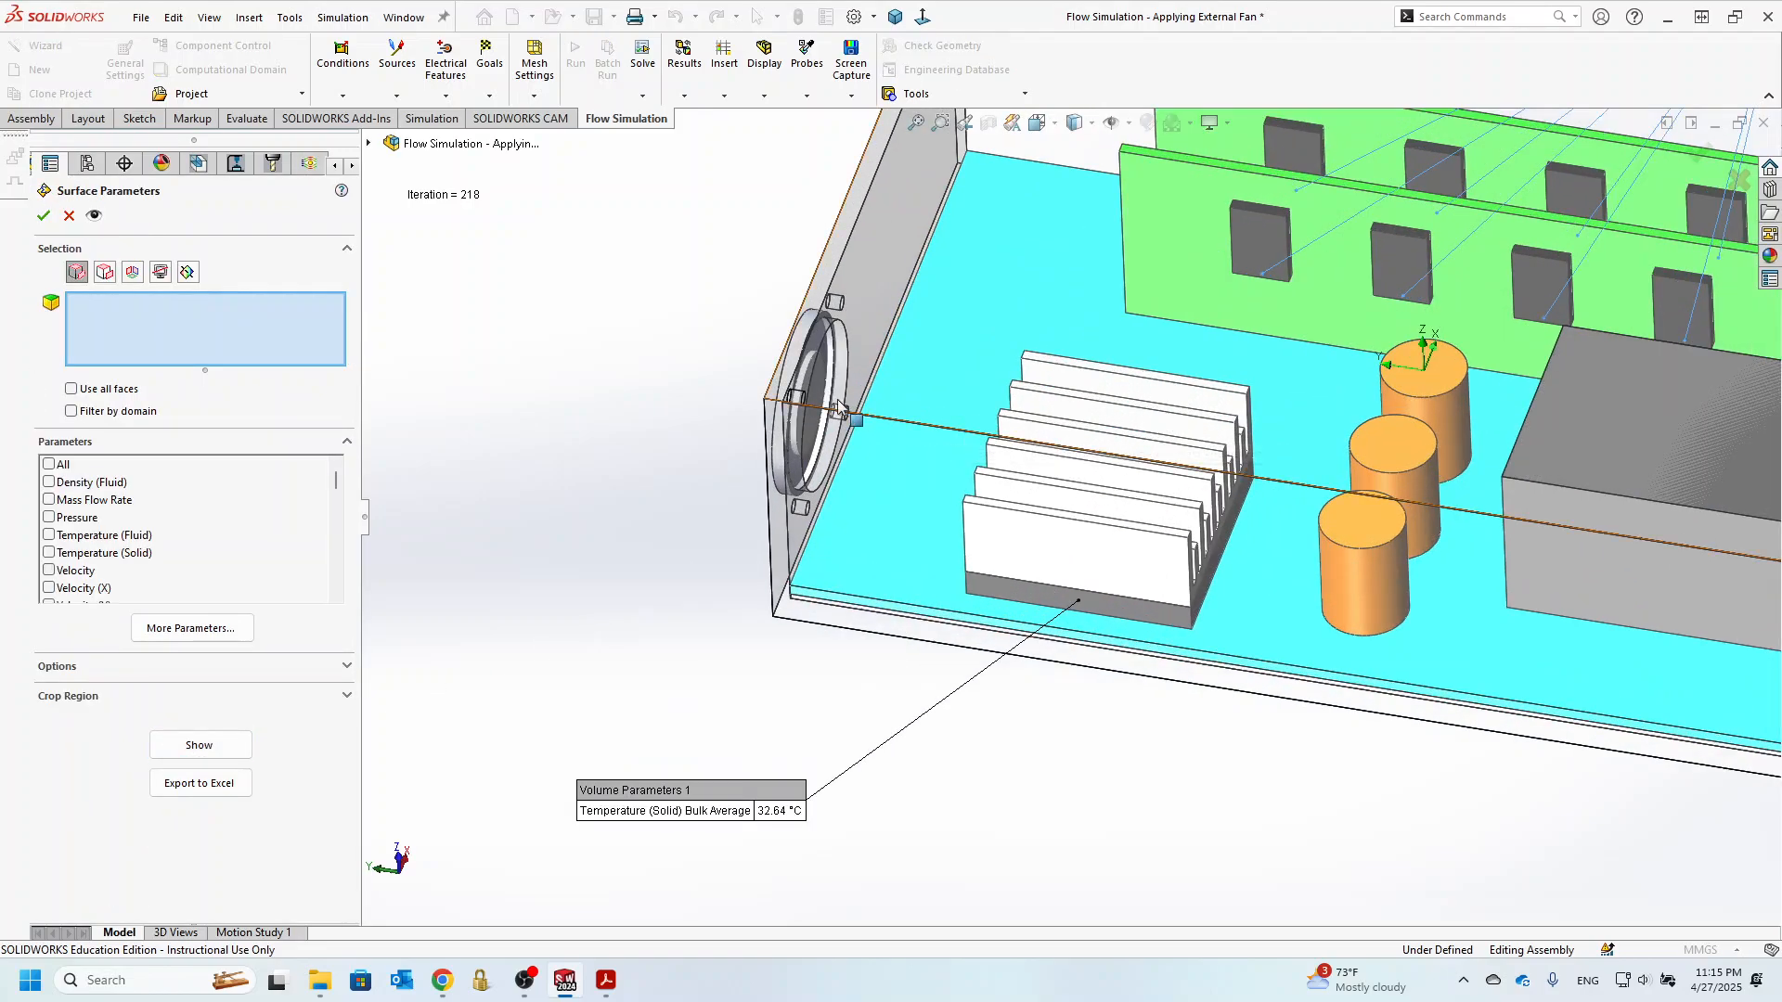
click(915, 354)
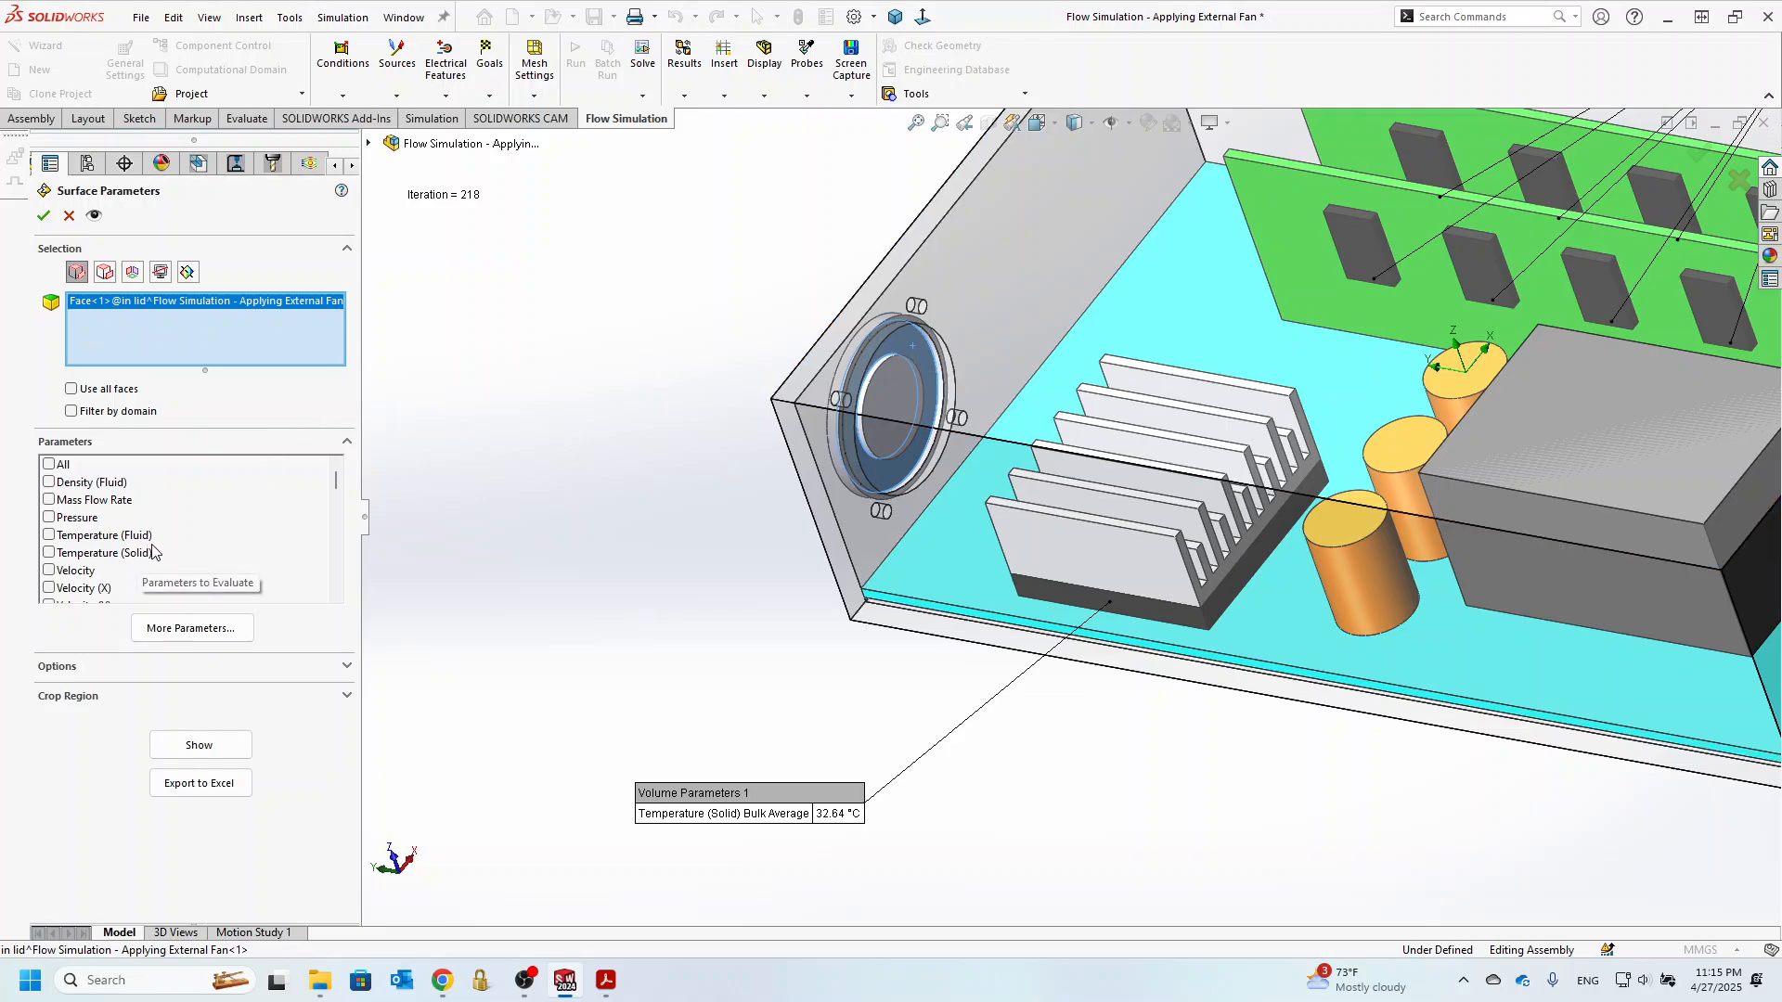
click(49, 518)
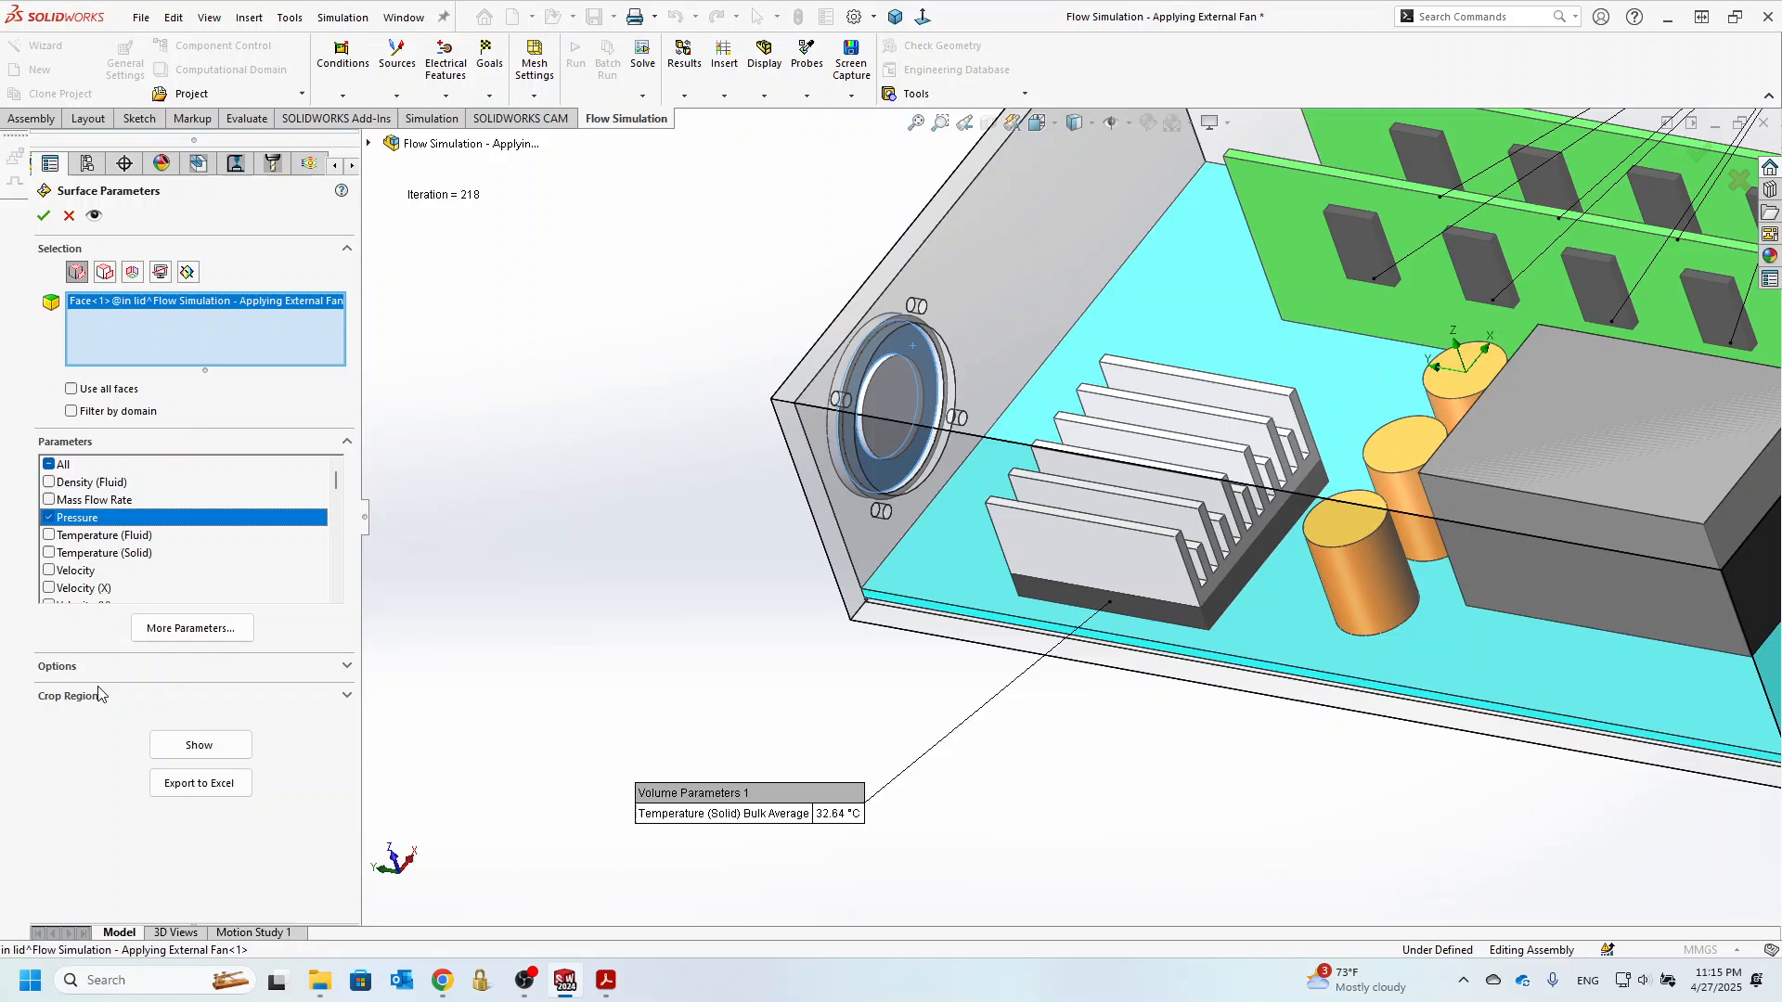
- Show the fan lid's pressure result, place its callout outside the enclosure near the fan, and accept the result
click(160, 743)
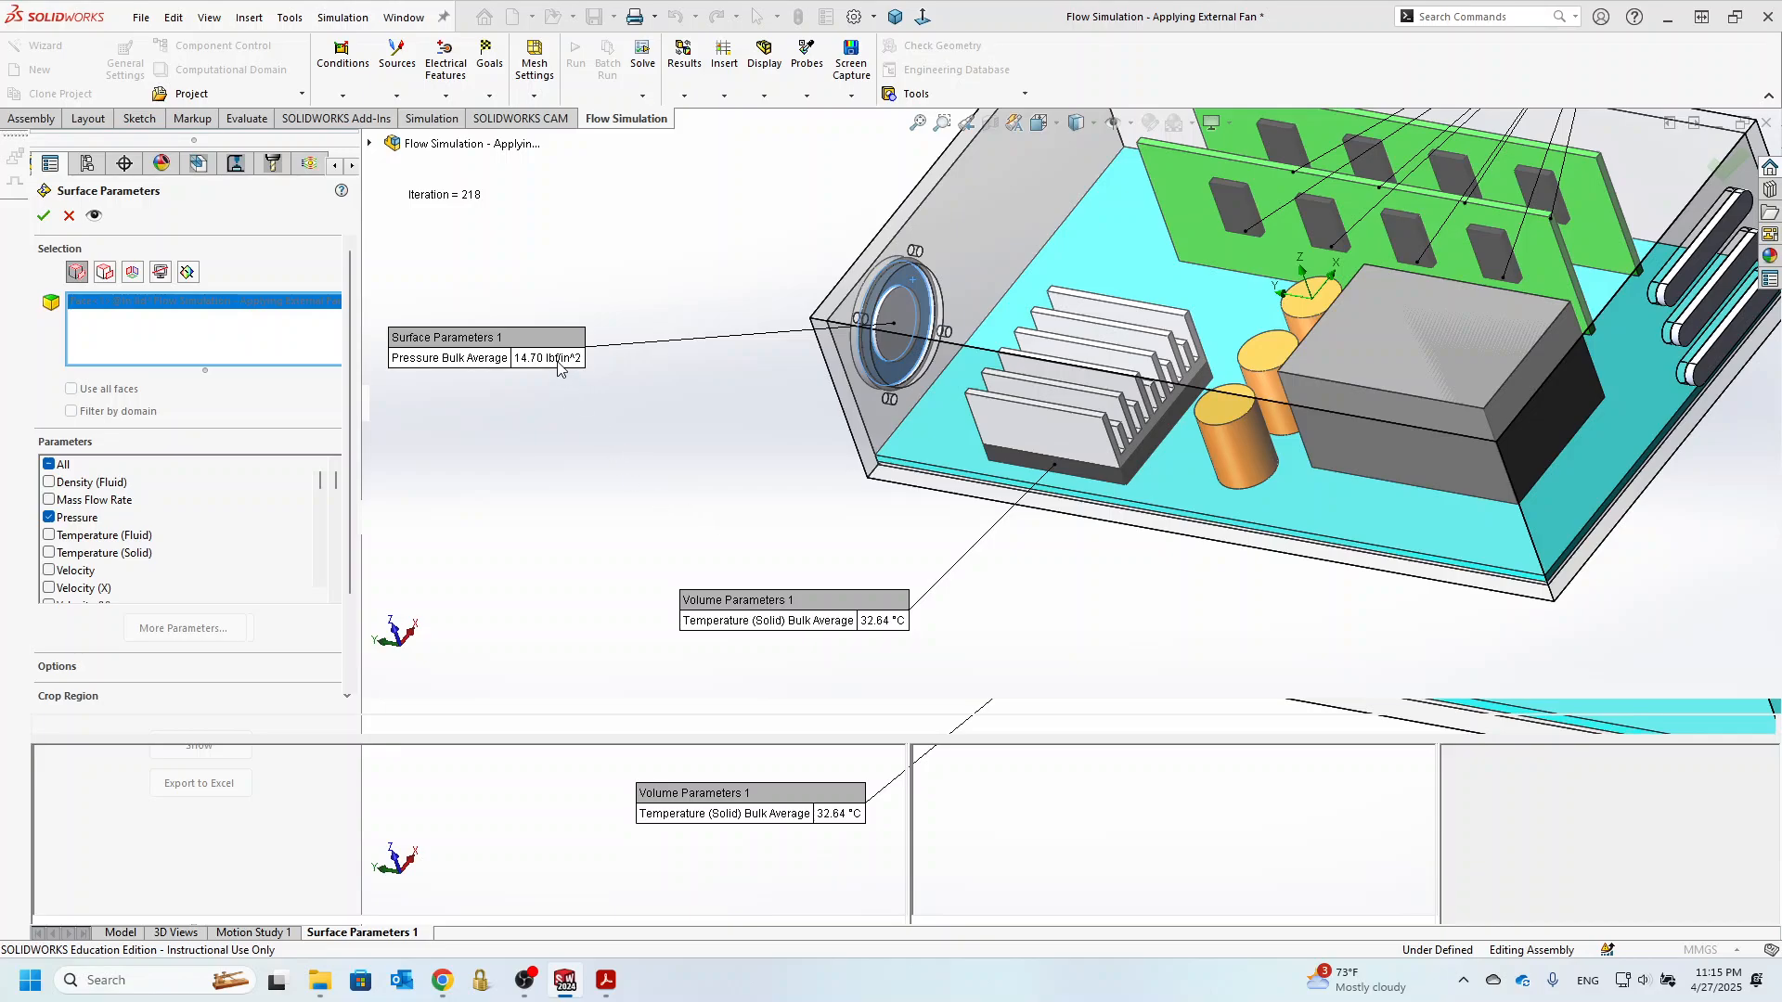
drag(558, 369, 693, 376)
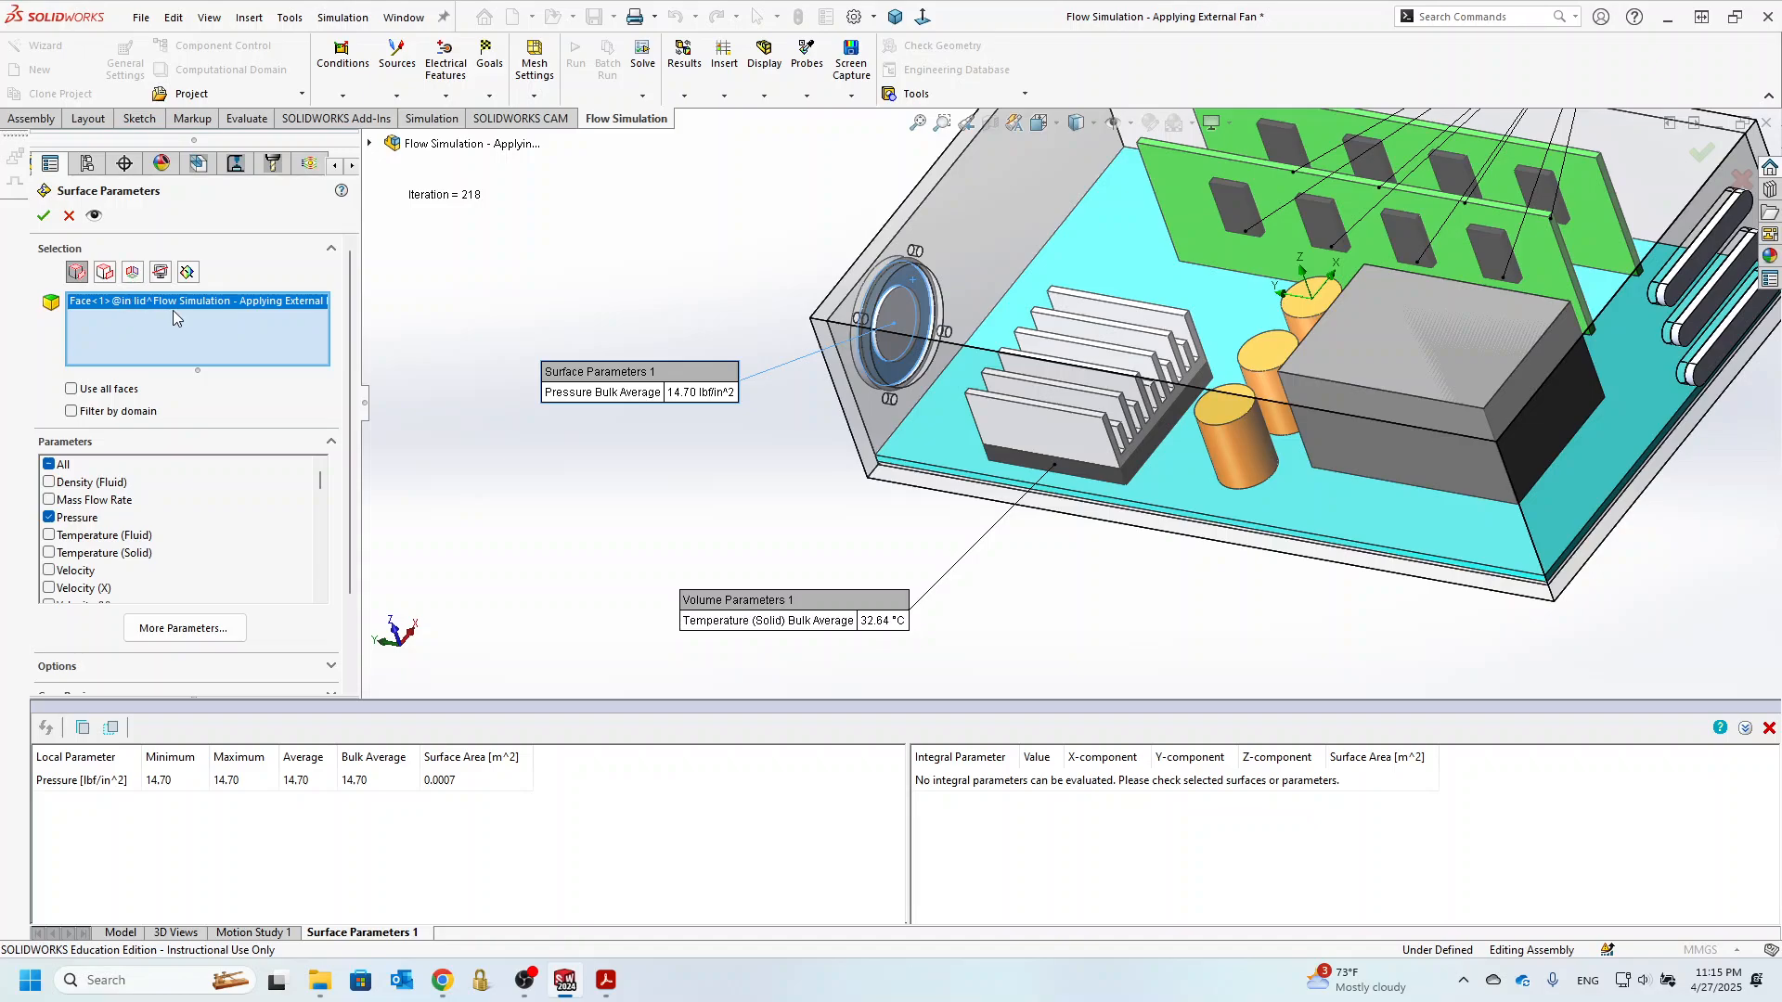
click(43, 215)
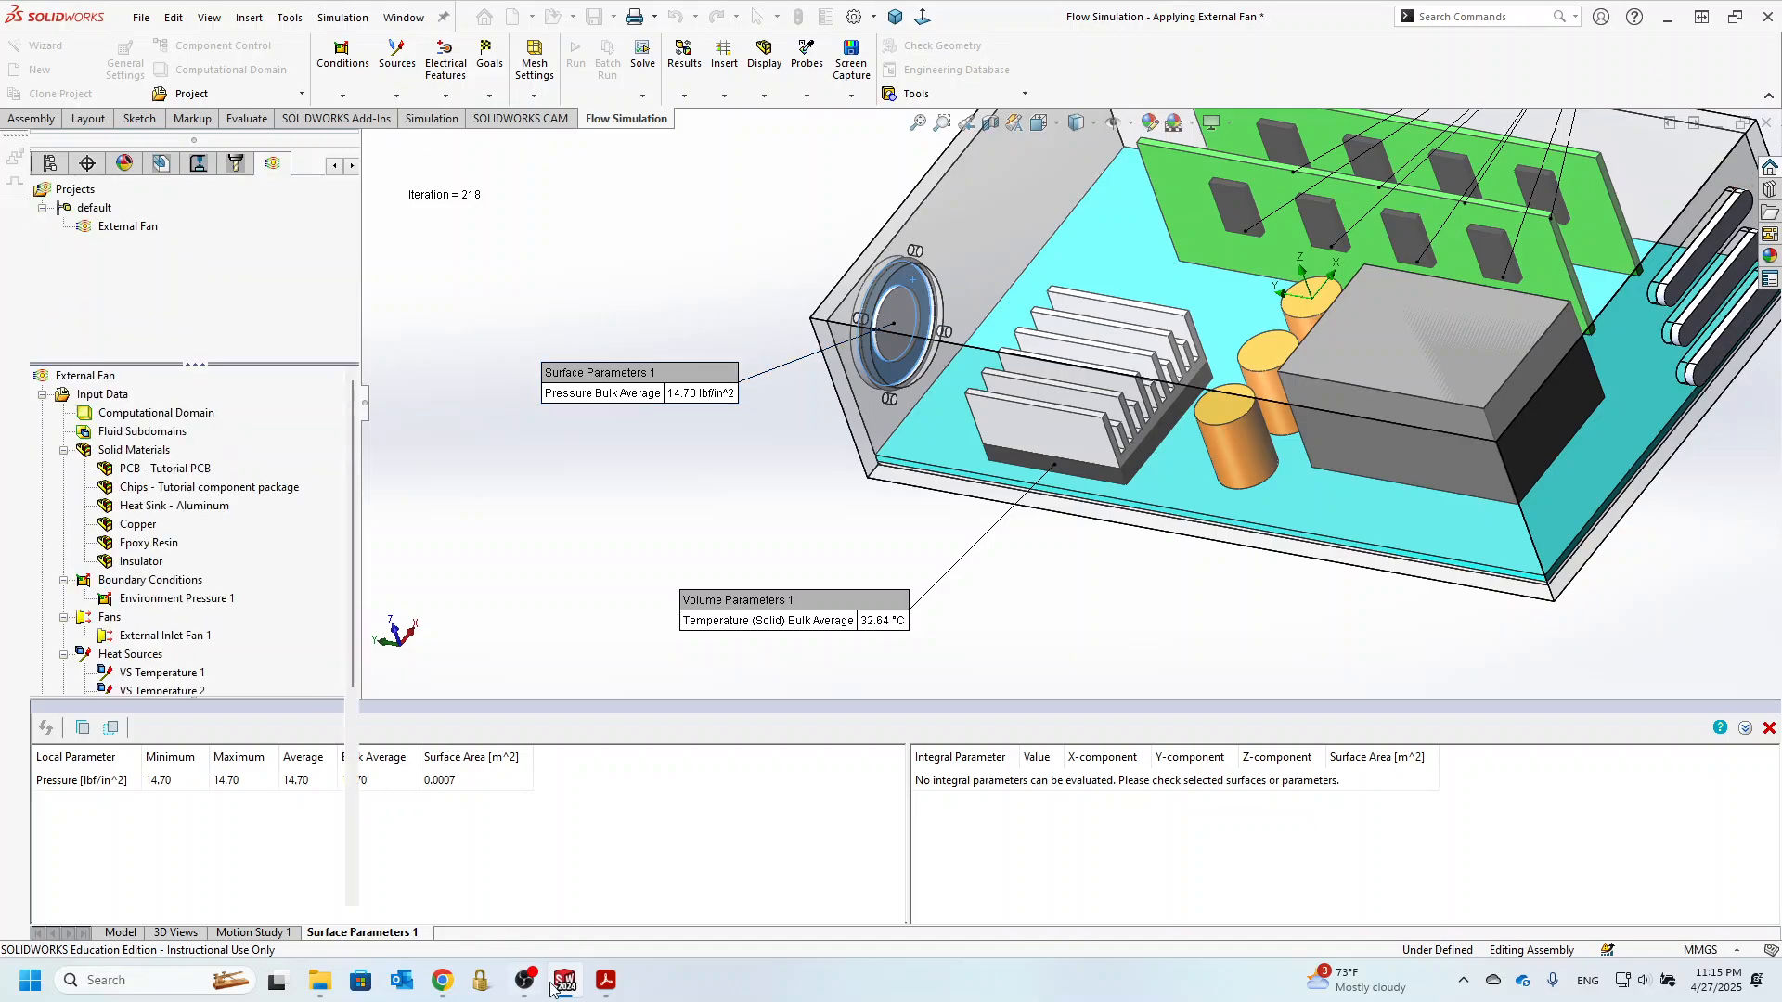
- Recheck the requirements in the PDF and start a second Surface Parameters result on the inner faces of the three outlet slot lids
click(606, 982)
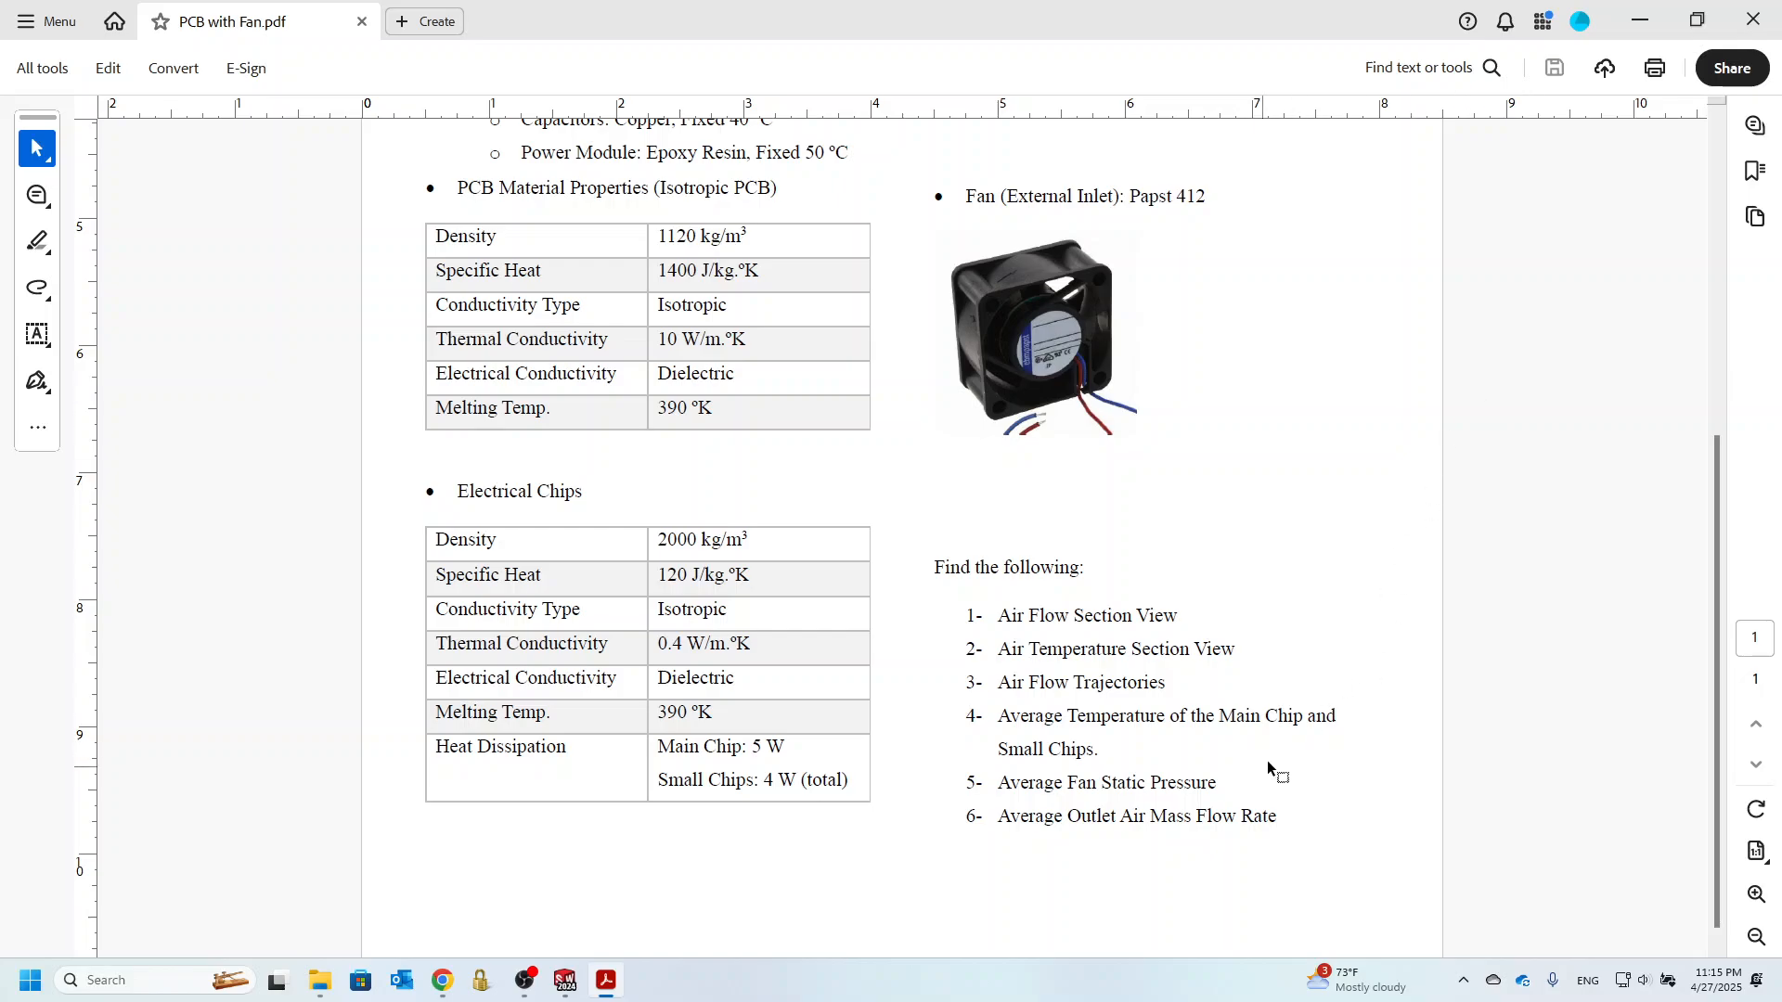
click(1640, 20)
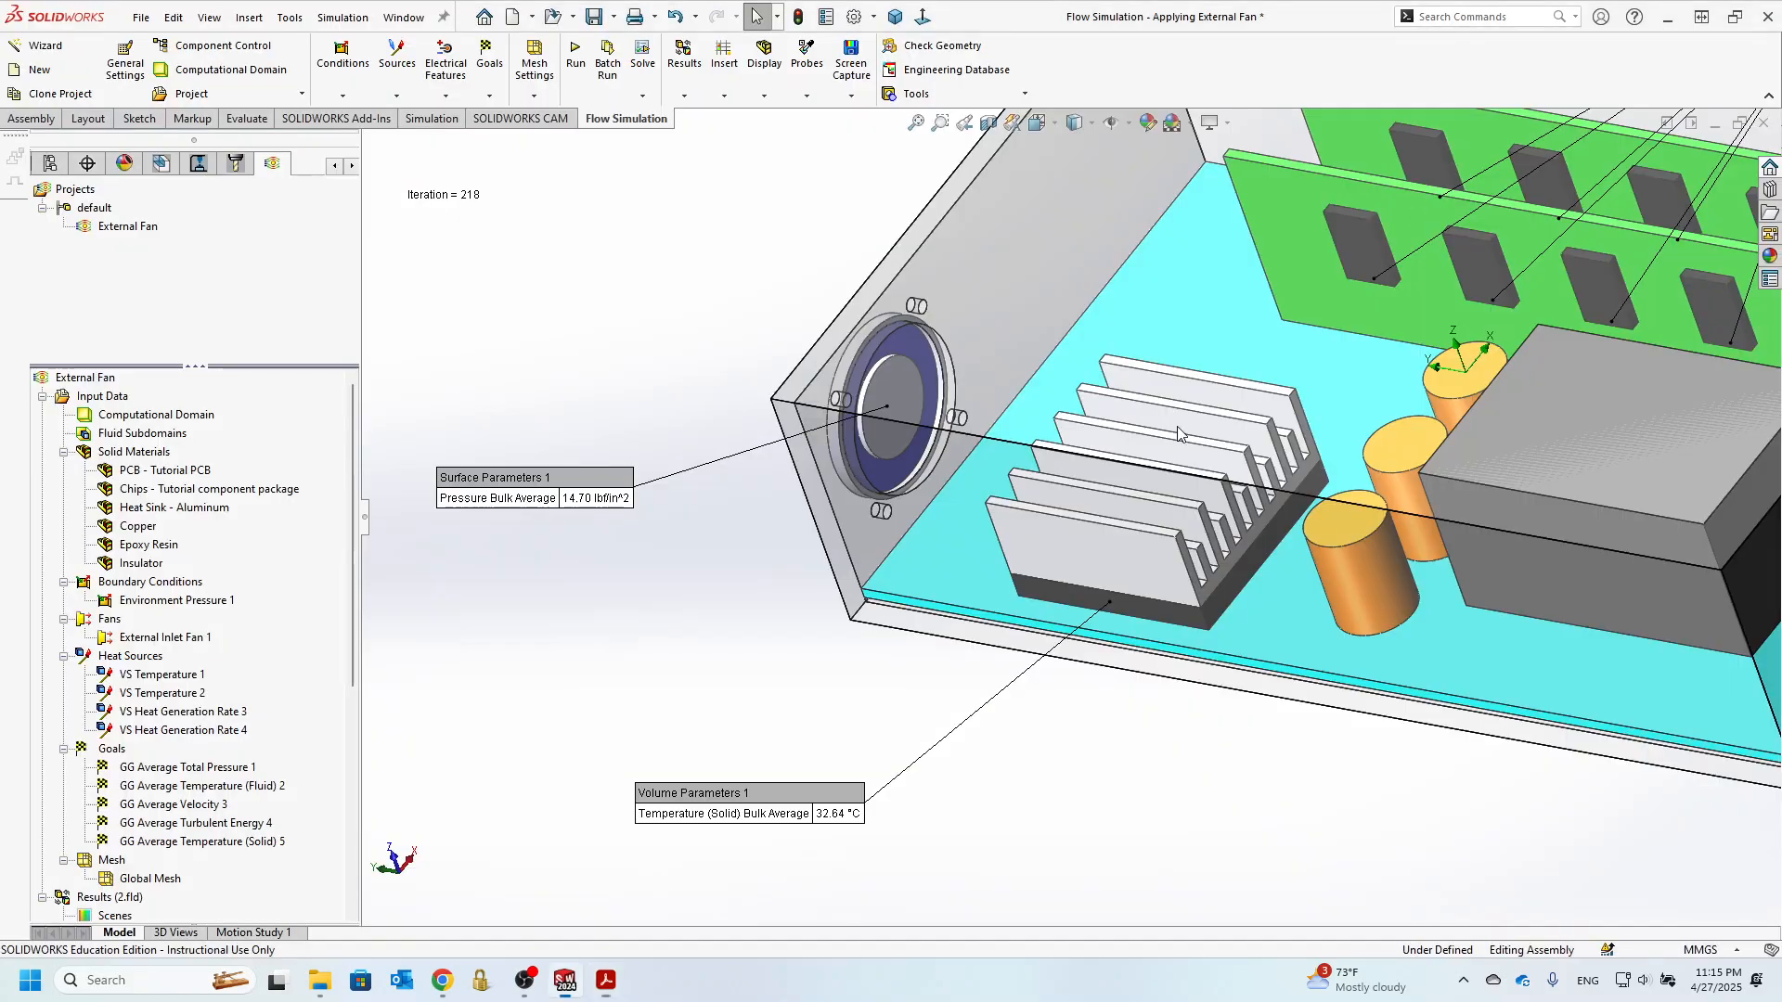
scroll(1053, 516, down, 3)
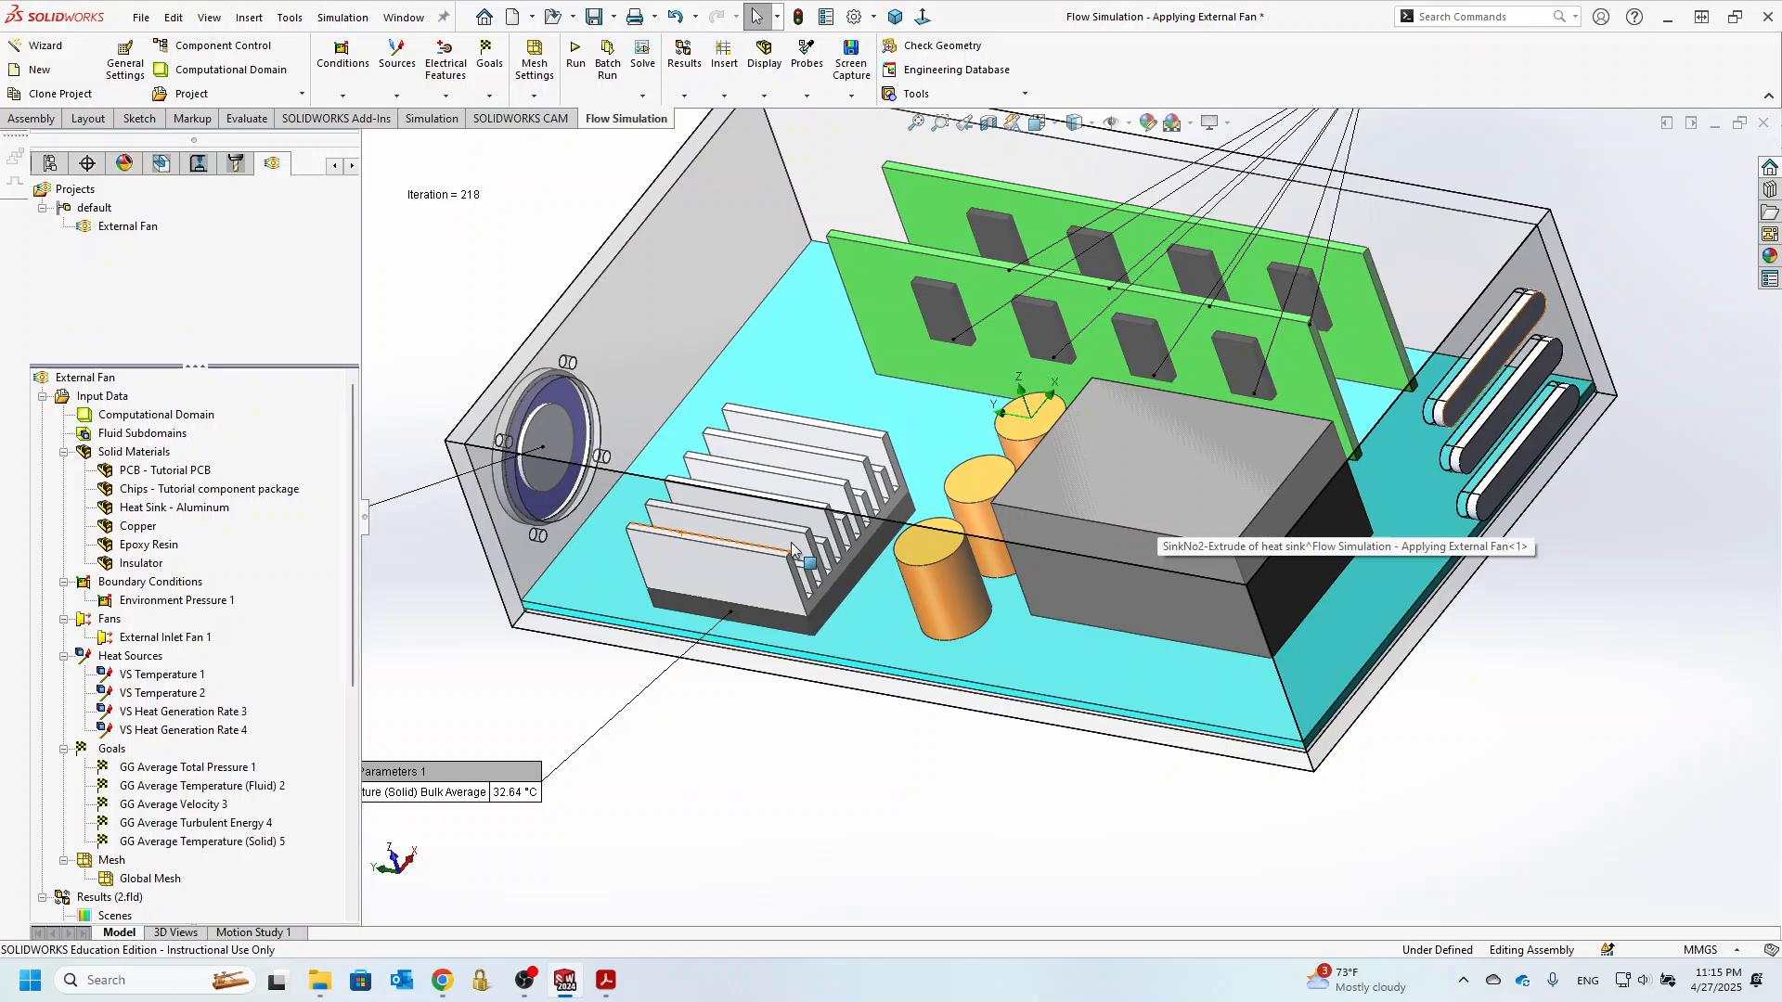
scroll(146, 806, down, 4)
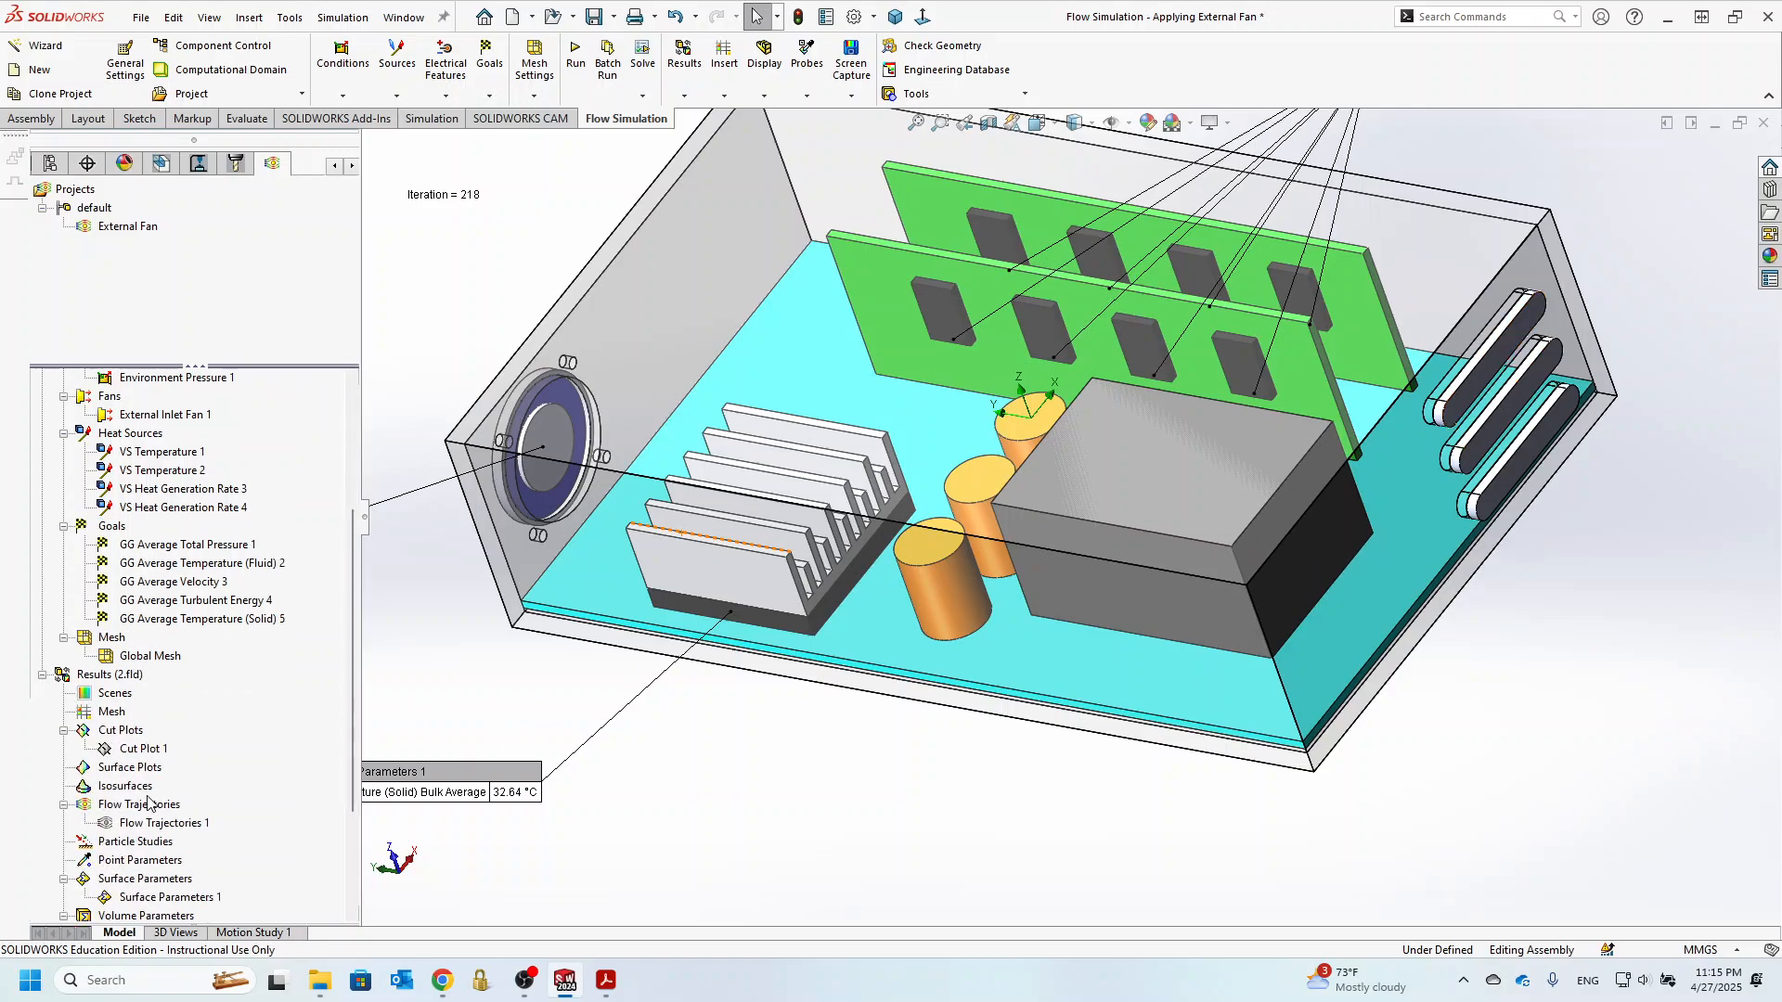
scroll(141, 897, down, 1)
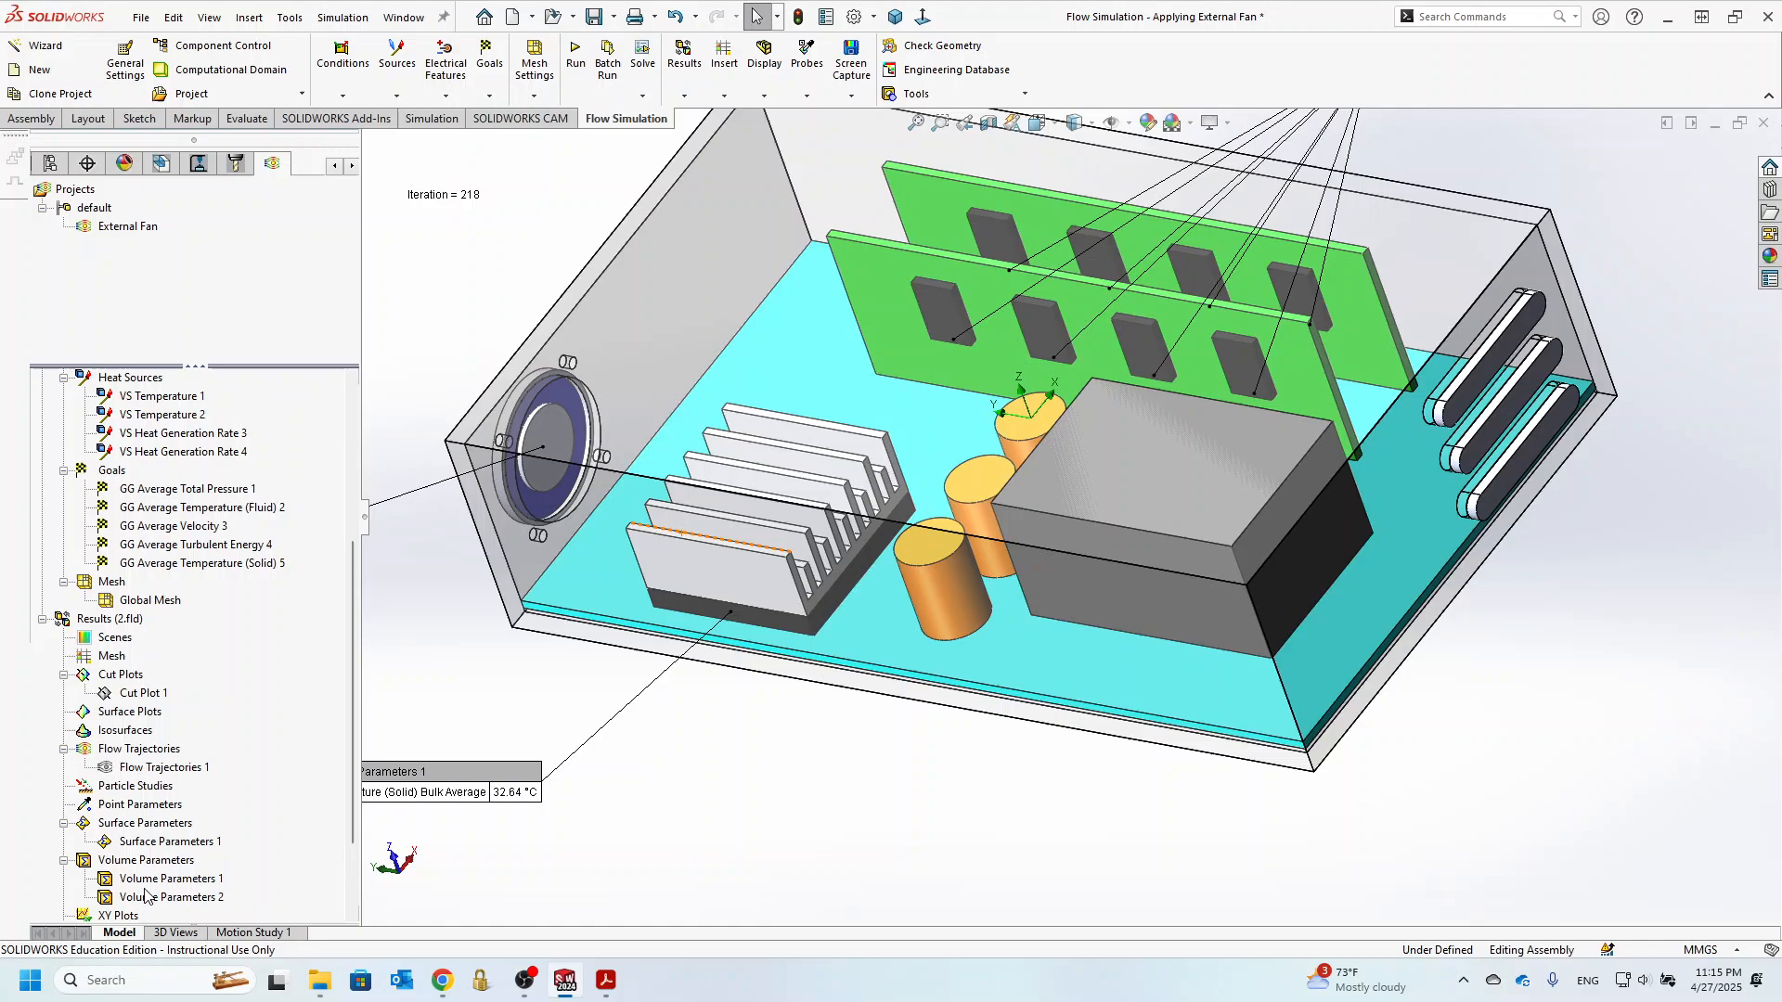
right_click(170, 825)
click(184, 837)
middle_drag(1500, 492, 1639, 560)
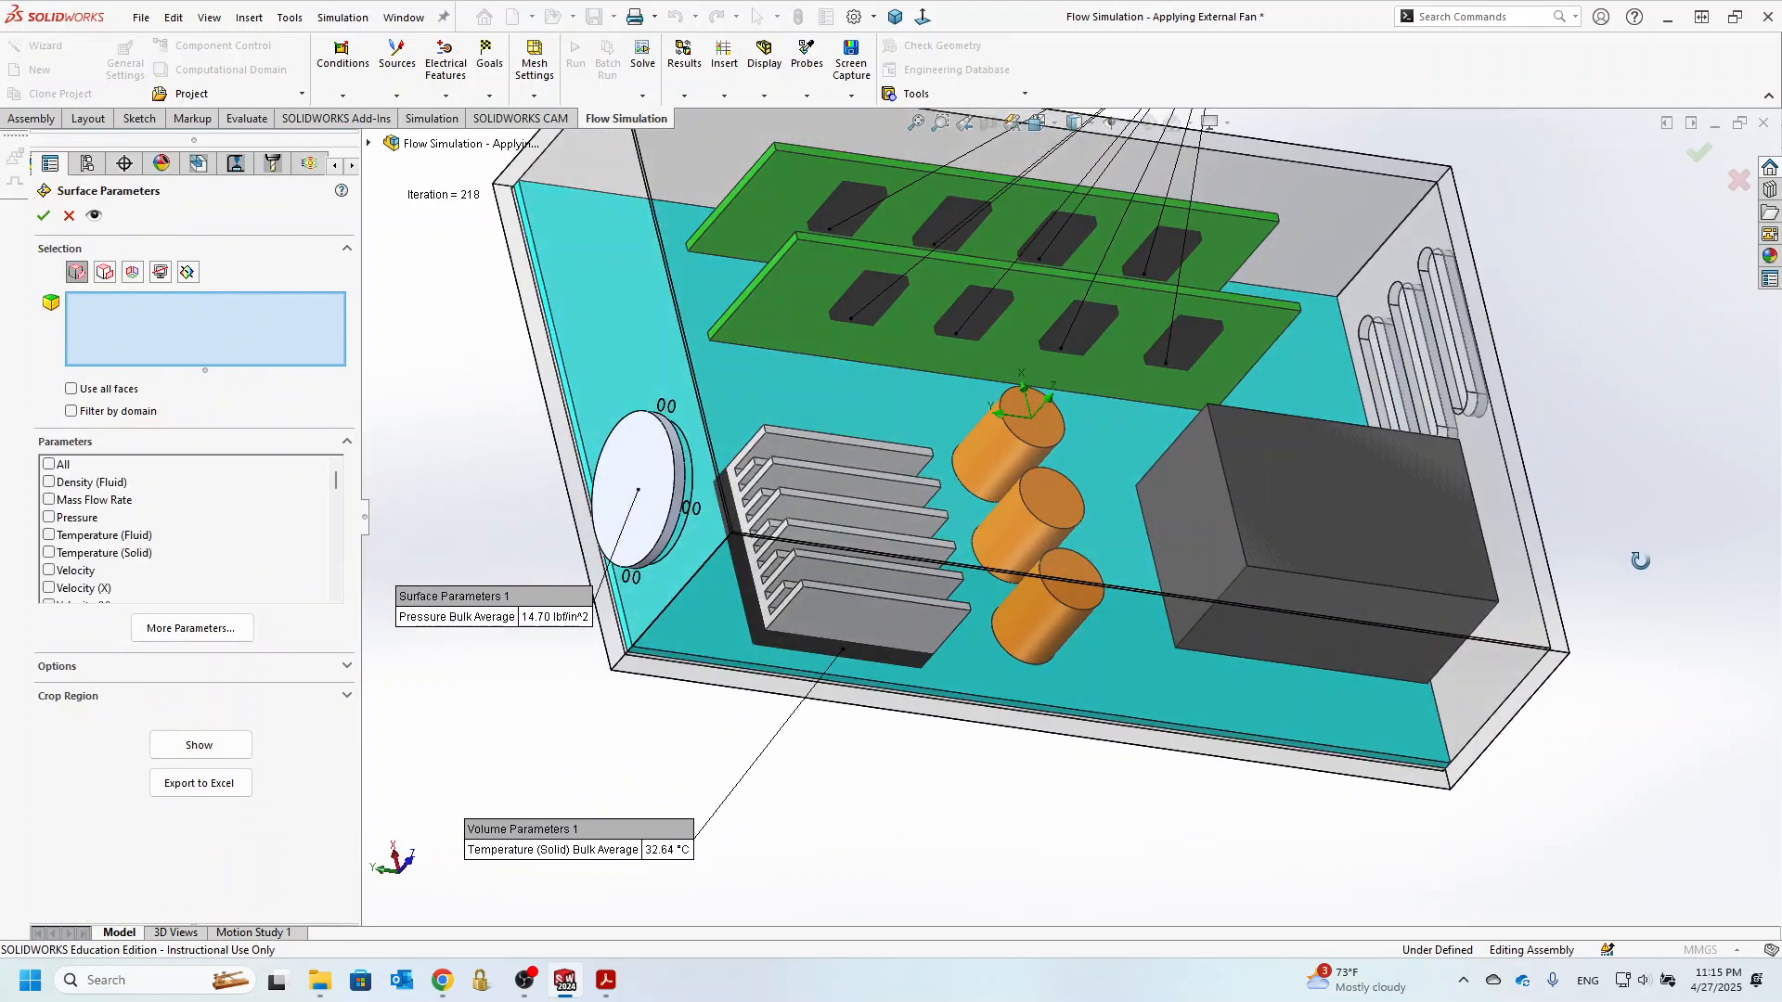
scroll(1461, 404, down, 3)
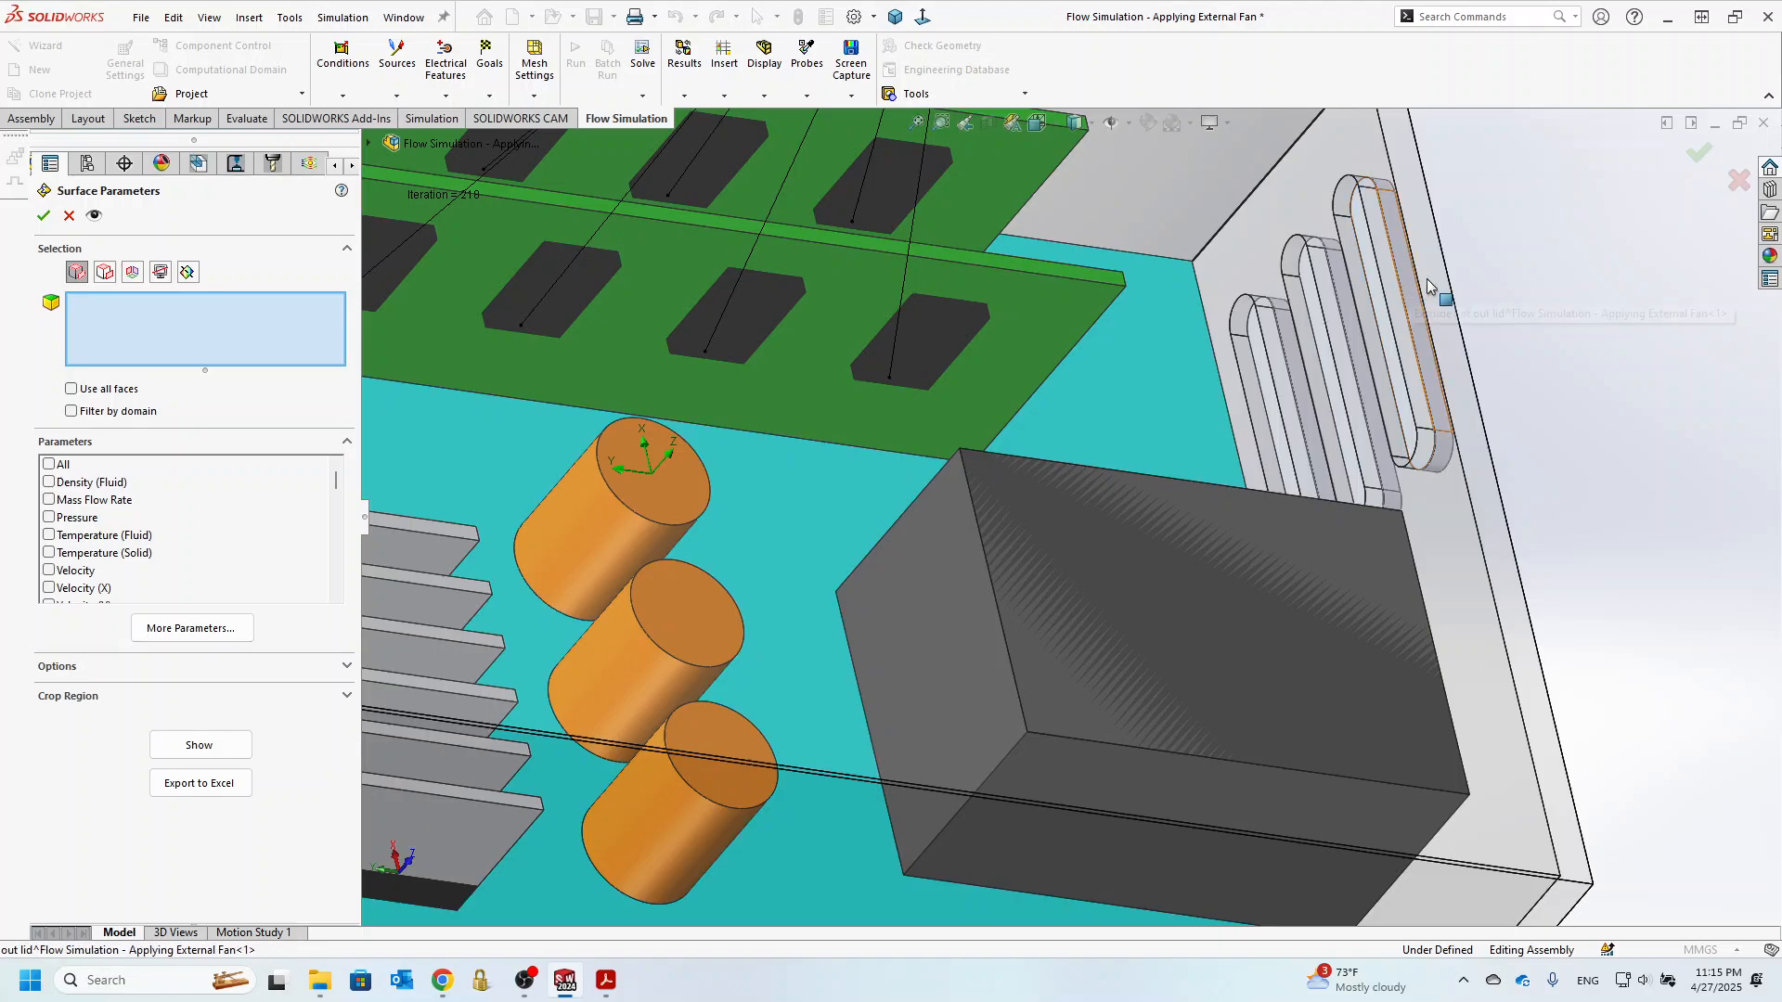
scroll(1373, 277, up, 2)
click(1382, 276)
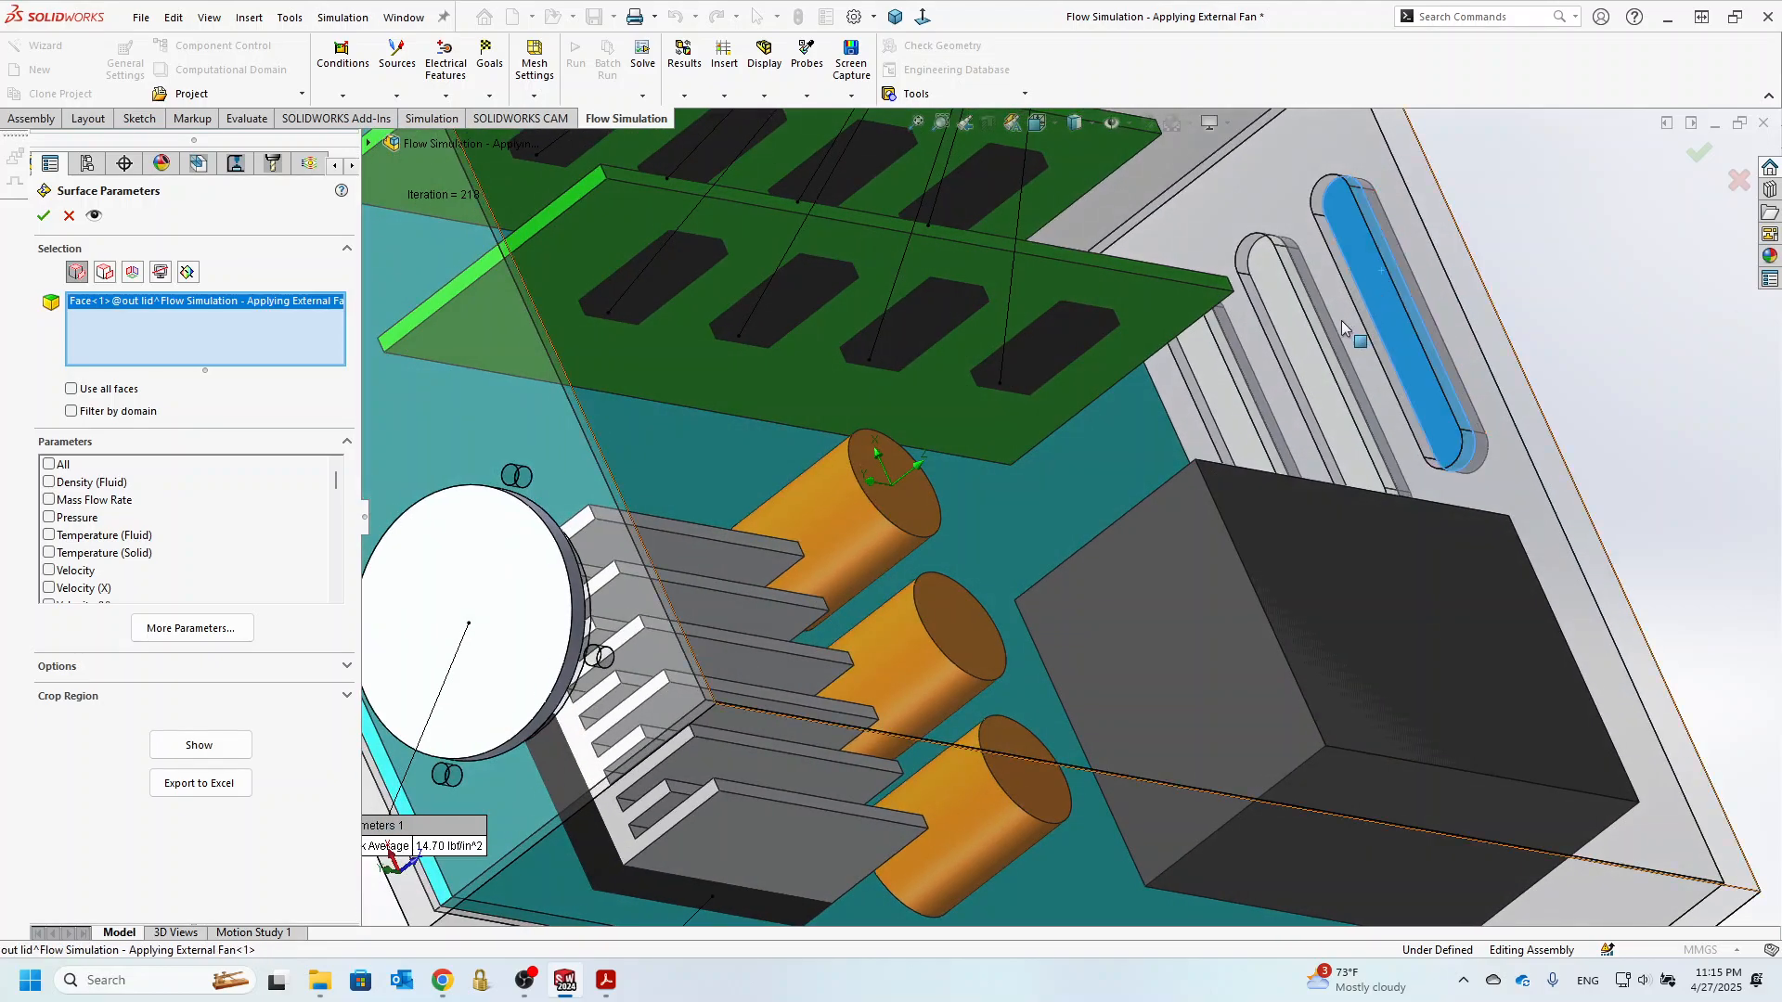
click(1296, 339)
click(1209, 395)
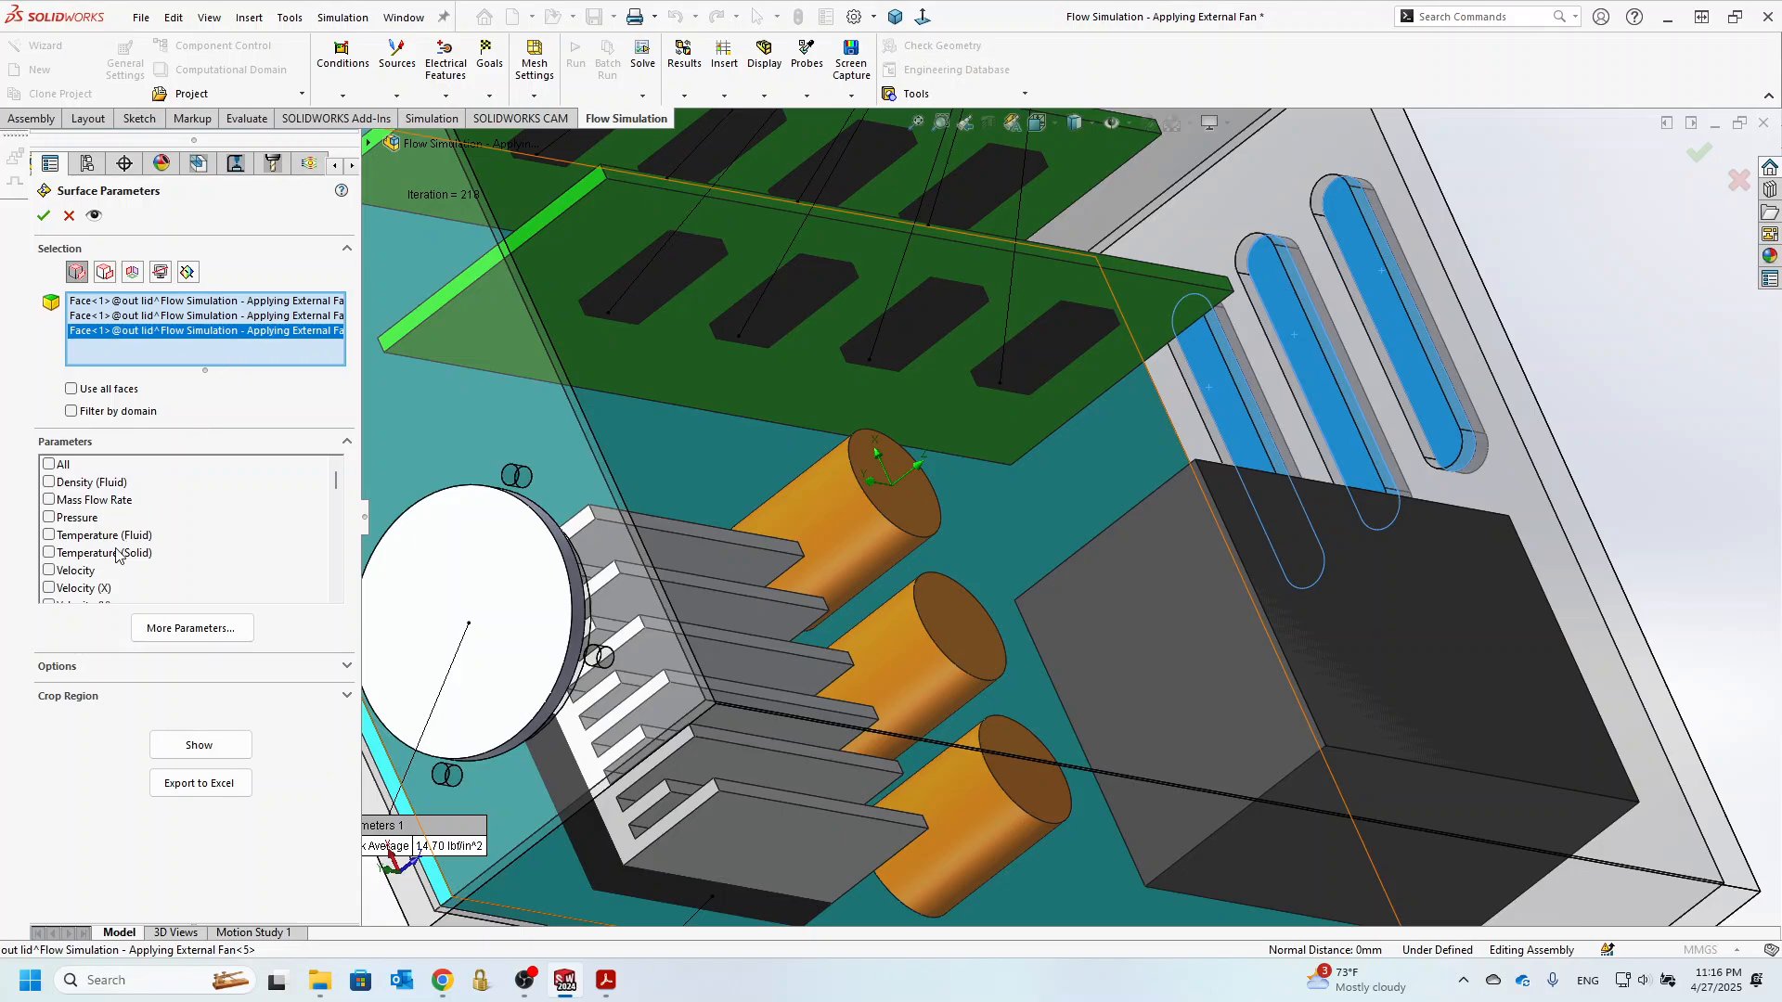
- Look through the available surface parameters and choose Mass Flow Rate for evaluation on the three outlet lids
scroll(116, 554, down, 5)
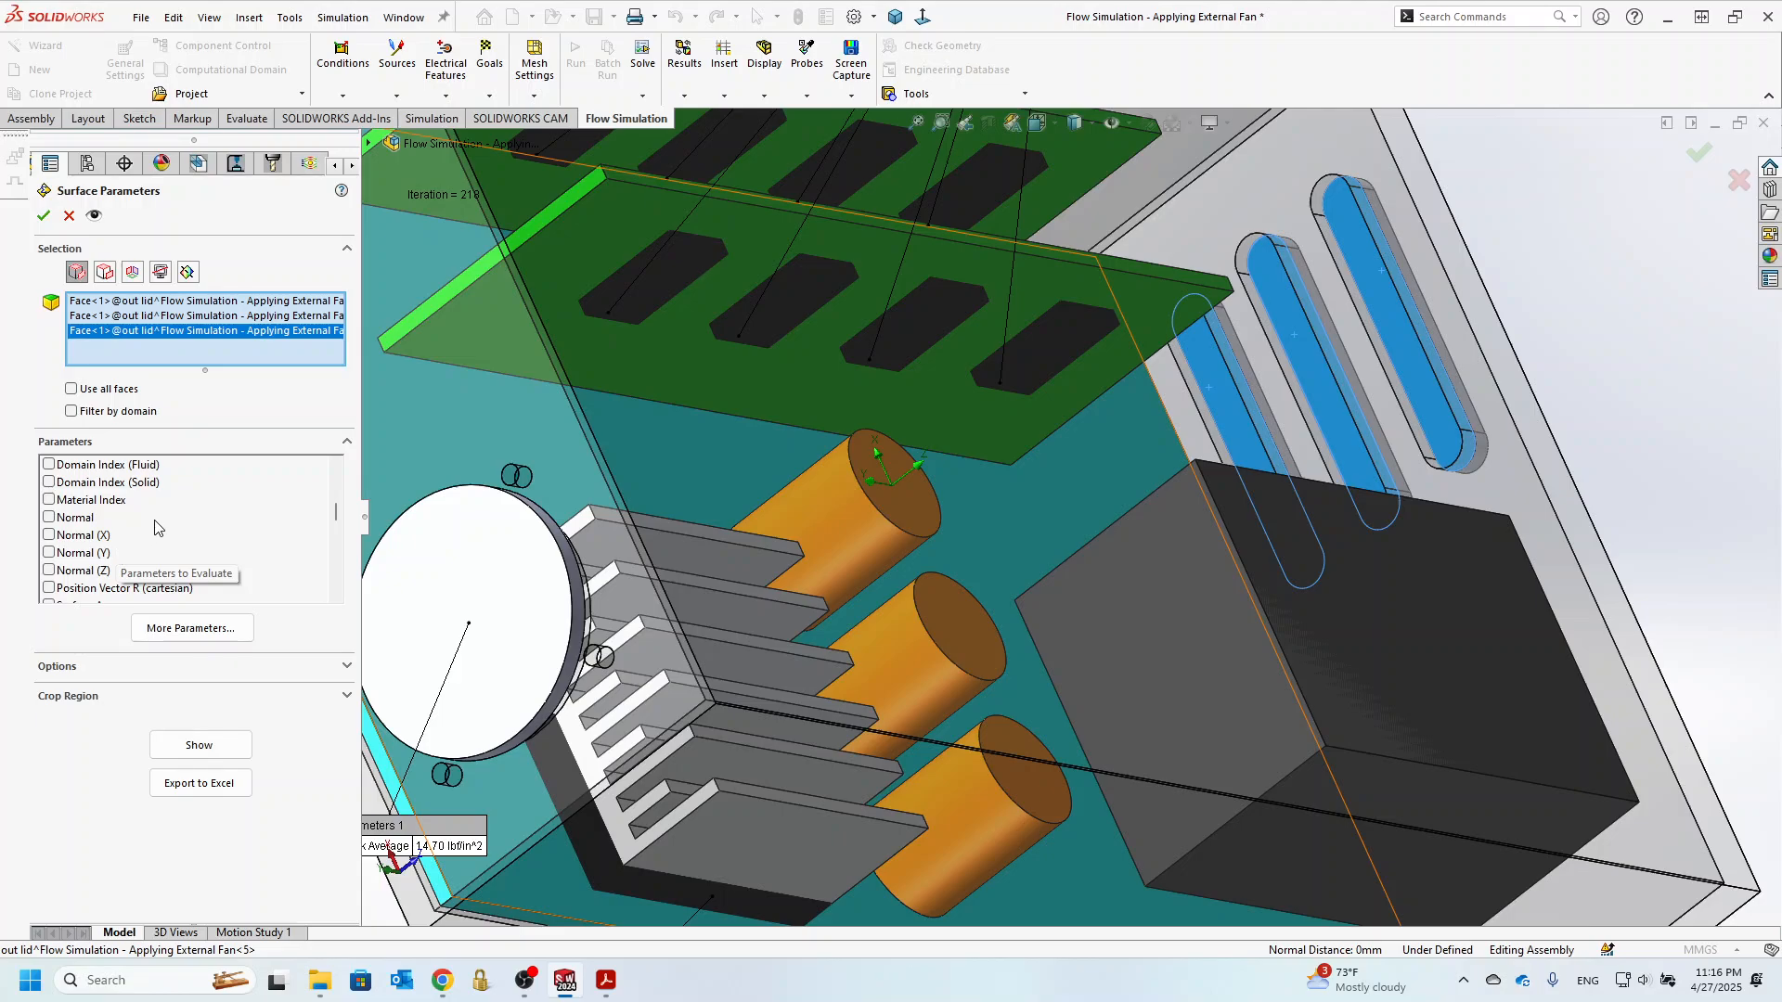
scroll(155, 527, down, 4)
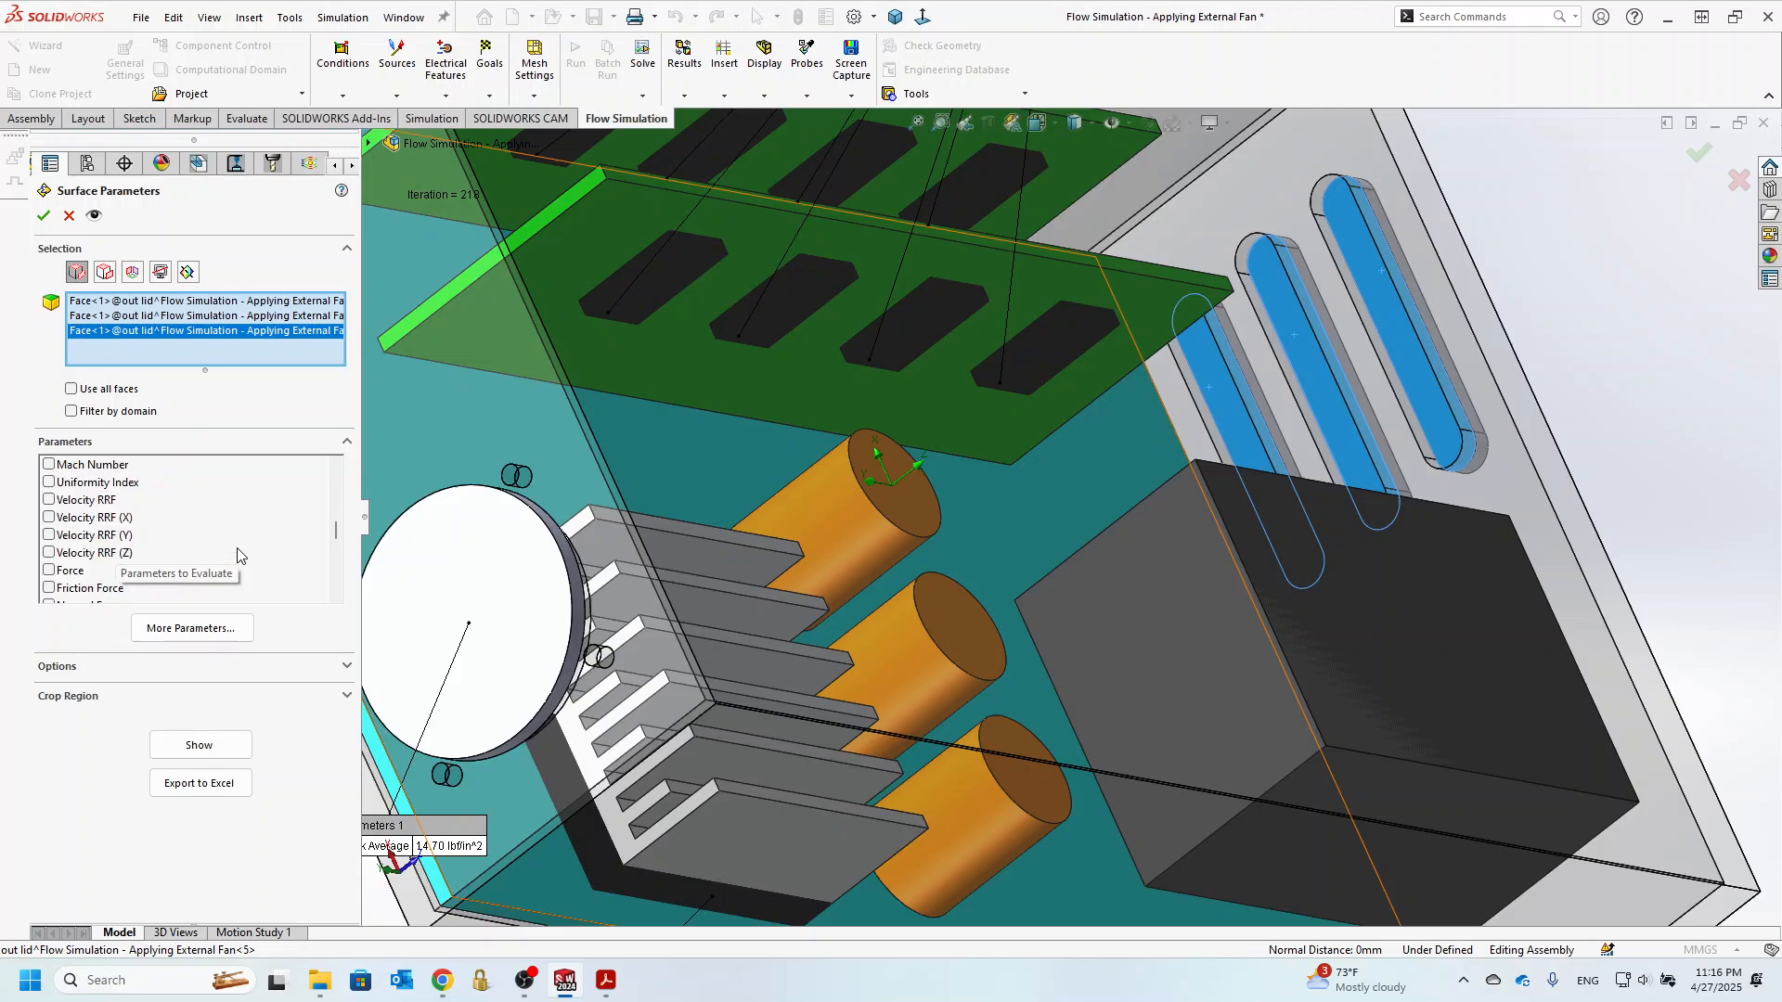
scroll(238, 555, down, 4)
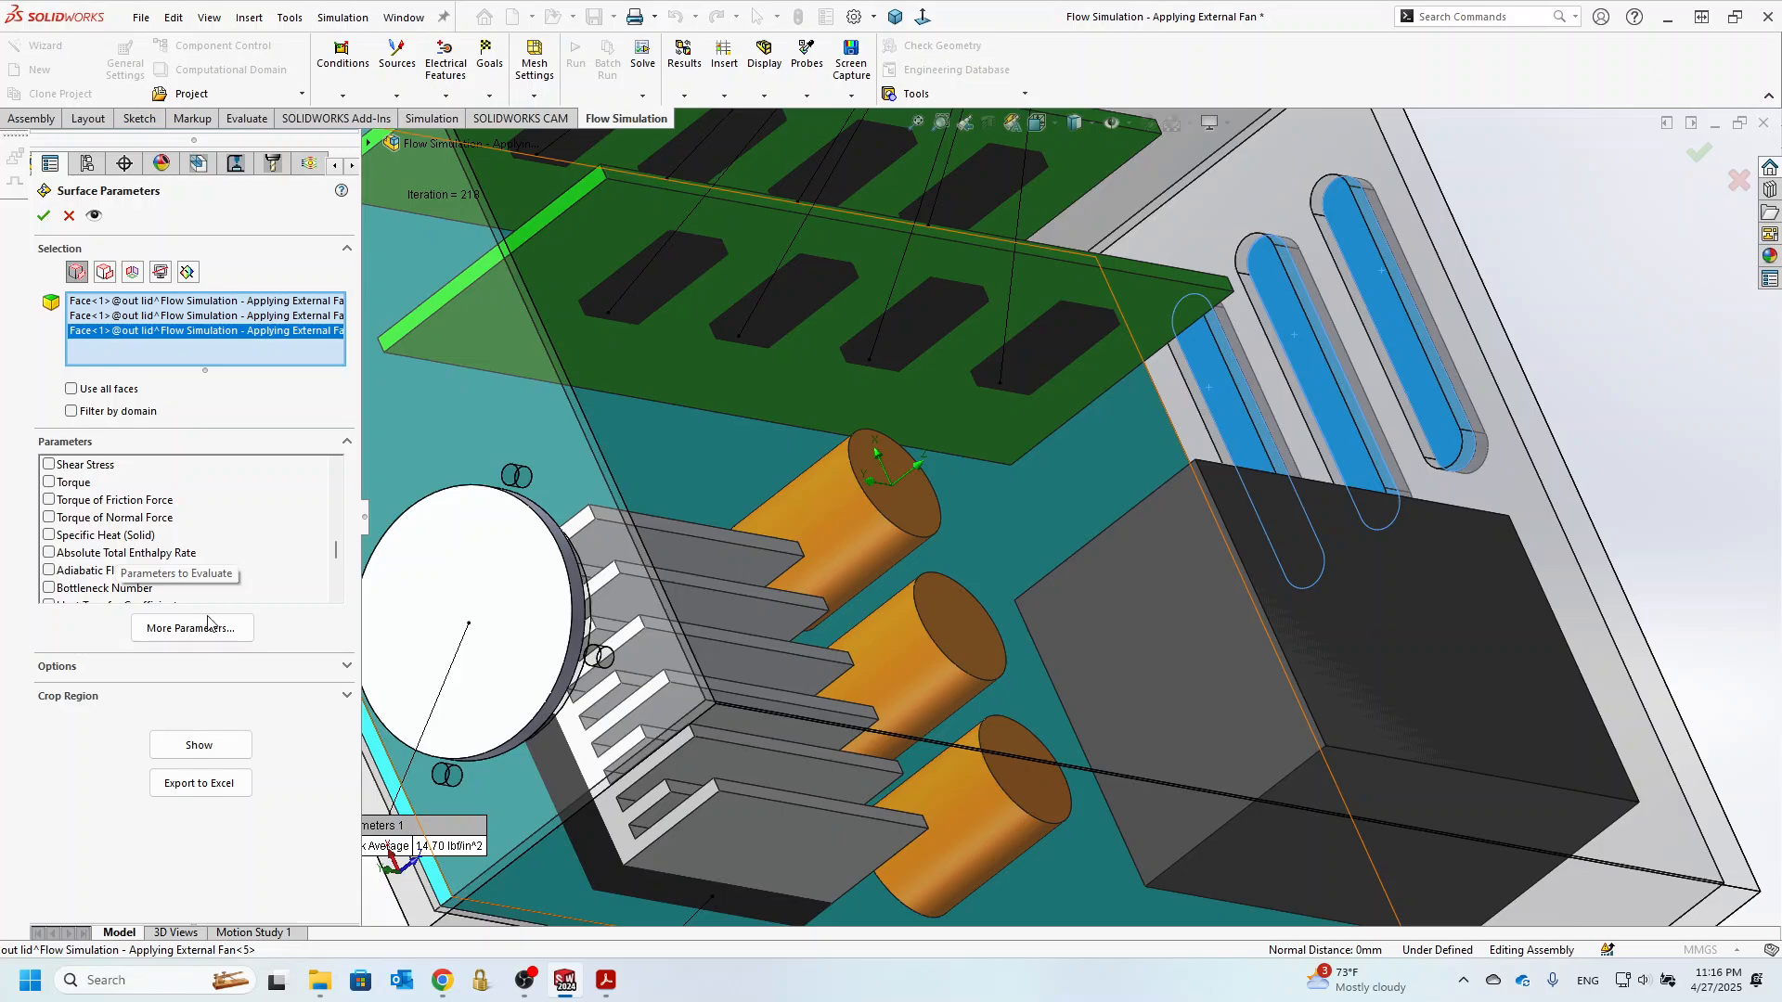
scroll(273, 587, down, 2)
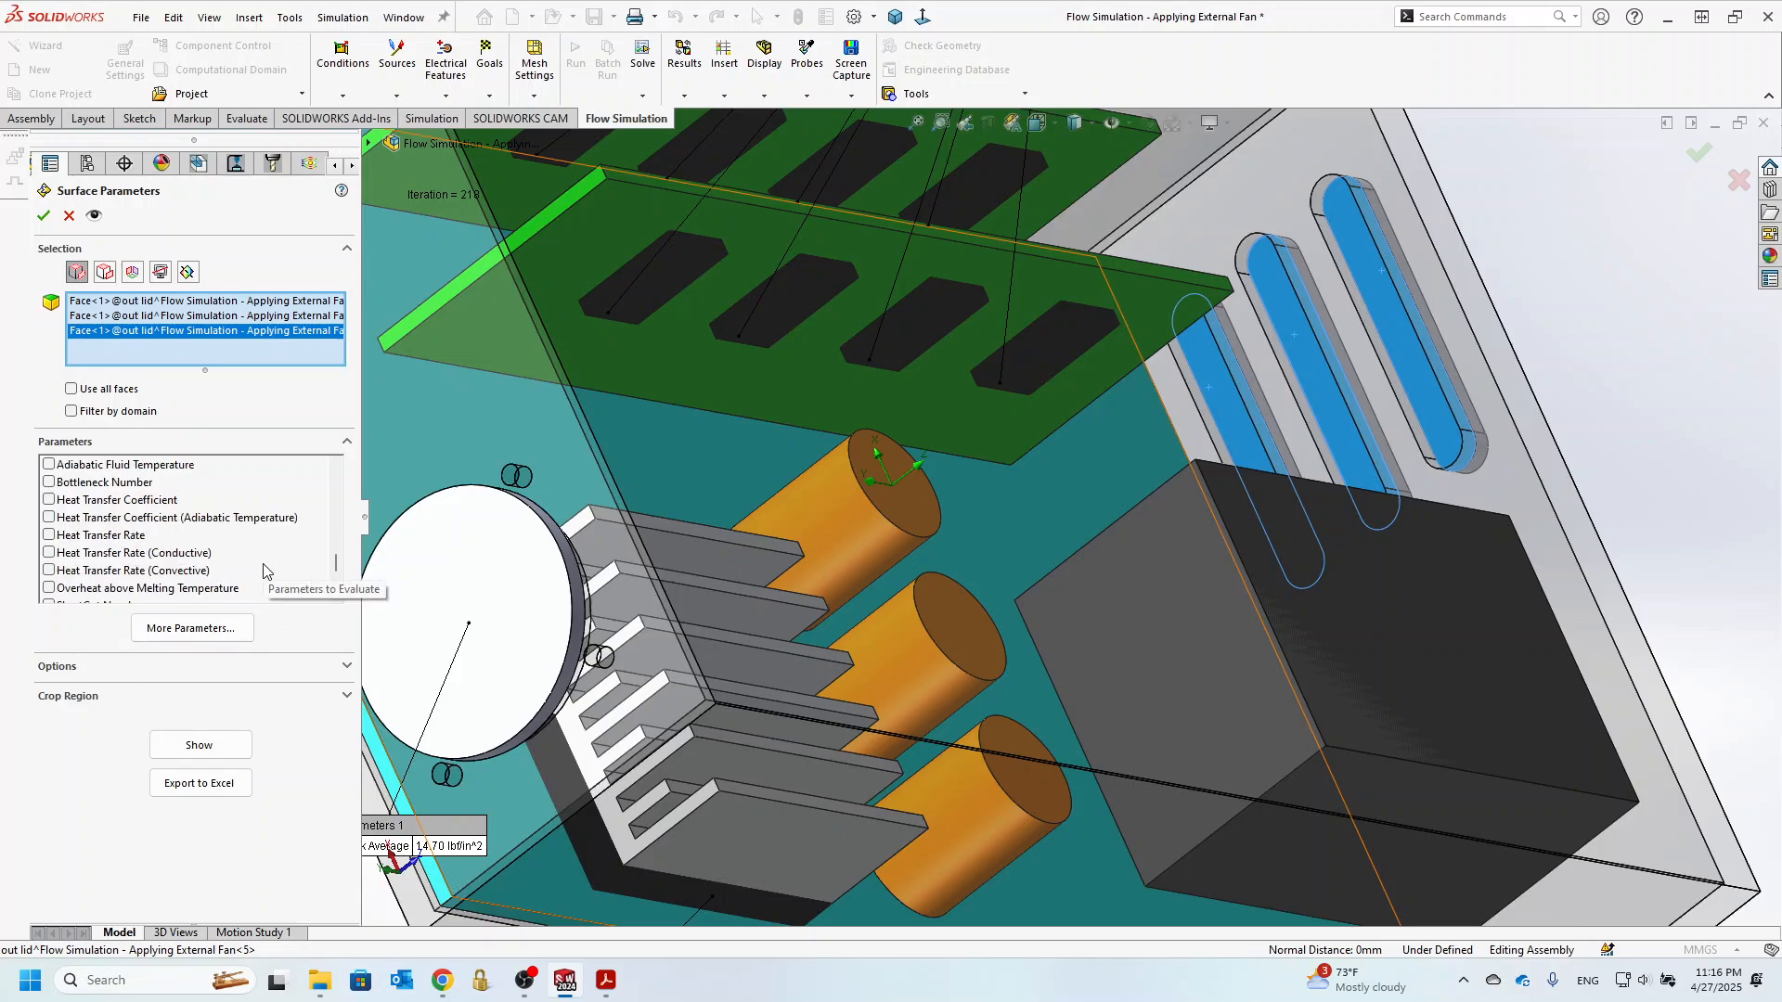
scroll(266, 571, down, 2)
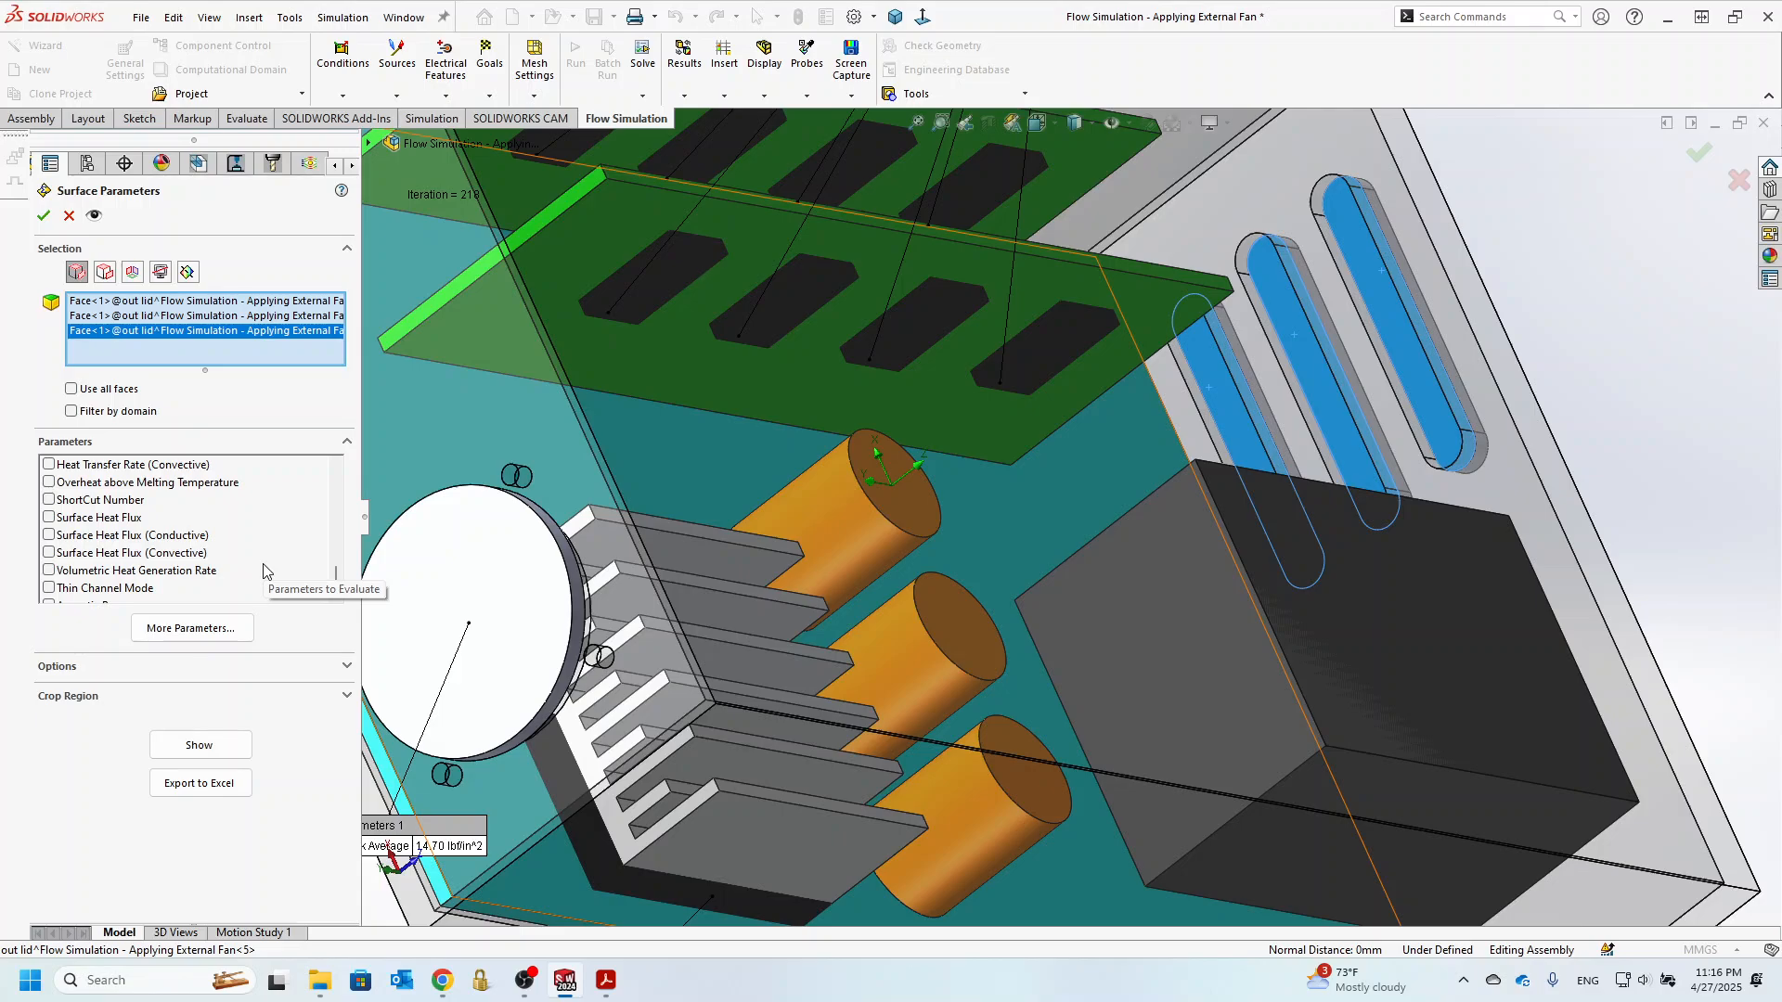
scroll(266, 571, down, 1)
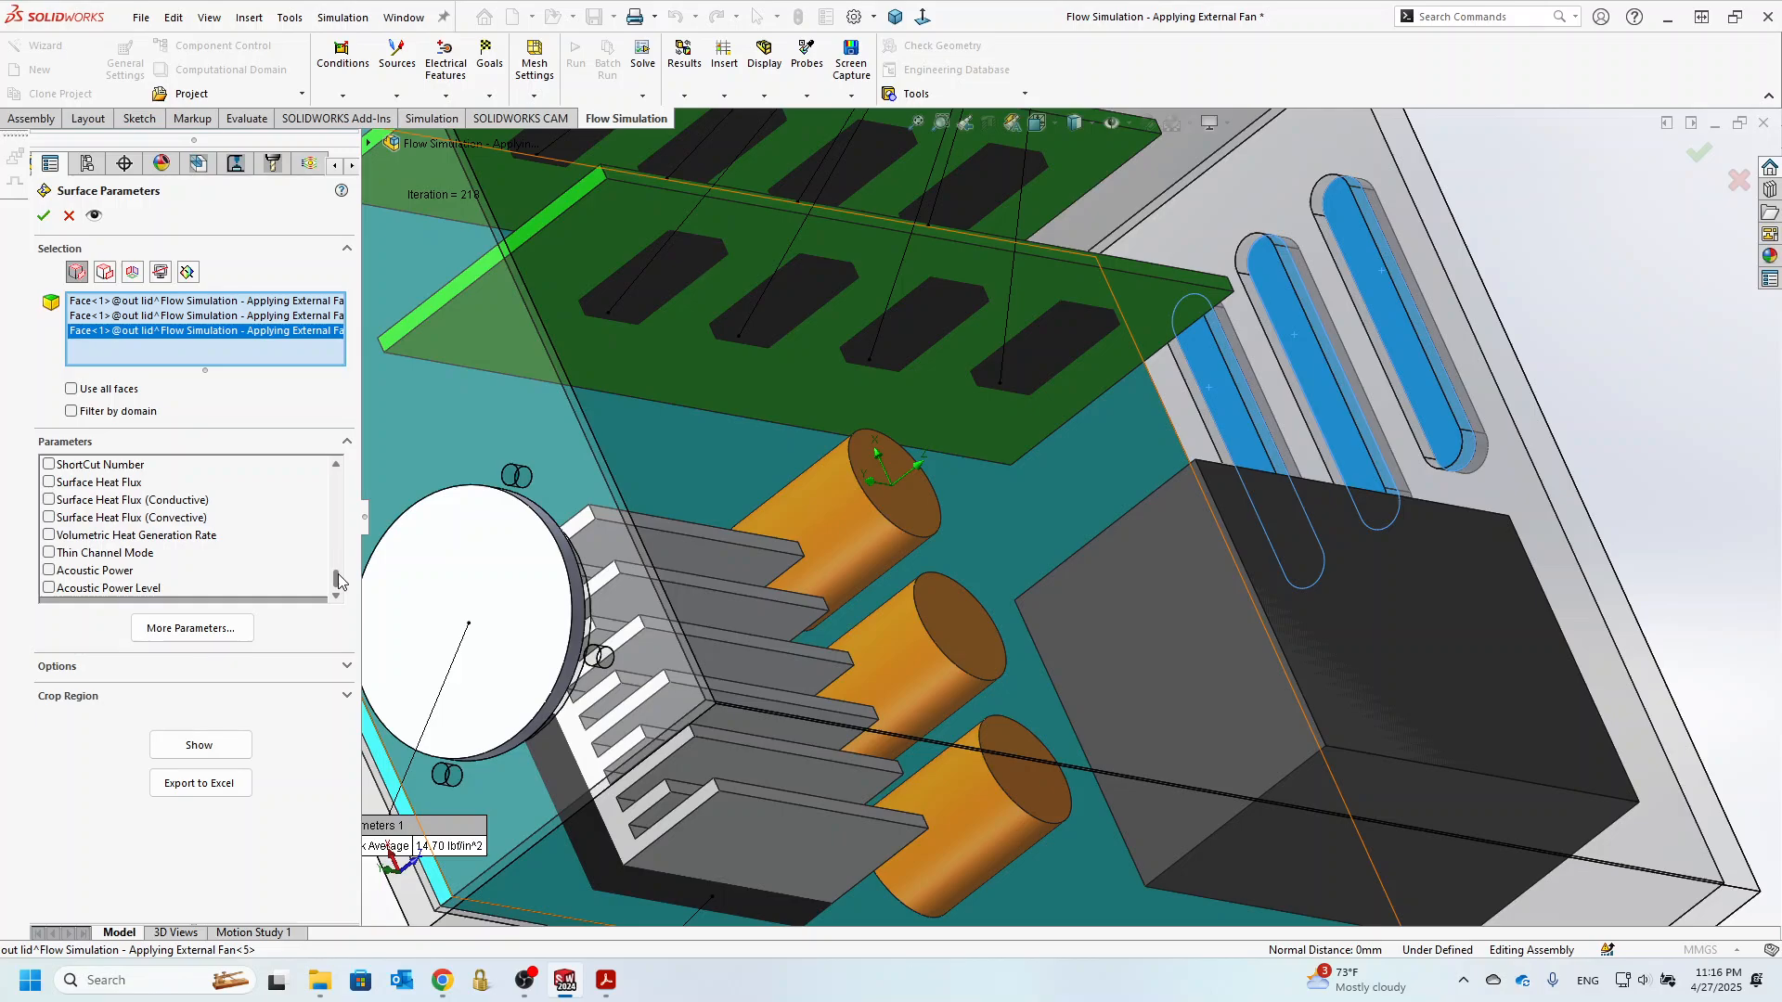
drag(338, 582, 336, 478)
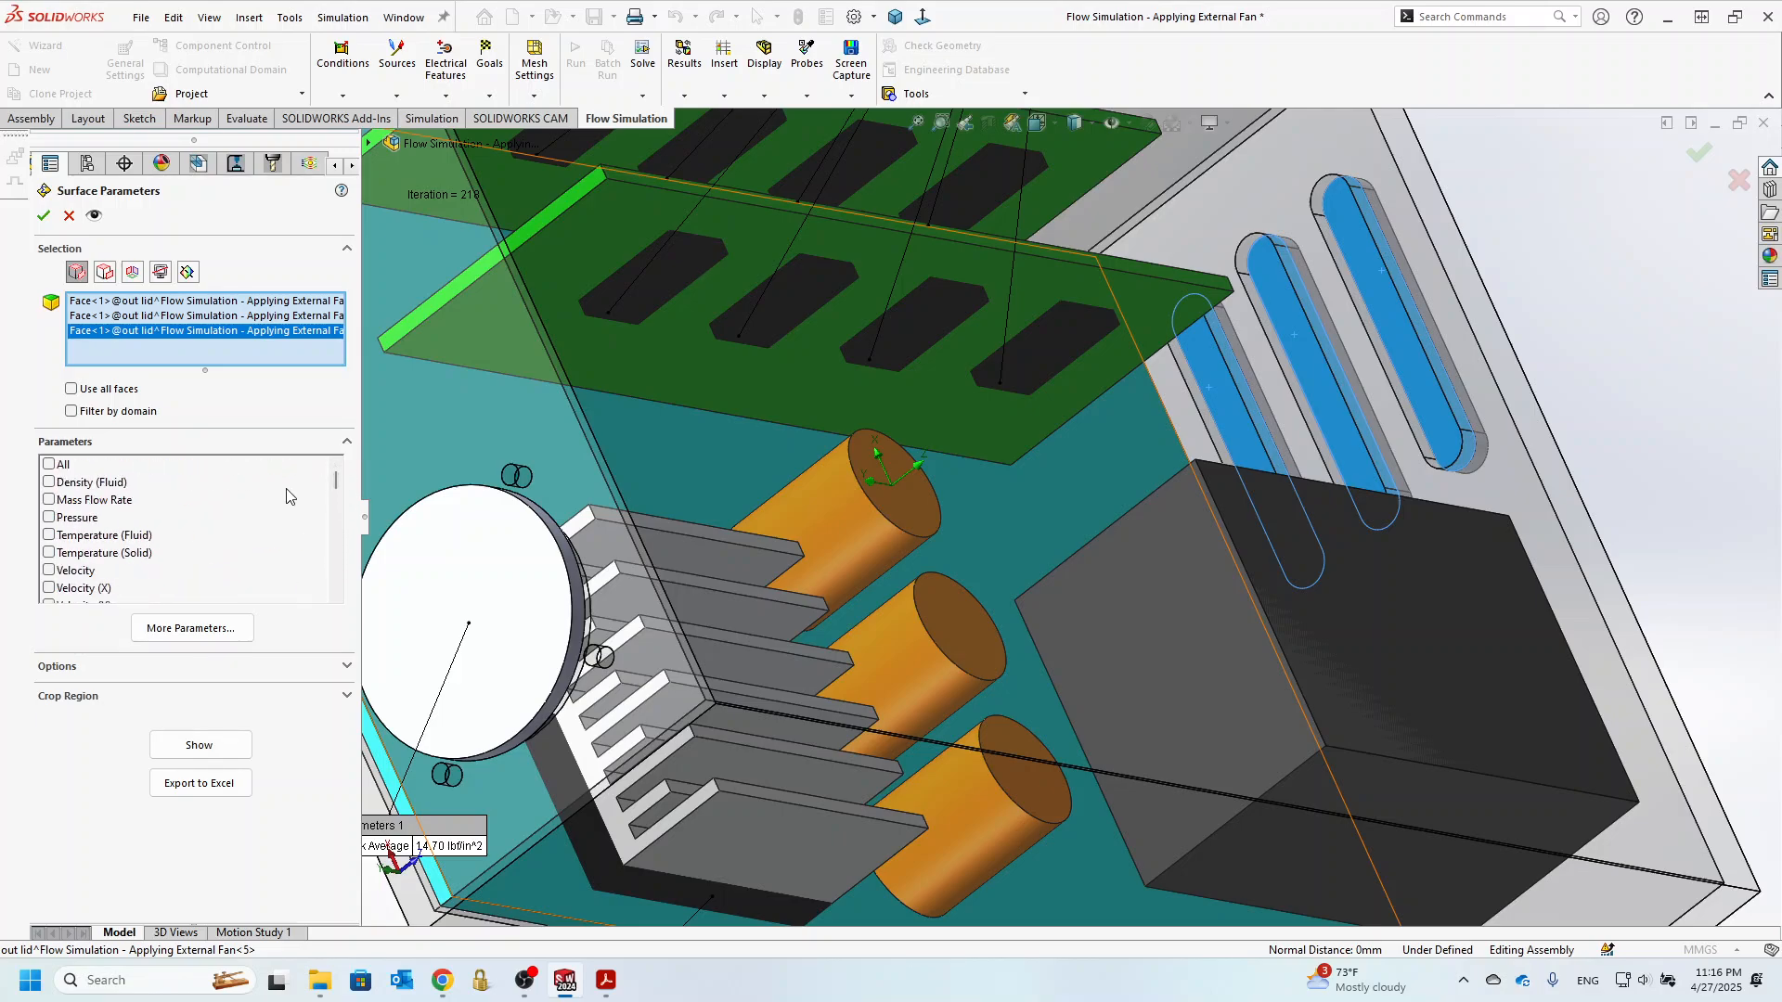
click(82, 504)
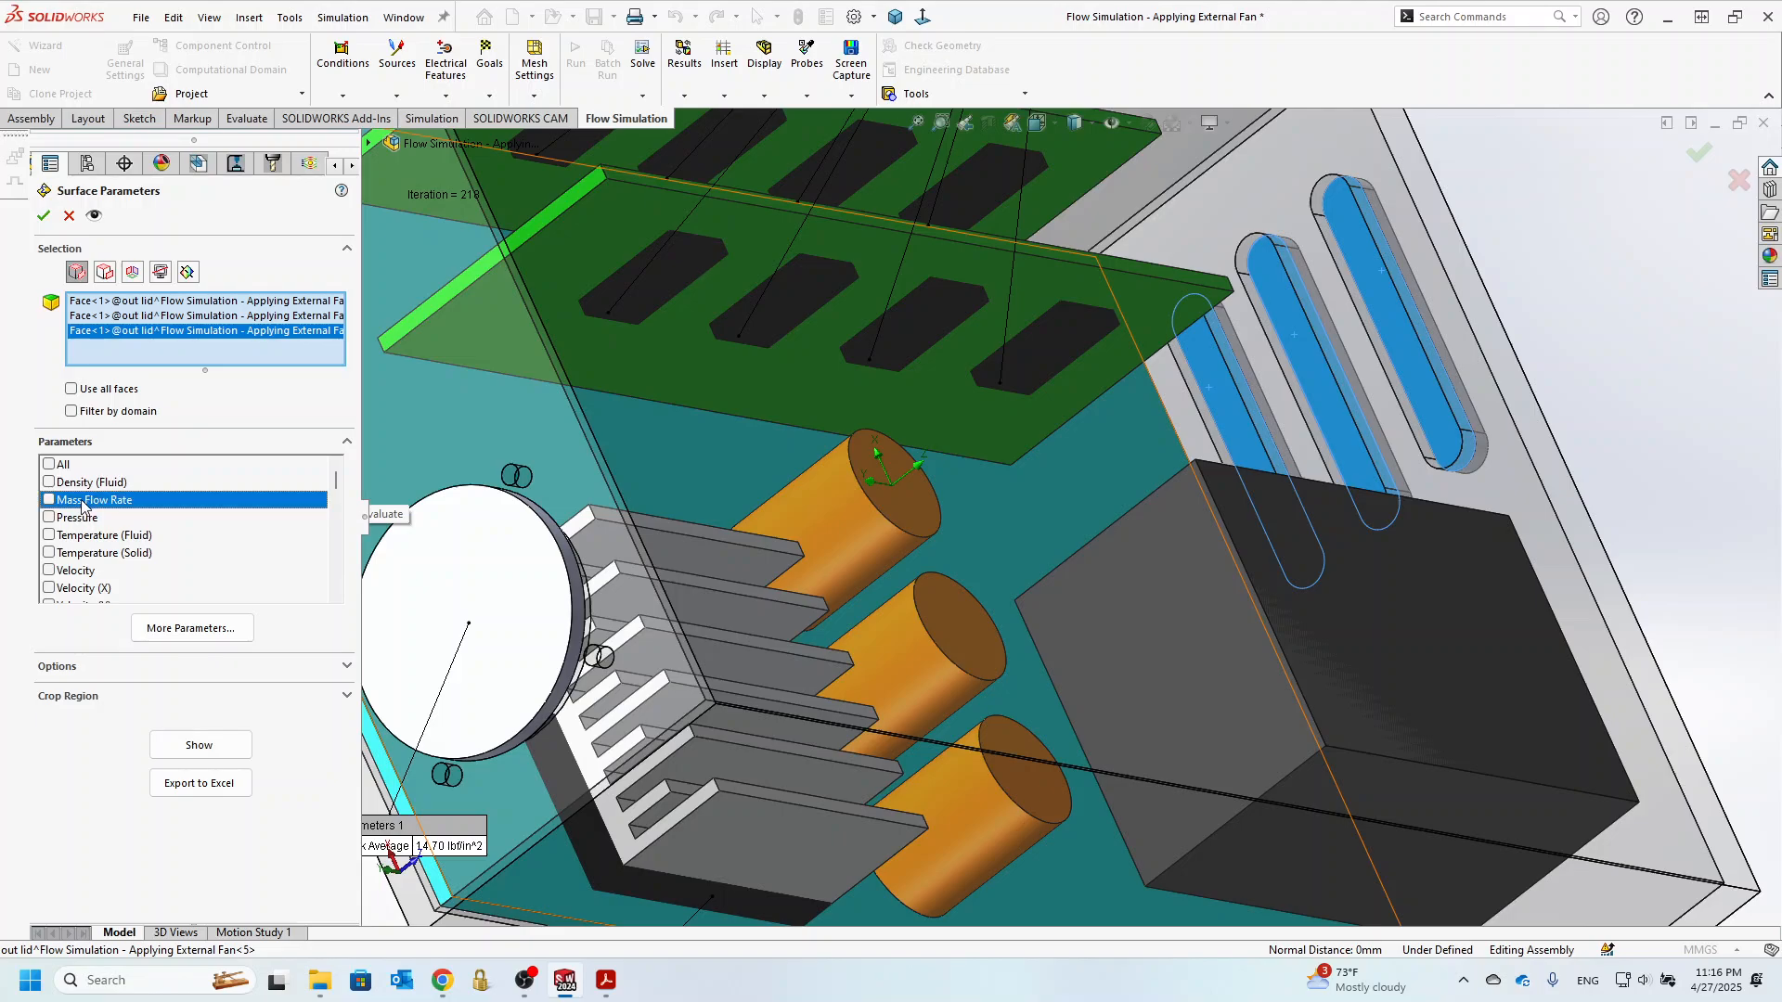
click(50, 501)
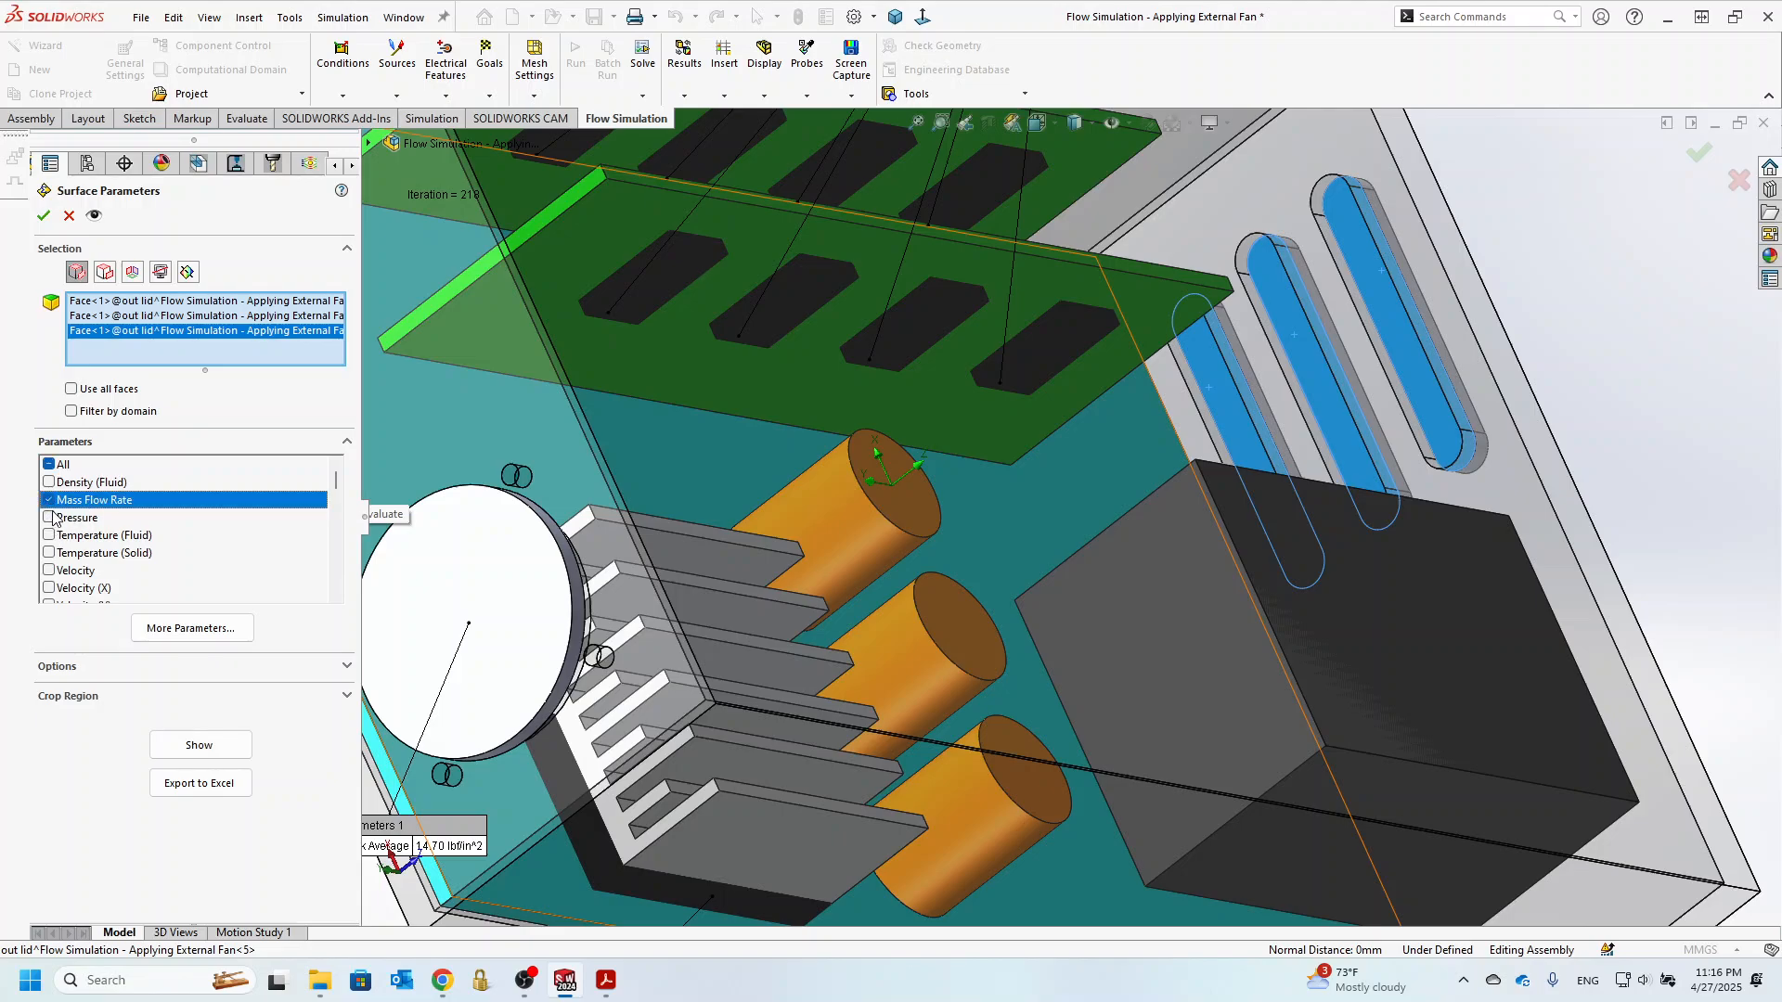
- Show the outlet mass flow result, place its callout beside the outlet slots, and close the results table and the definition
click(180, 751)
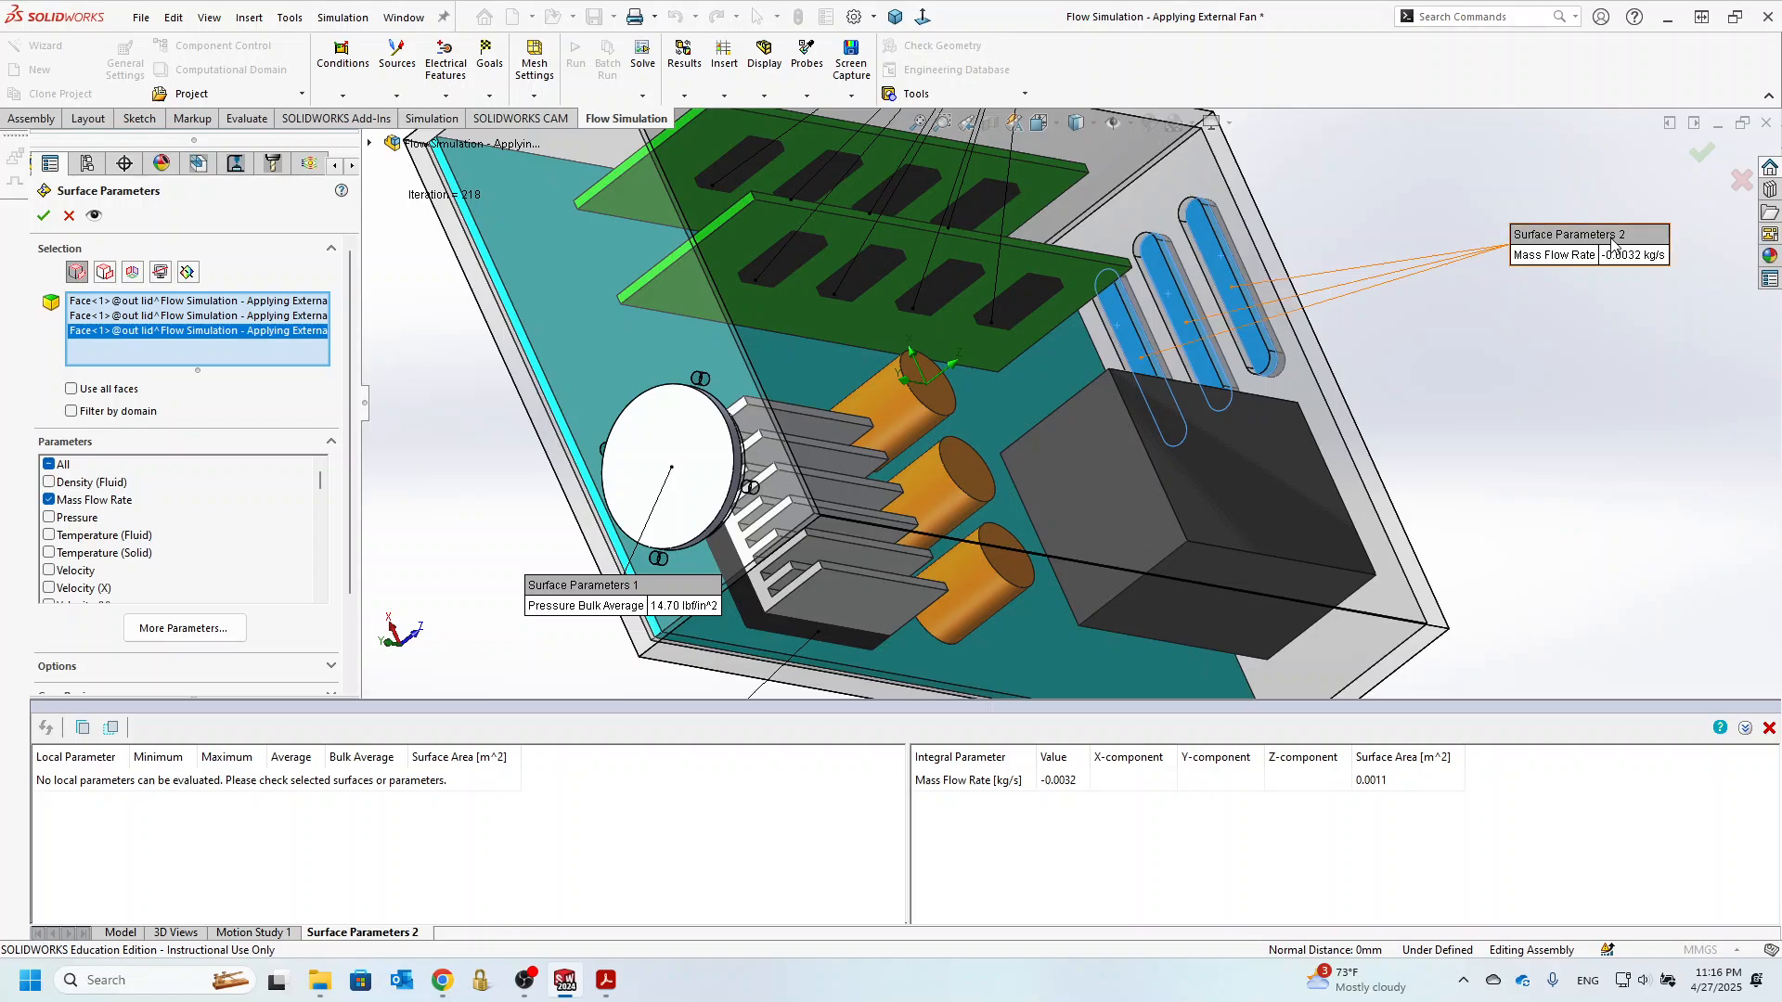
drag(1606, 234, 1470, 348)
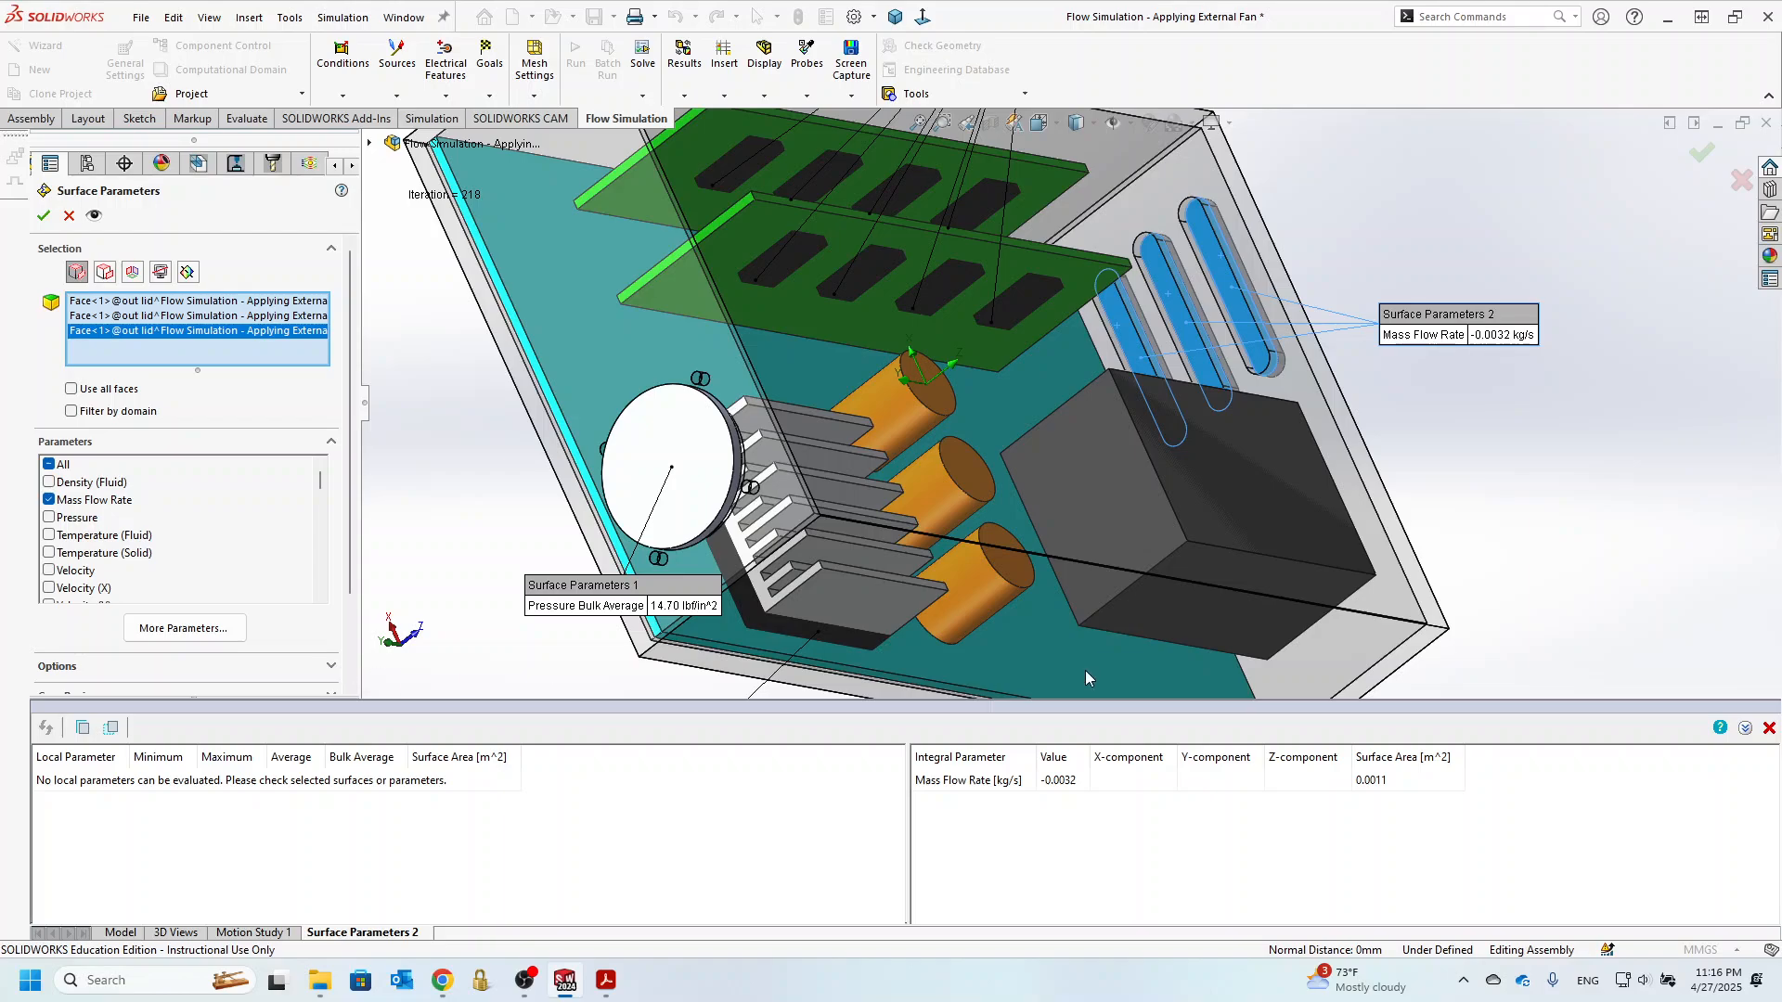
click(1769, 727)
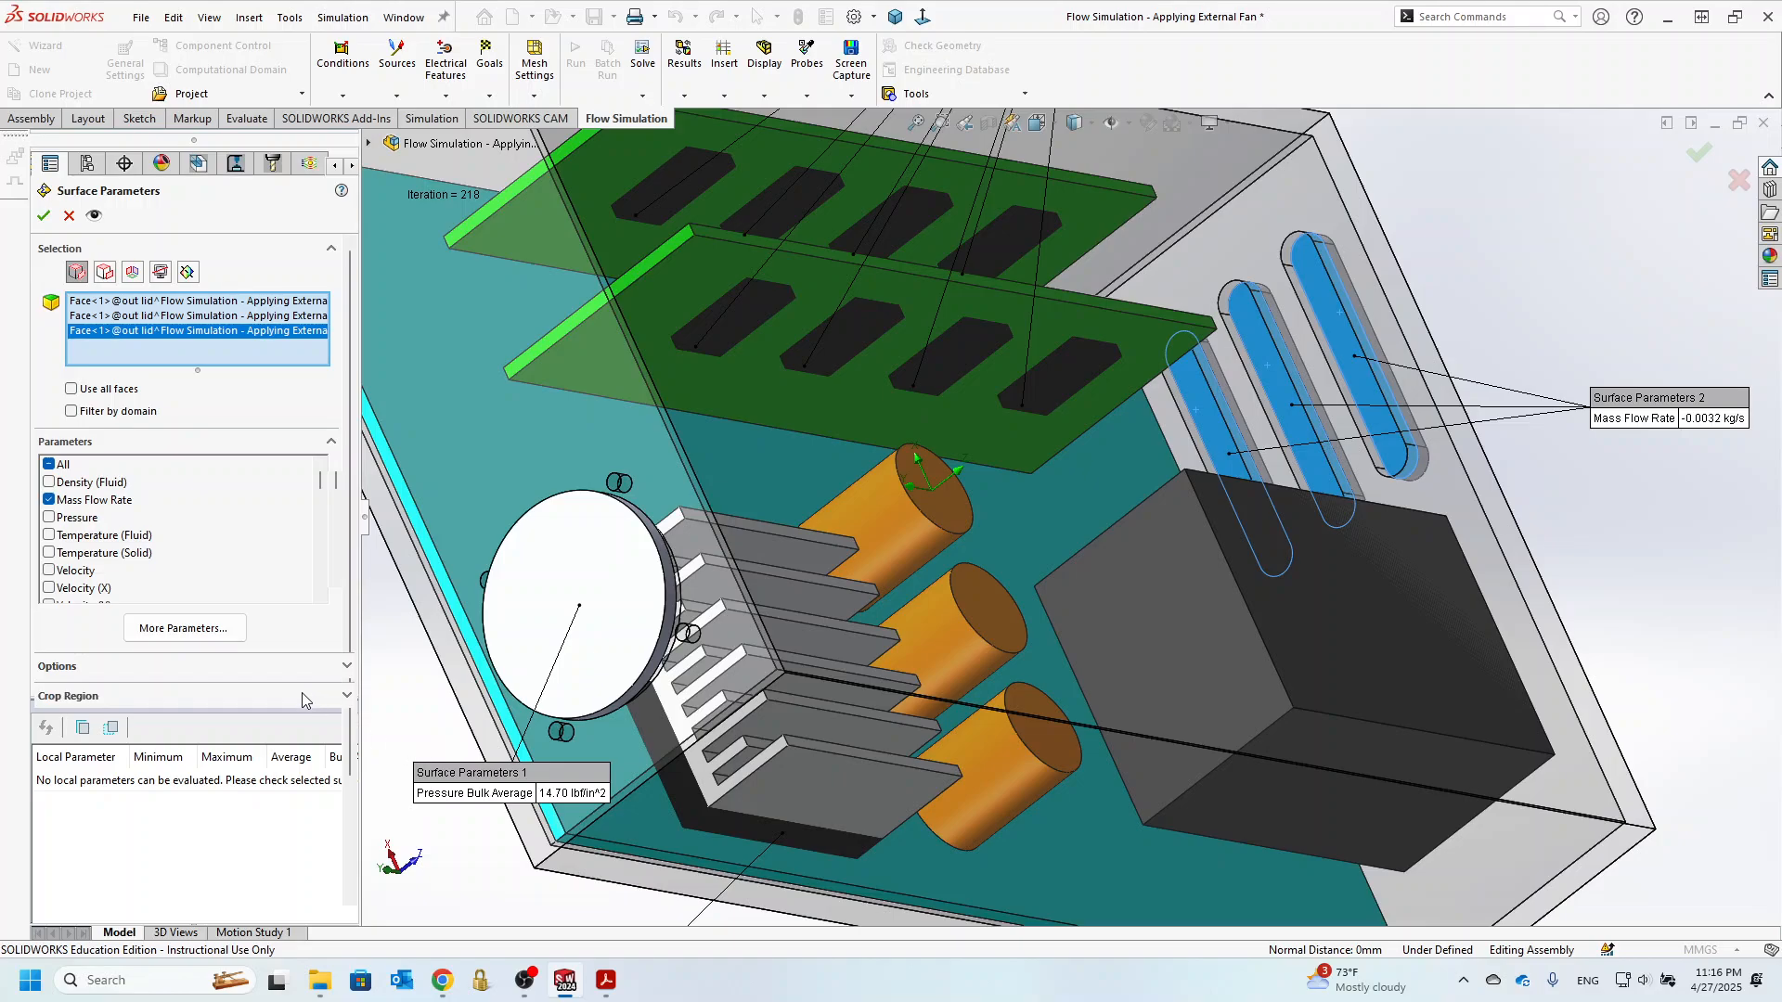
click(343, 668)
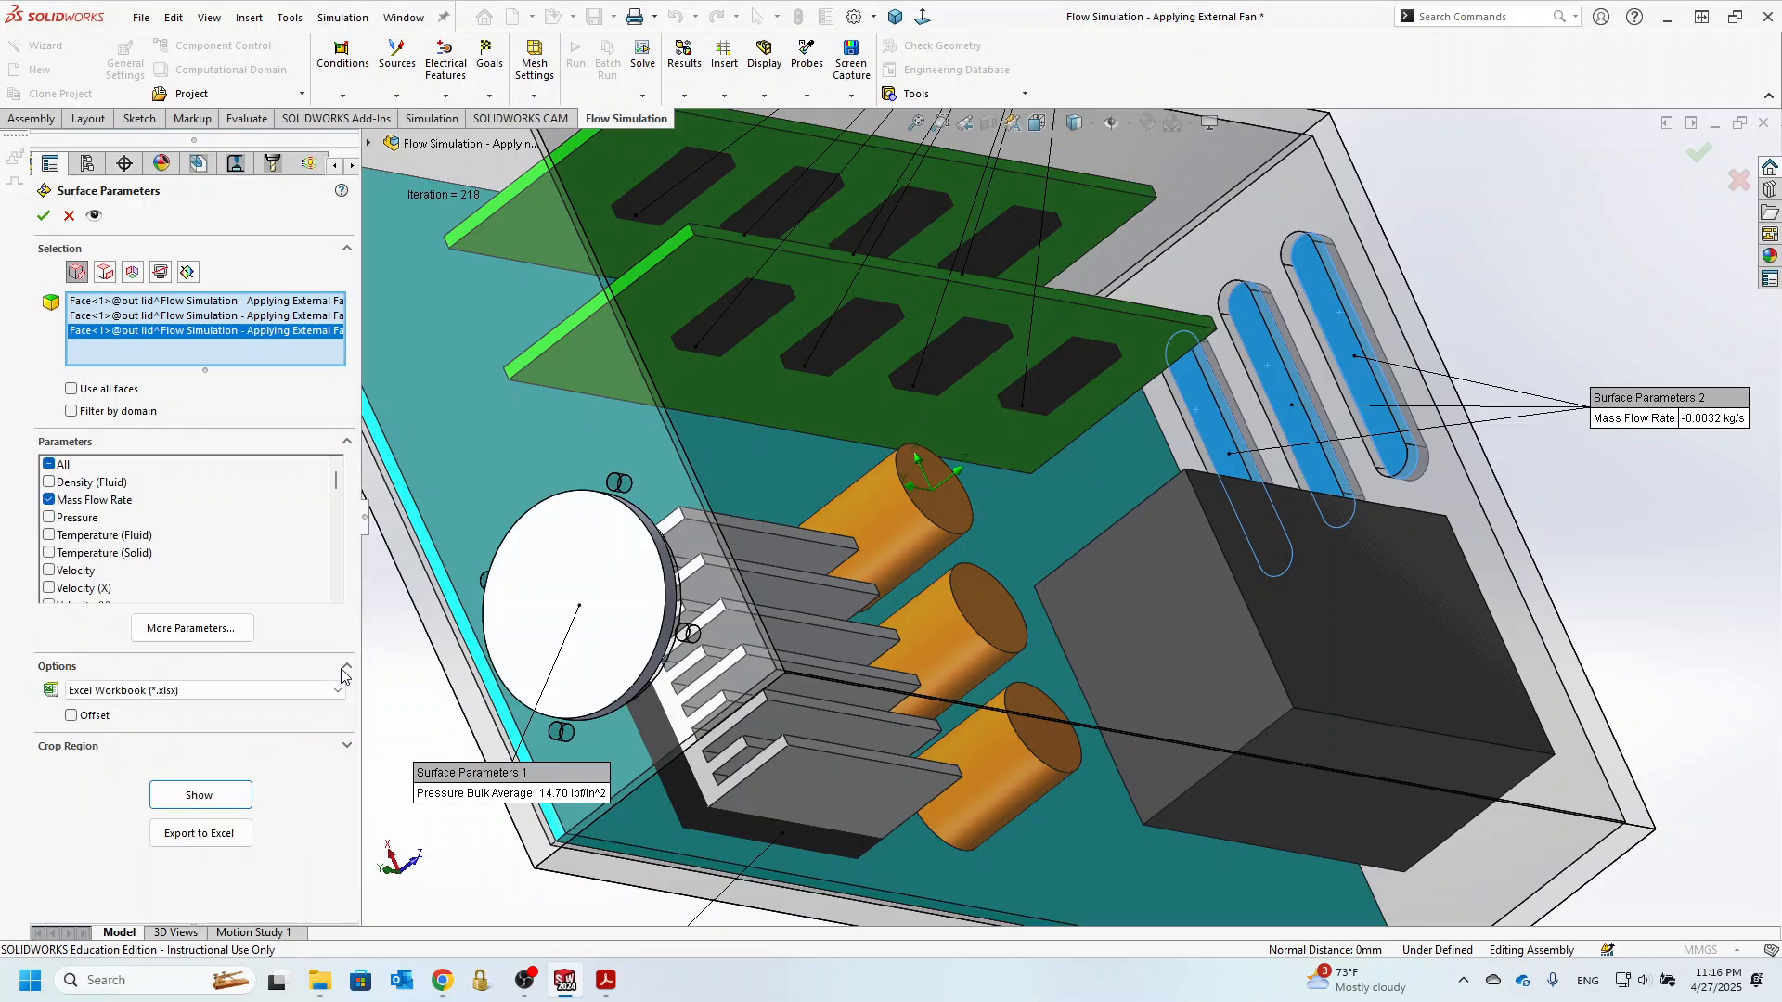
click(347, 668)
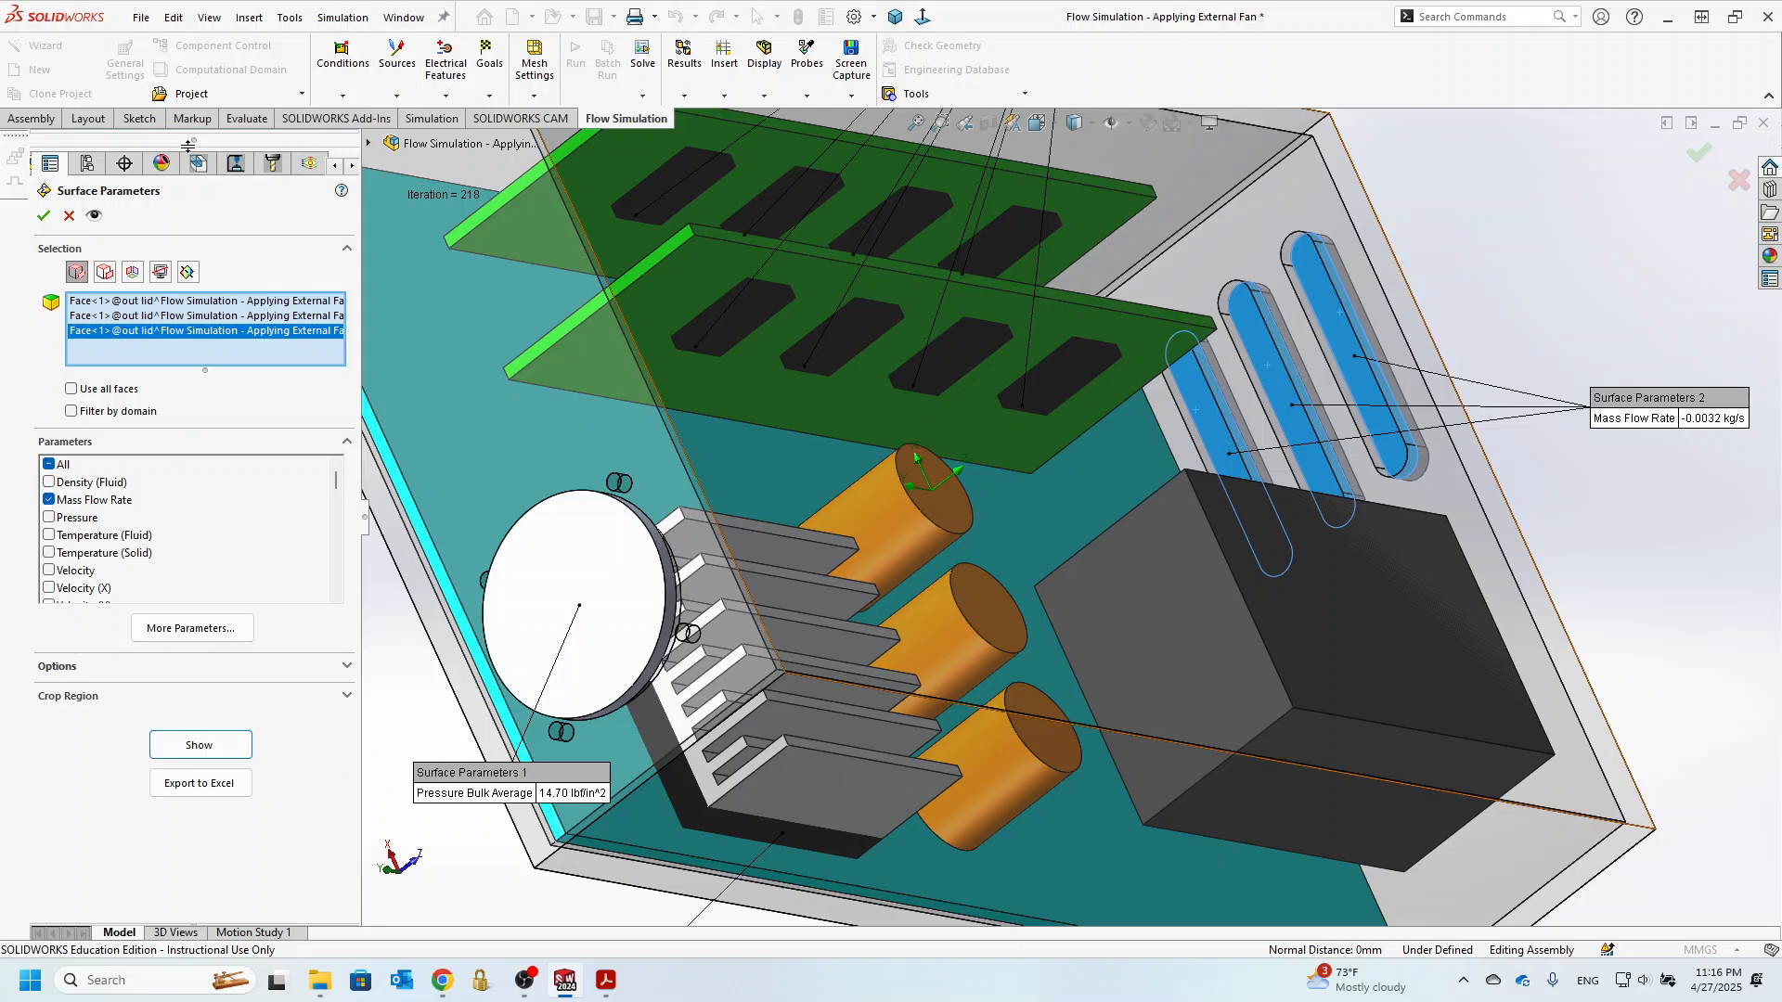
click(67, 217)
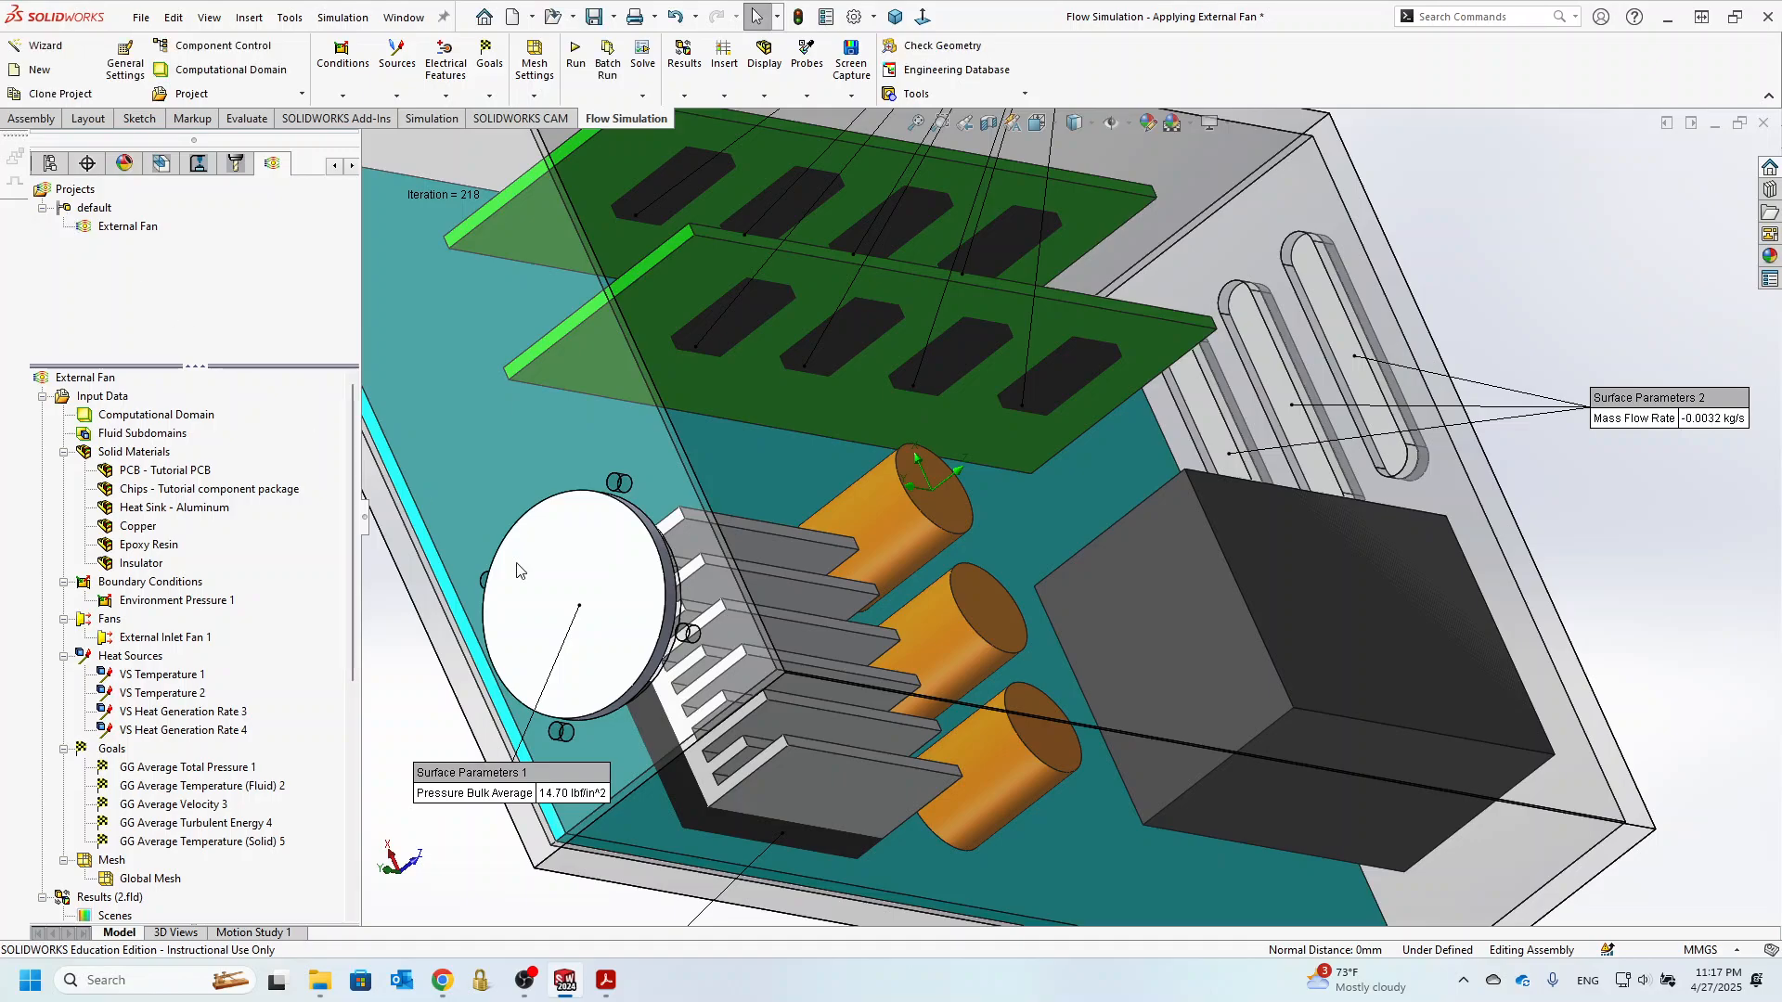
- Switch to PCB with Fan.pdf in Adobe Acrobat to review the list of required results against the completed ones
click(605, 980)
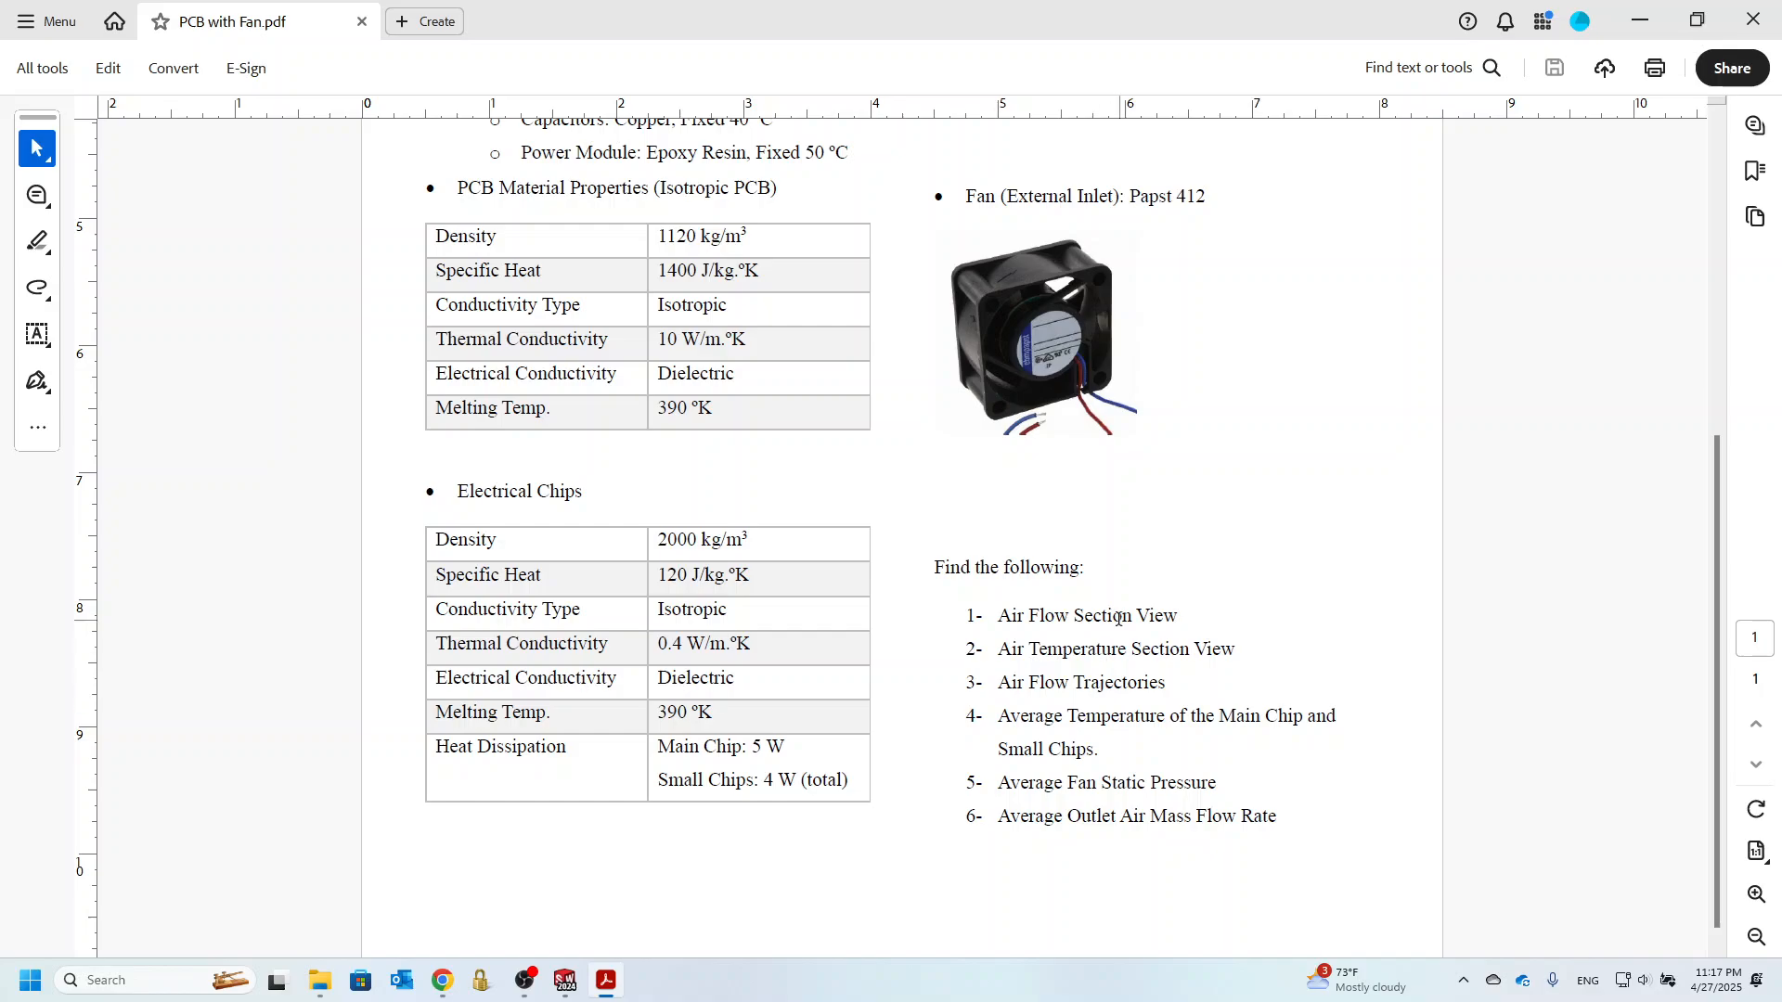
- Check the material properties and the required results in the PDF once more, and return to SOLIDWORKS
scroll(1118, 618, down, 1)
scroll(1118, 617, up, 5)
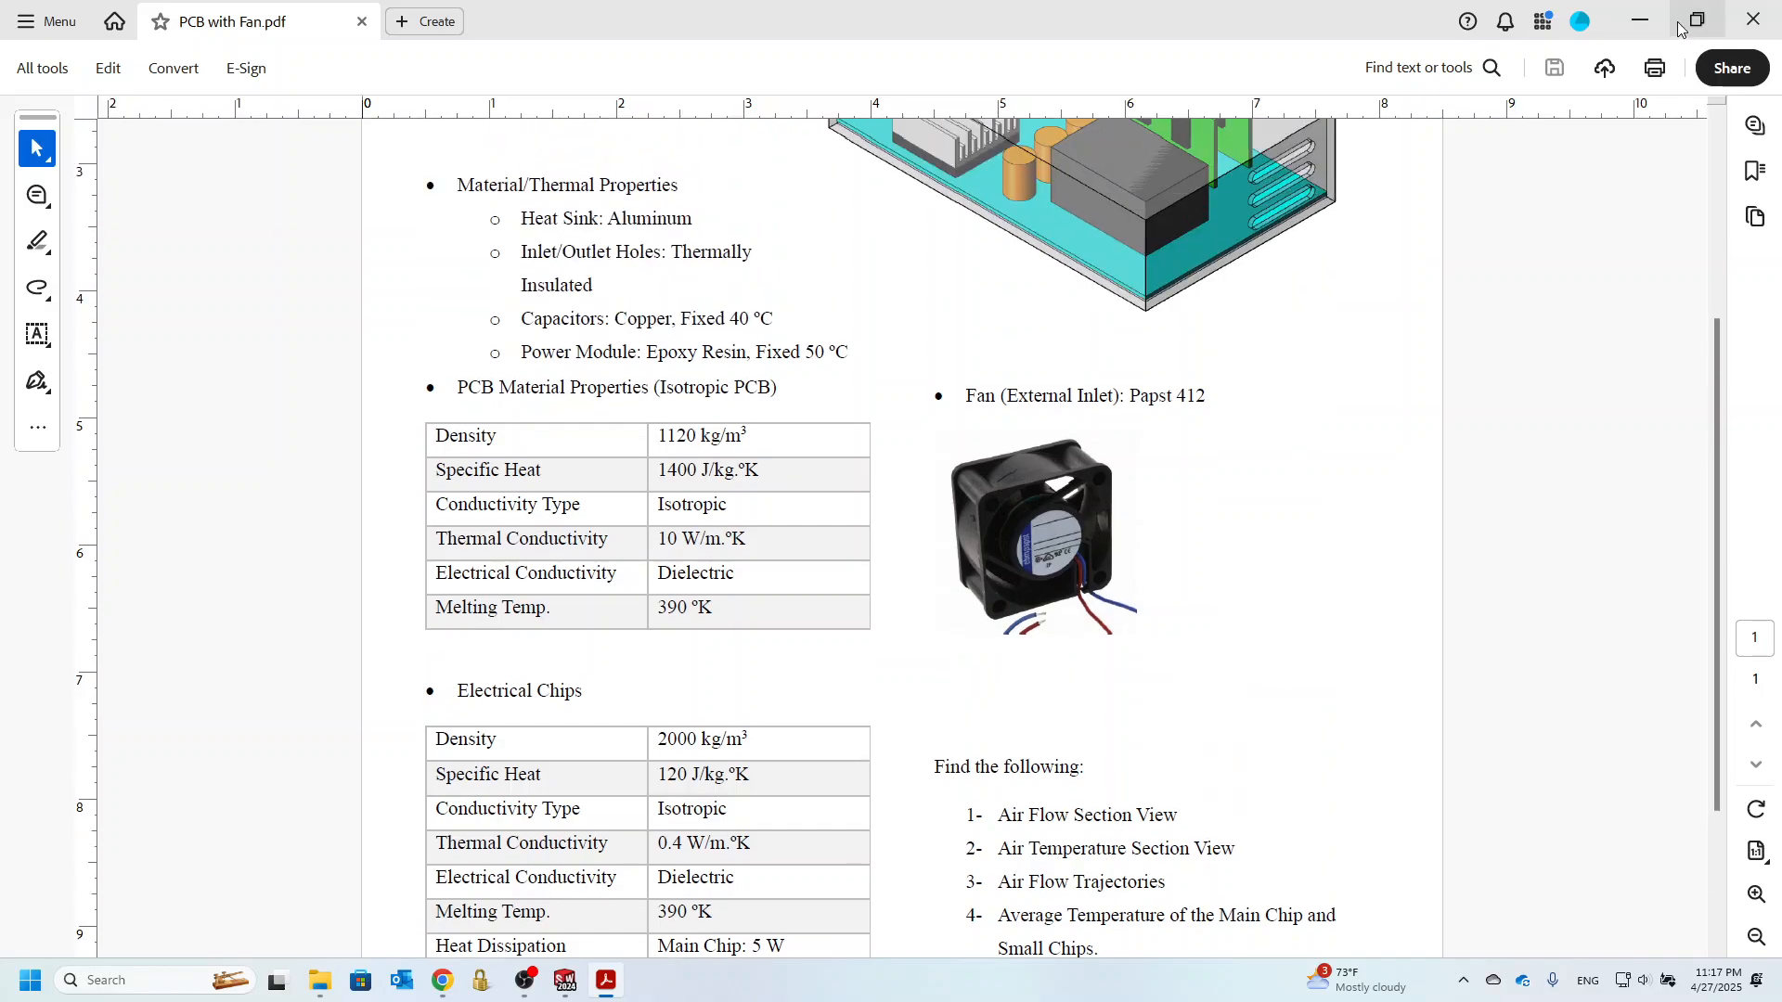
click(1640, 20)
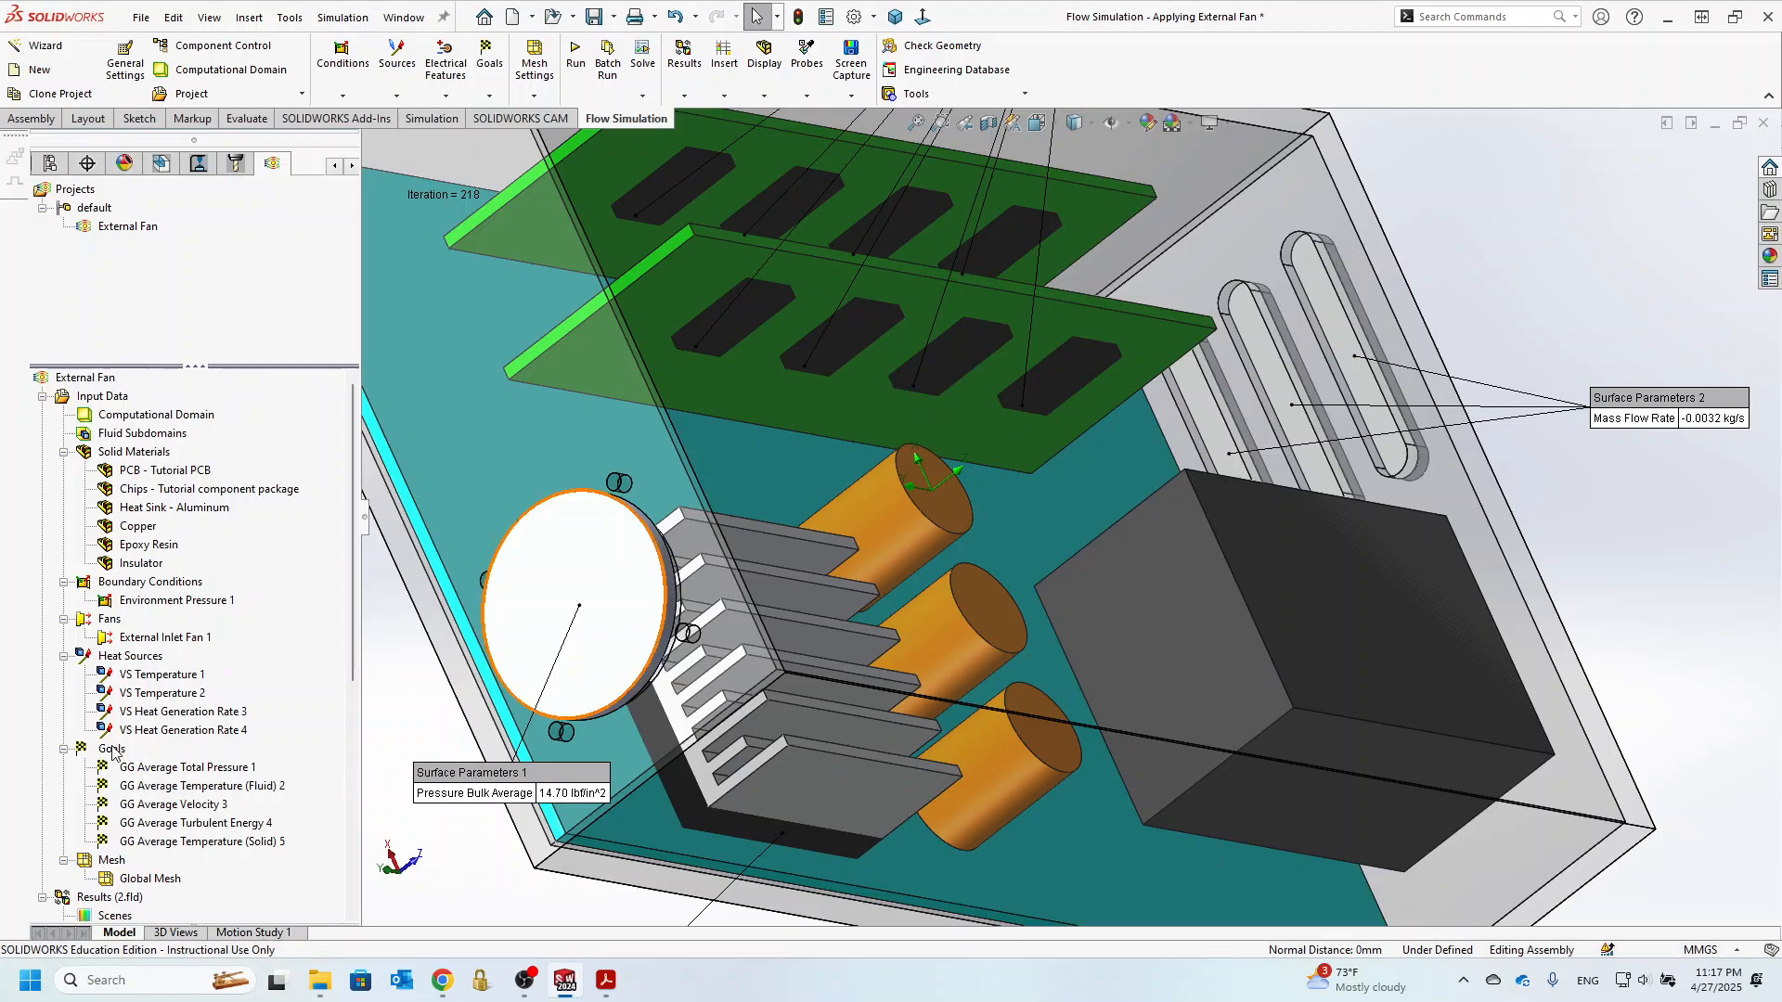
- Insert a flux plot that uses all components, postponing the reboot reminder
scroll(112, 751, down, 7)
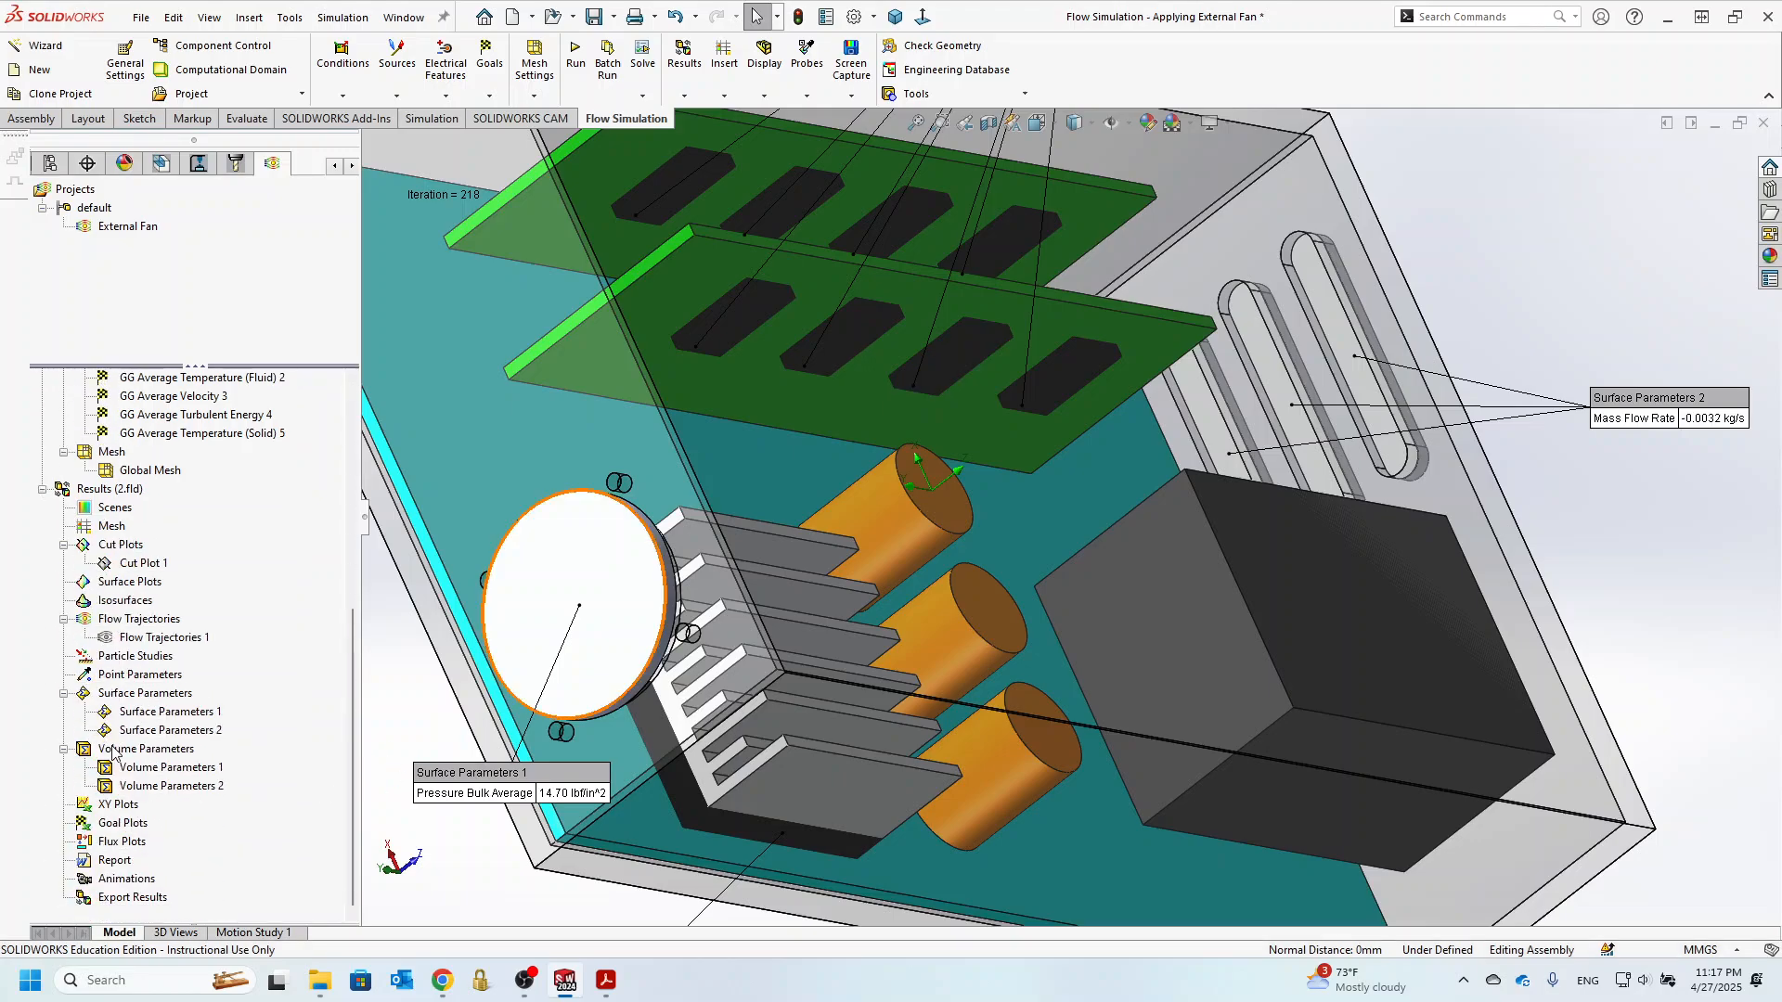
right_click(123, 844)
click(46, 847)
scroll(613, 667, up, 5)
scroll(705, 571, down, 2)
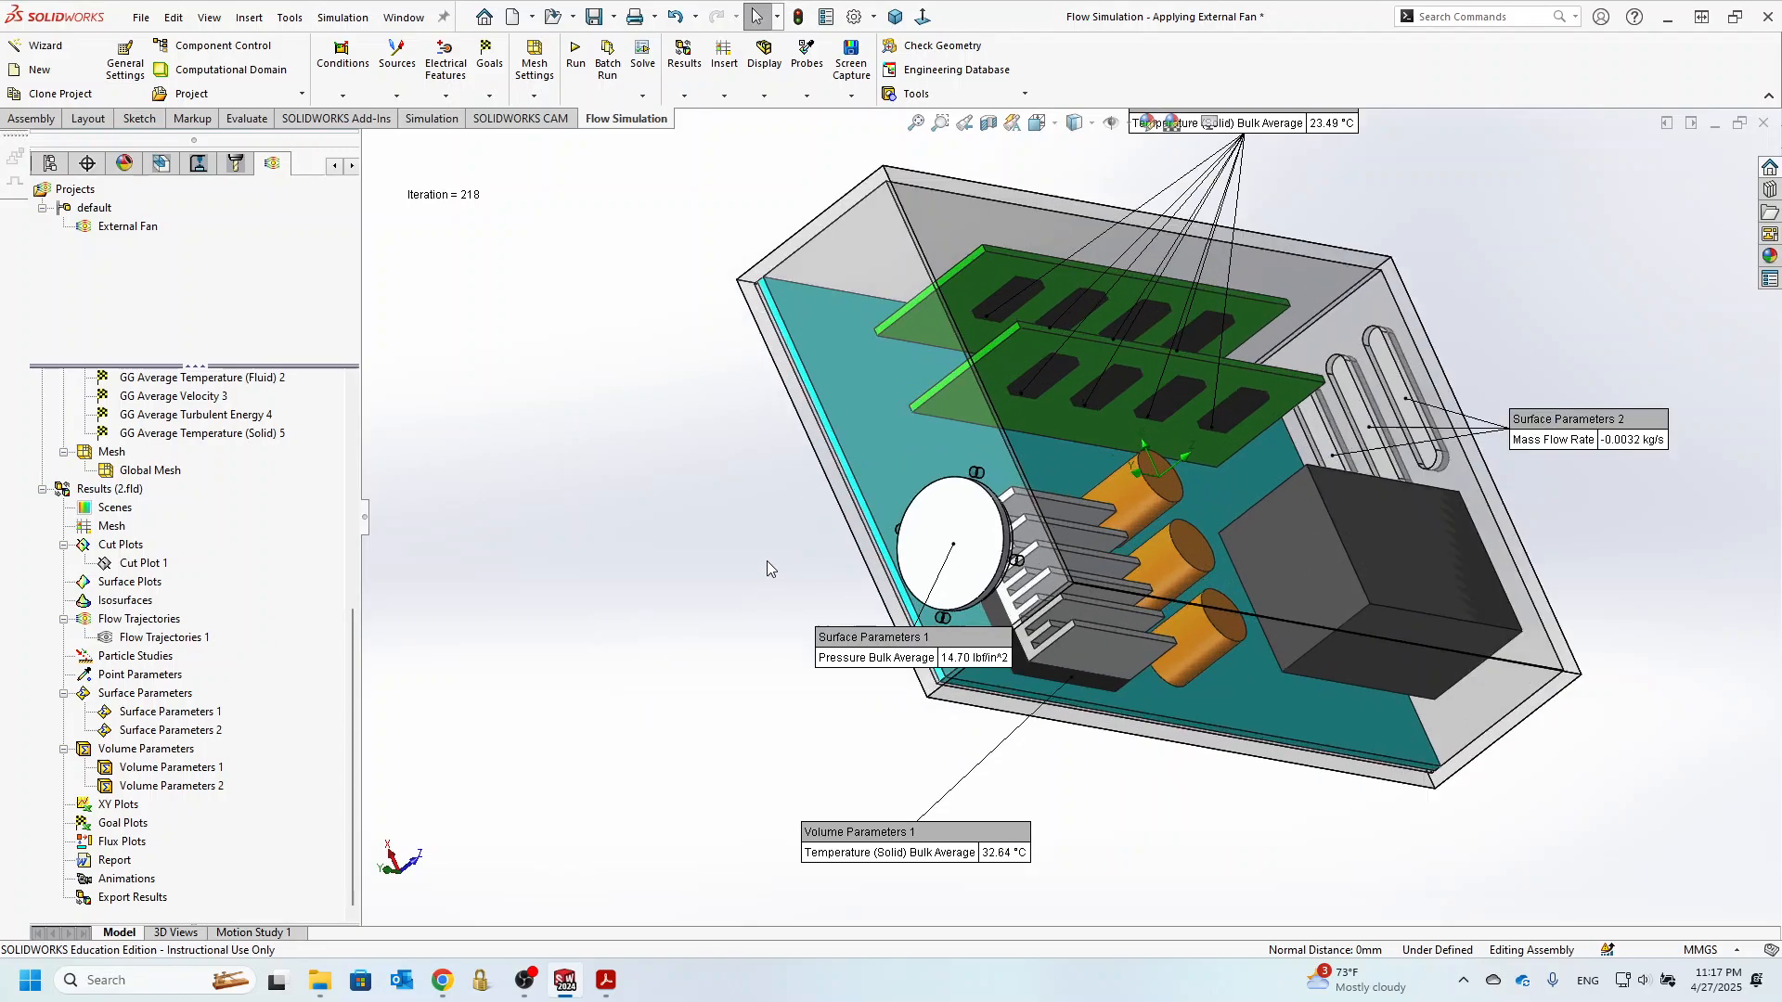
middle_drag(807, 555, 753, 557)
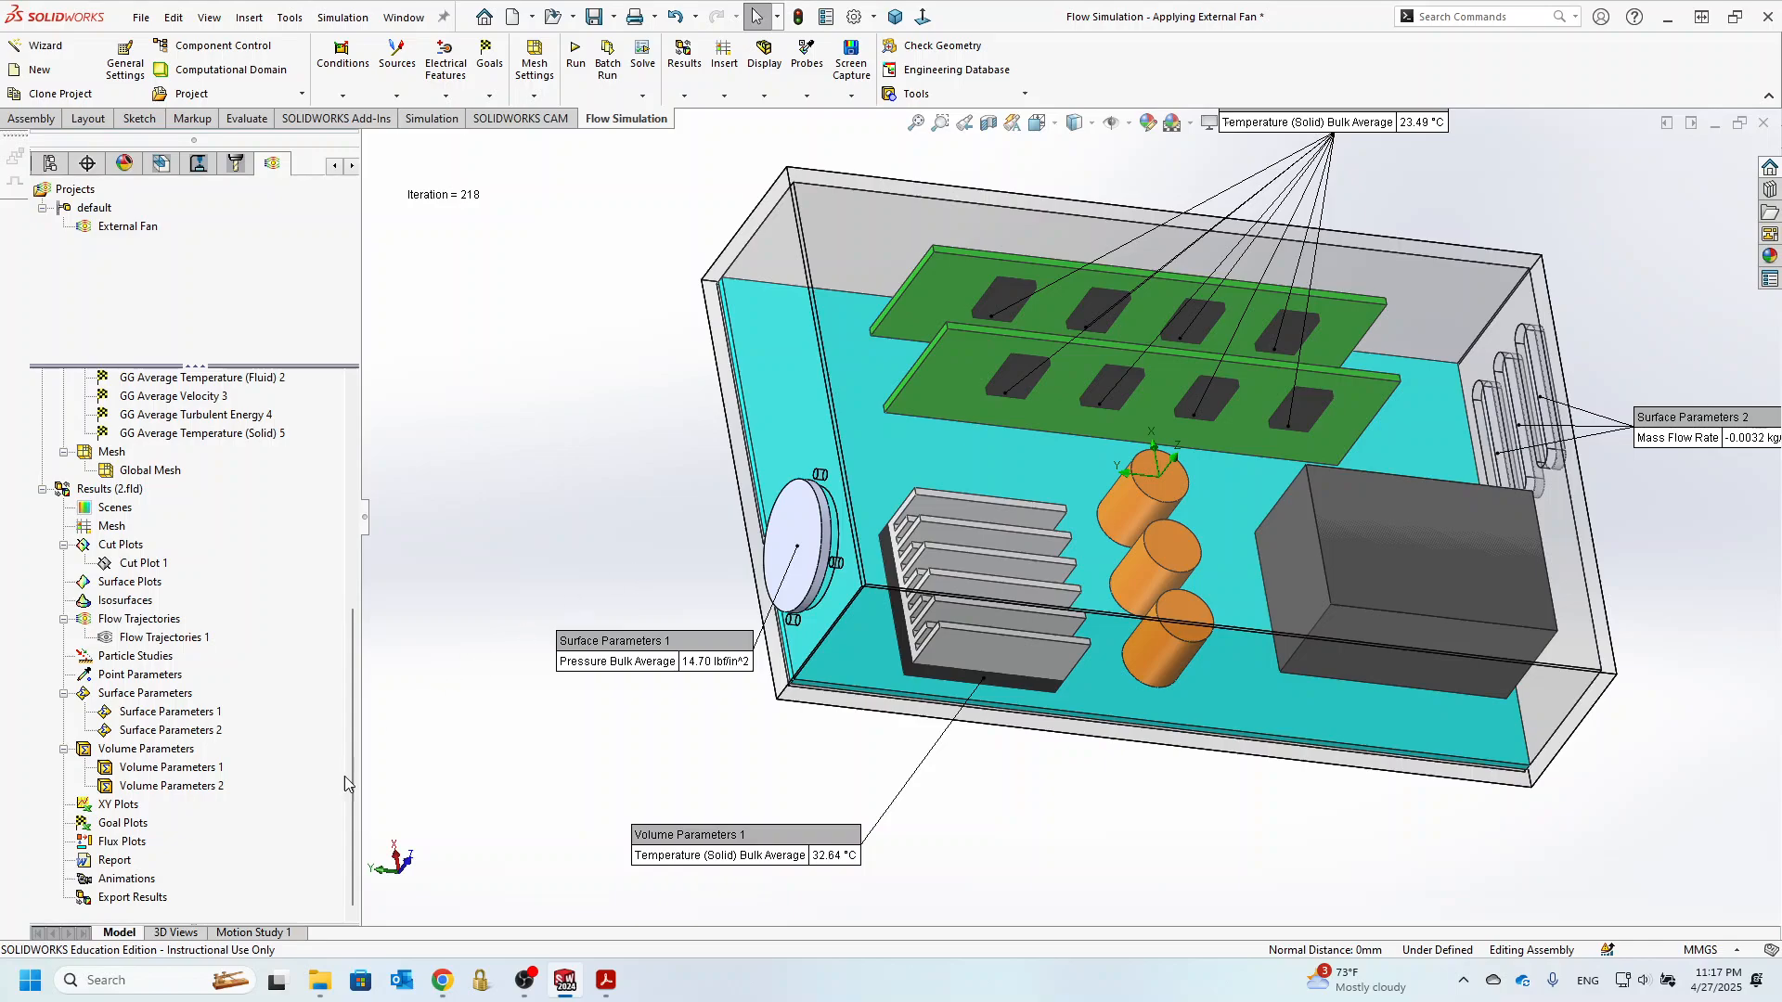
right_click(121, 842)
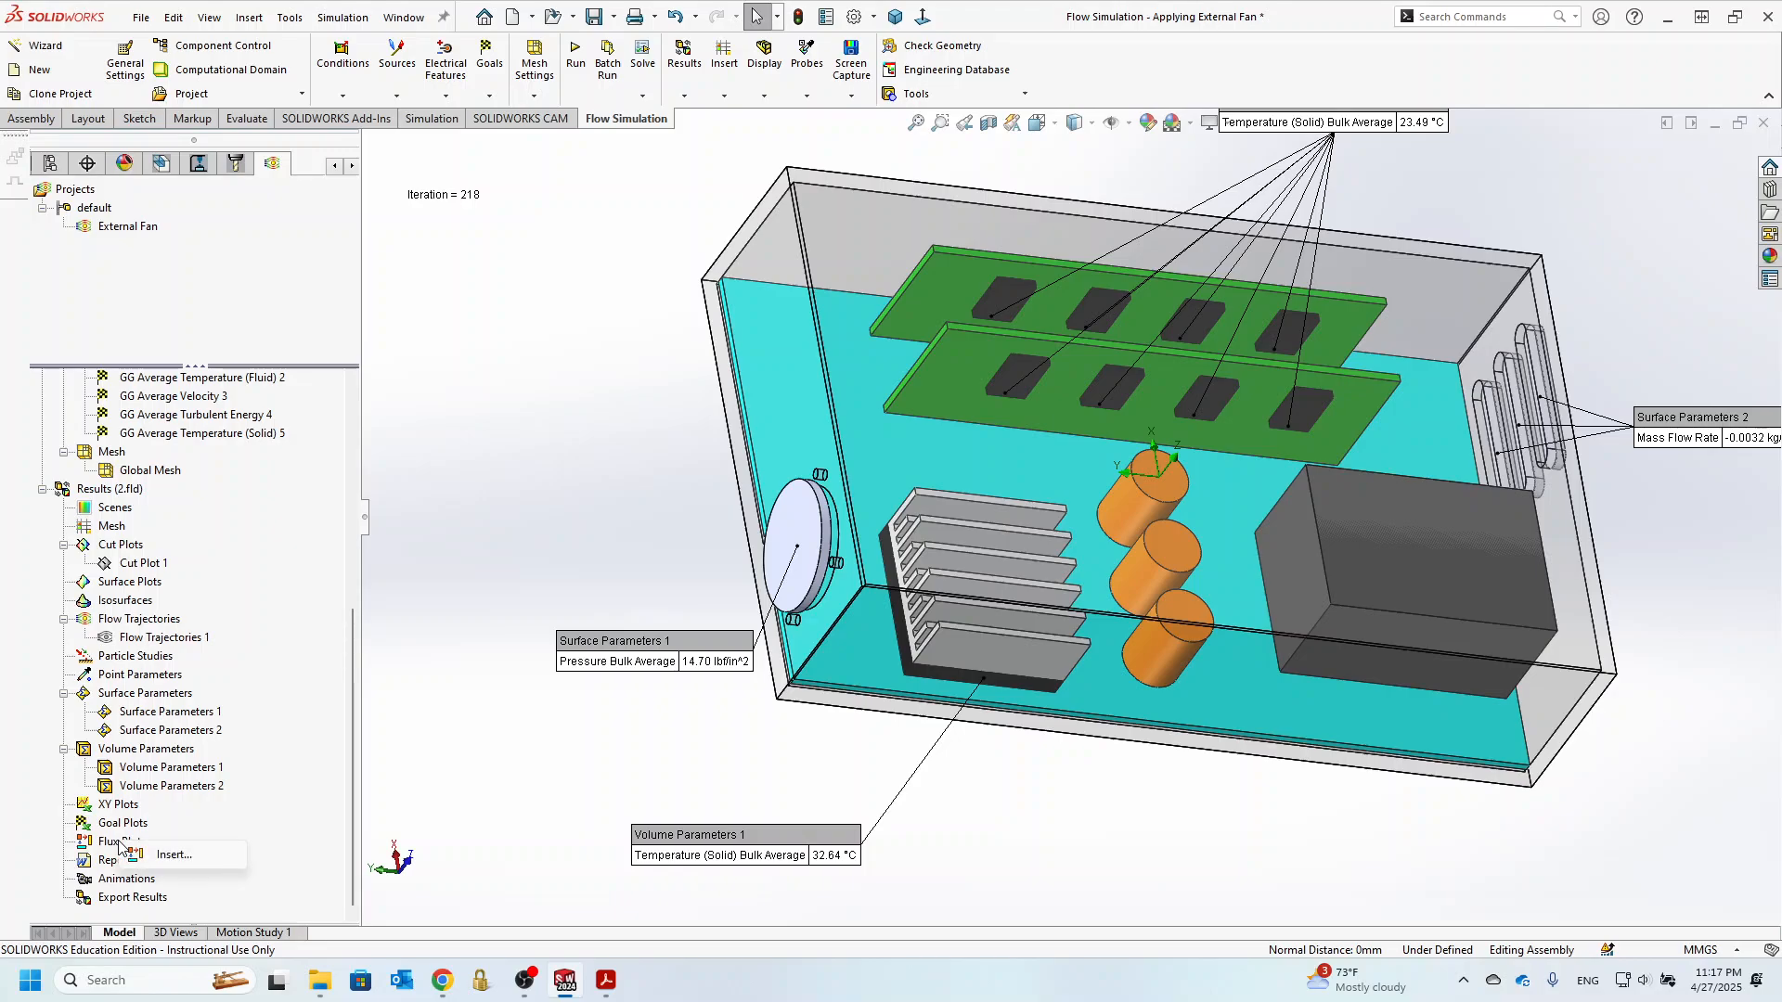
click(154, 856)
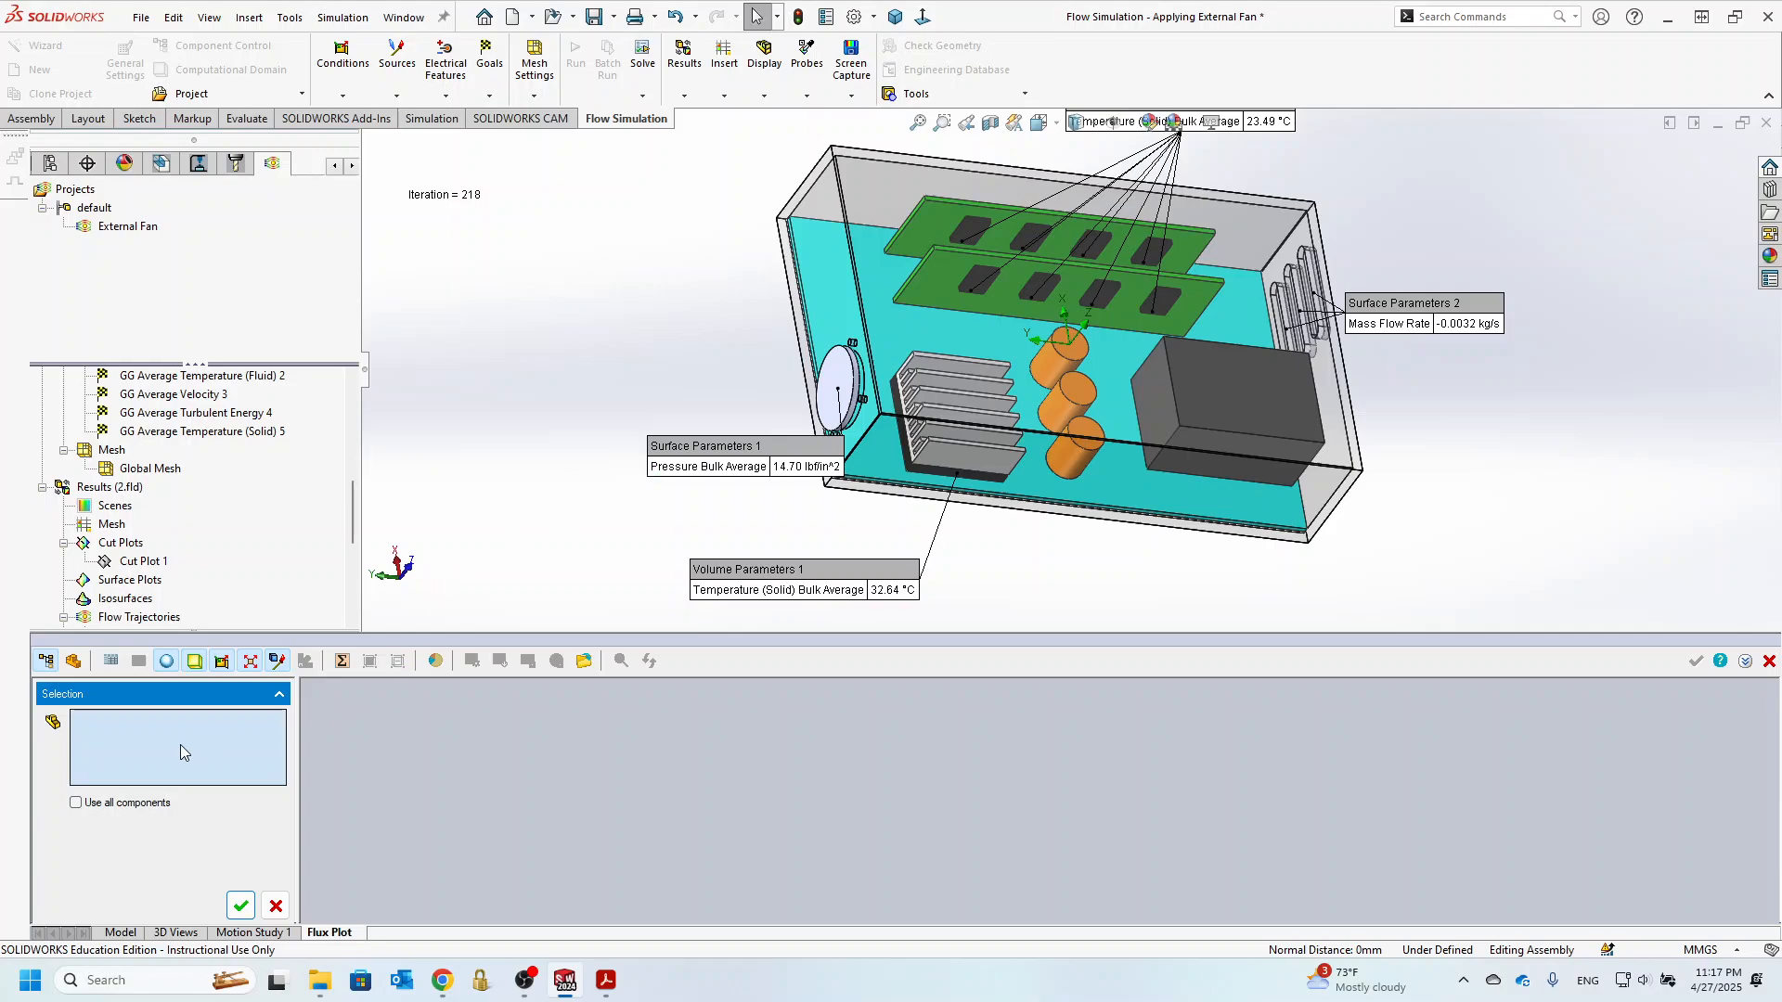
click(75, 803)
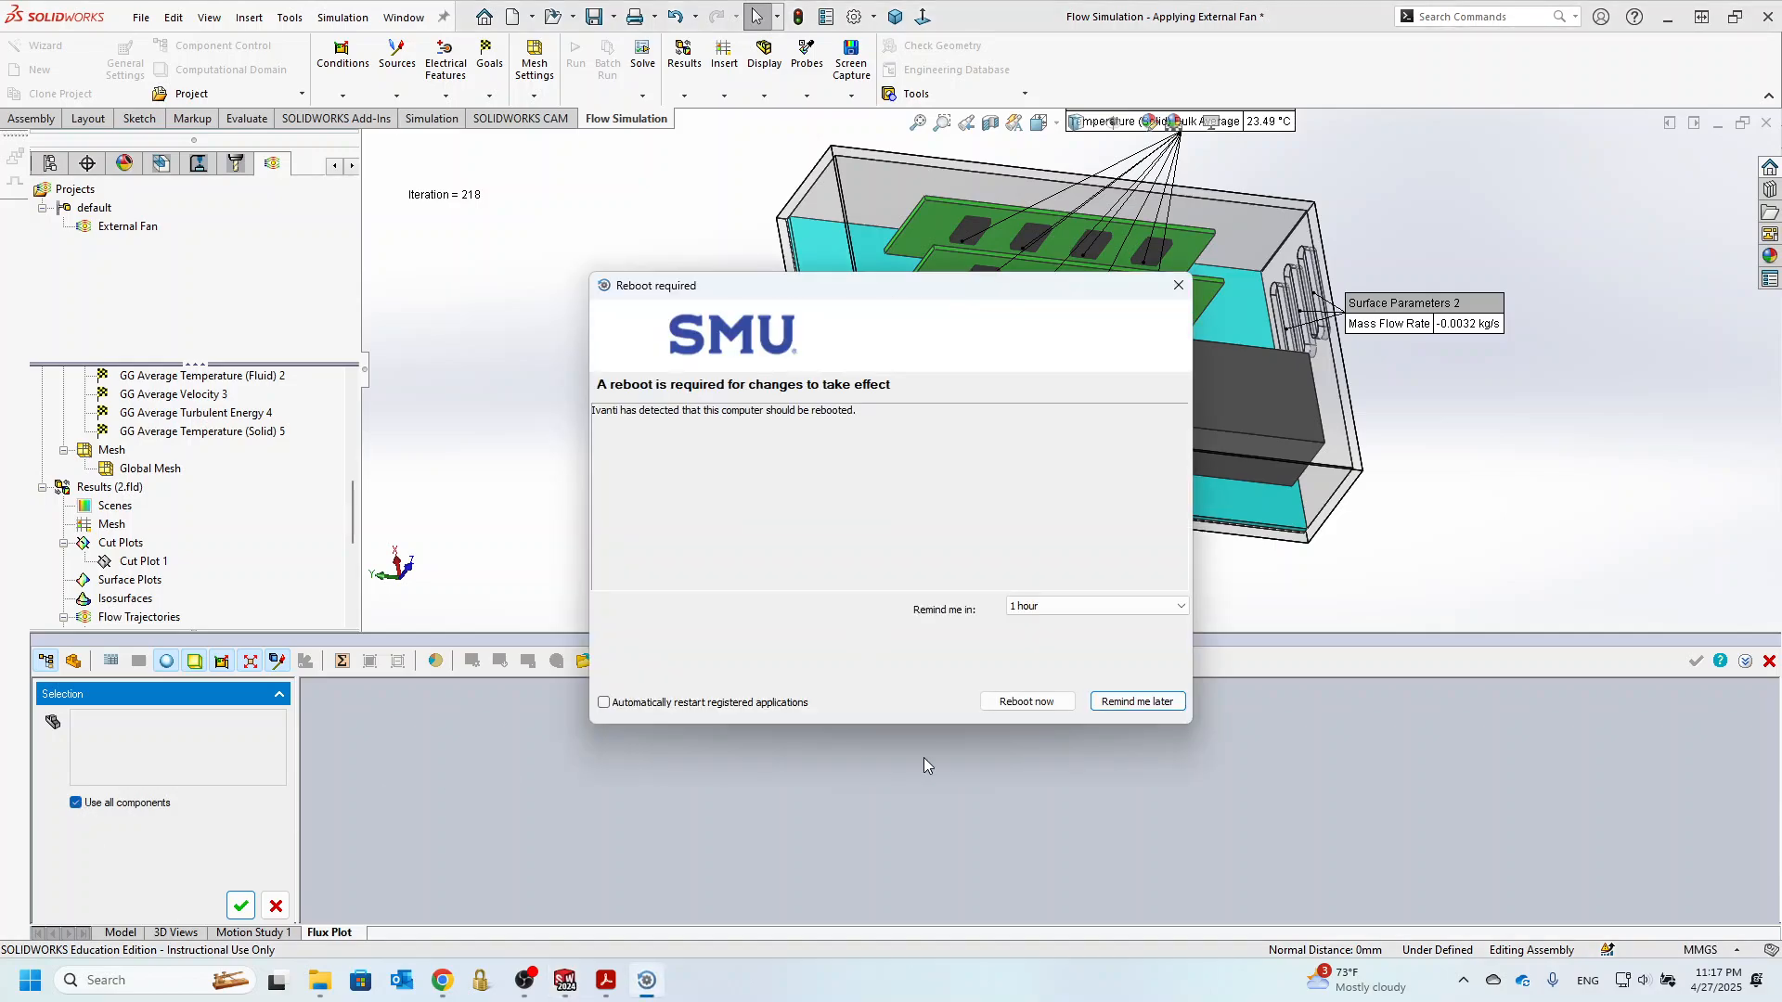
click(1128, 703)
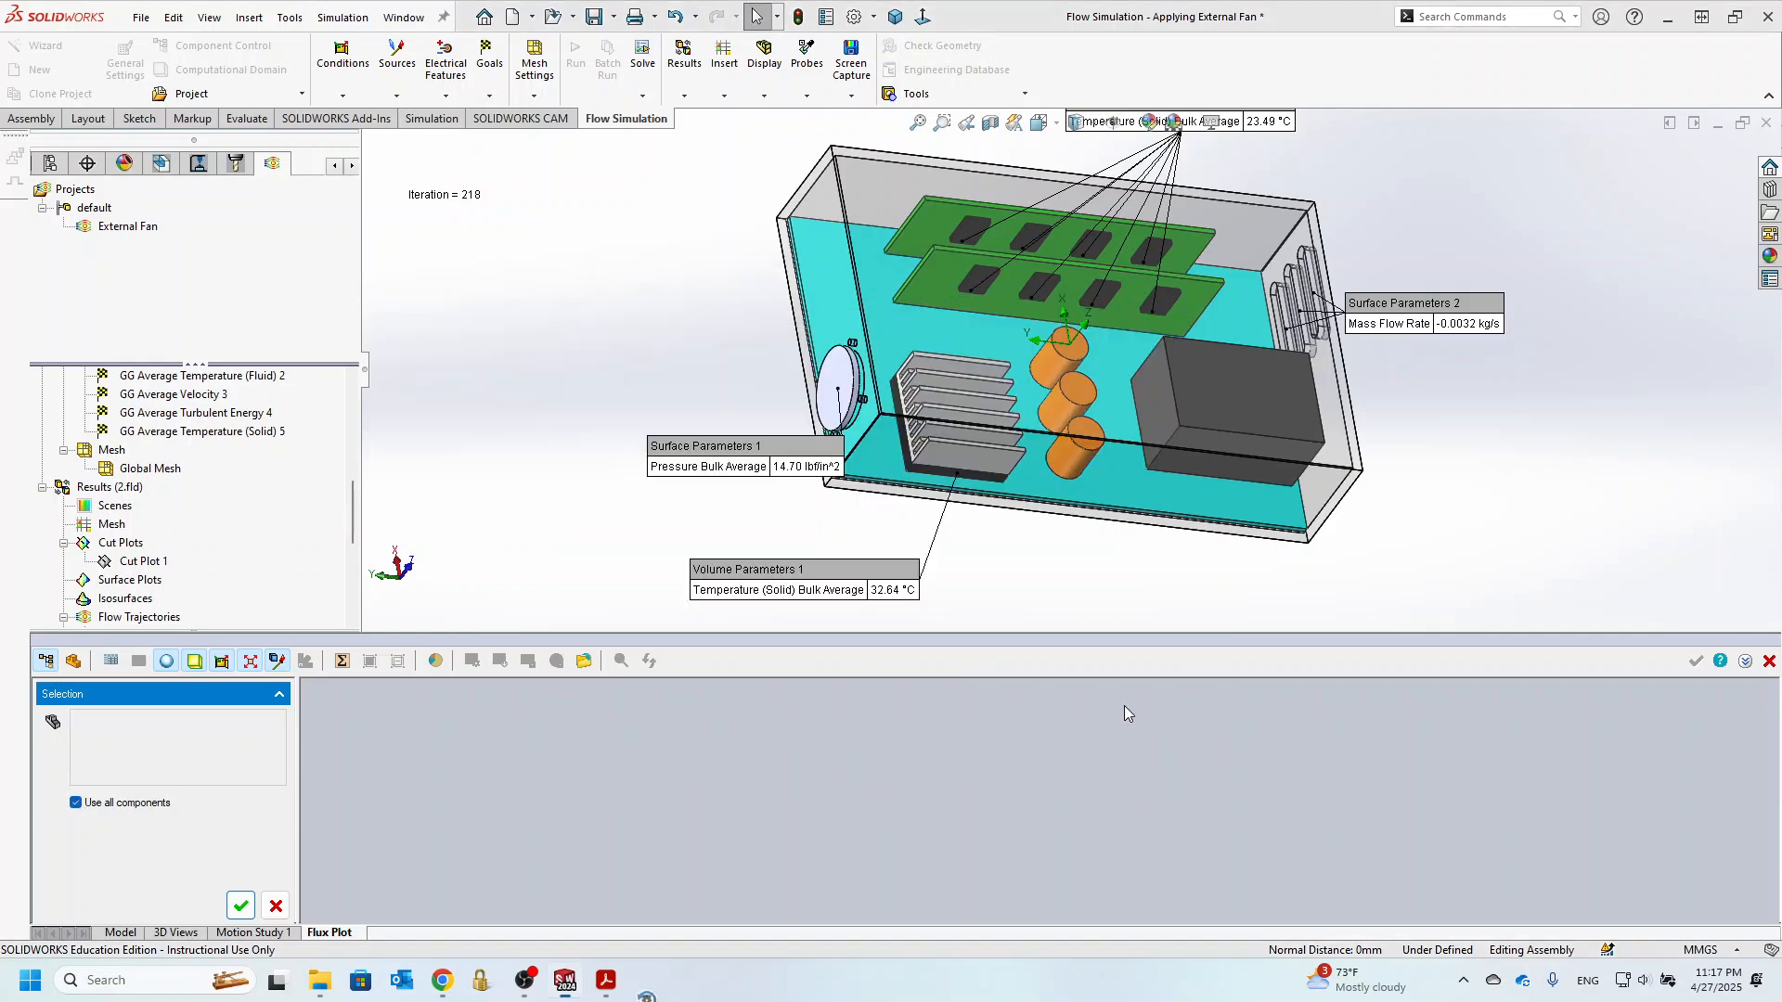
click(242, 905)
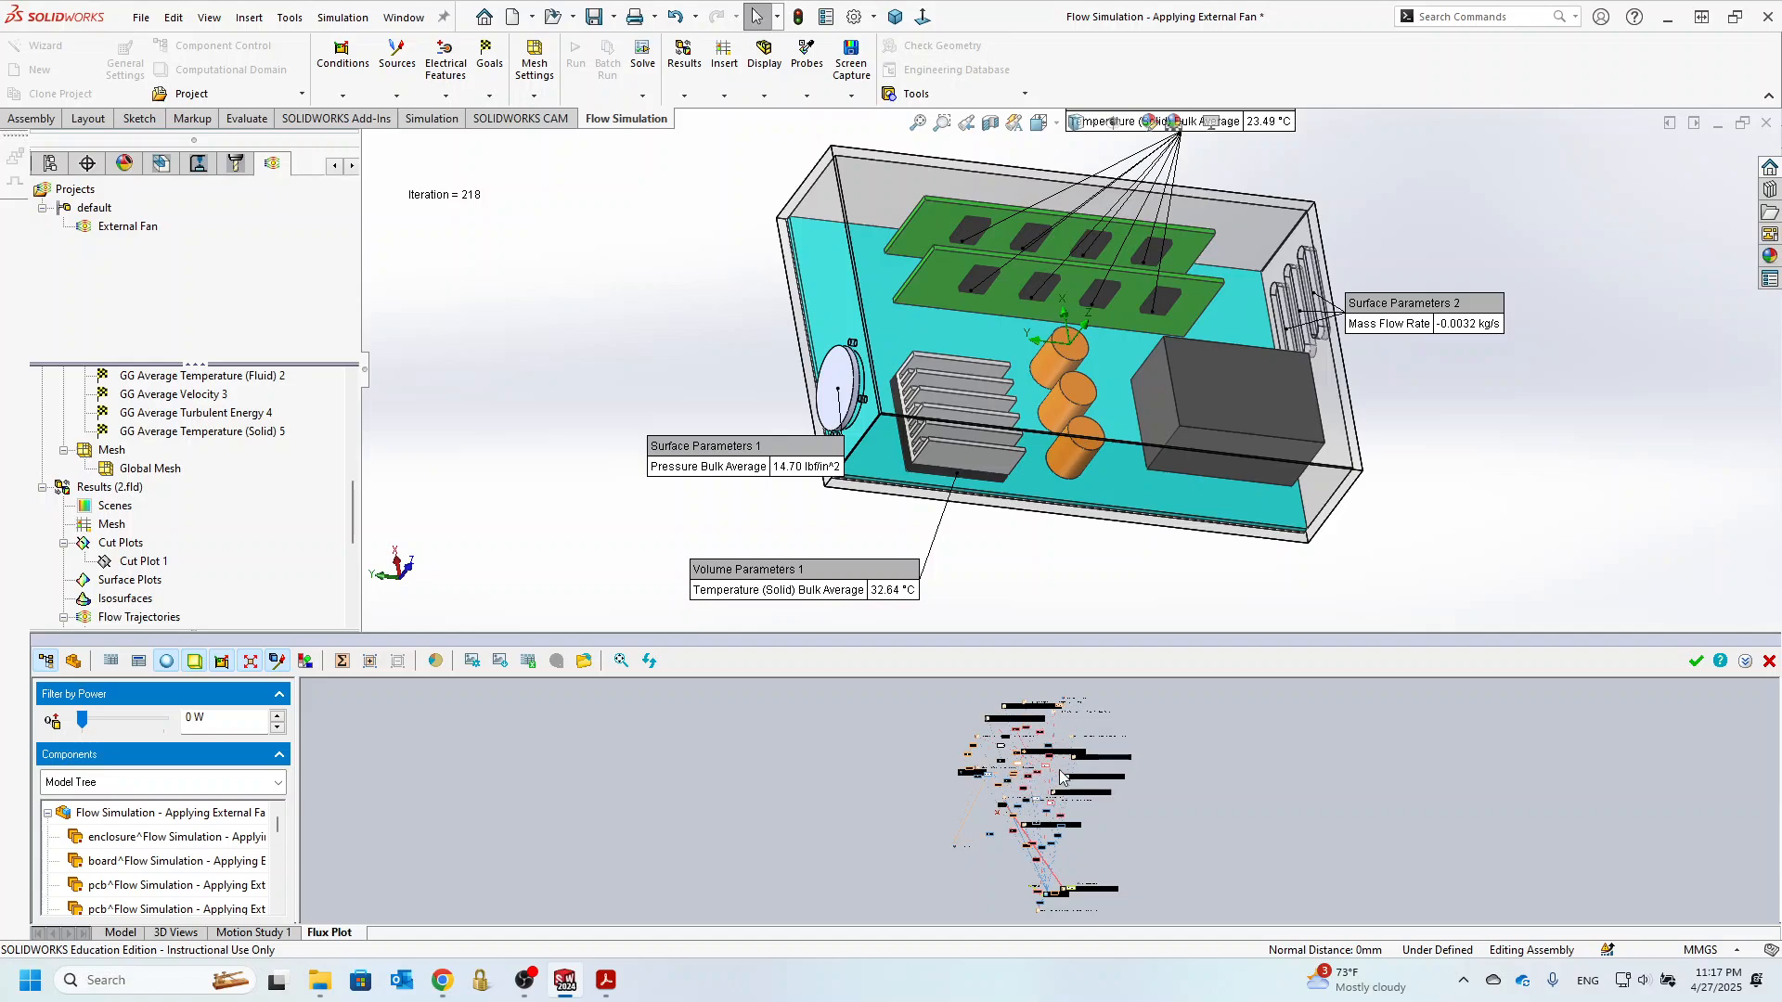
- Enlarge the flux plot area and move the Default Fluid Subdomain node away from the other nodes, to the left of the Opening node
scroll(1100, 788, up, 5)
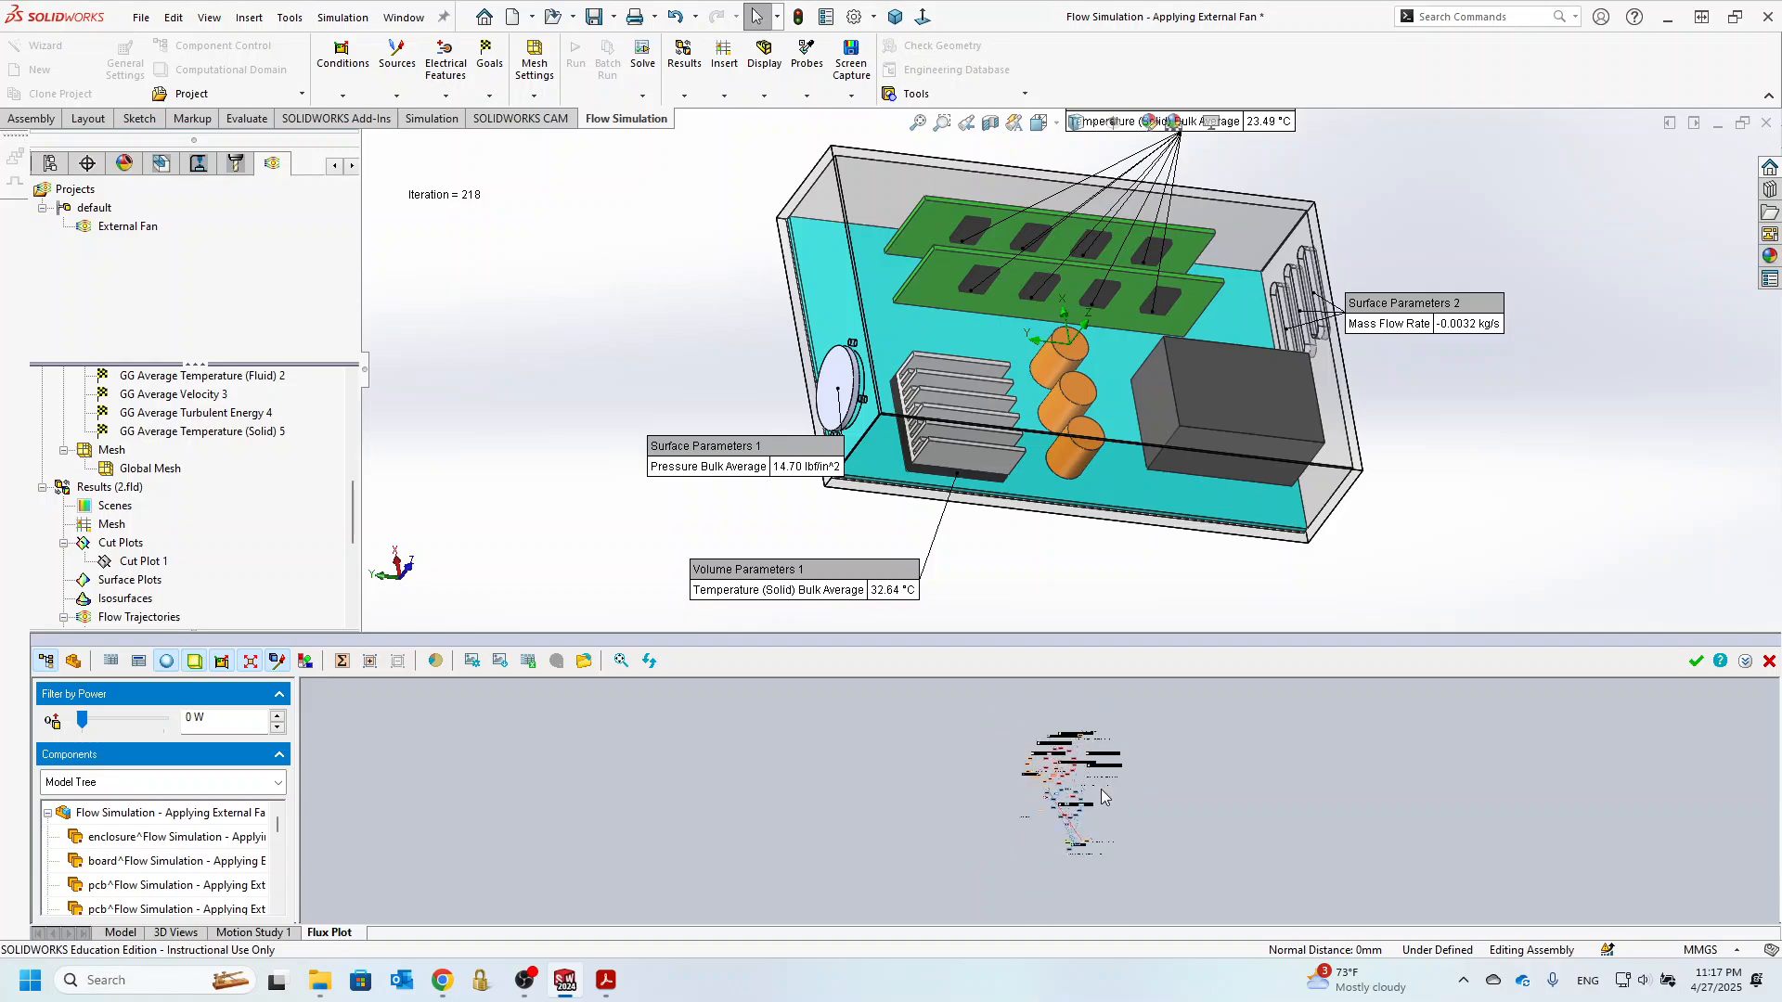
scroll(979, 759, up, 4)
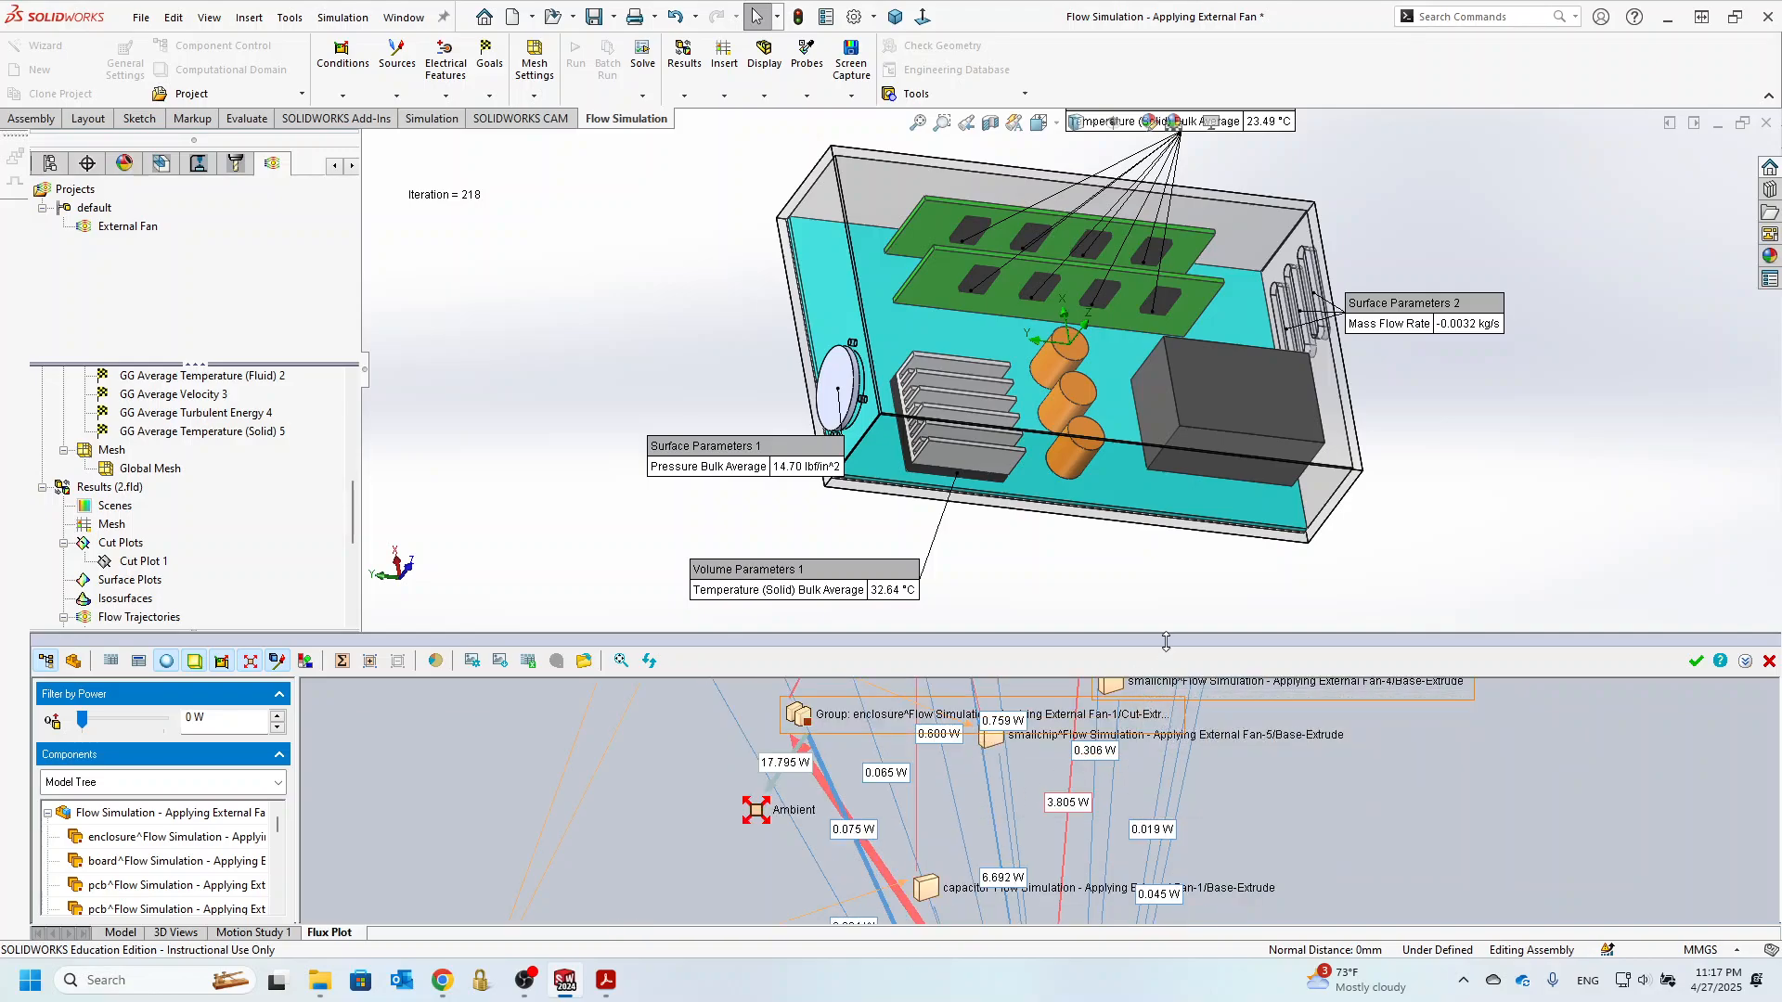
drag(1166, 639, 1112, 145)
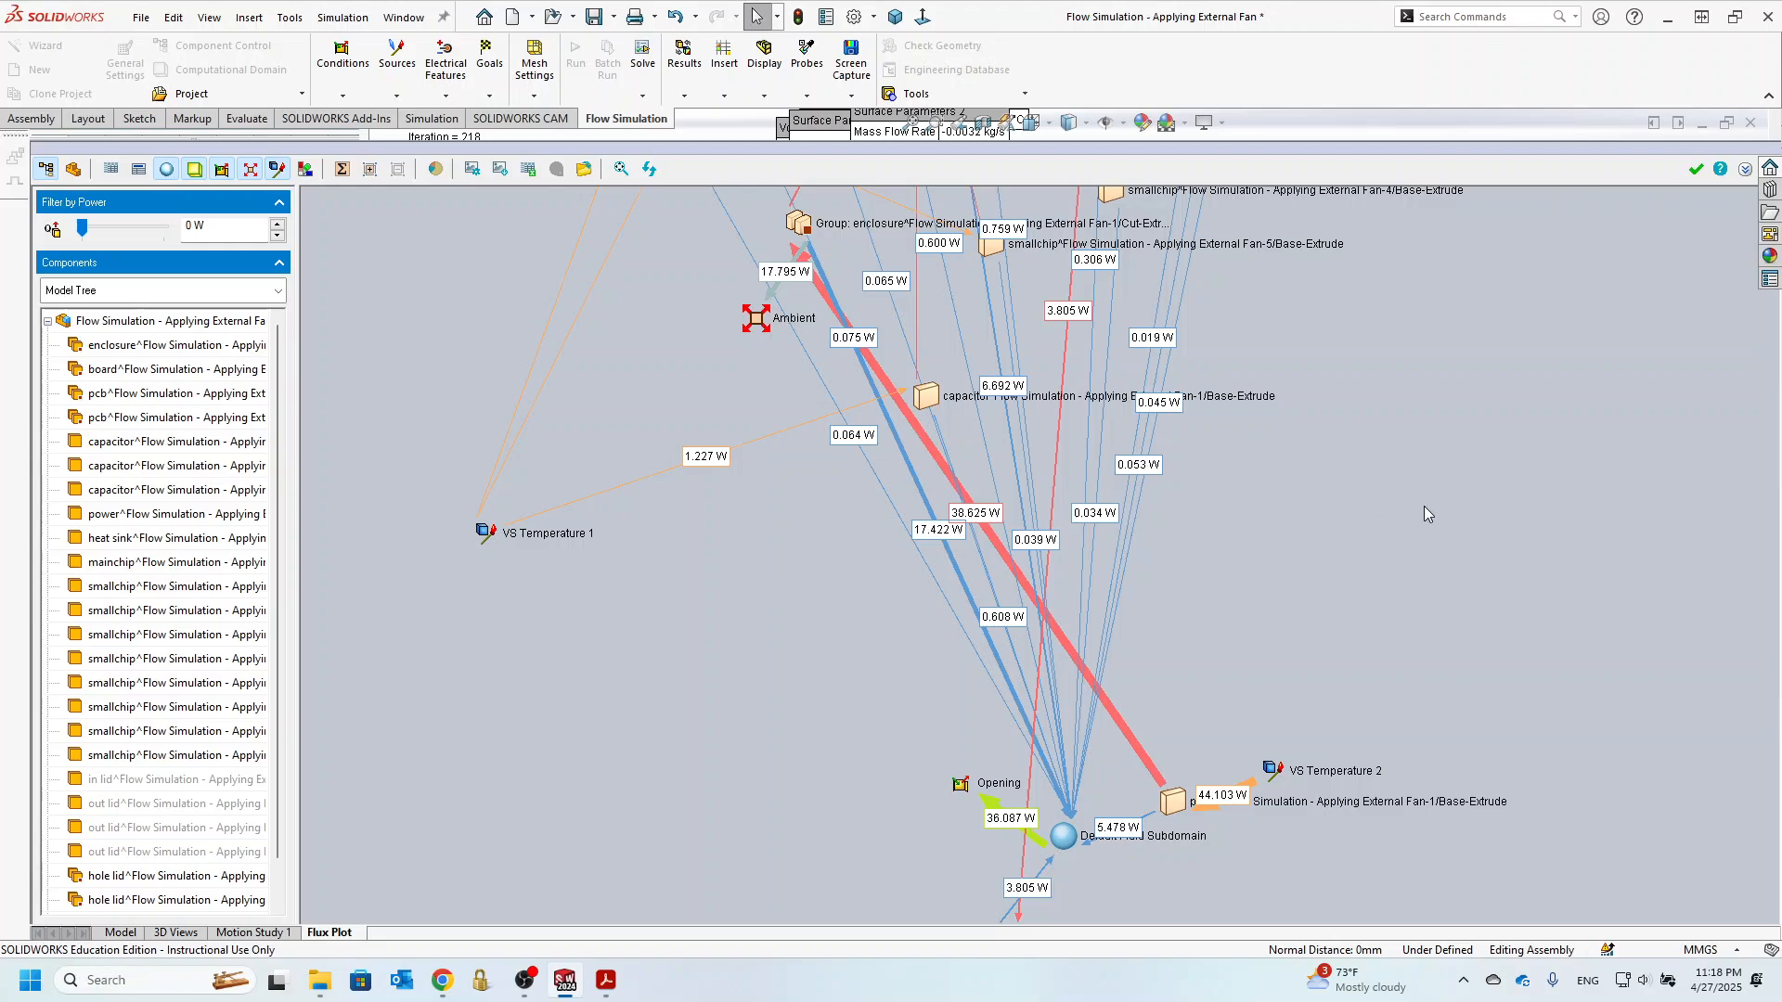
scroll(859, 330, down, 4)
scroll(865, 316, up, 3)
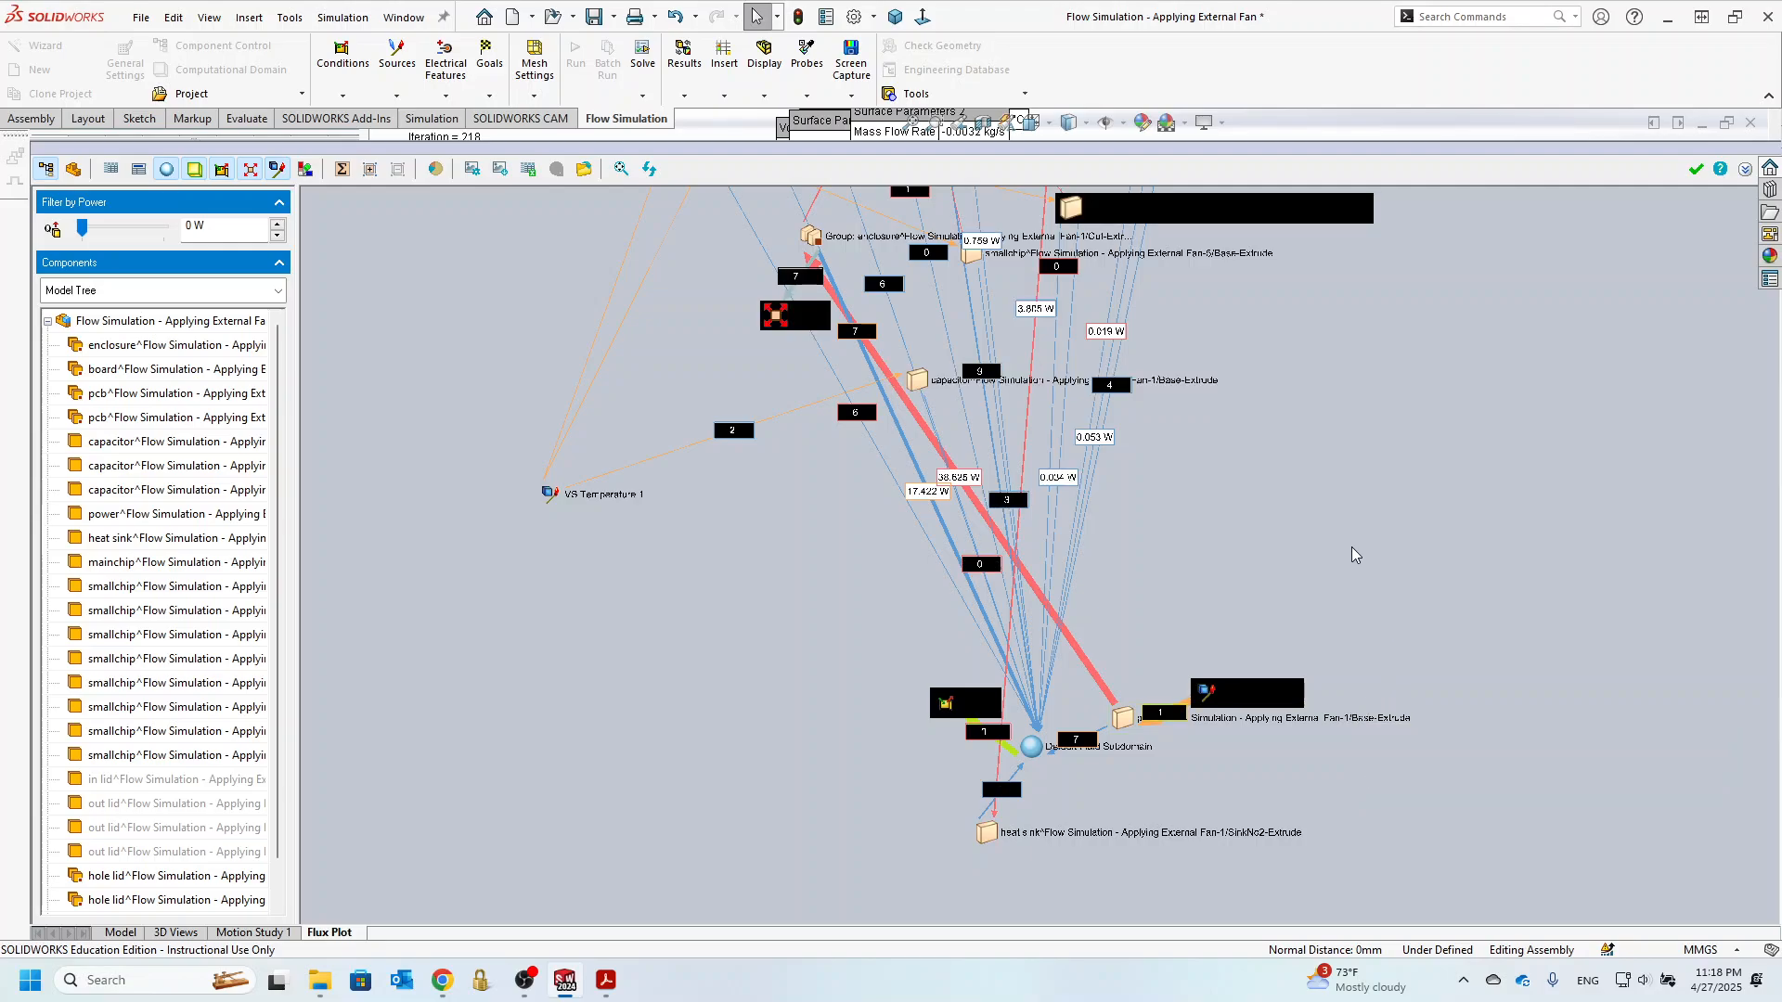
drag(1031, 746, 394, 676)
scroll(669, 639, up, 1)
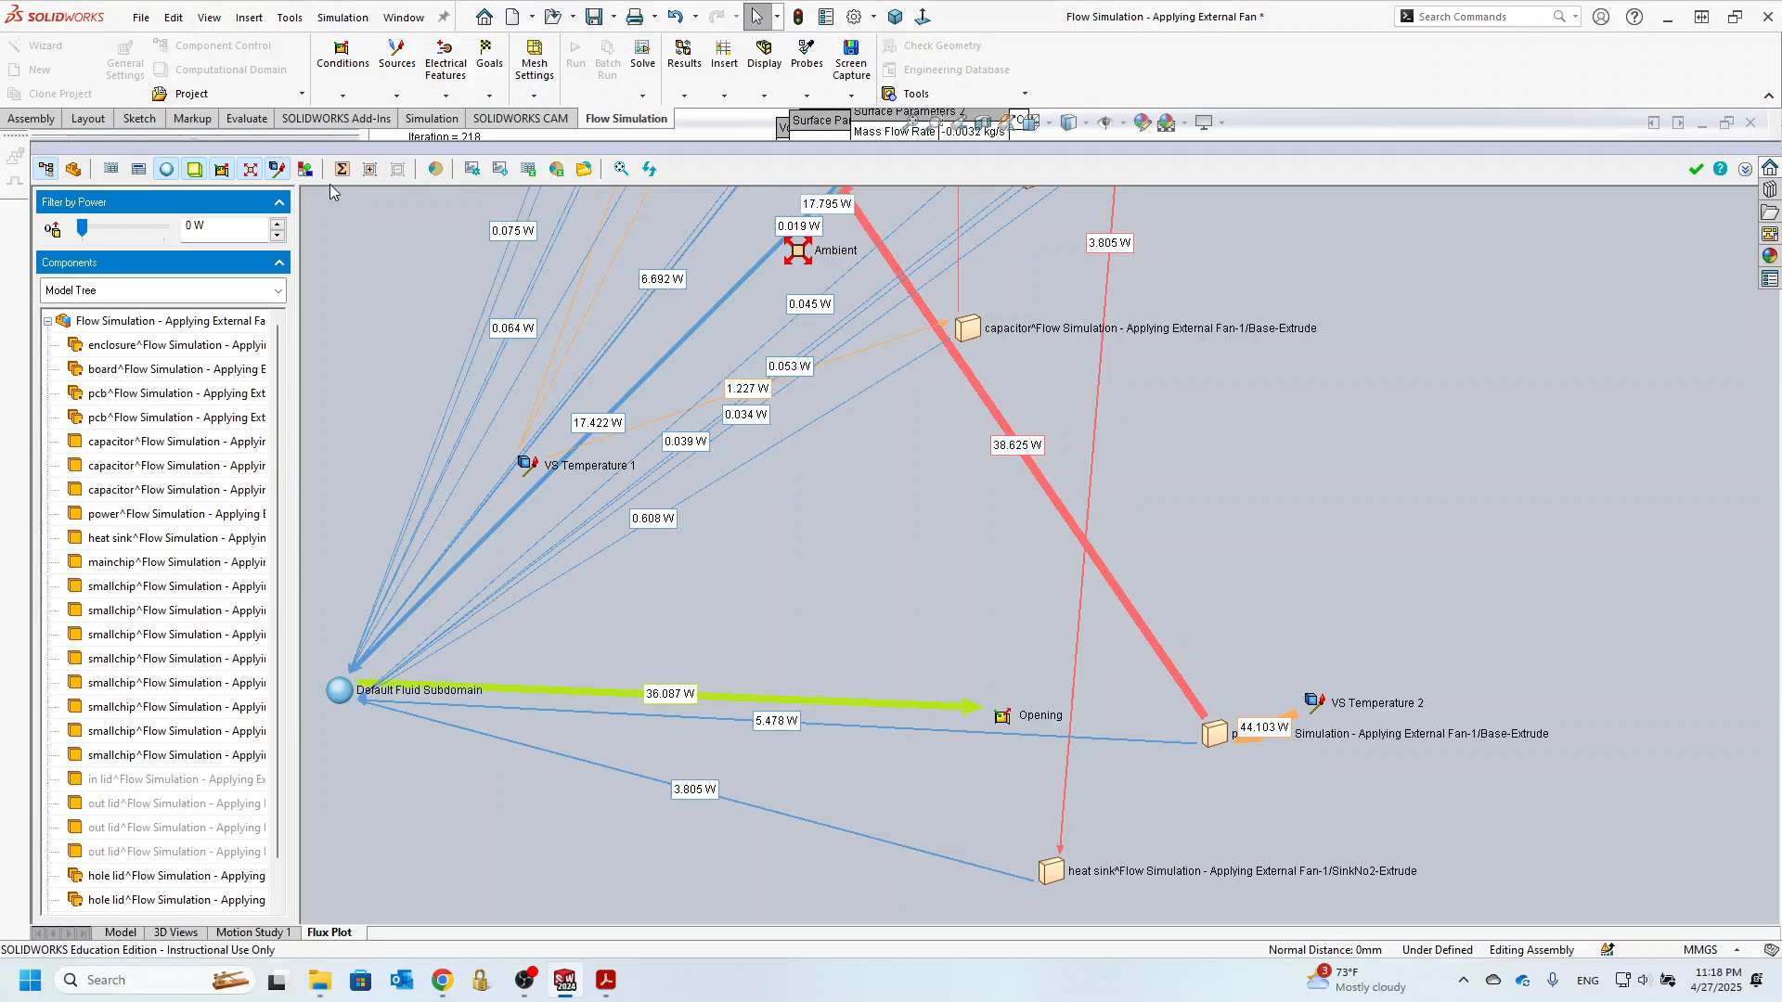
- Fit the flux plot to the view, then move the Ambient node clear below the enclosure group and the Opening node just below Ambient
right_click(1670, 299)
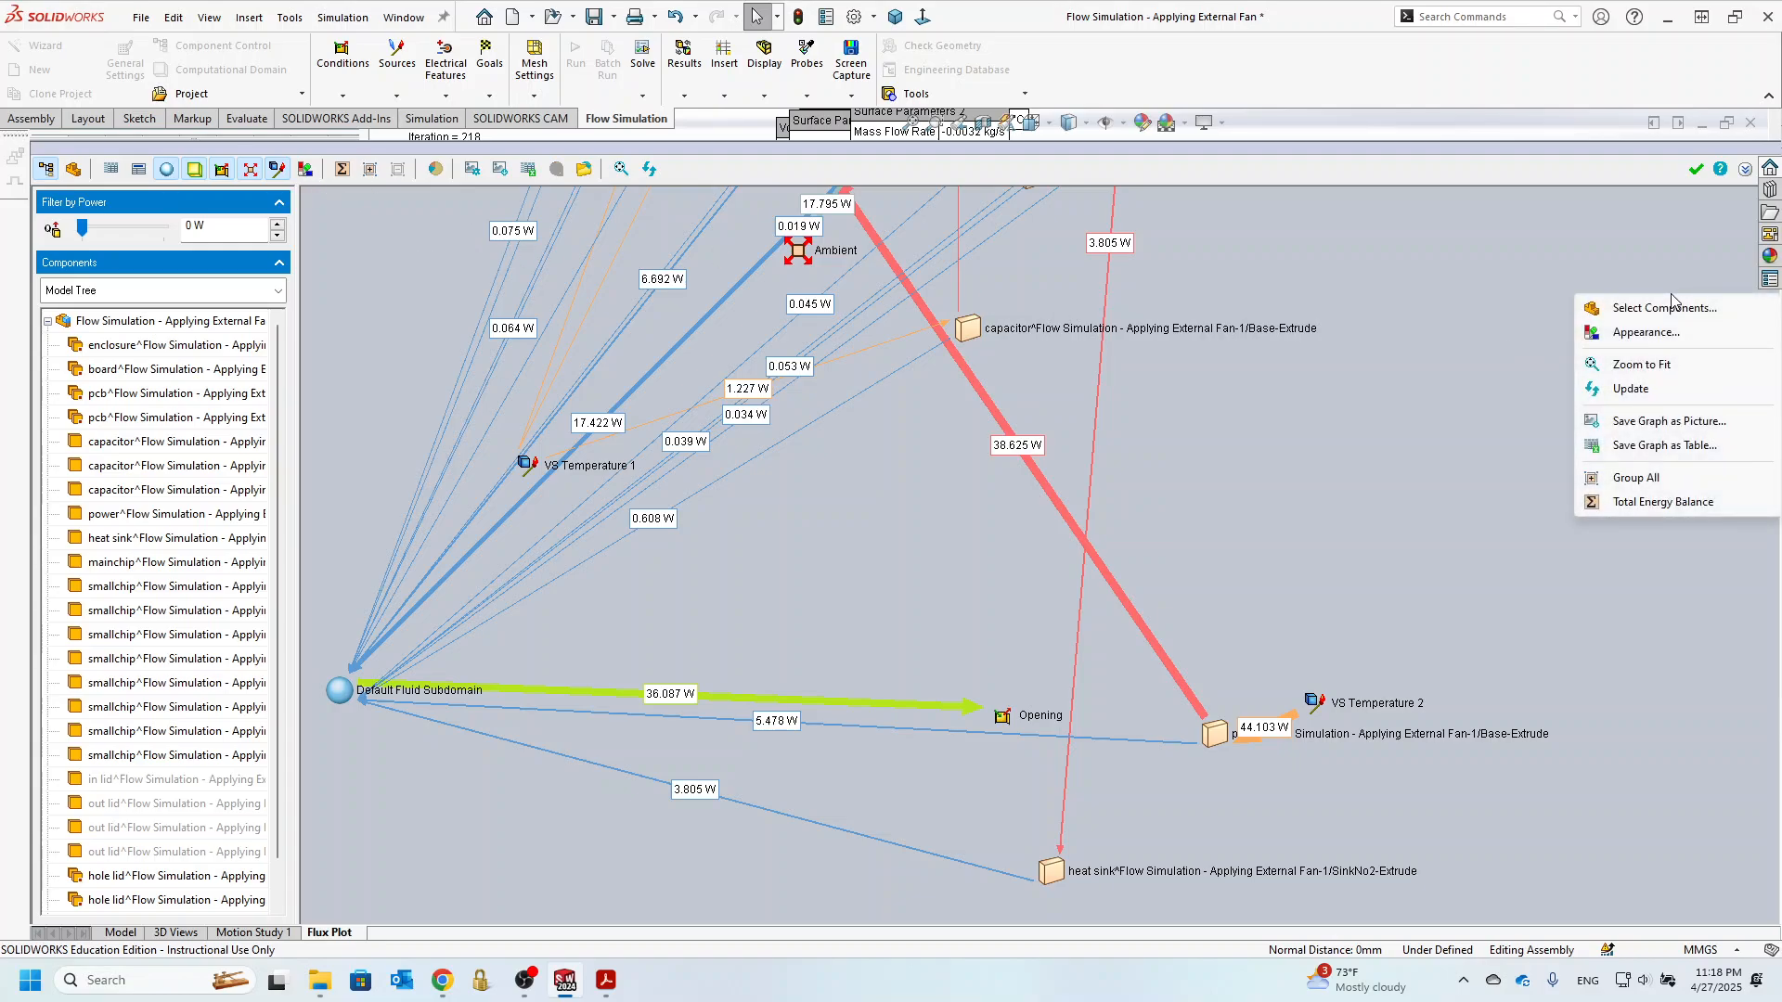
click(1651, 363)
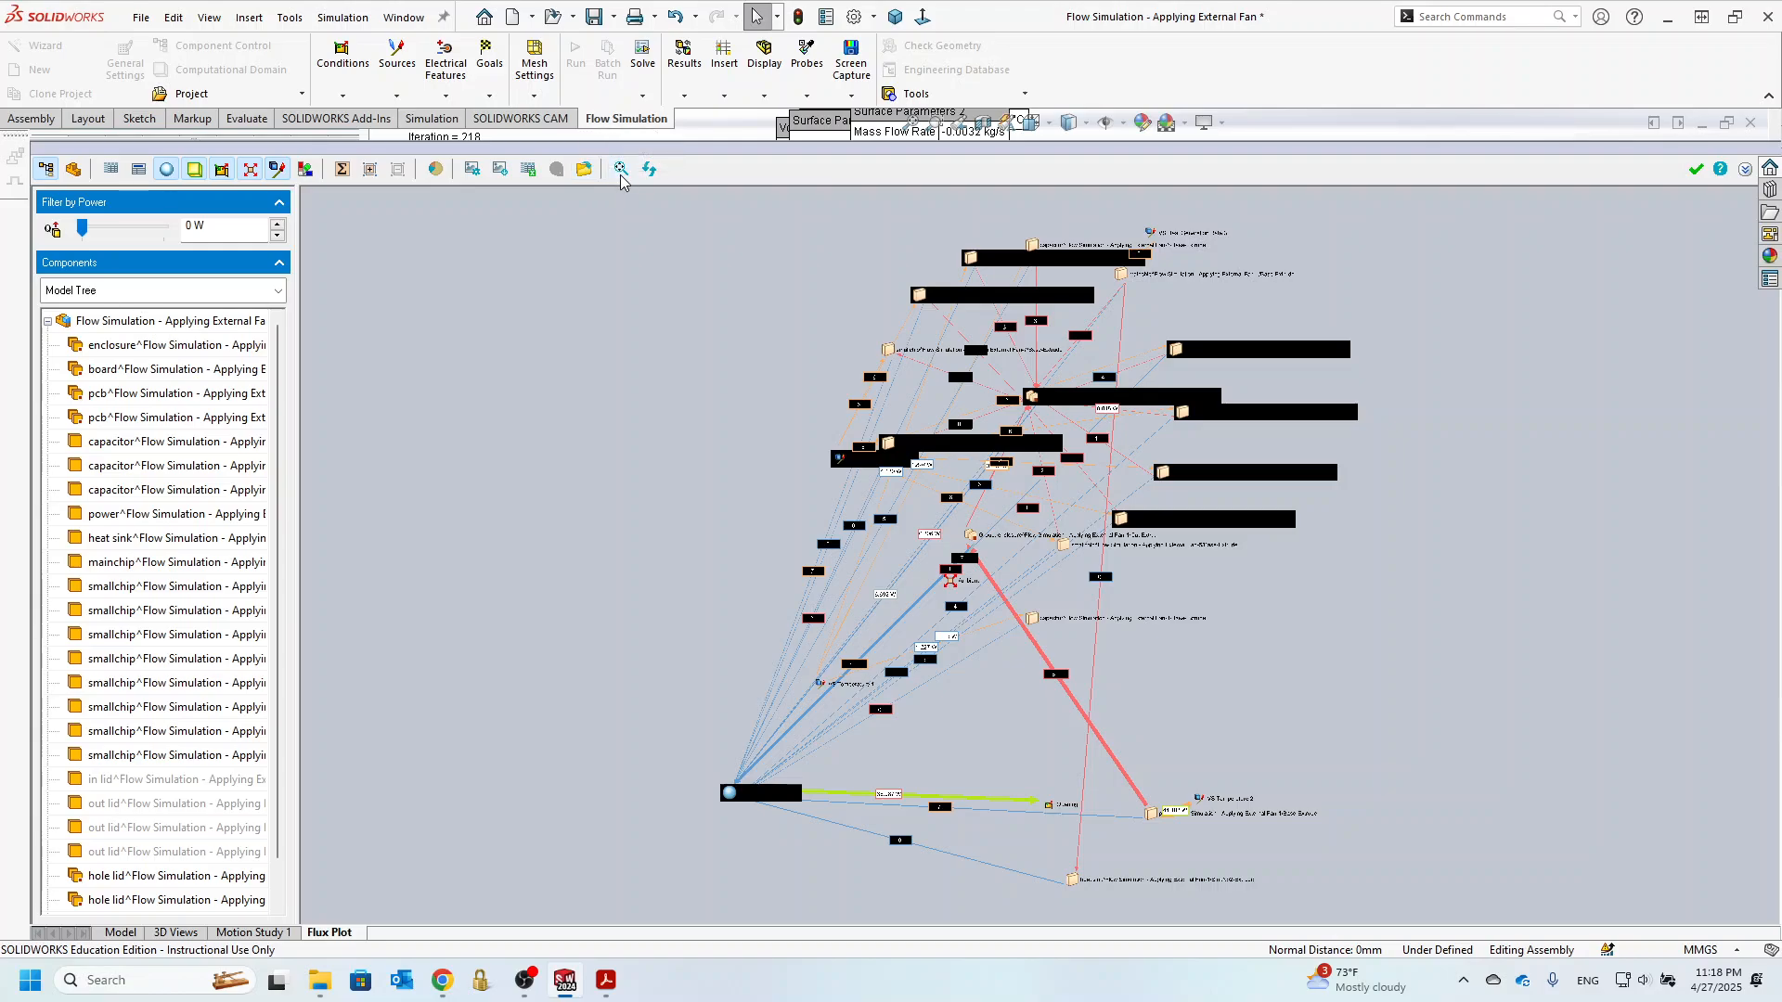
scroll(759, 317, up, 5)
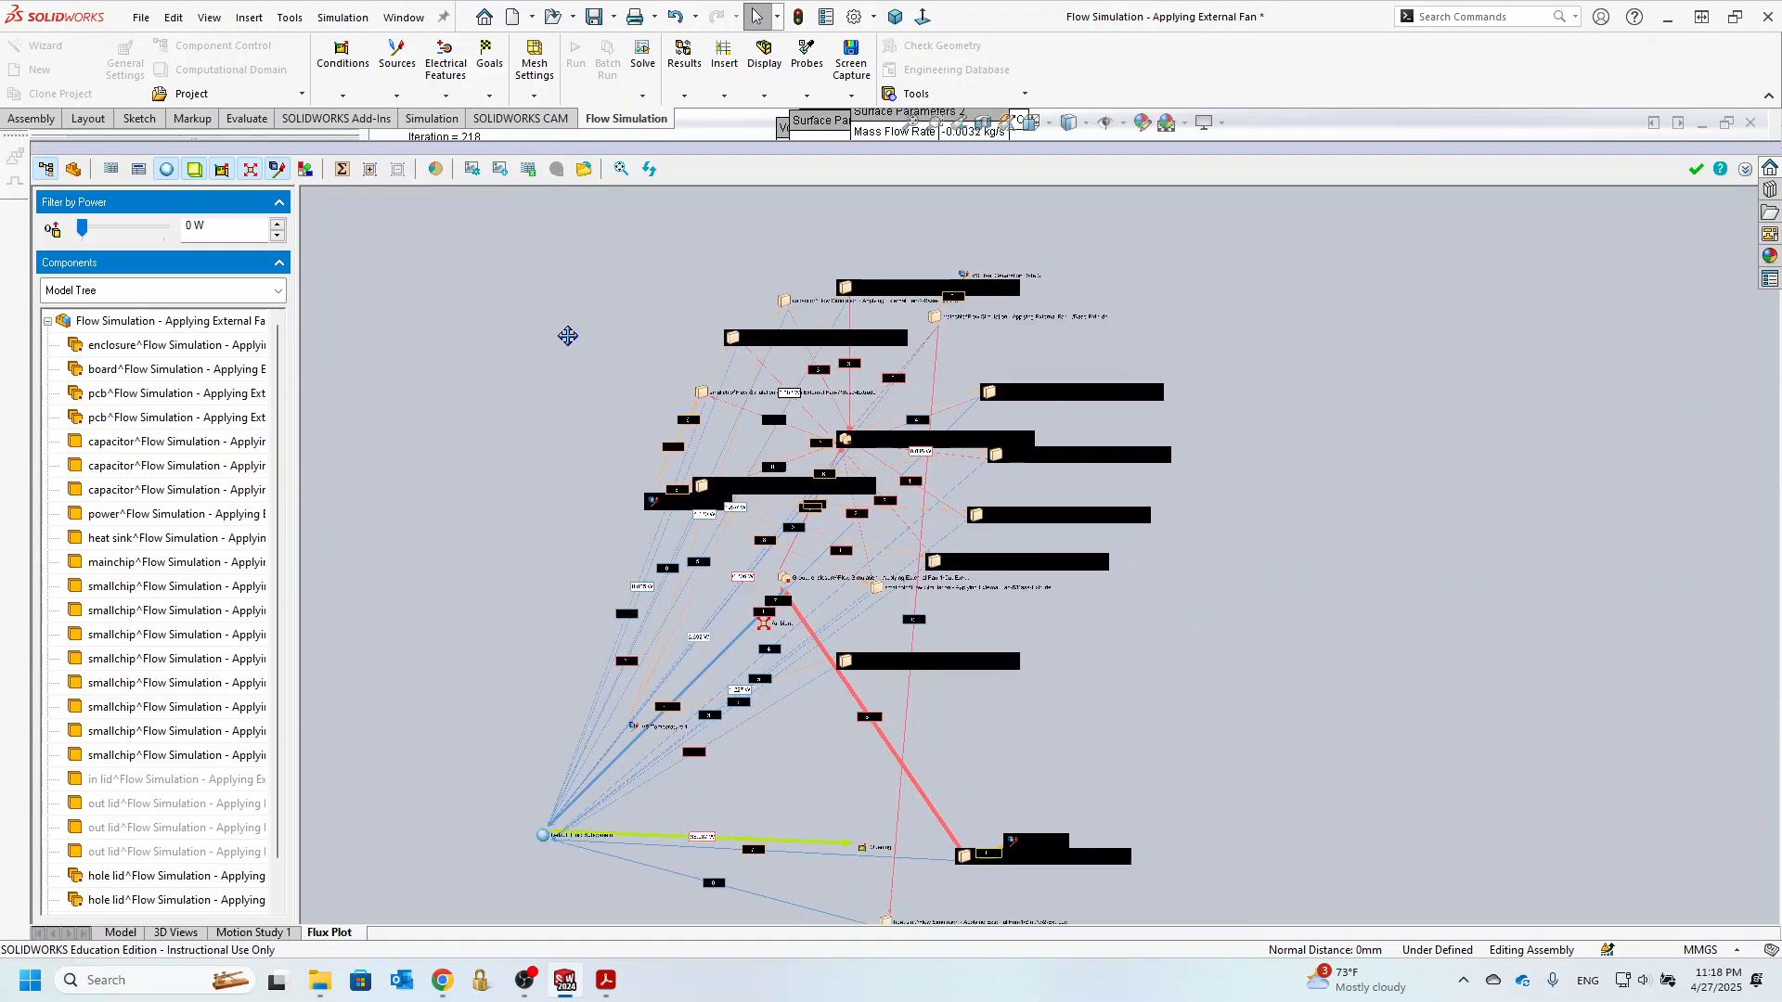
scroll(770, 411, down, 5)
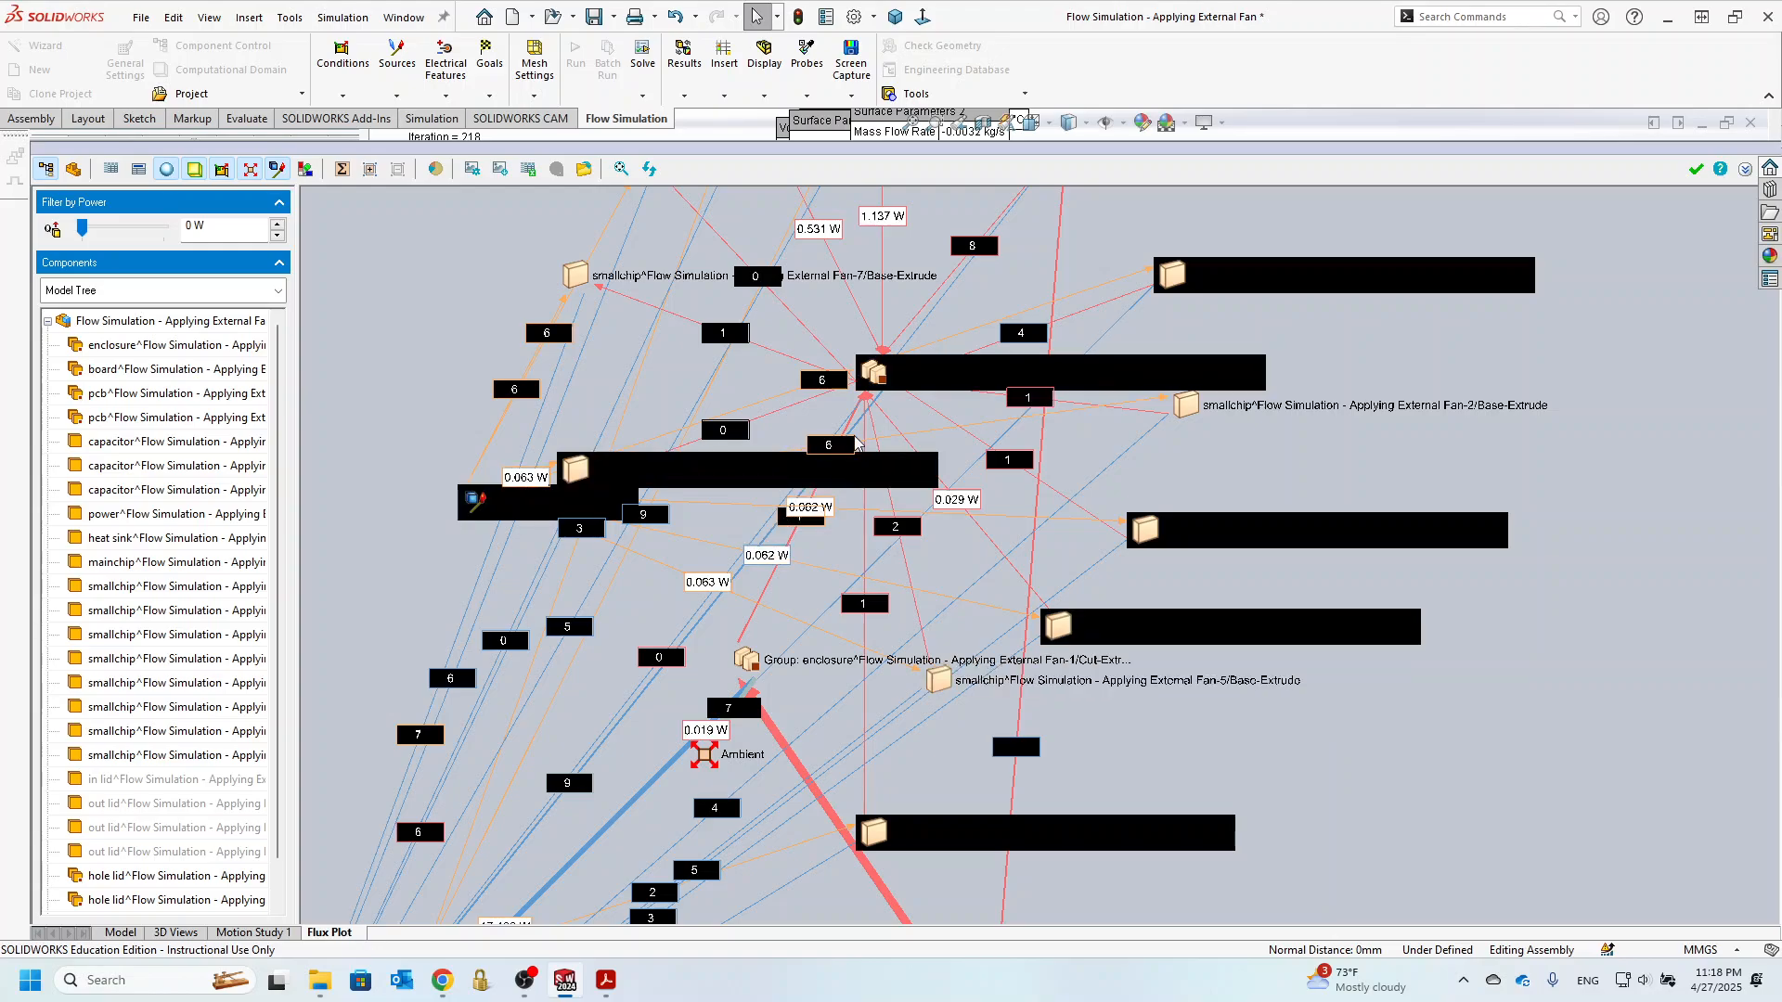
middle_drag(1461, 523, 1471, 287)
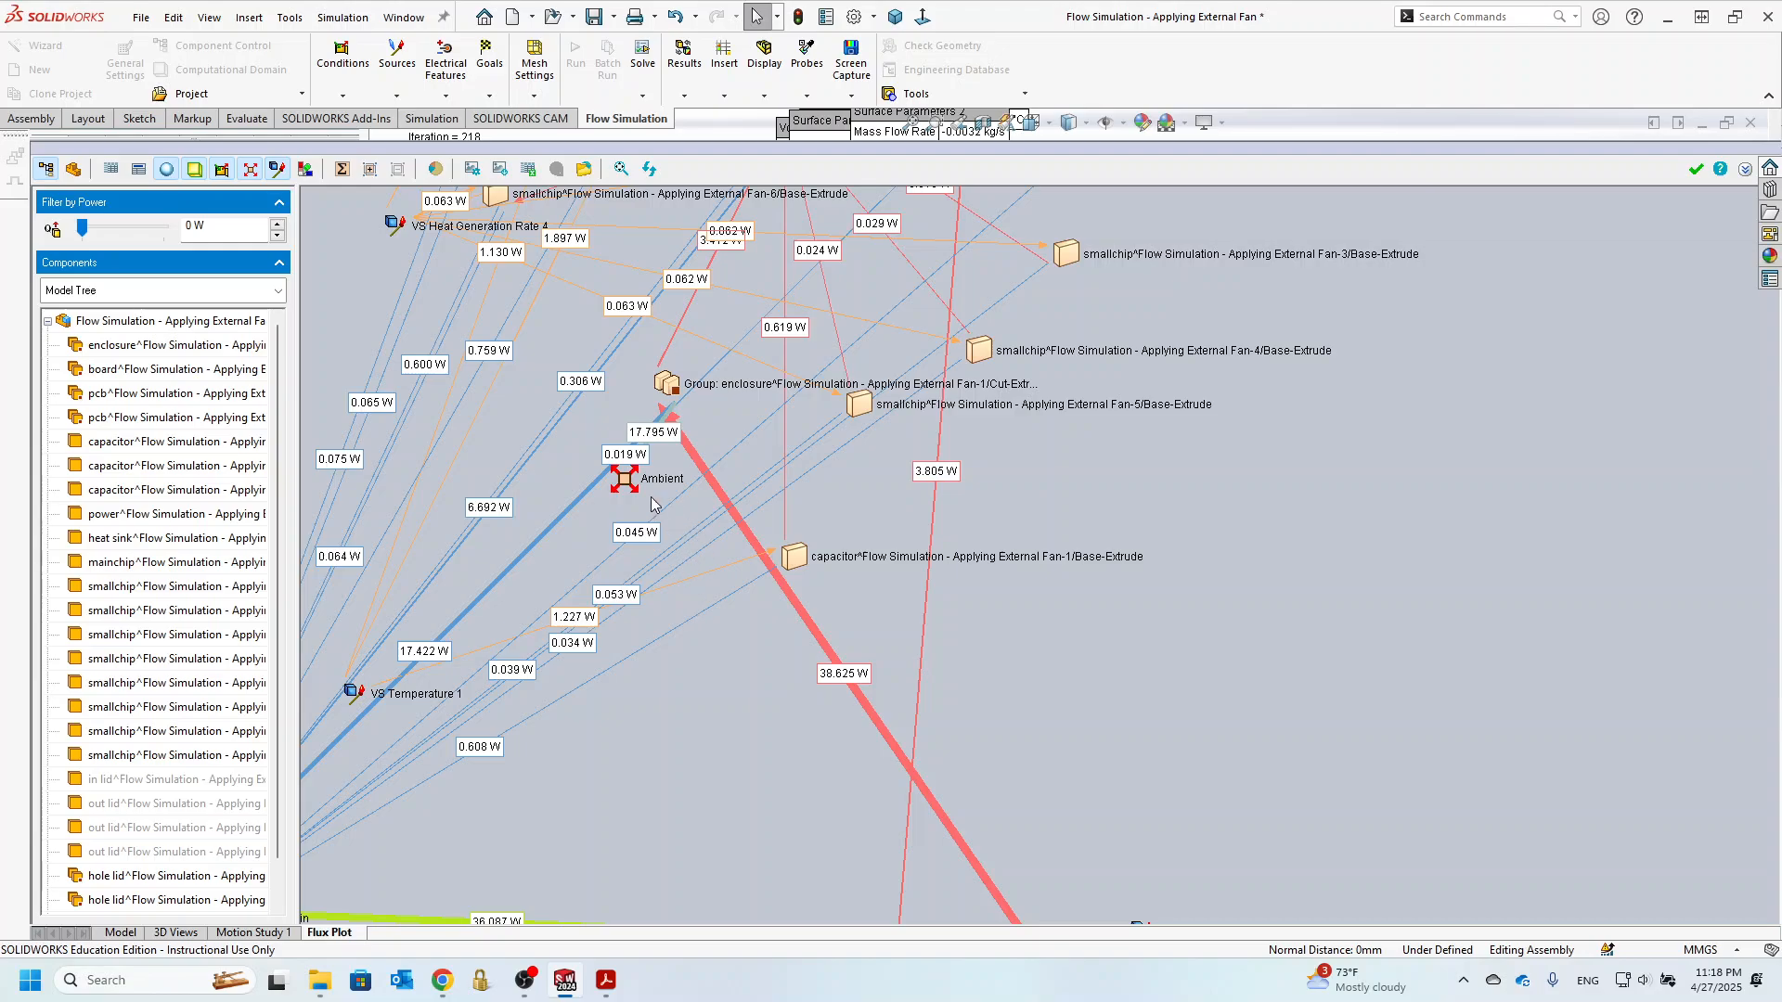
drag(628, 476, 738, 818)
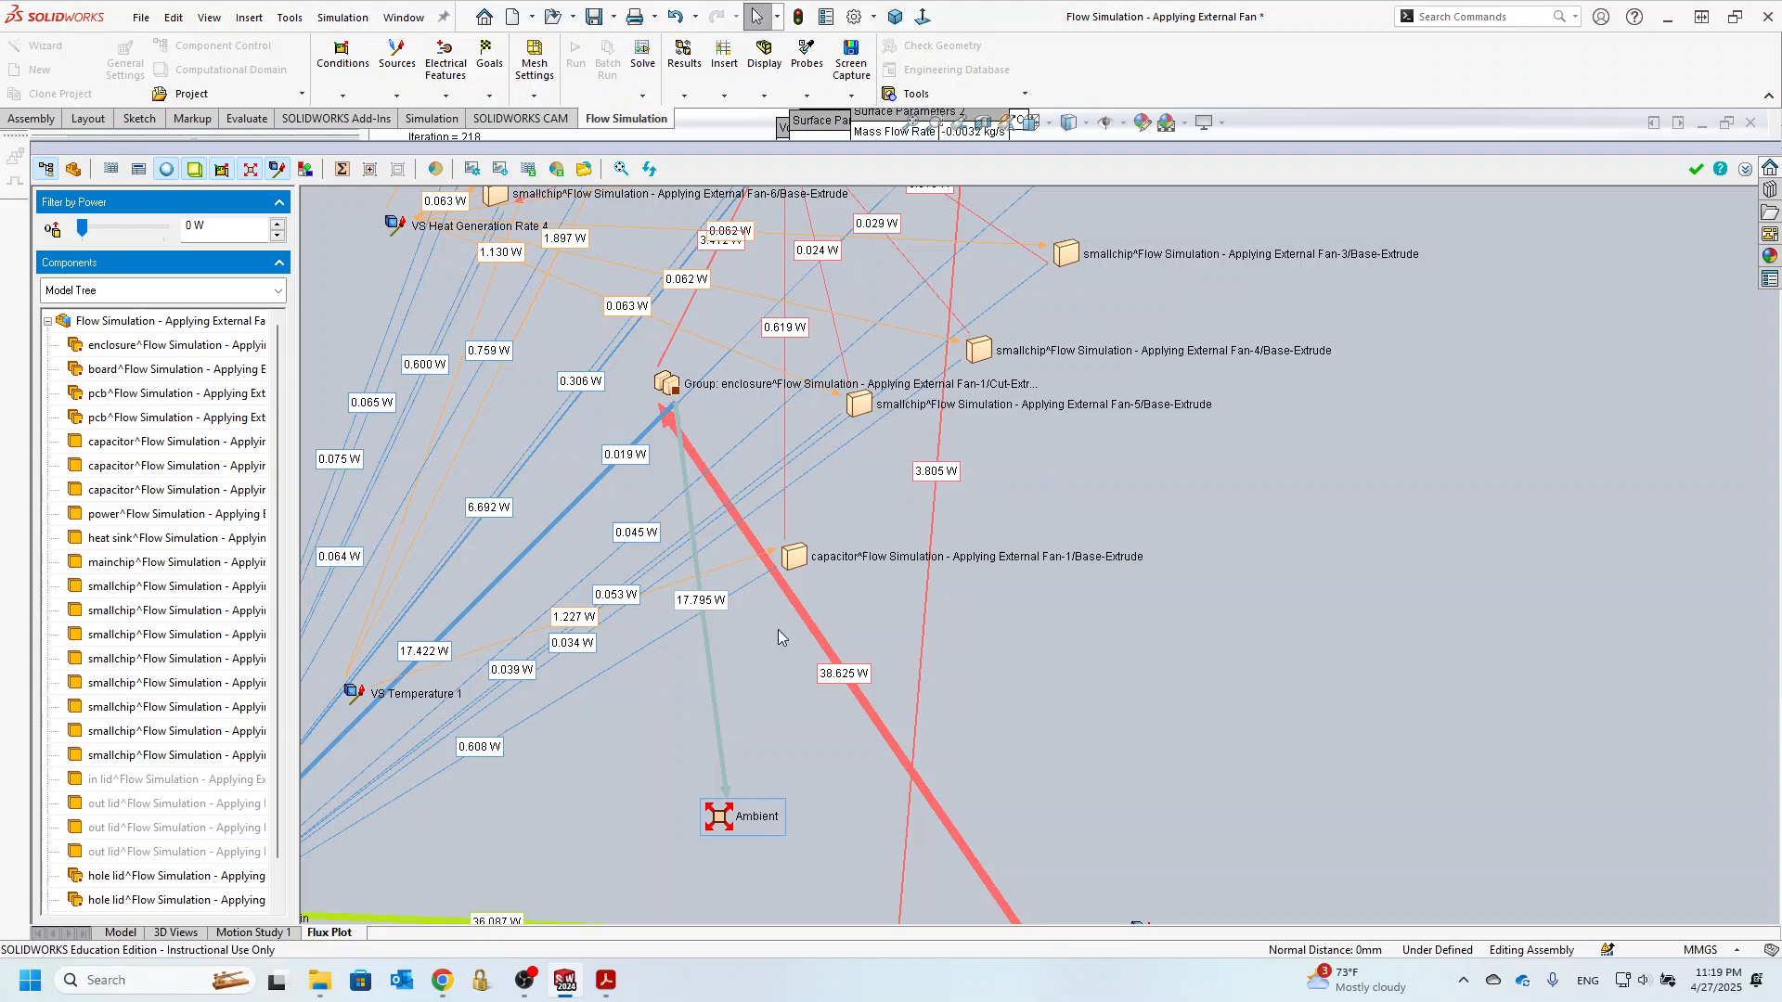
drag(905, 624, 1211, 331)
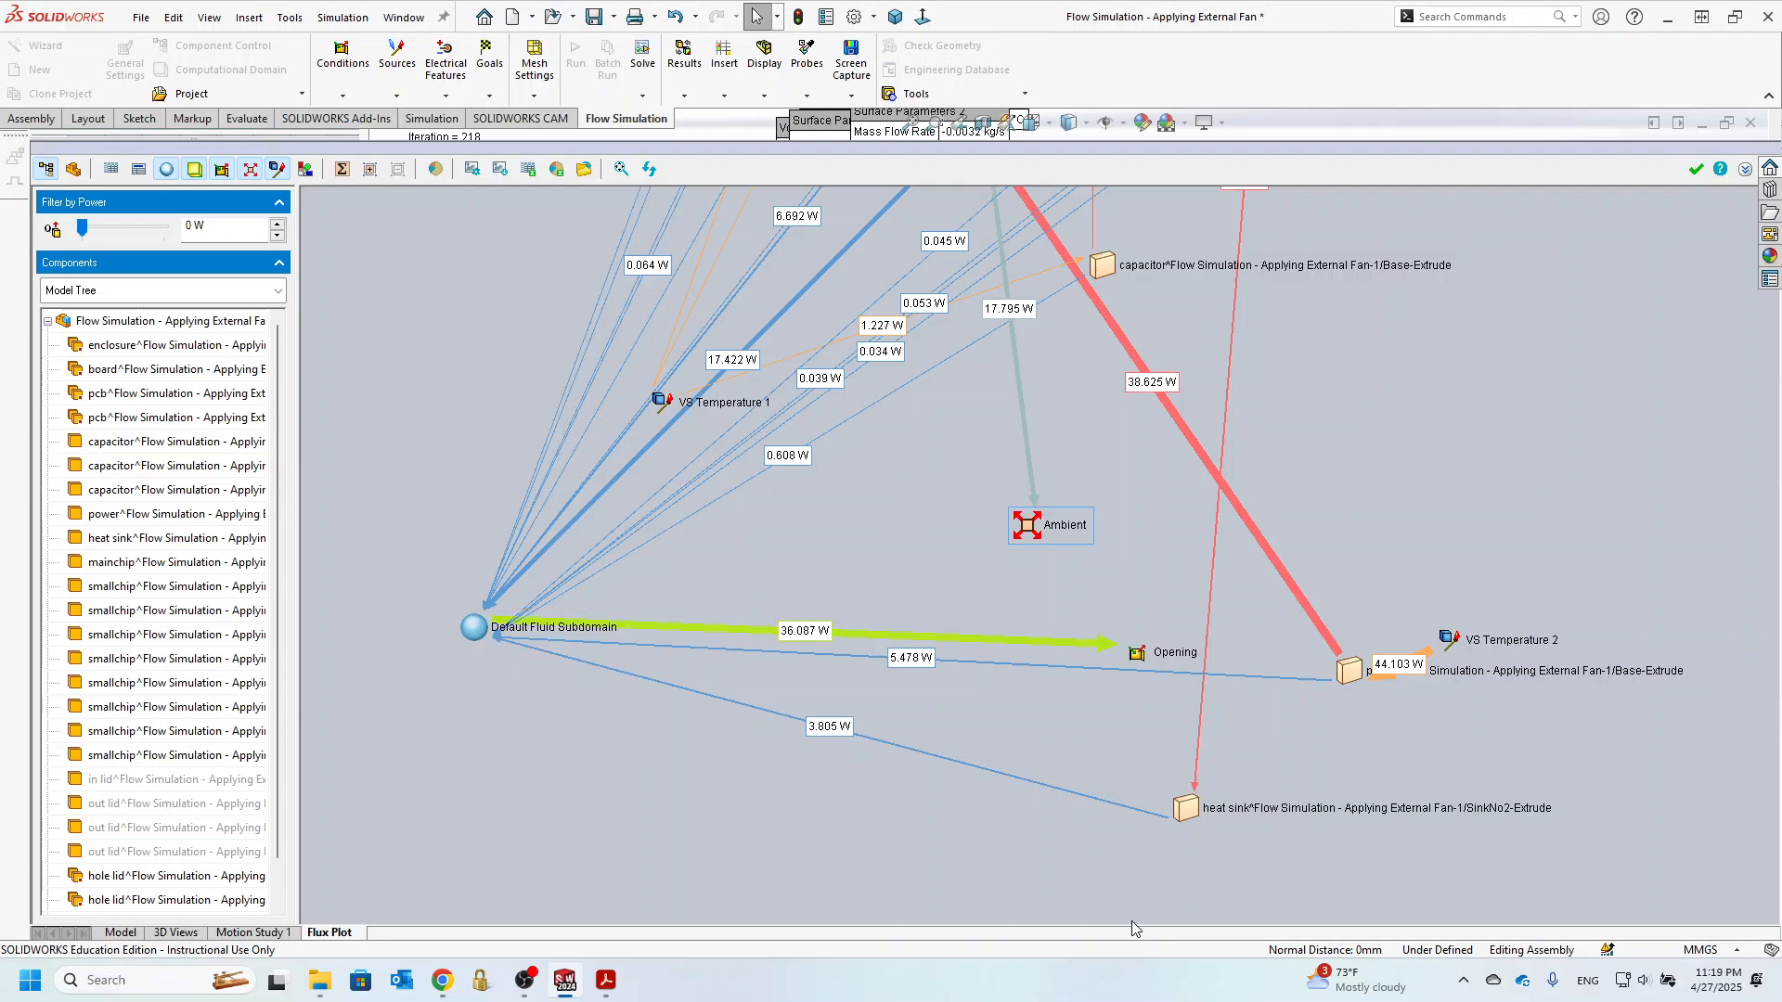
drag(1273, 599, 1232, 637)
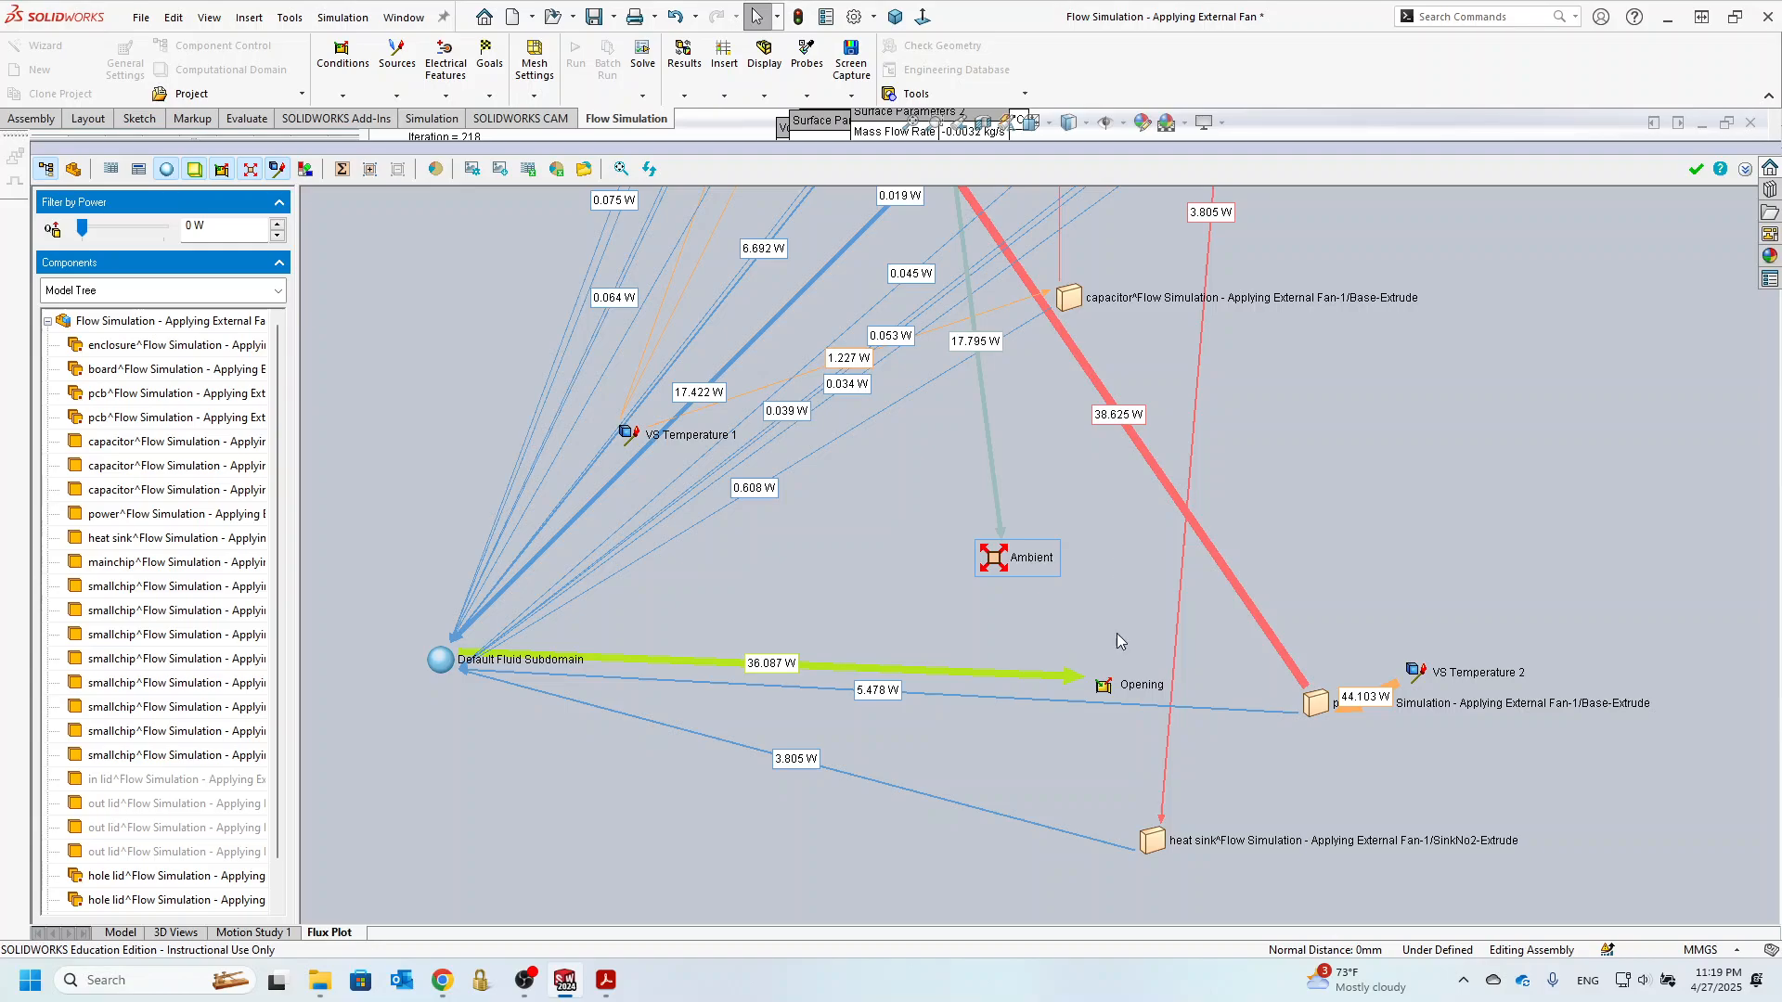
drag(1104, 684, 1037, 619)
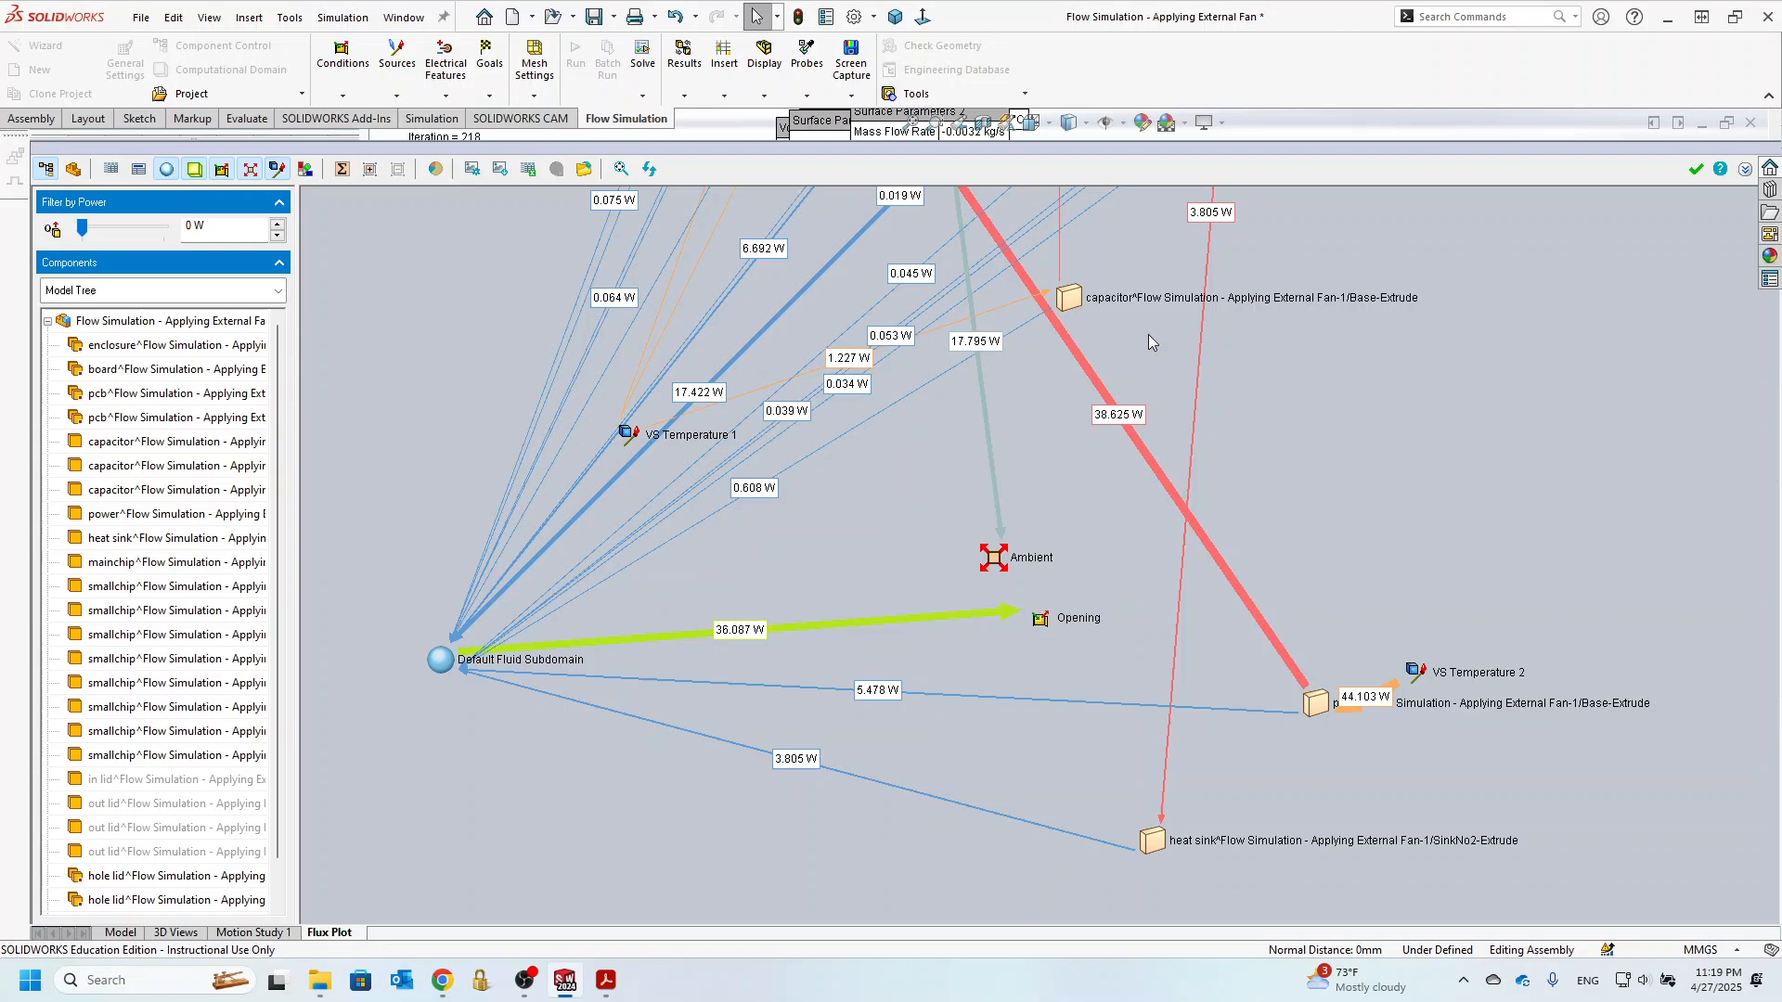
- Move the smallchip-6 and capacitor-2 nodes outward from the board group, and accept the flux plot to return to the model and its results
drag(1149, 334, 1211, 662)
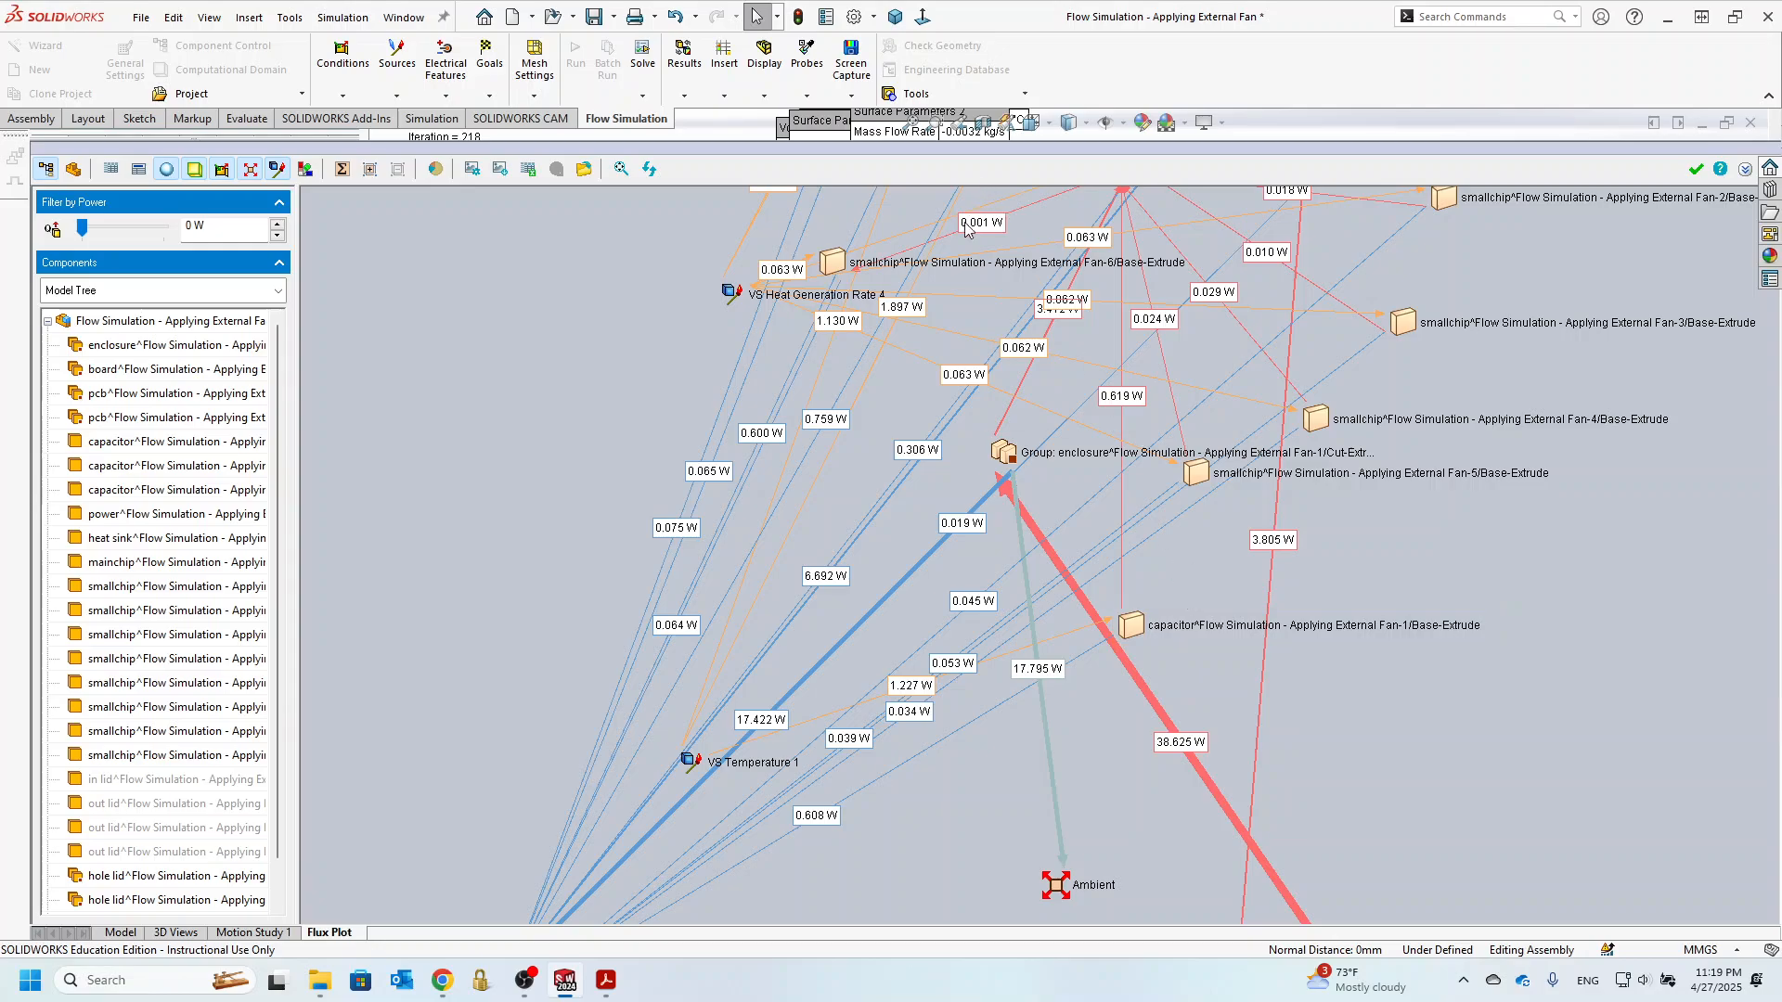
drag(966, 259, 494, 409)
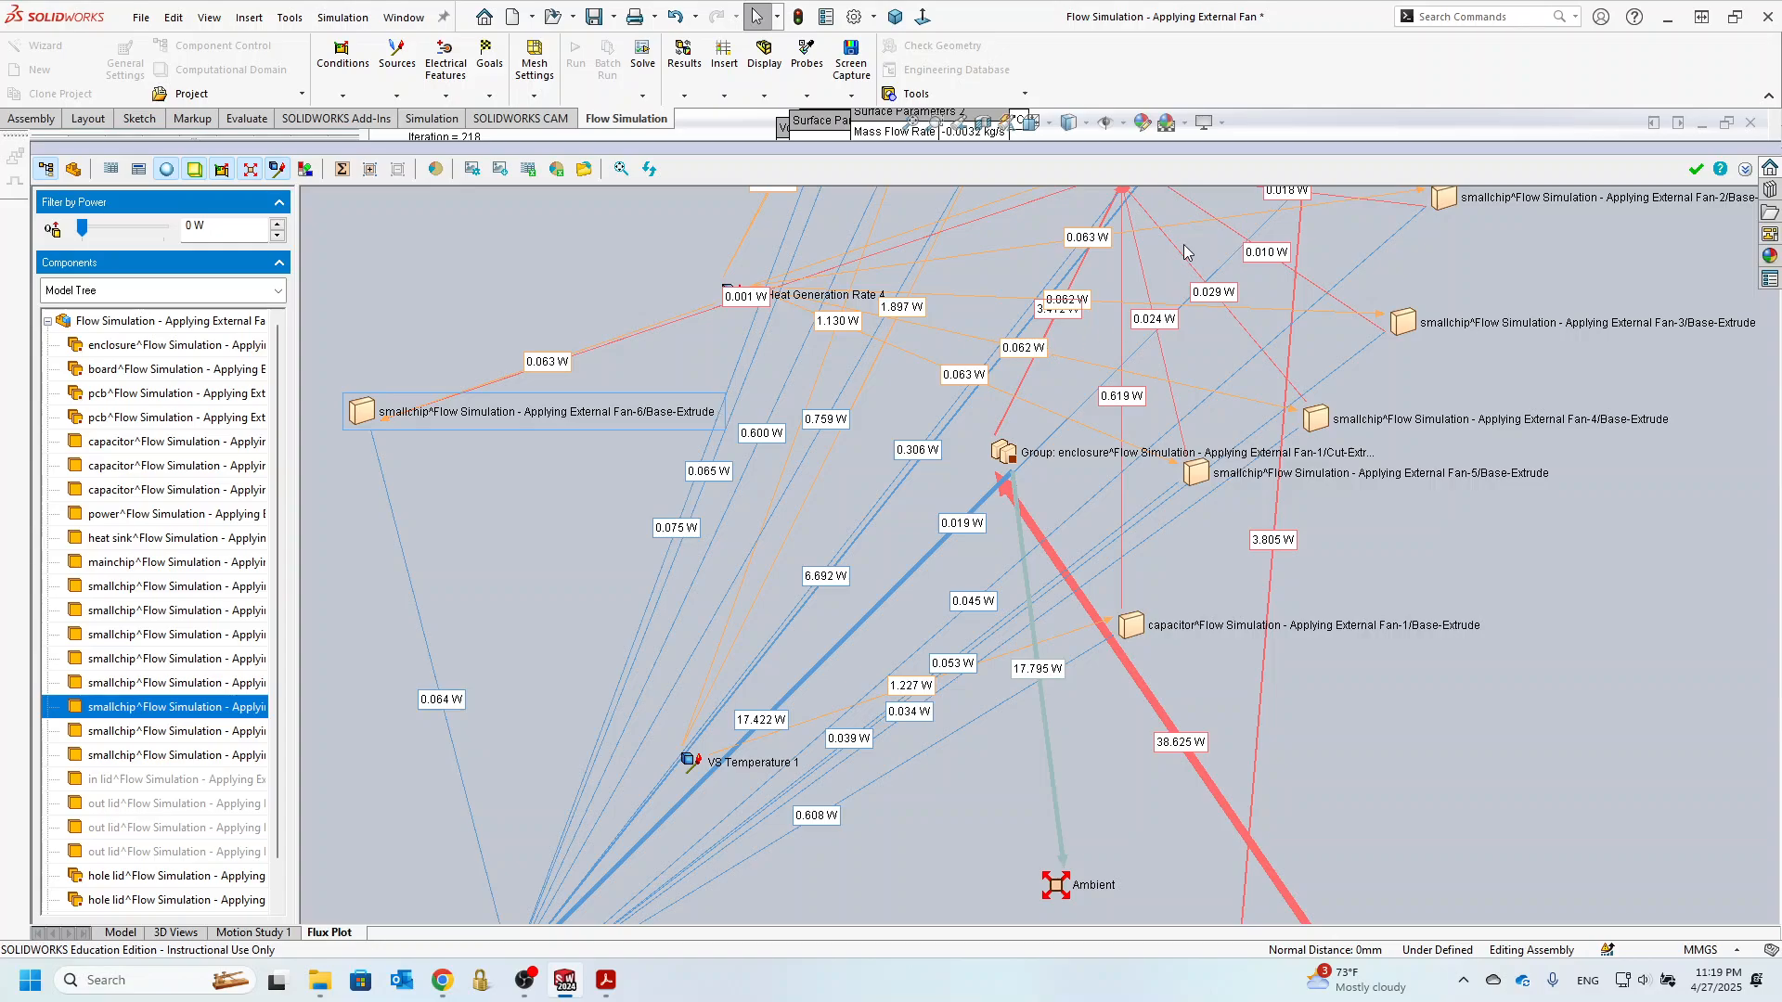
drag(1184, 251, 1029, 718)
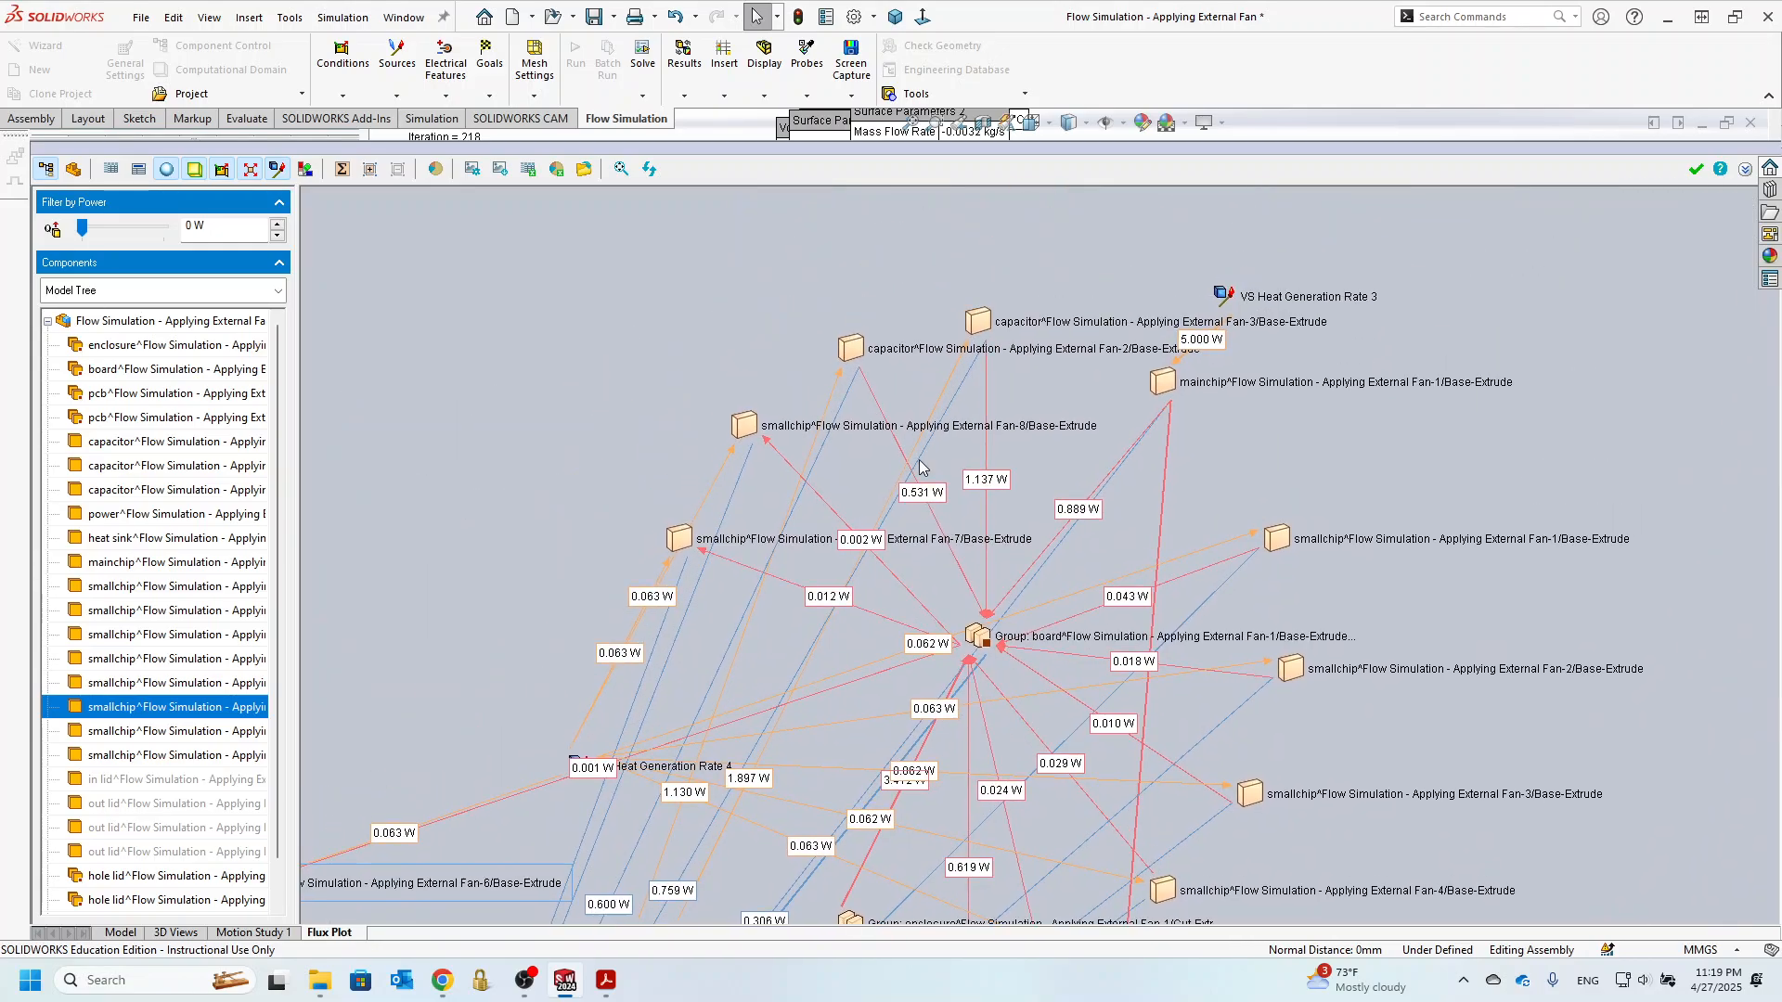
drag(919, 348, 727, 239)
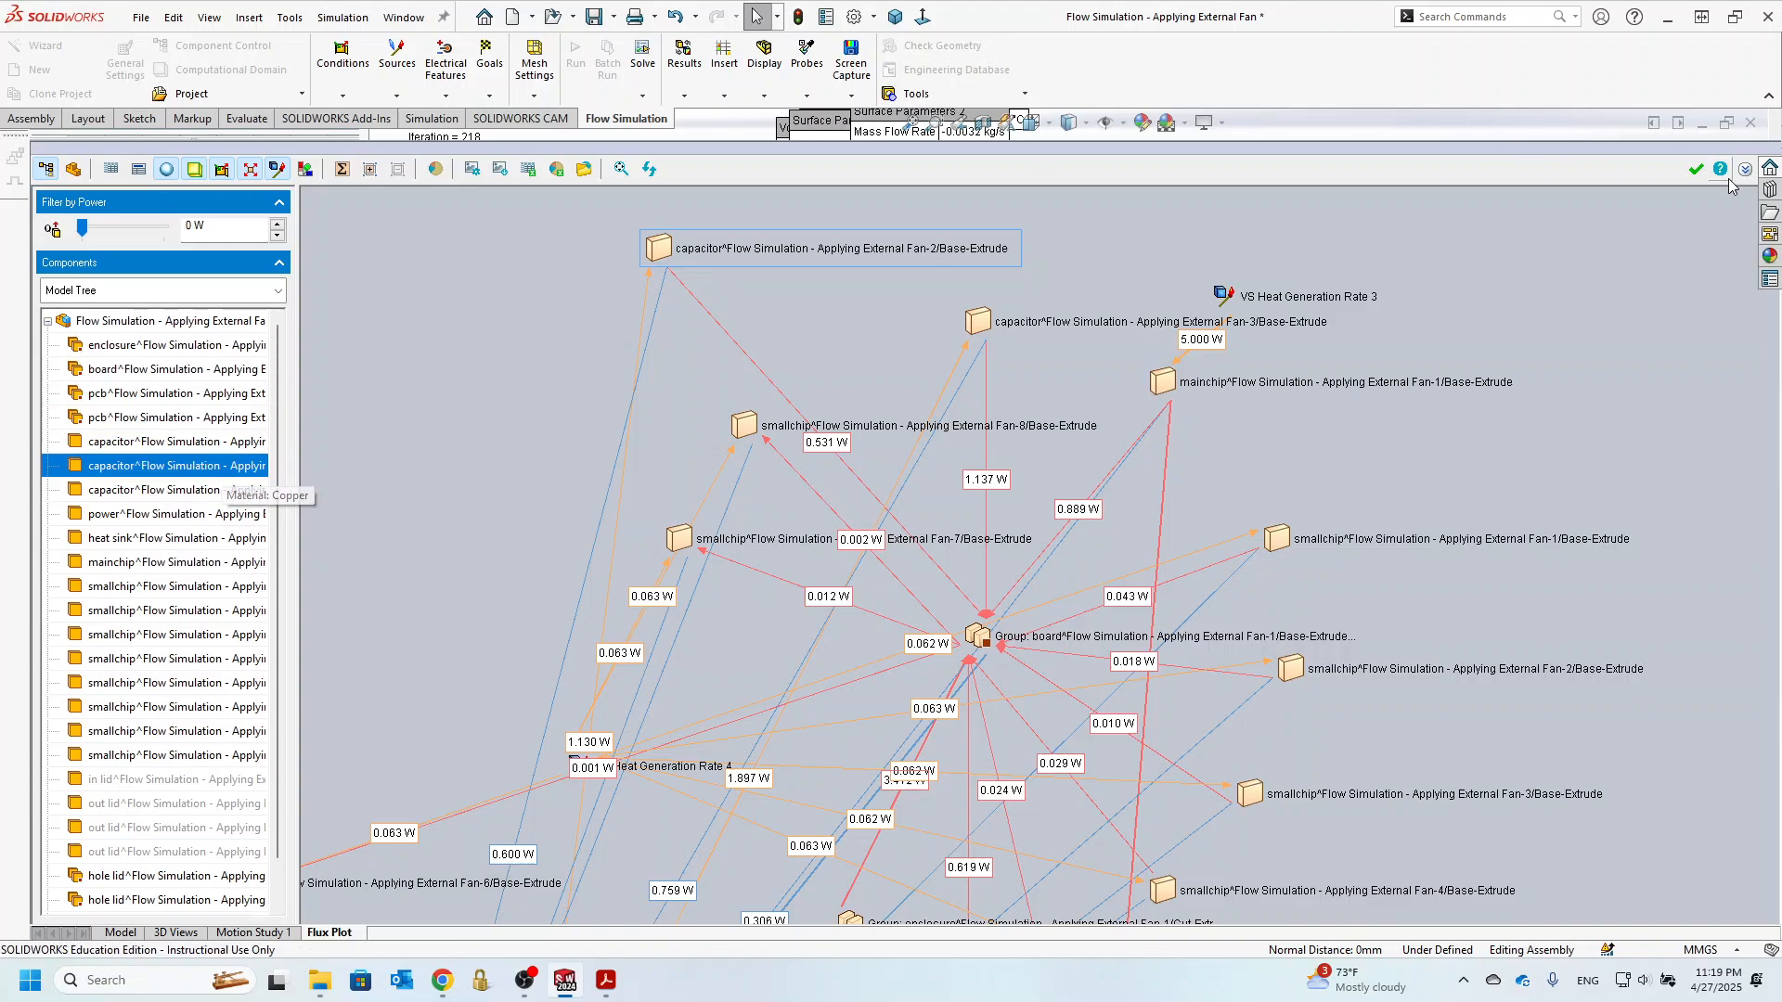
click(1694, 173)
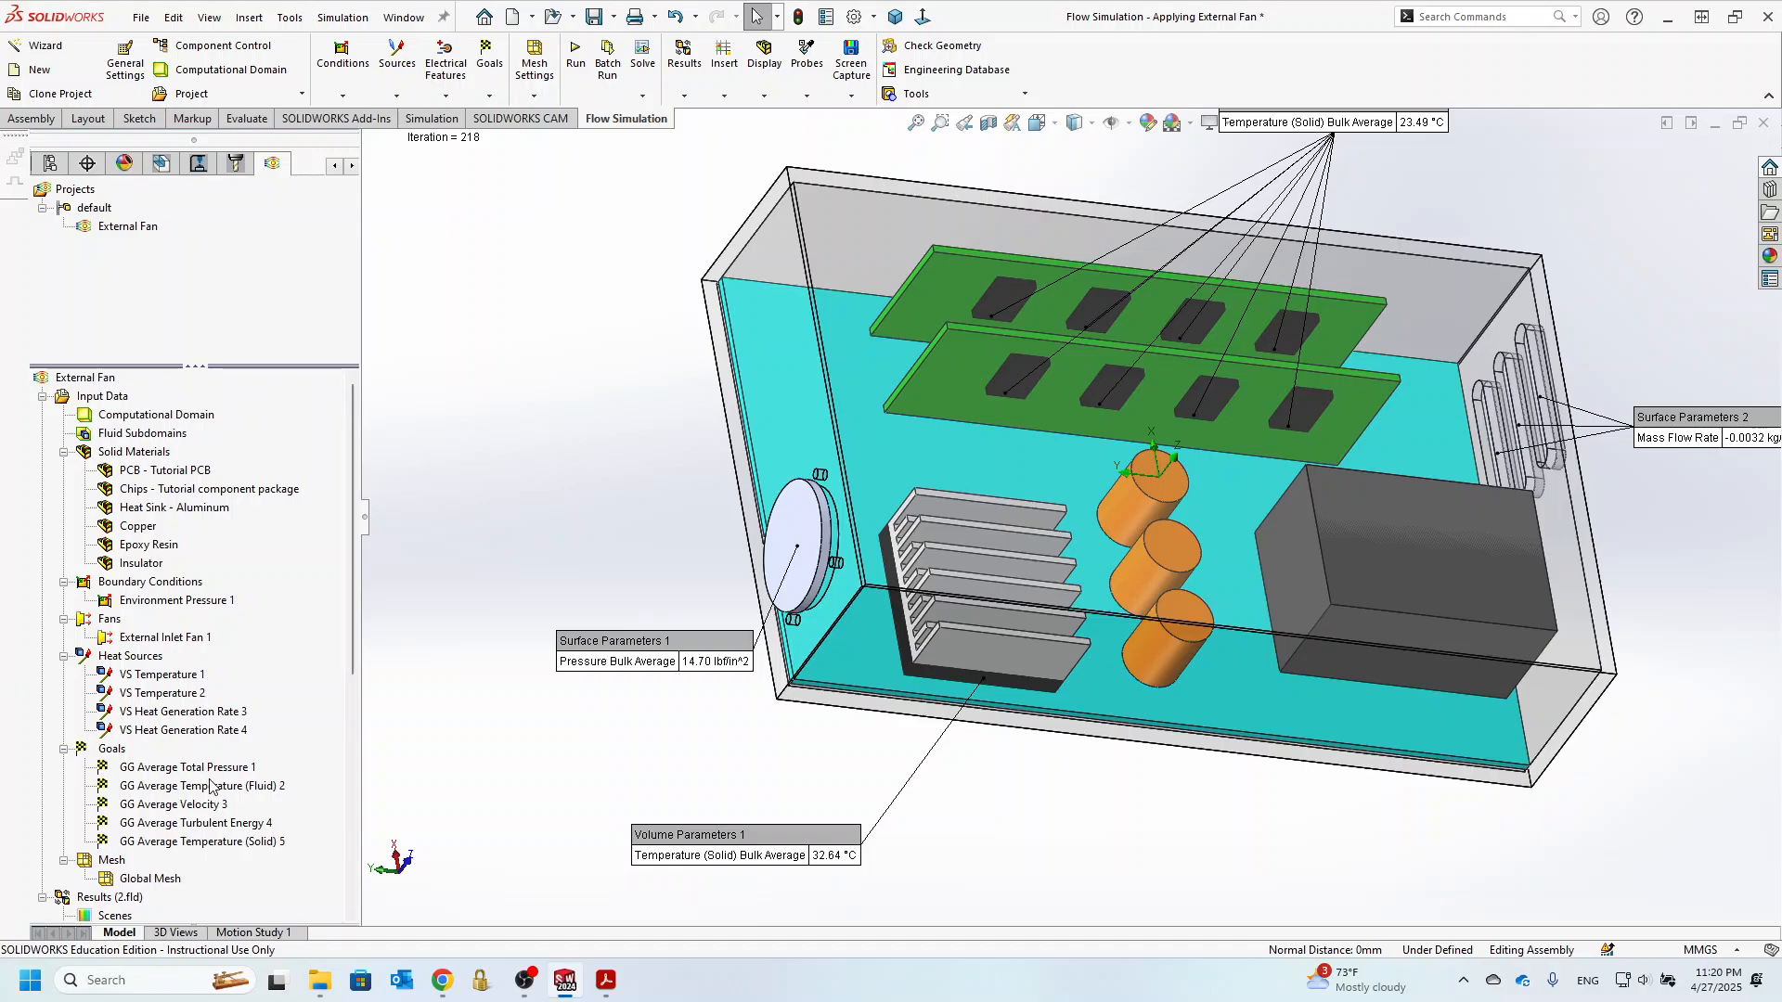
scroll(212, 785, down, 5)
scroll(212, 785, down, 3)
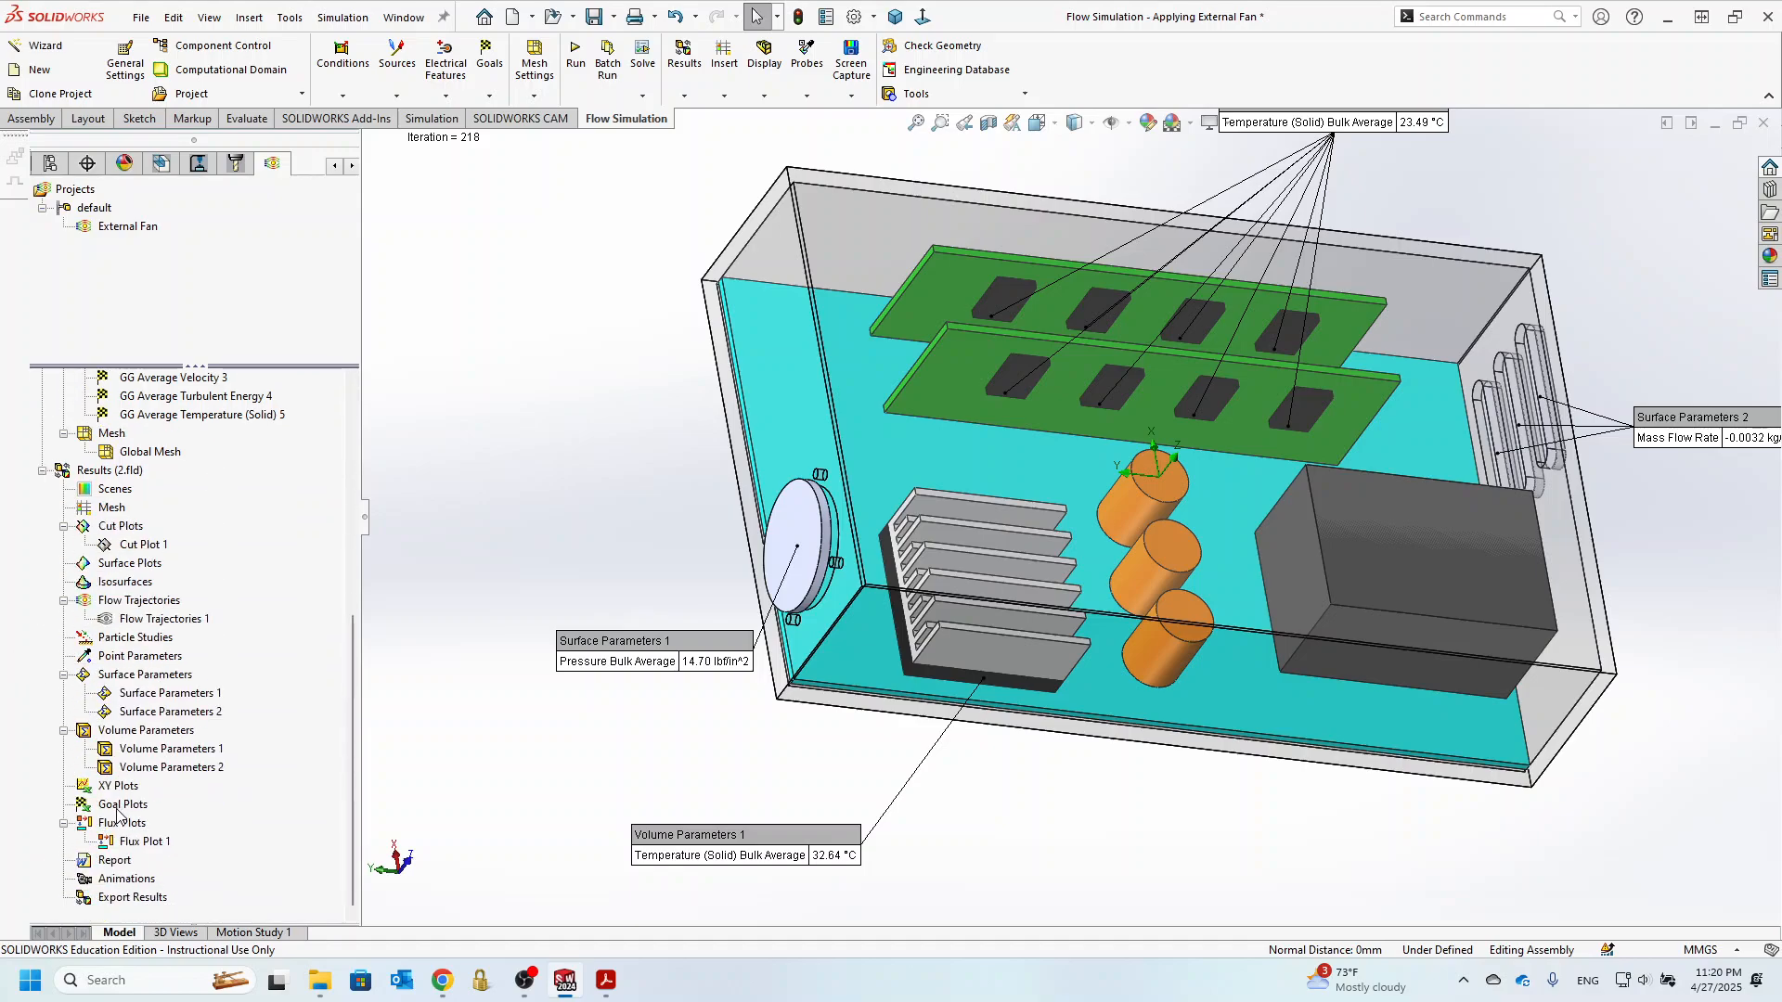